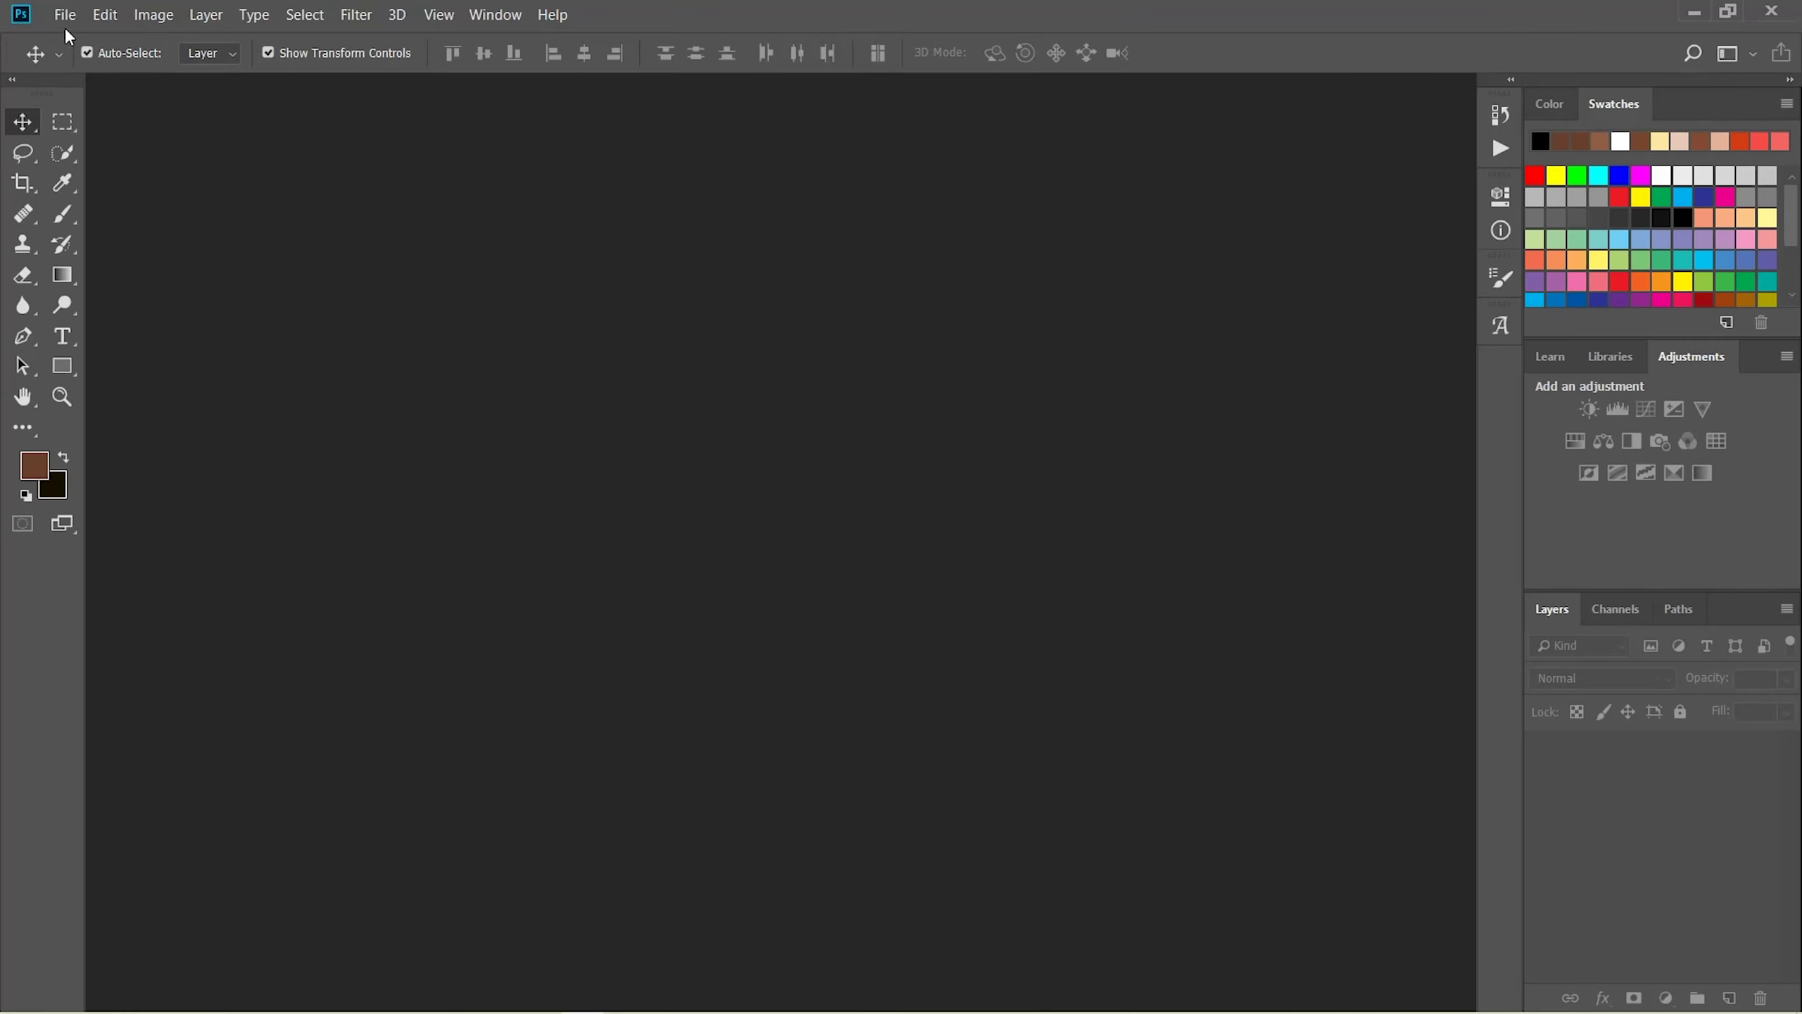
Create a blank 7 × 7 inch document at 300 Pixels/Inch with a White background via File > New
click(65, 14)
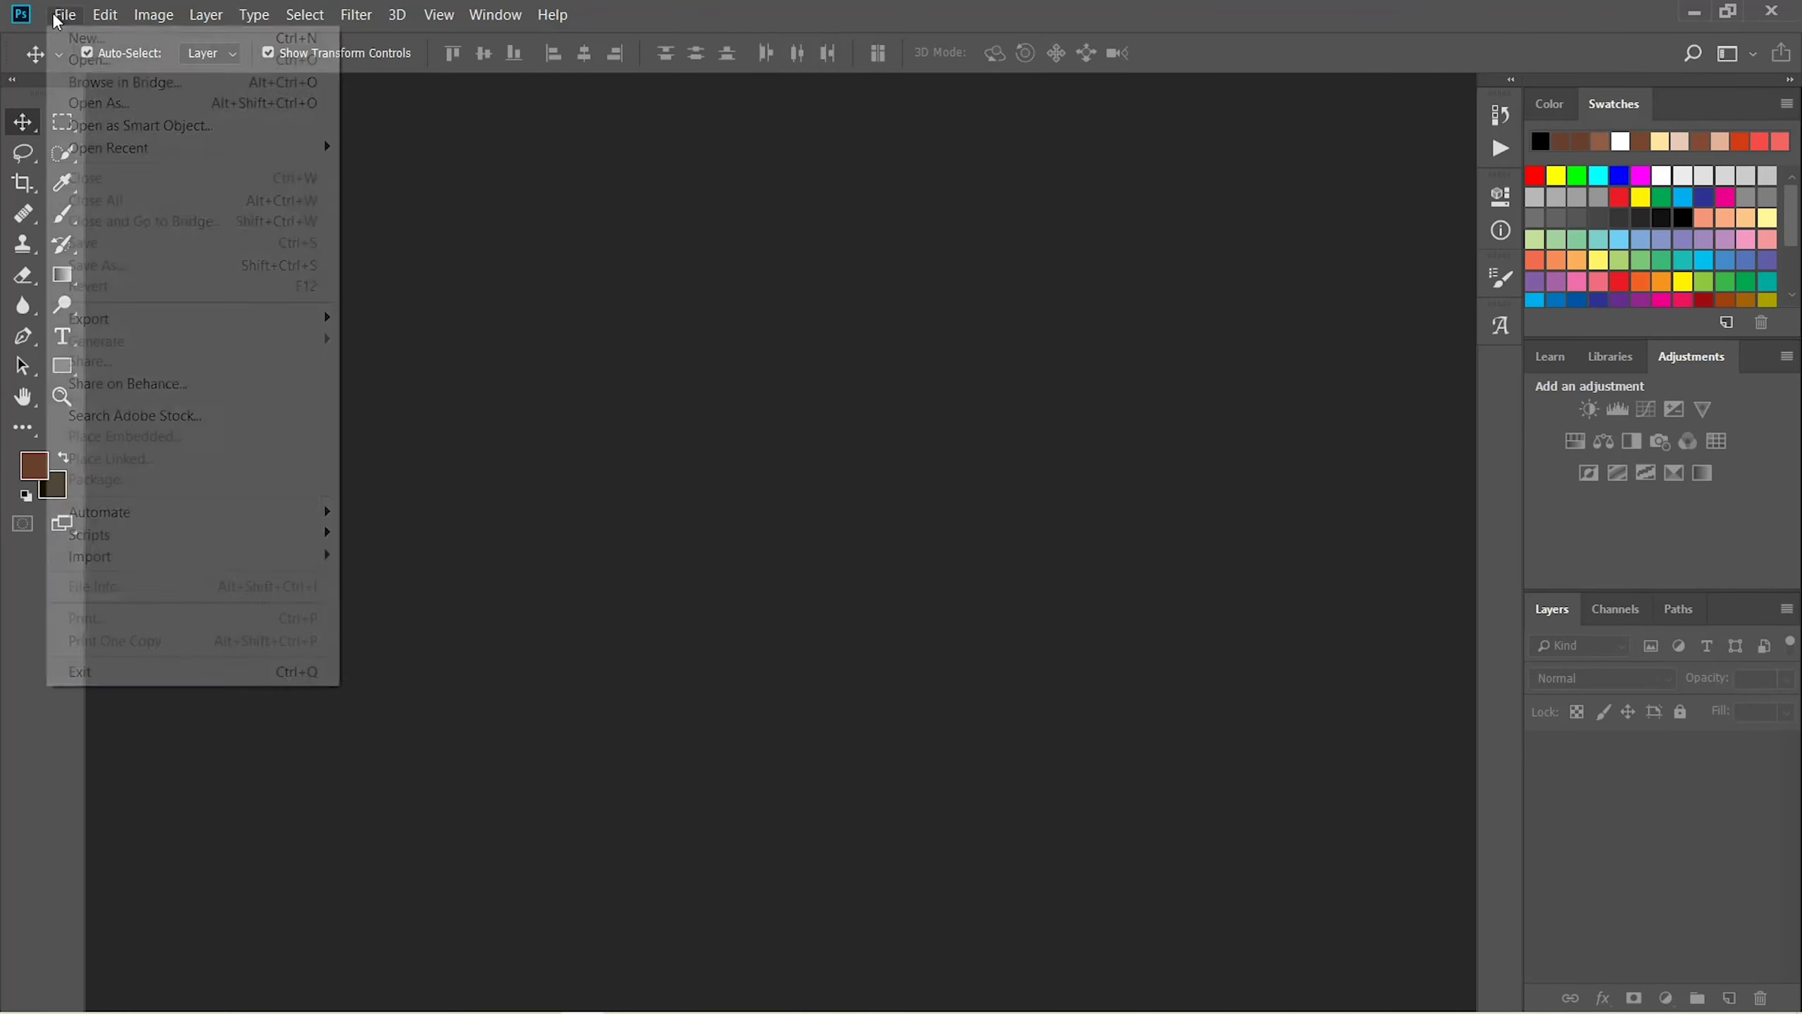
click(75, 39)
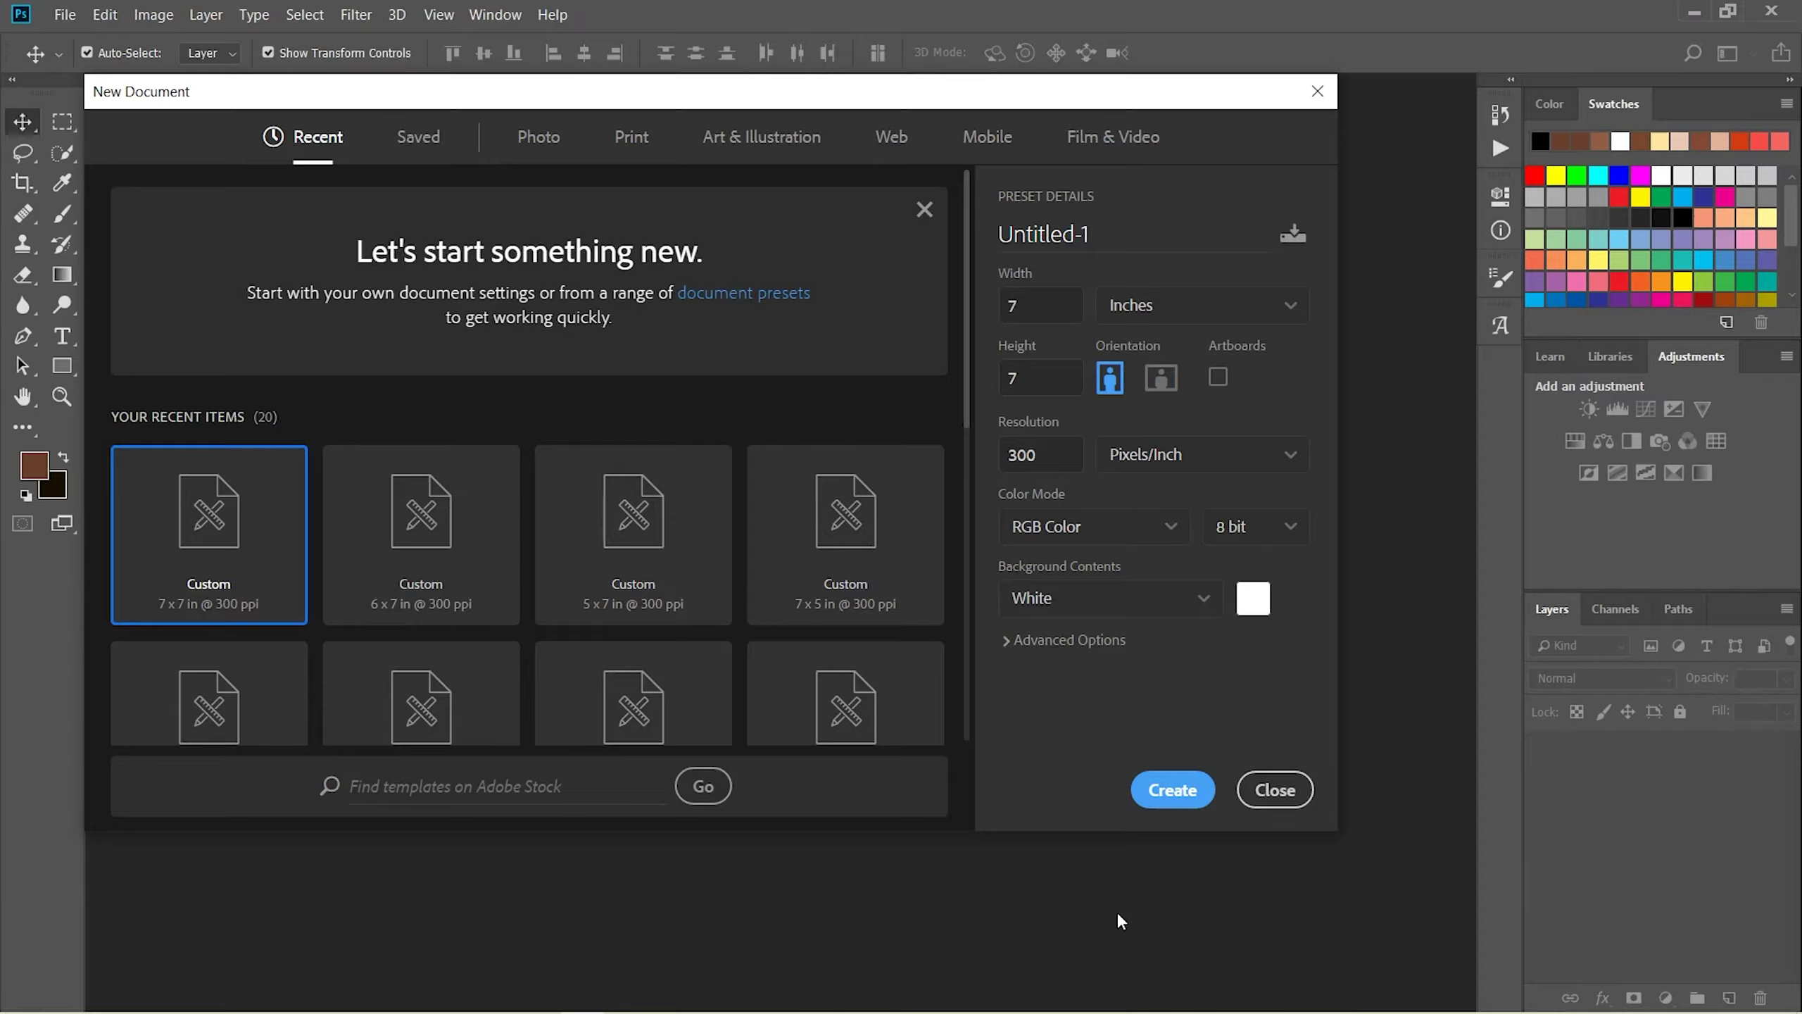
key(Return)
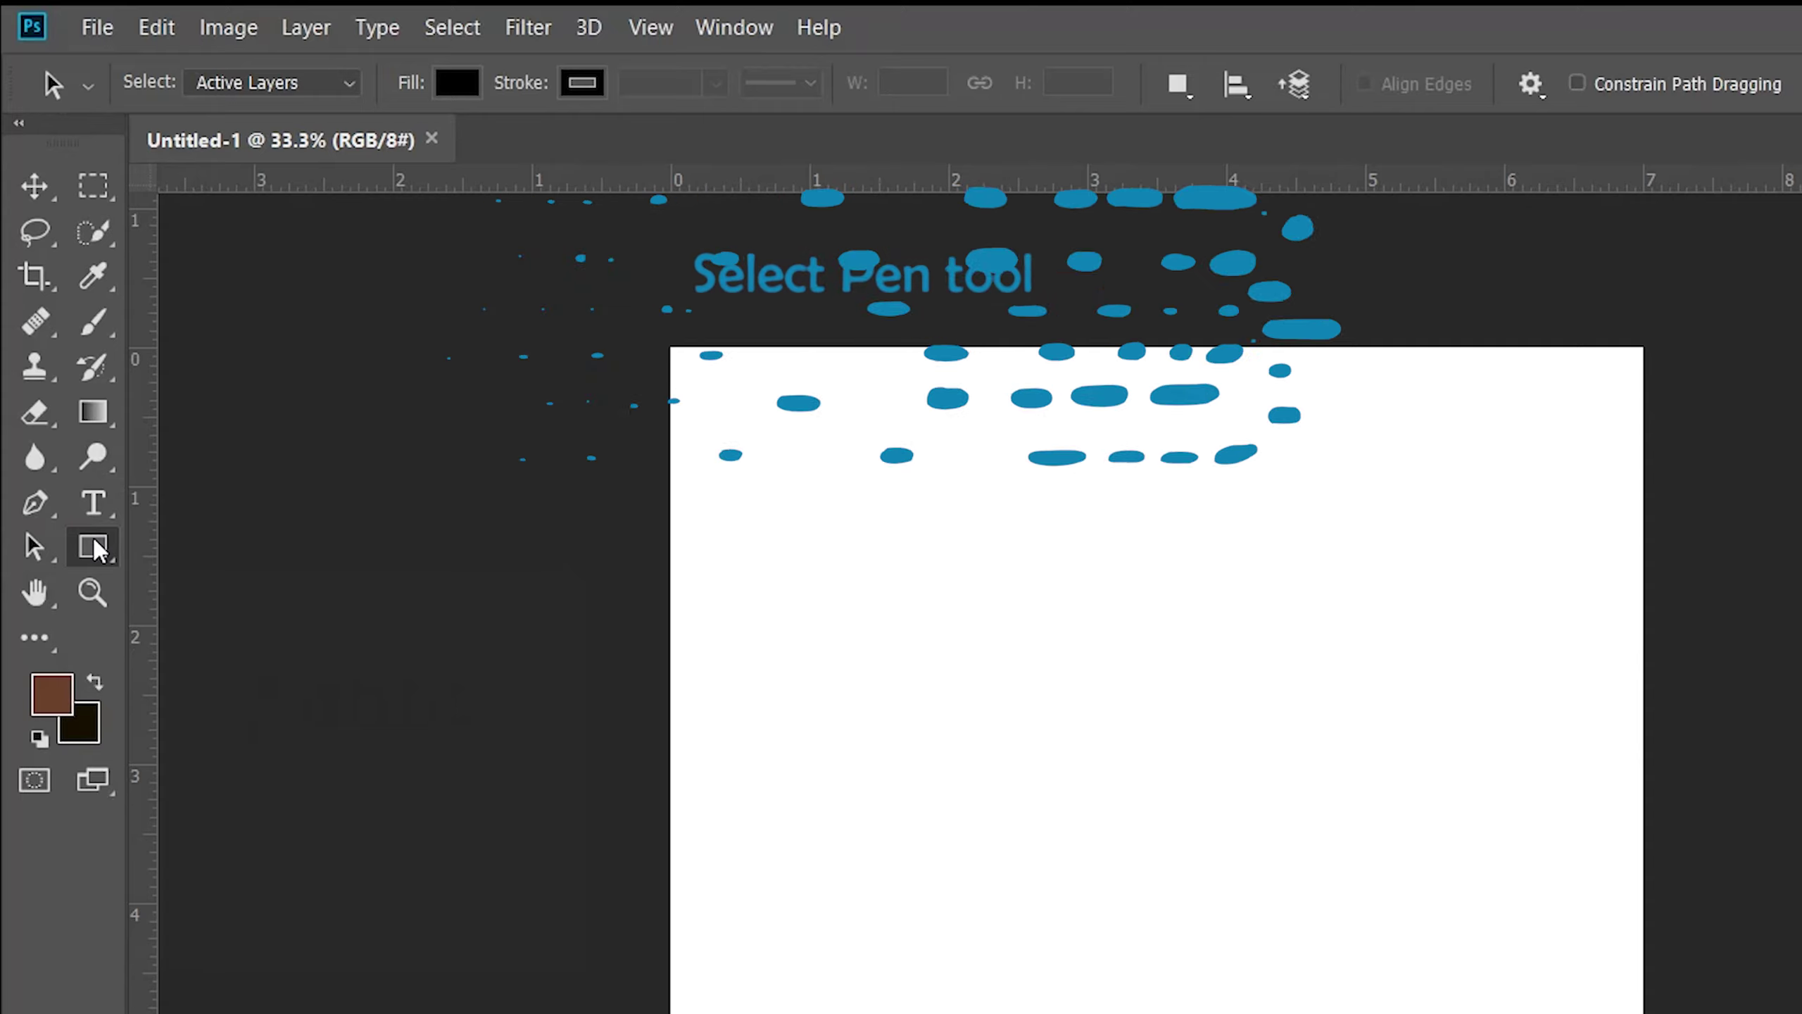
click(43, 501)
click(41, 505)
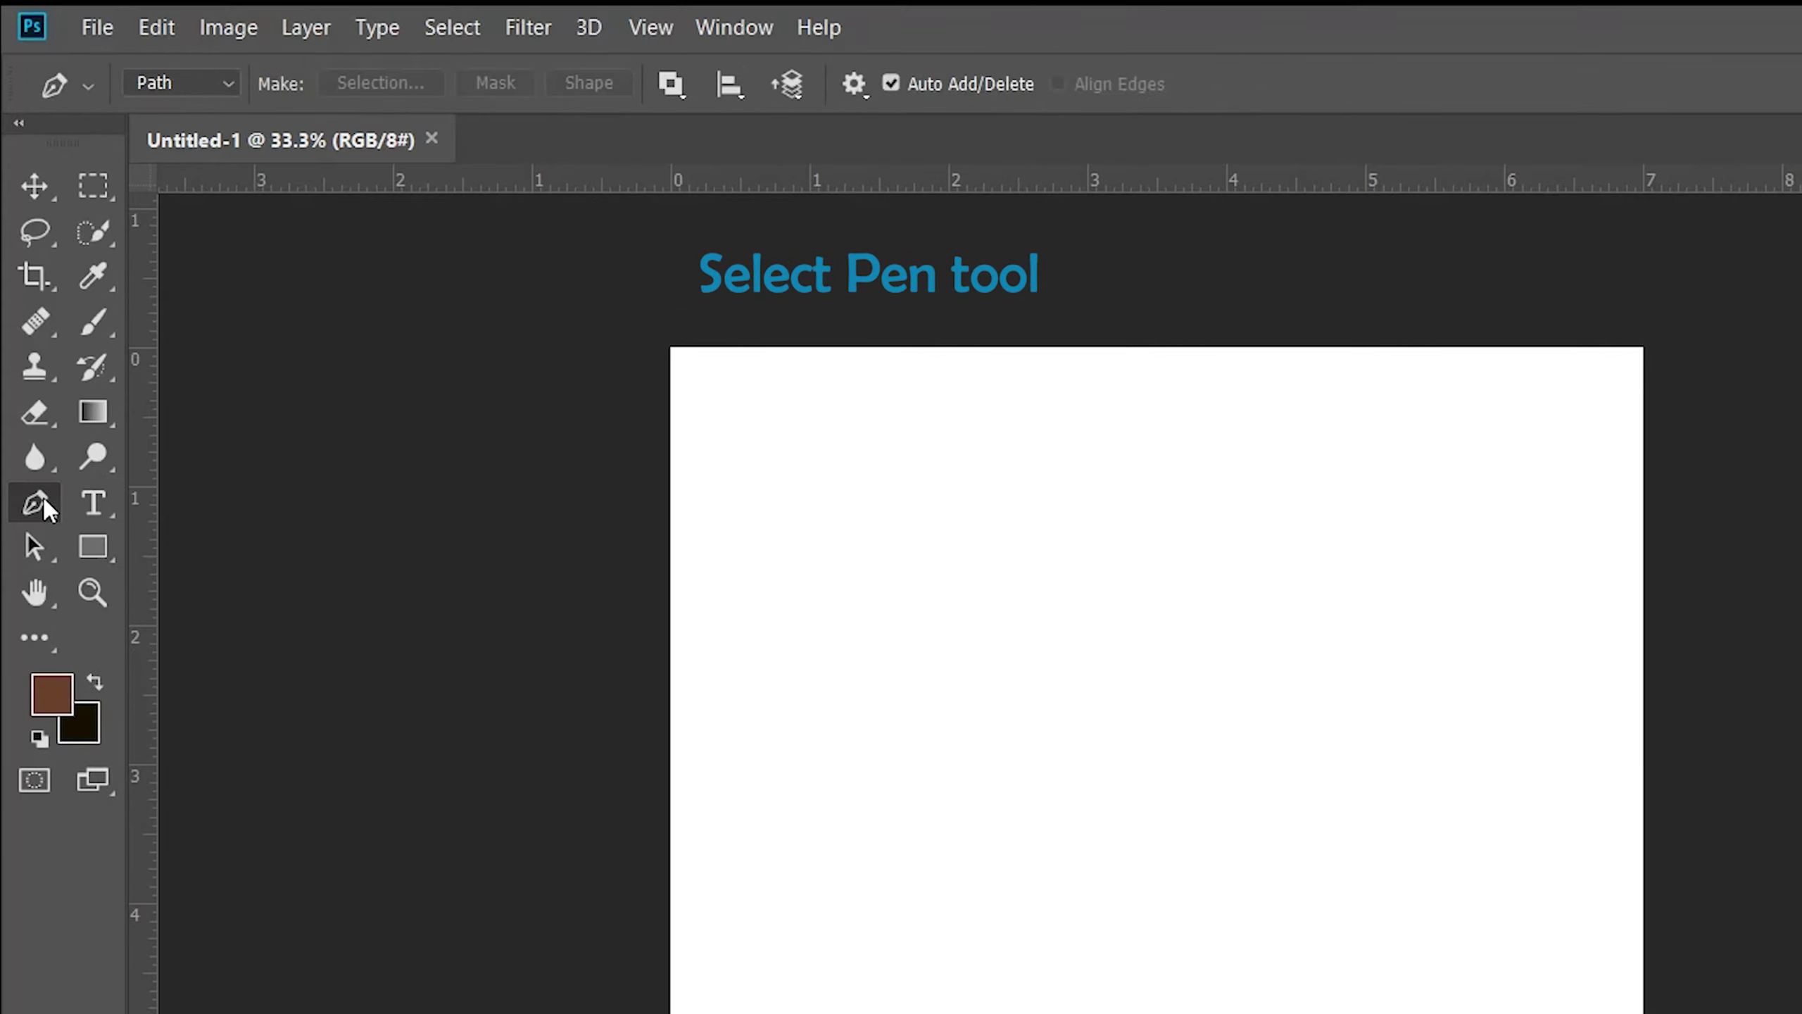
click(589, 459)
mouse_move(566, 509)
mouse_down()
mouse_move(679, 654)
mouse_move(795, 612)
mouse_up()
drag(759, 504, 685, 474)
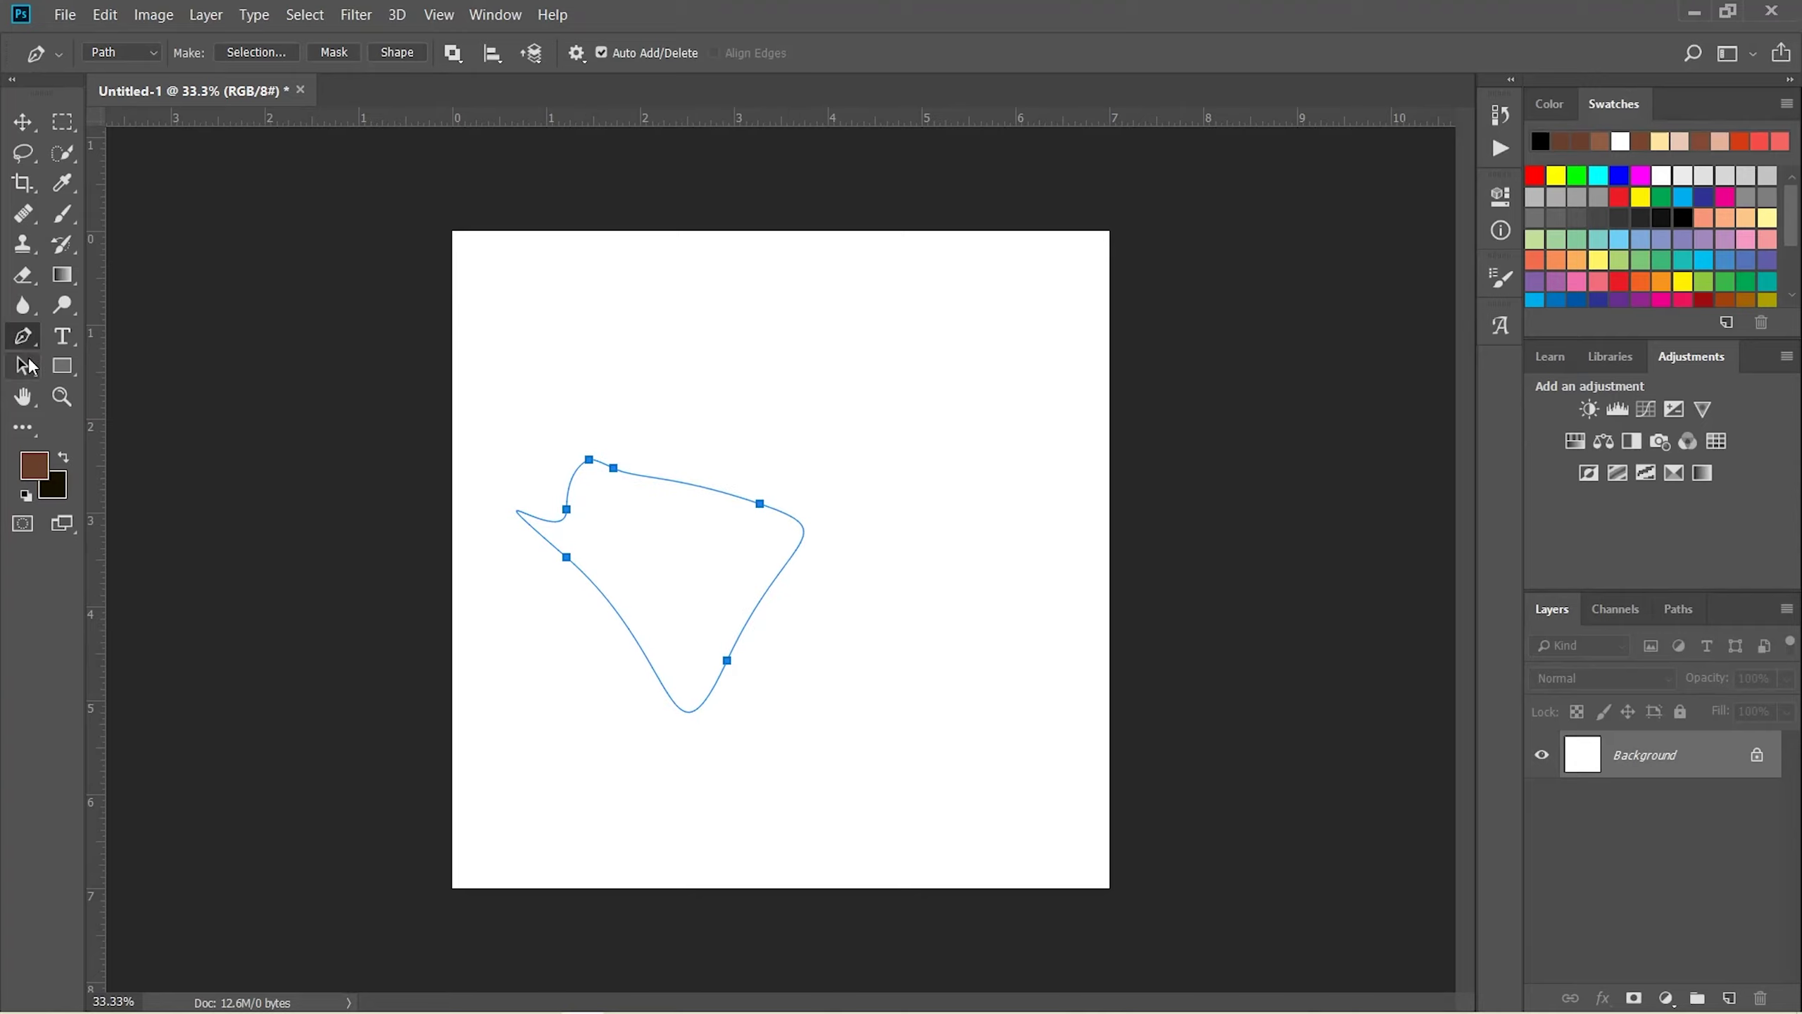
key(a)
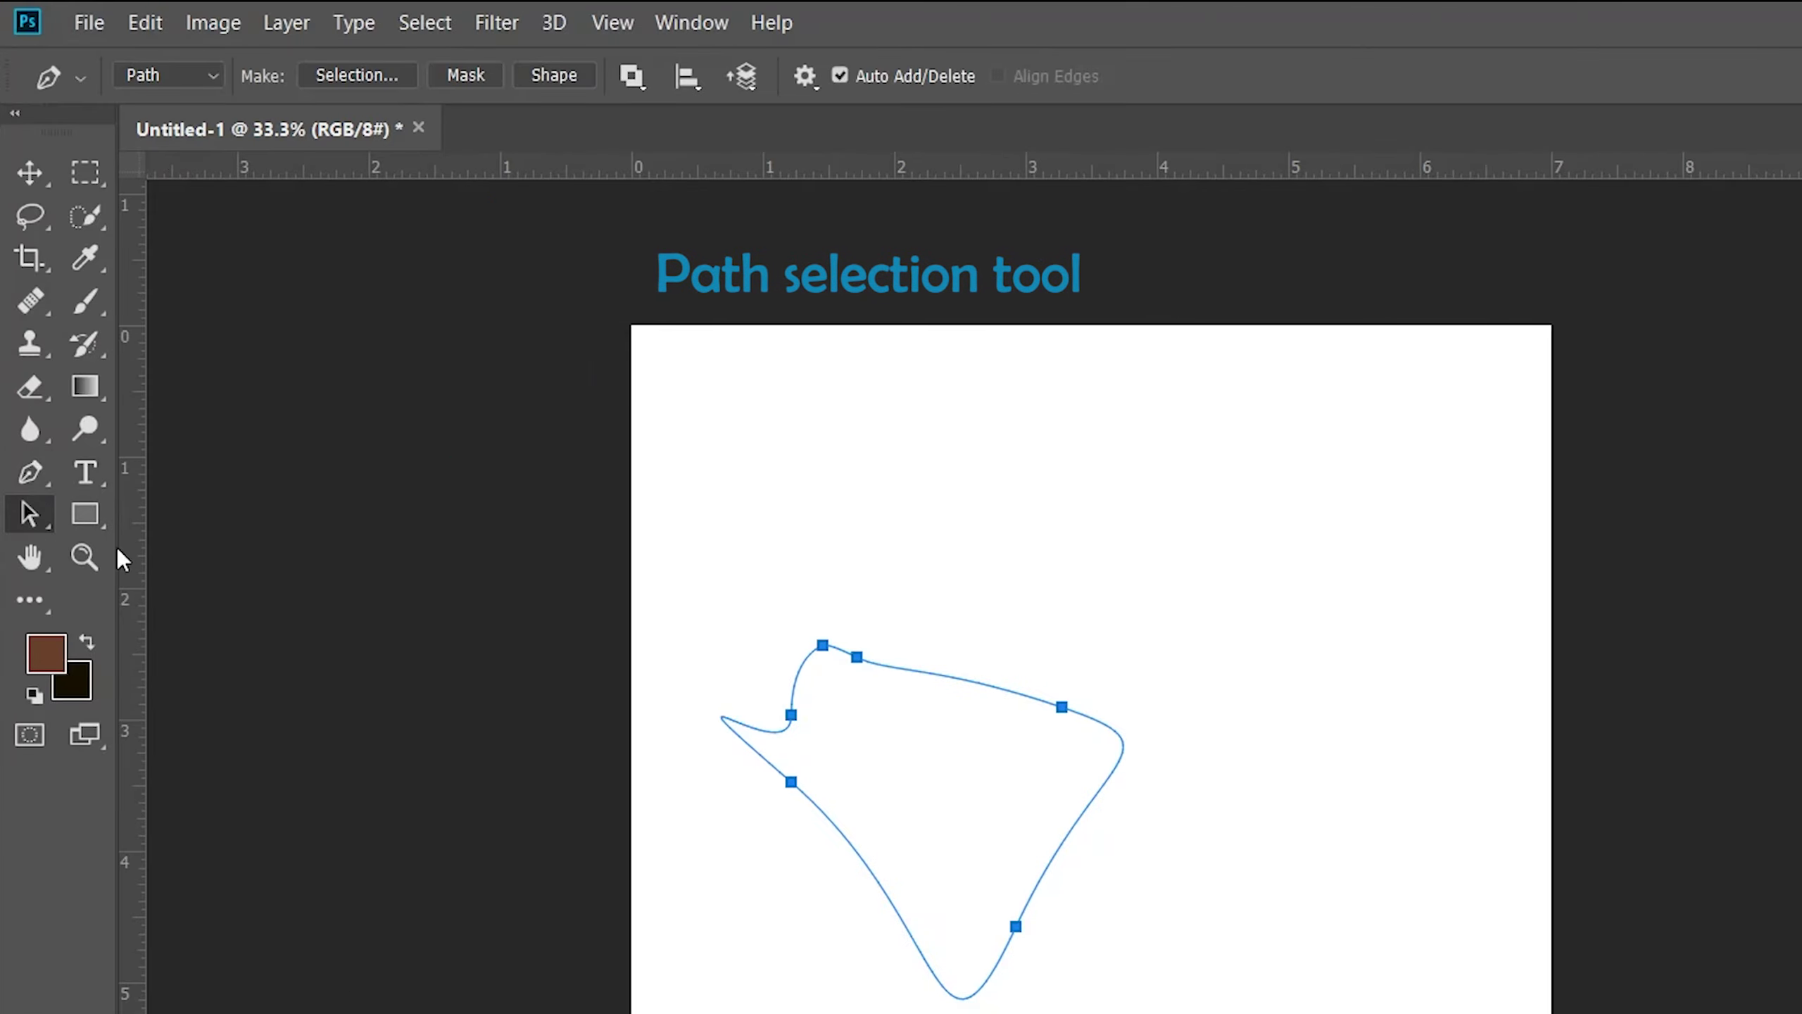
mouse_move(962, 806)
mouse_down()
mouse_move(773, 451)
mouse_move(723, 624)
mouse_move(781, 476)
mouse_move(812, 480)
mouse_move(710, 559)
mouse_move(751, 470)
mouse_move(724, 568)
mouse_move(779, 480)
mouse_move(839, 539)
mouse_move(764, 624)
mouse_move(730, 626)
mouse_up()
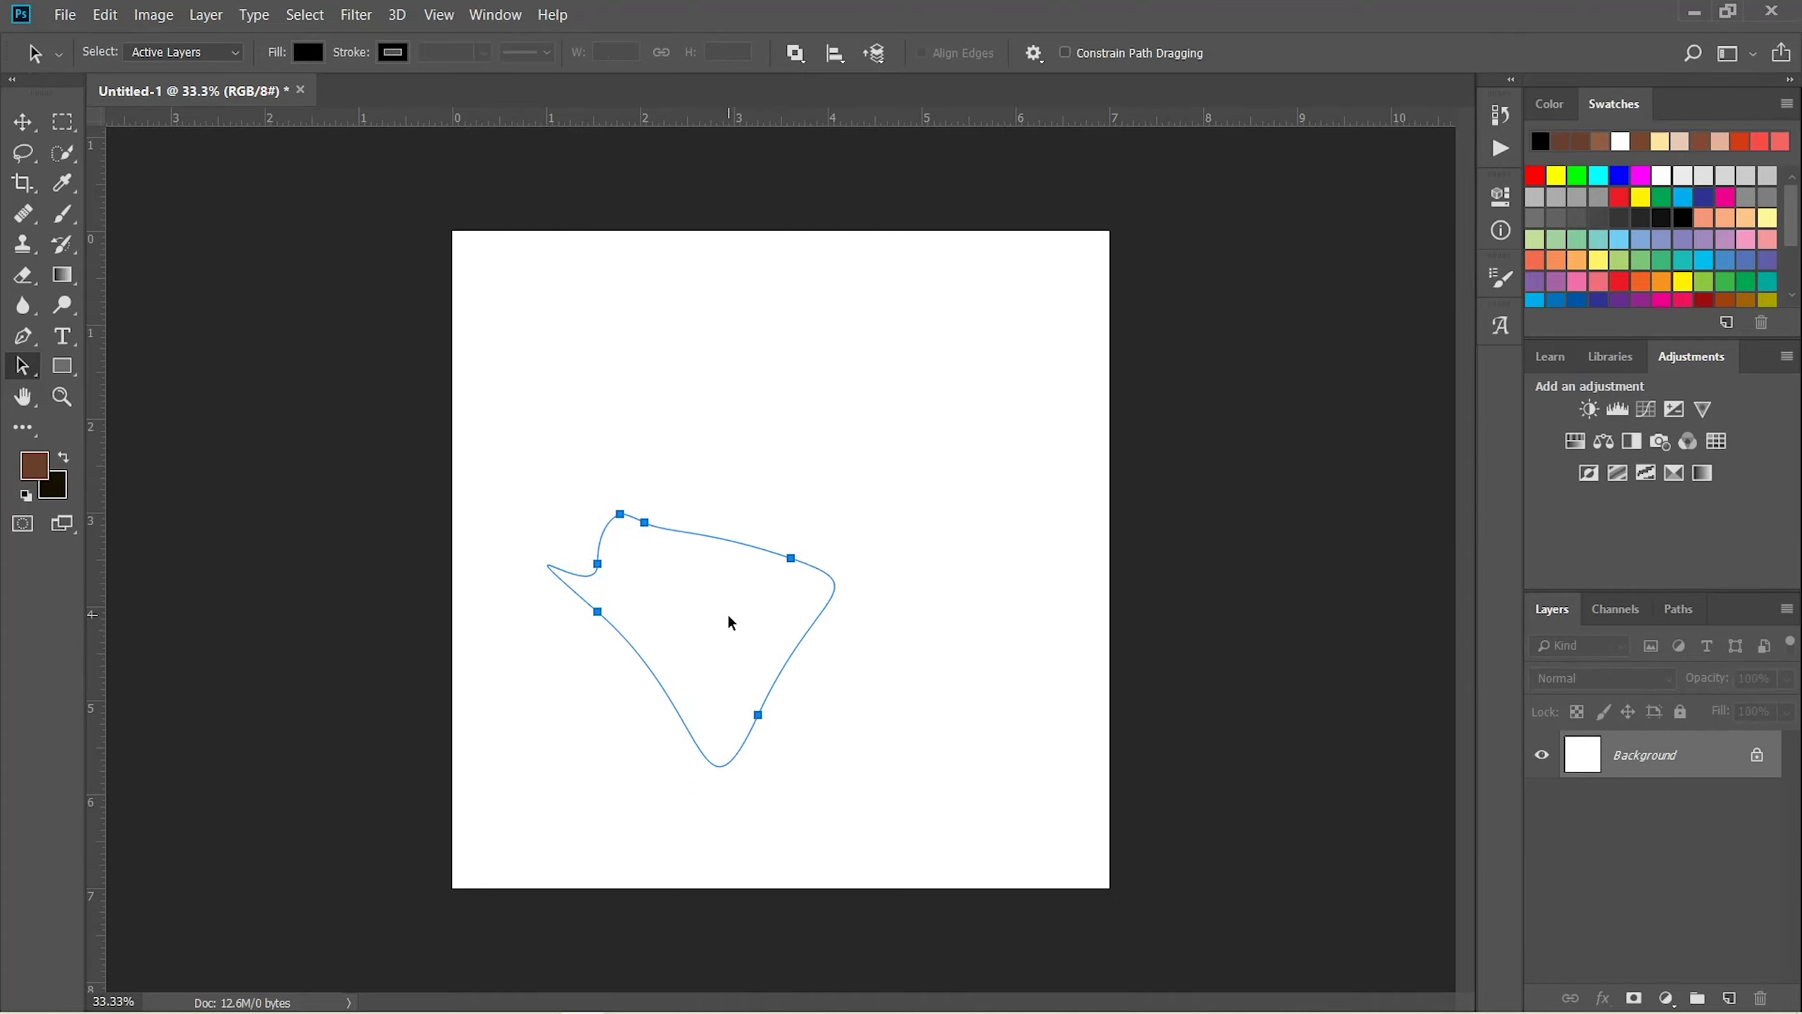
key(ctrl+alt+z)
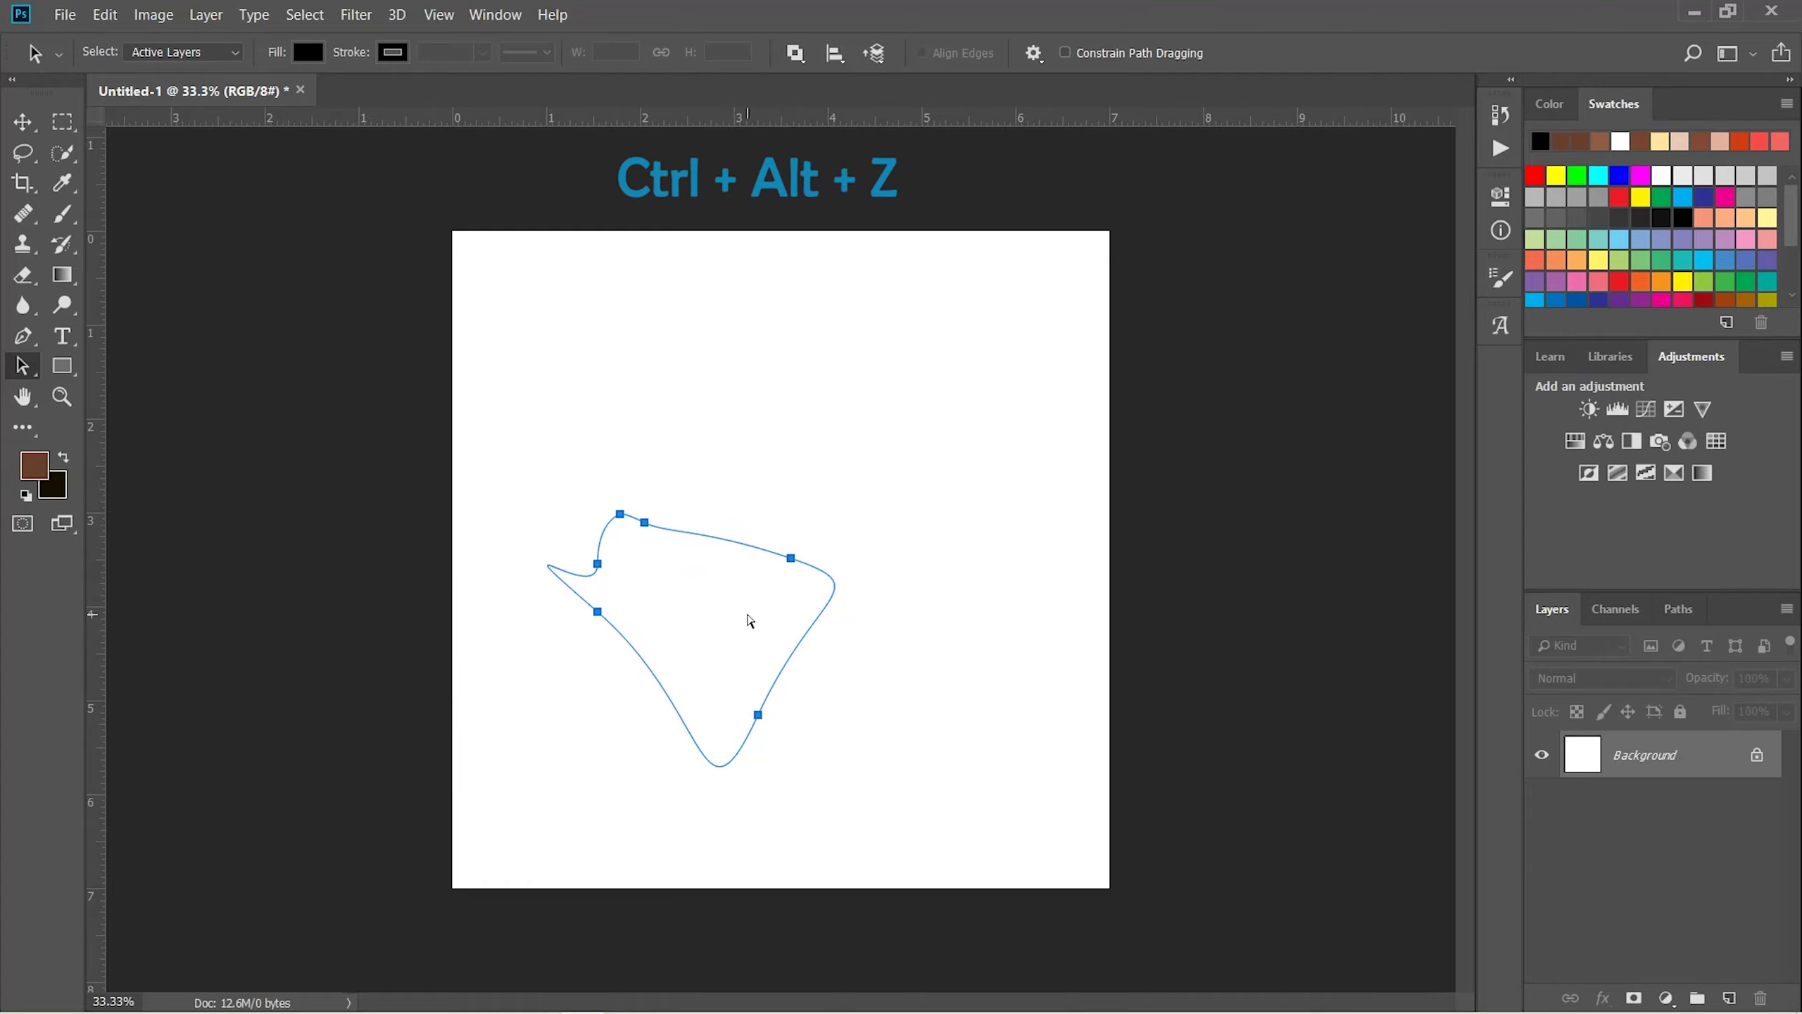
key(ctrl+alt+z)
key(ctrl+alt+z)
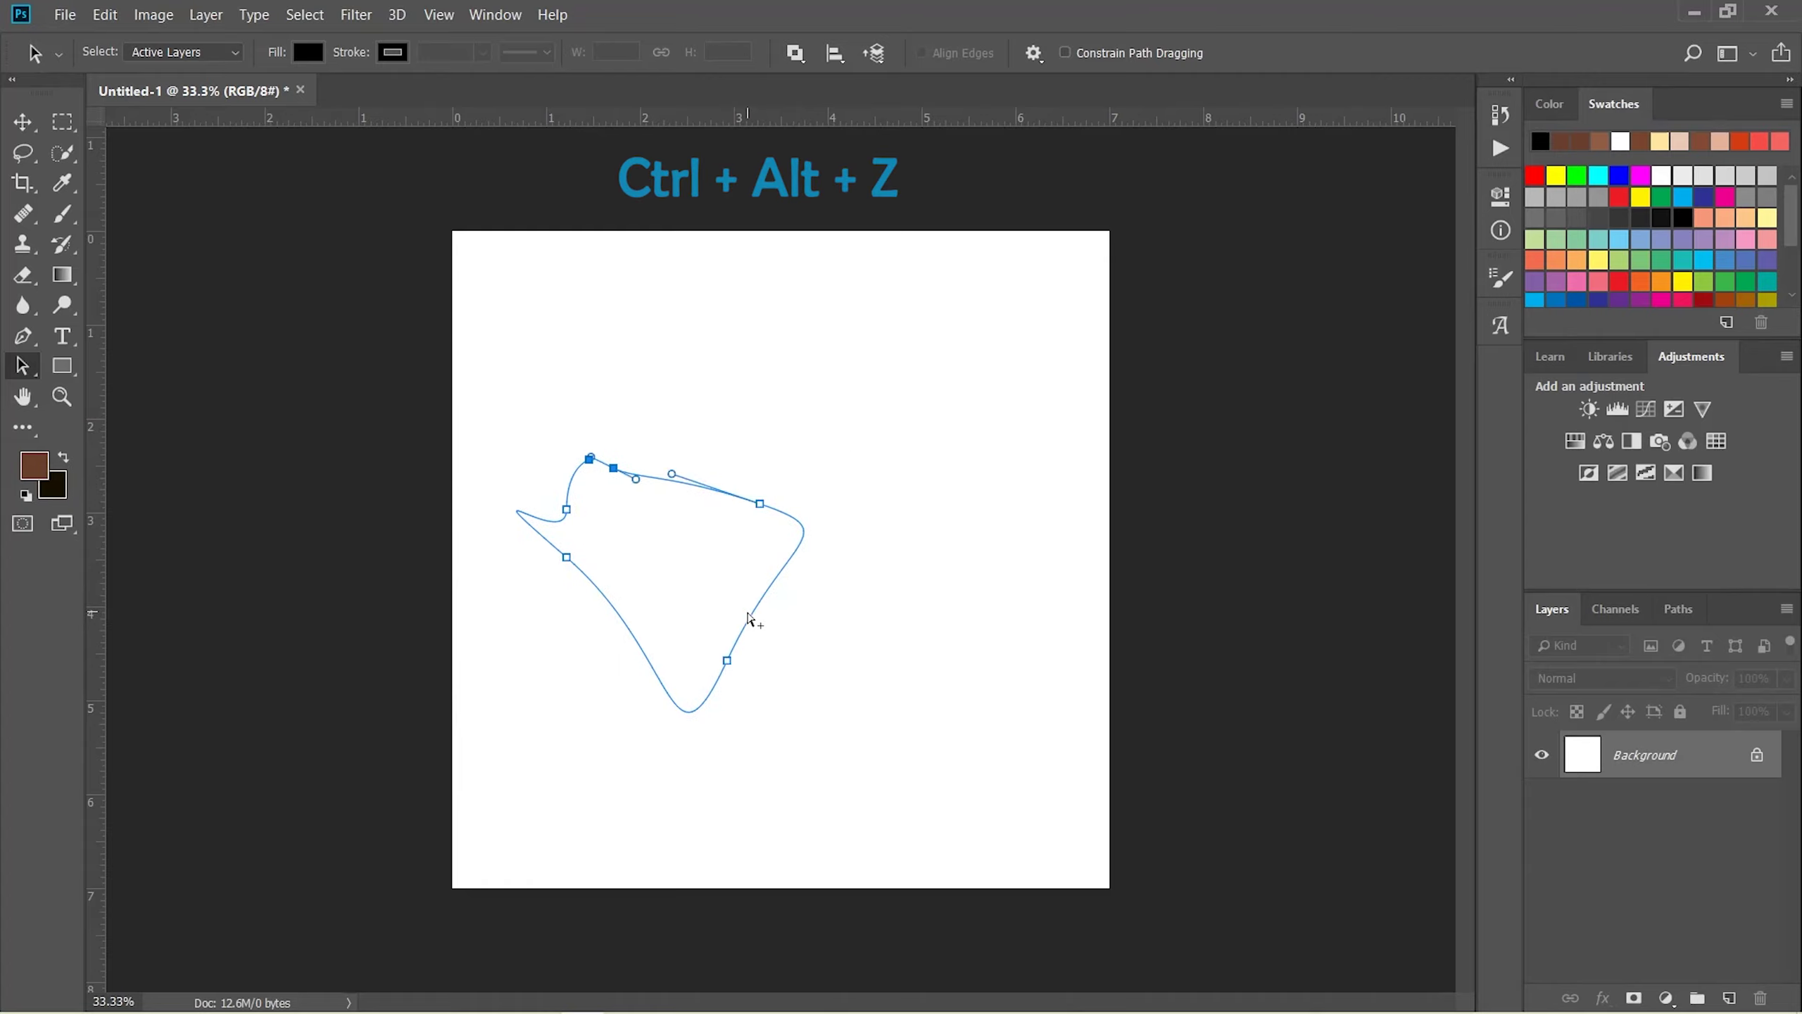
key(ctrl+alt+z)
key(ctrl+alt+z)
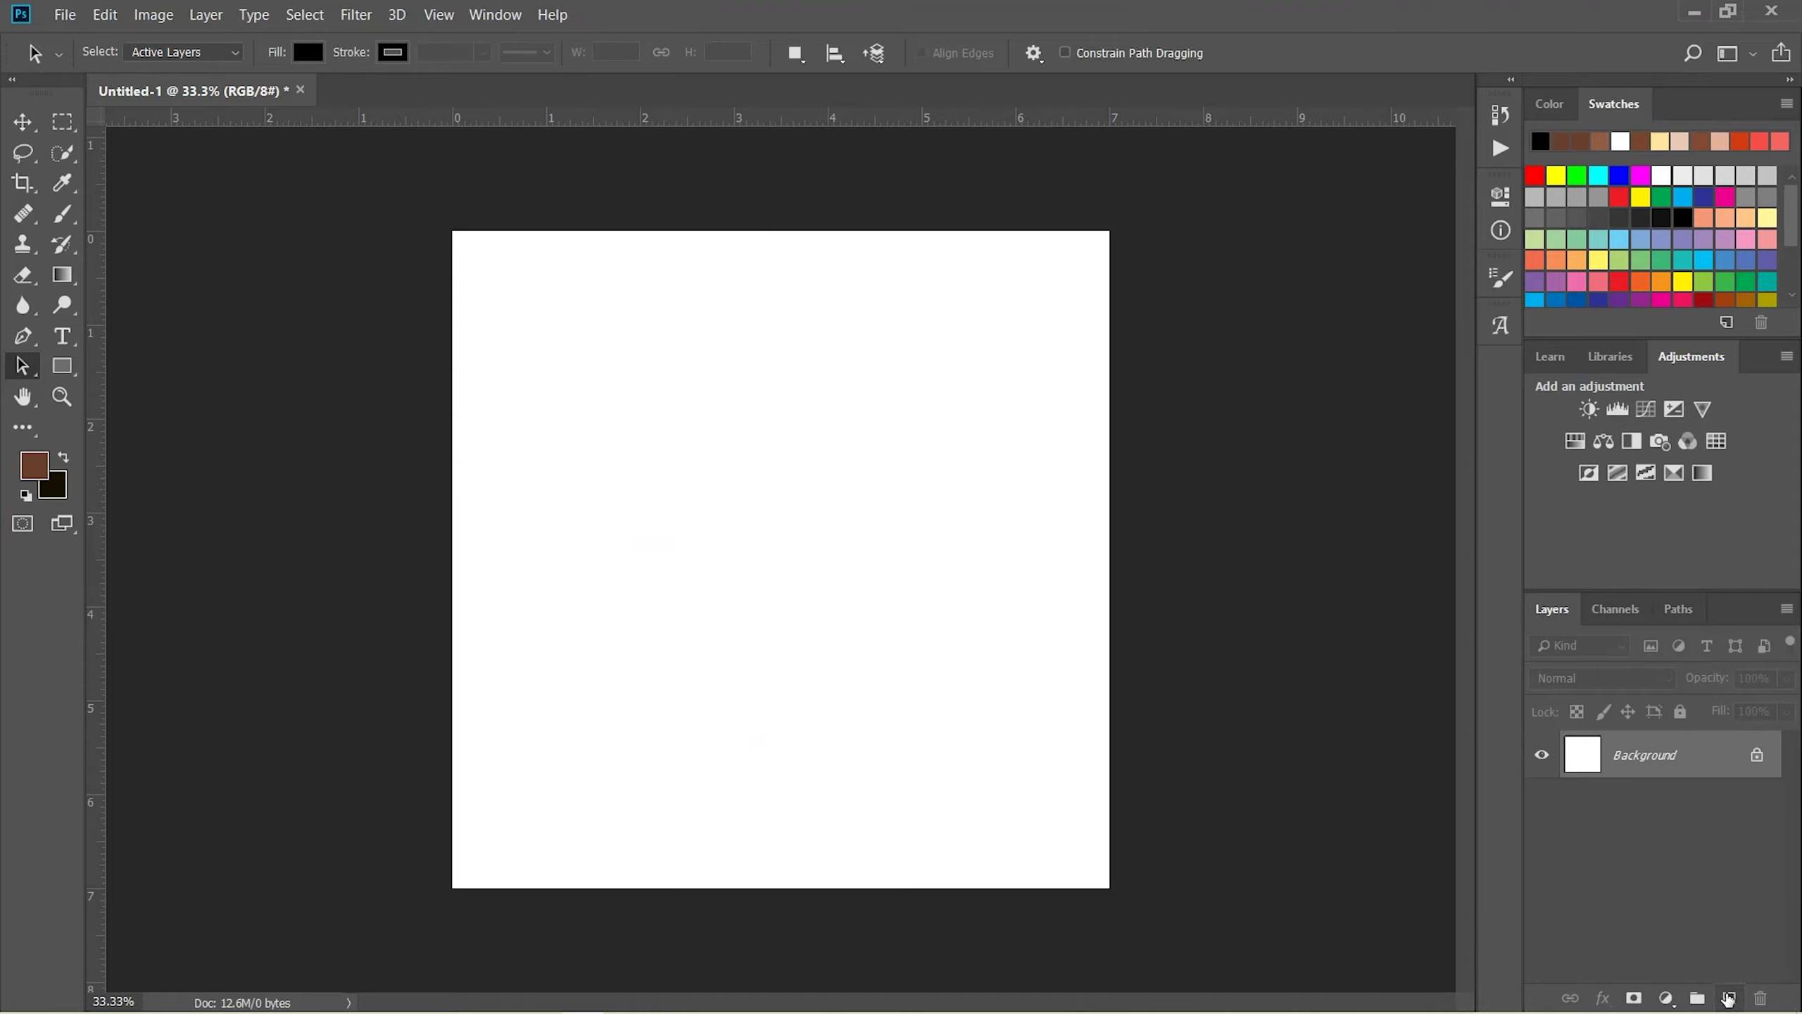
Add a new layer, draw a brown rectangle, and move it right of center below the middle
click(1729, 998)
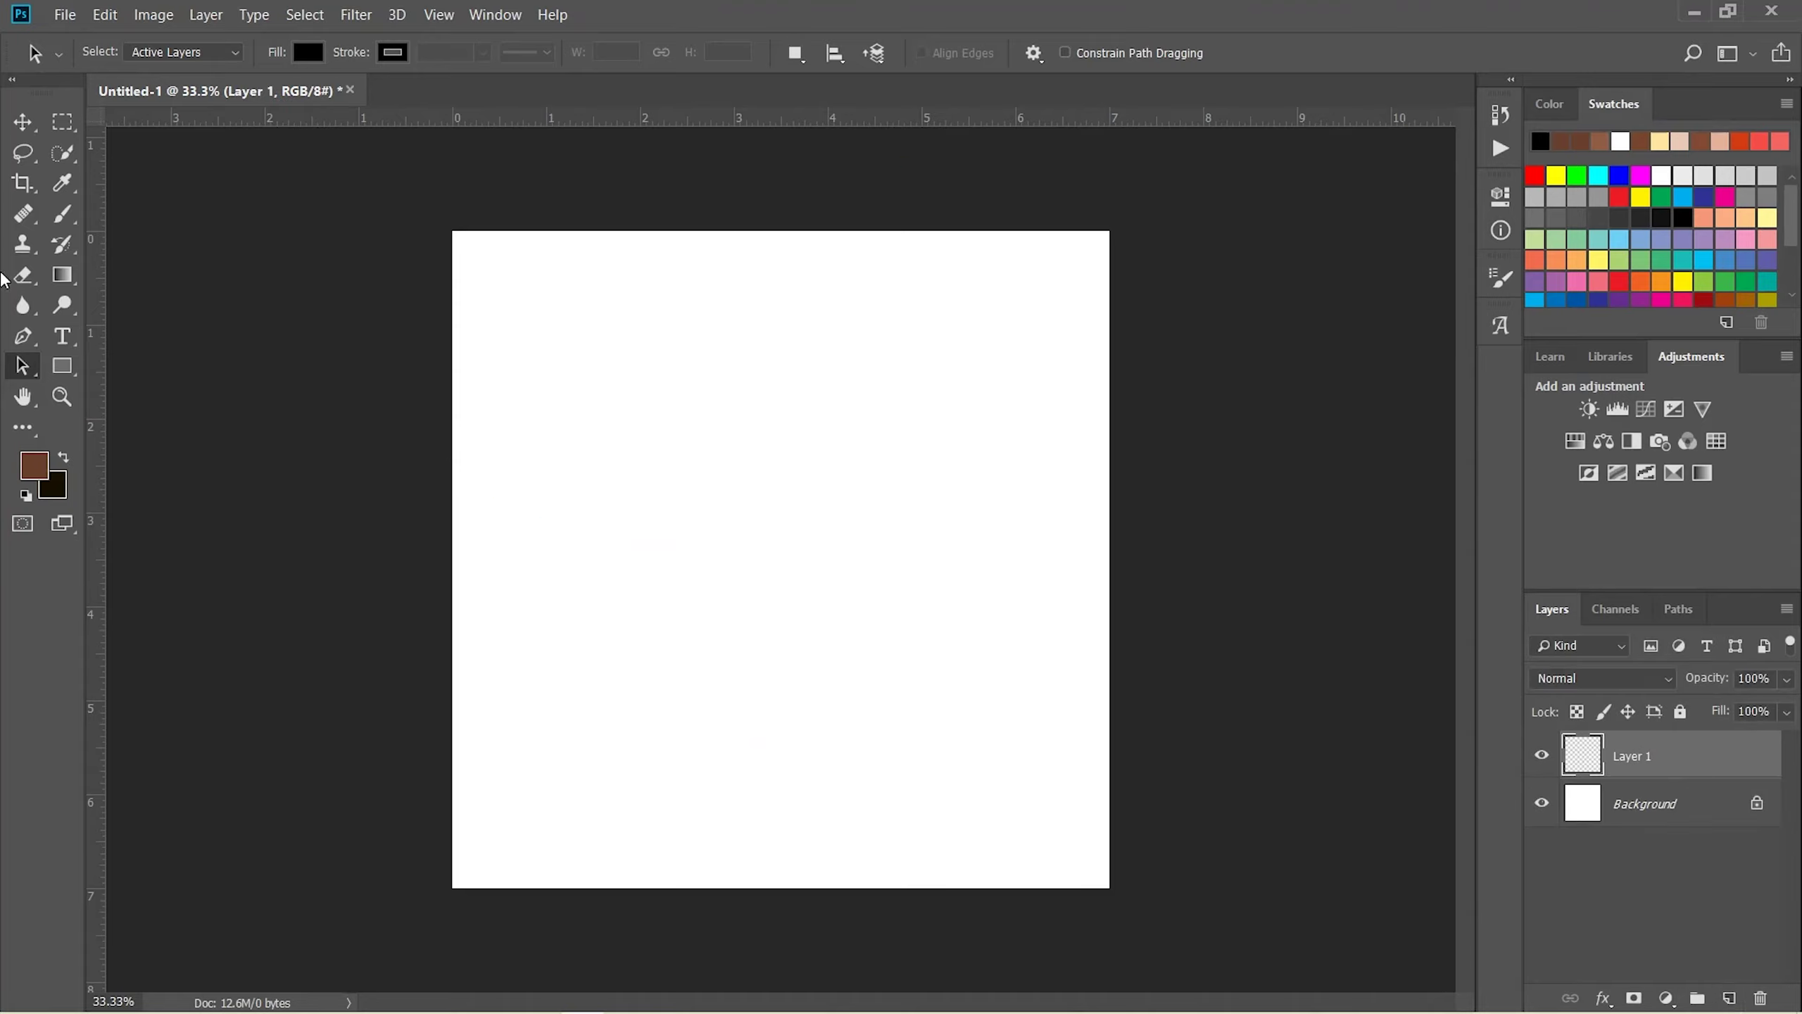
click(62, 365)
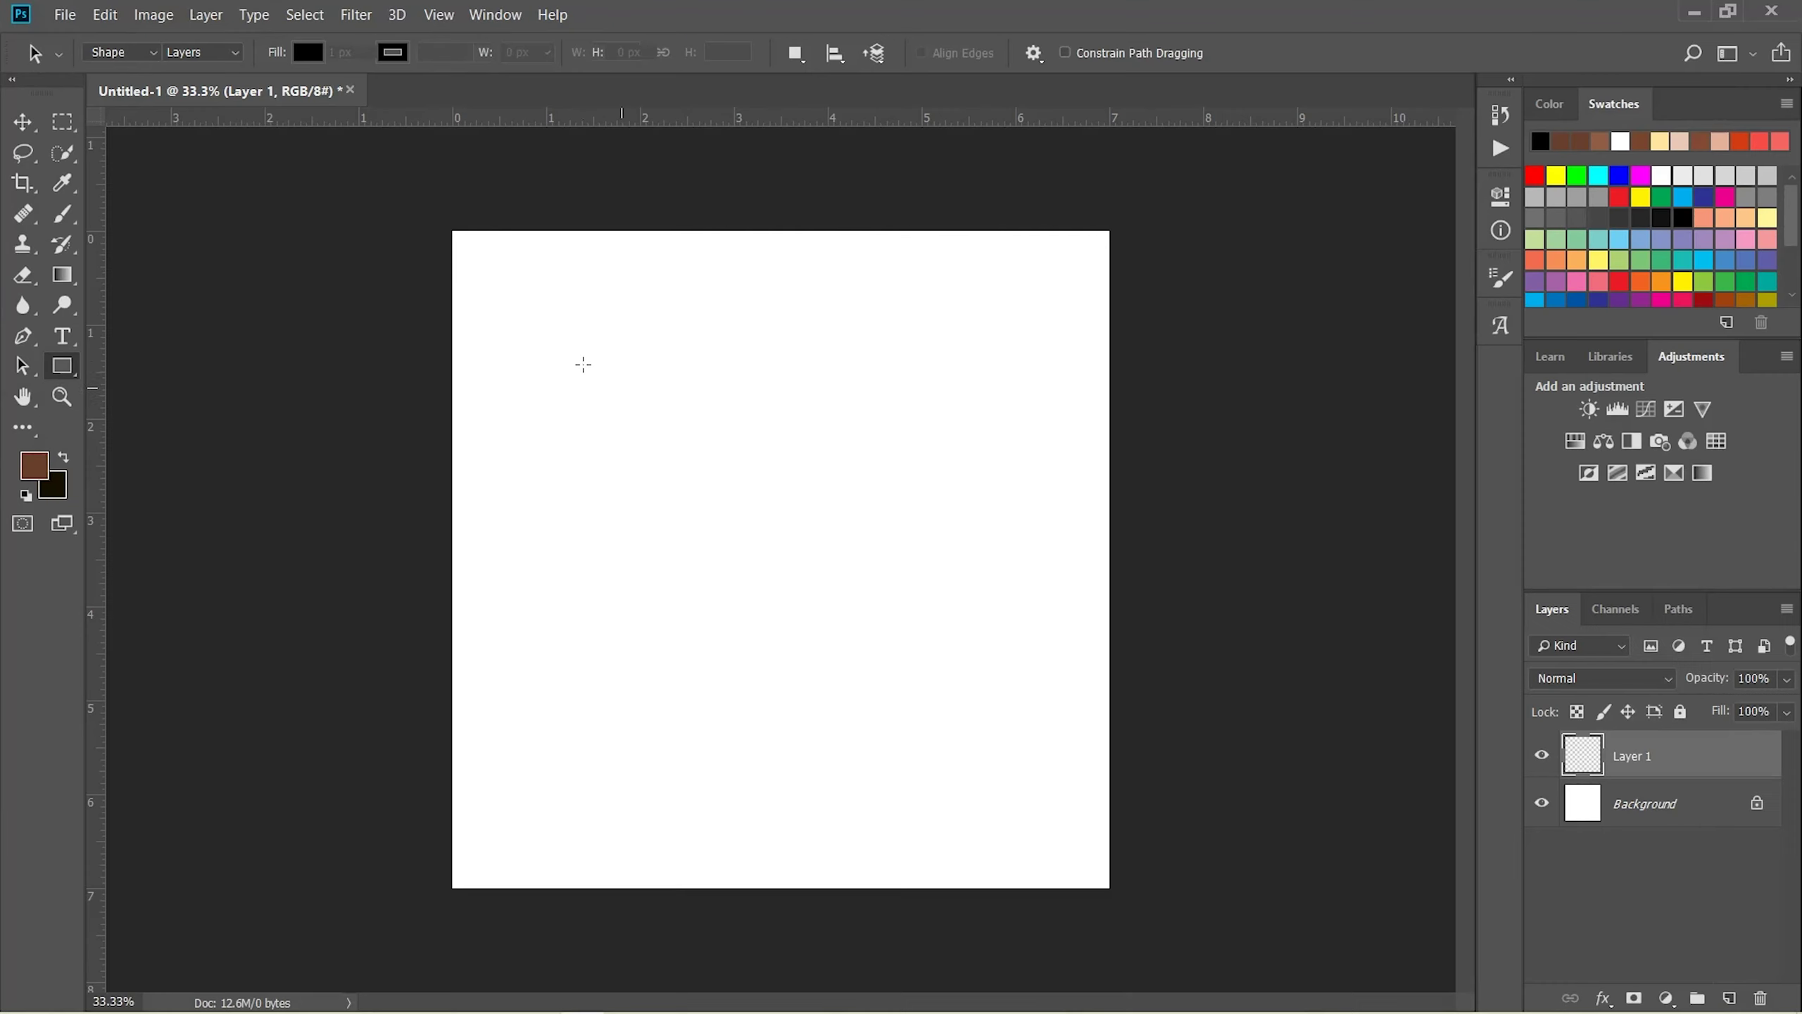
drag(581, 364, 818, 555)
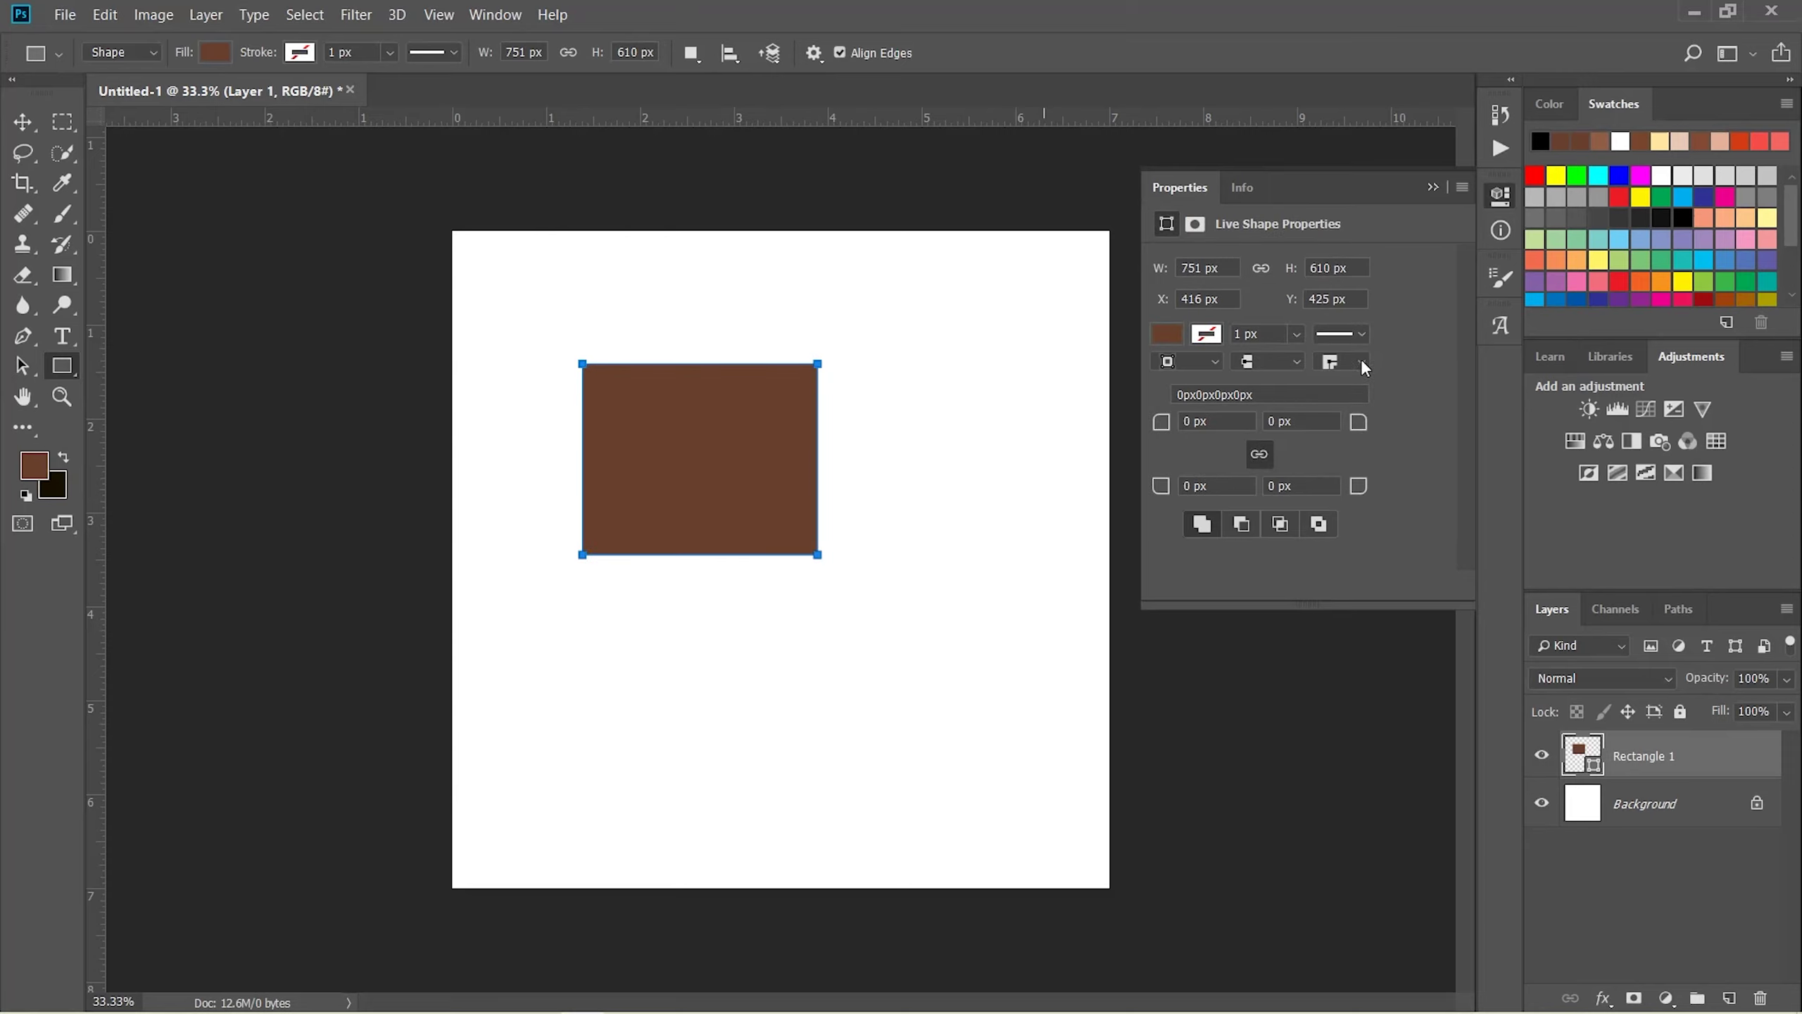
click(1501, 195)
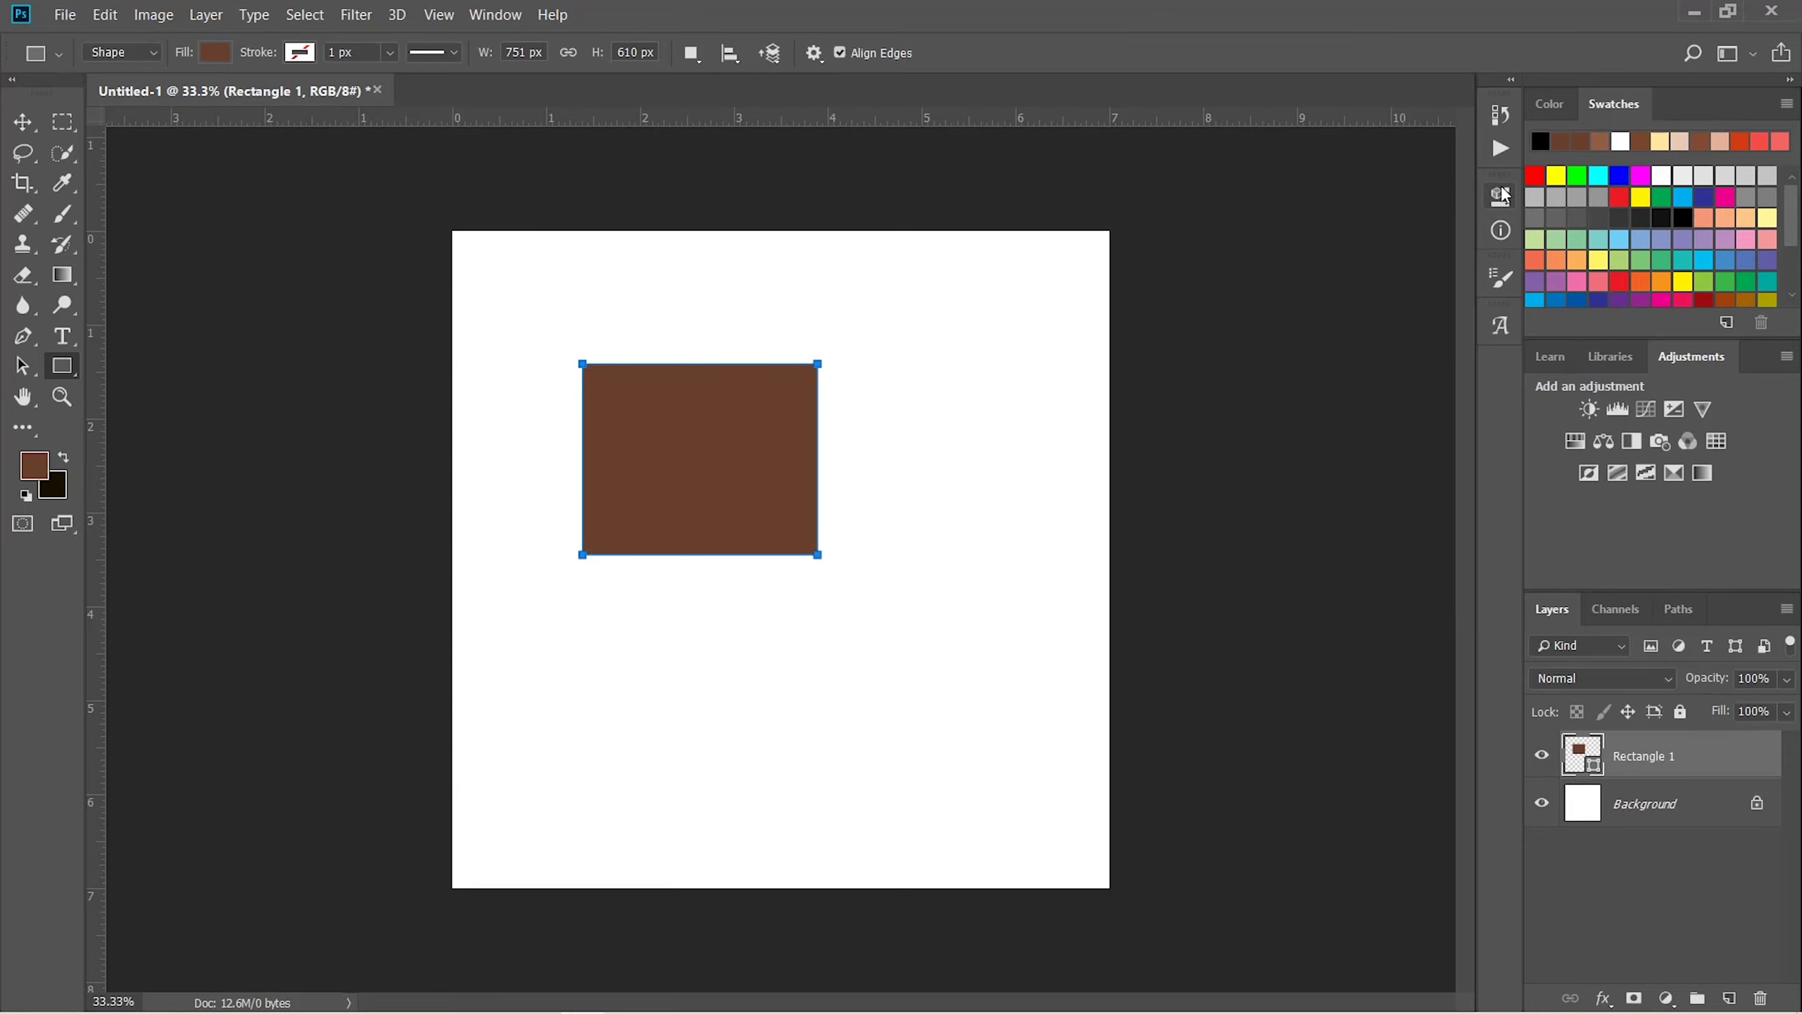
click(25, 366)
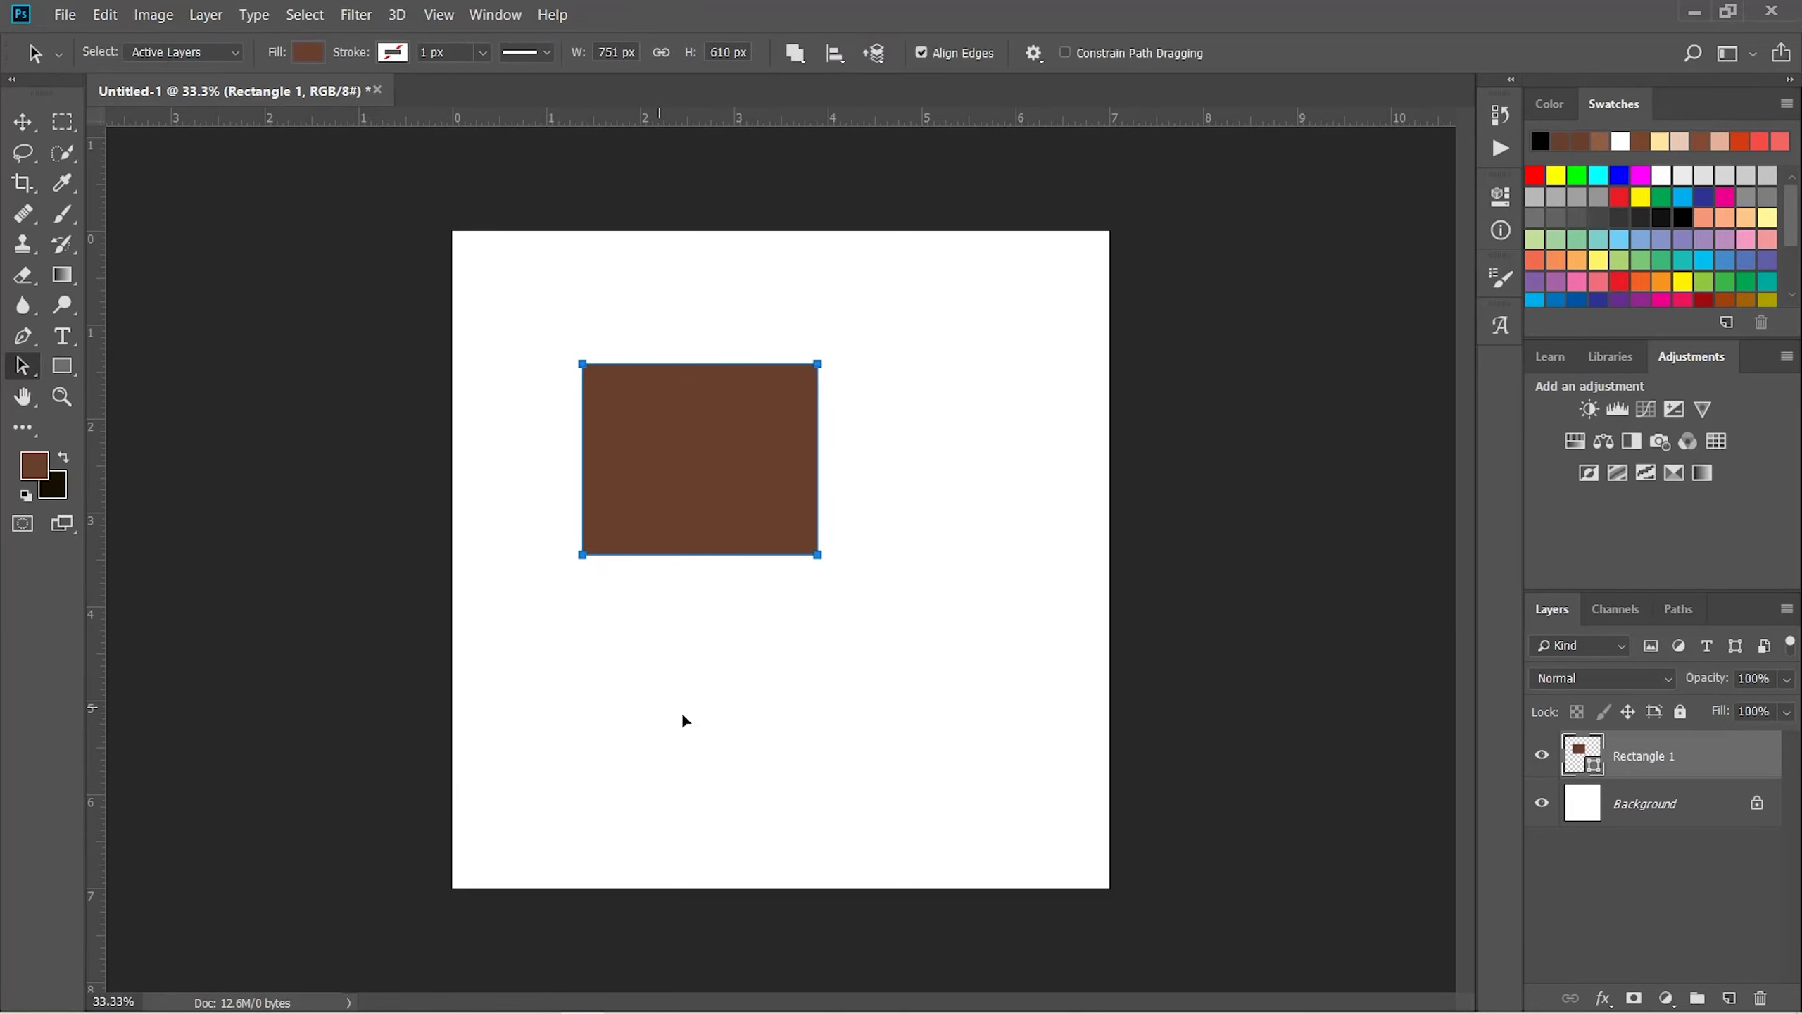
mouse_move(656, 500)
mouse_down()
mouse_move(619, 766)
mouse_move(620, 412)
mouse_move(913, 403)
mouse_move(981, 642)
mouse_up()
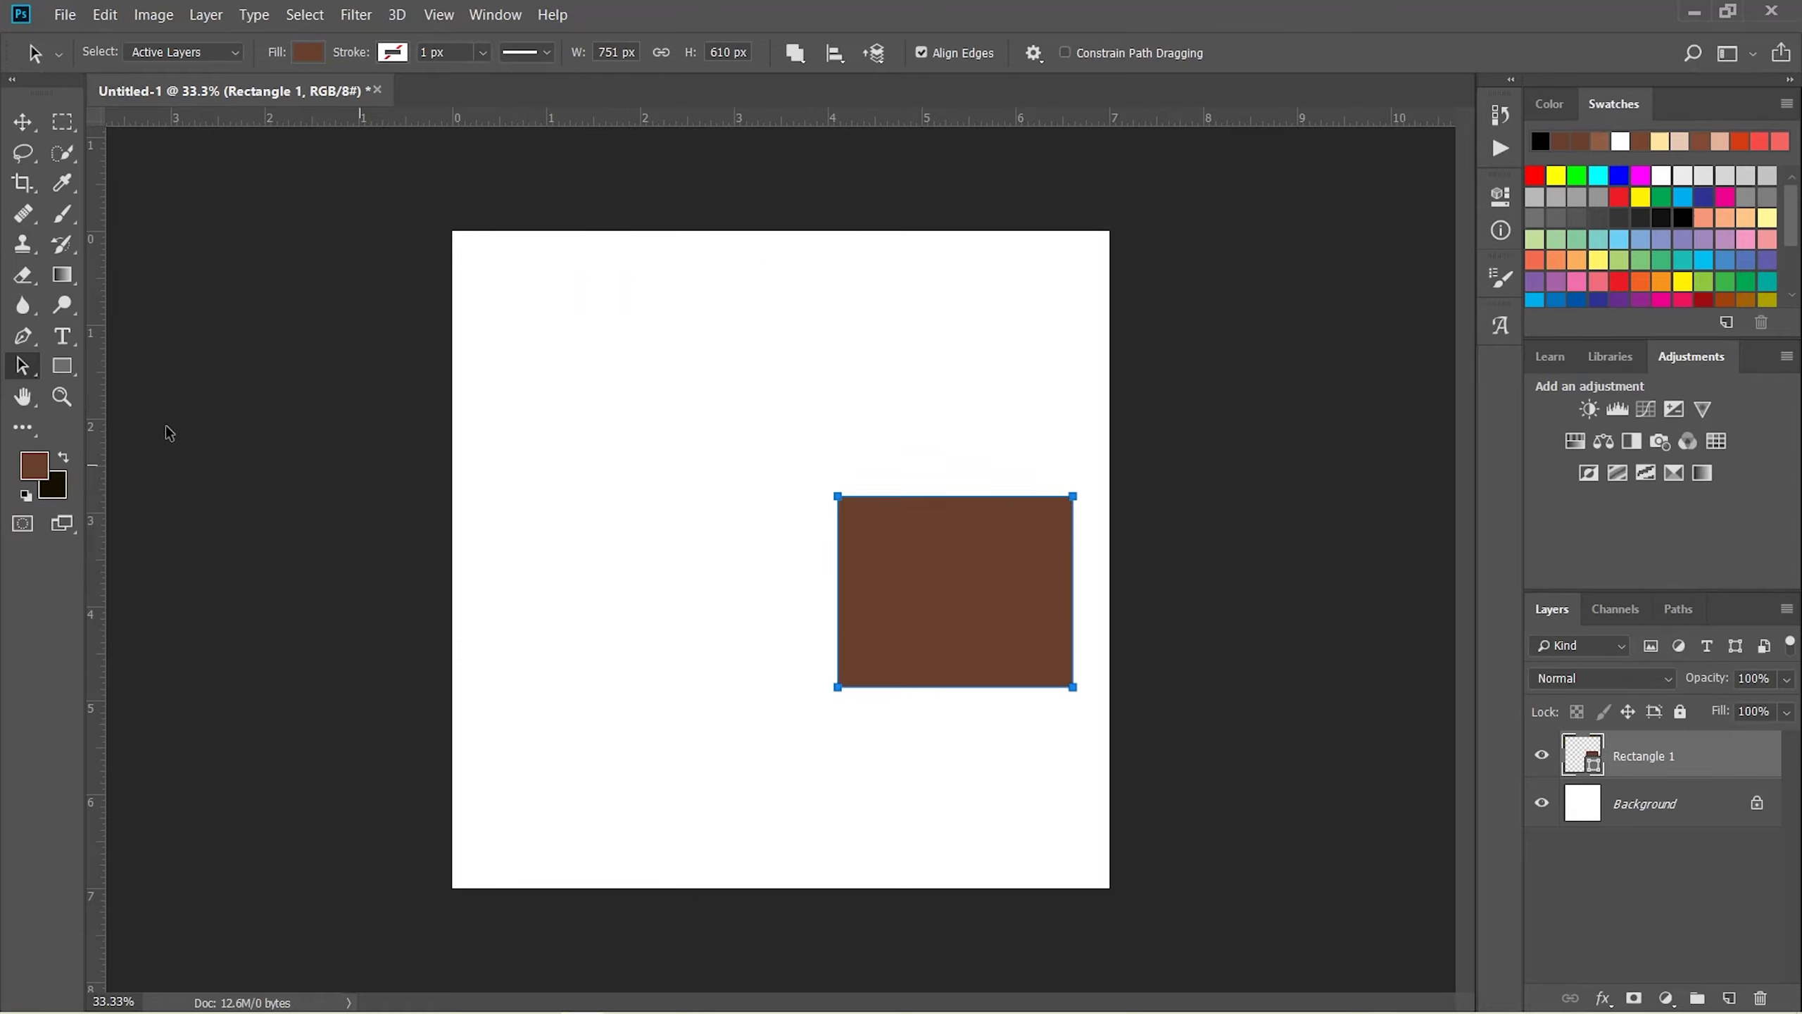
Draw a closed, curved brown shape with the Pen tool and nudge it down and right
click(37, 339)
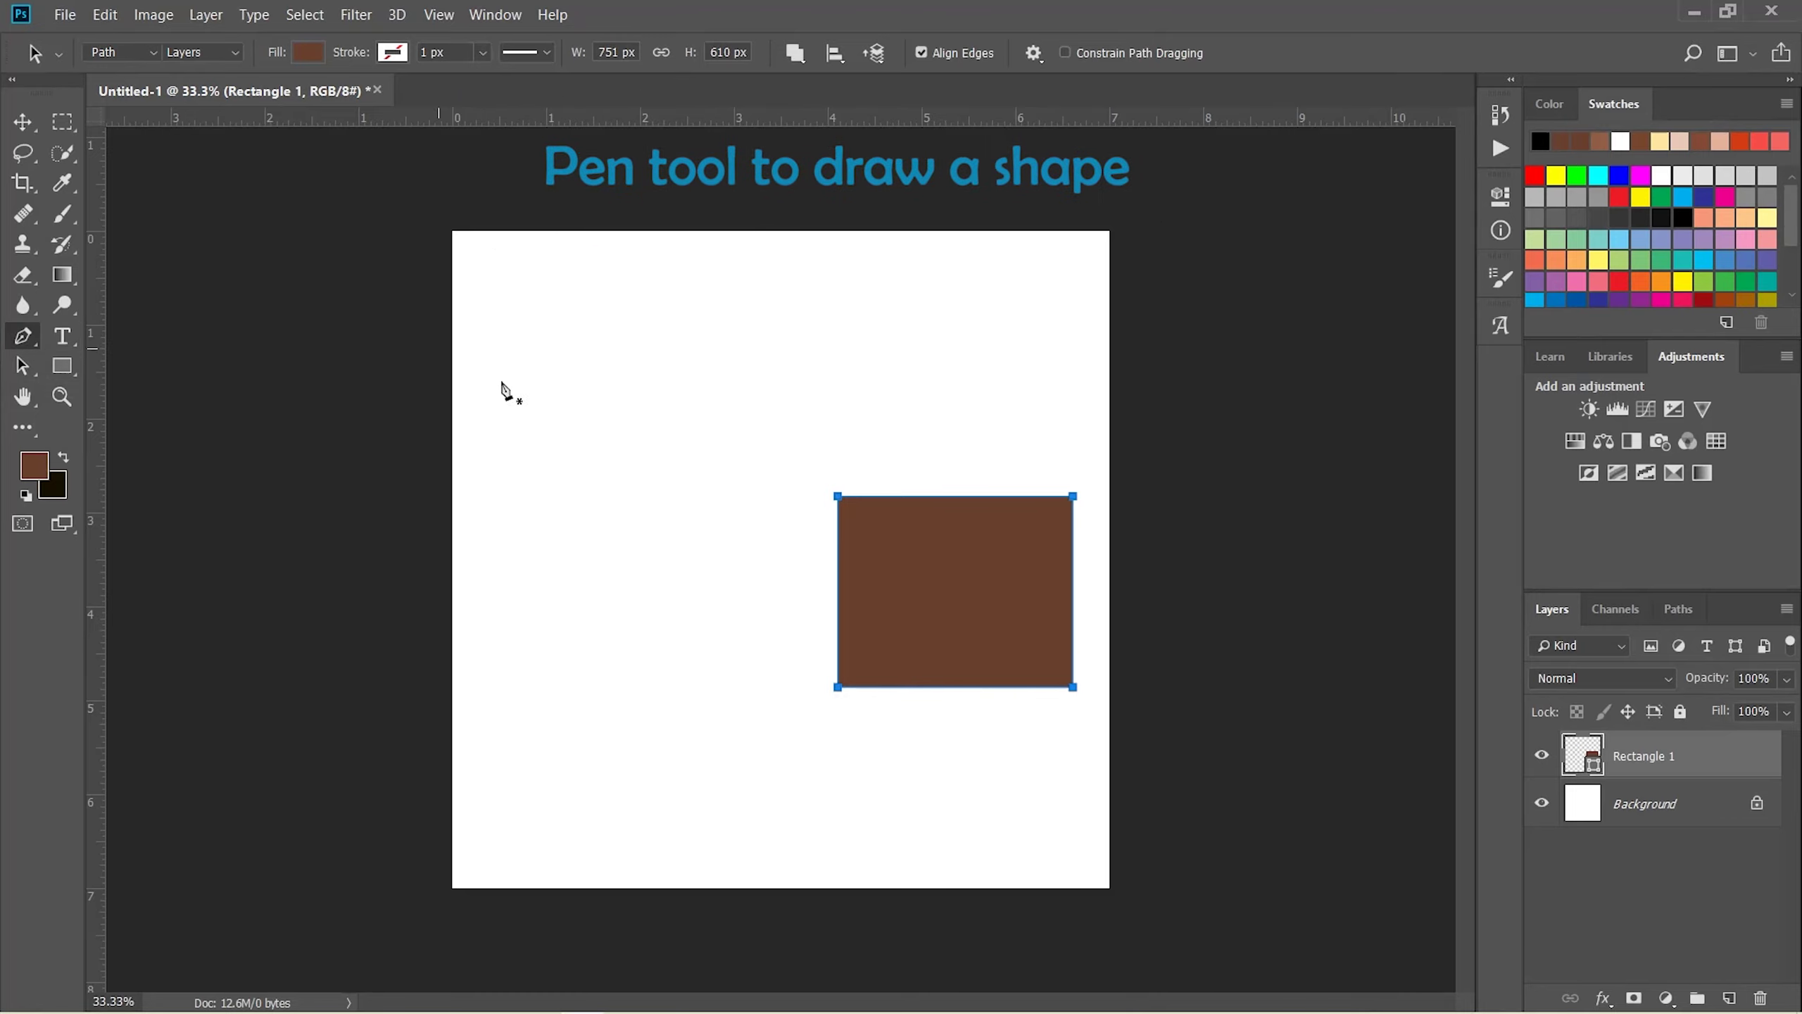
mouse_move(683, 319)
mouse_down()
mouse_move(728, 463)
mouse_move(608, 535)
mouse_move(542, 520)
mouse_move(526, 412)
mouse_up()
click(533, 392)
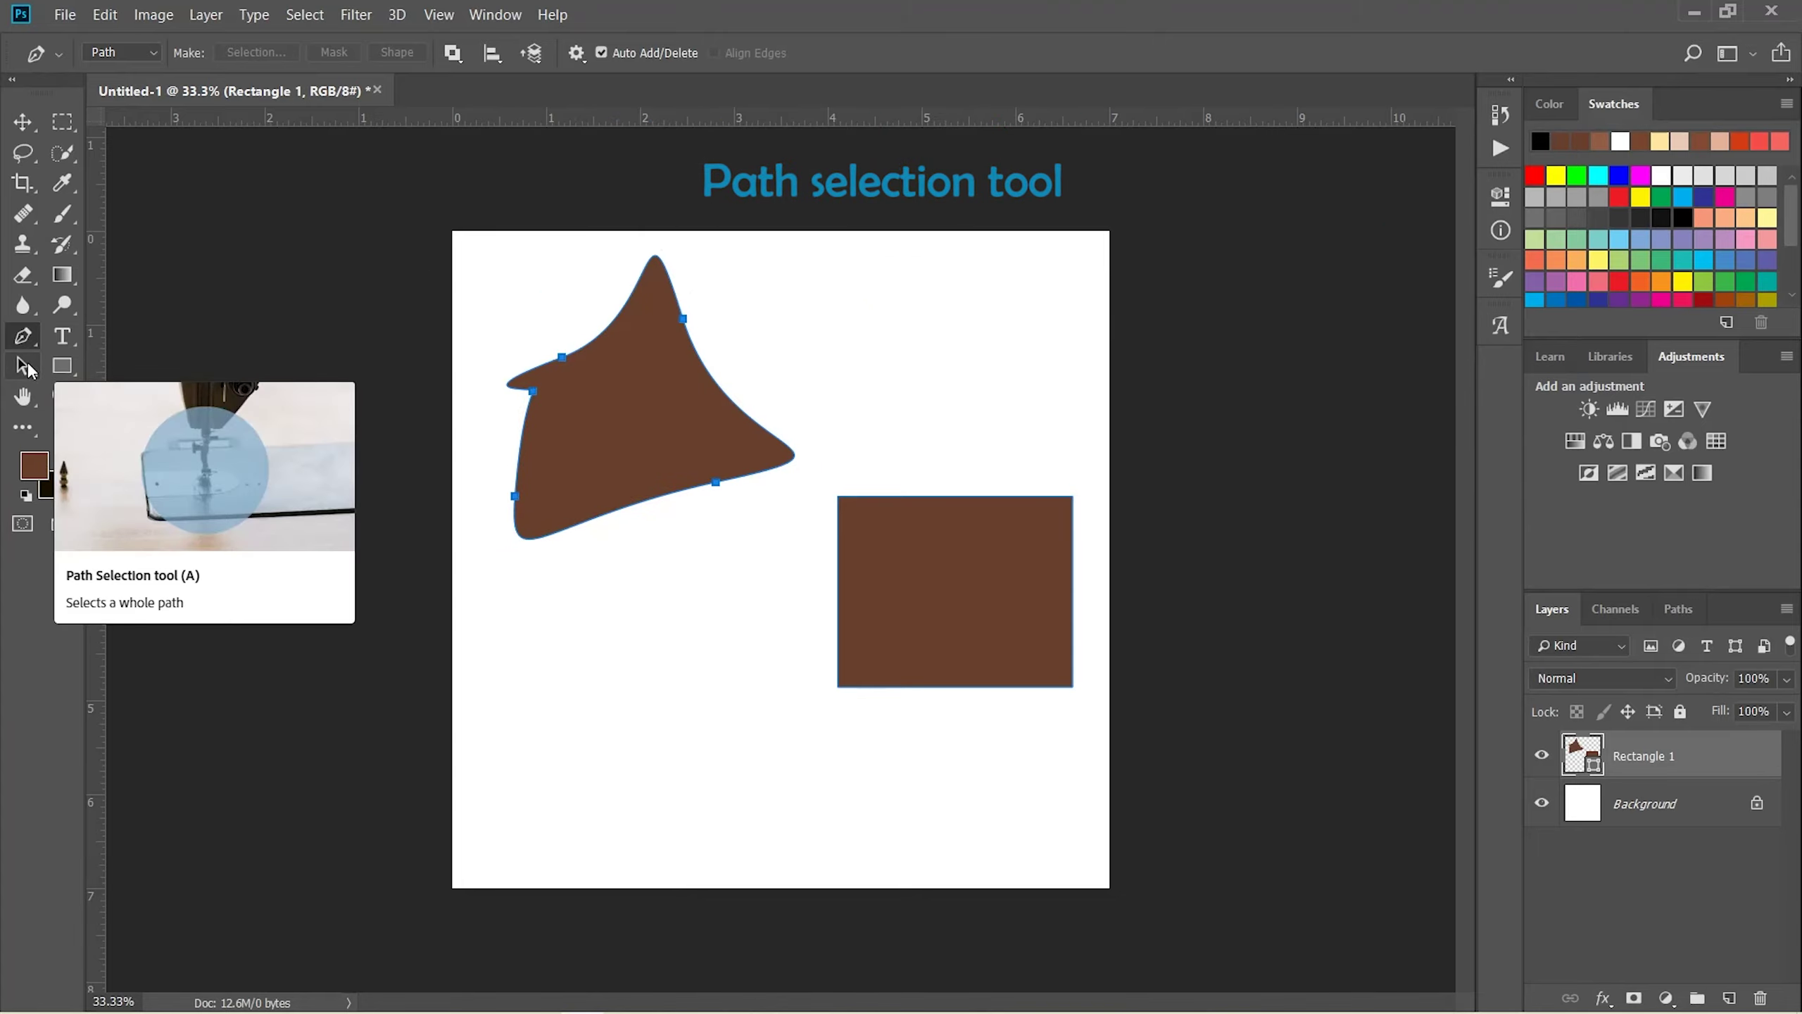
click(27, 364)
drag(630, 425, 683, 530)
mouse_move(700, 630)
mouse_down()
mouse_move(735, 473)
mouse_move(738, 511)
mouse_up()
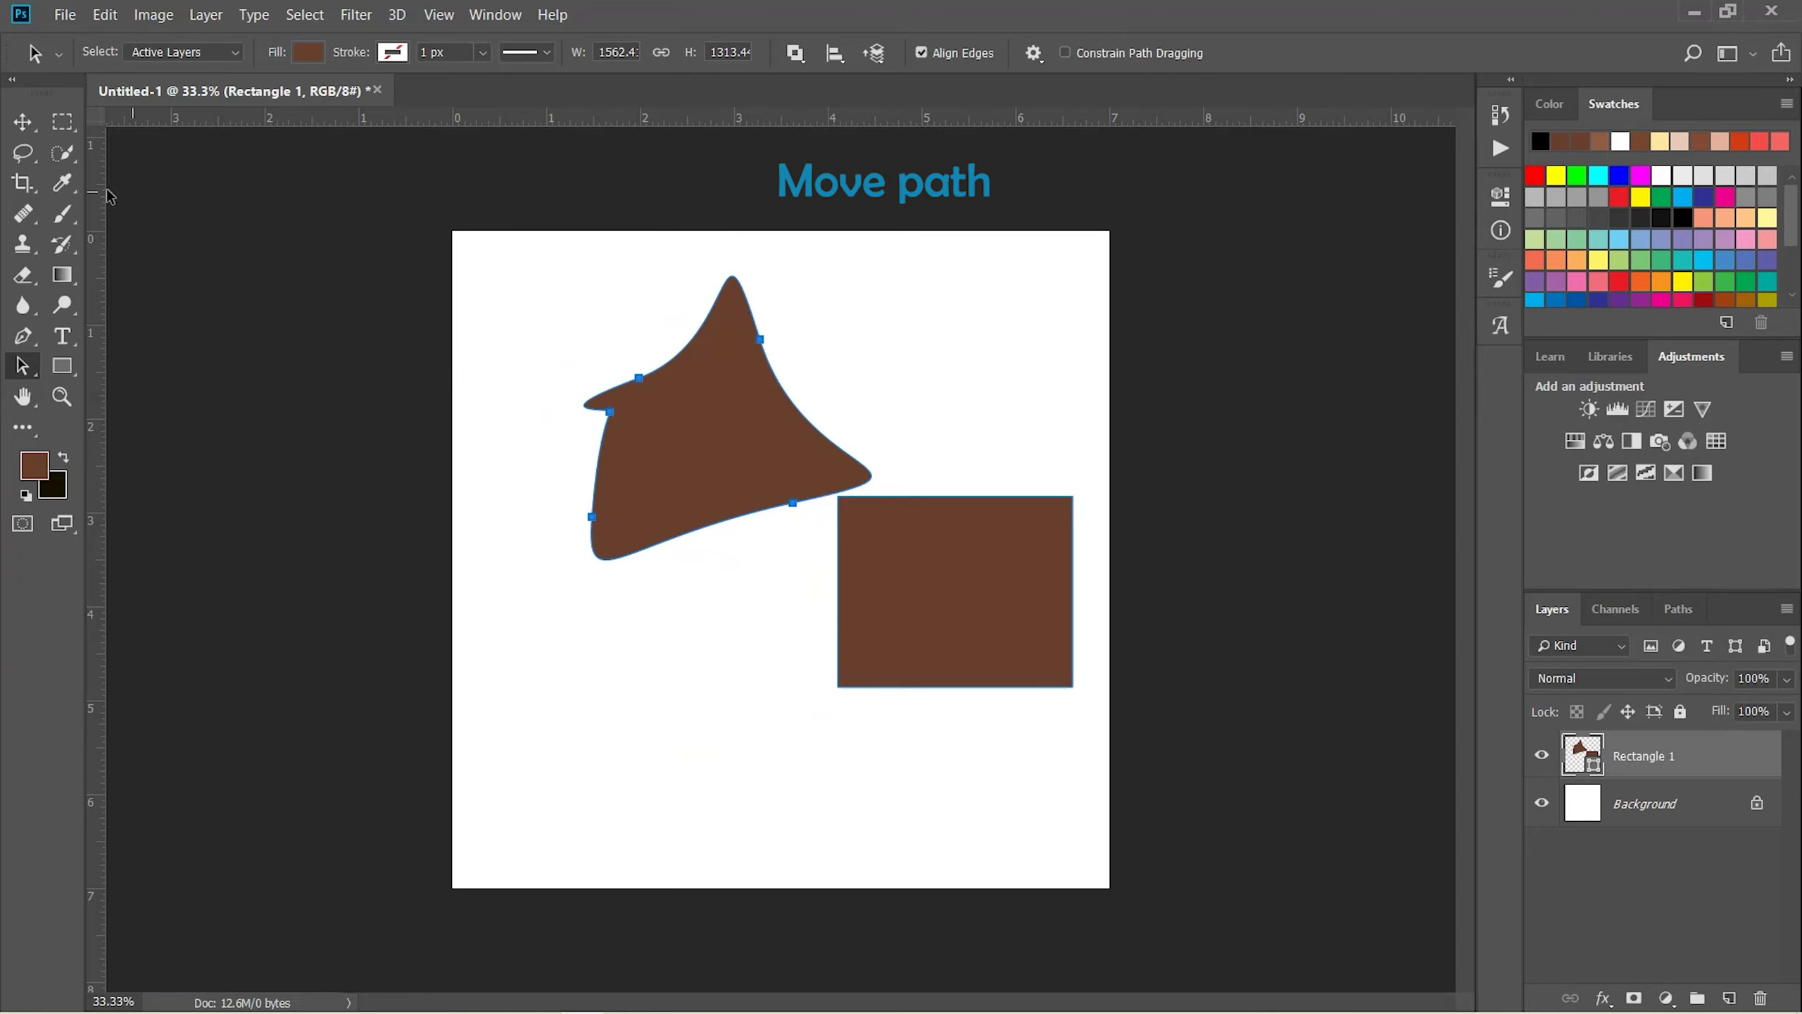
Make and clear a quick selection over the curved shape, then move it above-left of the rectangle
click(62, 152)
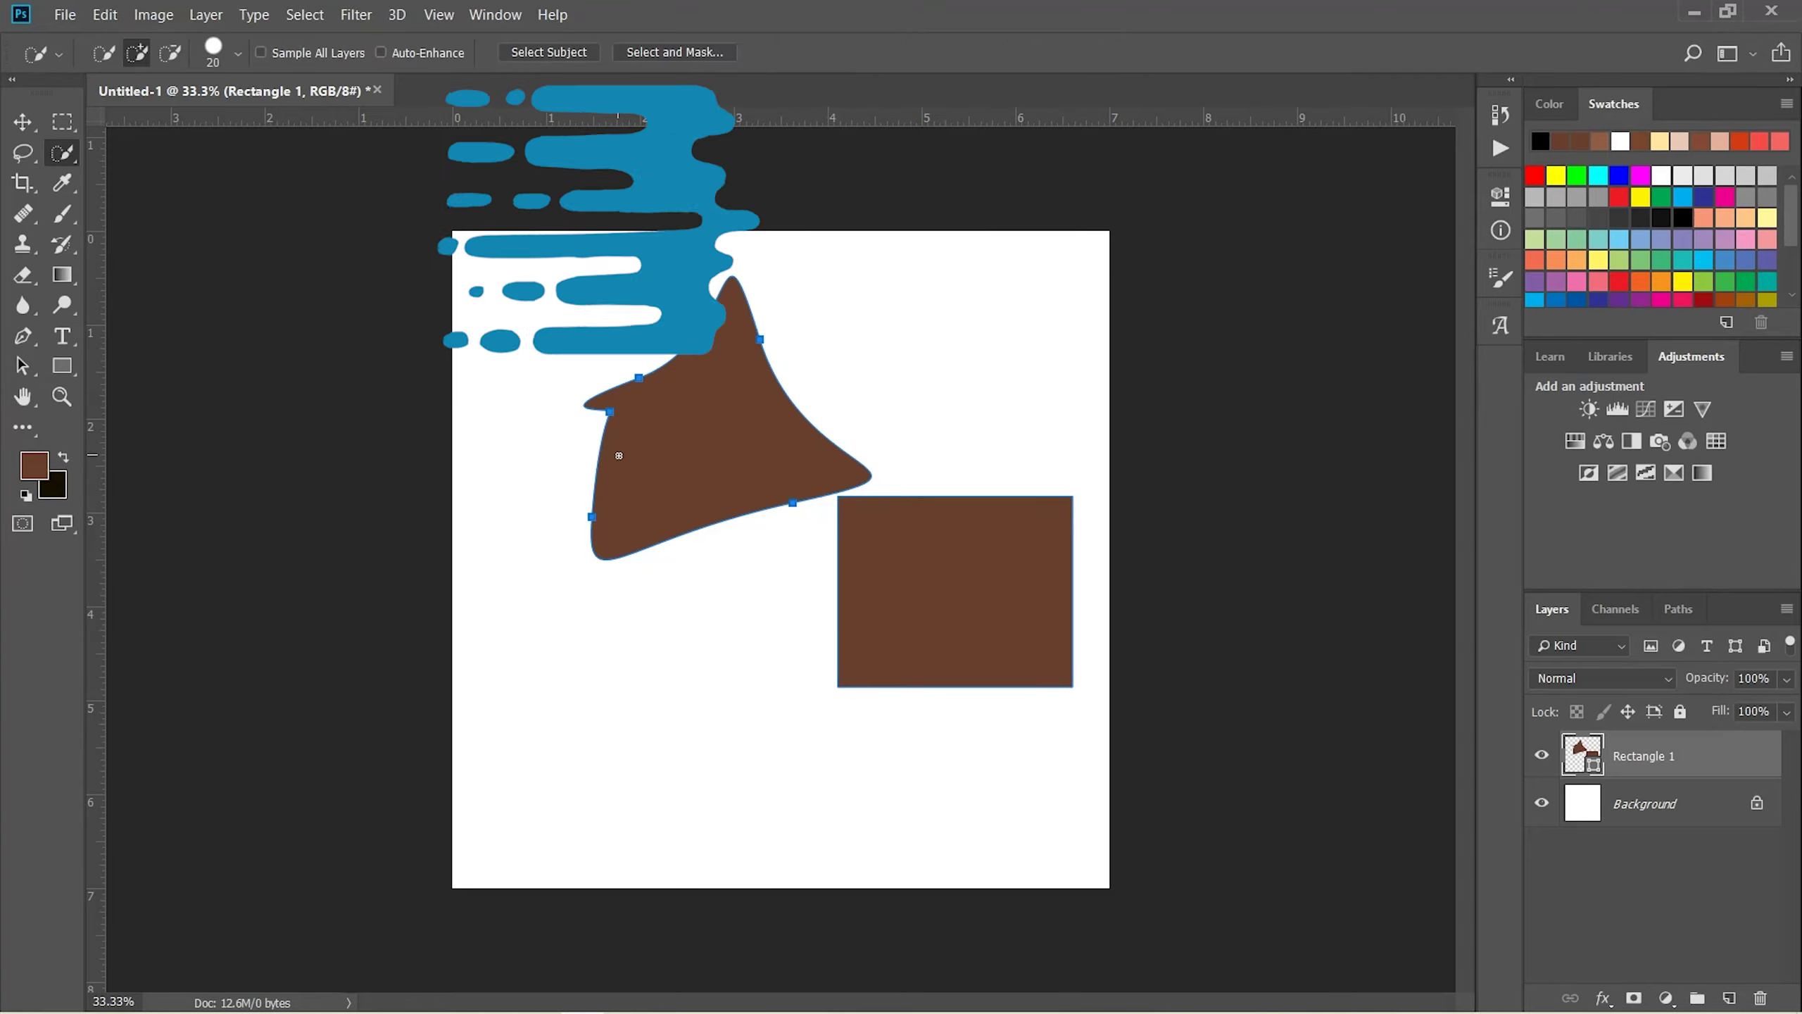
drag(636, 463, 718, 526)
key(ctrl+d)
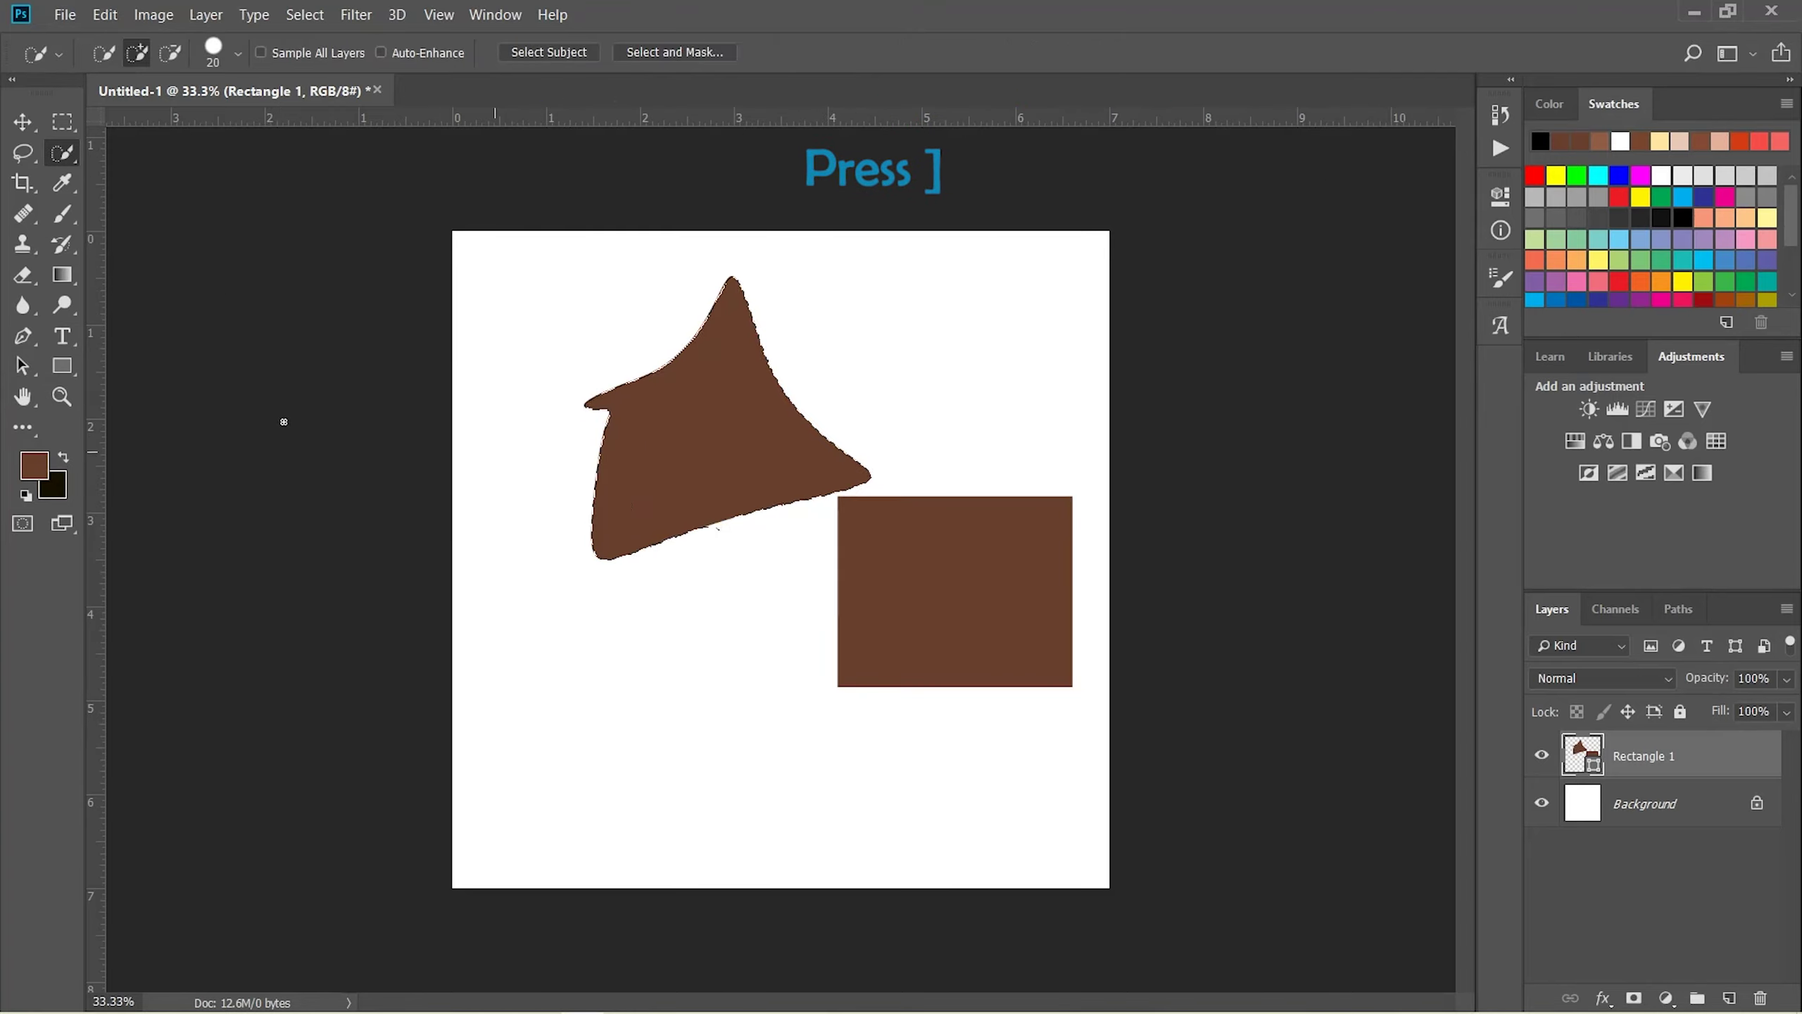
click(21, 366)
mouse_move(716, 475)
mouse_down()
mouse_move(663, 685)
mouse_move(812, 687)
mouse_move(577, 796)
mouse_move(673, 473)
mouse_move(633, 568)
mouse_move(662, 404)
mouse_up()
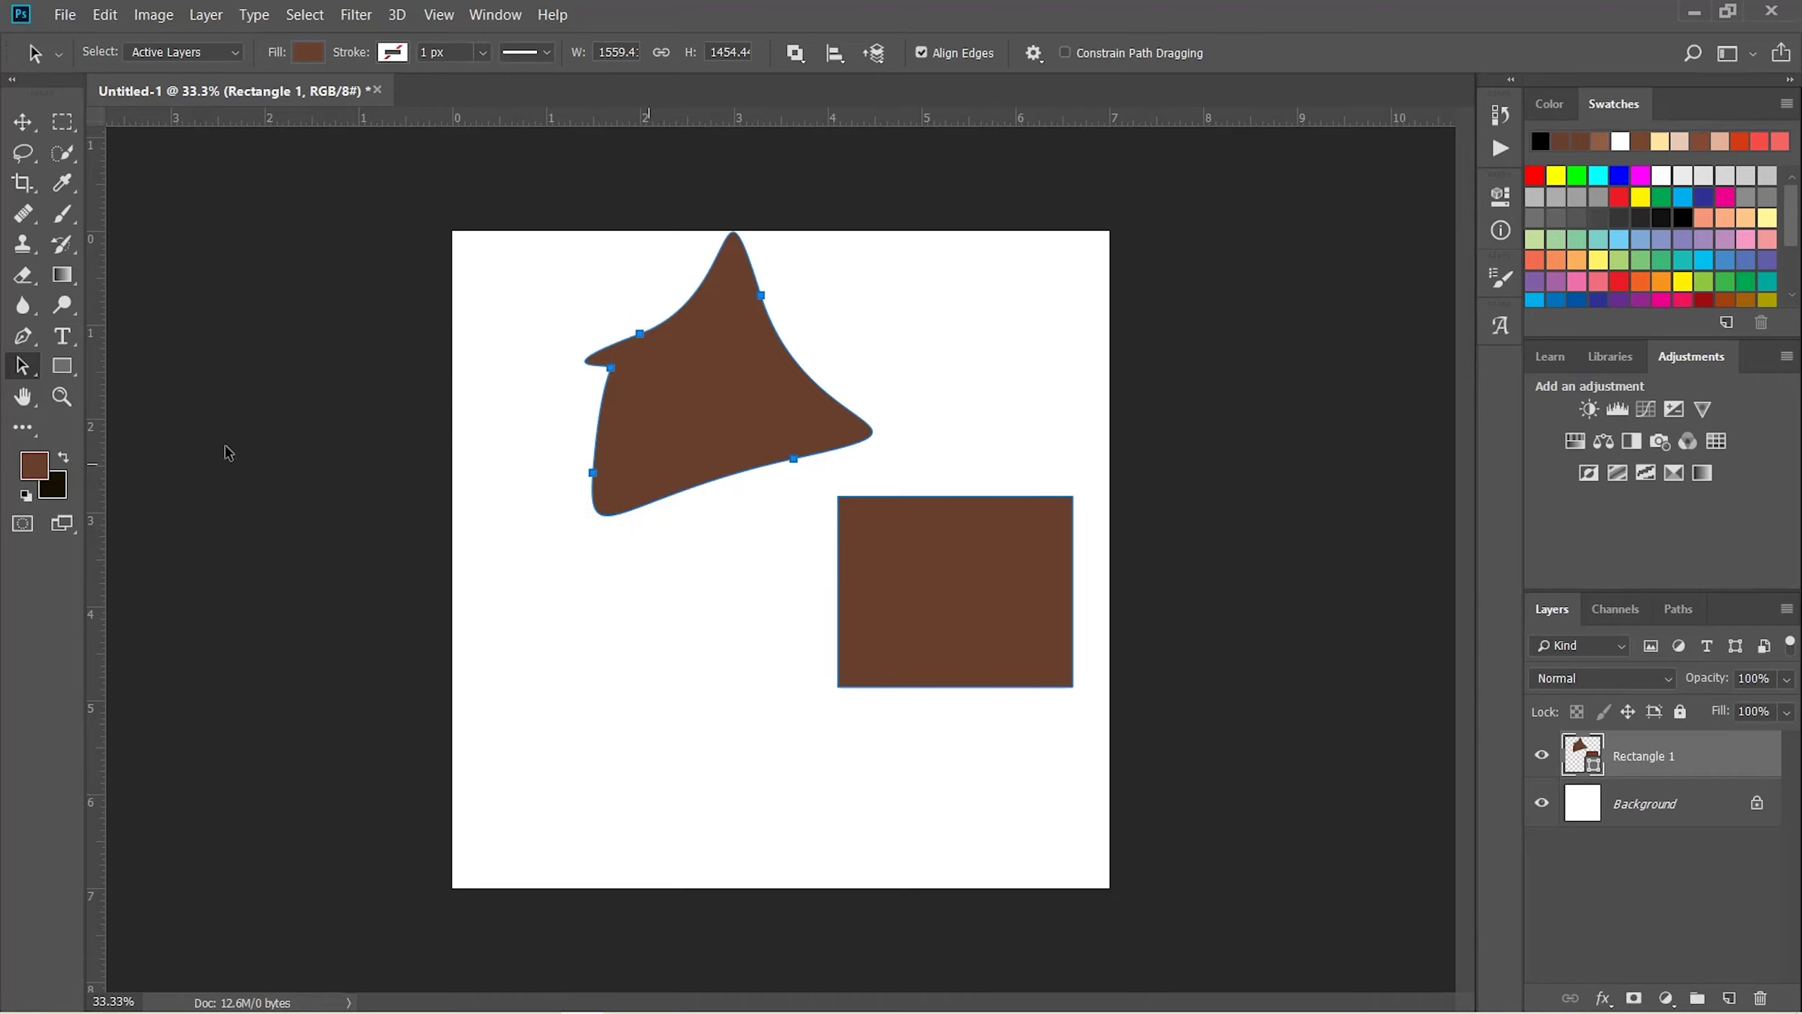
Sketch a small rounded path, then trash the Rounded Rectangle 1 and Rectangle 1 layers
click(22, 337)
drag(503, 615, 522, 591)
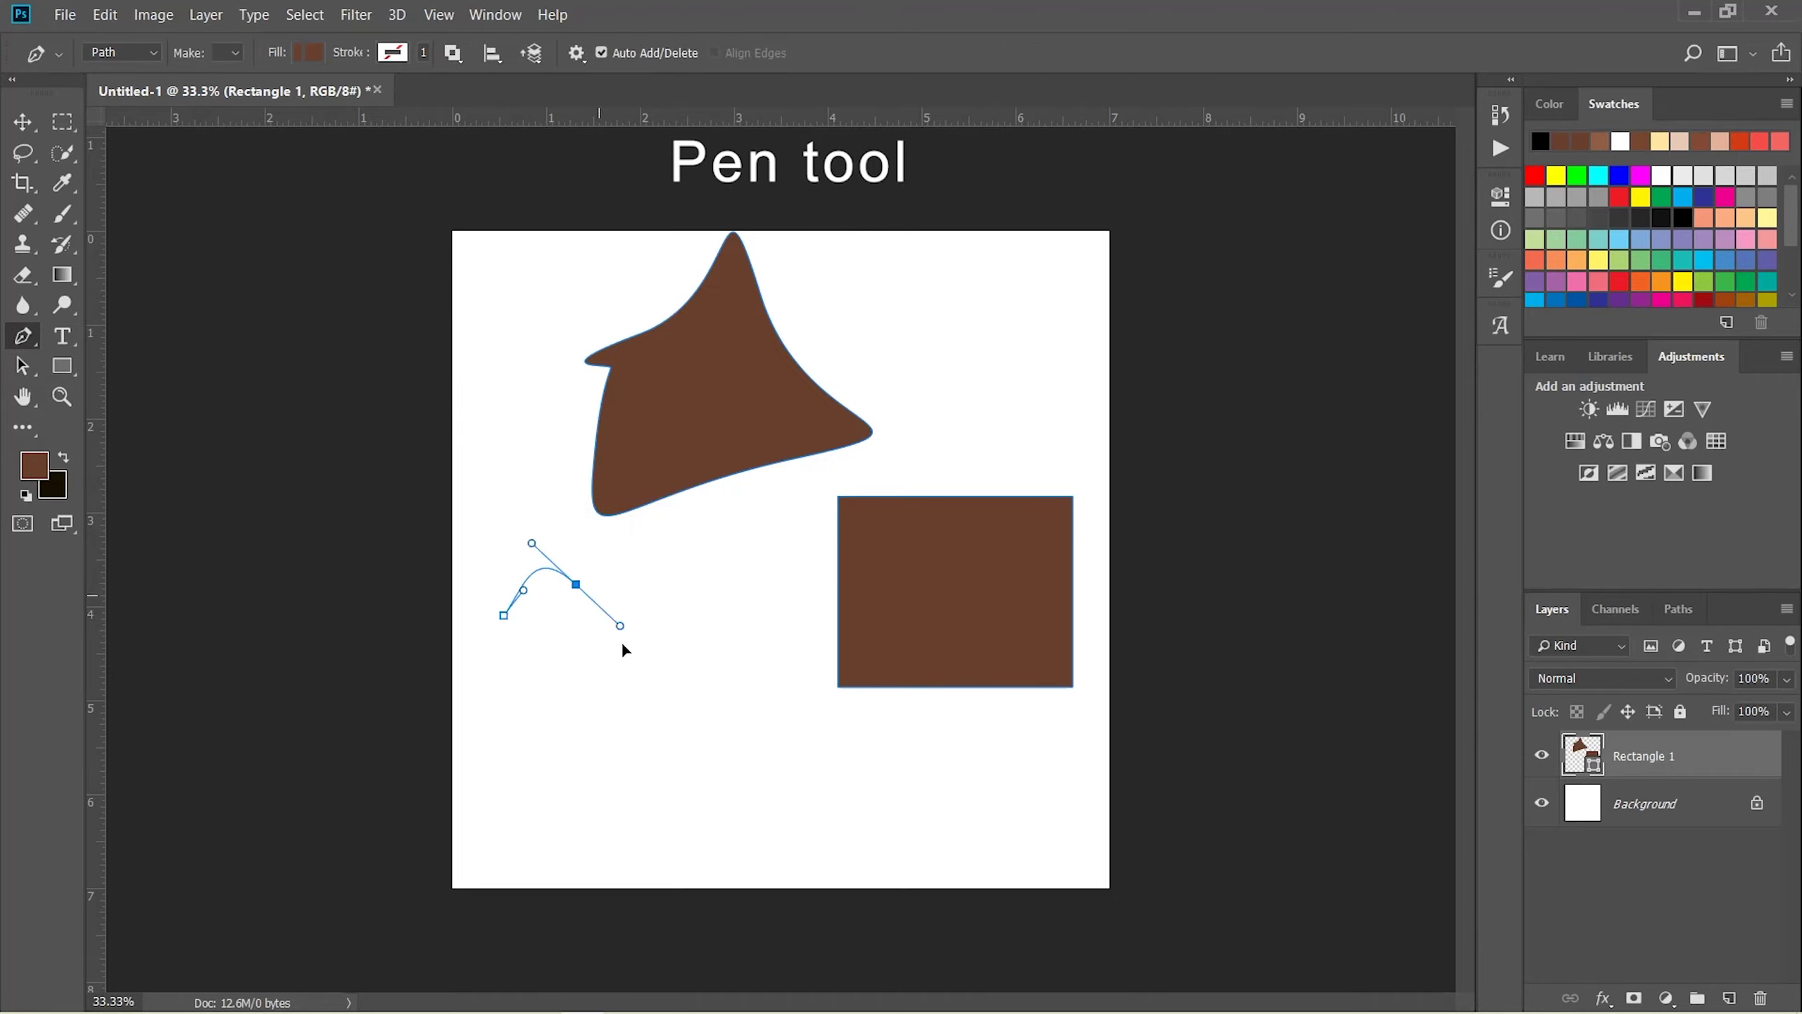
mouse_move(621, 646)
mouse_down()
mouse_move(624, 664)
mouse_move(540, 654)
mouse_up()
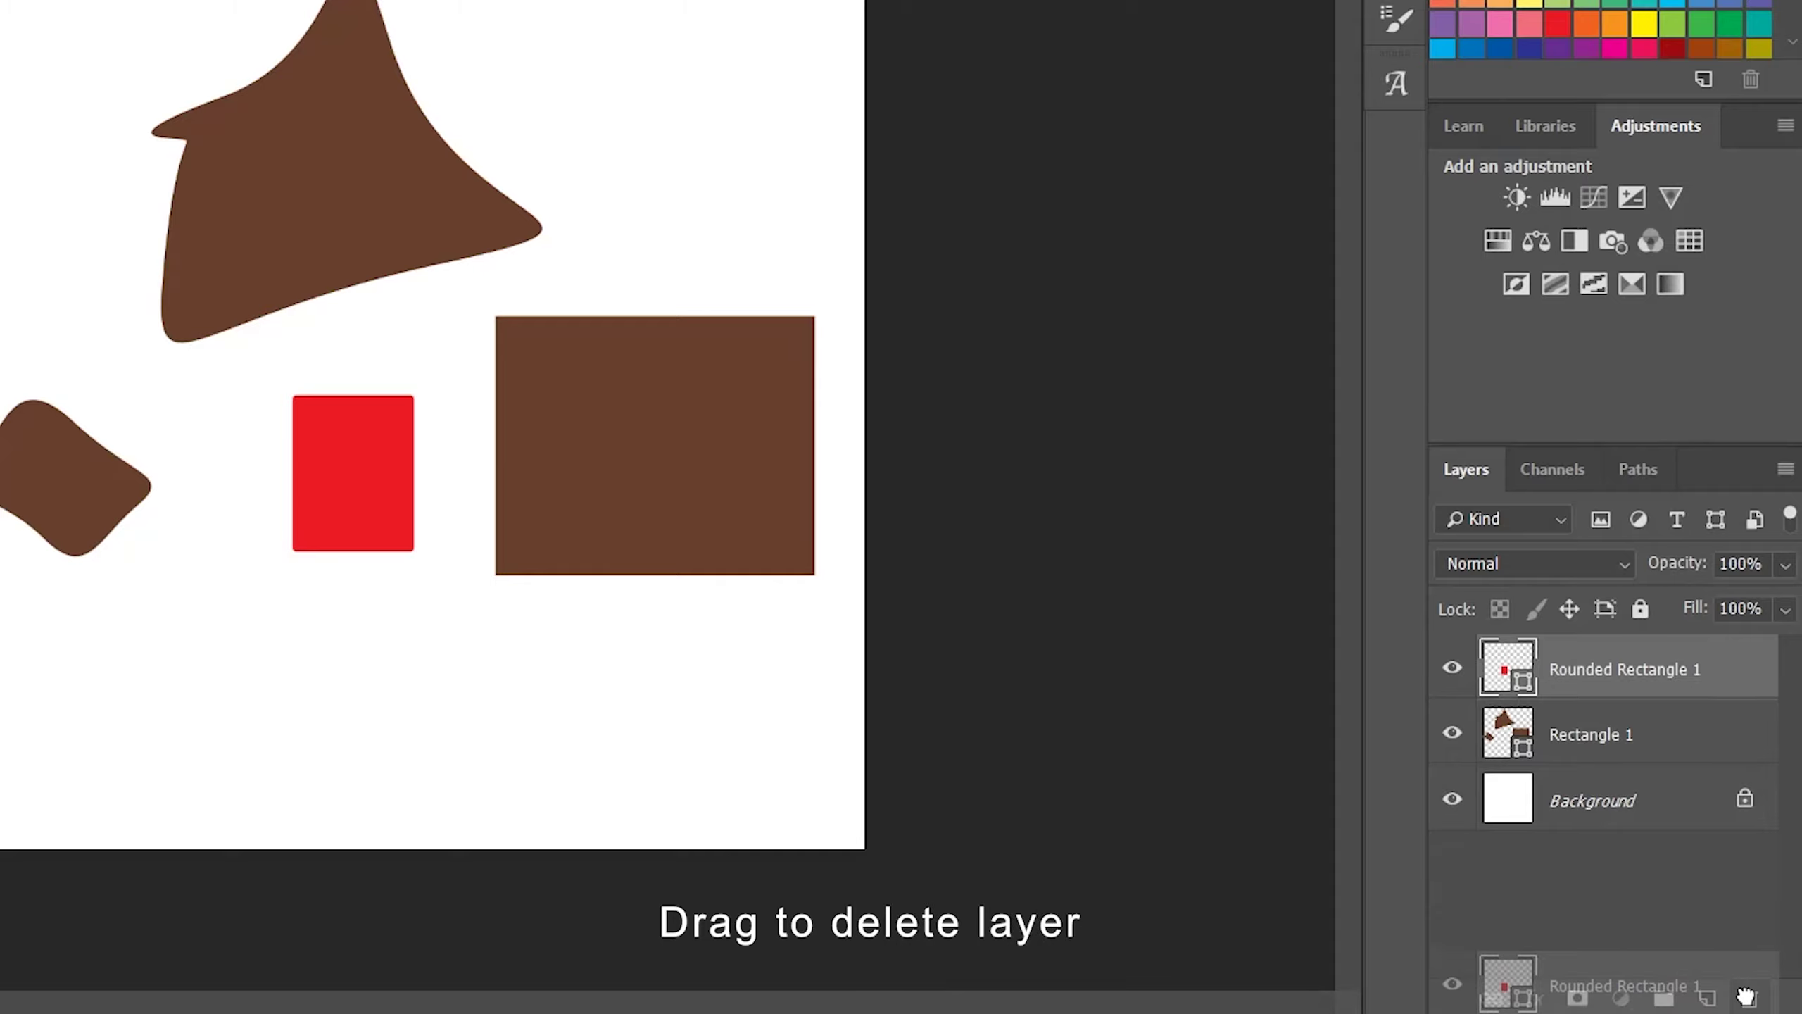
drag(1653, 685, 1750, 1001)
drag(1682, 688, 1746, 998)
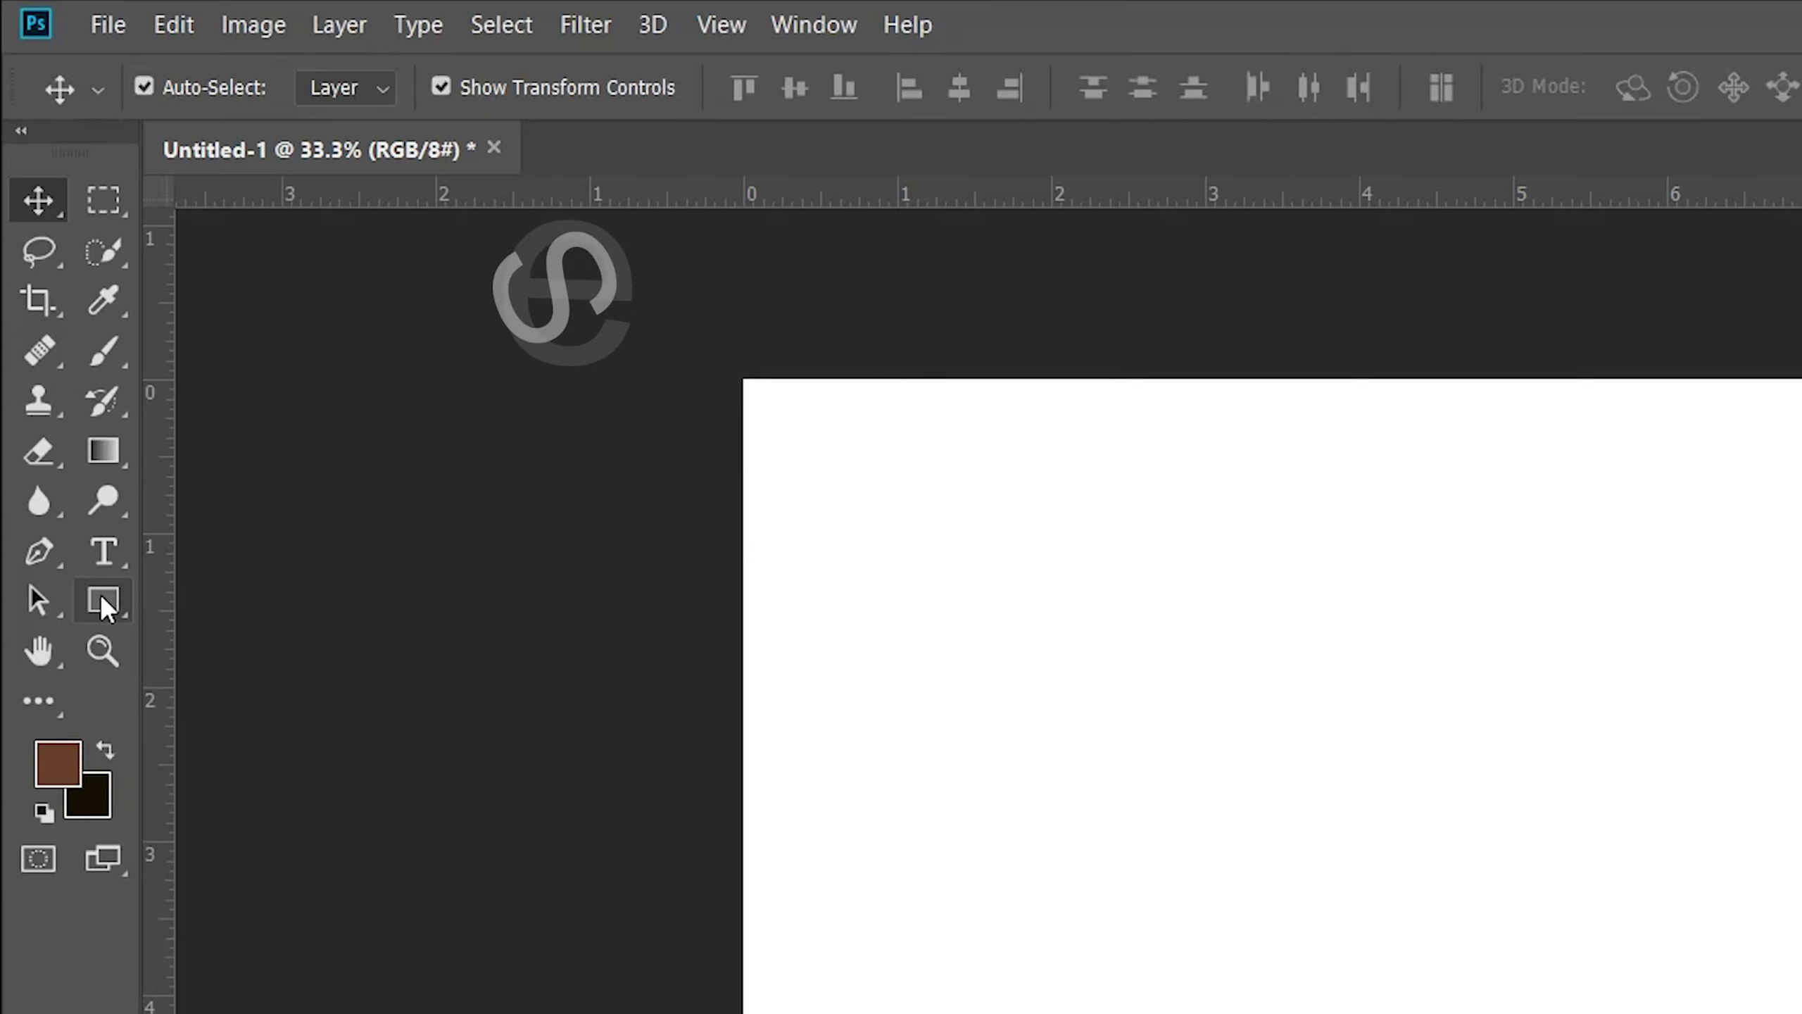
Draw a rectangle, set its Fill to red, and move it near the canvas's top-left corner
click(99, 600)
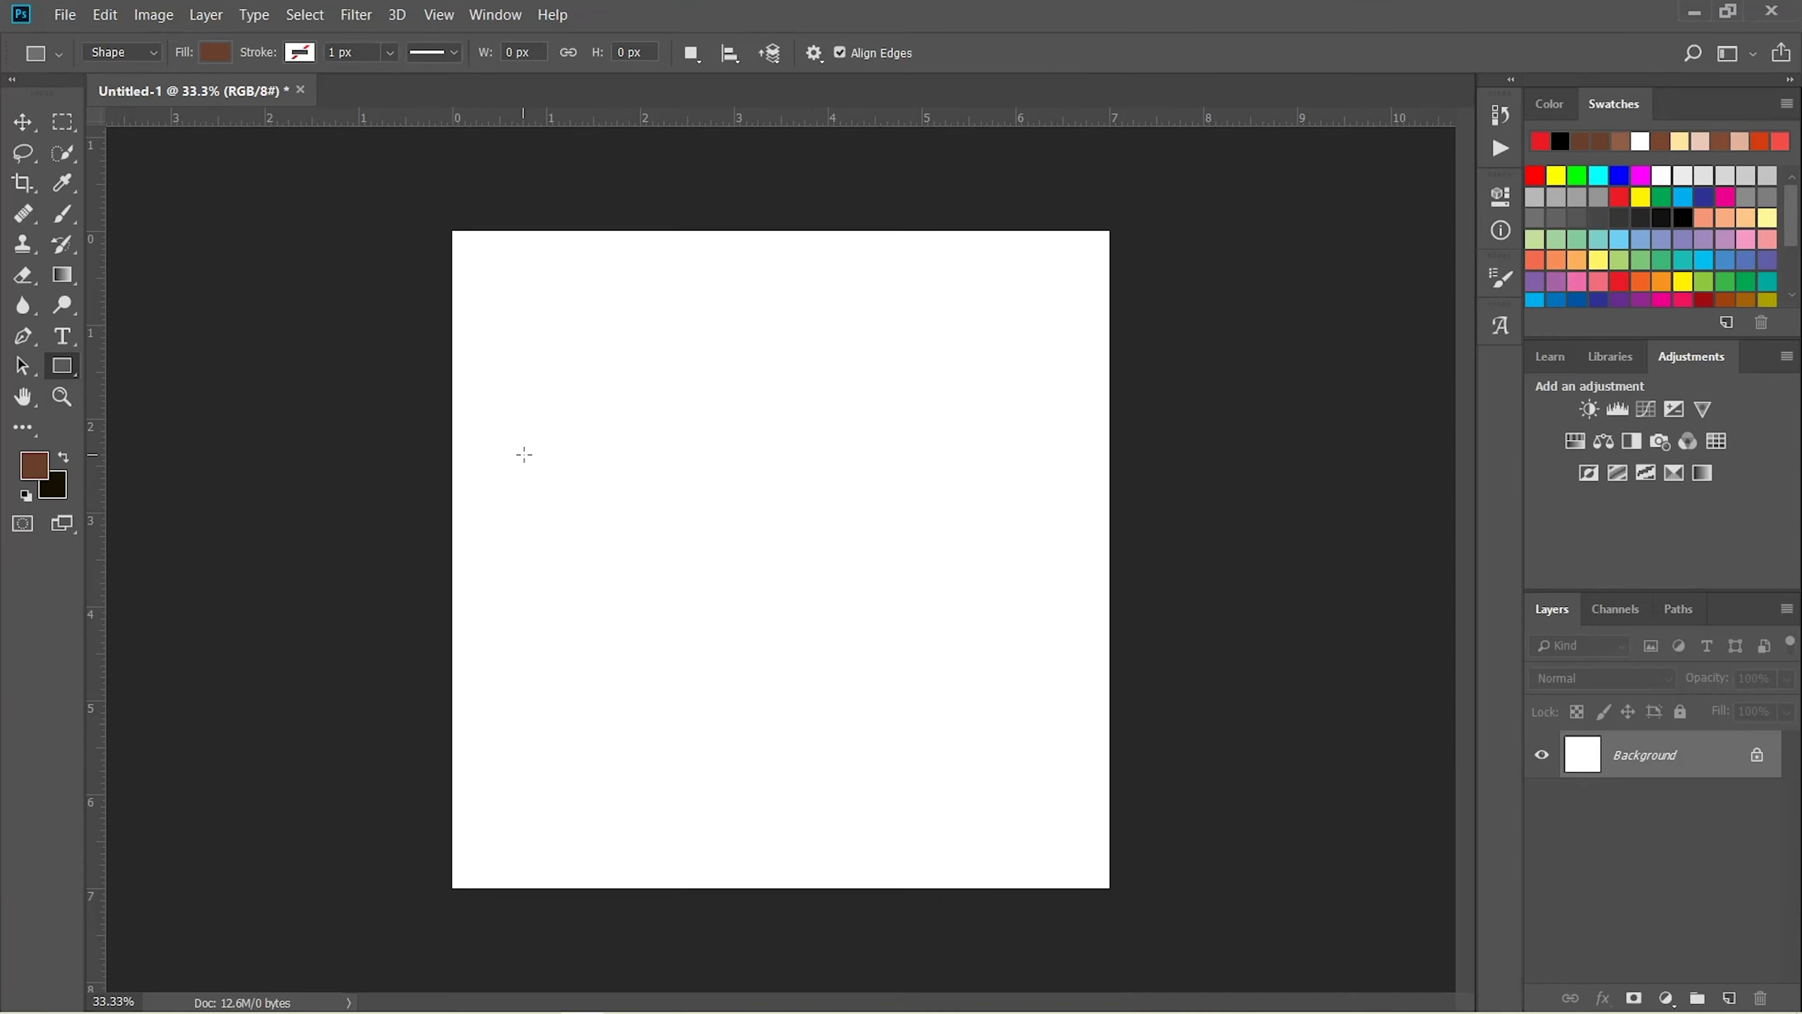
drag(535, 388, 728, 540)
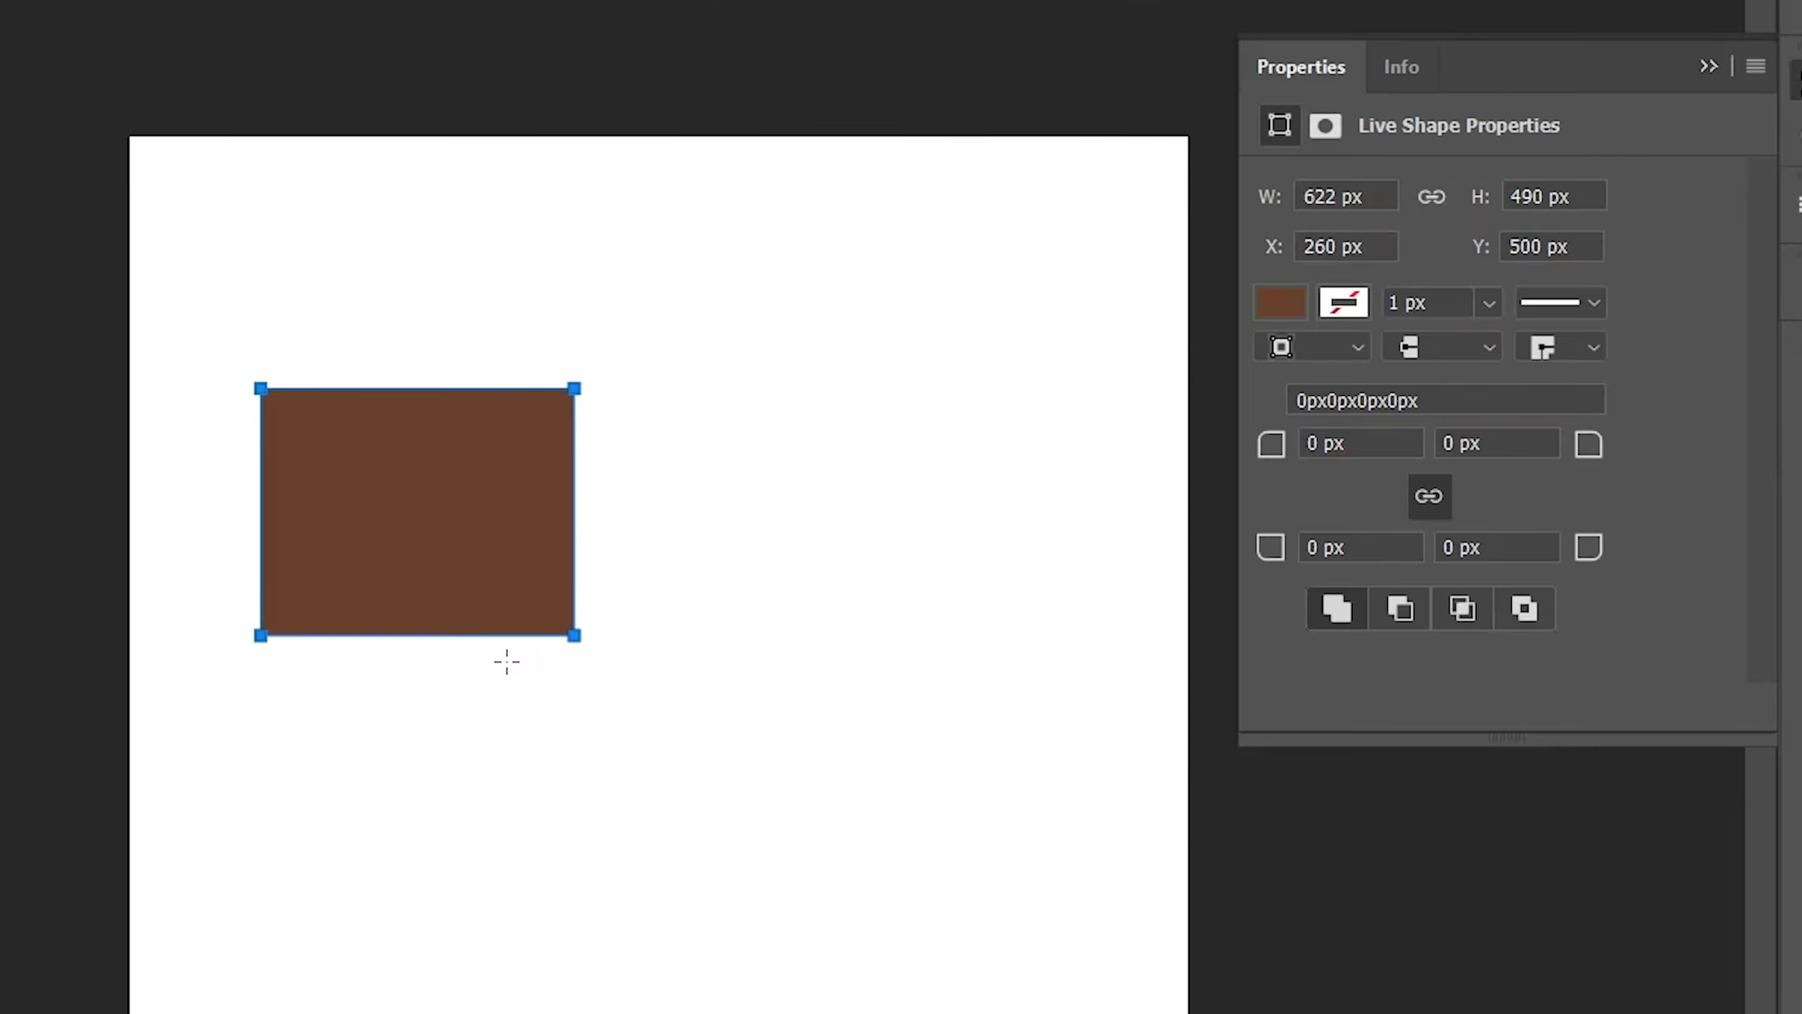
click(1281, 306)
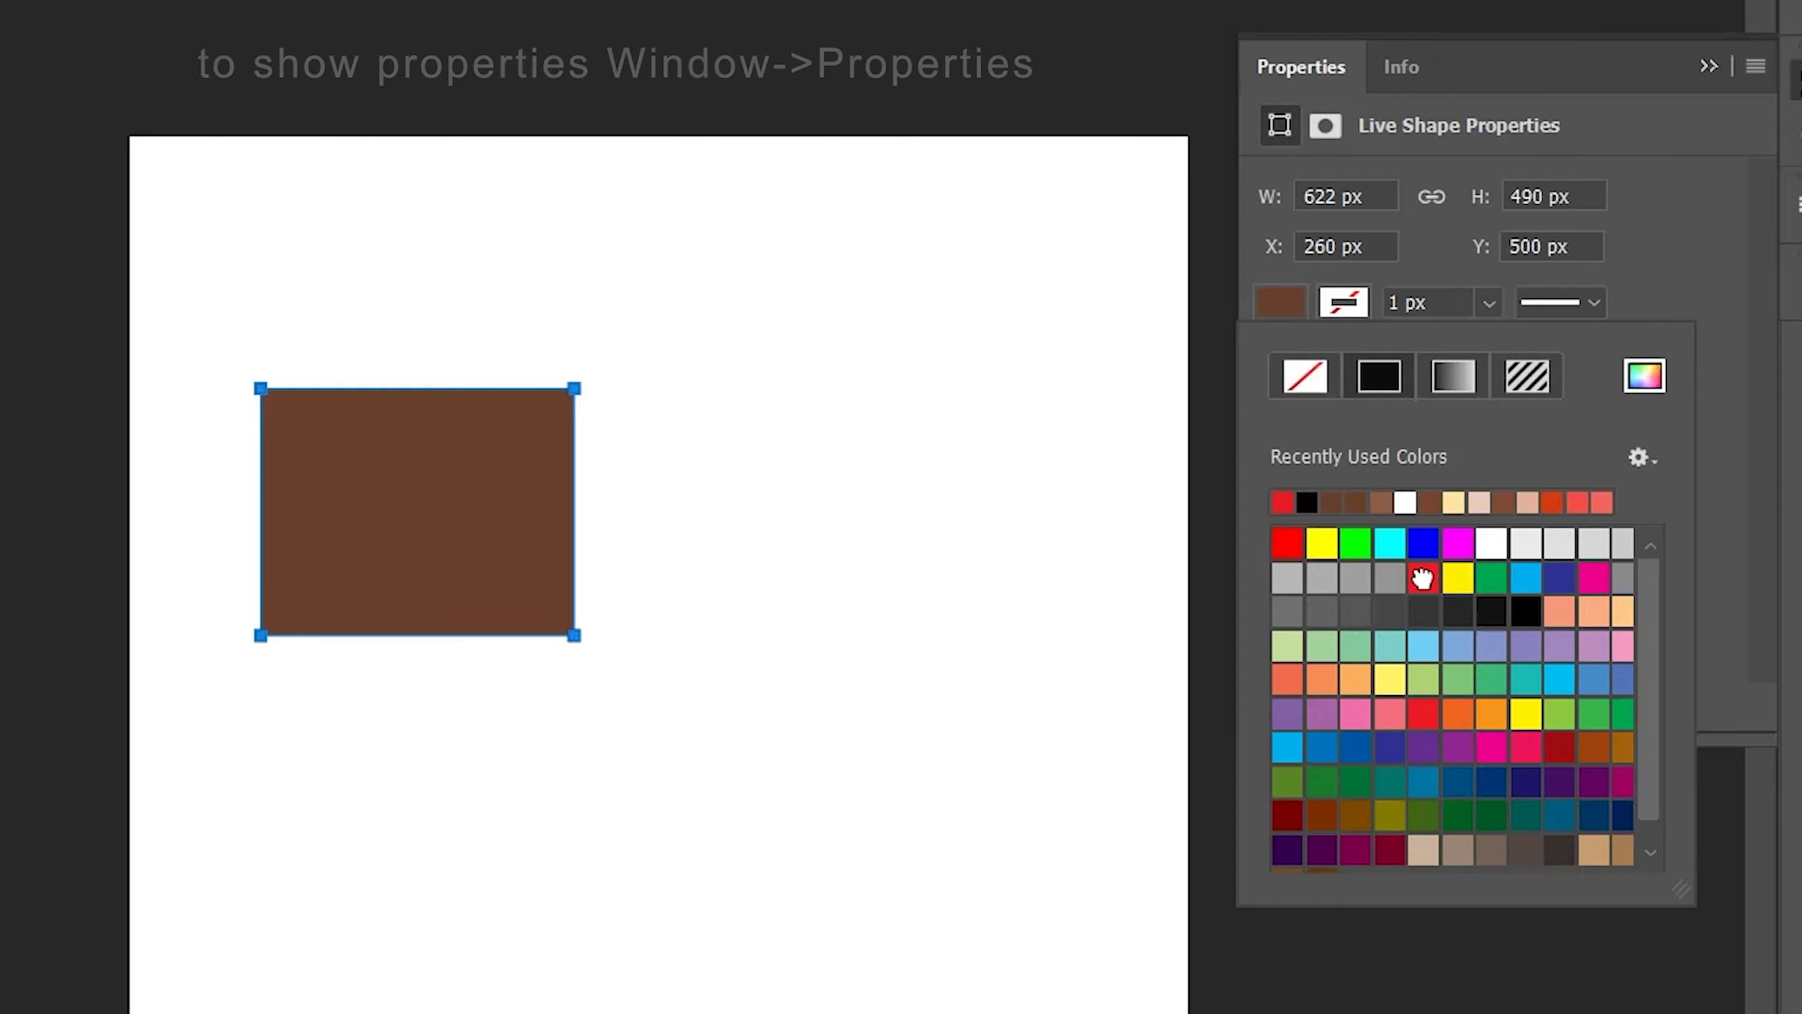
click(1424, 576)
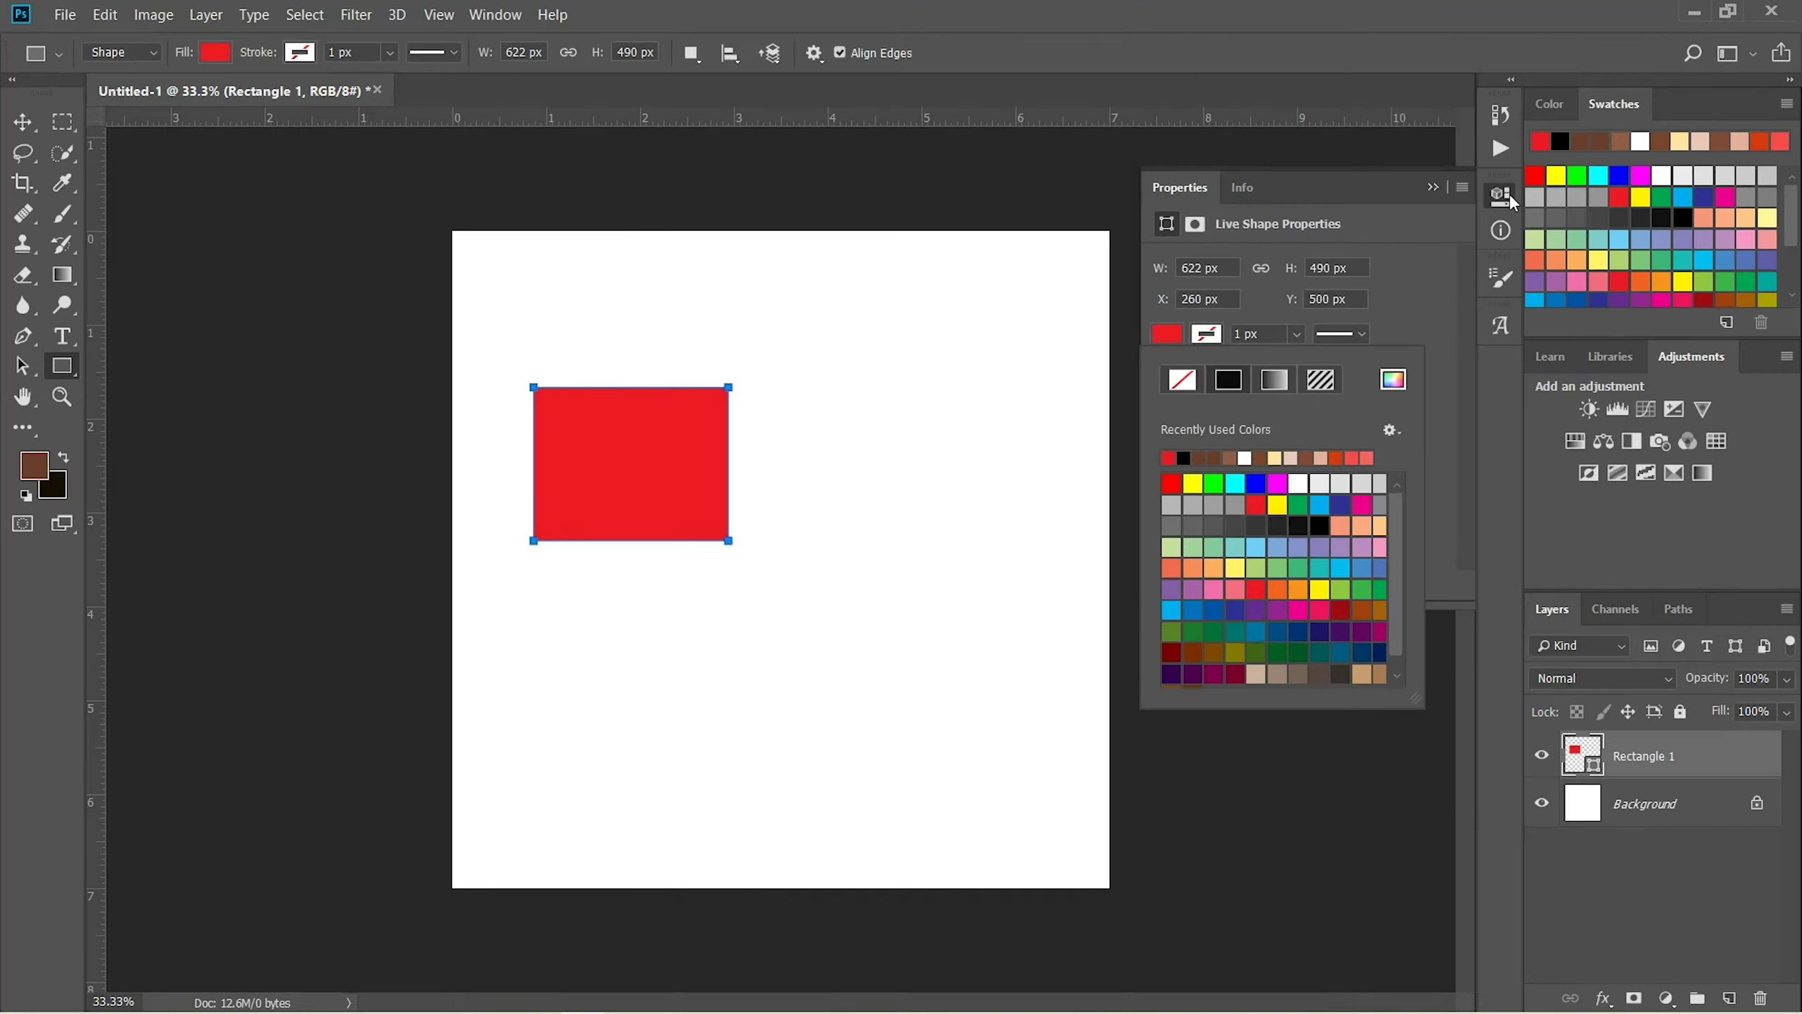
click(1499, 195)
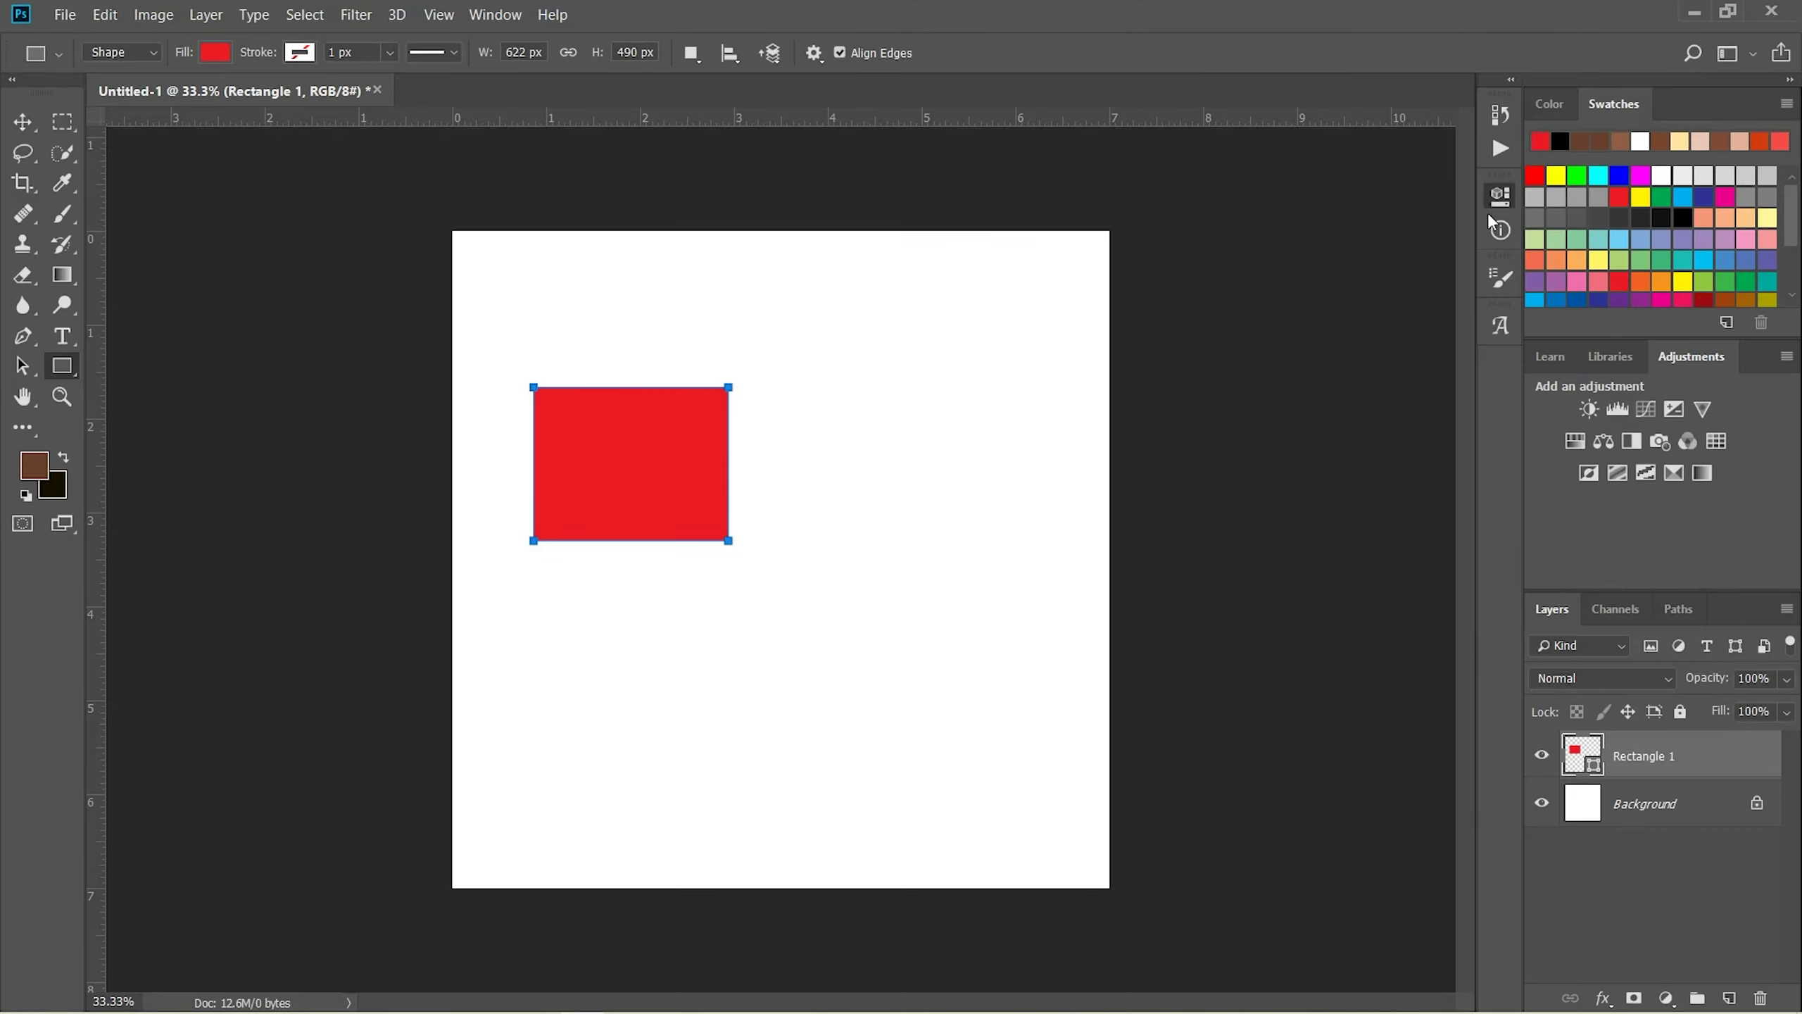
click(23, 122)
mouse_move(651, 483)
mouse_down()
mouse_move(616, 377)
mouse_move(594, 364)
mouse_up()
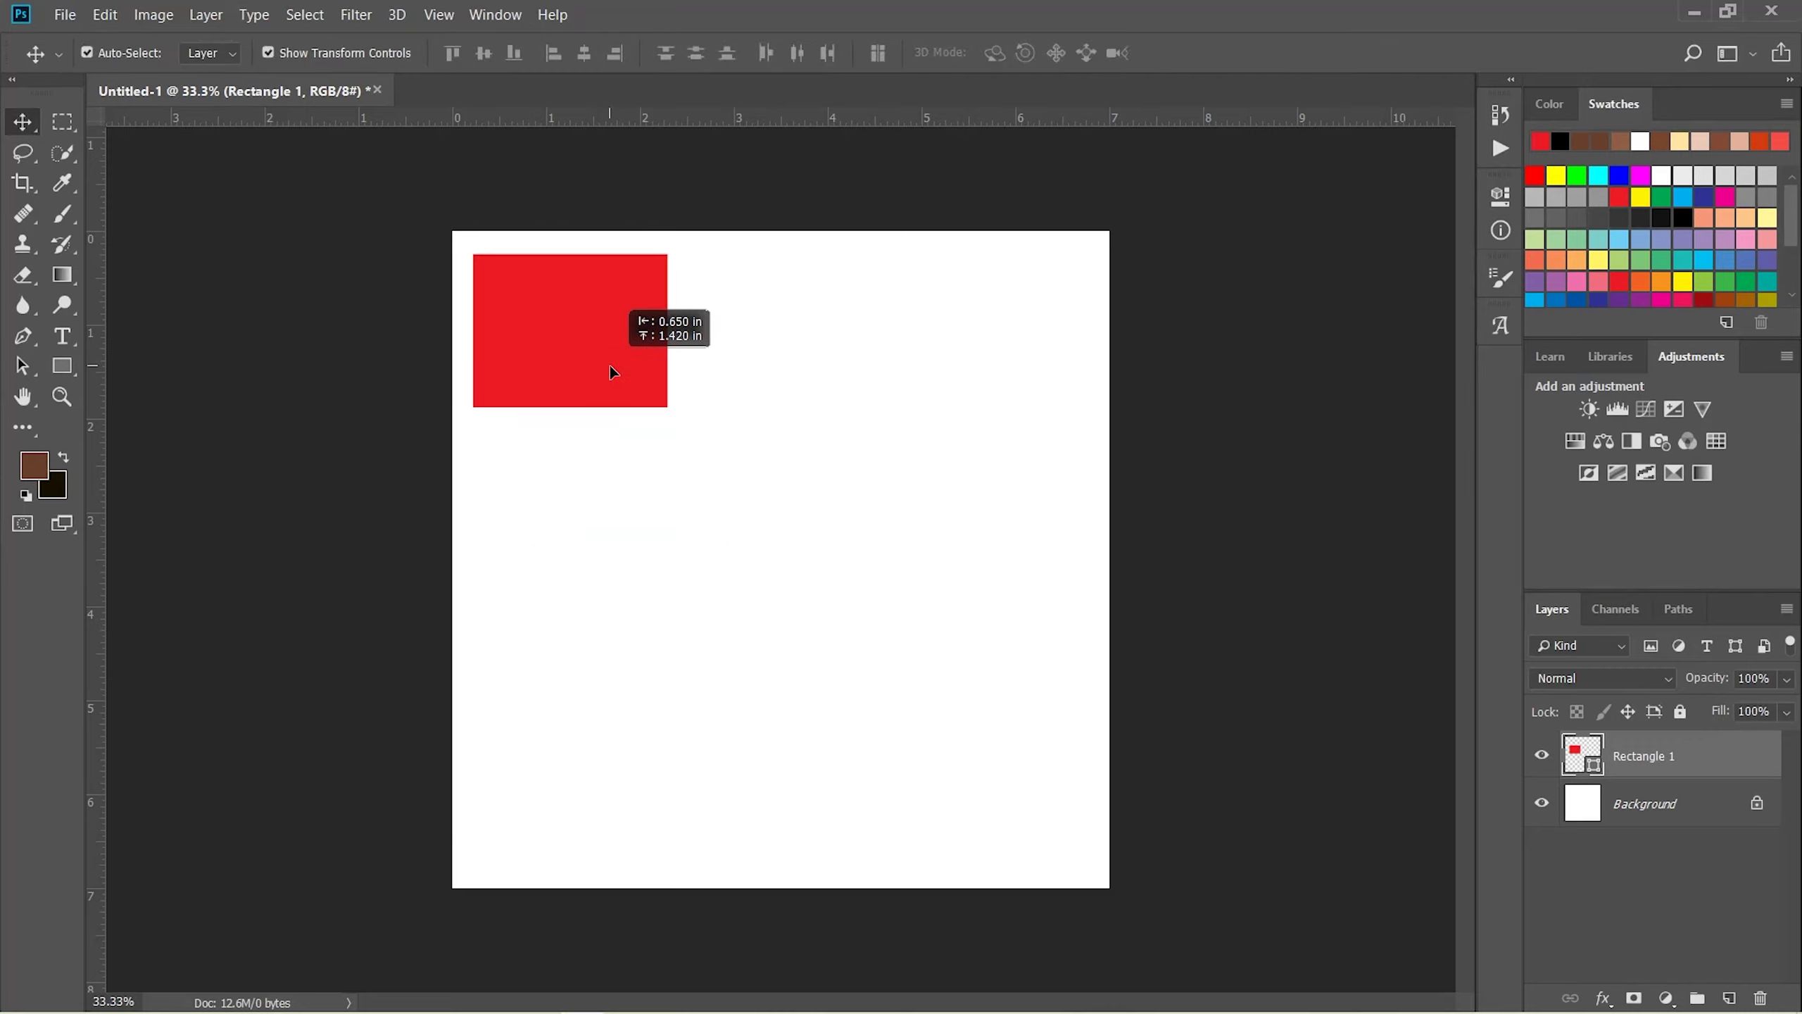
Draw a second square beside the red one and try no fill, yellow, red, grey and lavender fills
click(61, 366)
drag(706, 294, 825, 421)
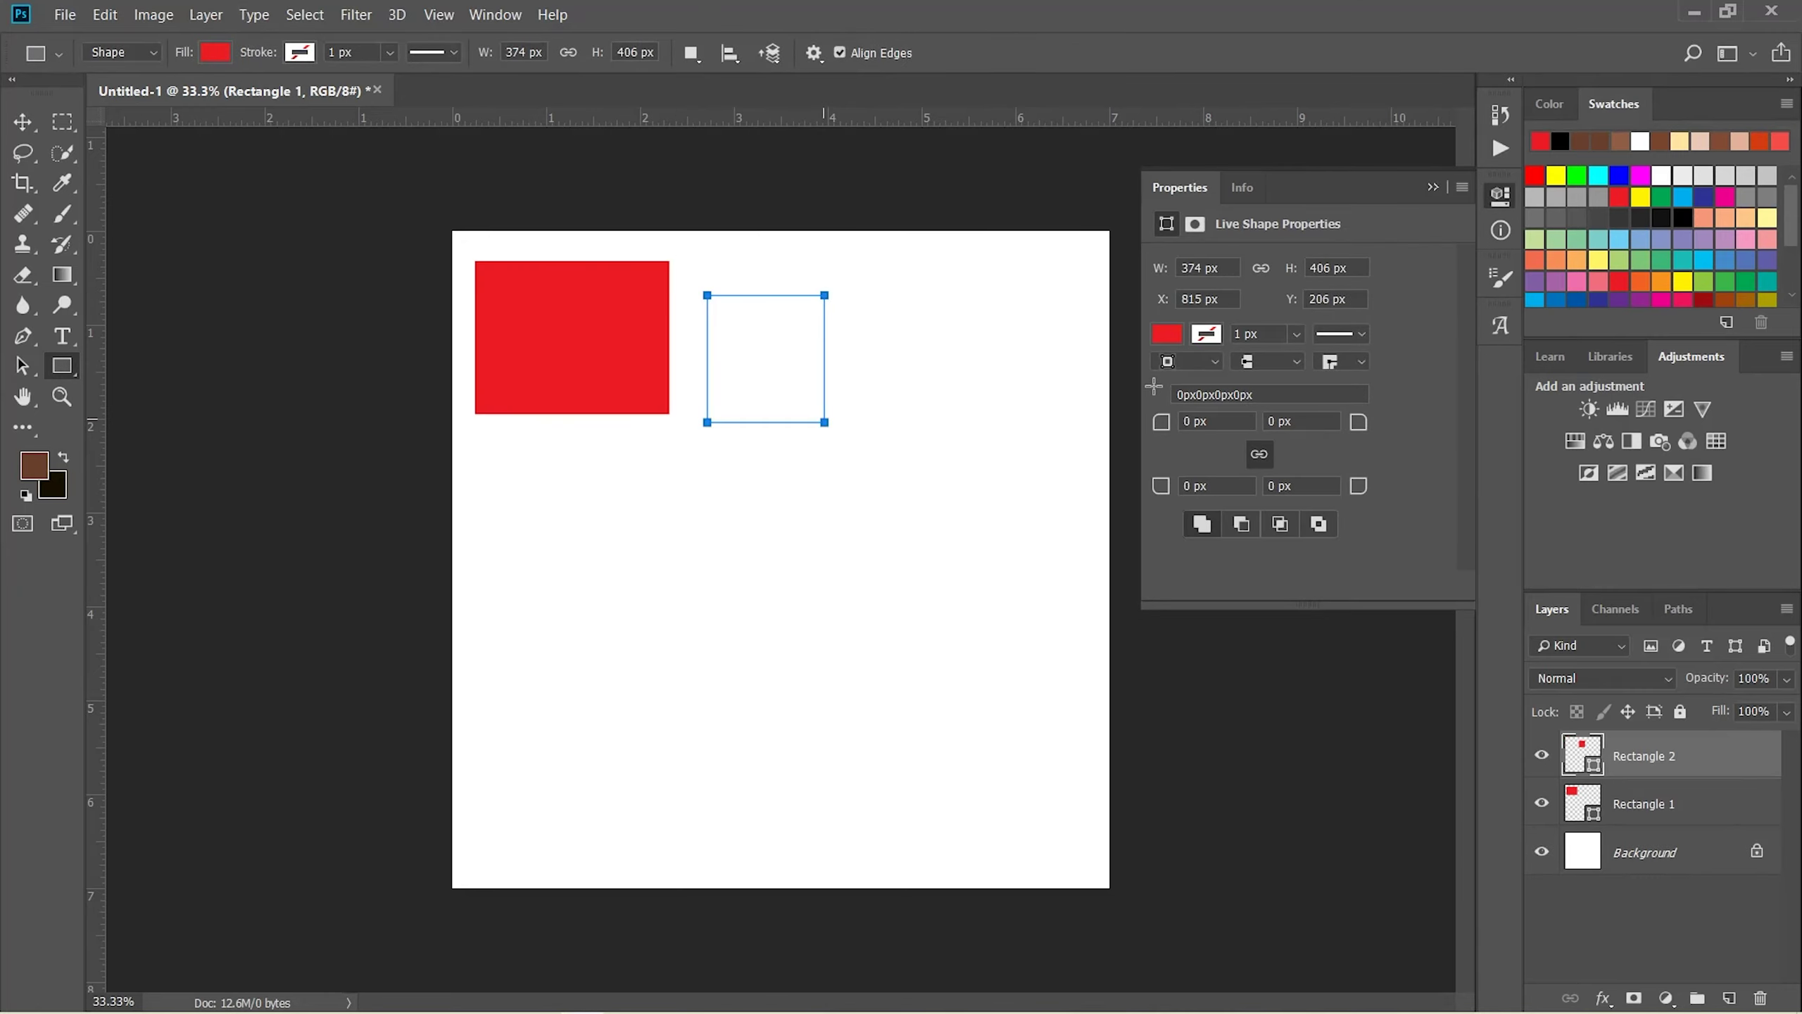
click(1173, 337)
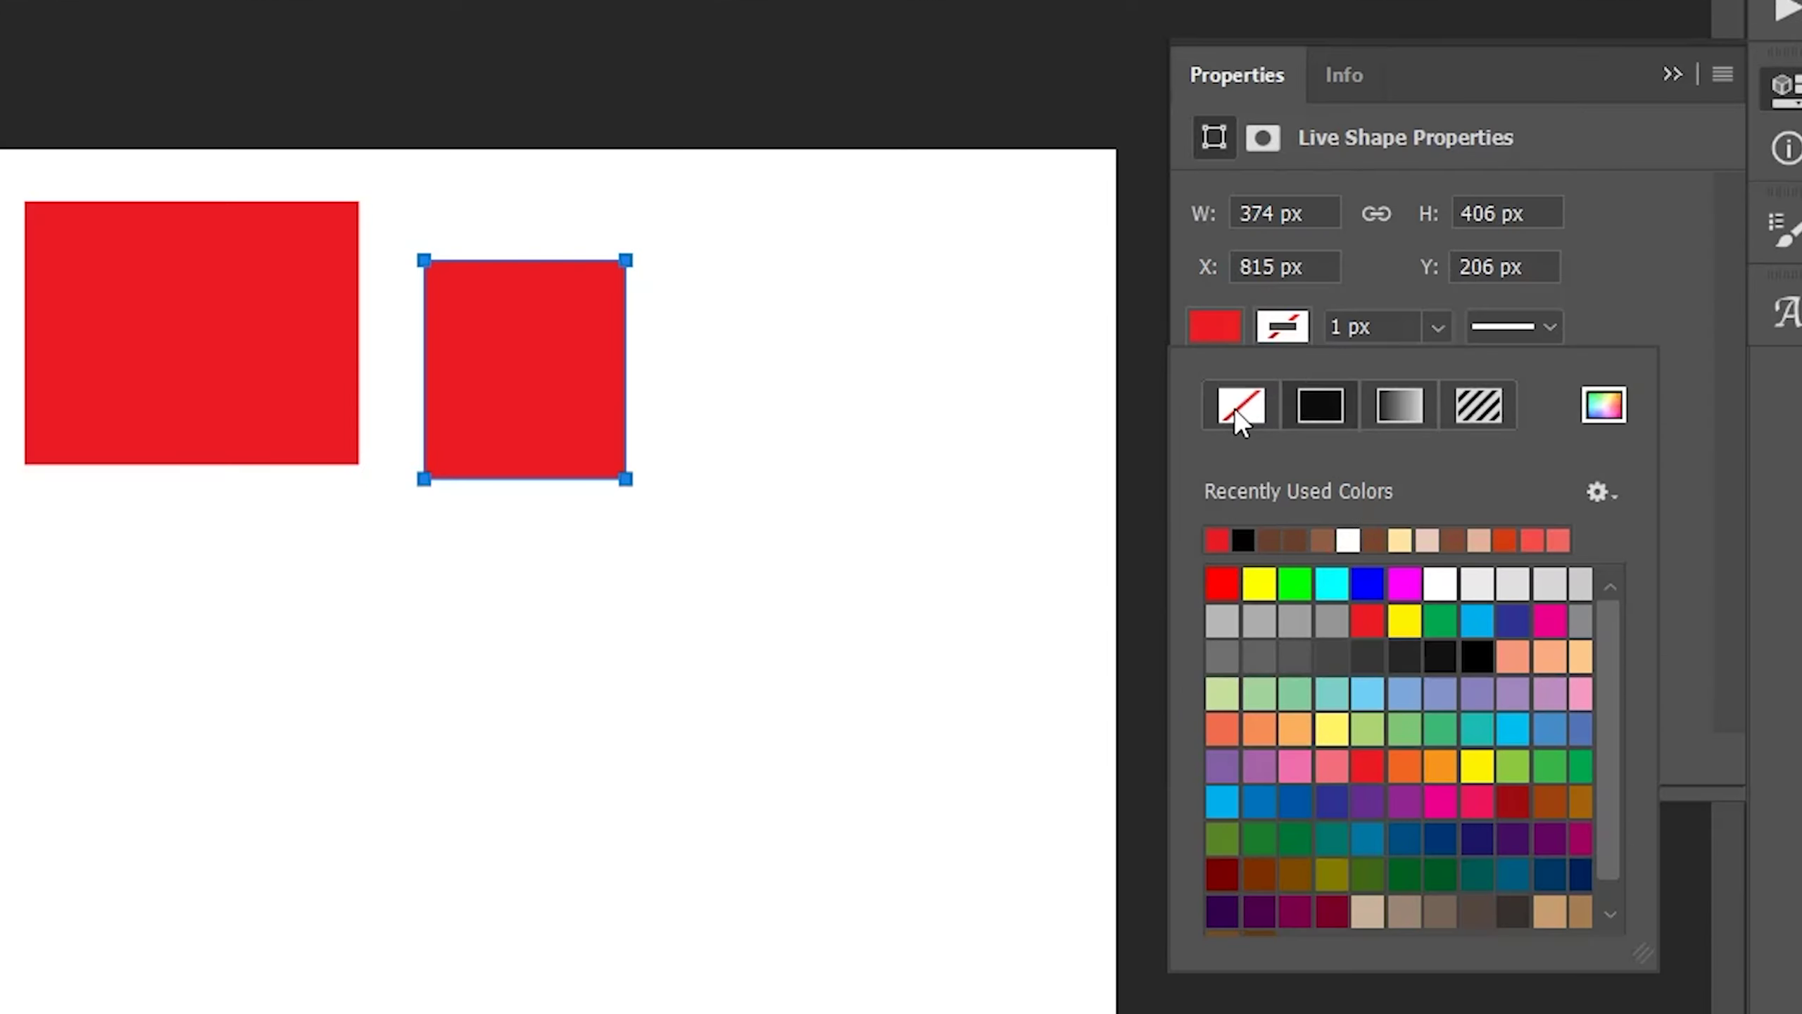
click(1181, 382)
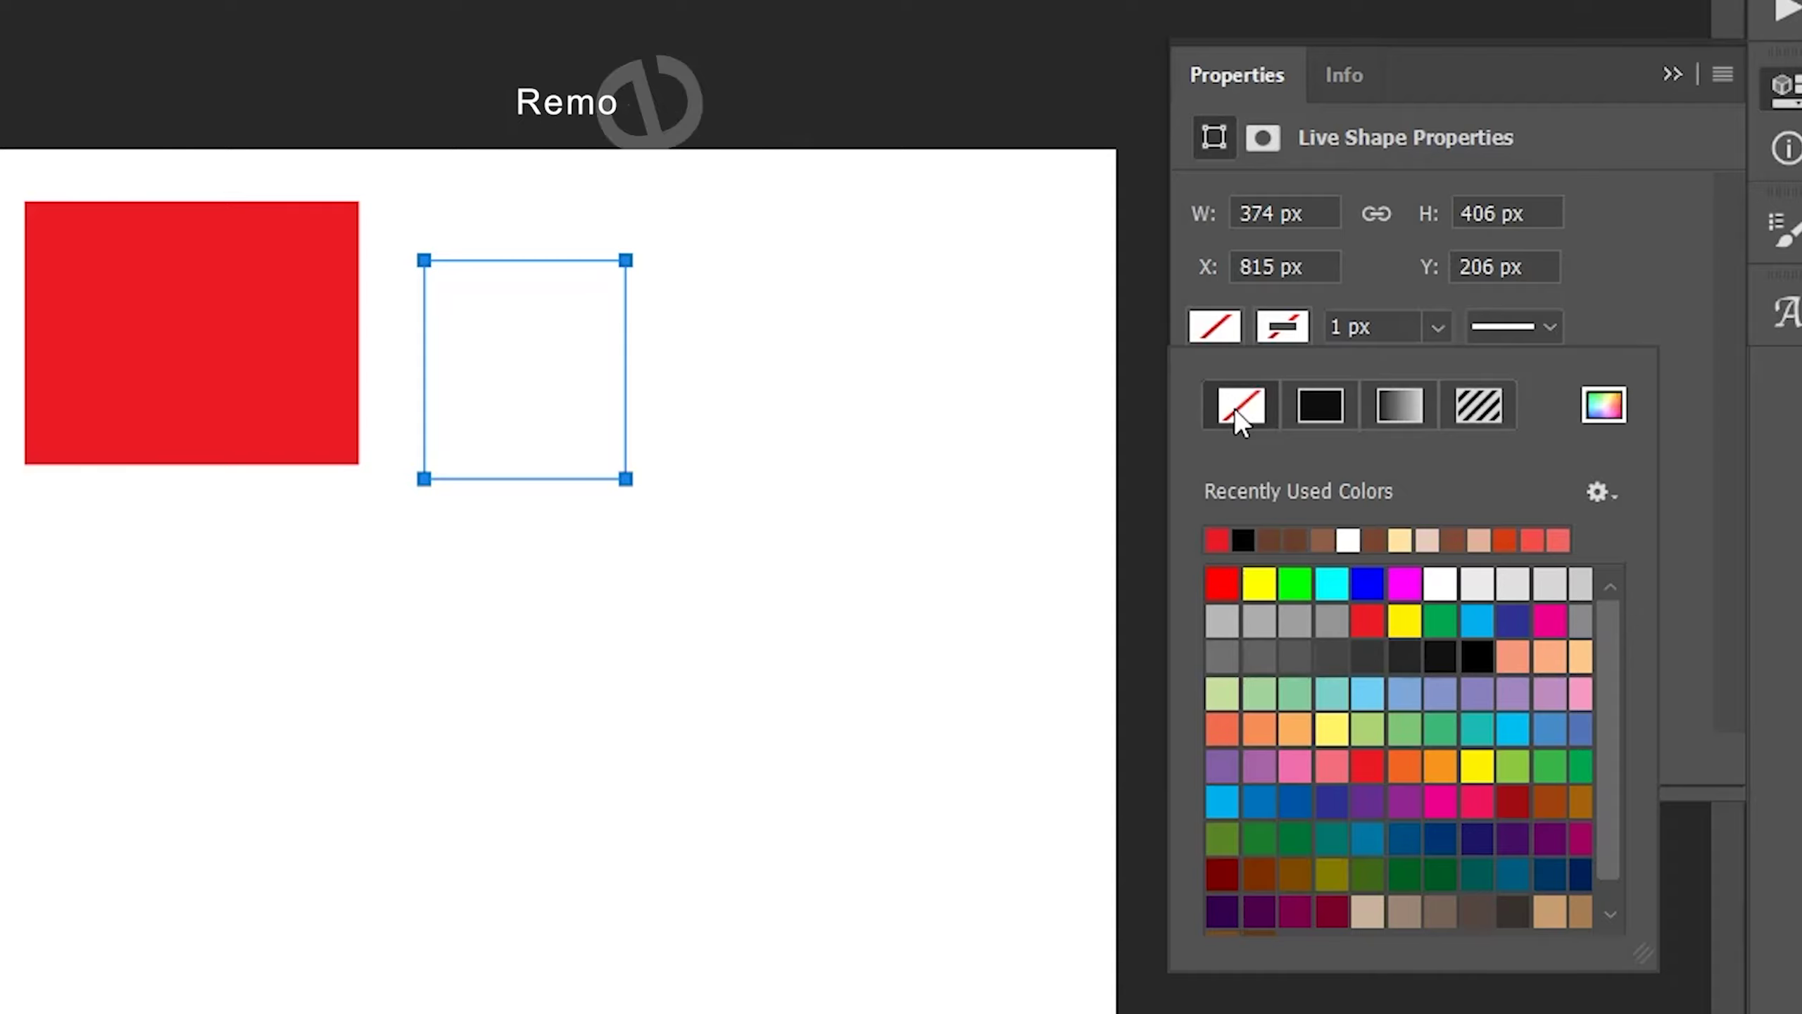
click(1257, 584)
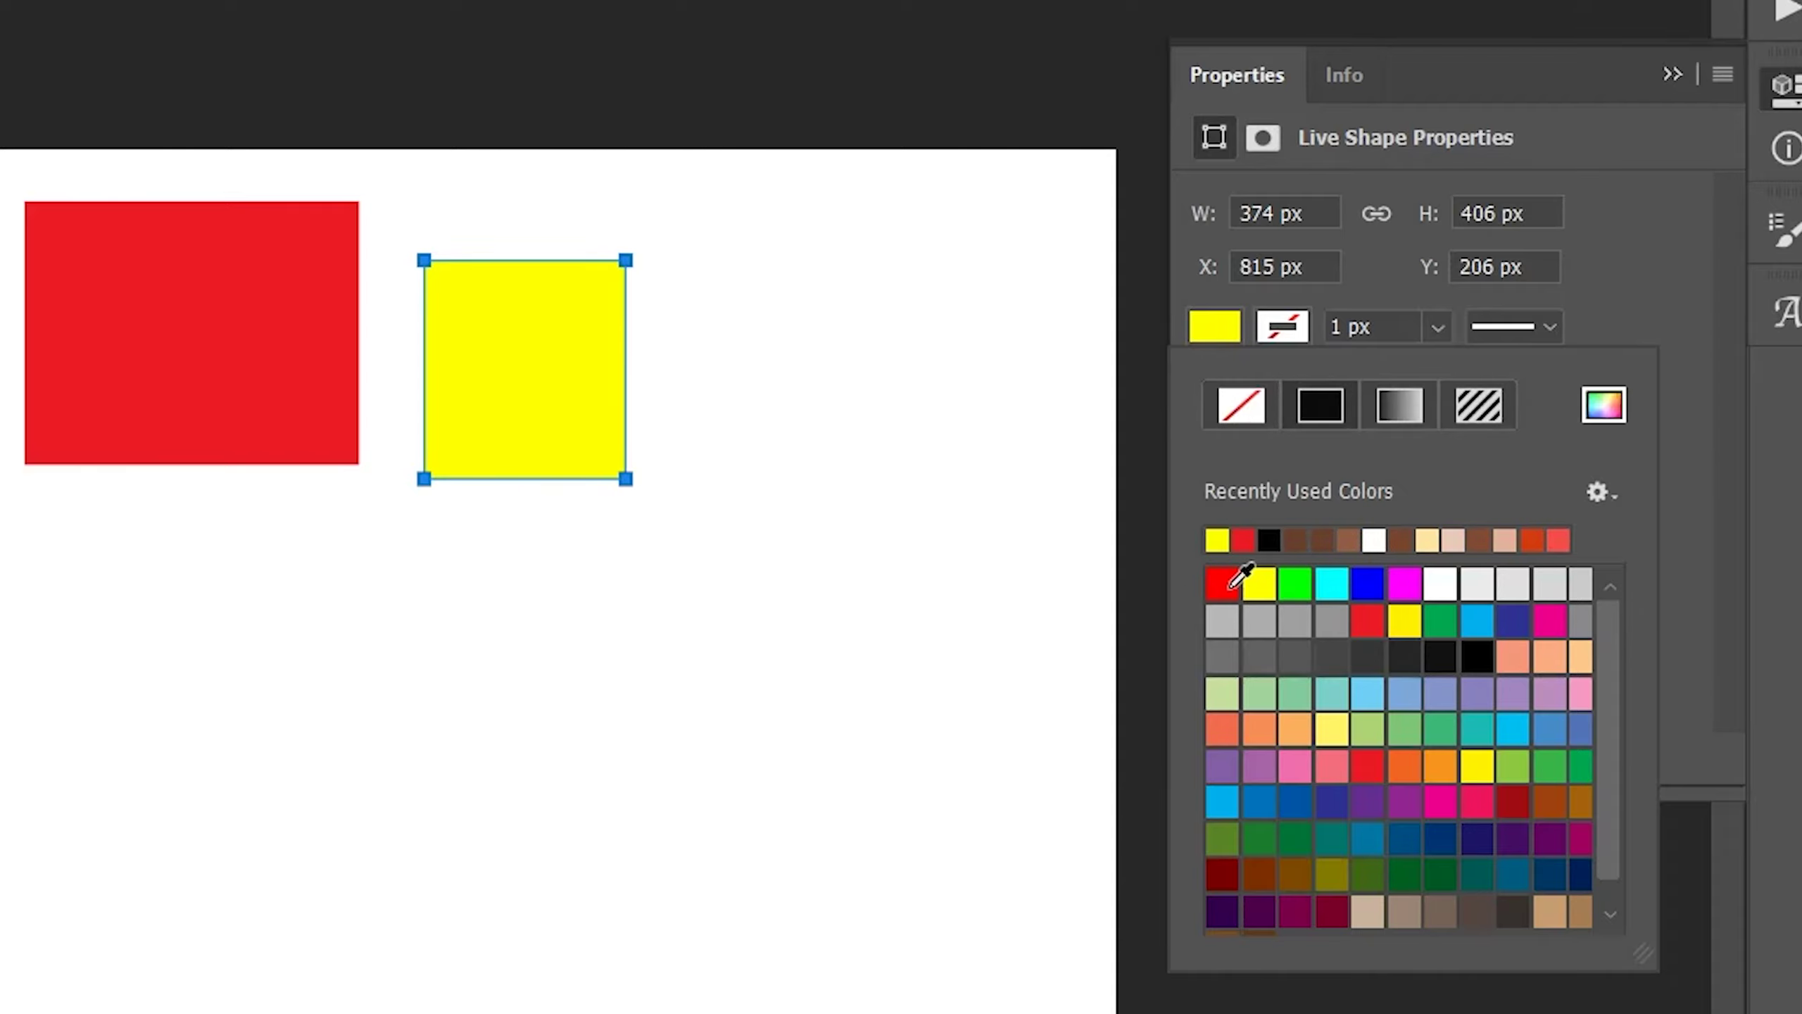
click(1222, 583)
click(1405, 655)
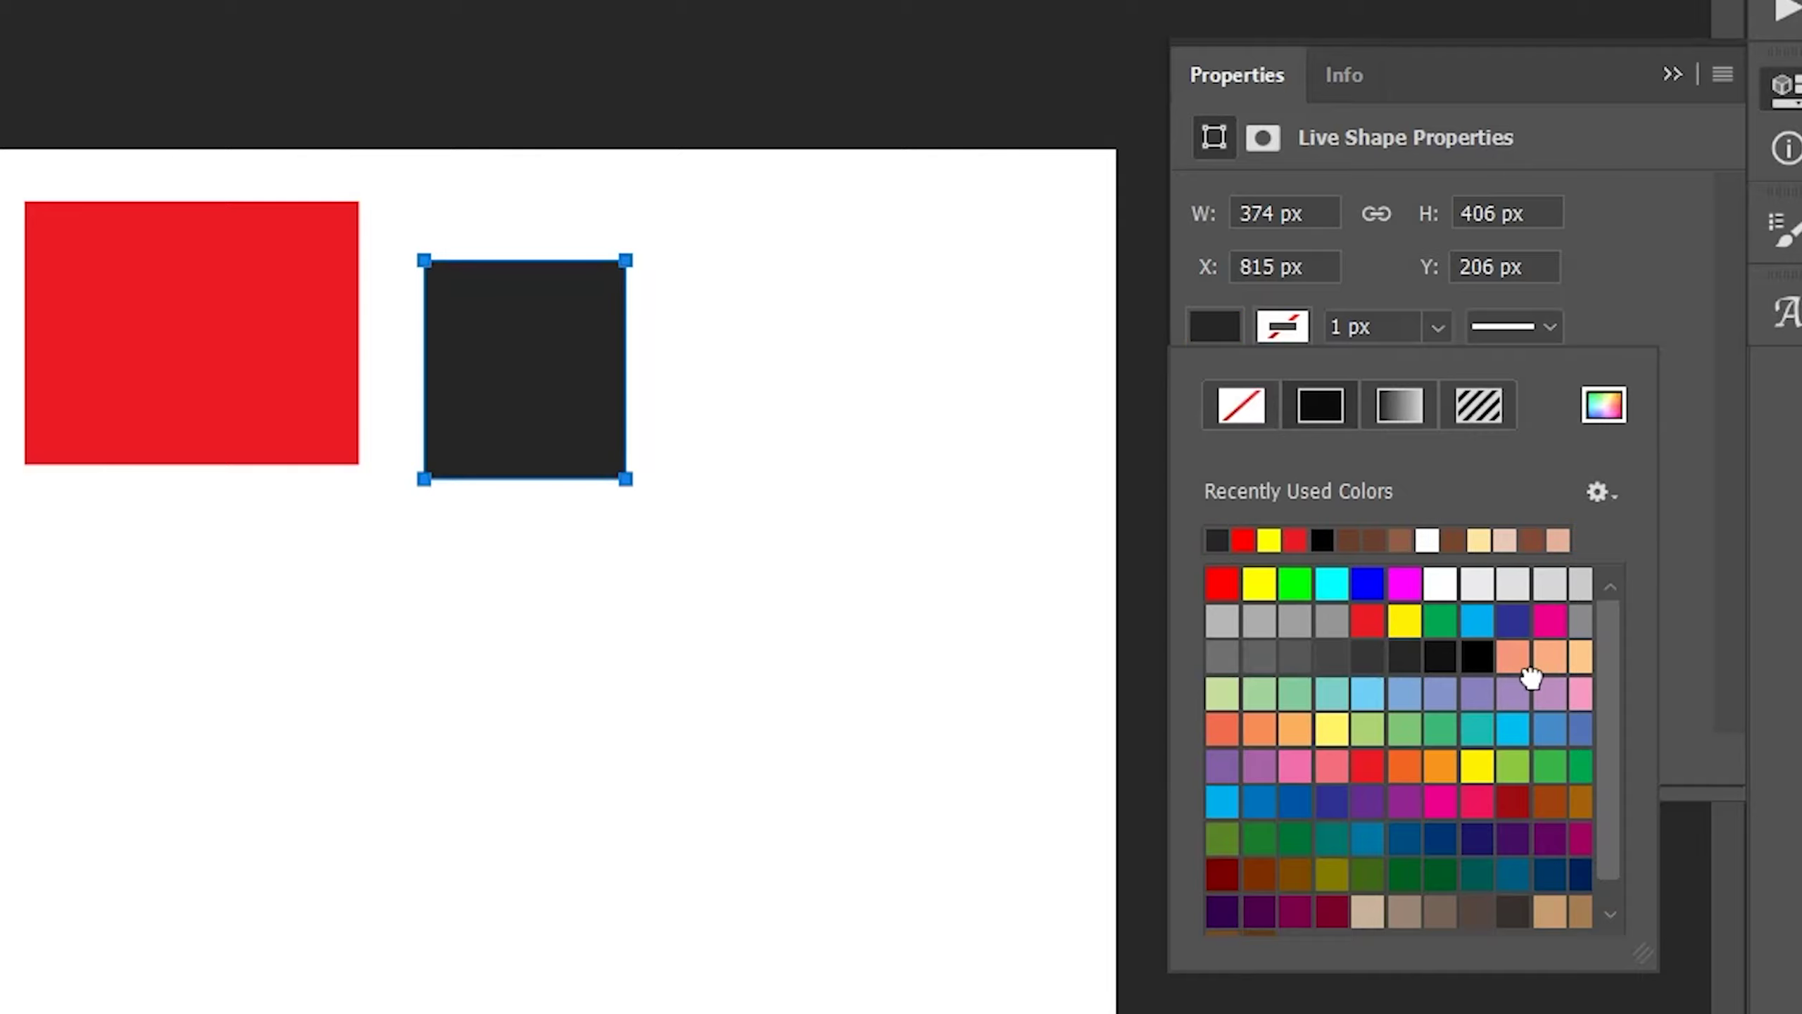
click(1549, 692)
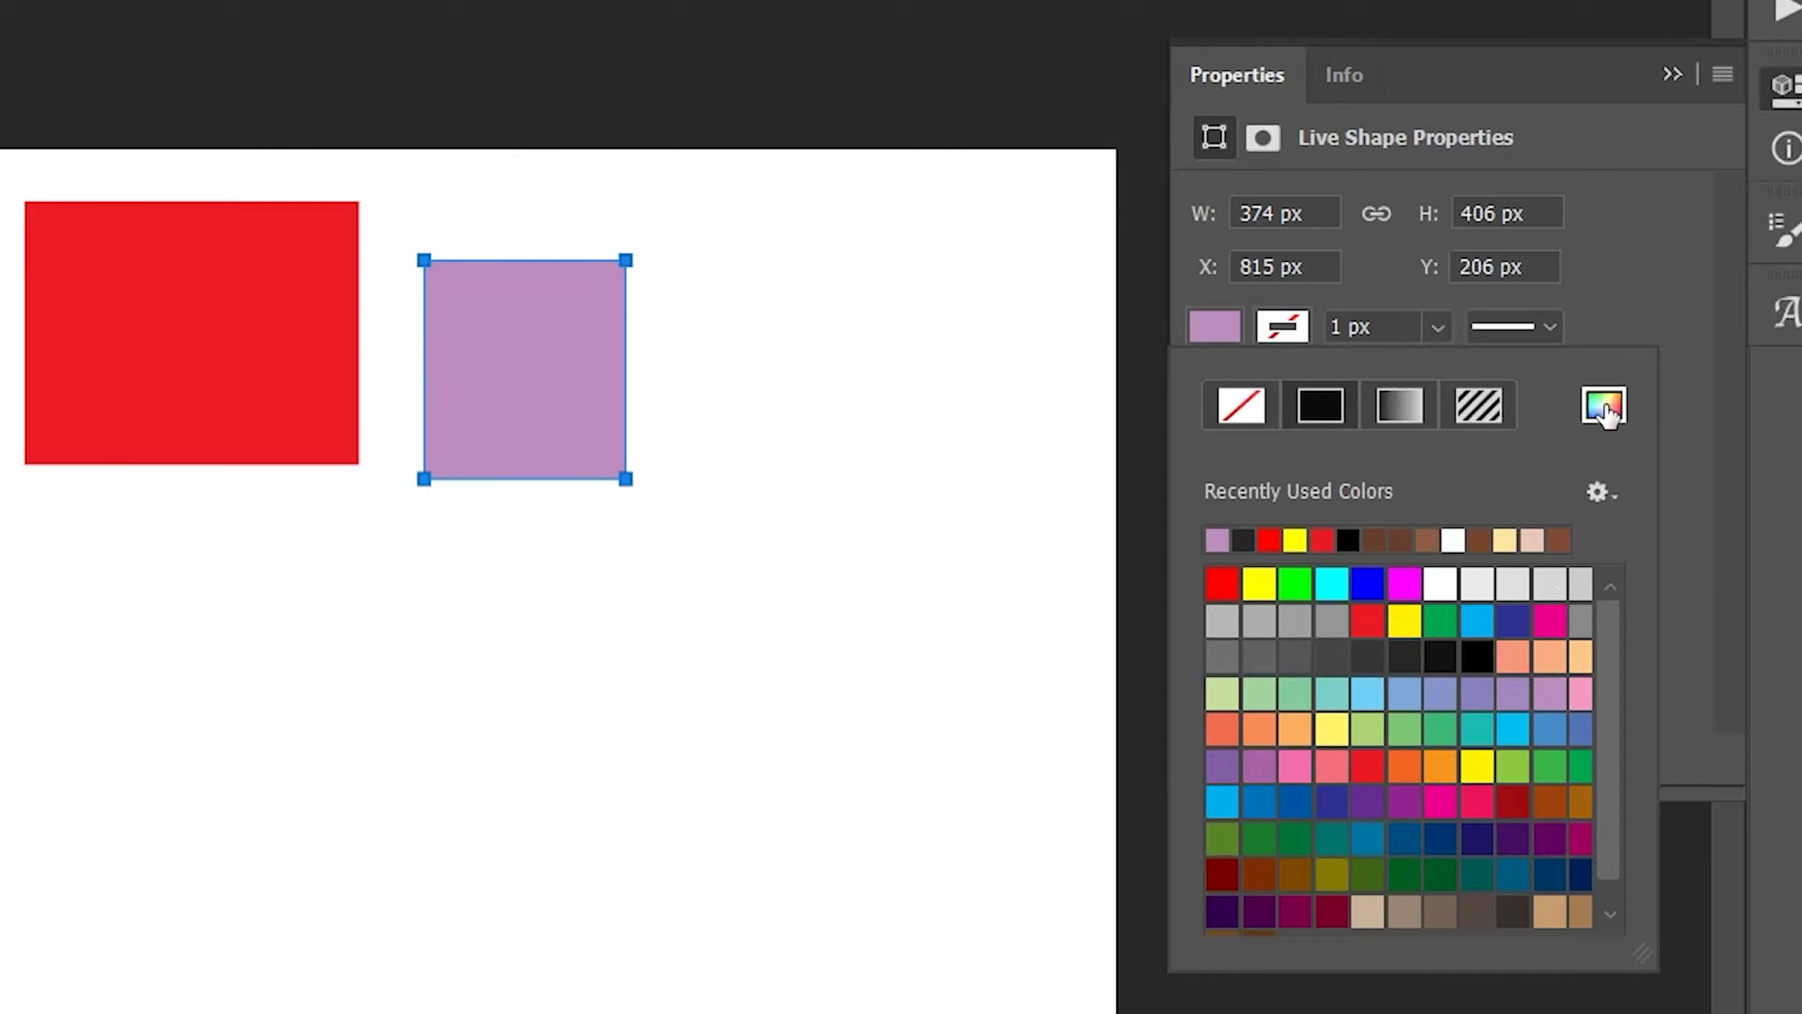
Choose a custom dark purple fill in the Color Picker, then draw a third square to its right
click(1604, 411)
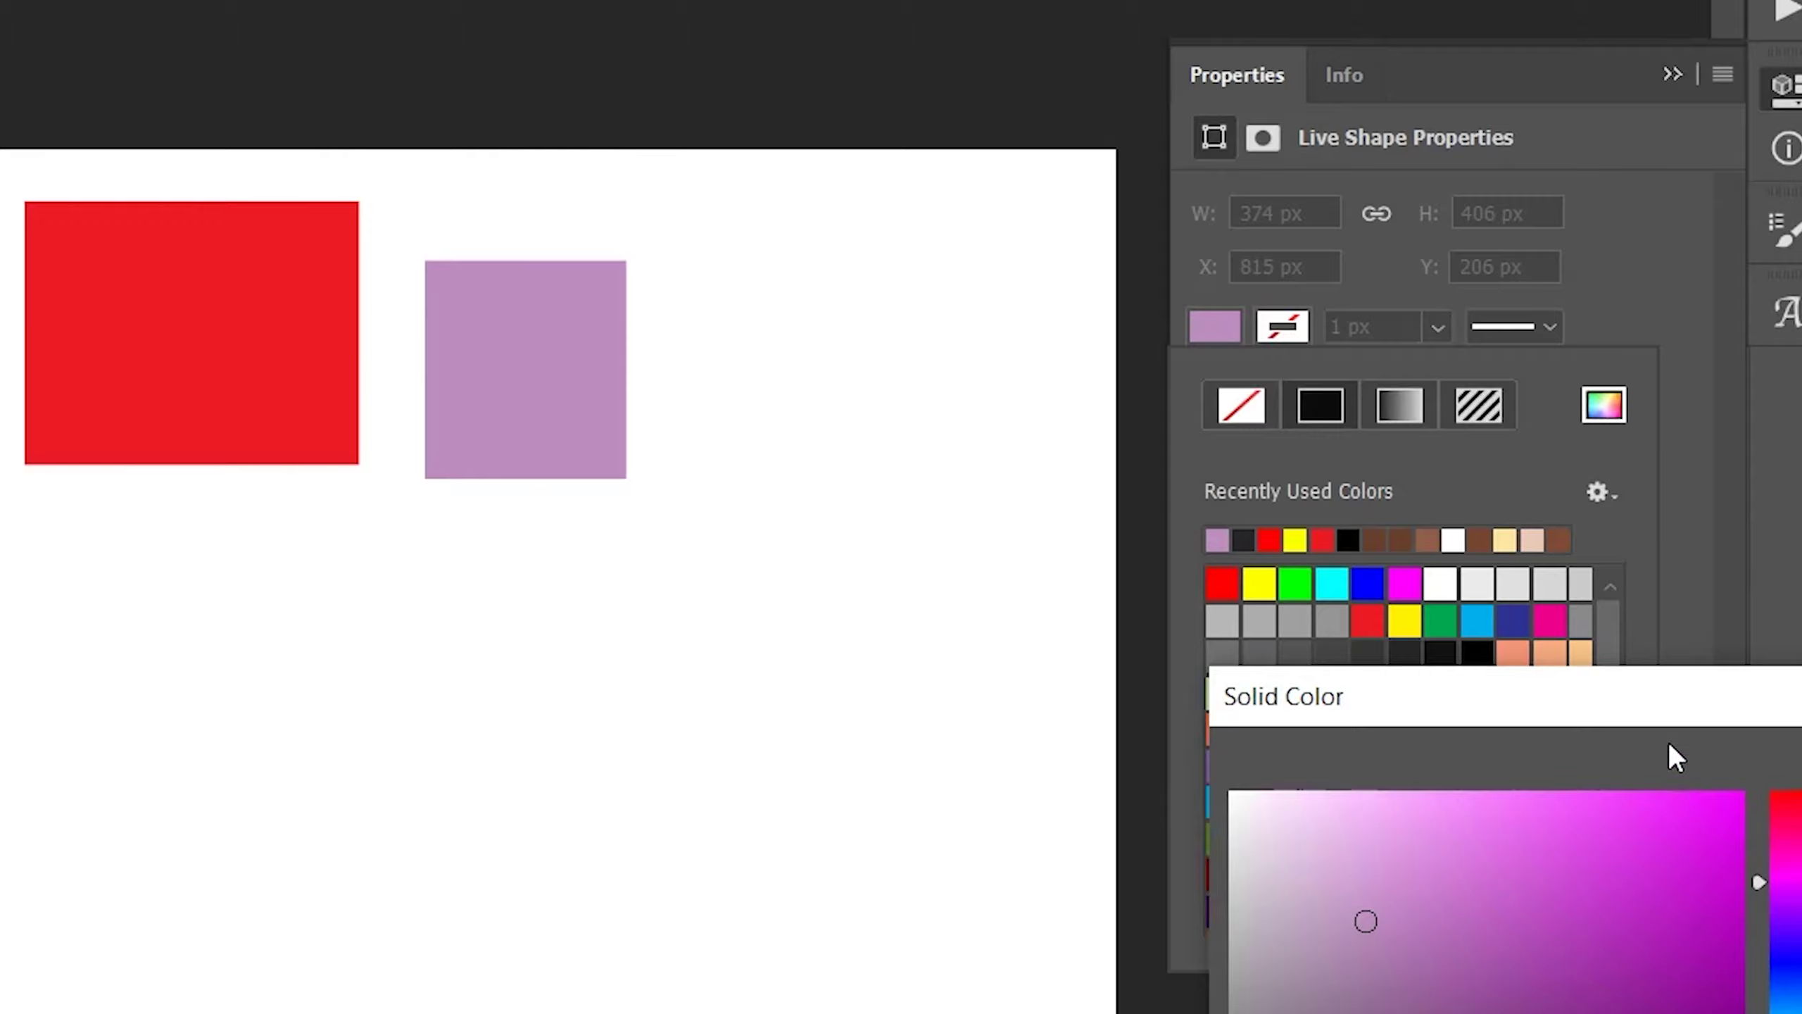
drag(1644, 692, 1252, 379)
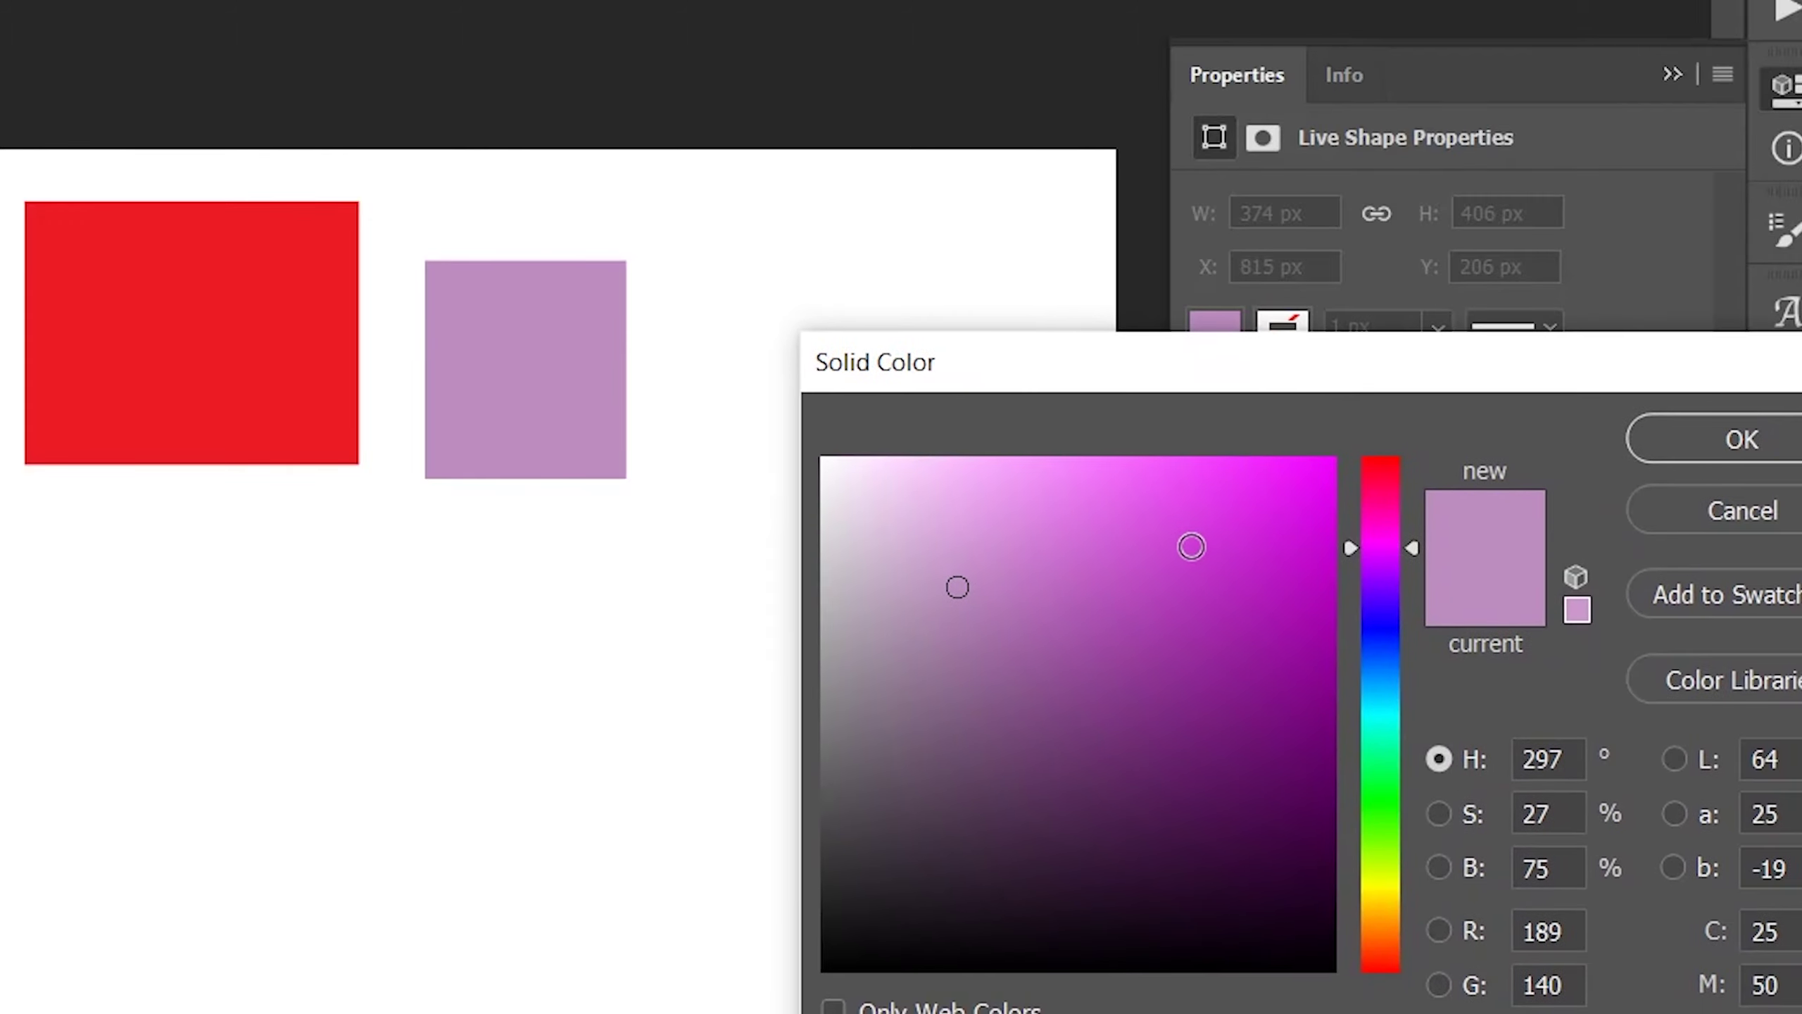
click(1188, 547)
click(1212, 672)
click(1252, 797)
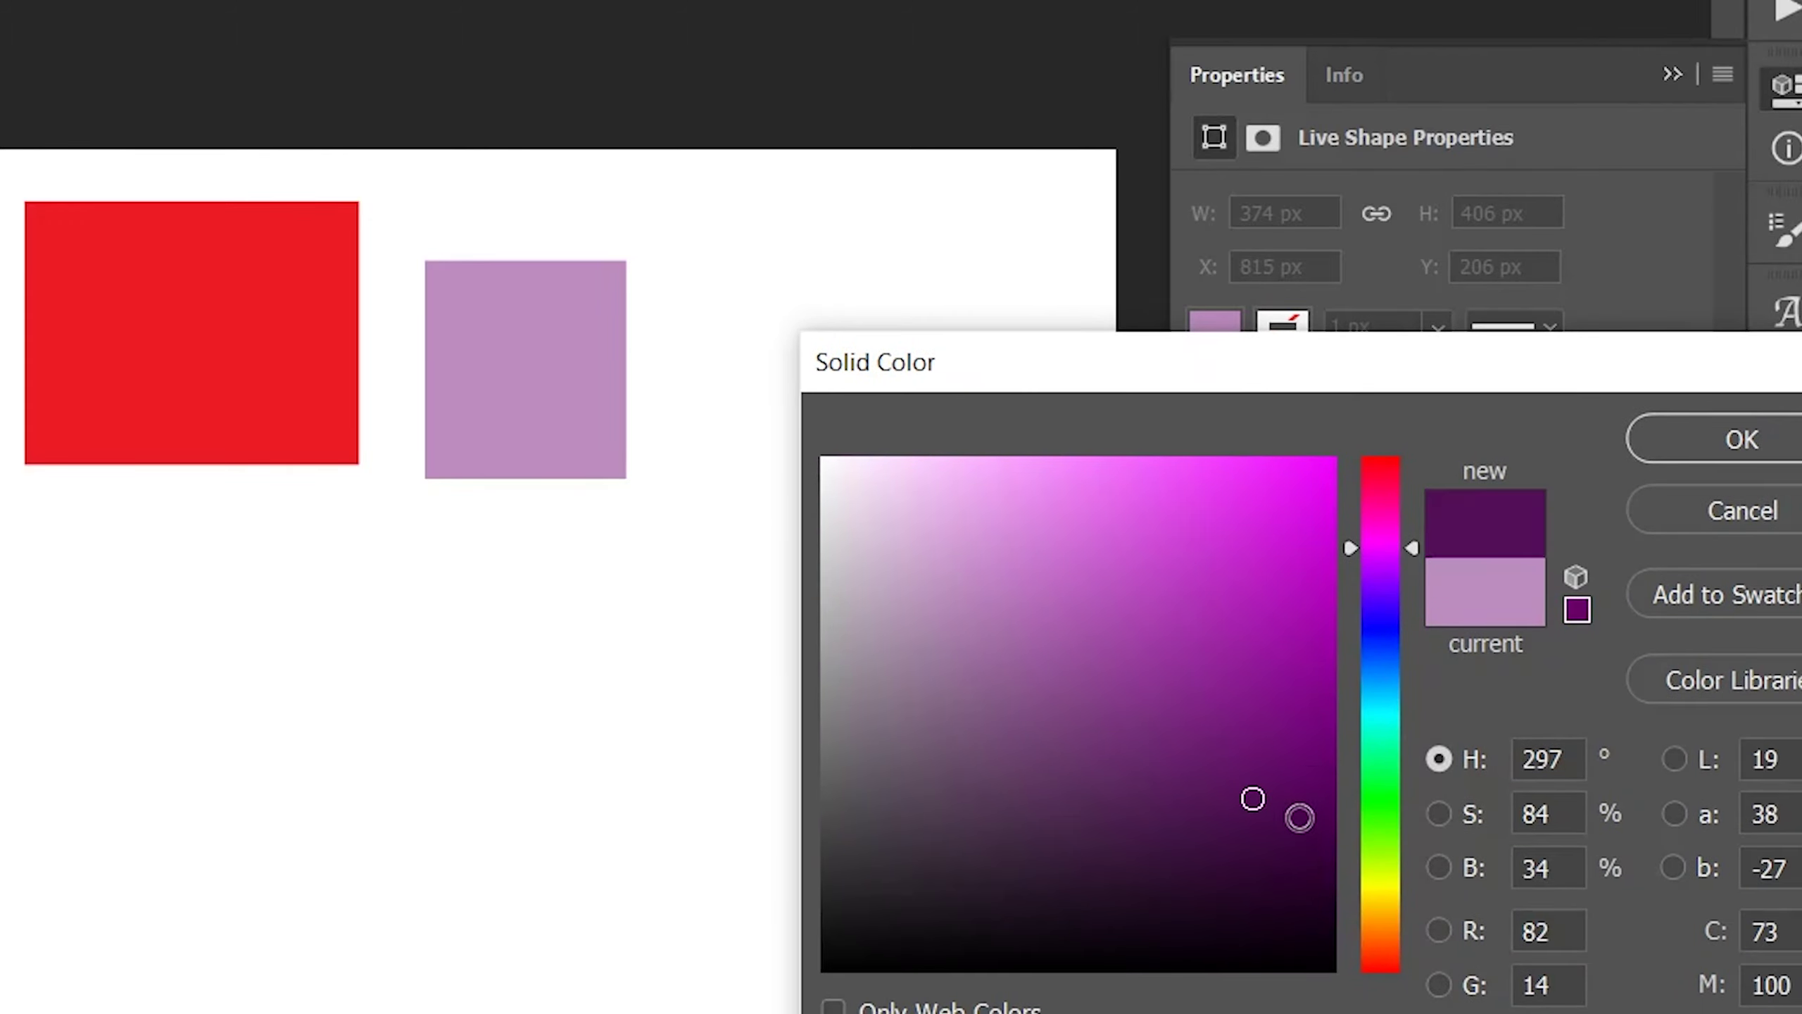
click(1314, 738)
click(1749, 454)
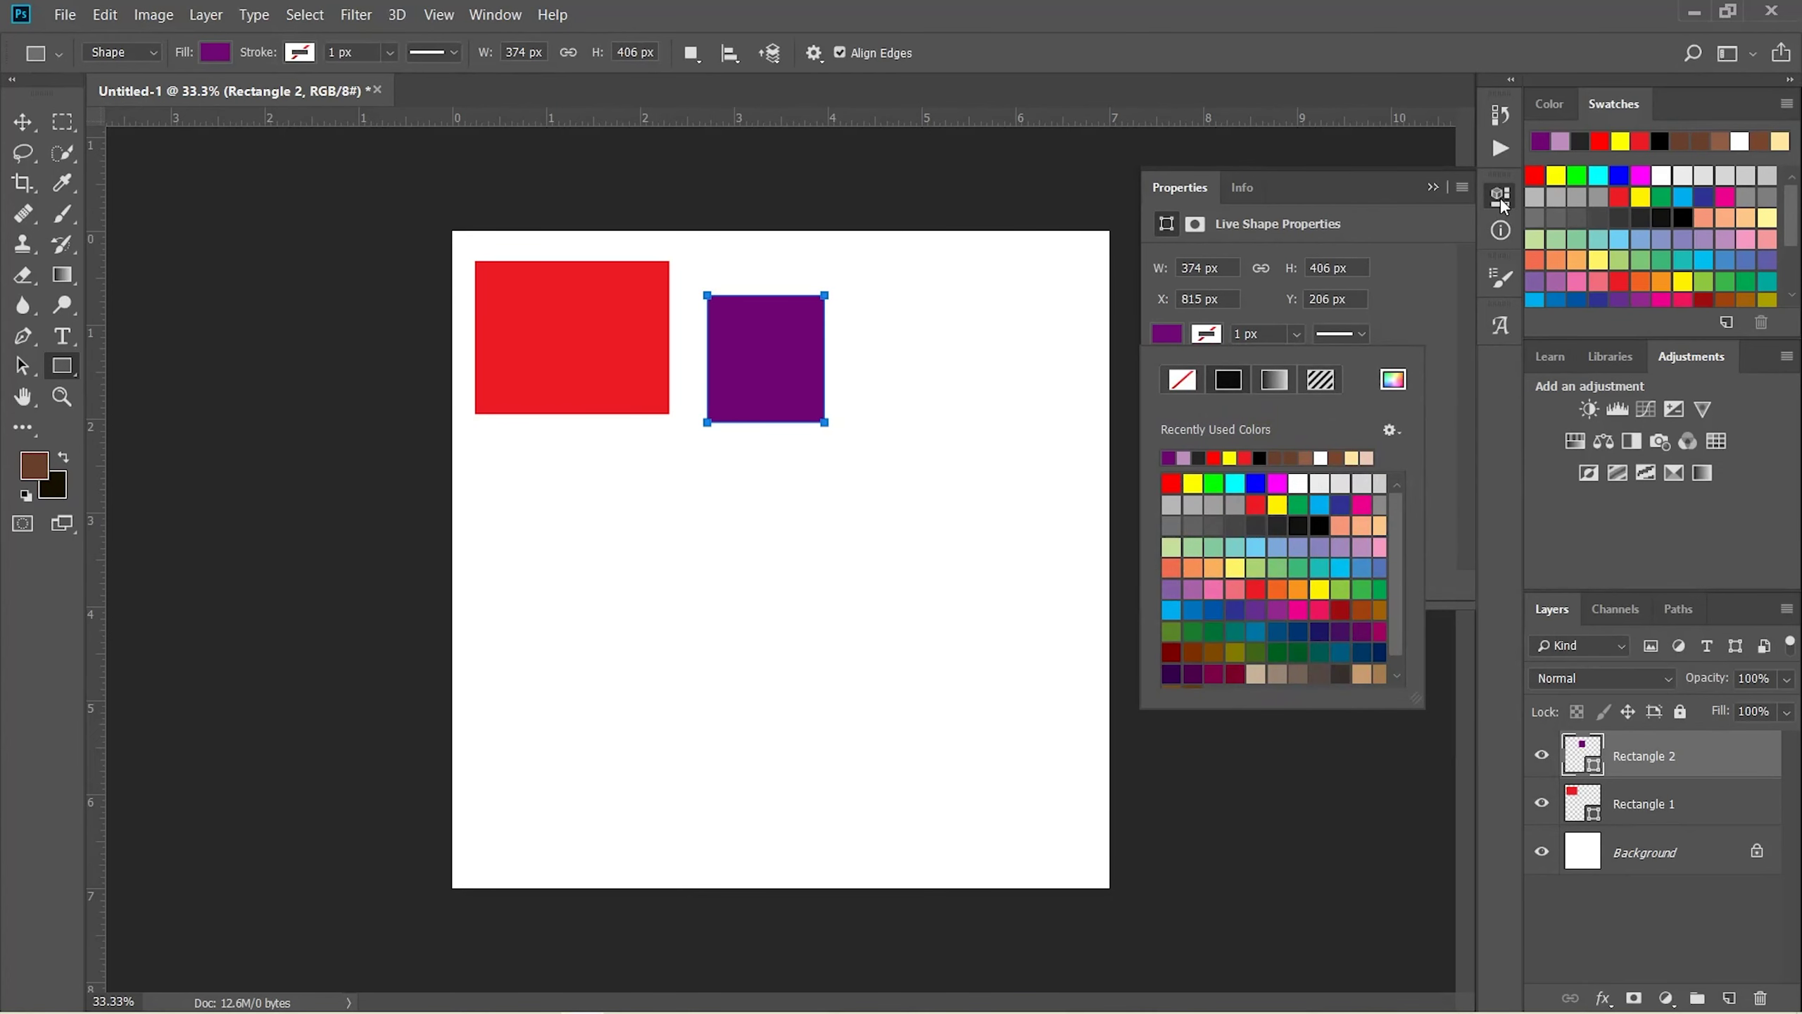
click(1501, 199)
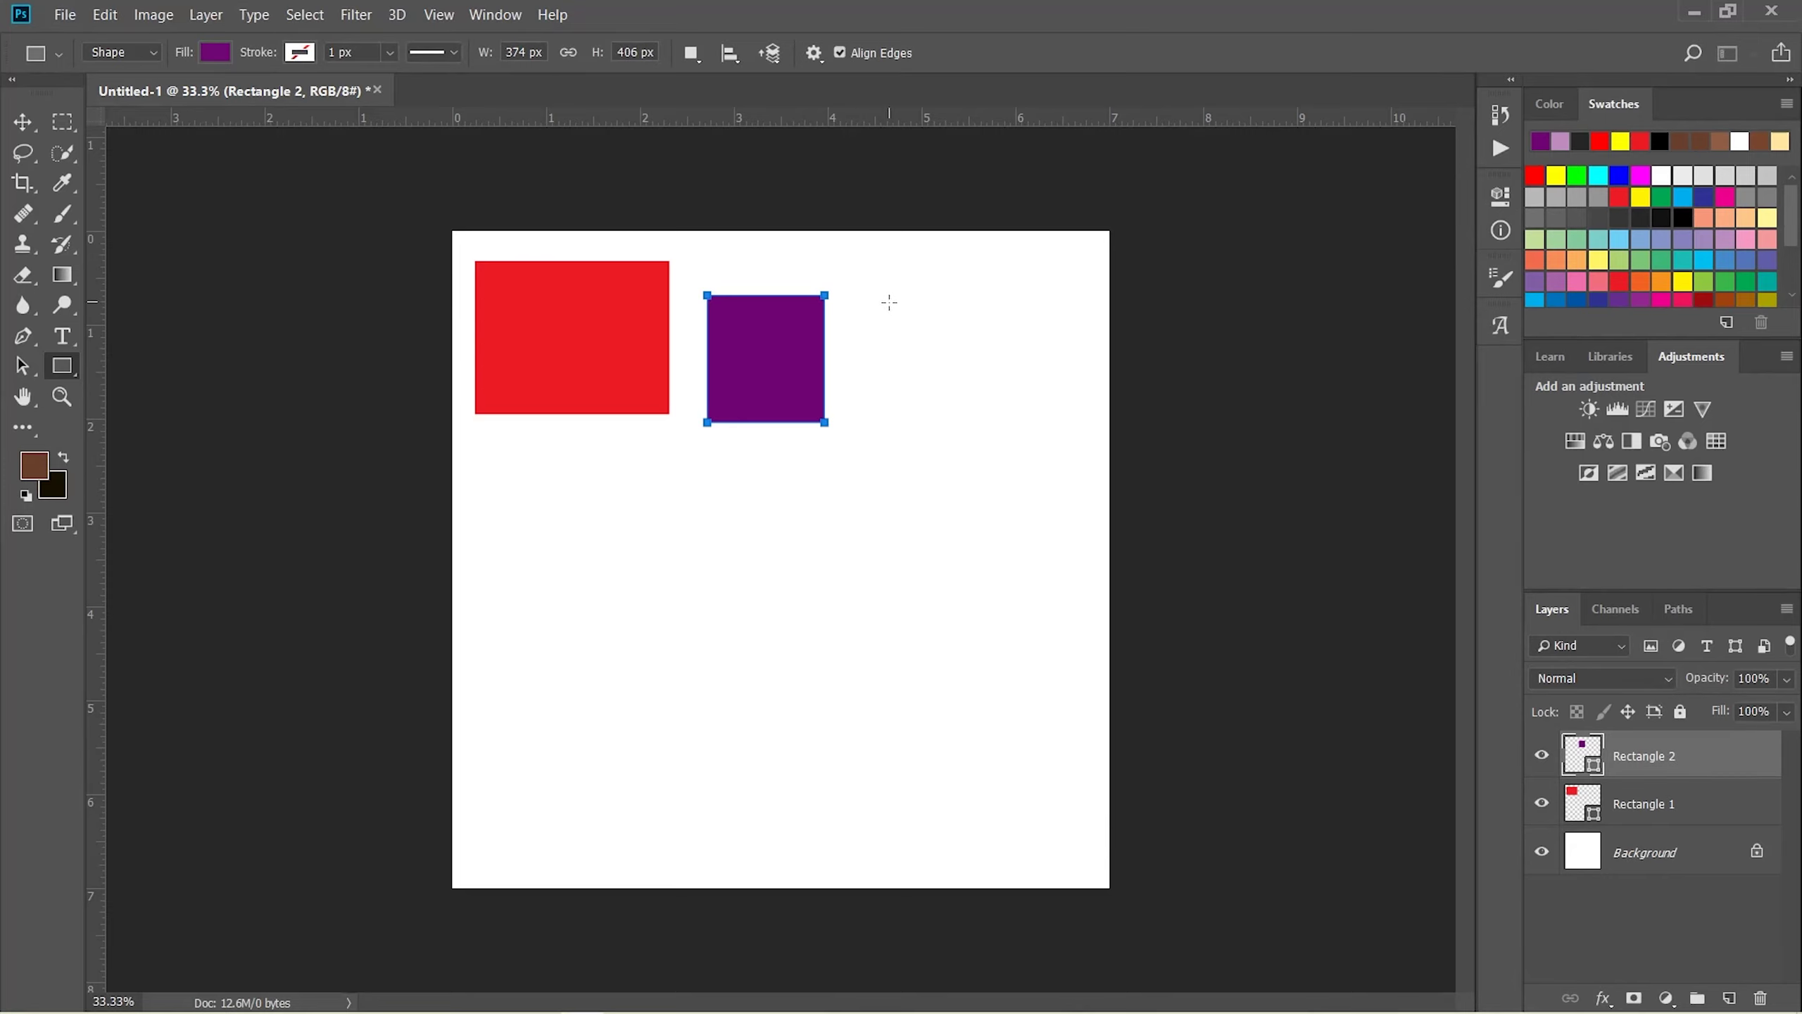
drag(889, 302, 1015, 423)
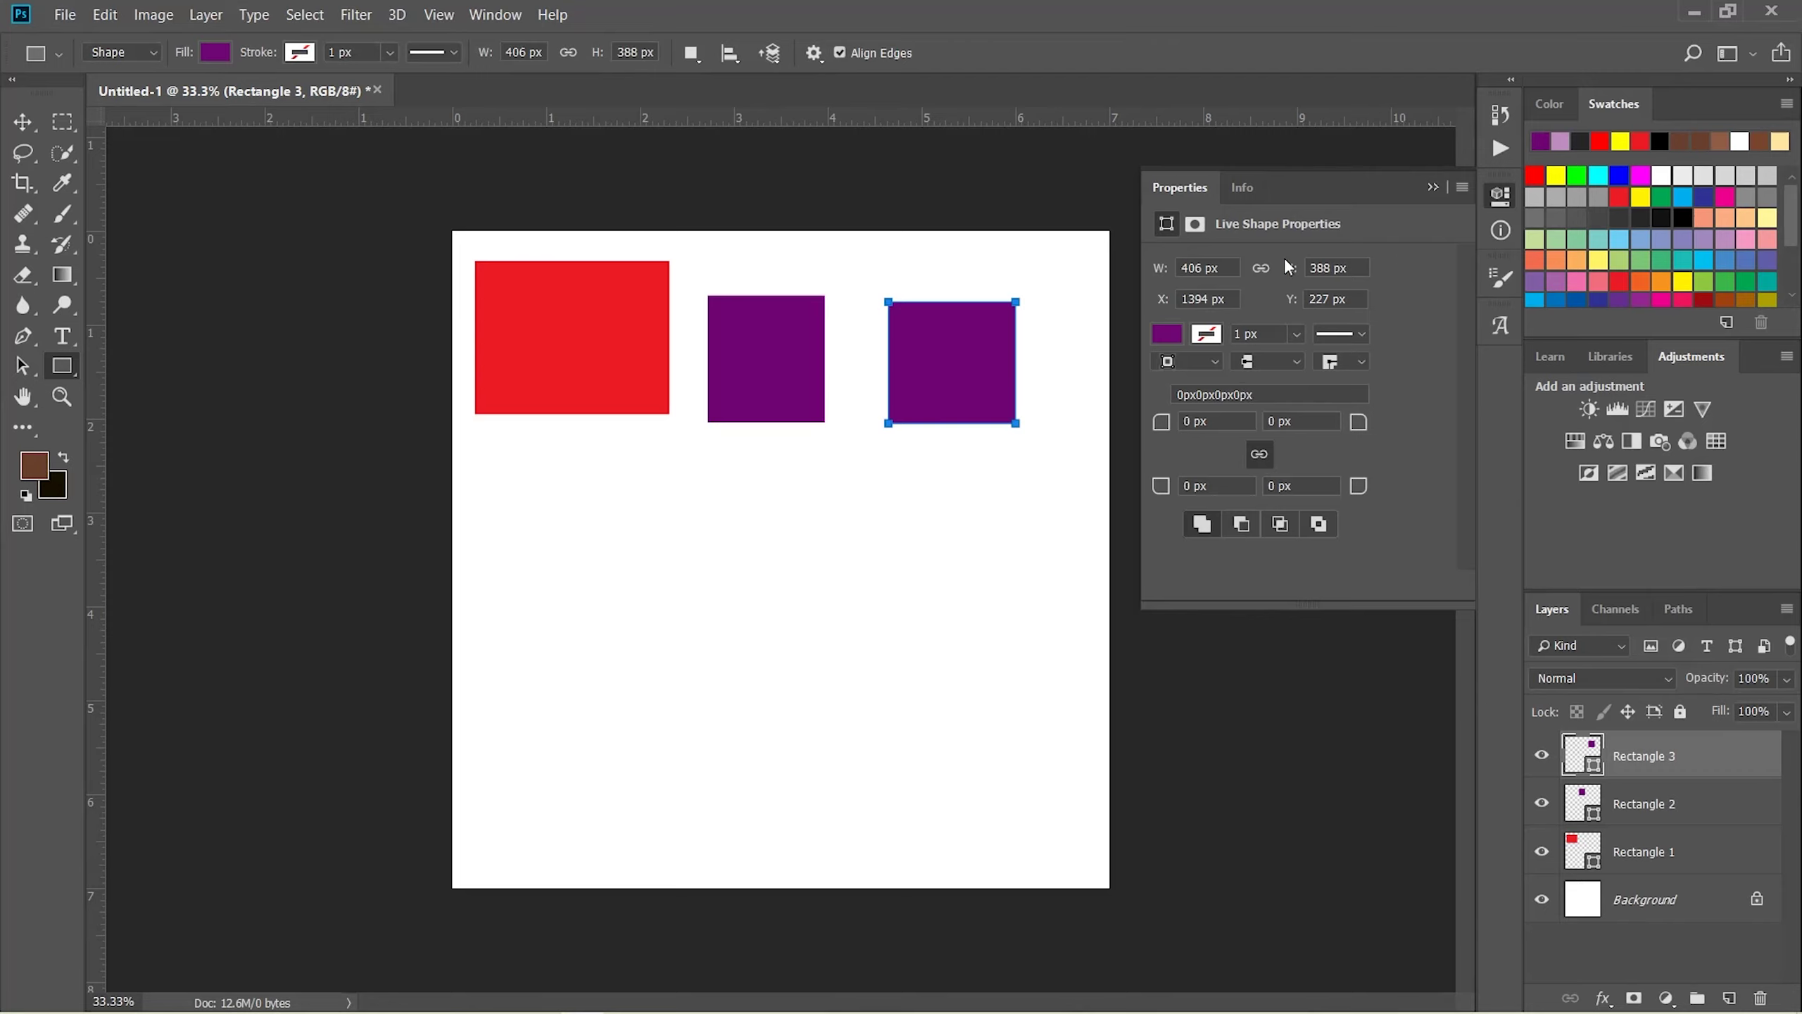
Switch the third square's fill to Gradient and apply the purple-to-orange preset after trying others
click(1169, 335)
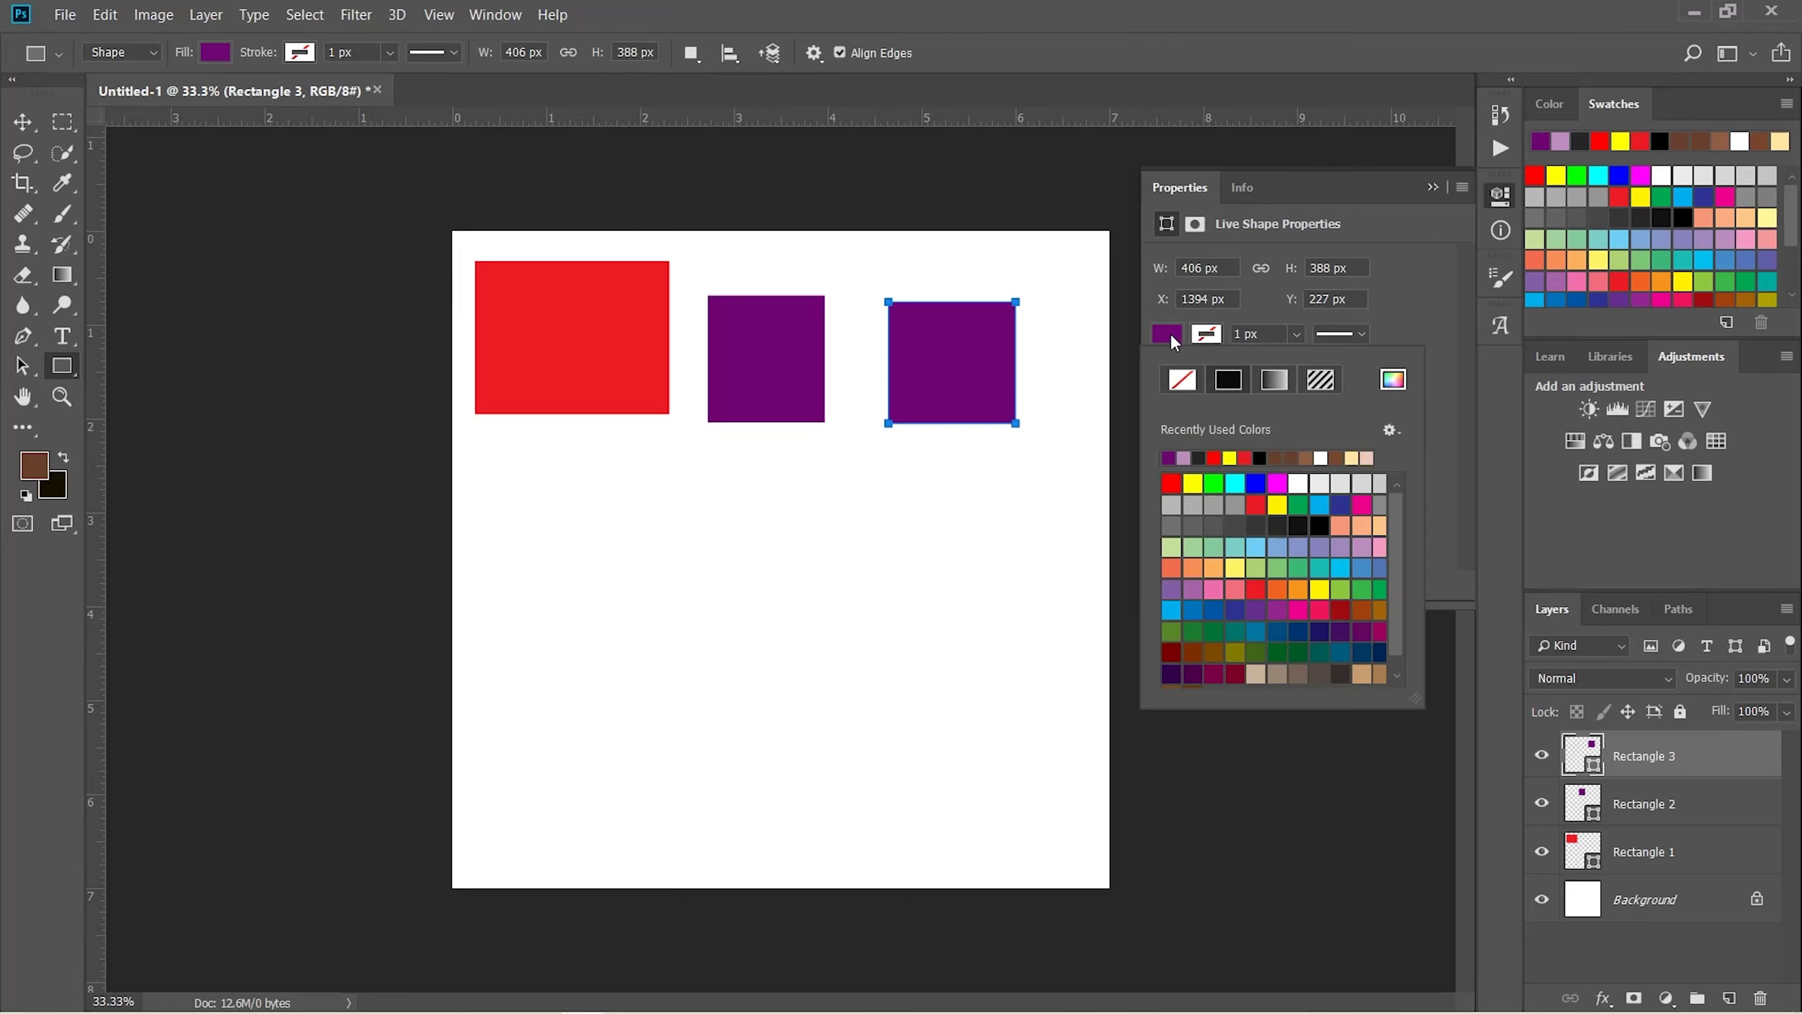
click(1275, 378)
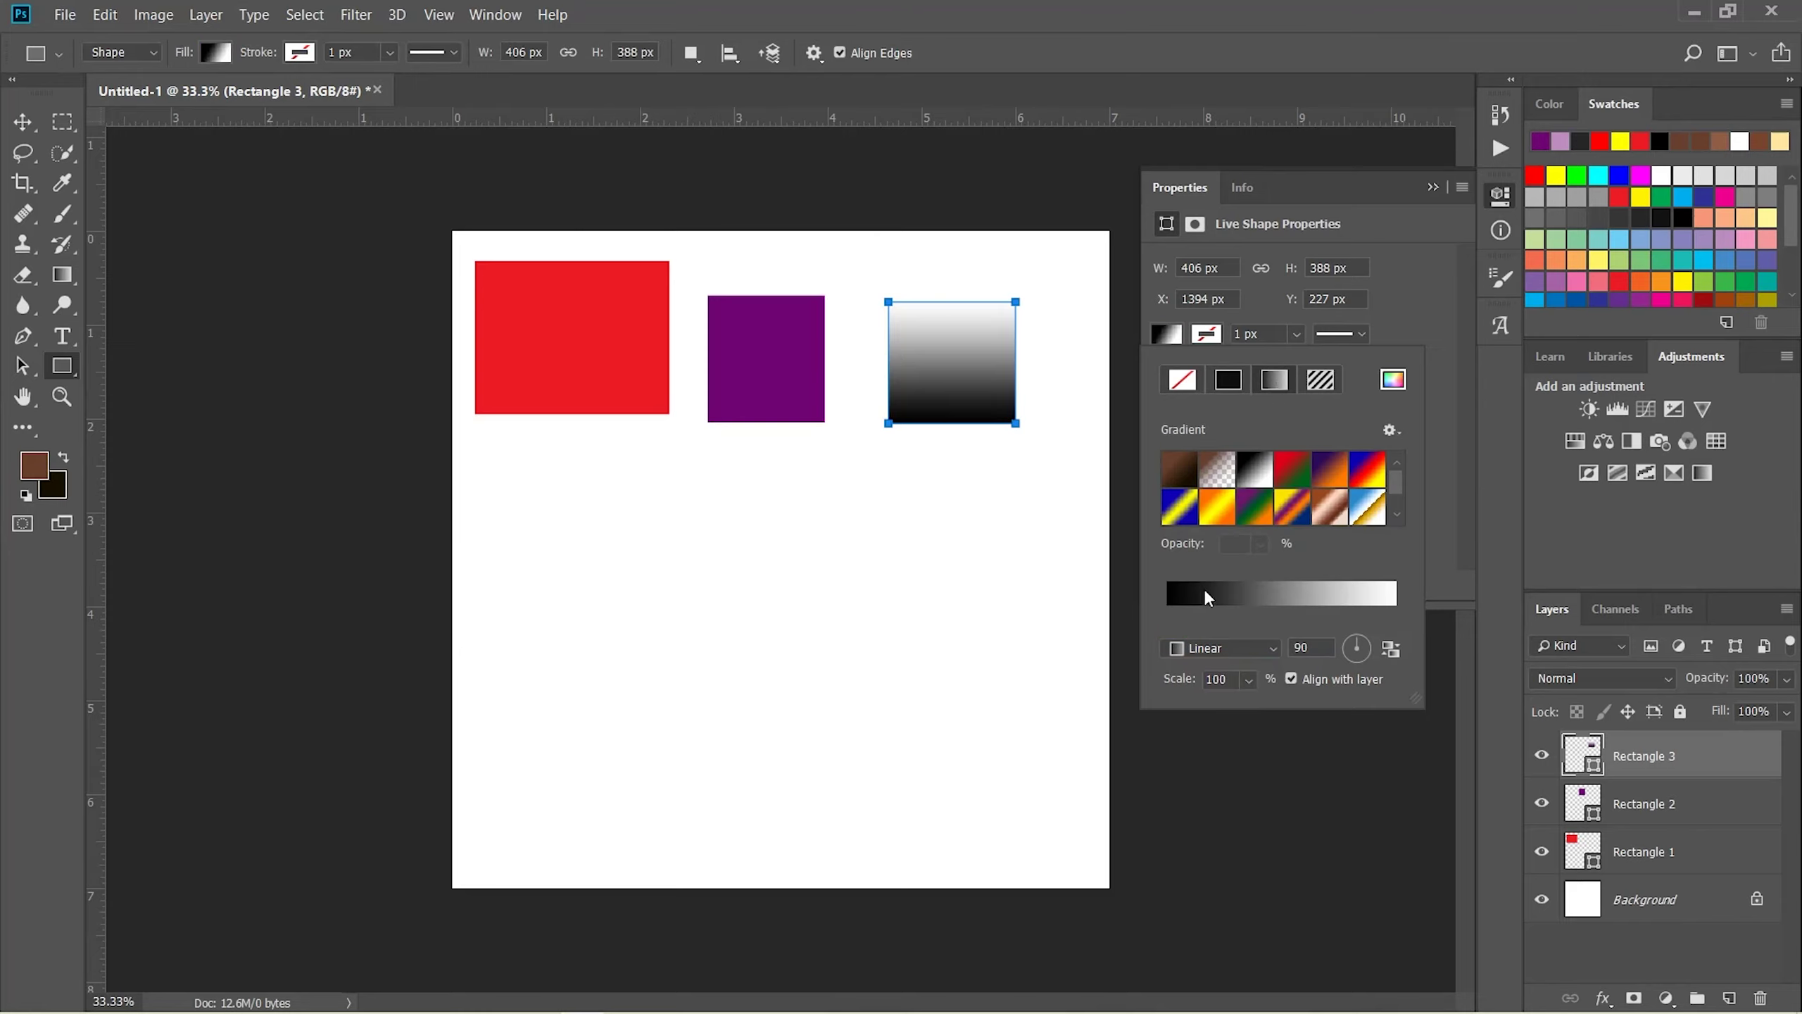
click(1224, 479)
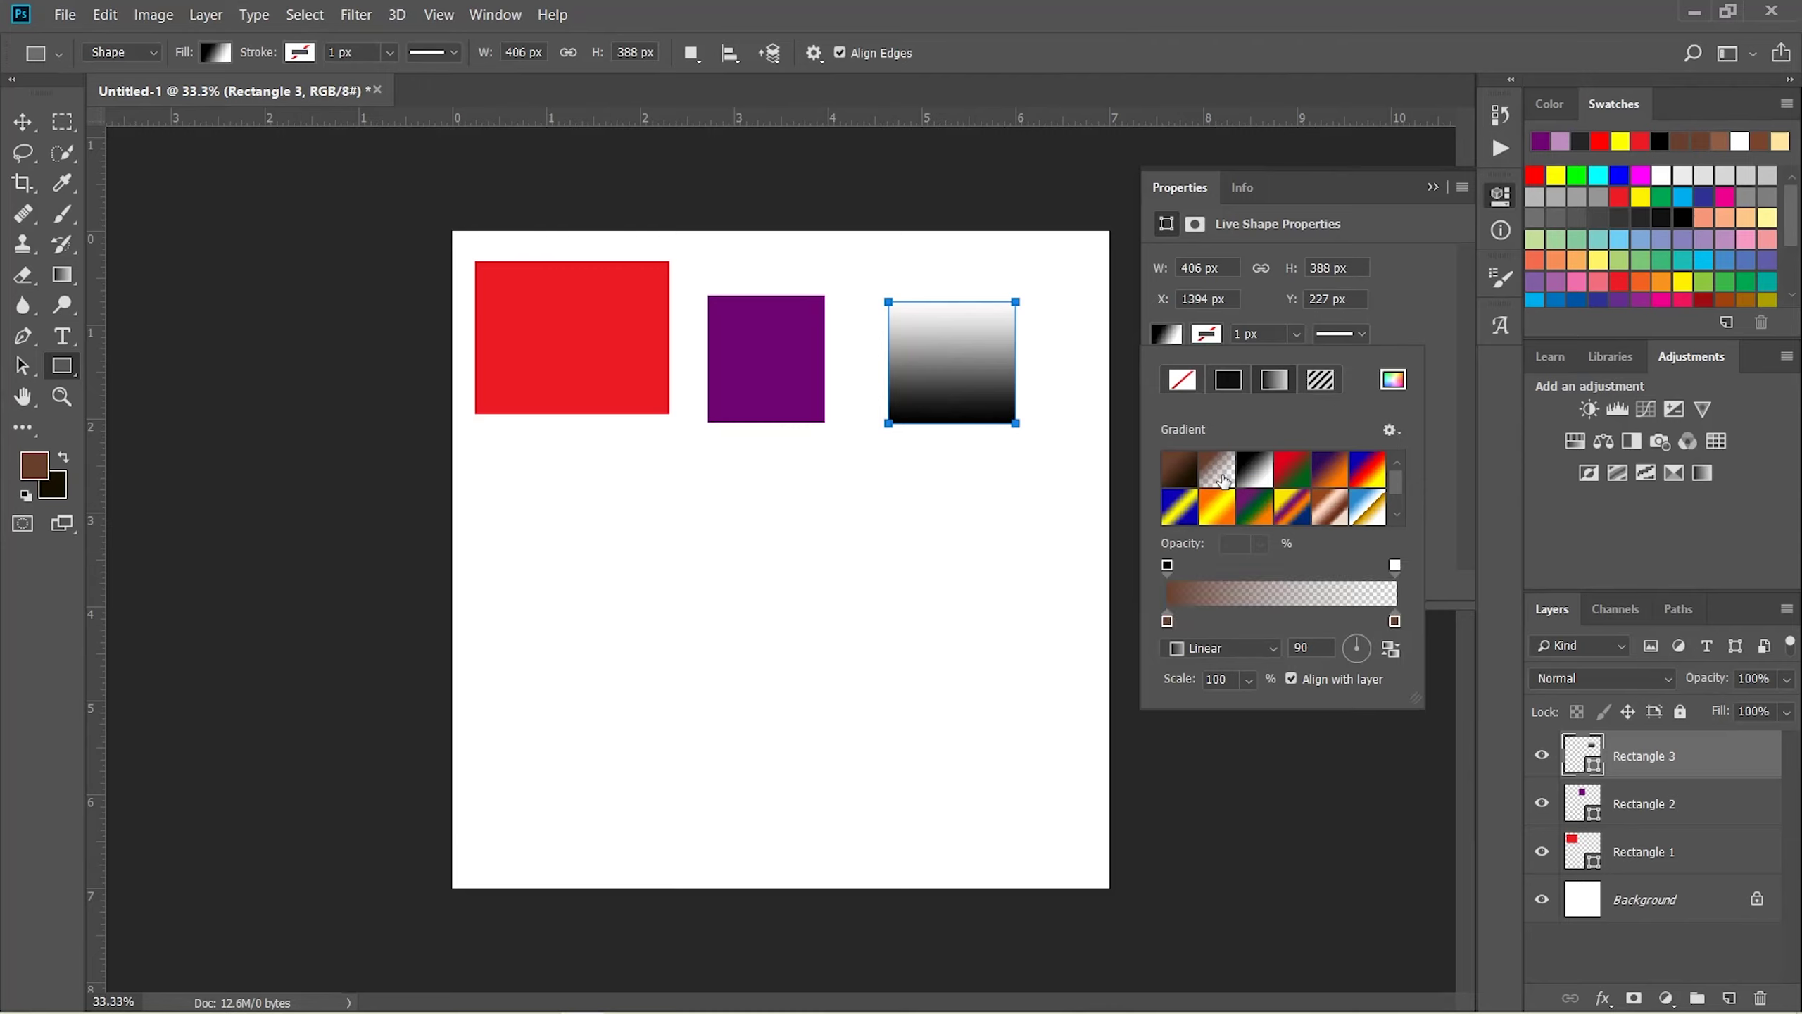
click(1263, 485)
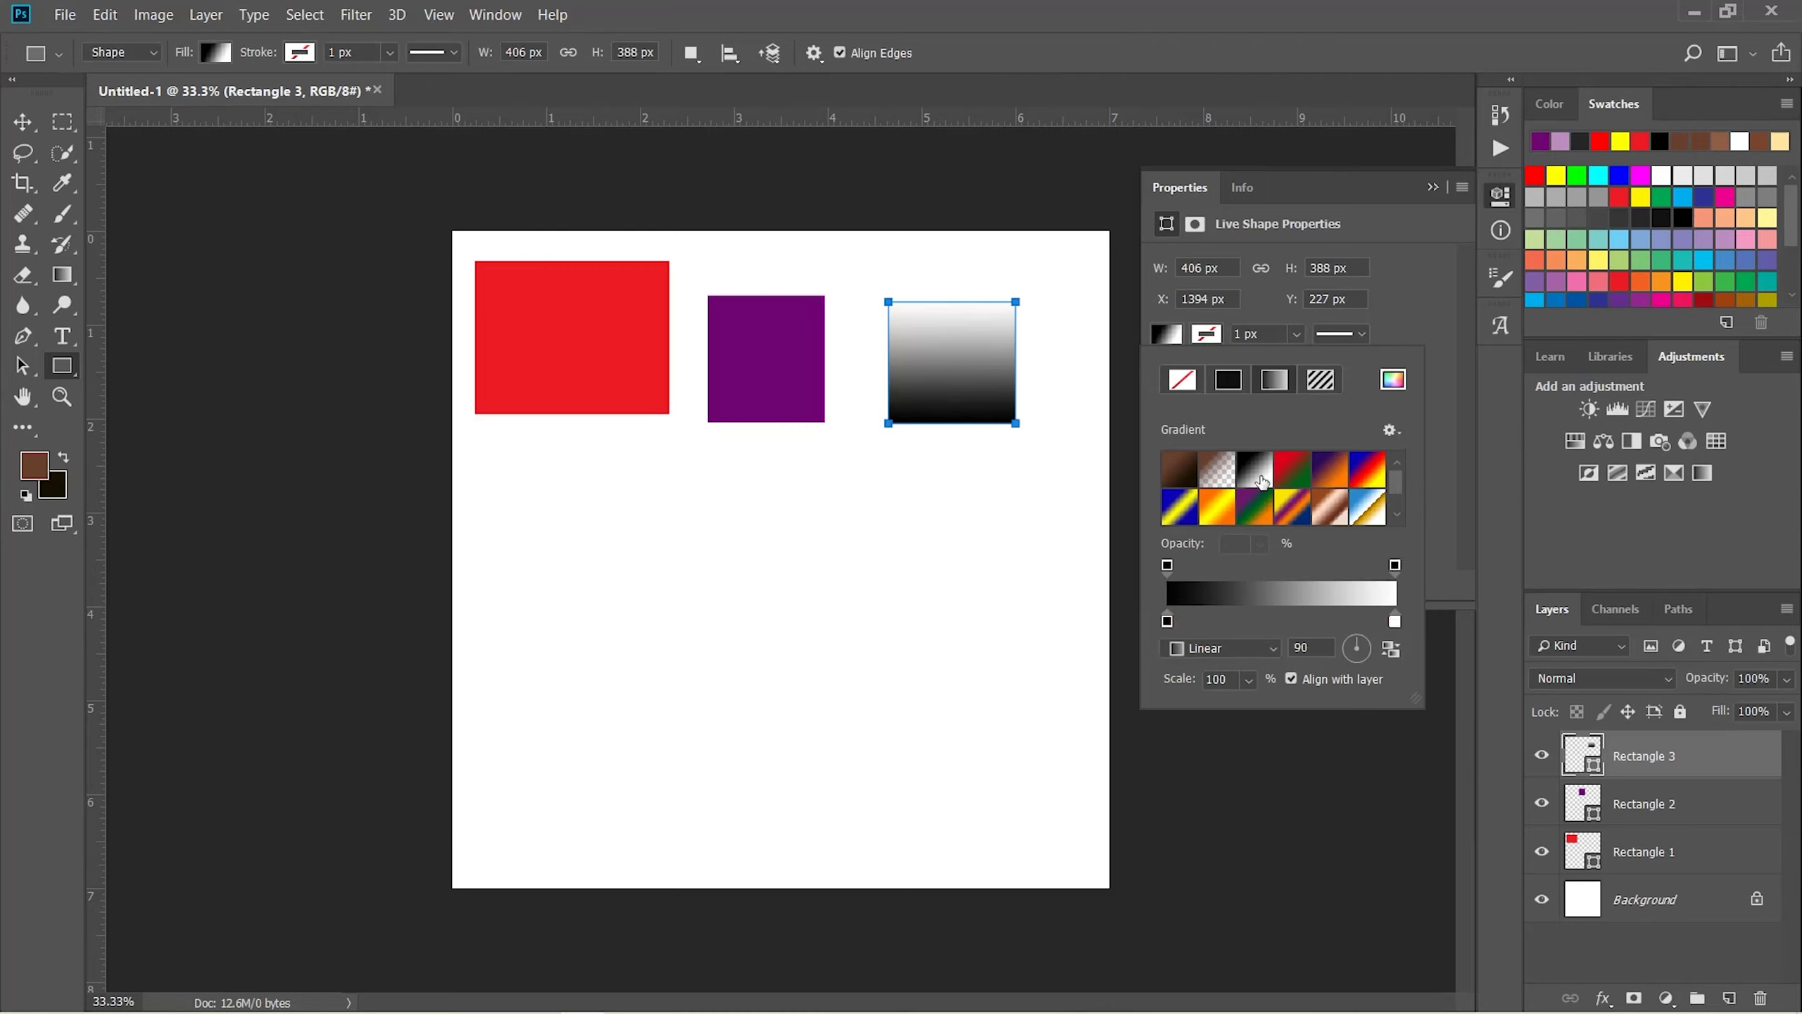
click(1291, 477)
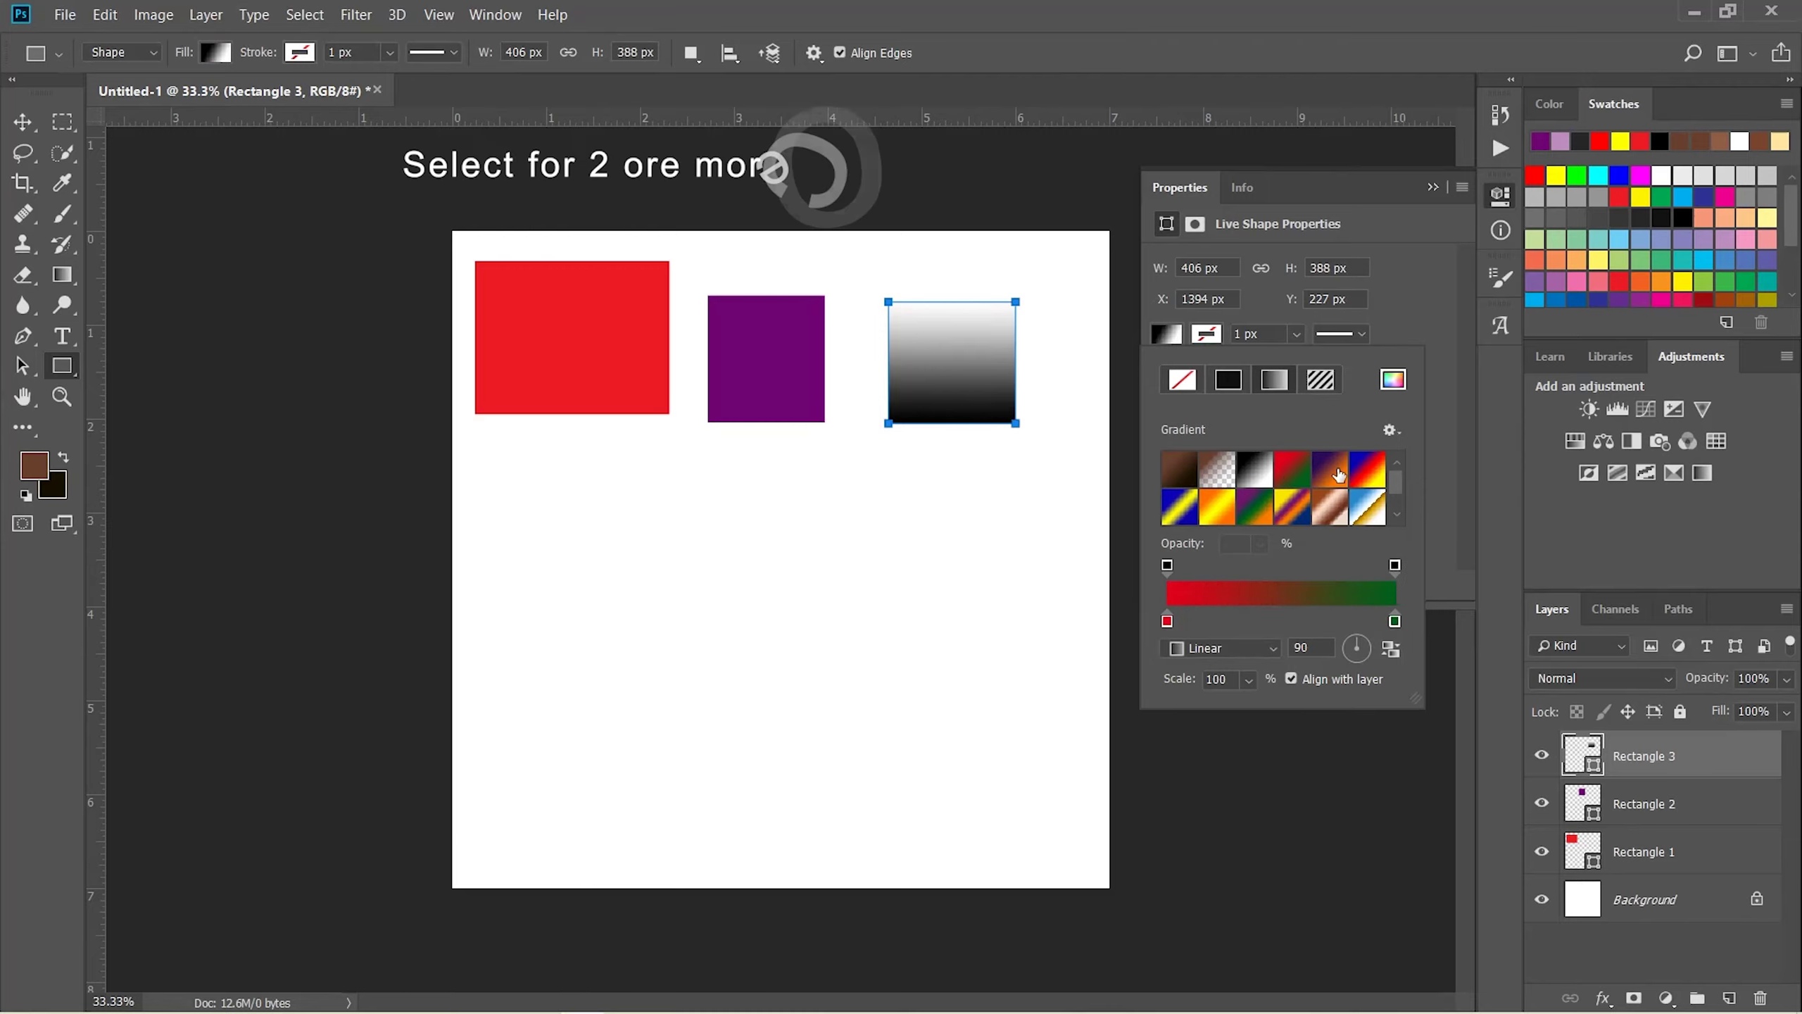
click(1339, 474)
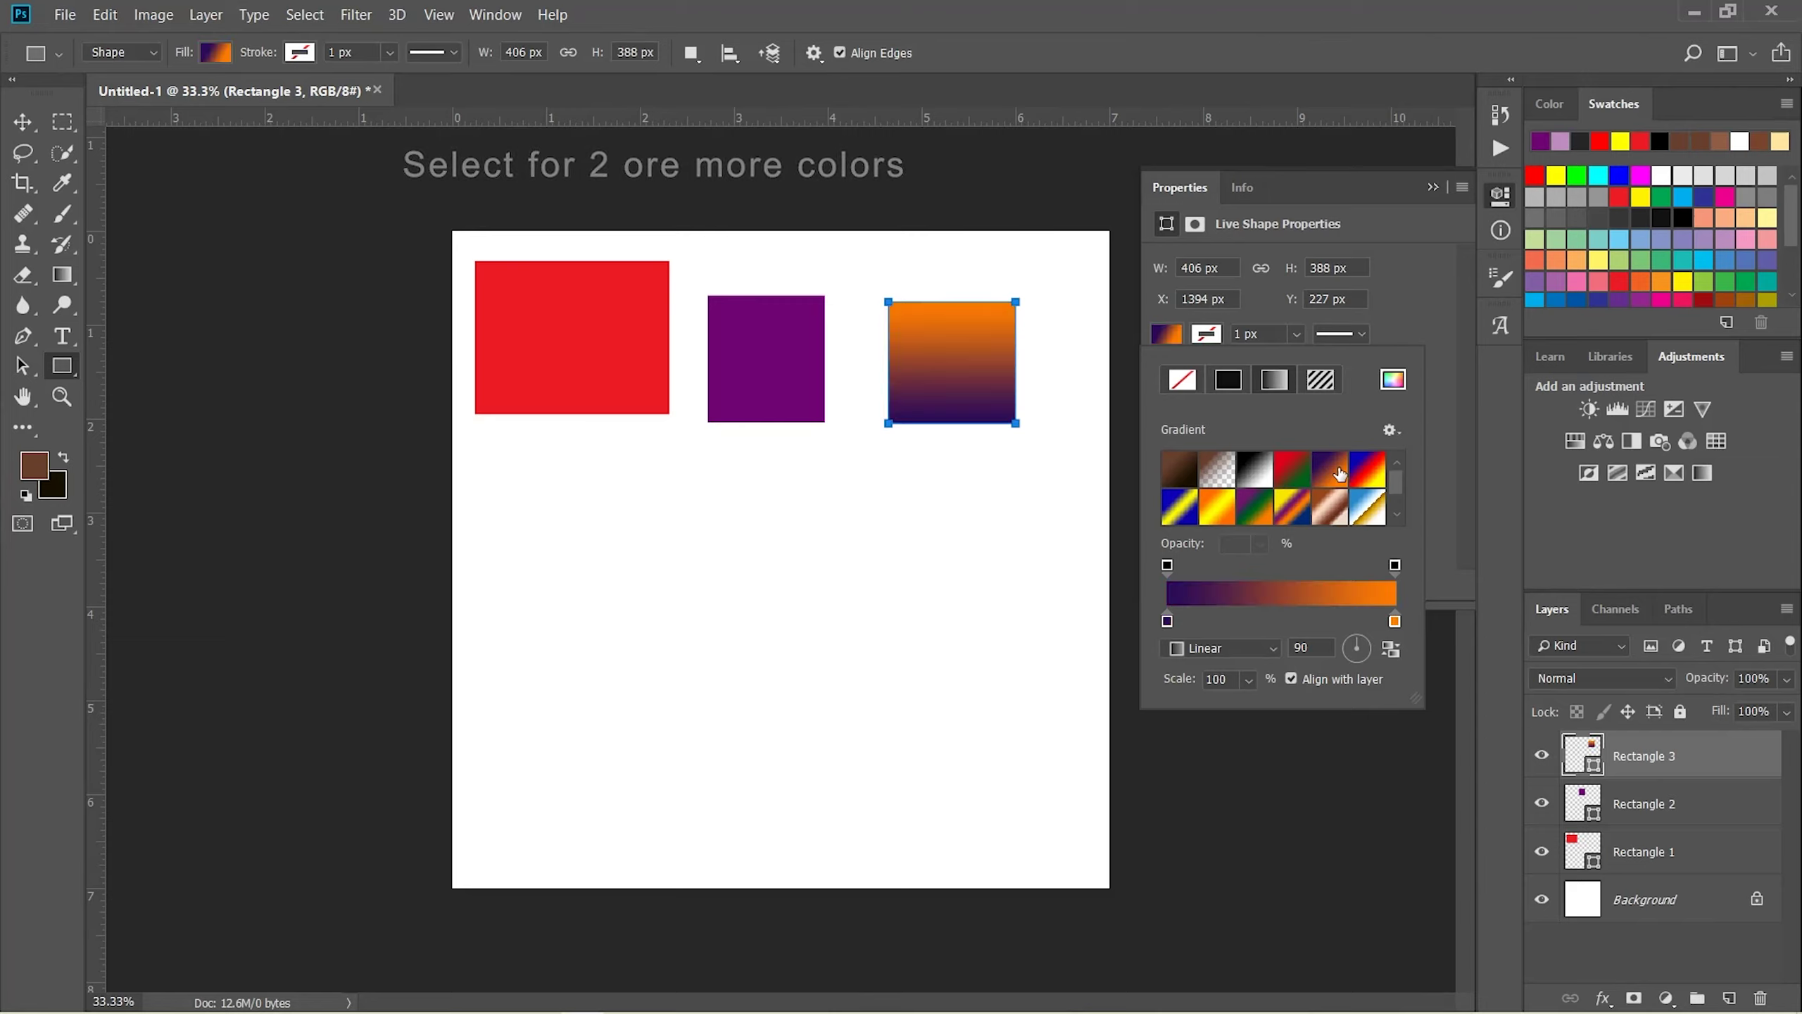
Open the Gradient Editor and add an orange colour stop at 41%
double_click(1271, 596)
click(1053, 545)
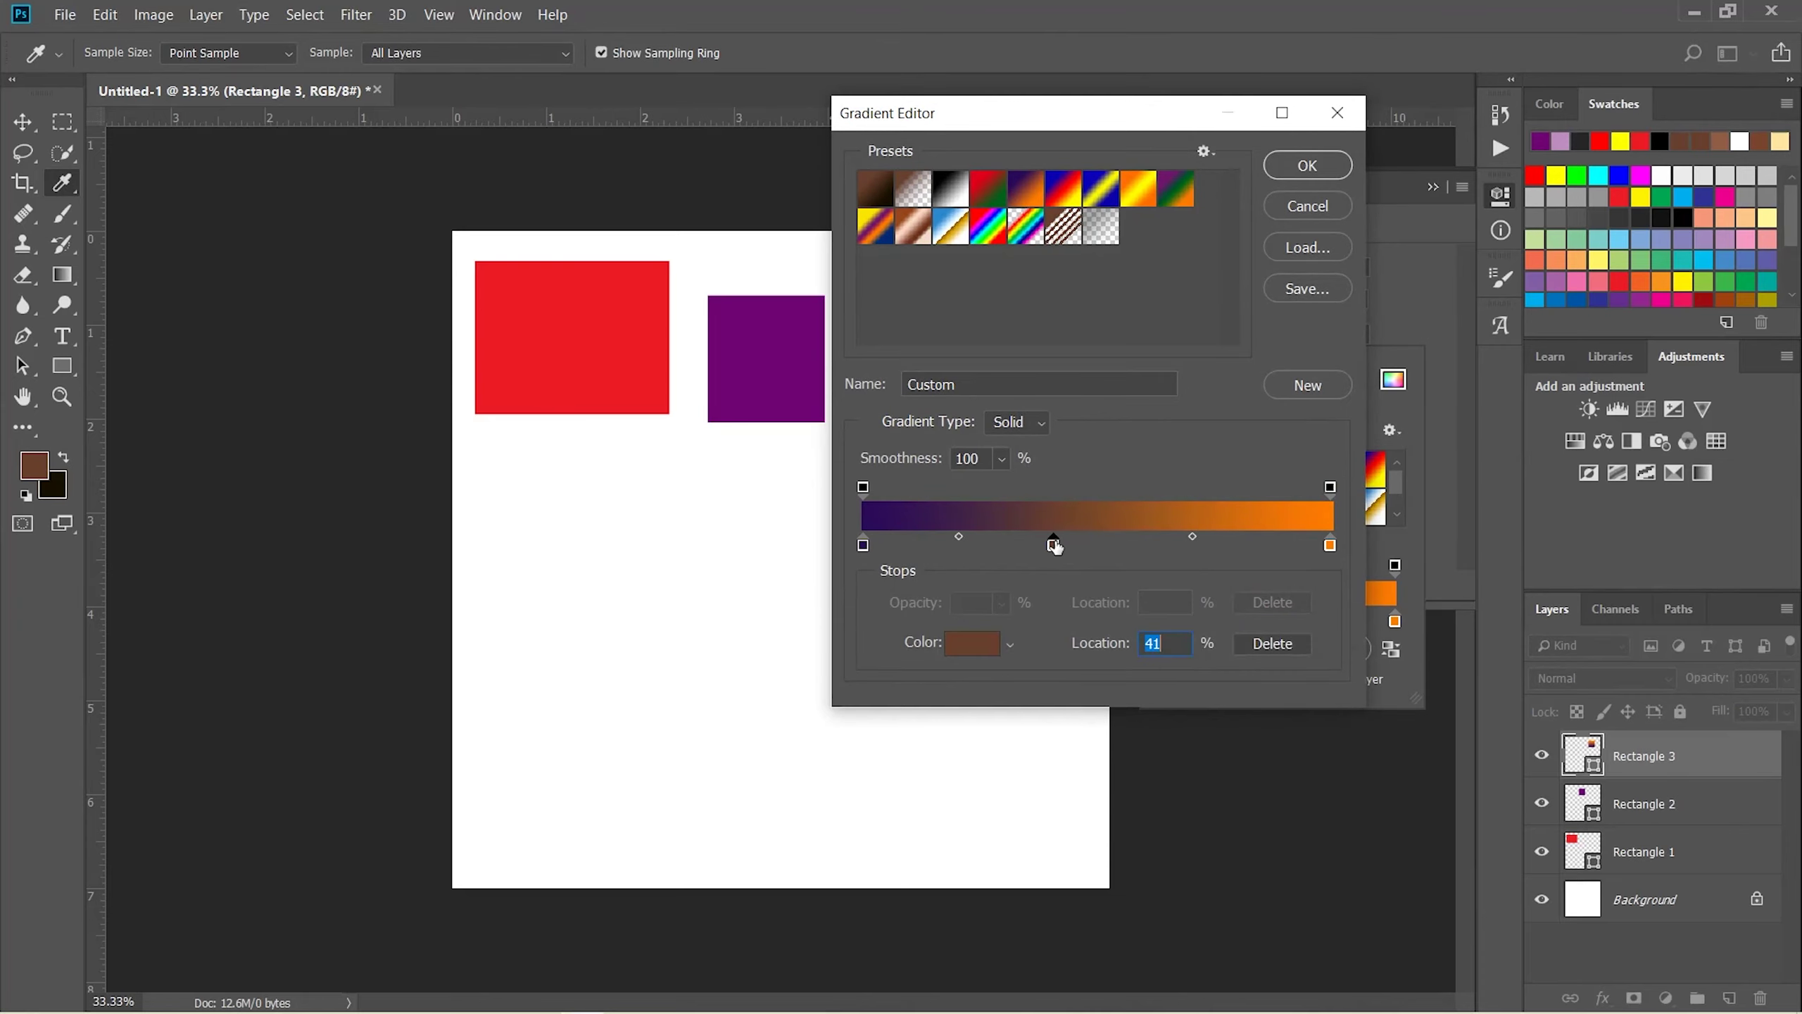
click(982, 655)
click(1182, 458)
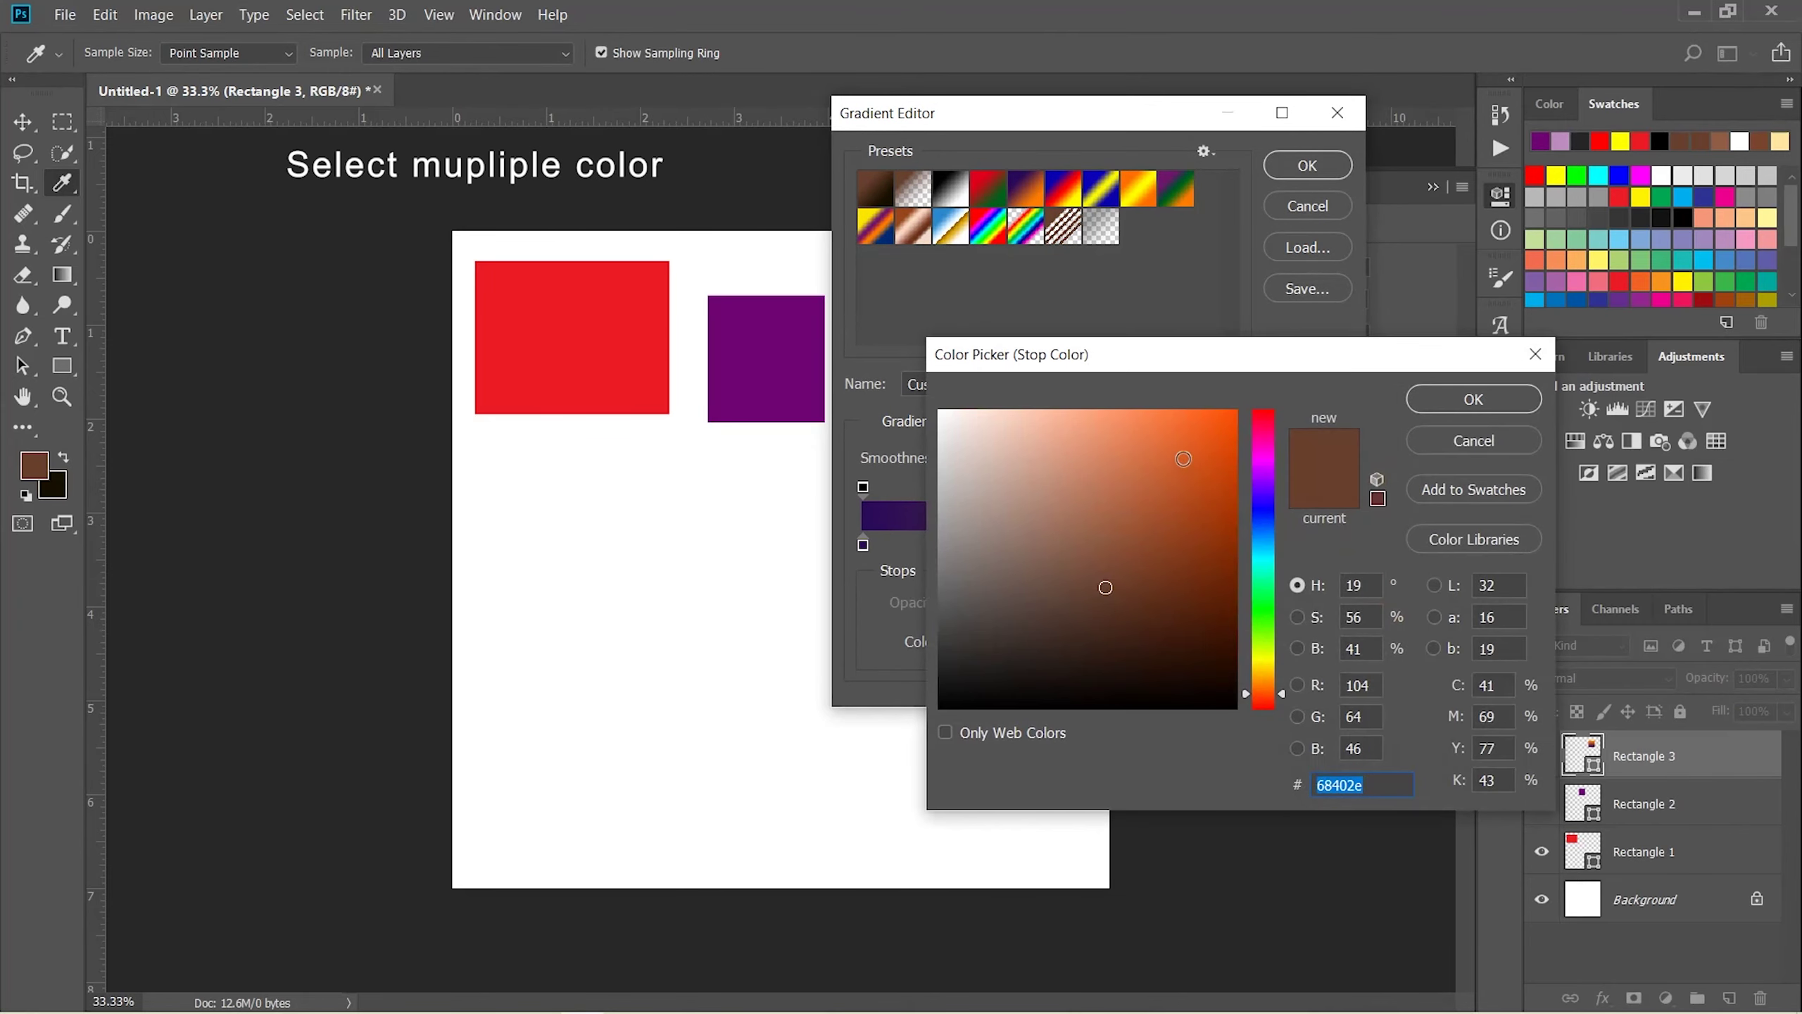
click(1451, 403)
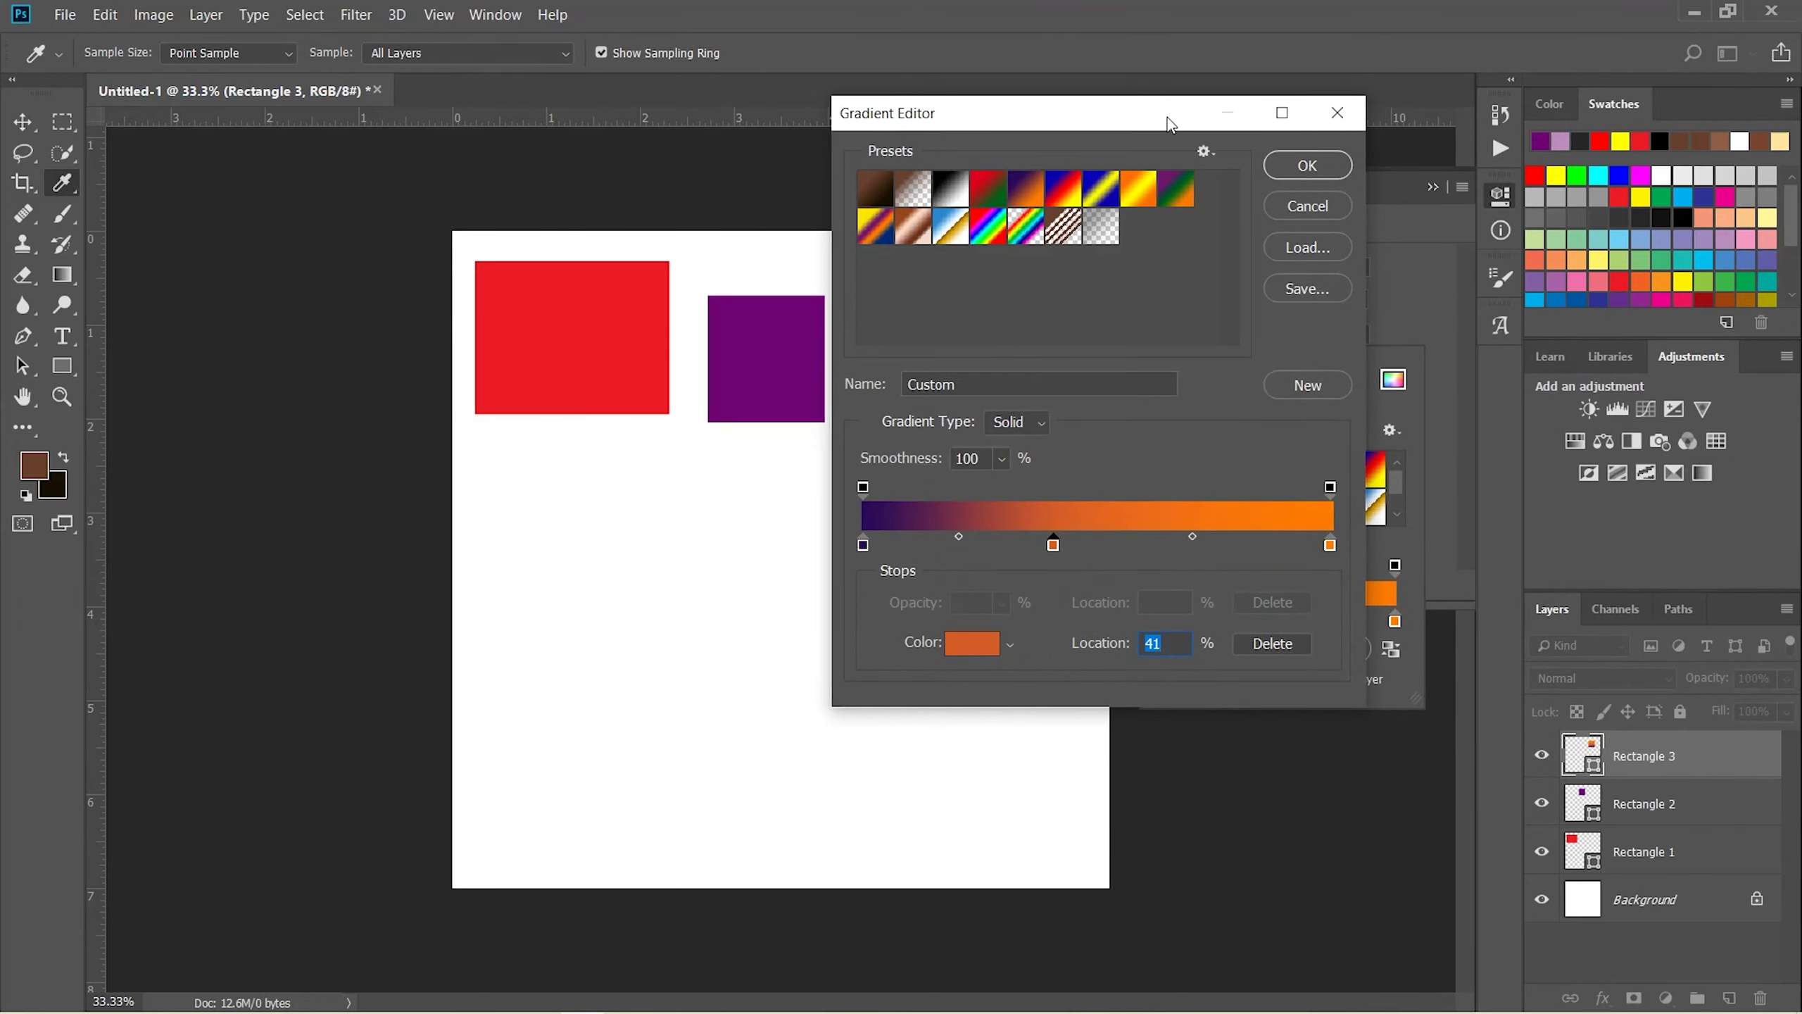
drag(1167, 116, 1511, 301)
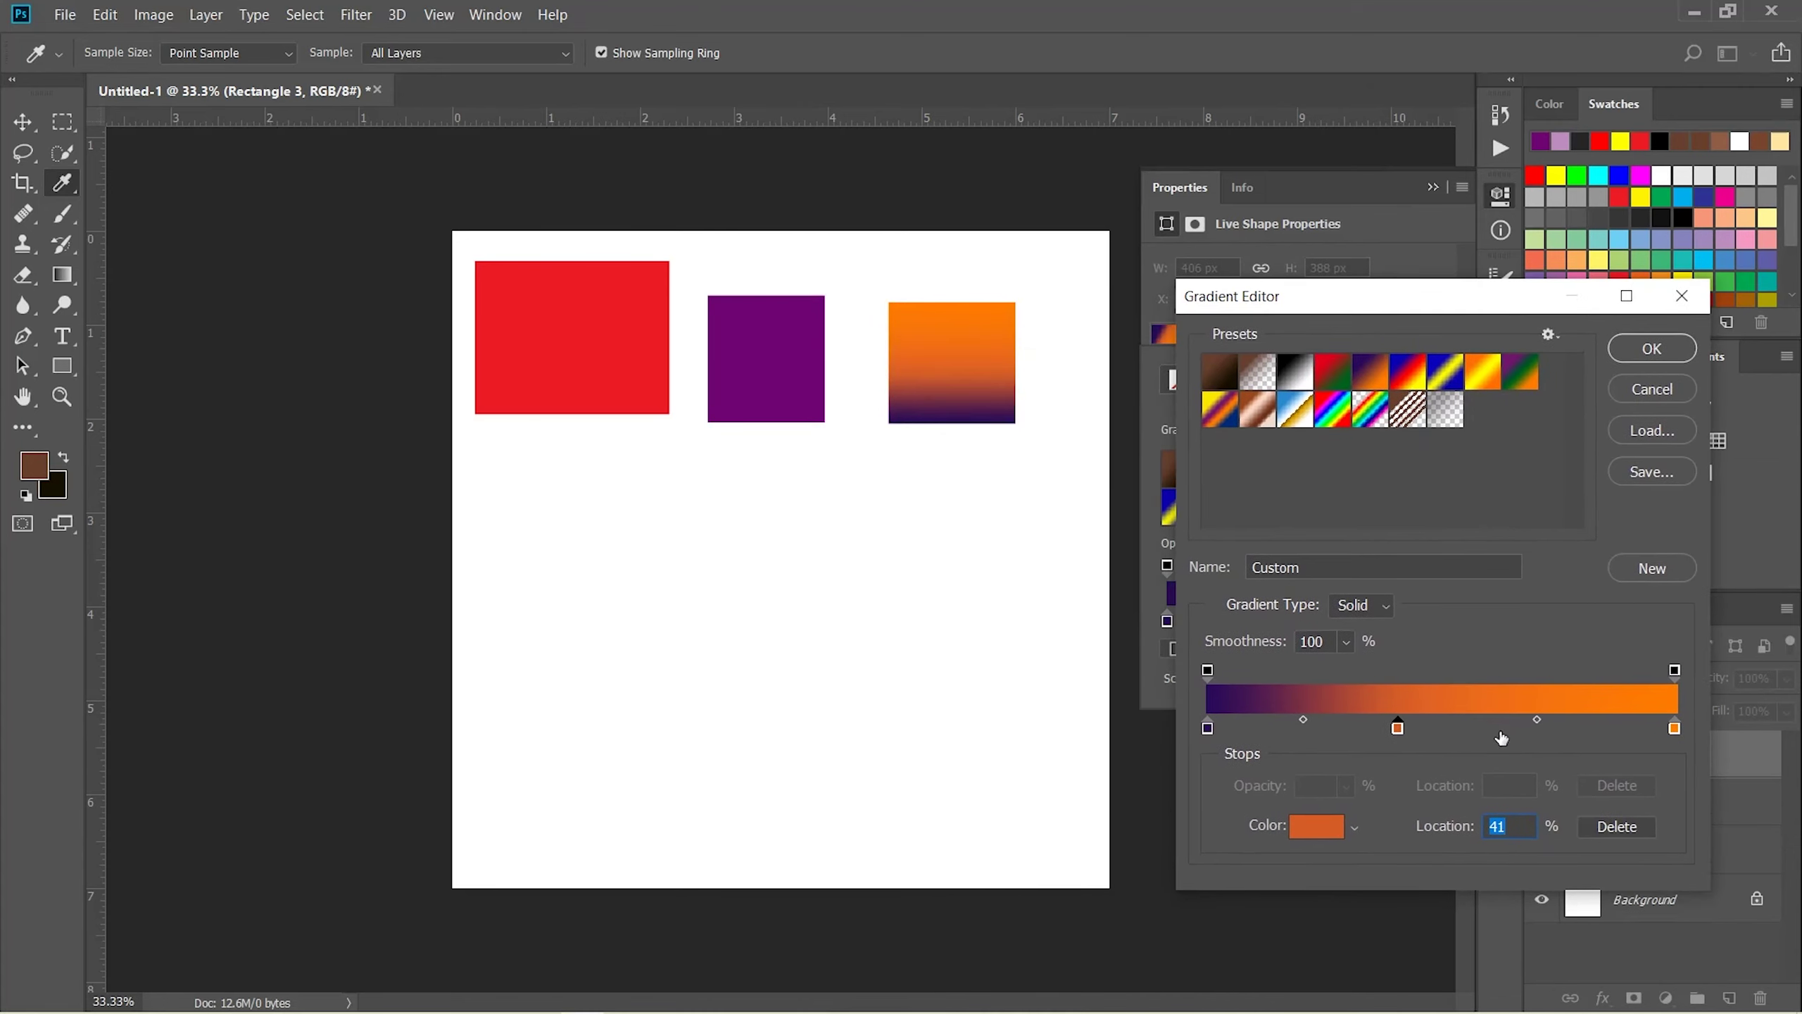
Add a dark brown stop at 62% and a bright yellow stop at 85%
click(1499, 727)
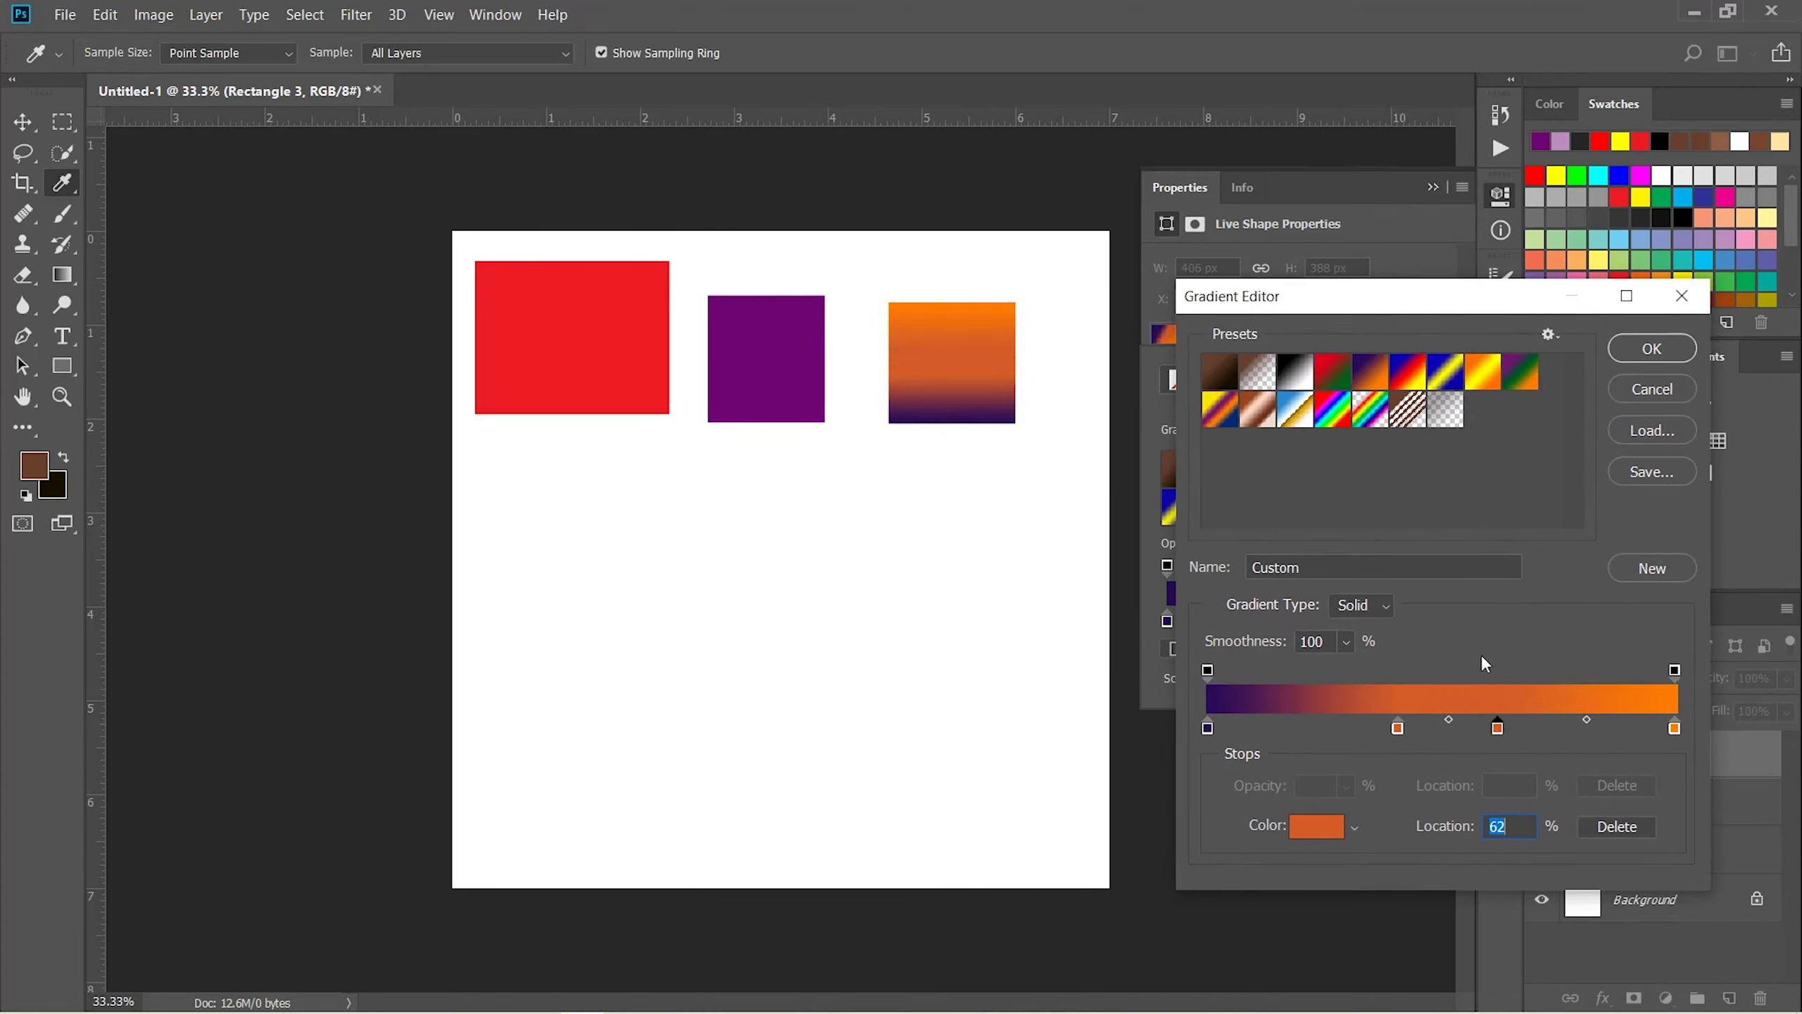
click(1320, 827)
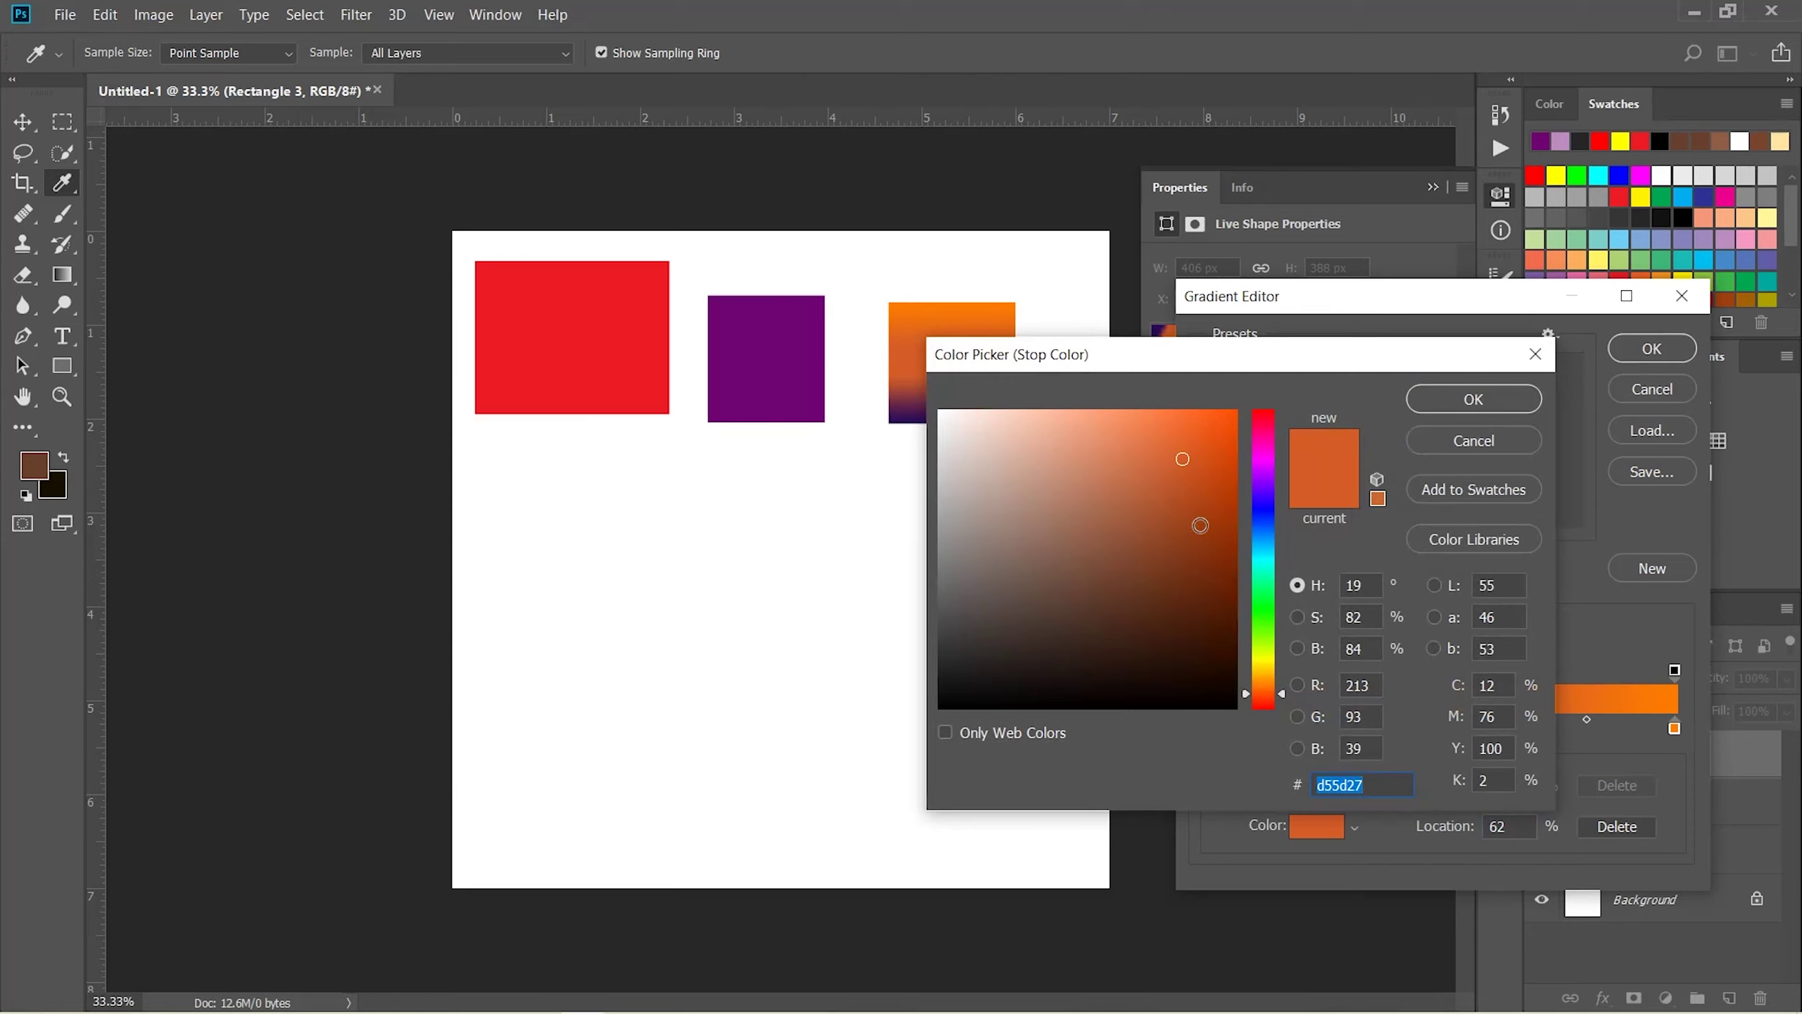
drag(1198, 528, 1223, 612)
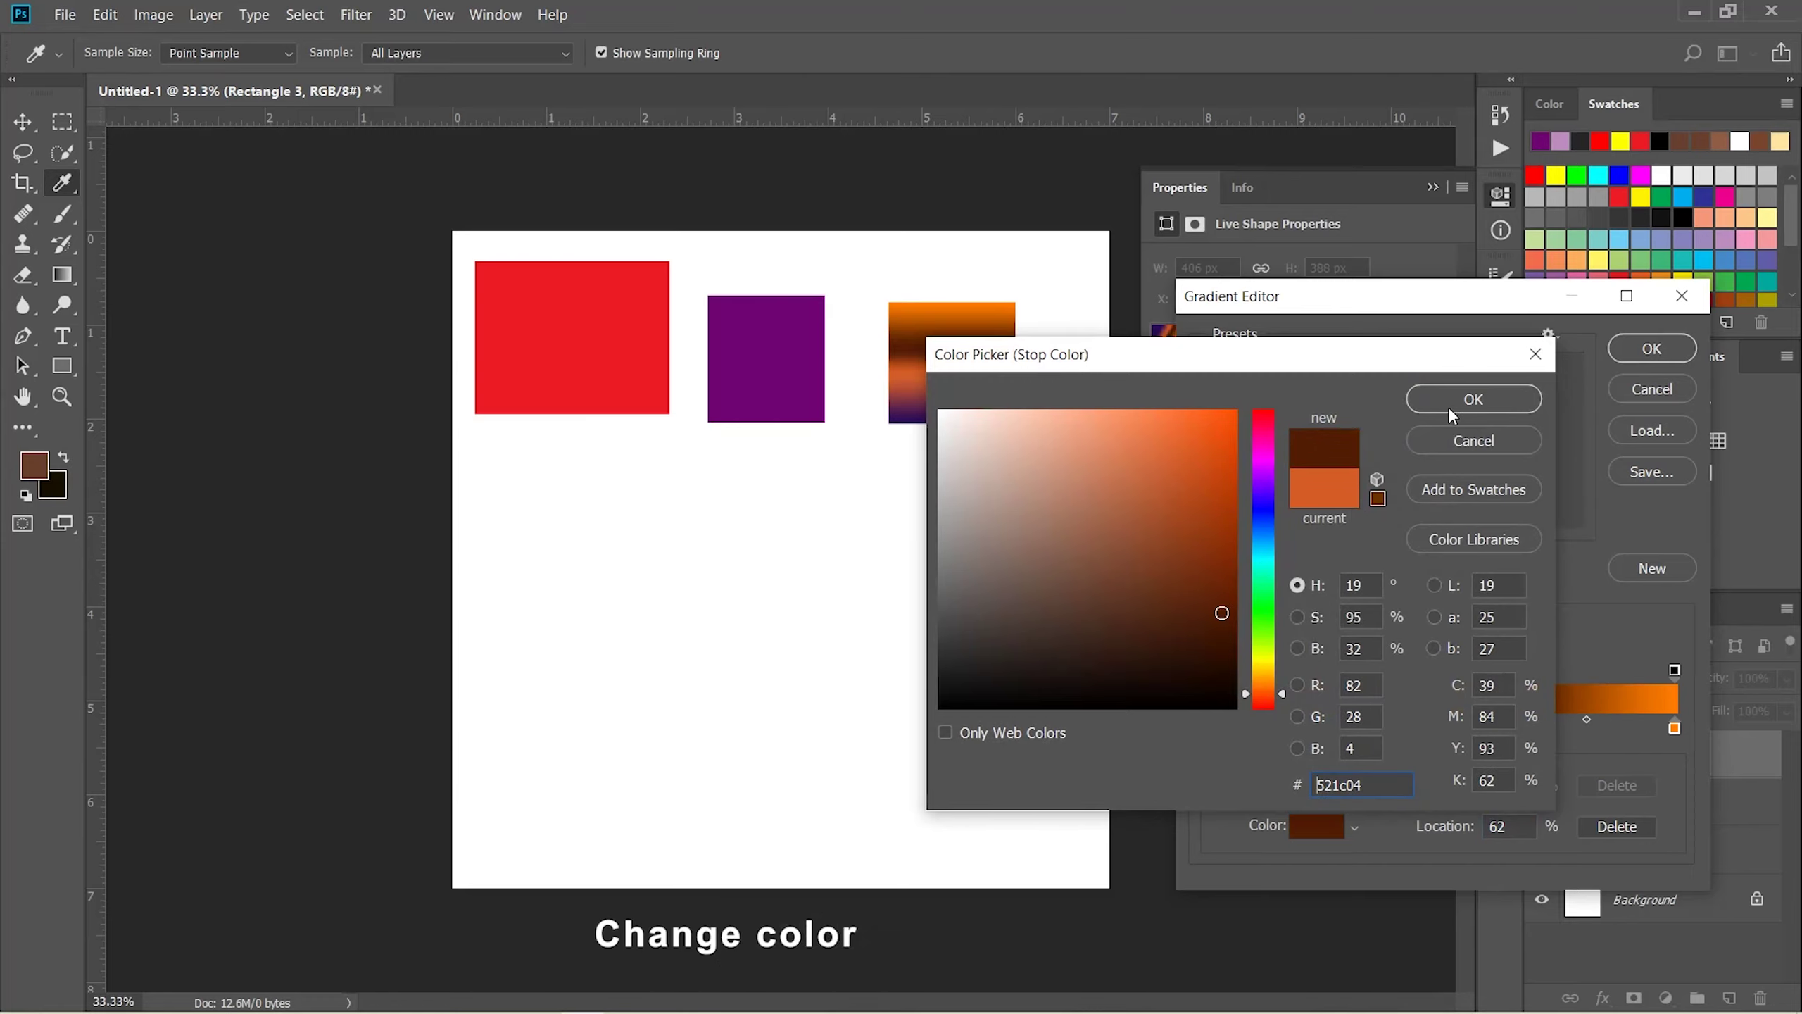
click(1449, 407)
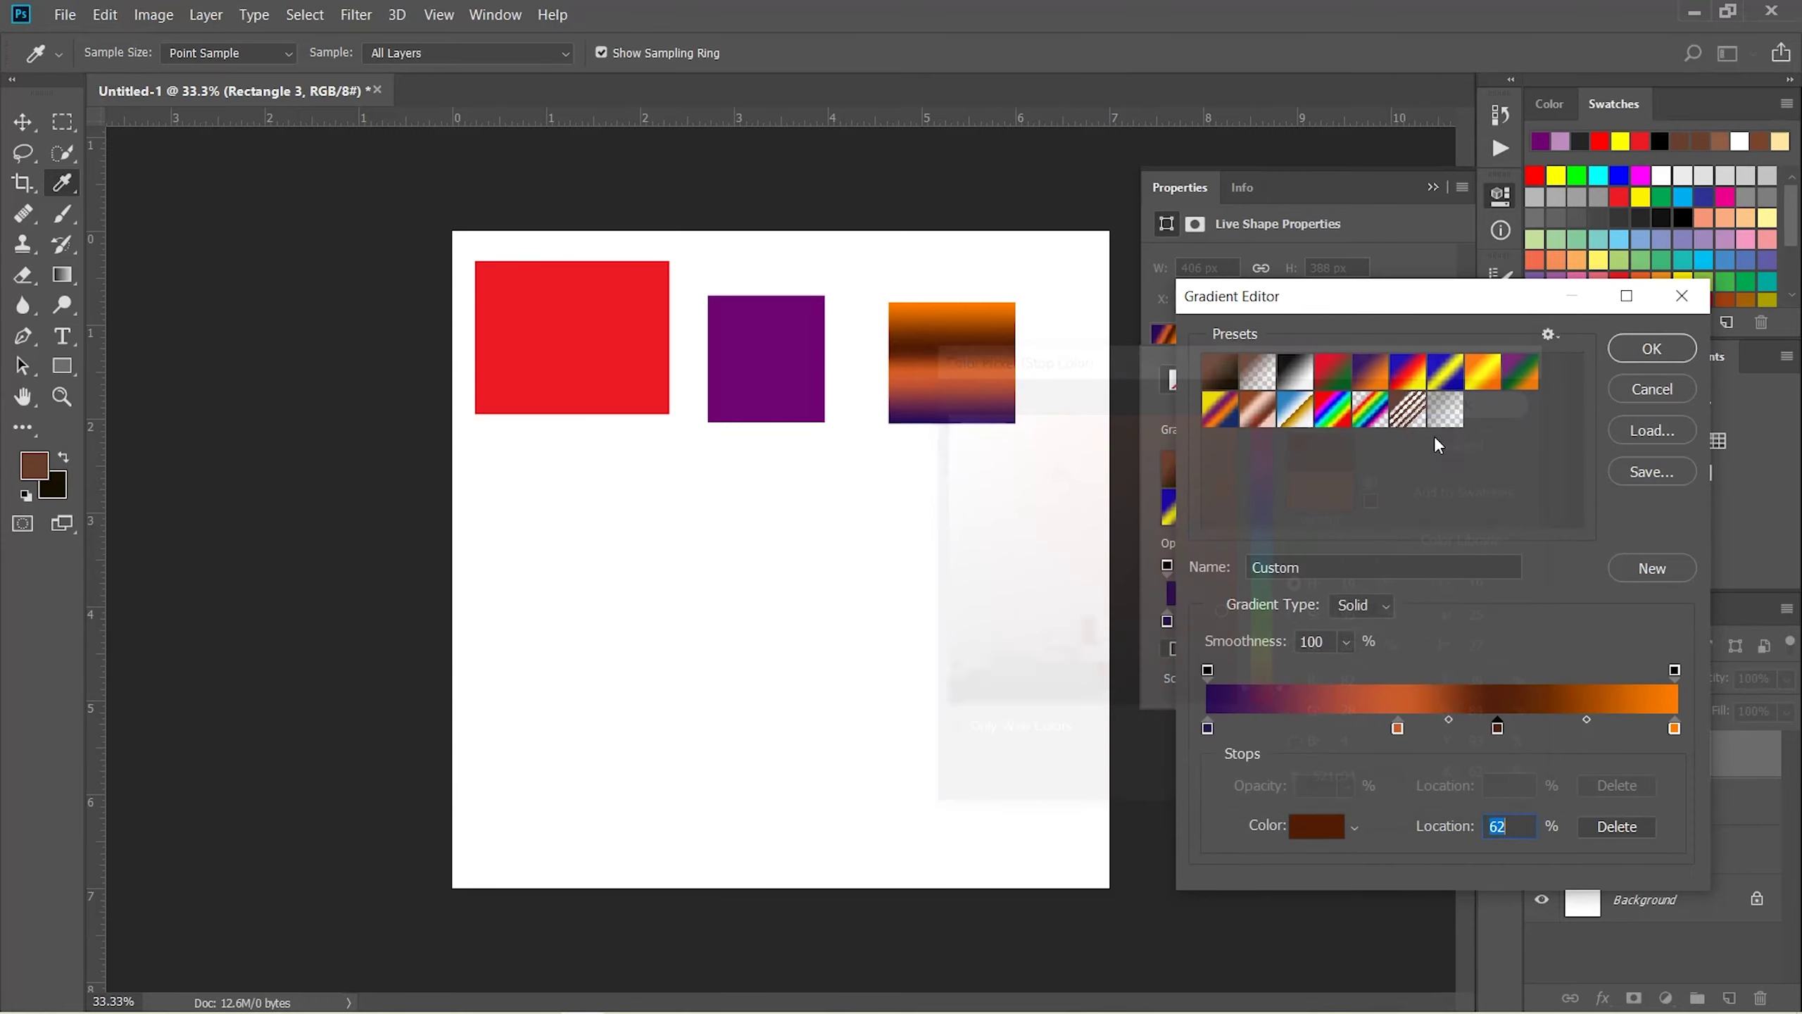
click(1606, 729)
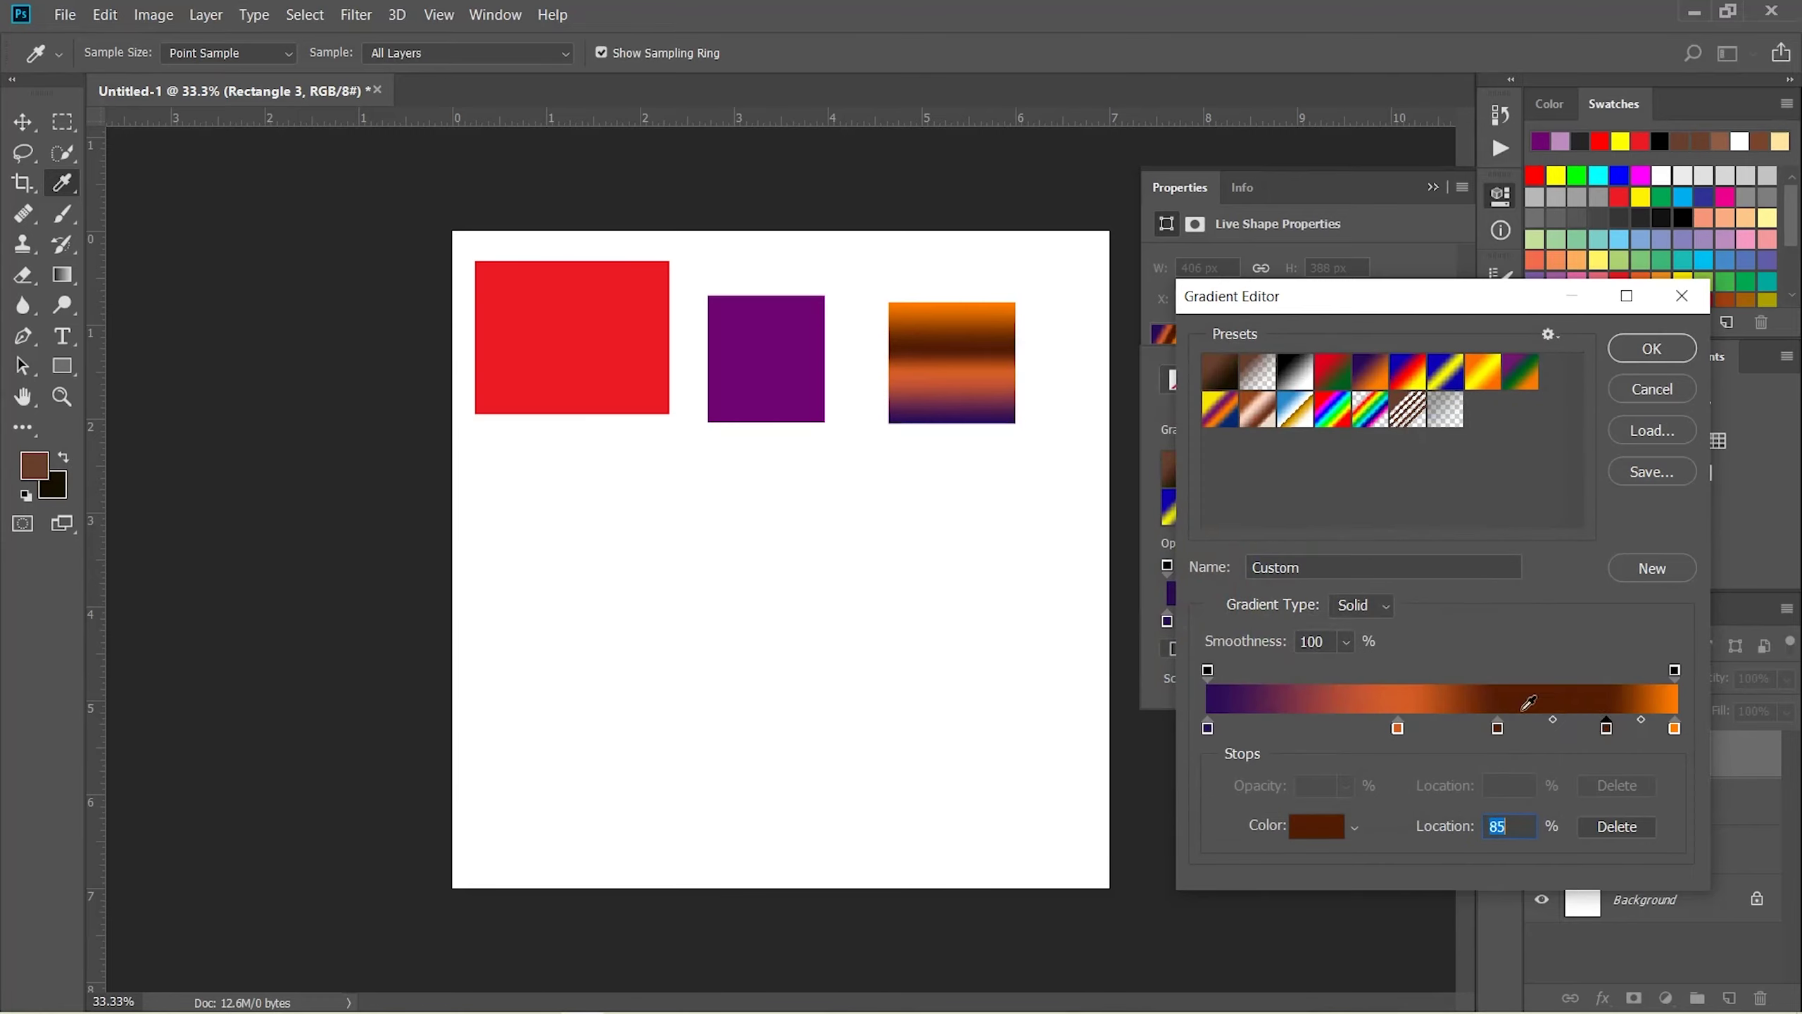
click(1335, 823)
drag(1270, 674, 1271, 662)
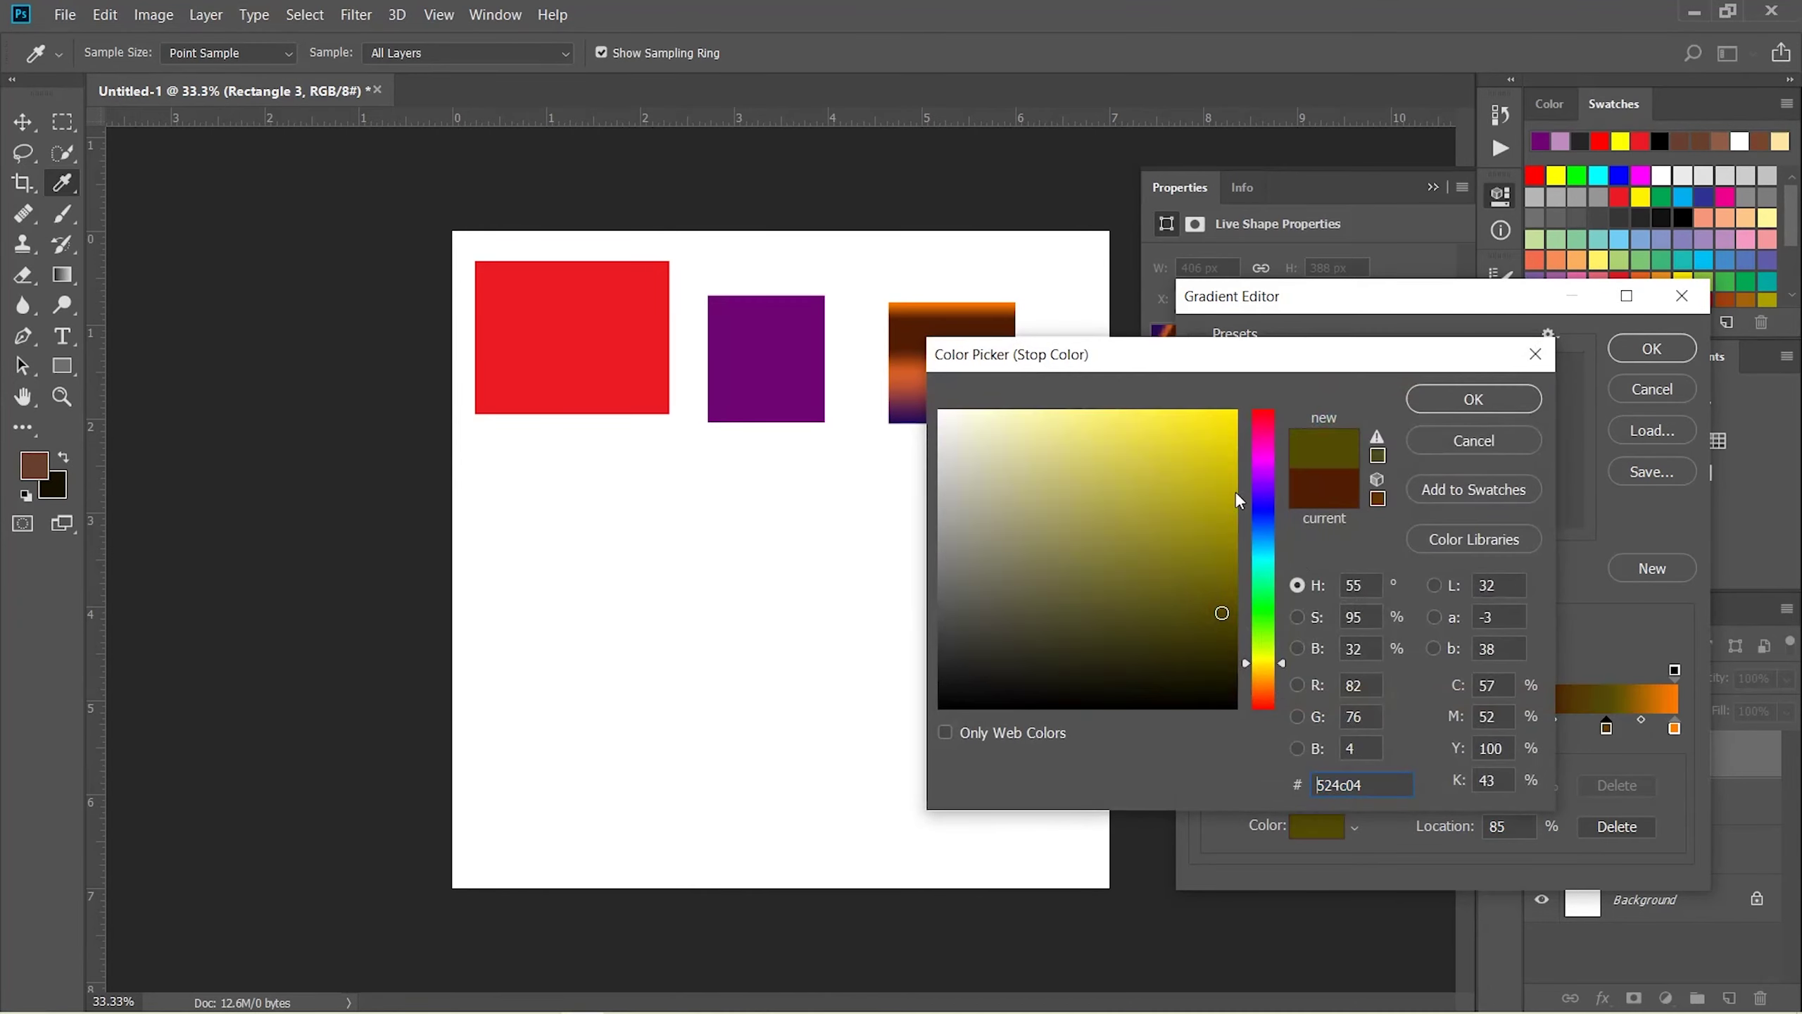
drag(1239, 501, 1237, 411)
click(1443, 408)
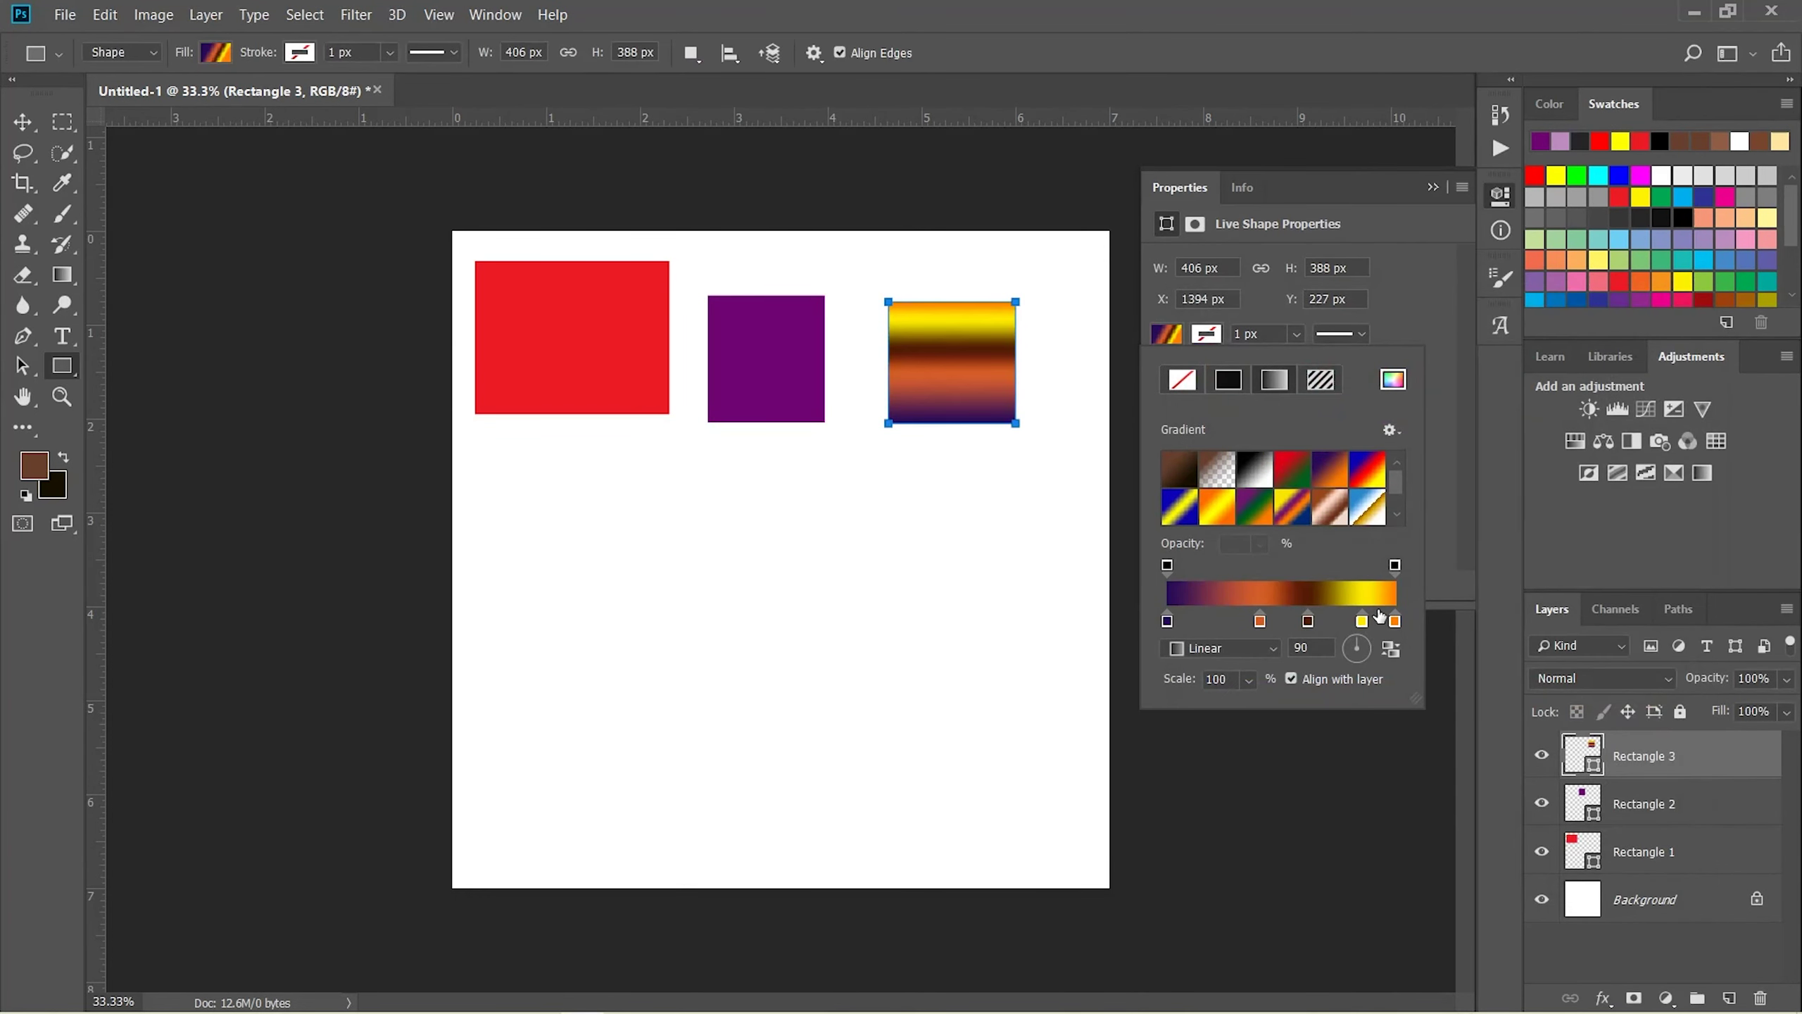
Try the Radial, Angle, Reflected and Diamond gradient styles, then settle on Linear
click(1256, 652)
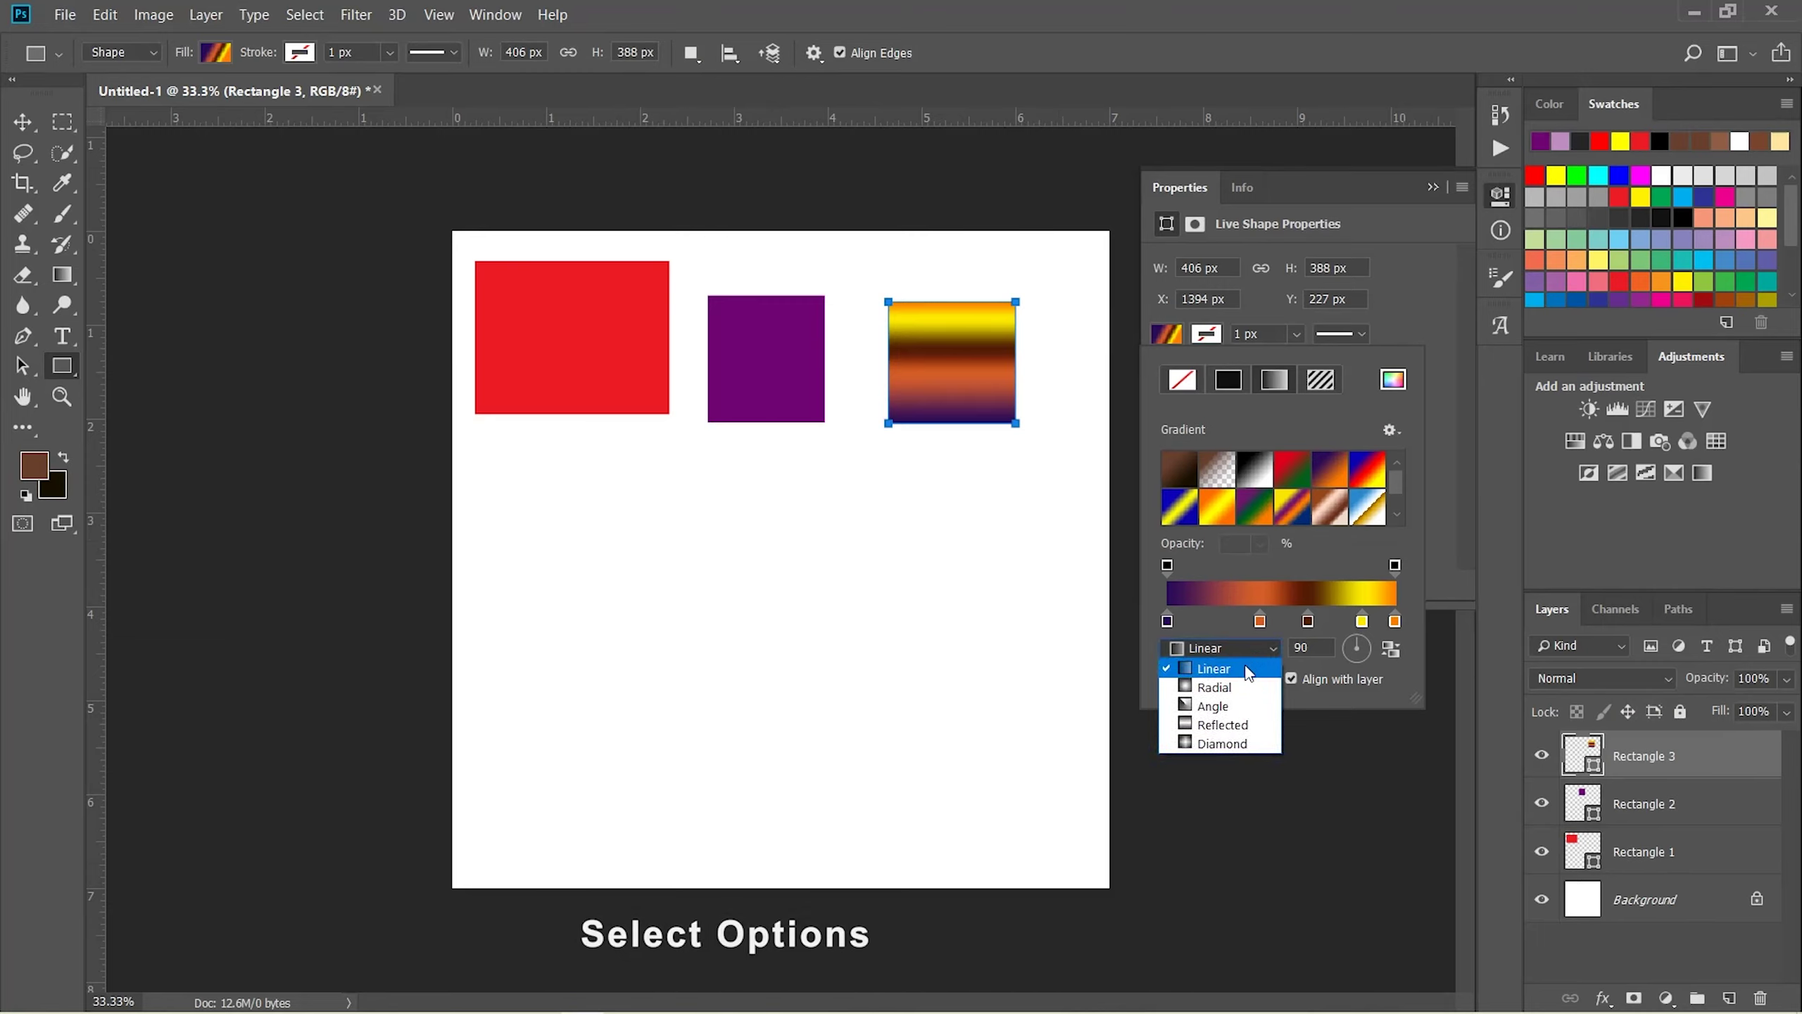
click(1231, 687)
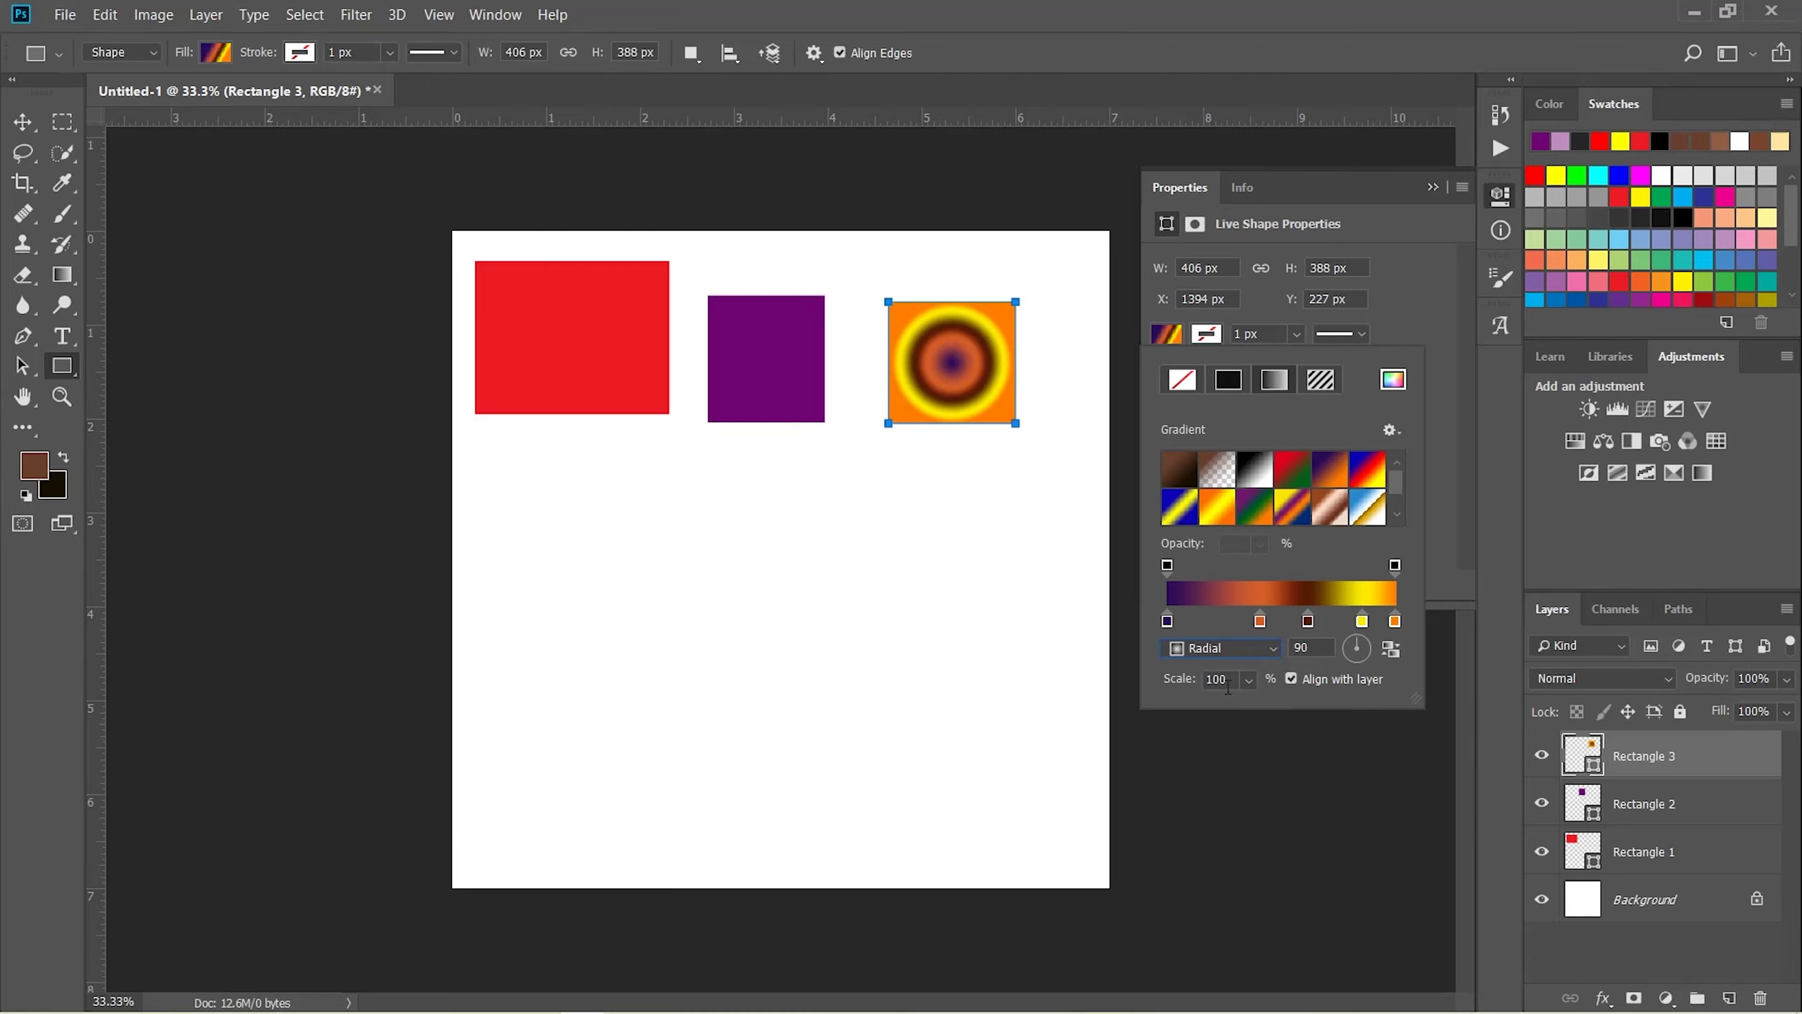
click(1250, 648)
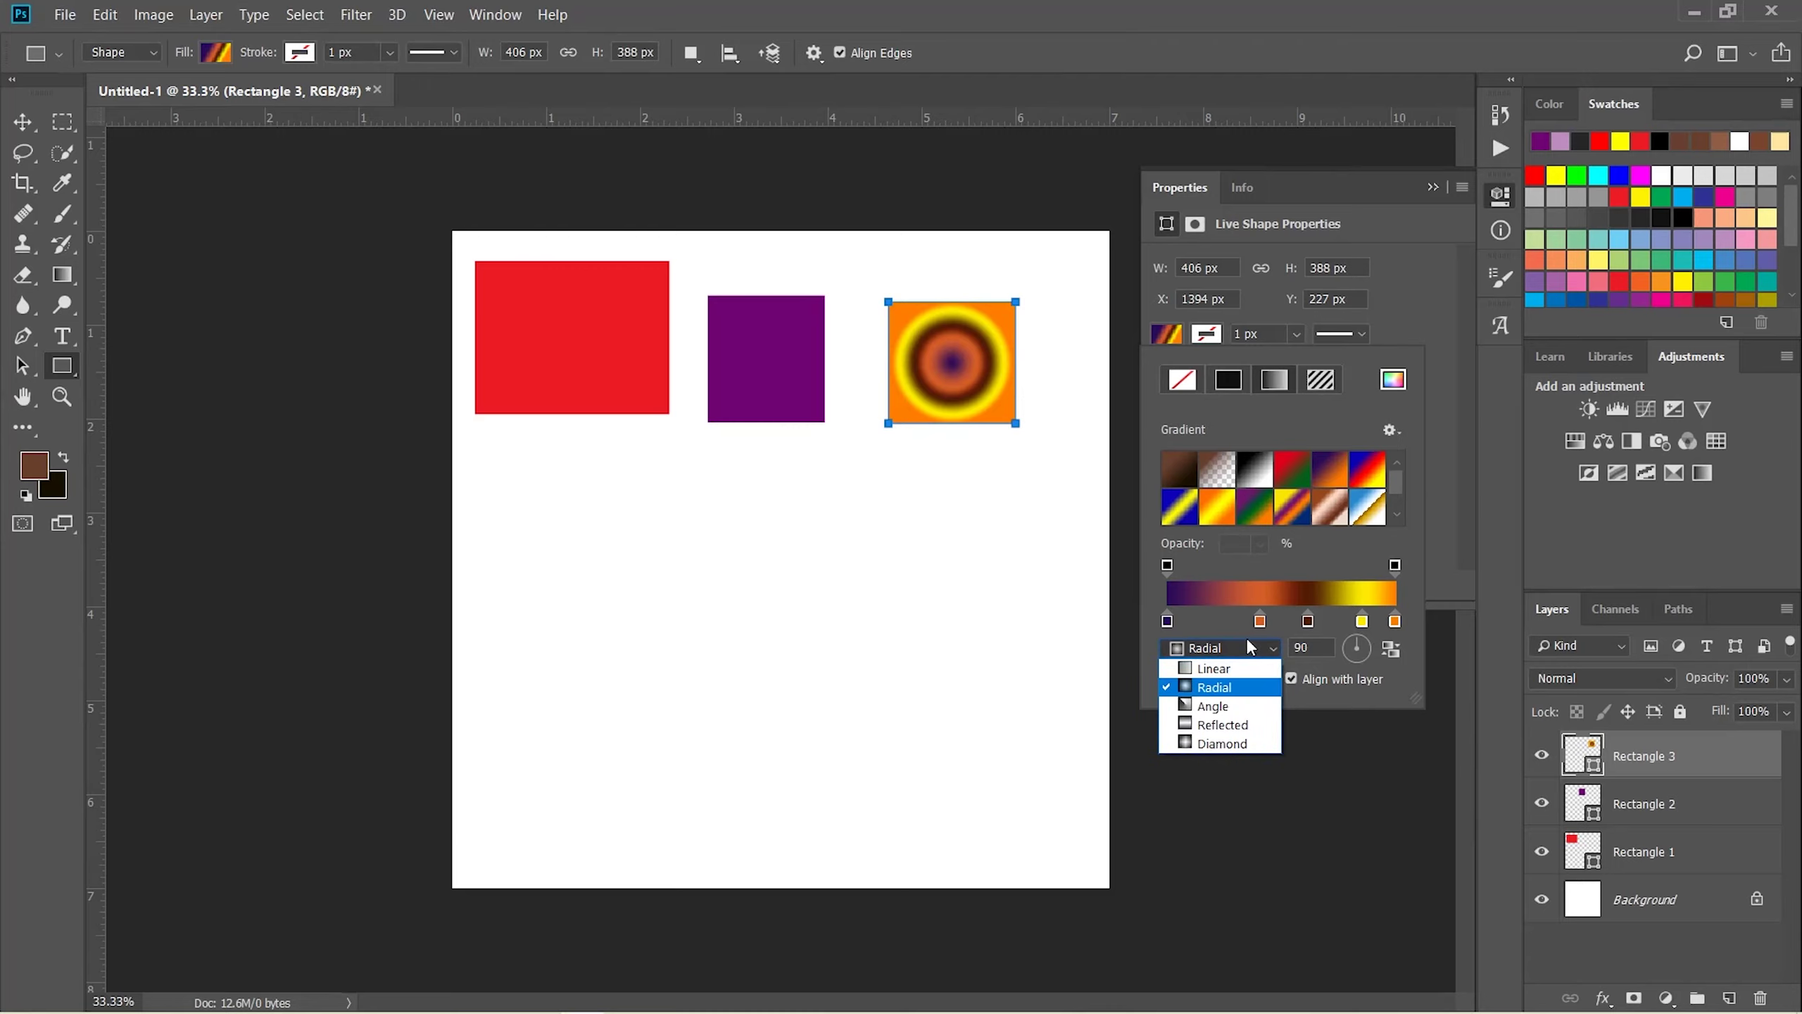
click(1231, 710)
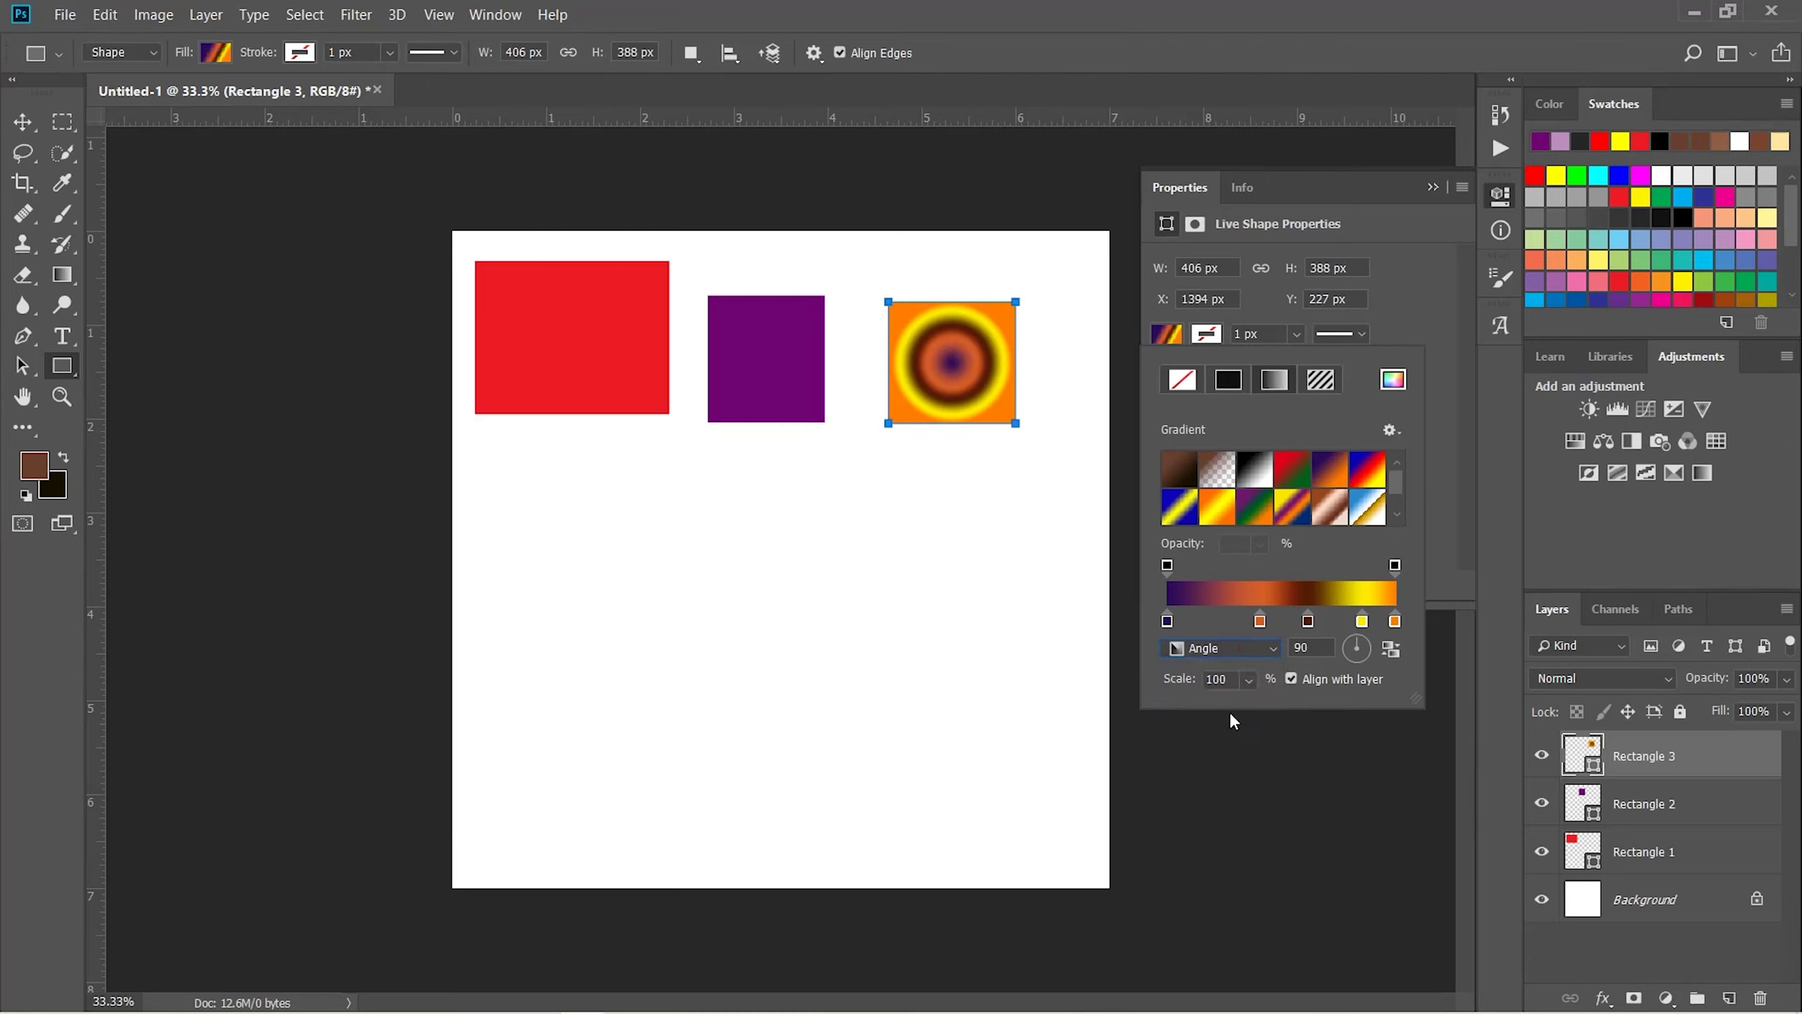
click(1247, 649)
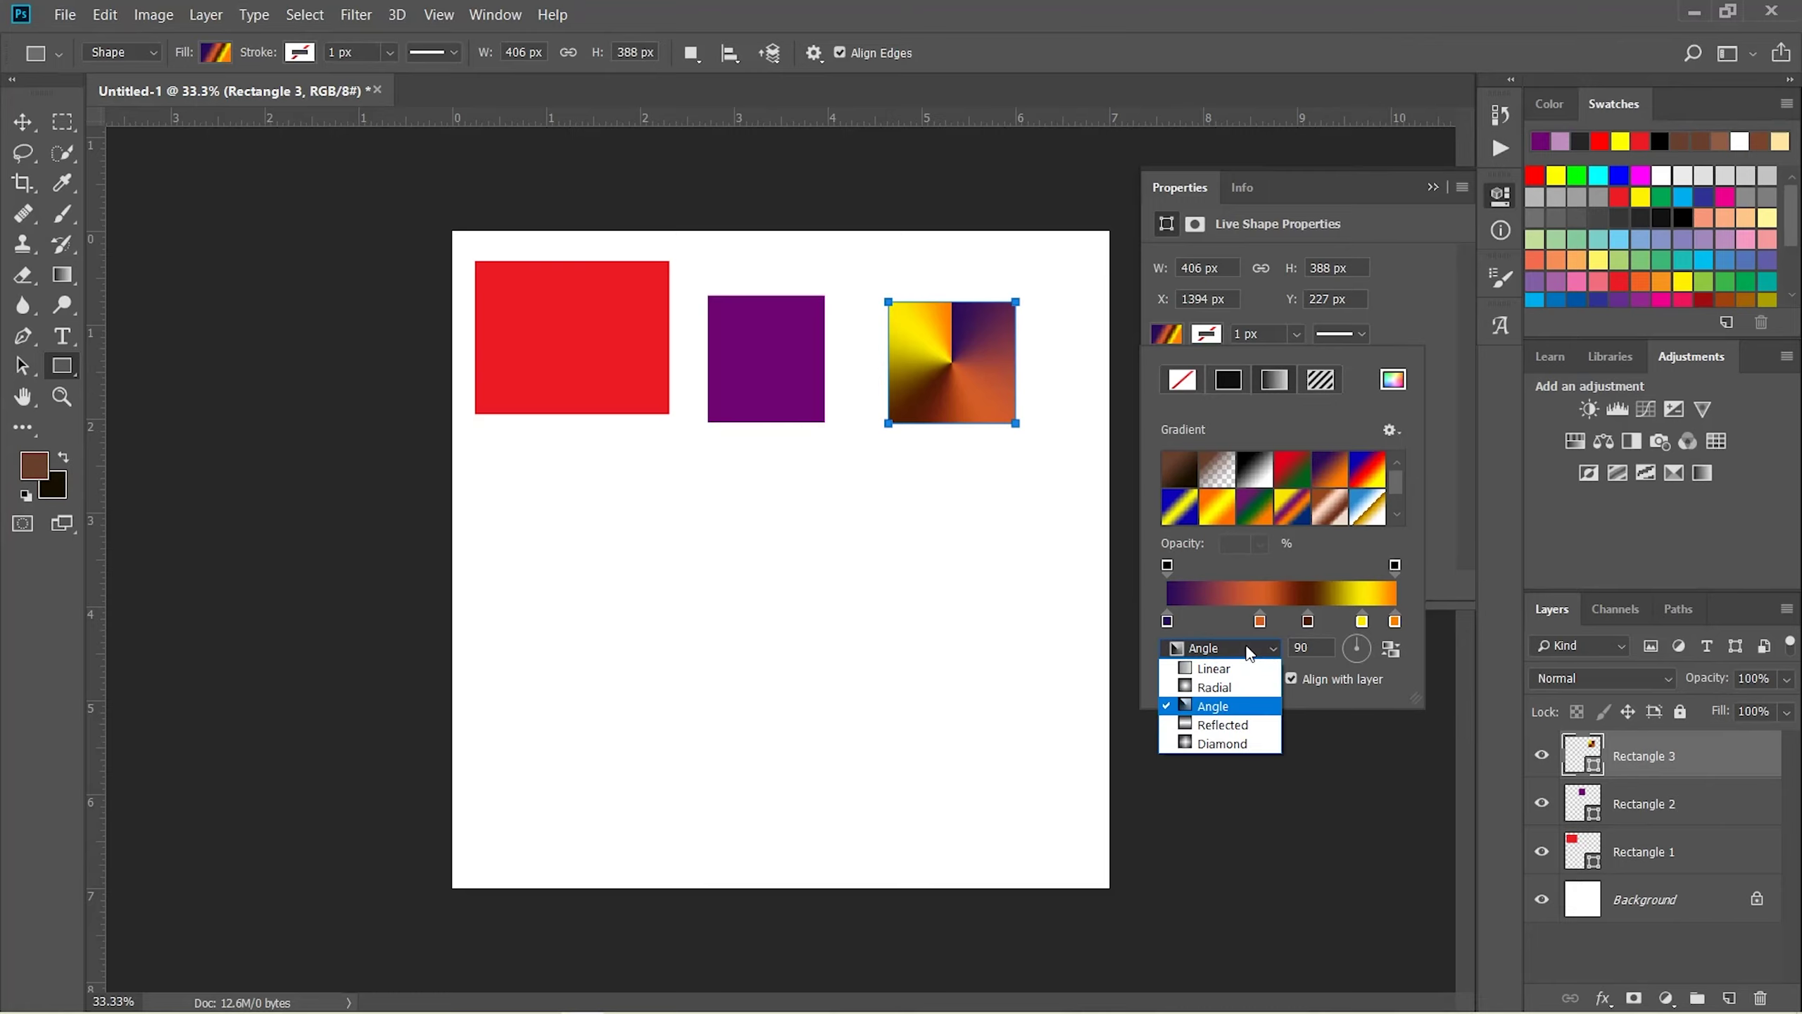
click(1219, 724)
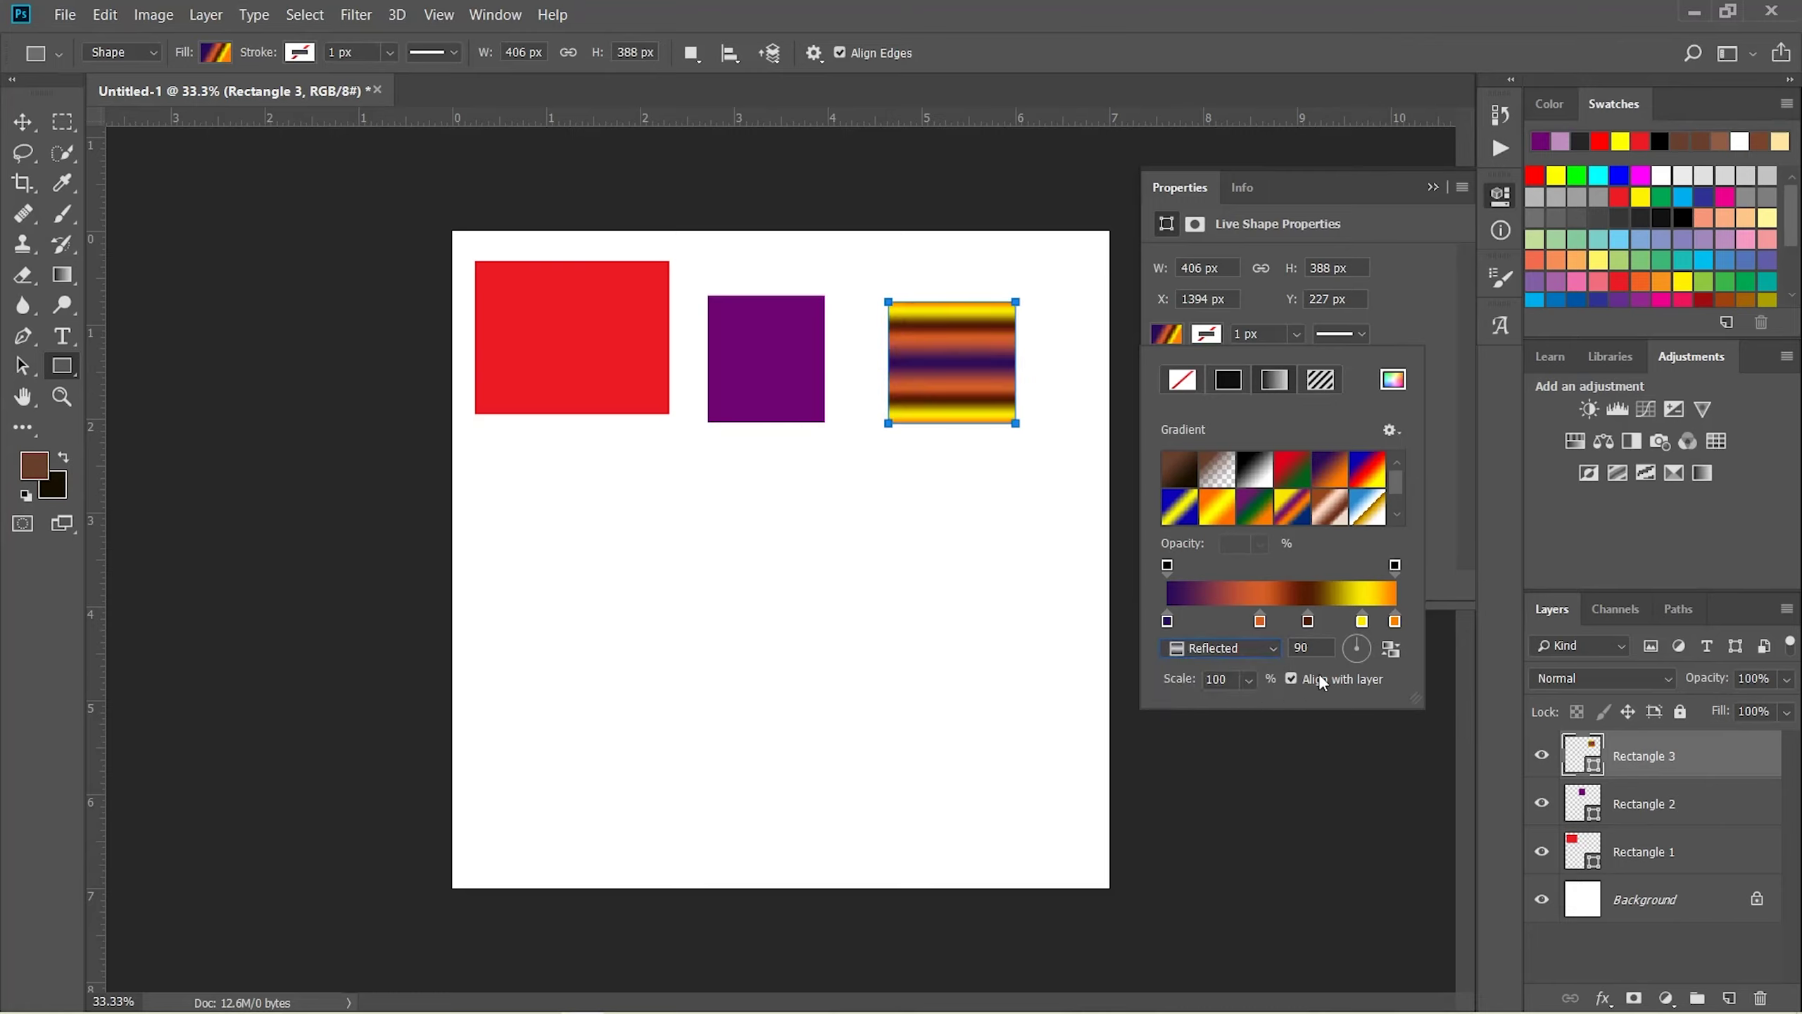
click(1242, 649)
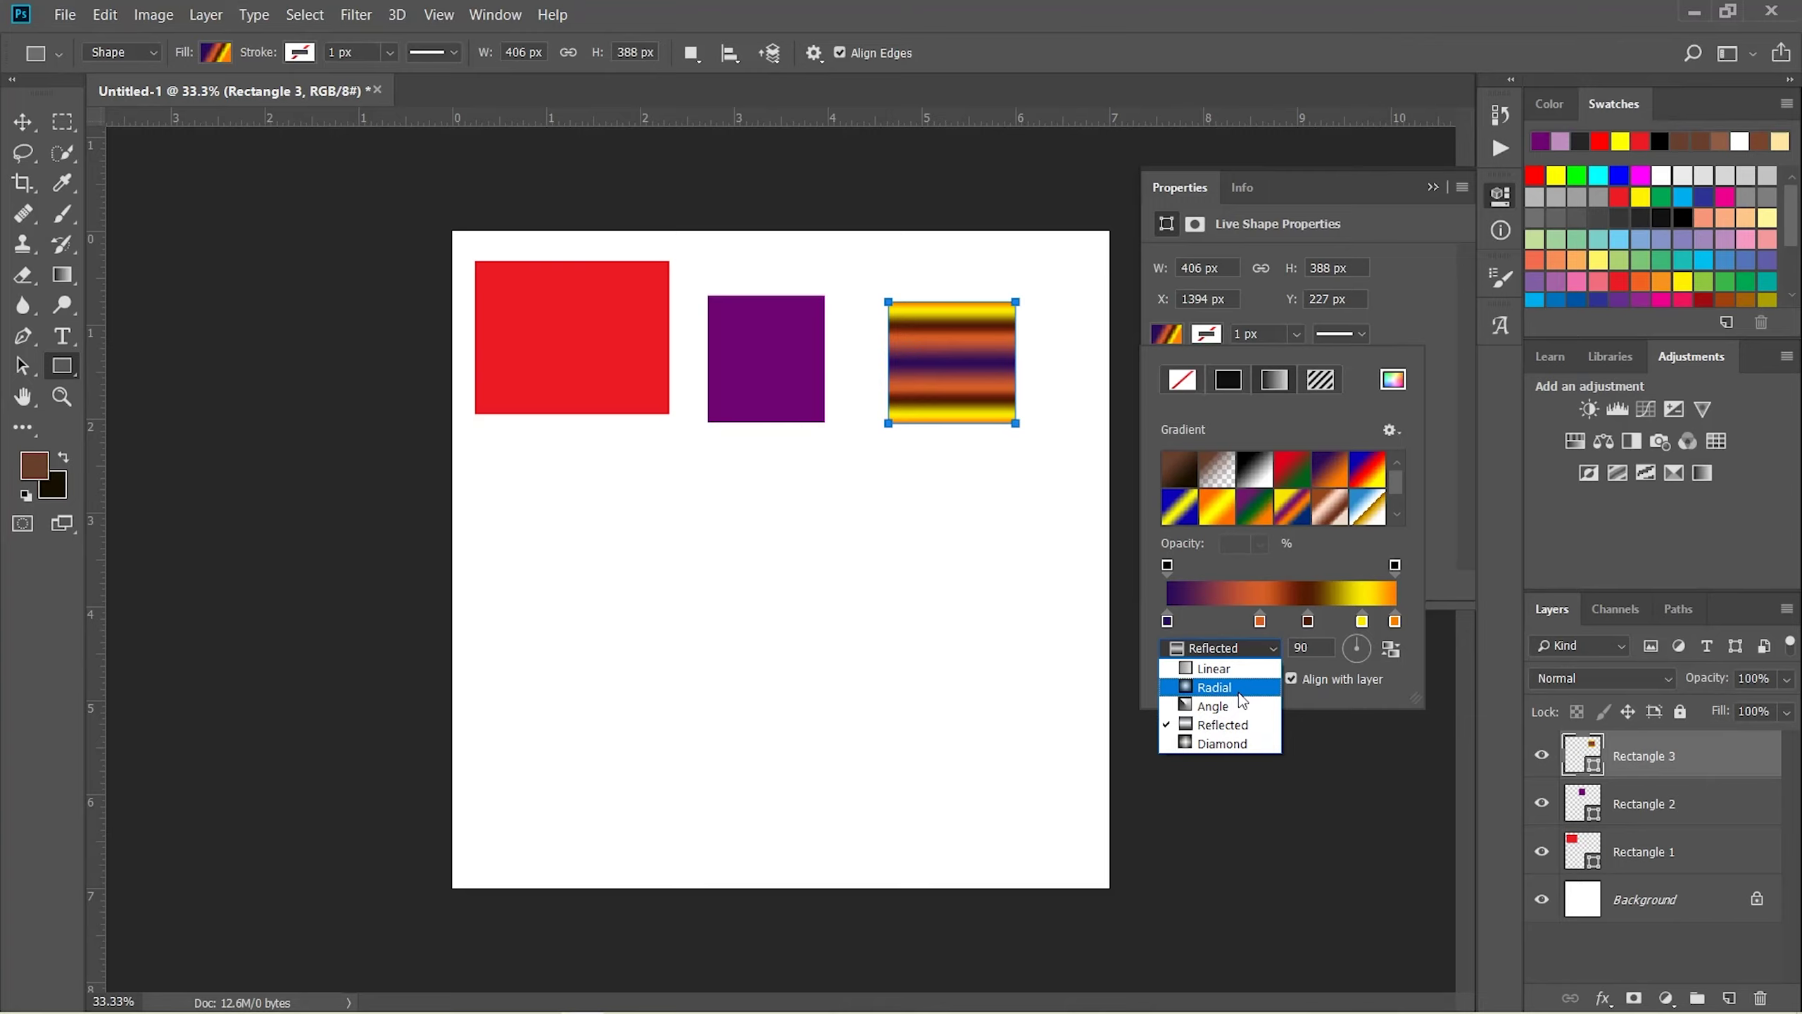
click(1236, 741)
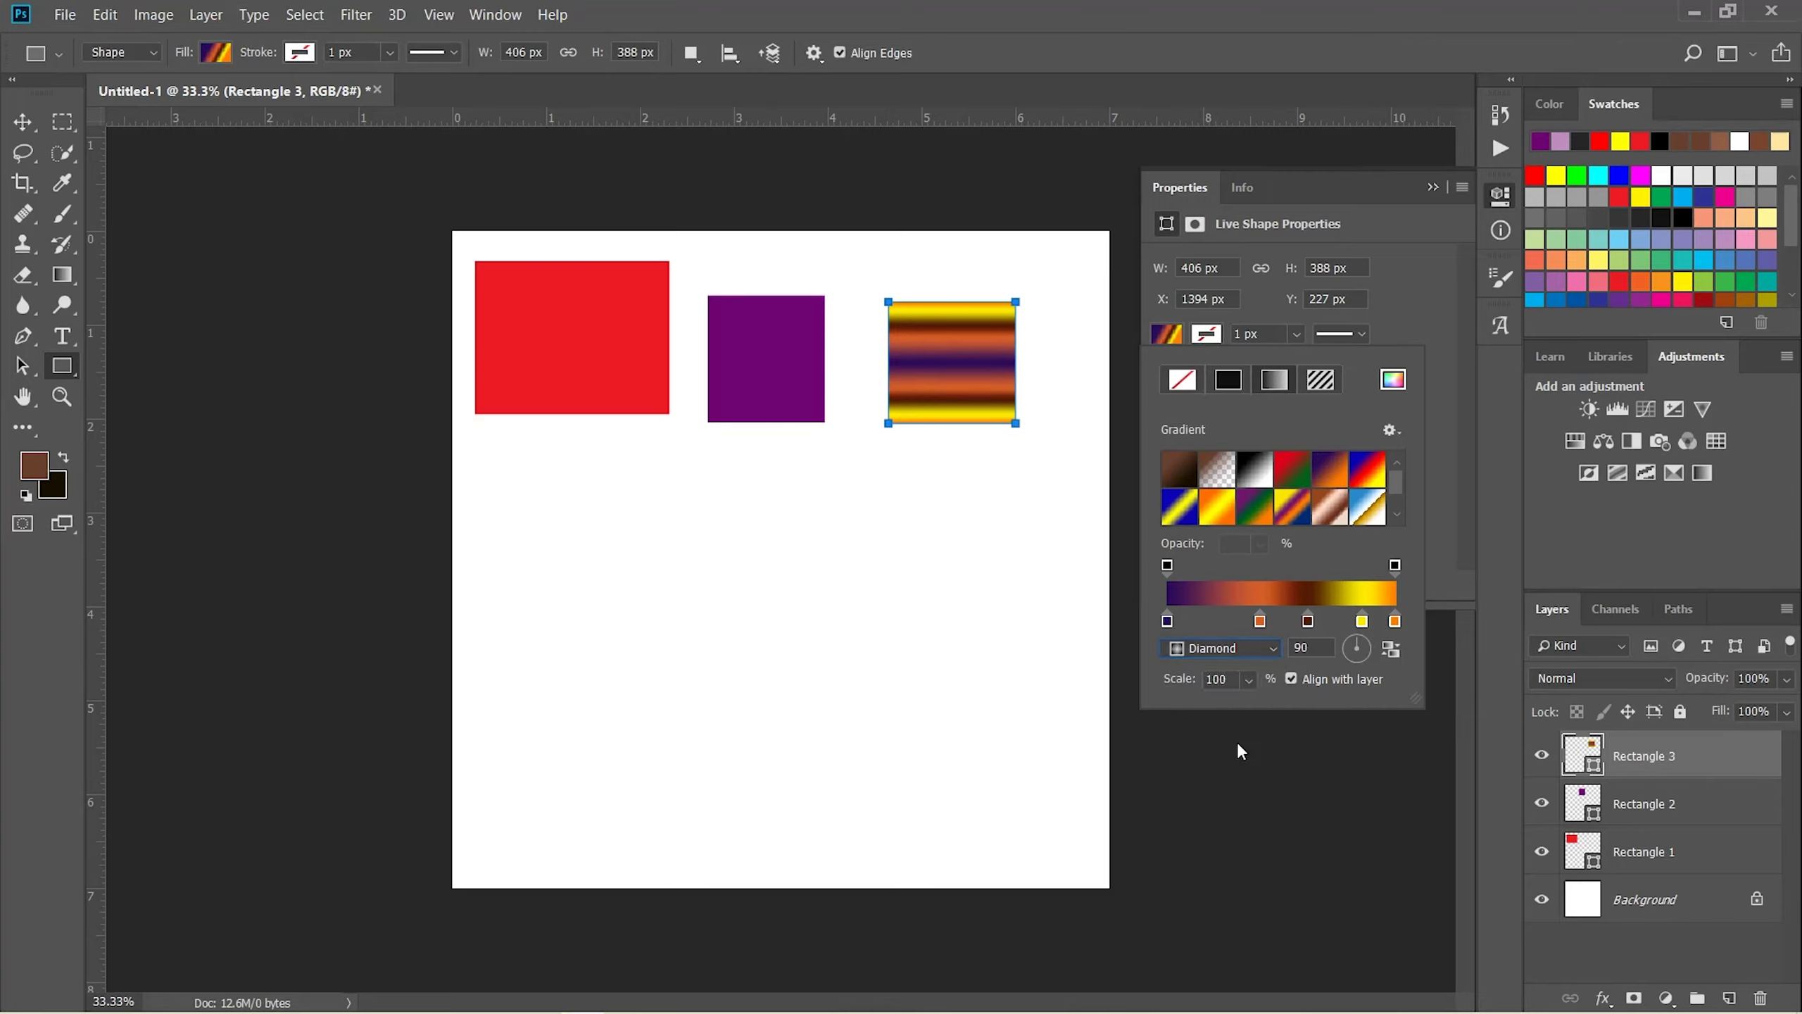
click(1258, 647)
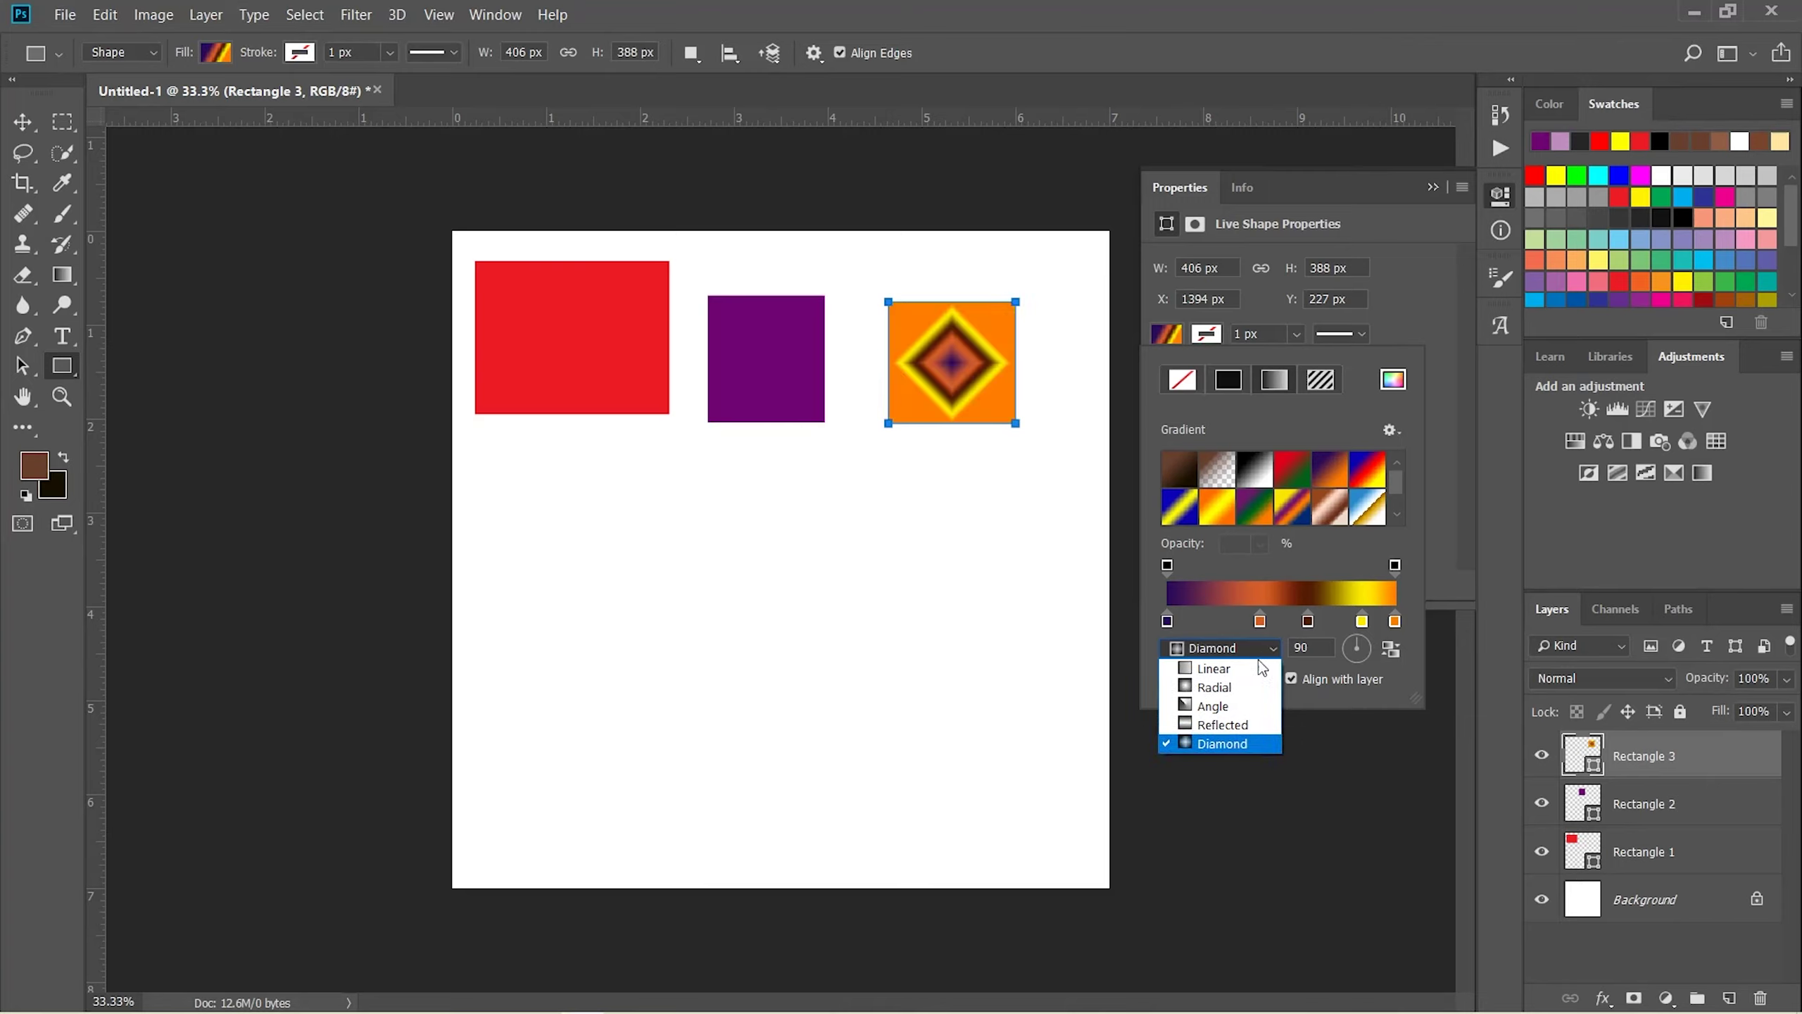
click(1231, 668)
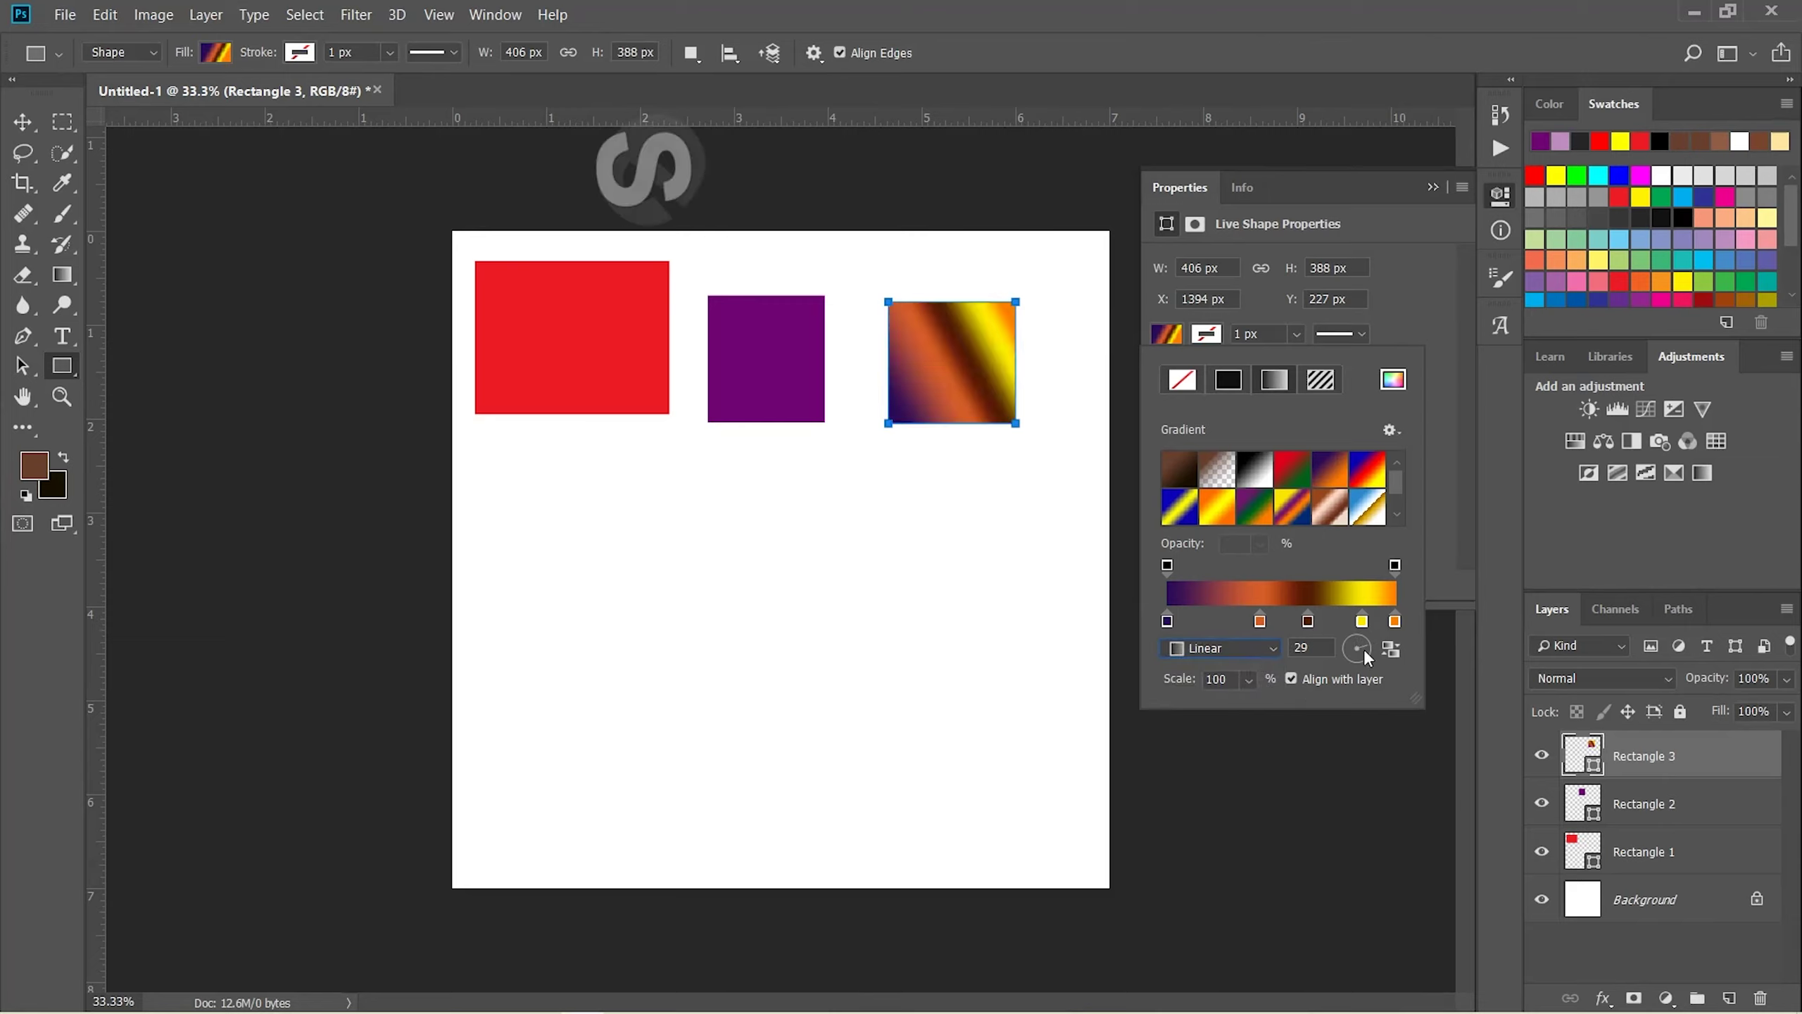
Set the gradient angle to about -86°, reverse it so yellow sits on top, and close Properties
drag(1364, 643, 1360, 654)
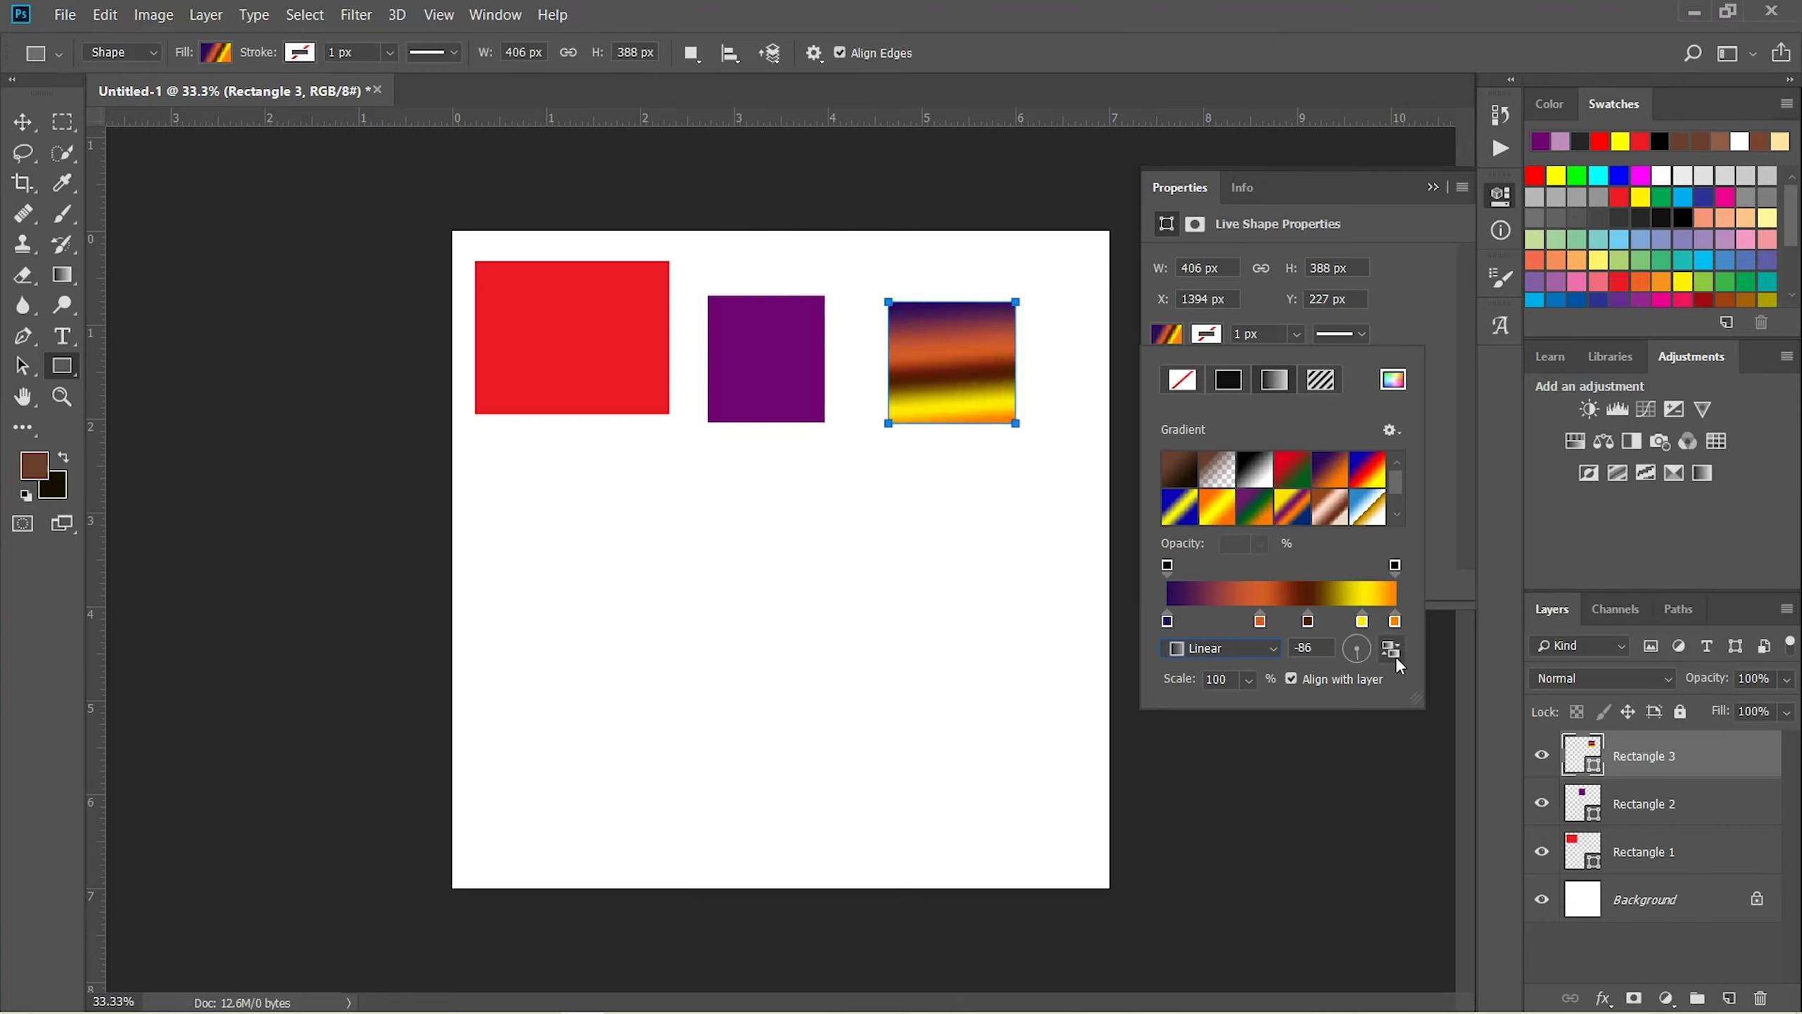
click(1391, 648)
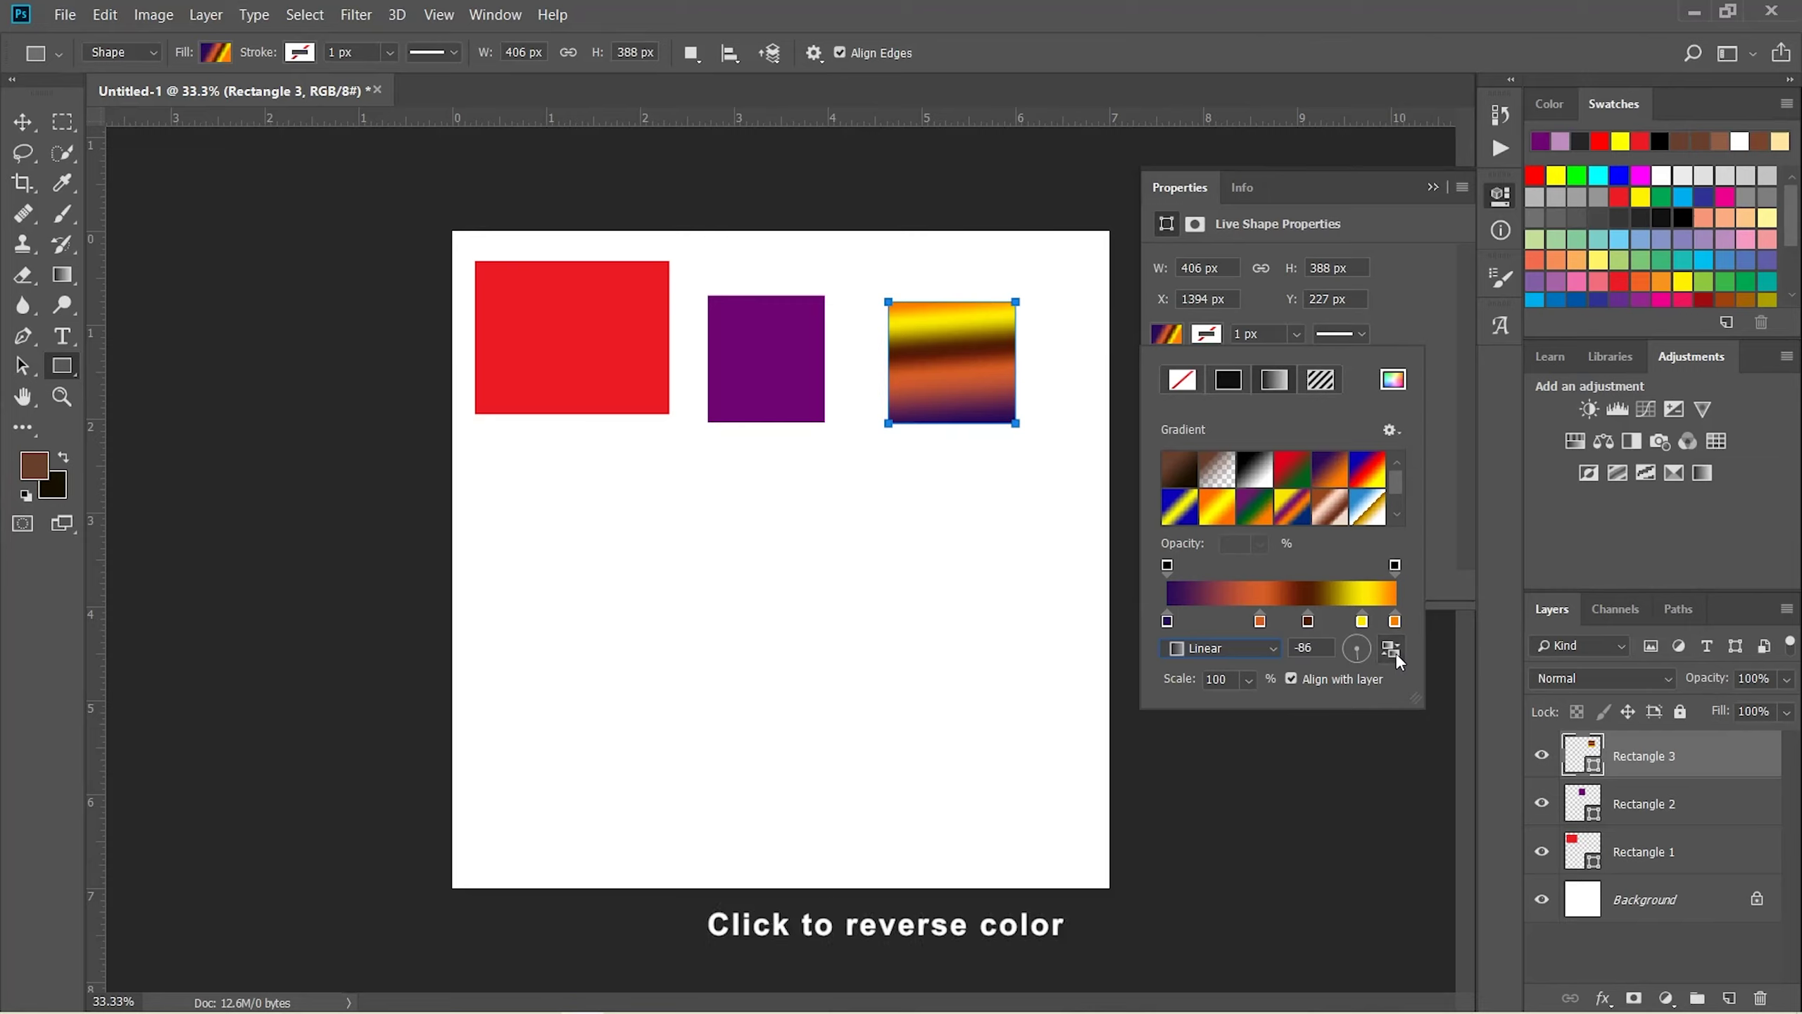
click(1391, 648)
click(1393, 650)
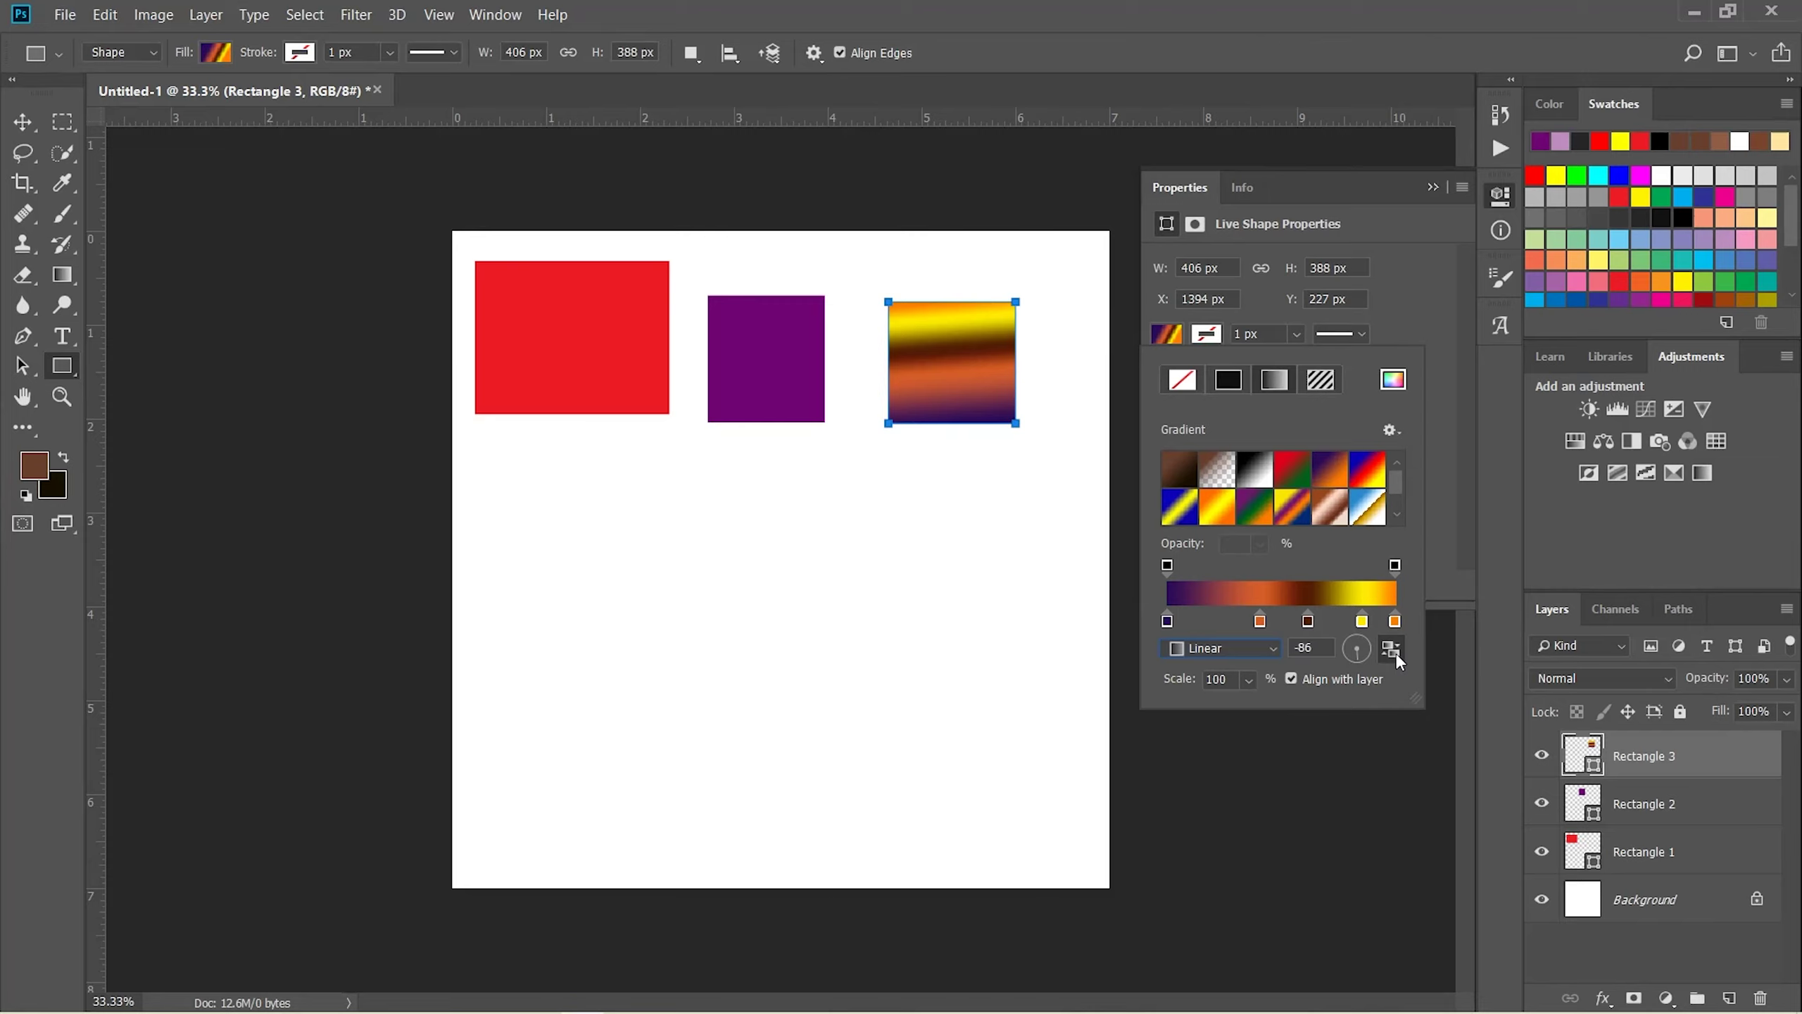
click(1392, 649)
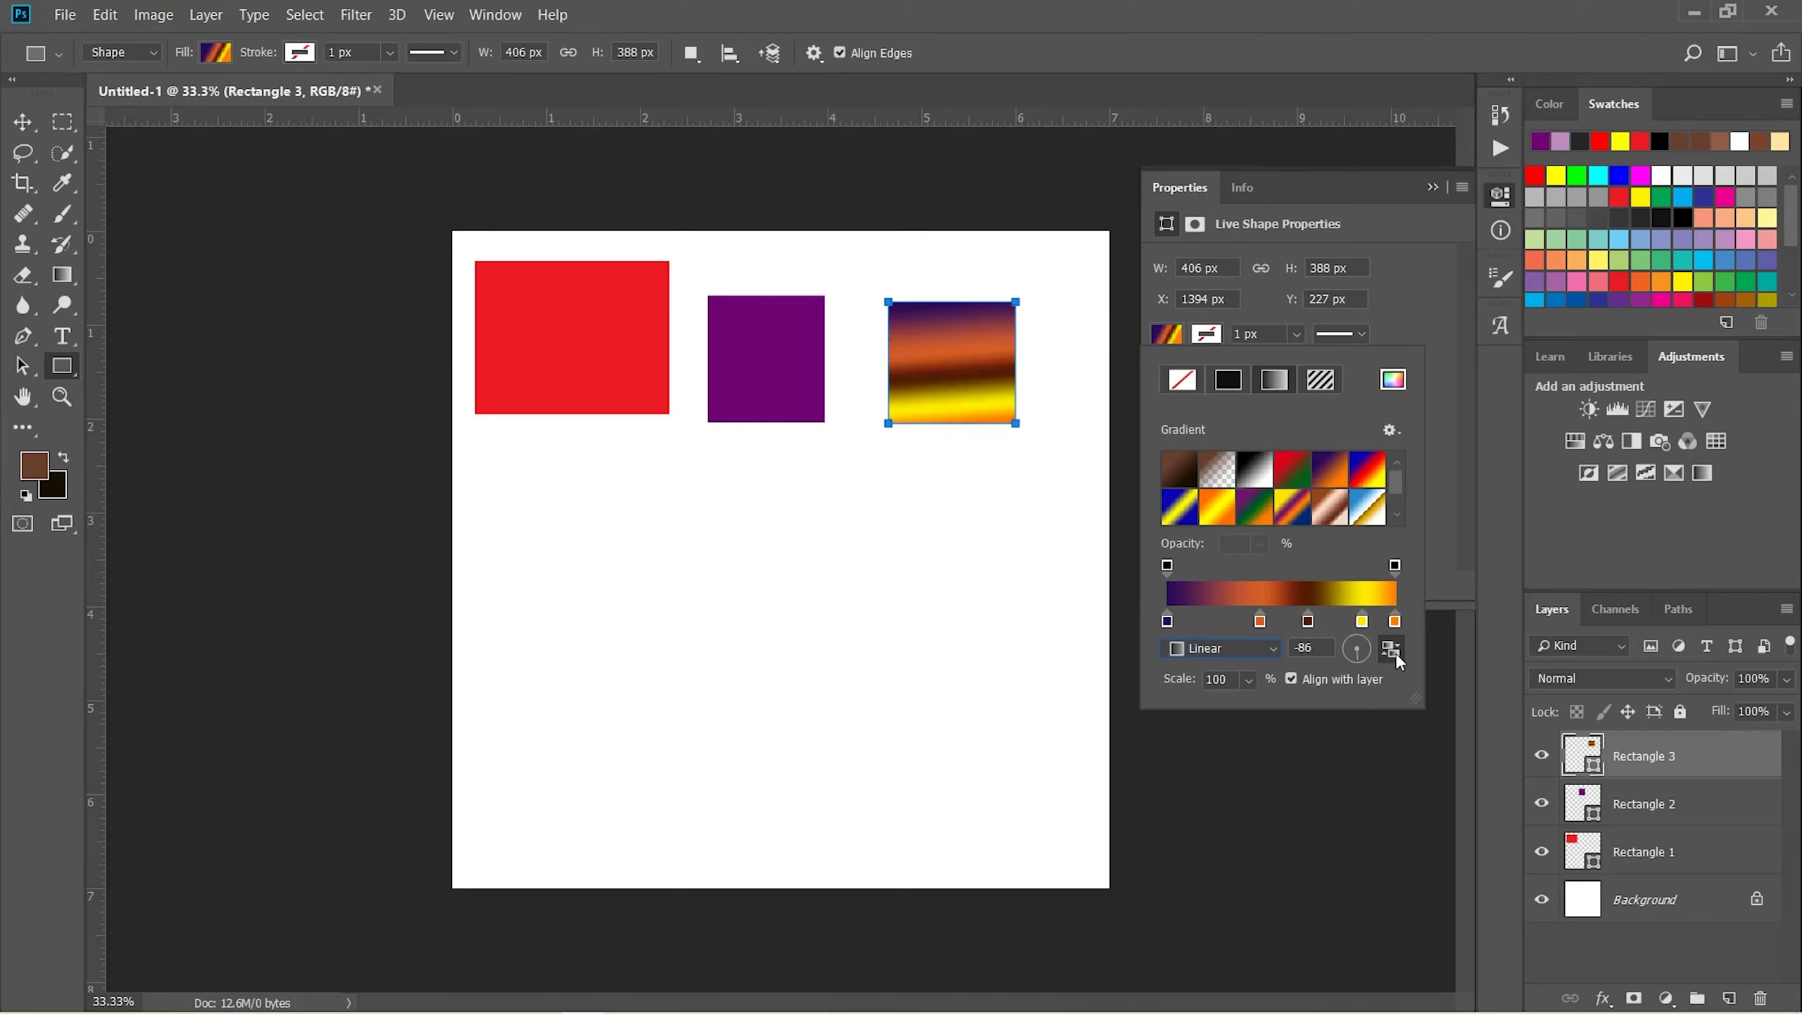
click(1392, 650)
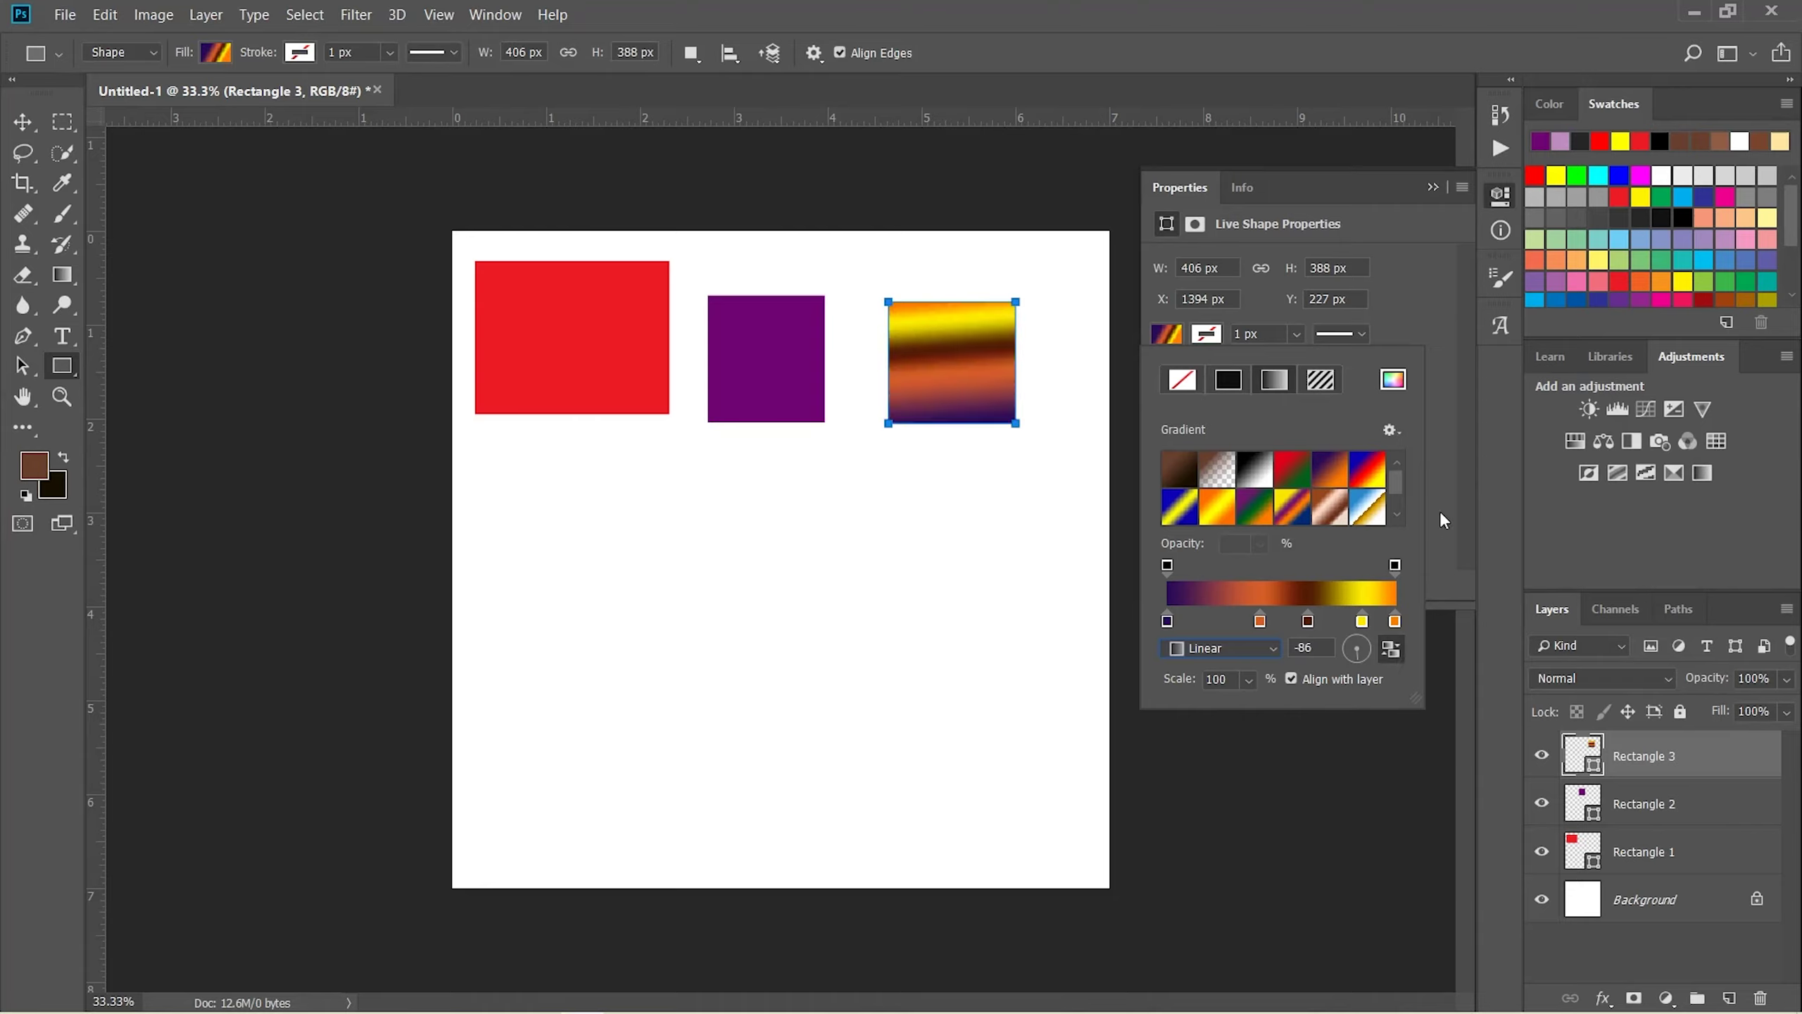
click(1498, 197)
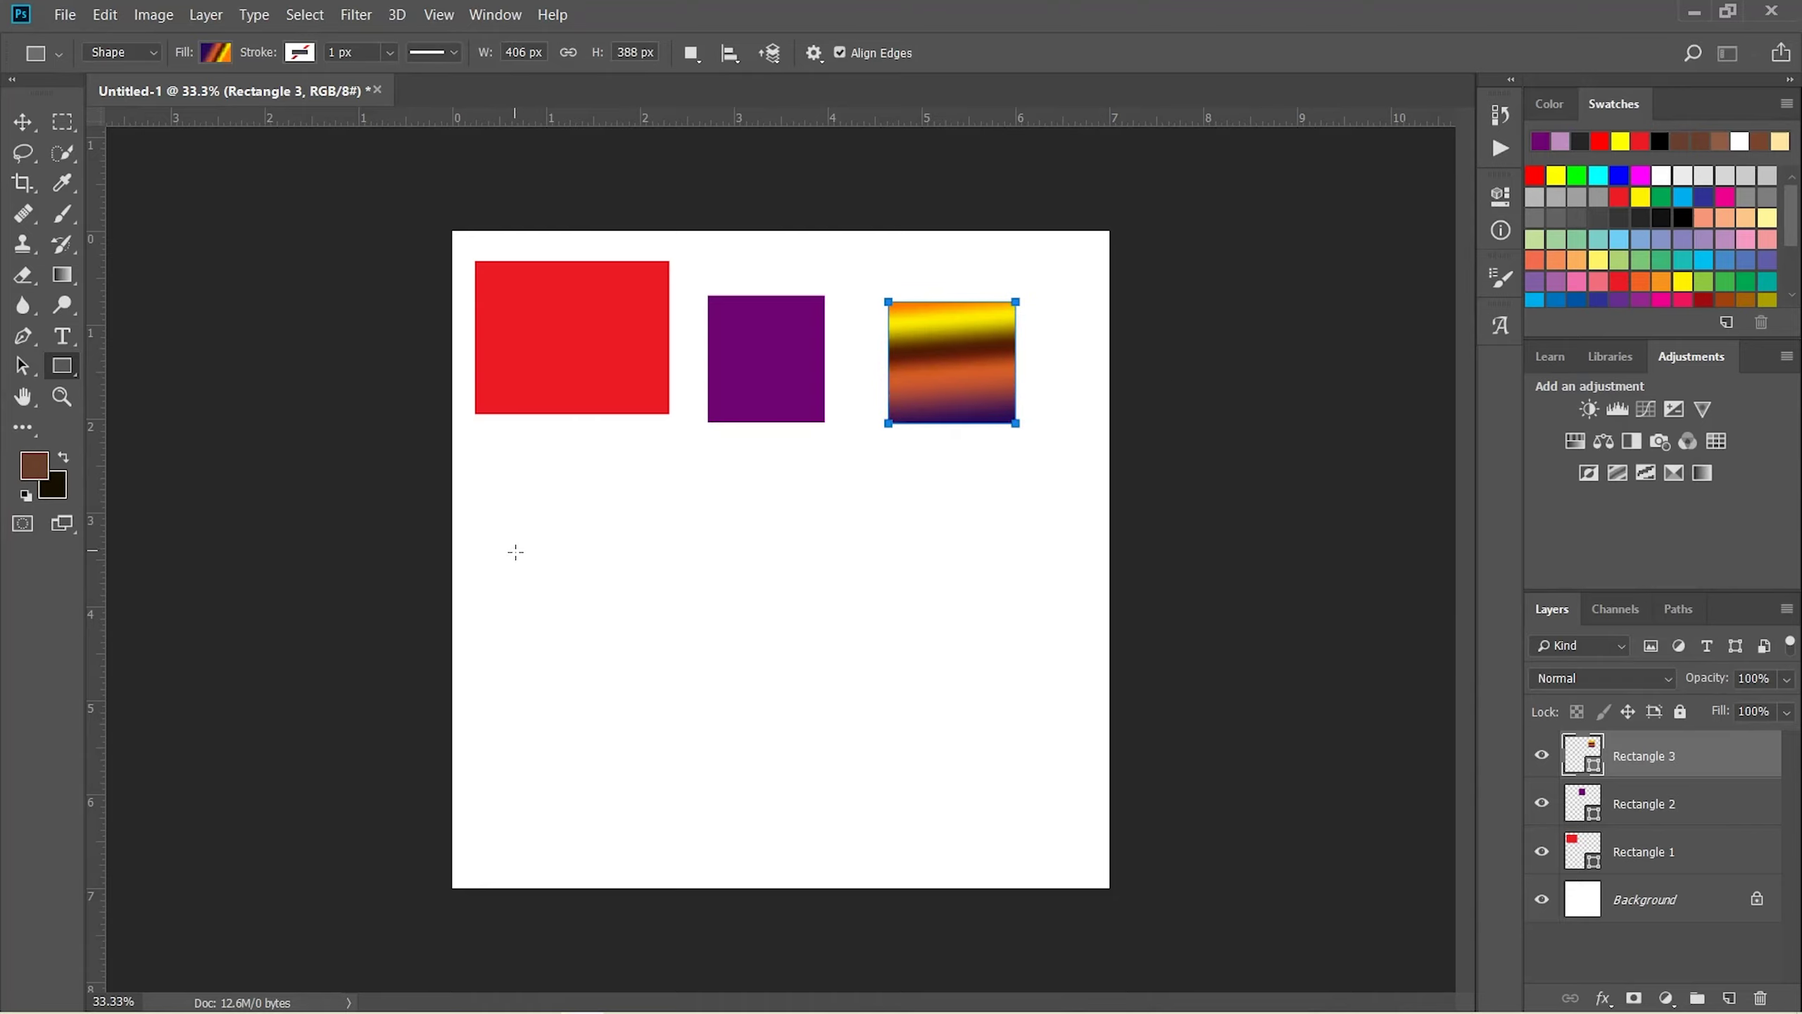
Draw Rectangle 4 below the red one and give it a solid light purple fill
drag(509, 508, 652, 663)
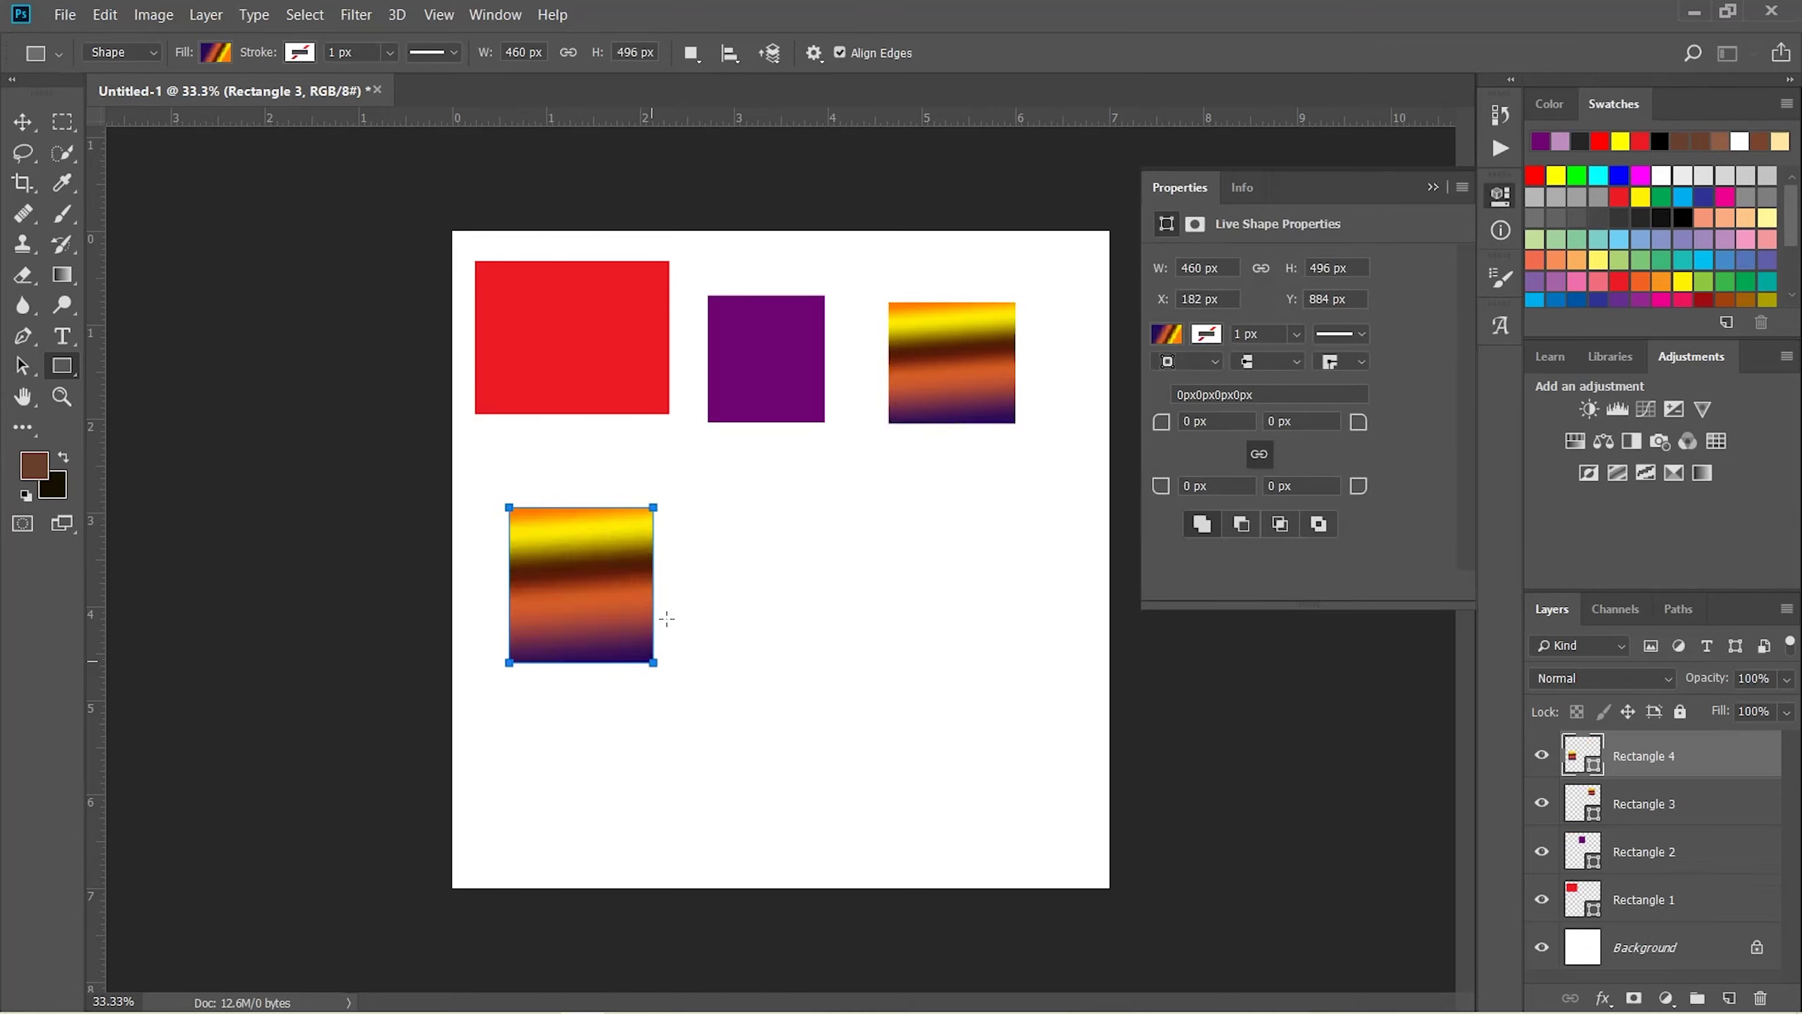
click(1162, 334)
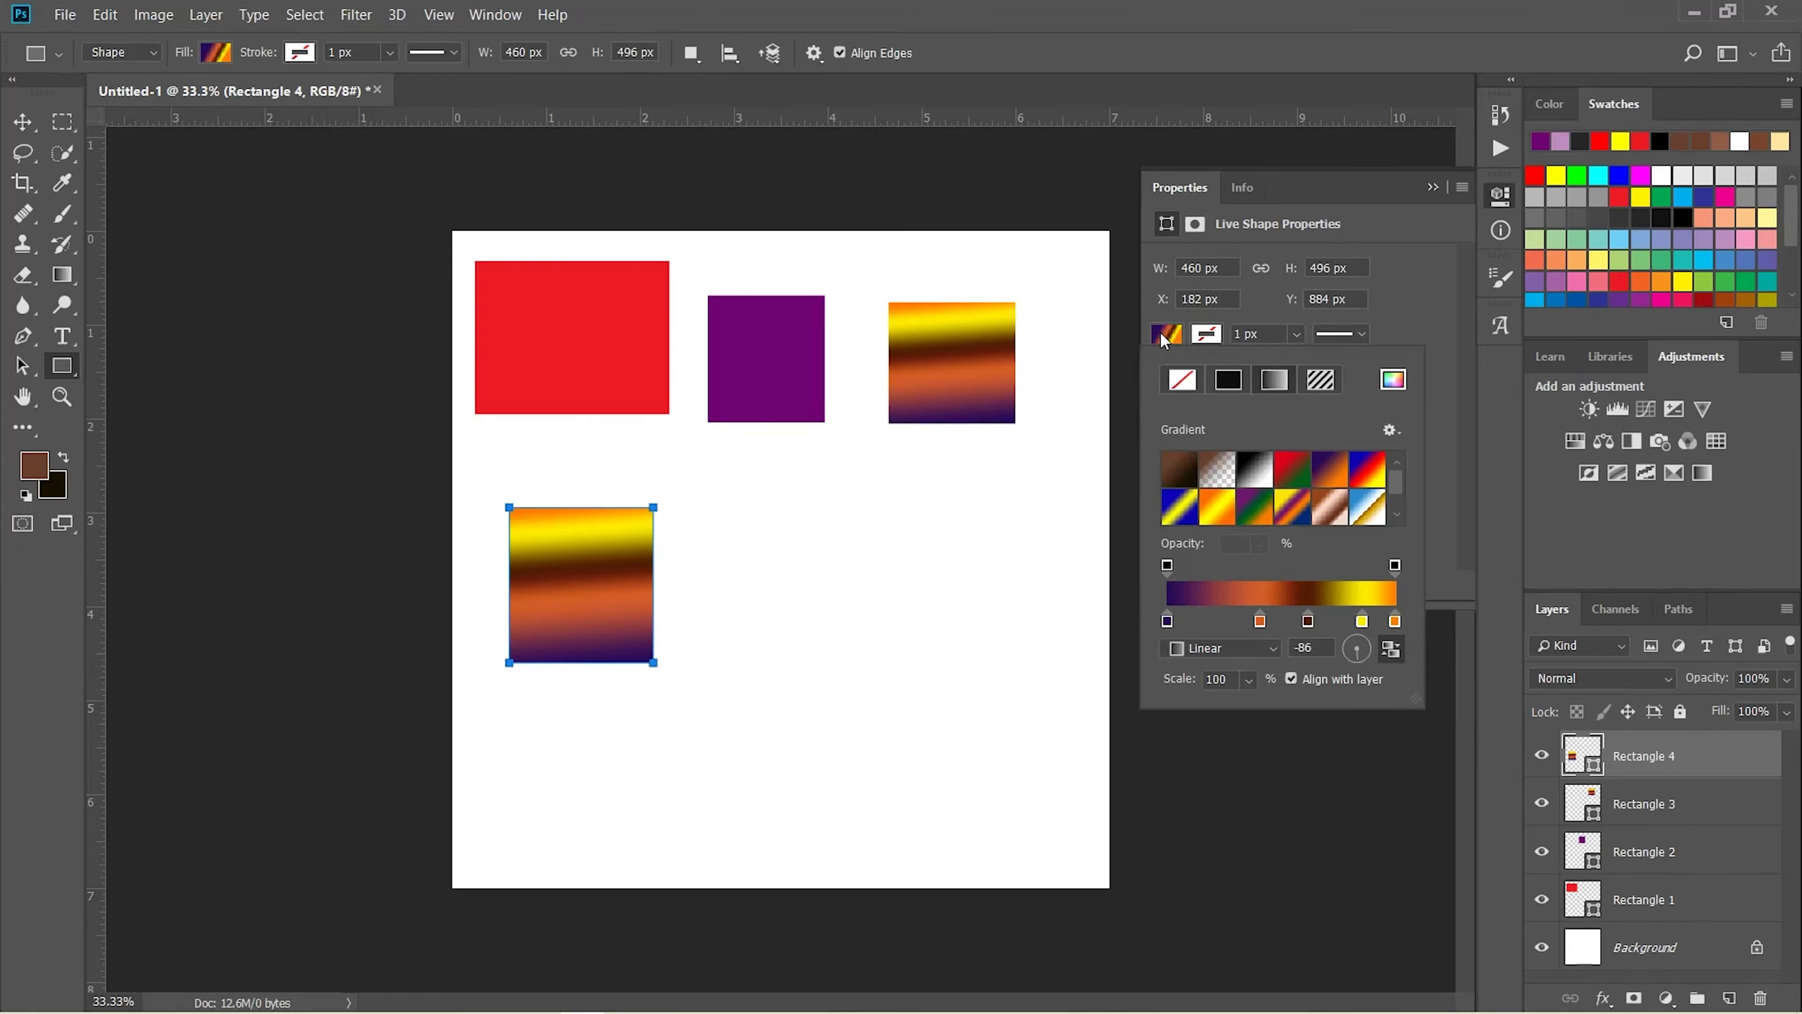
click(1188, 385)
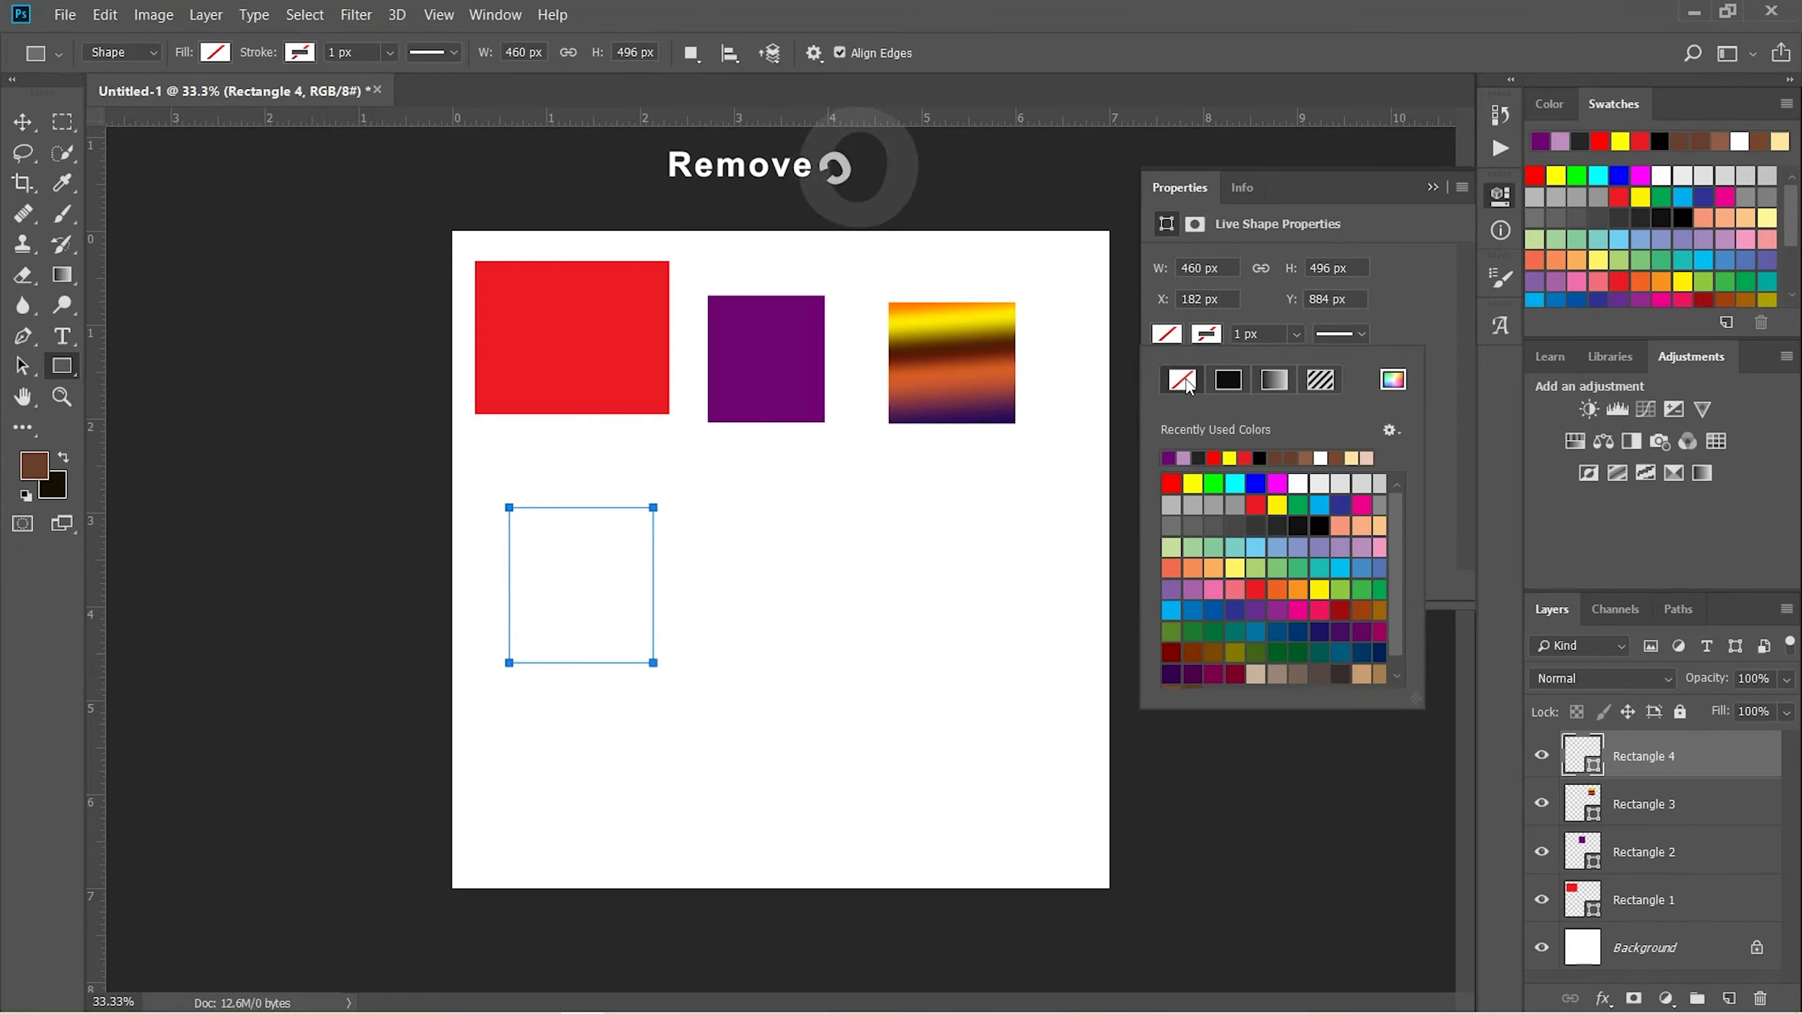
click(1171, 525)
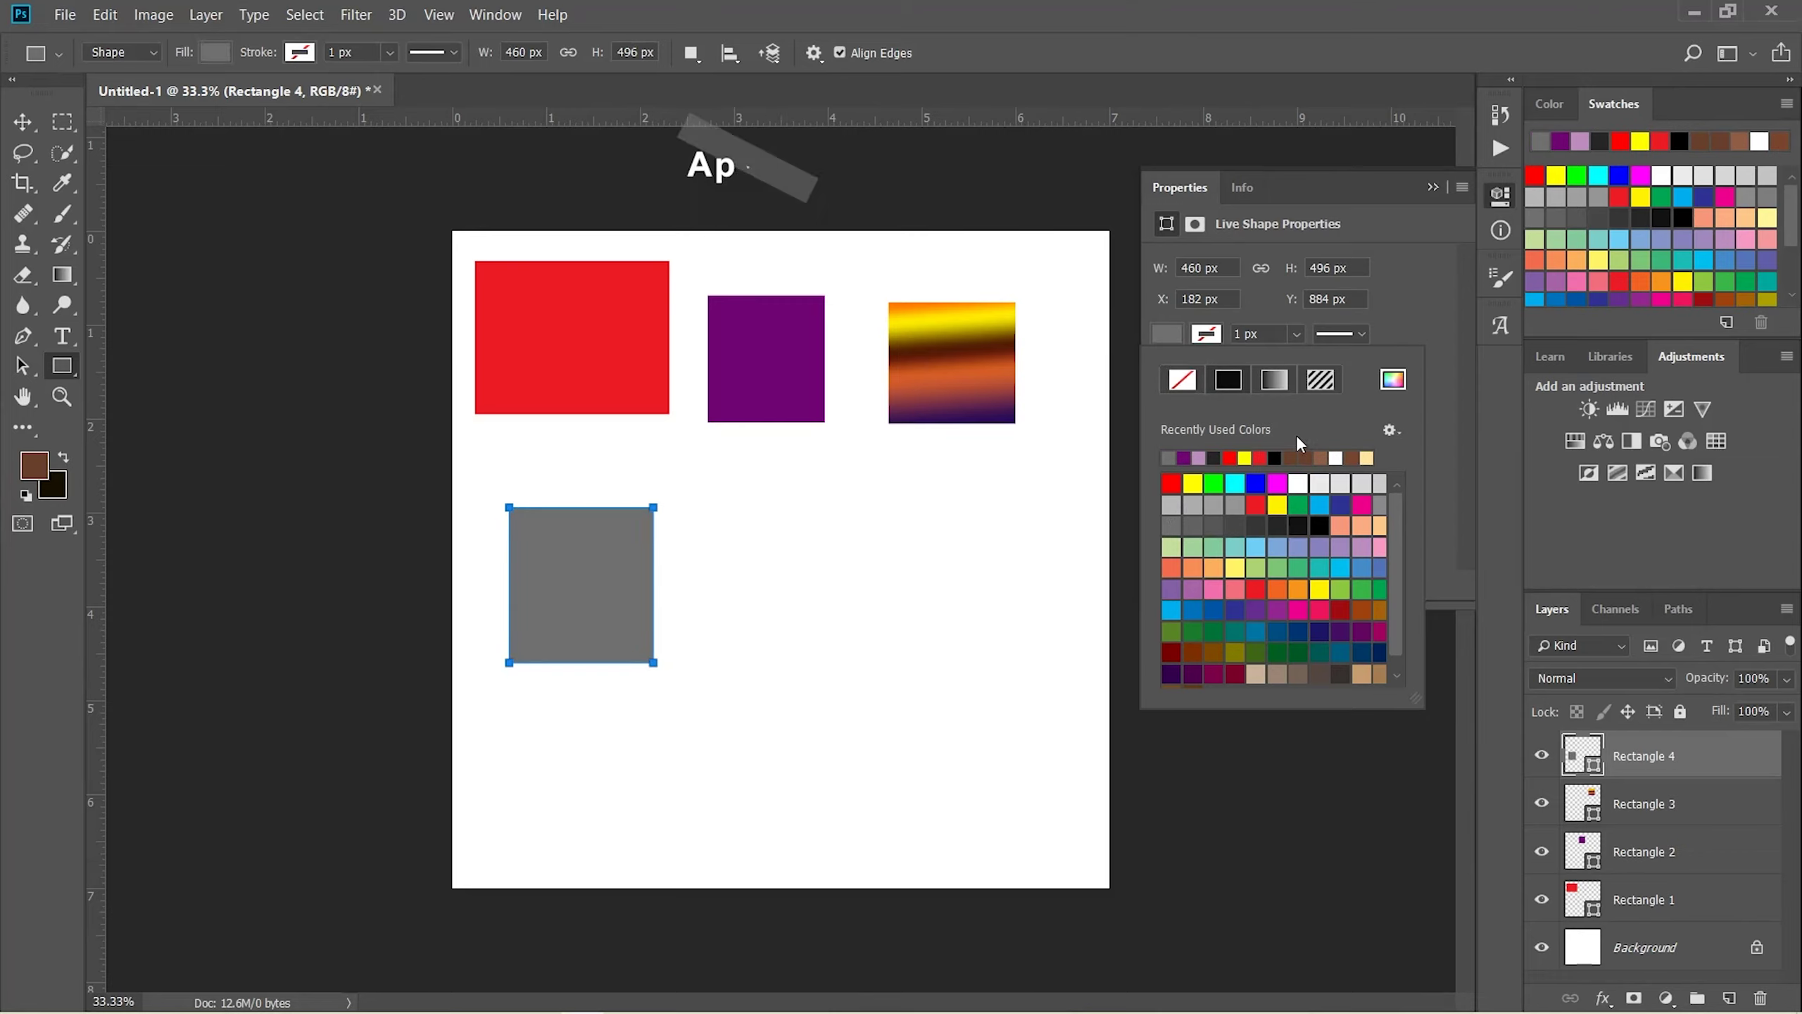
click(1188, 385)
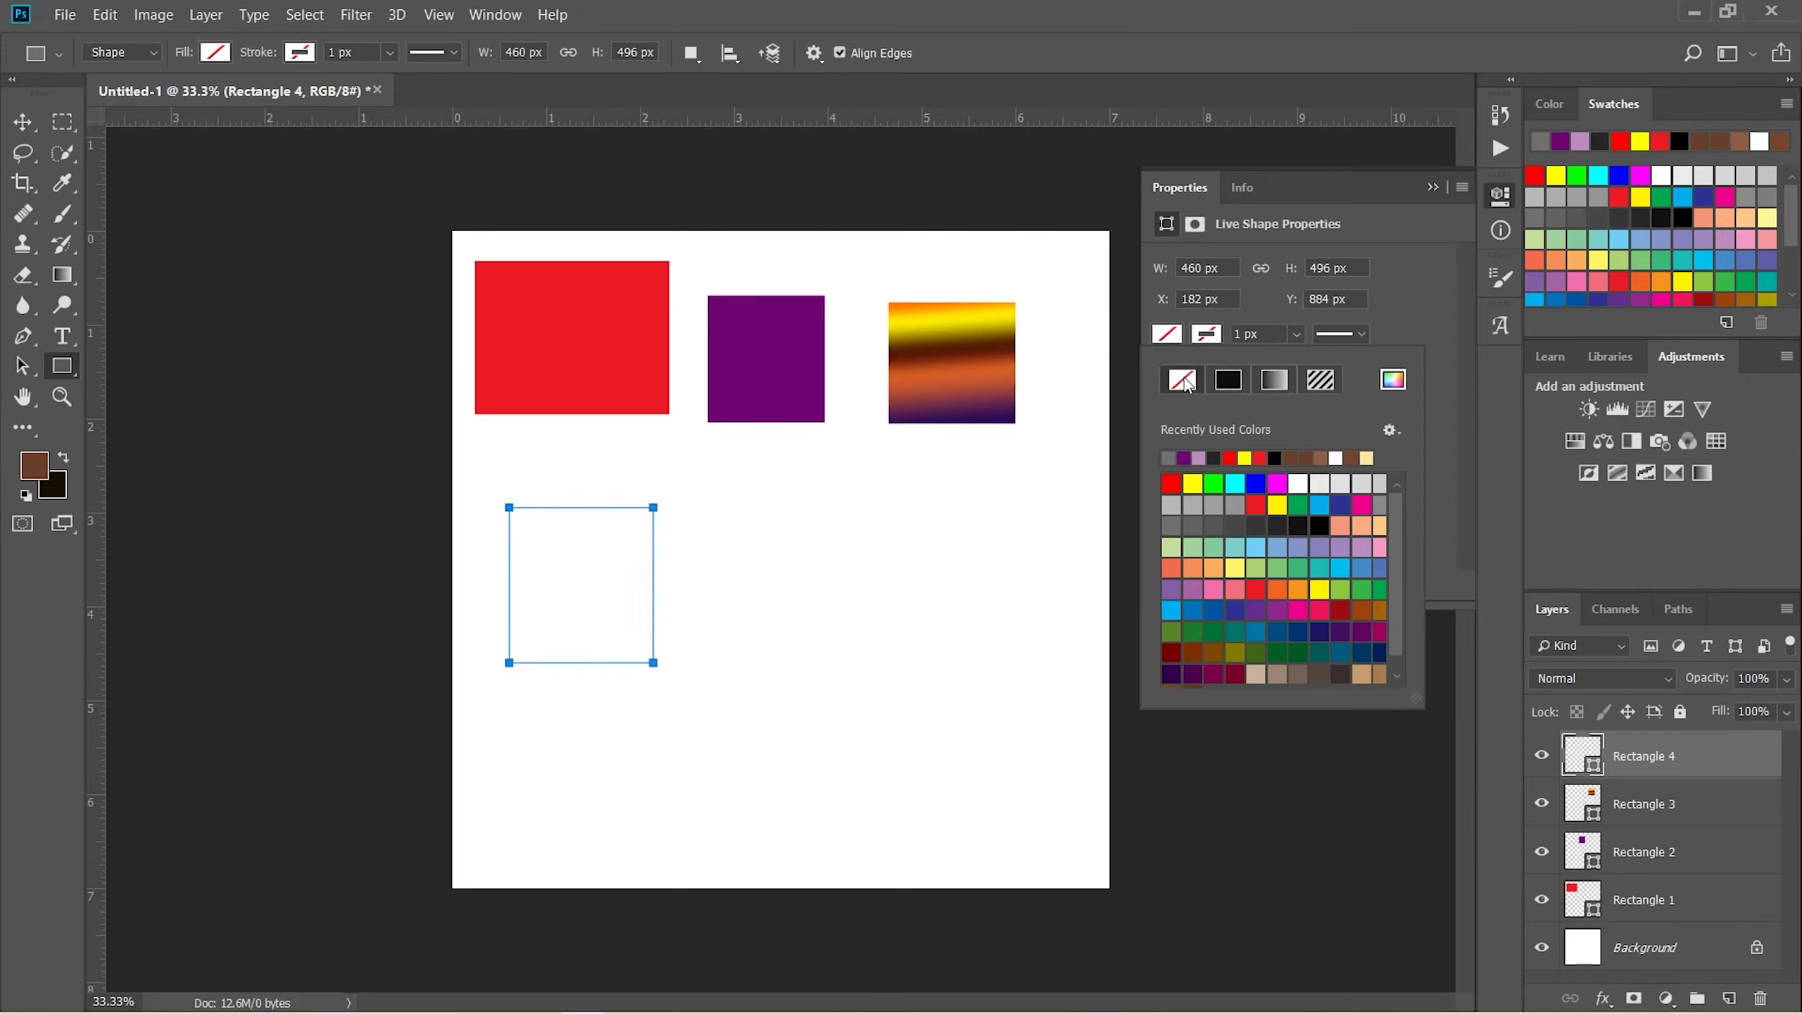
click(1171, 589)
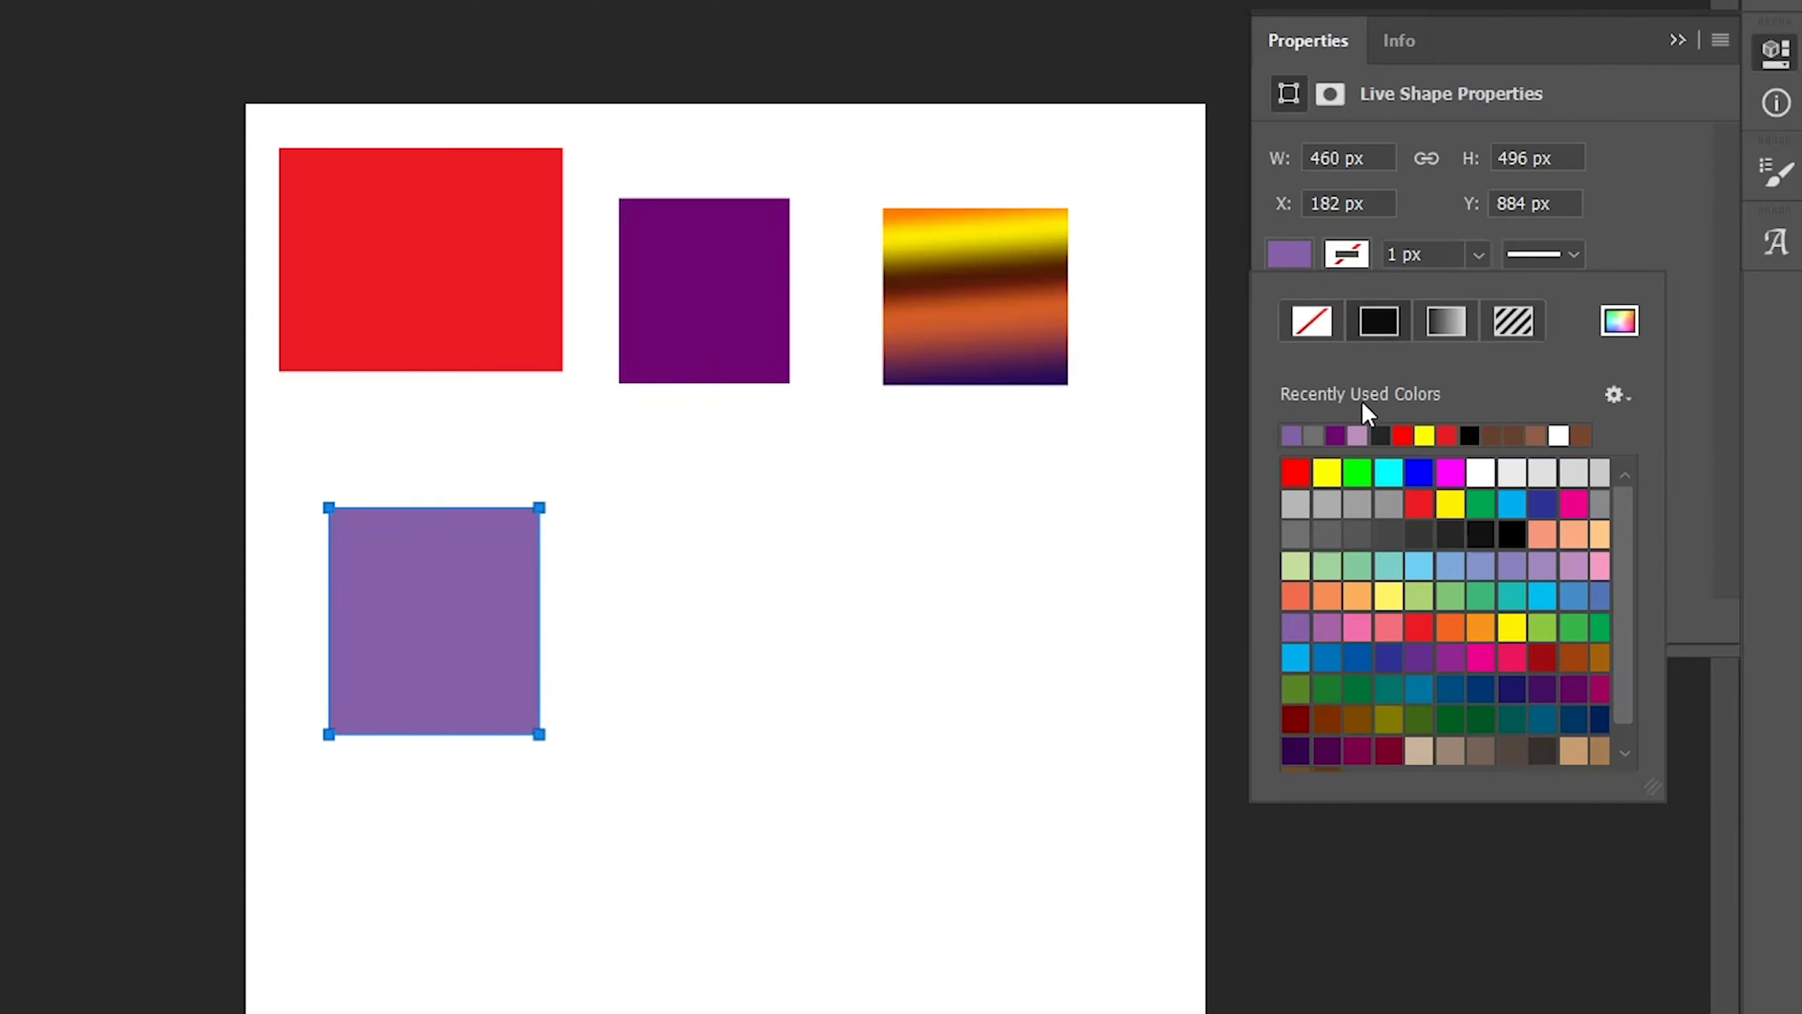
click(1353, 245)
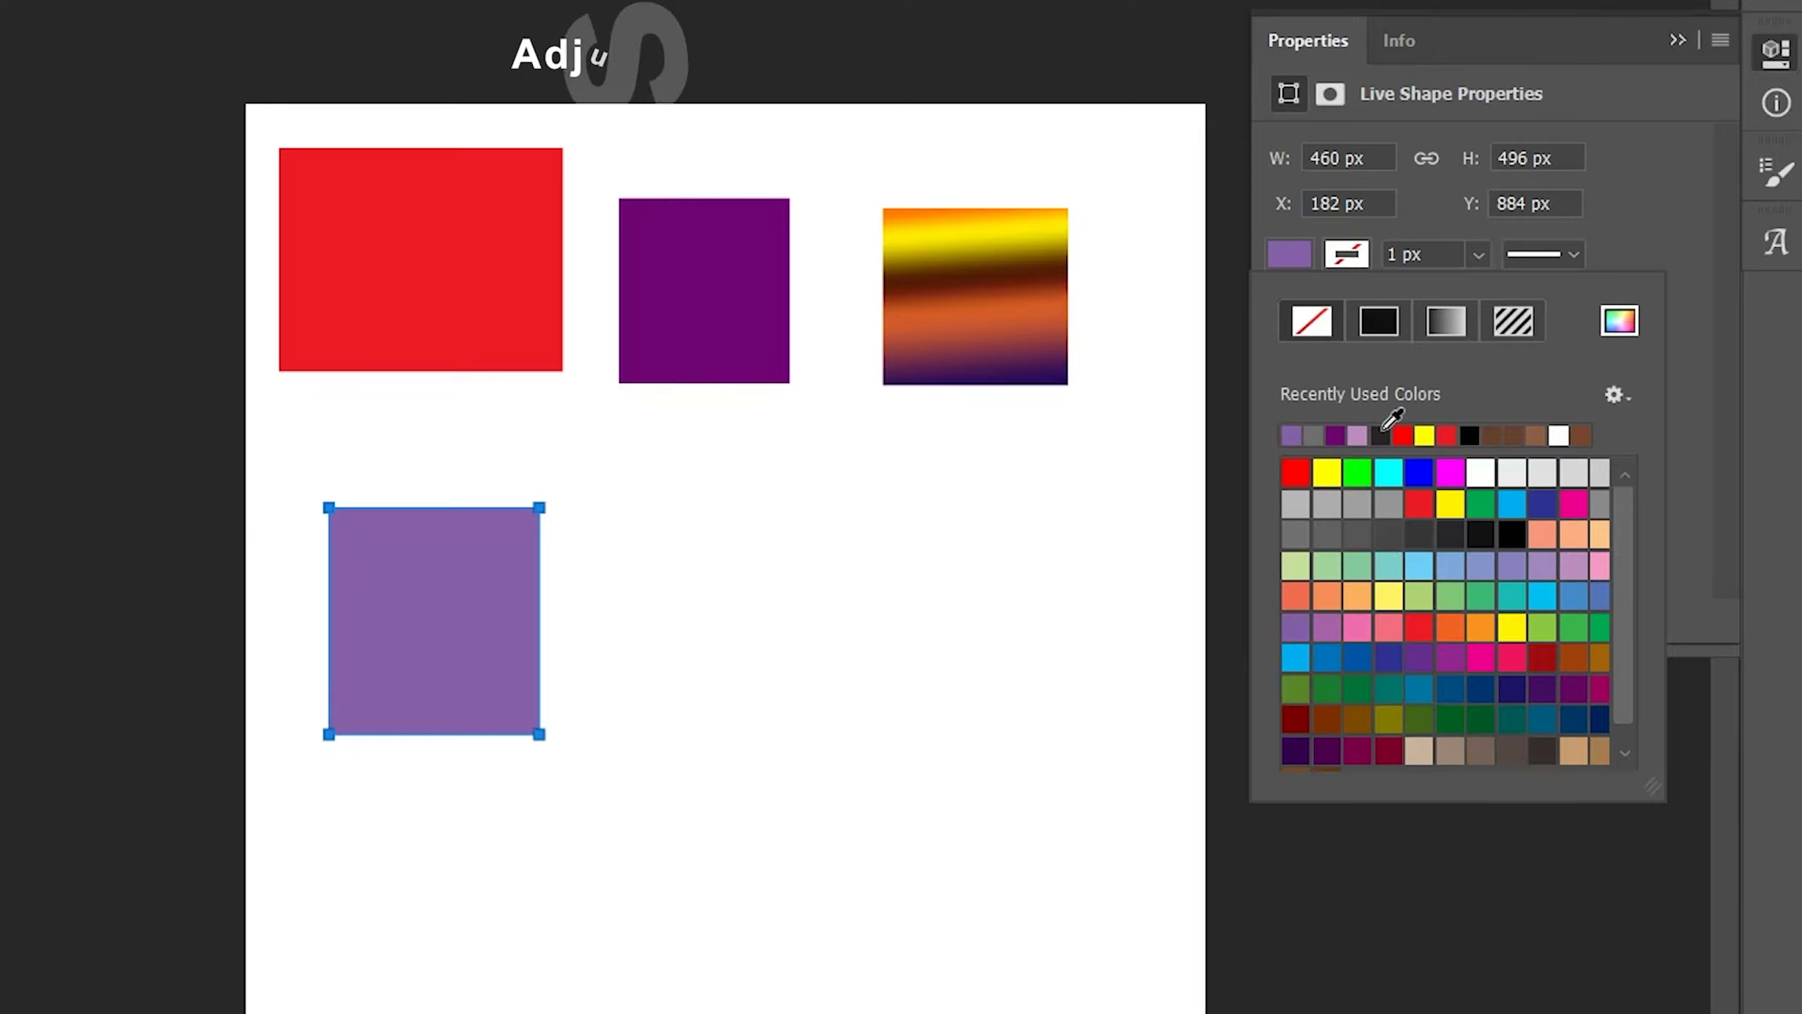
Give Rectangle 4 a dark stroke about 15.6 px wide
click(1380, 433)
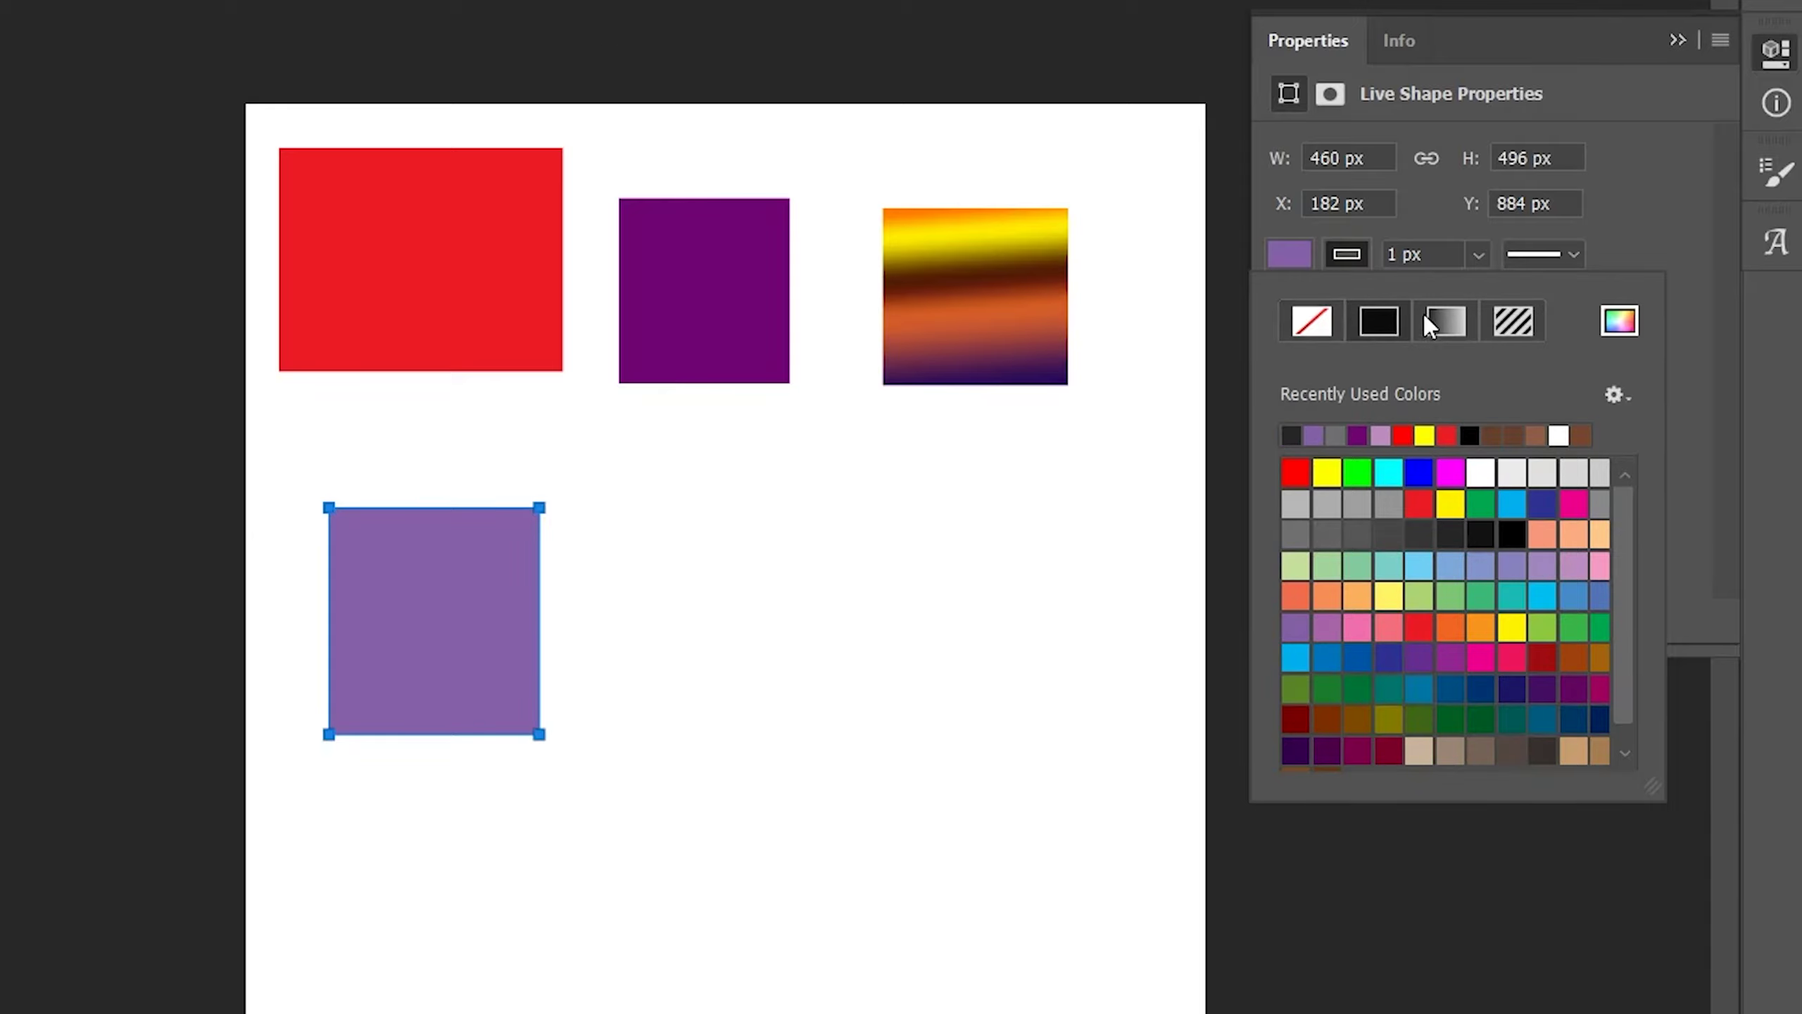
click(1476, 256)
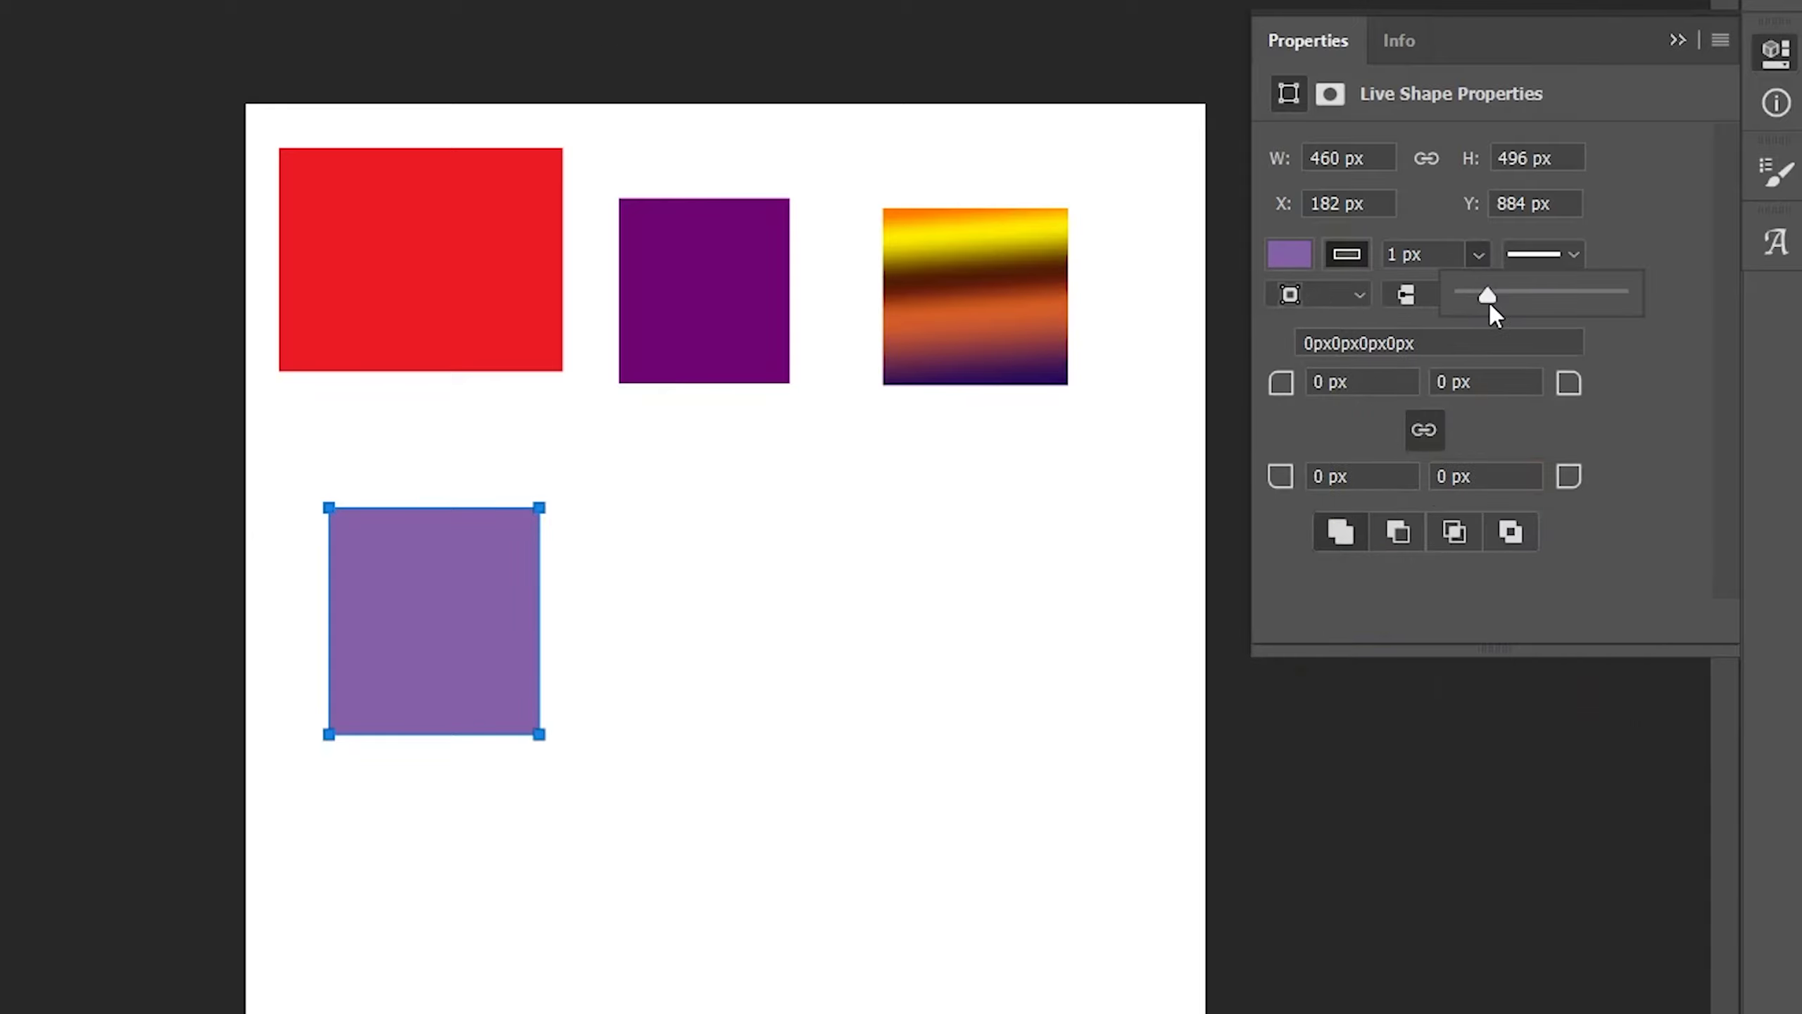
drag(1490, 303, 1512, 292)
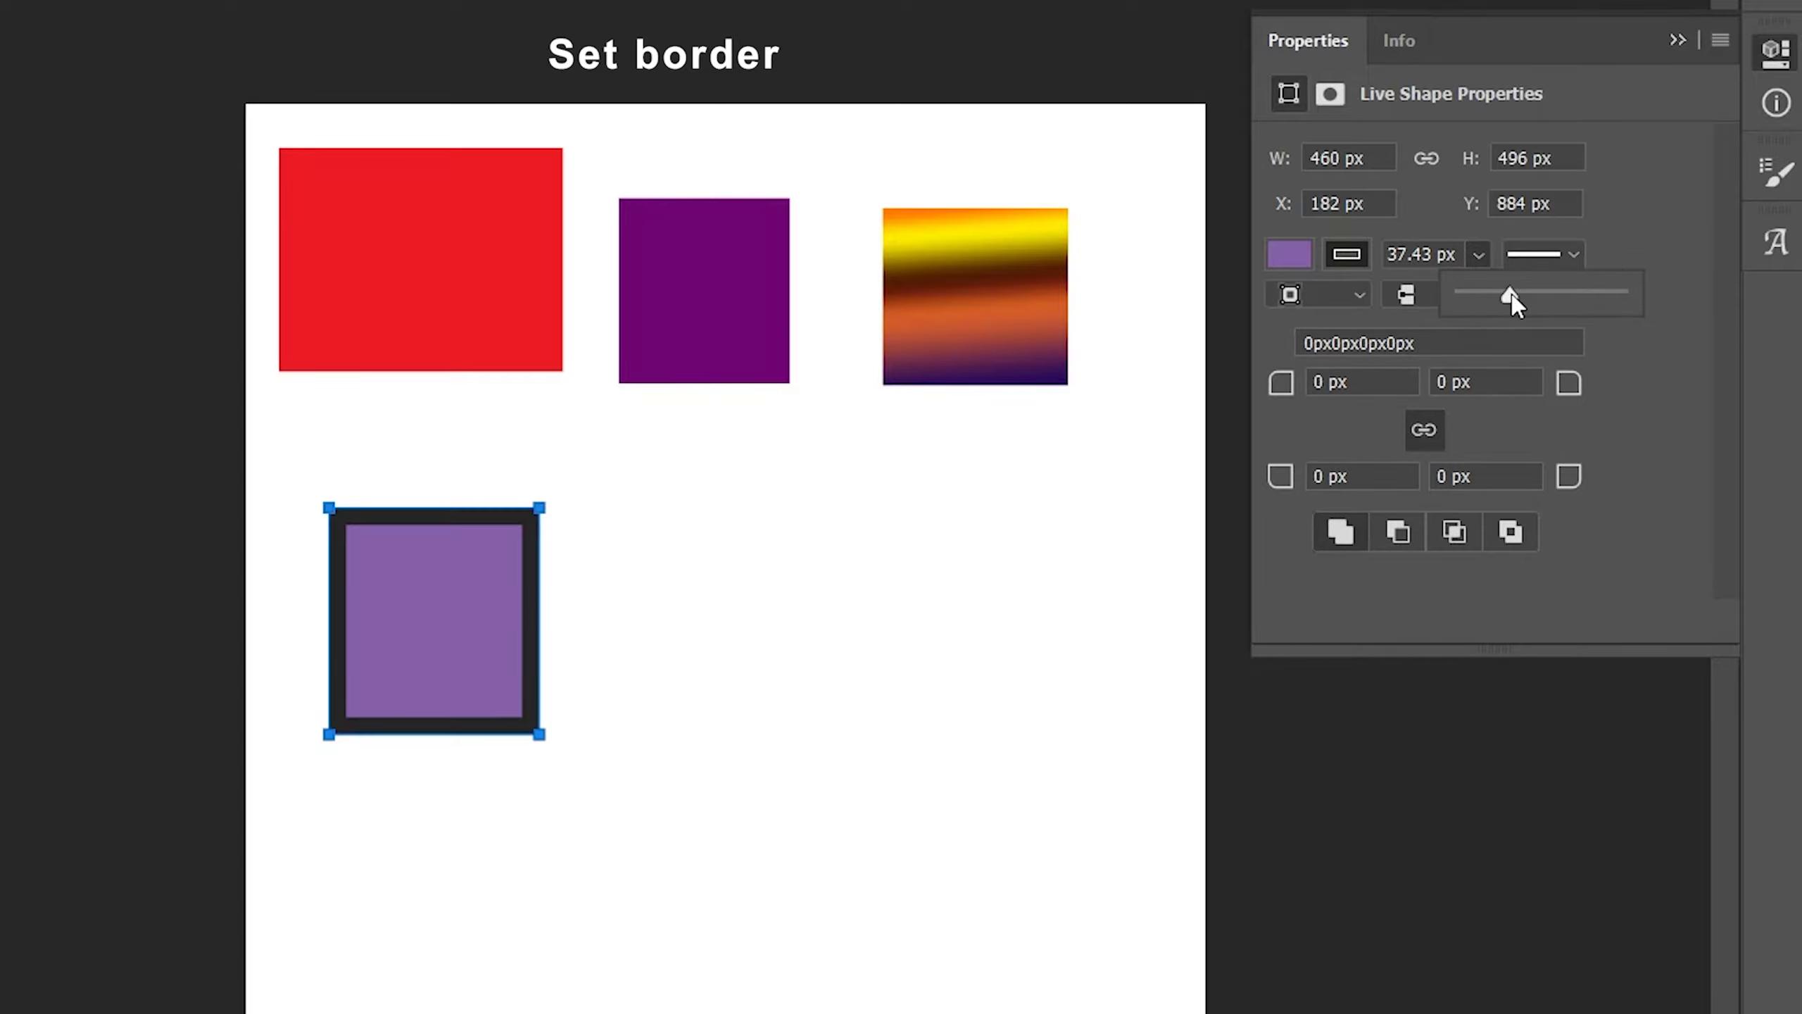
mouse_move(1512, 293)
mouse_down()
mouse_move(1558, 302)
mouse_move(1470, 296)
mouse_up()
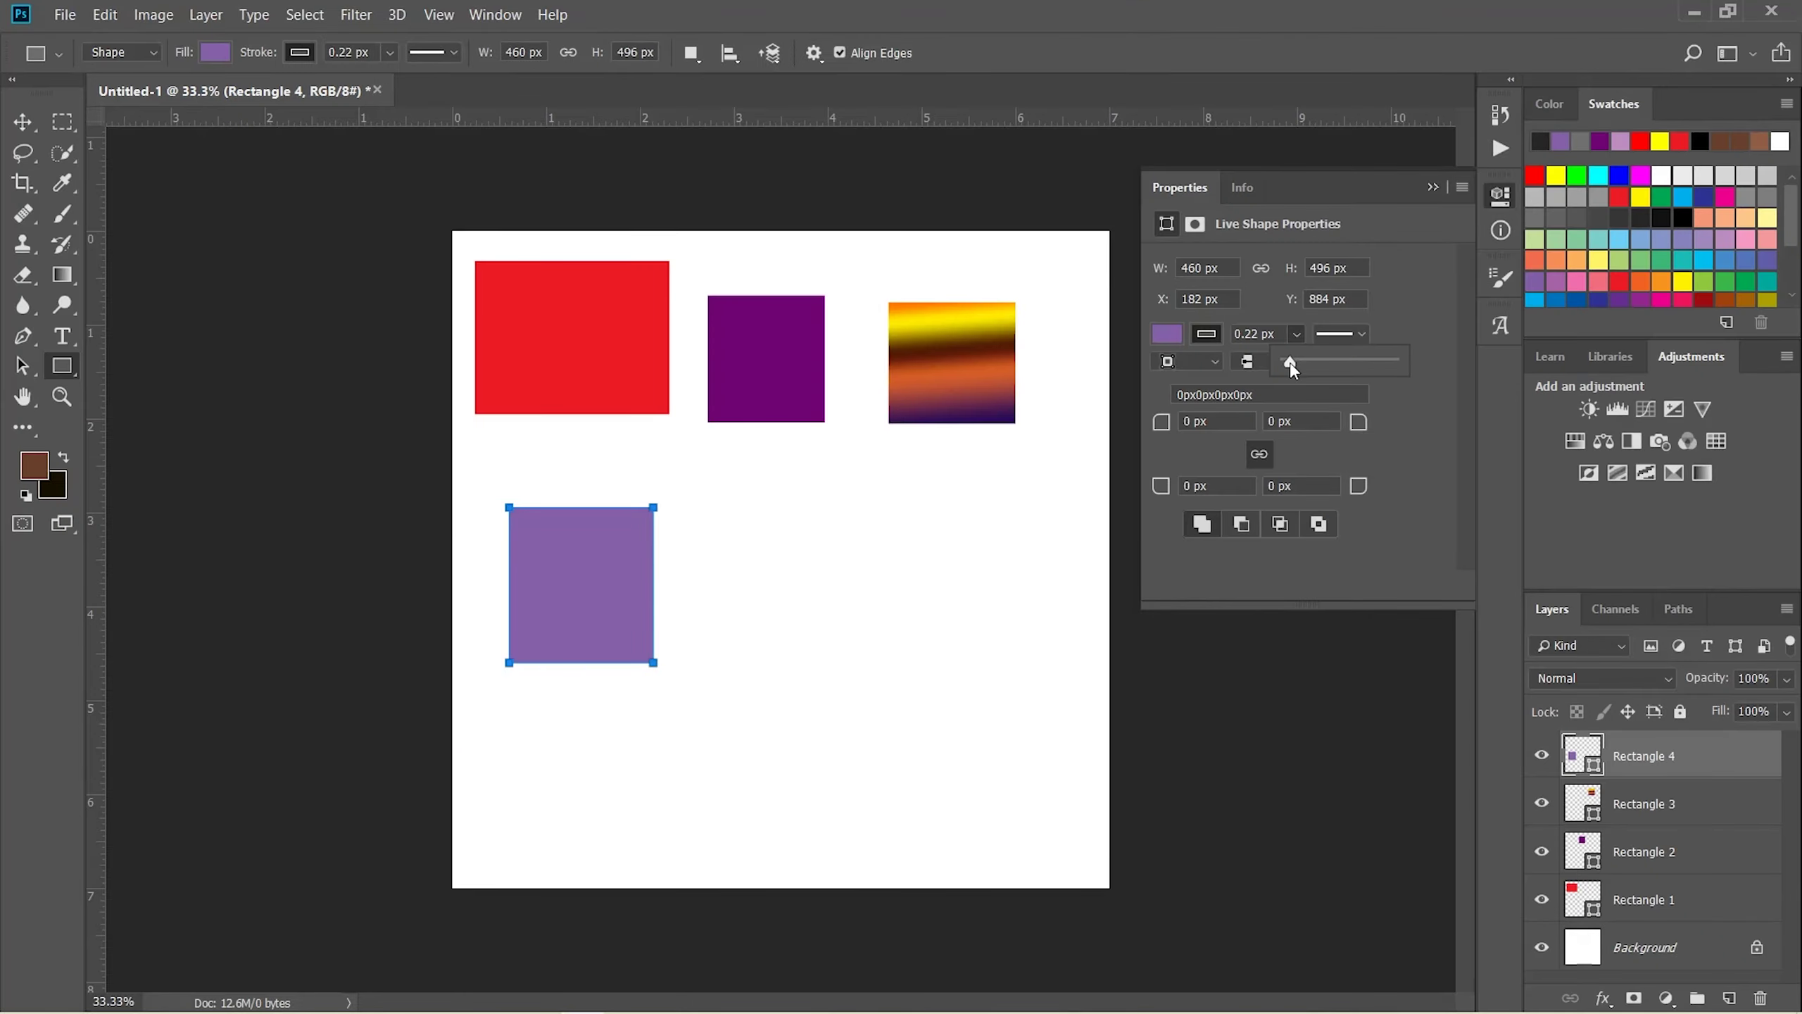
drag(1291, 367, 1311, 365)
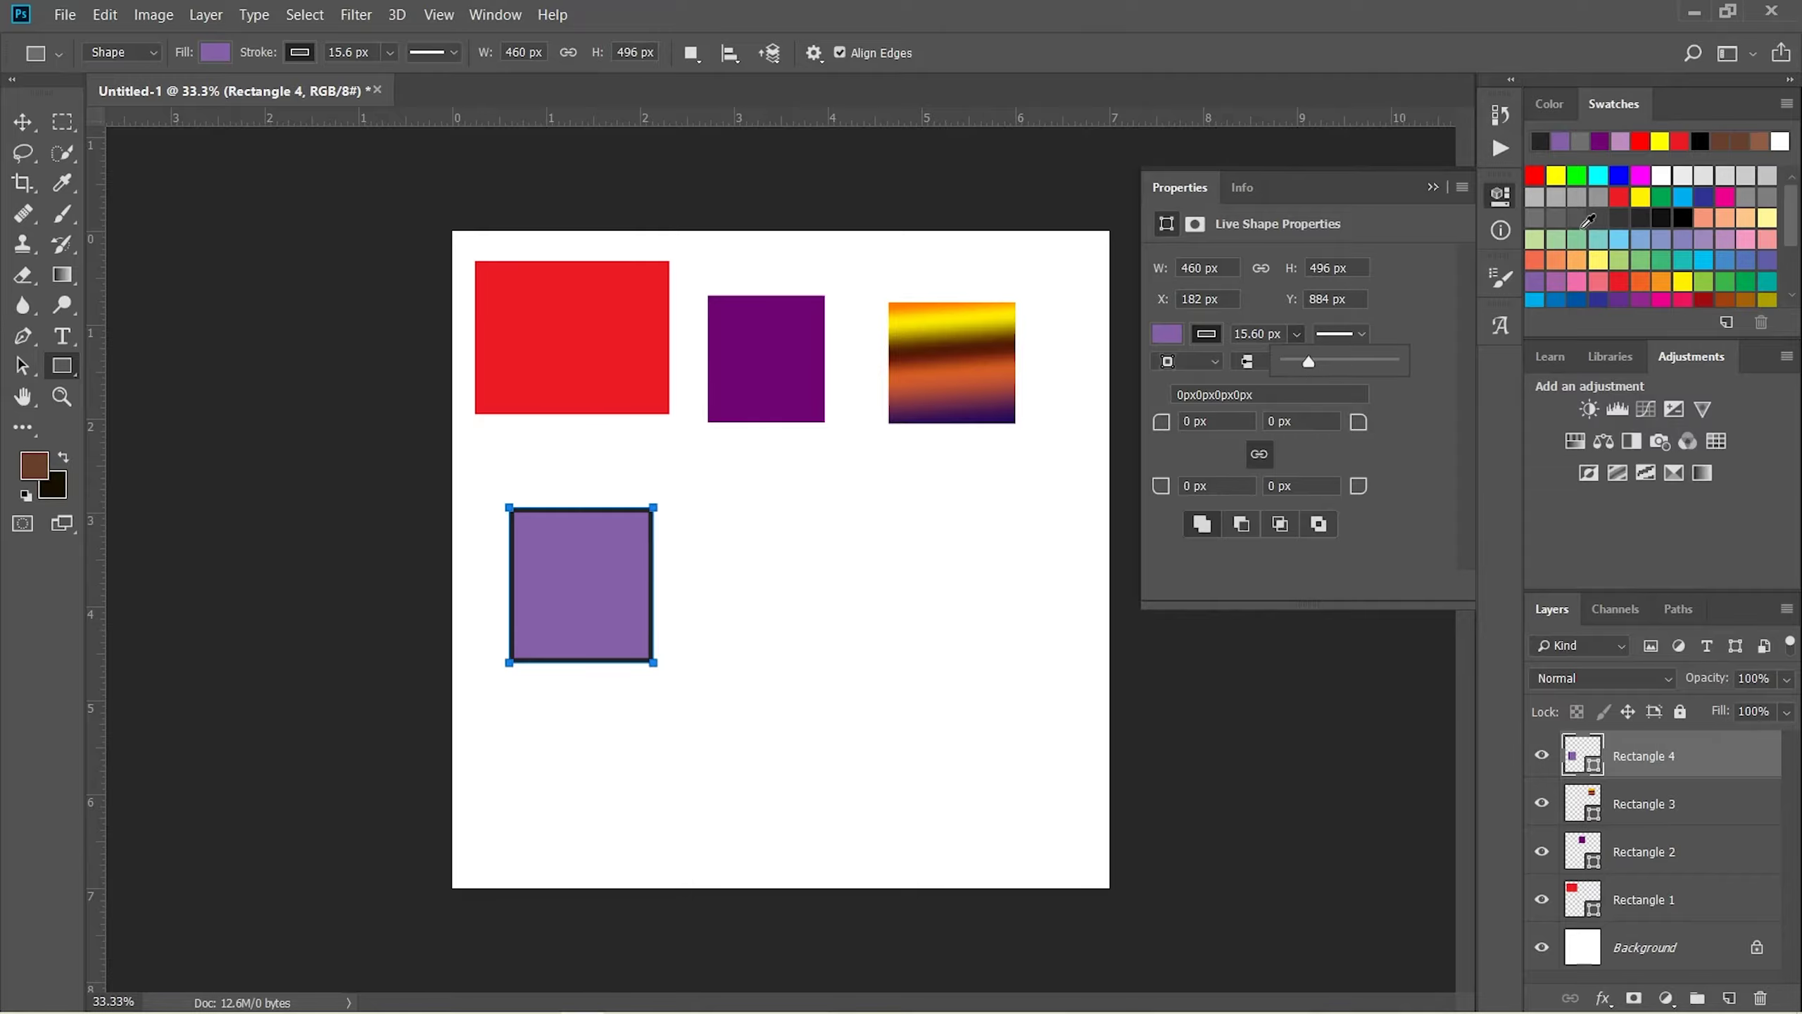
click(1502, 194)
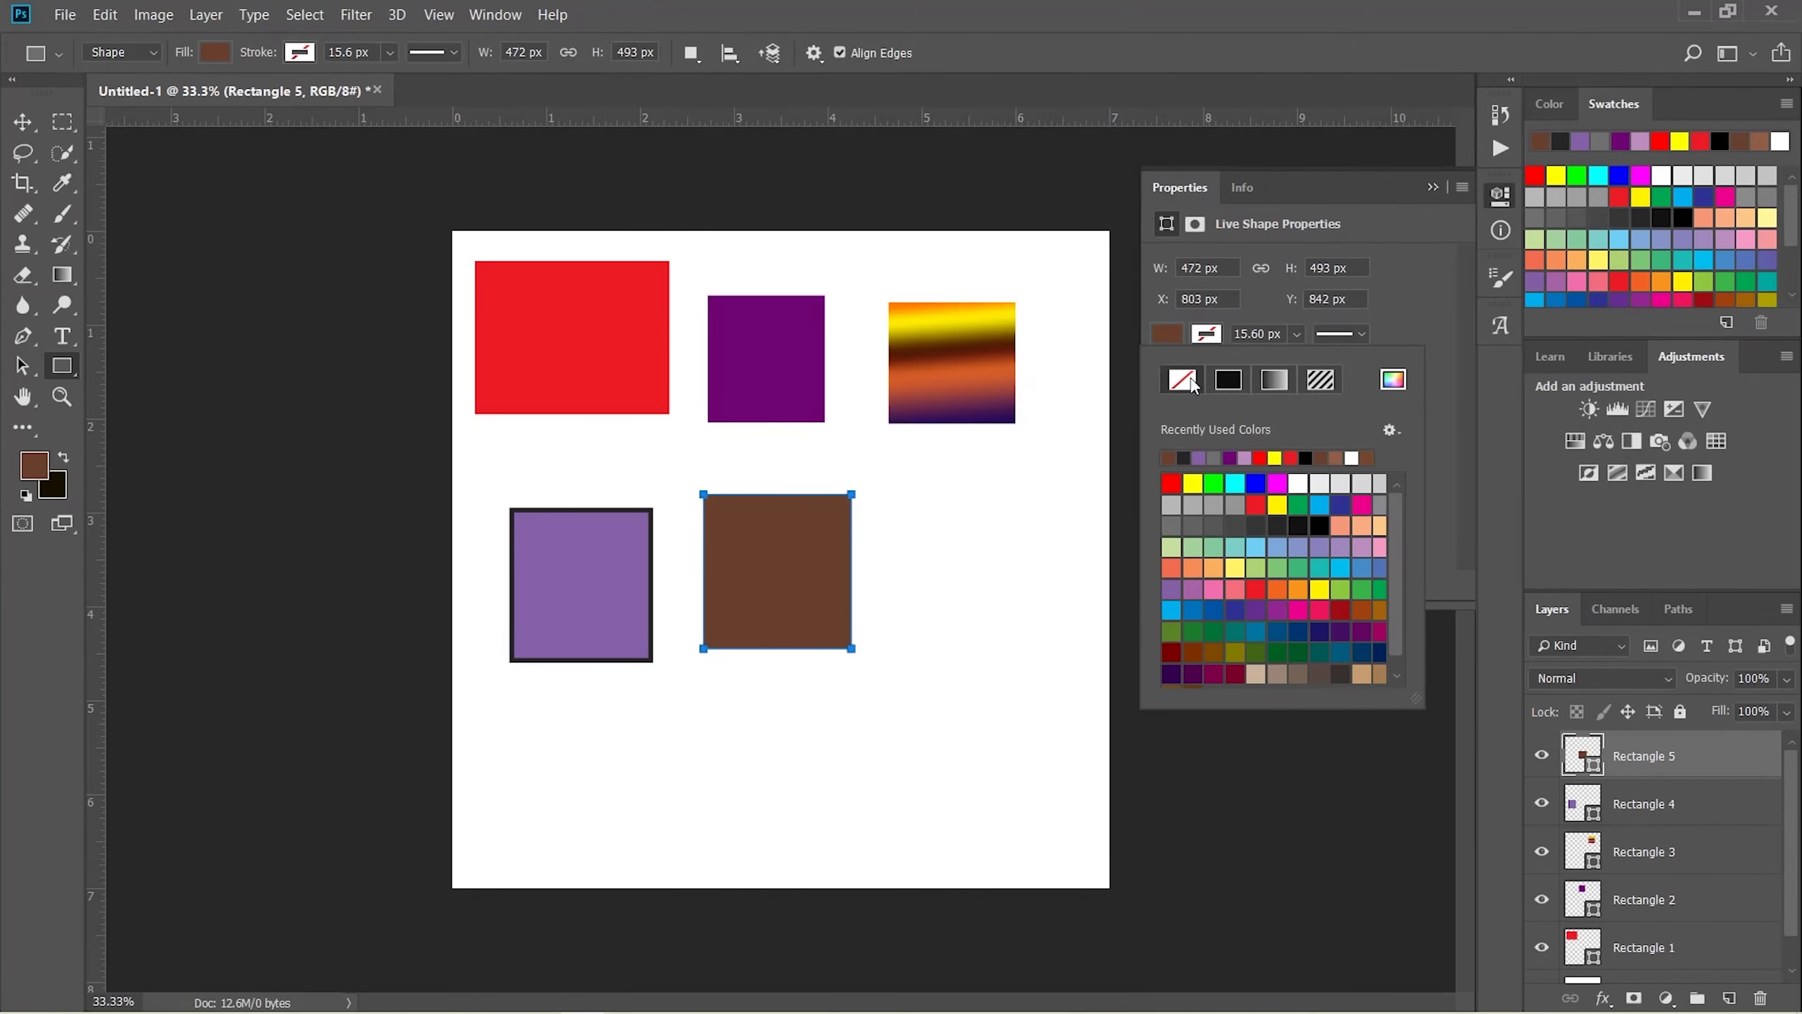
Give the brown Rectangle 5 a dark border and preview dashed and dotted stroke styles
click(1193, 453)
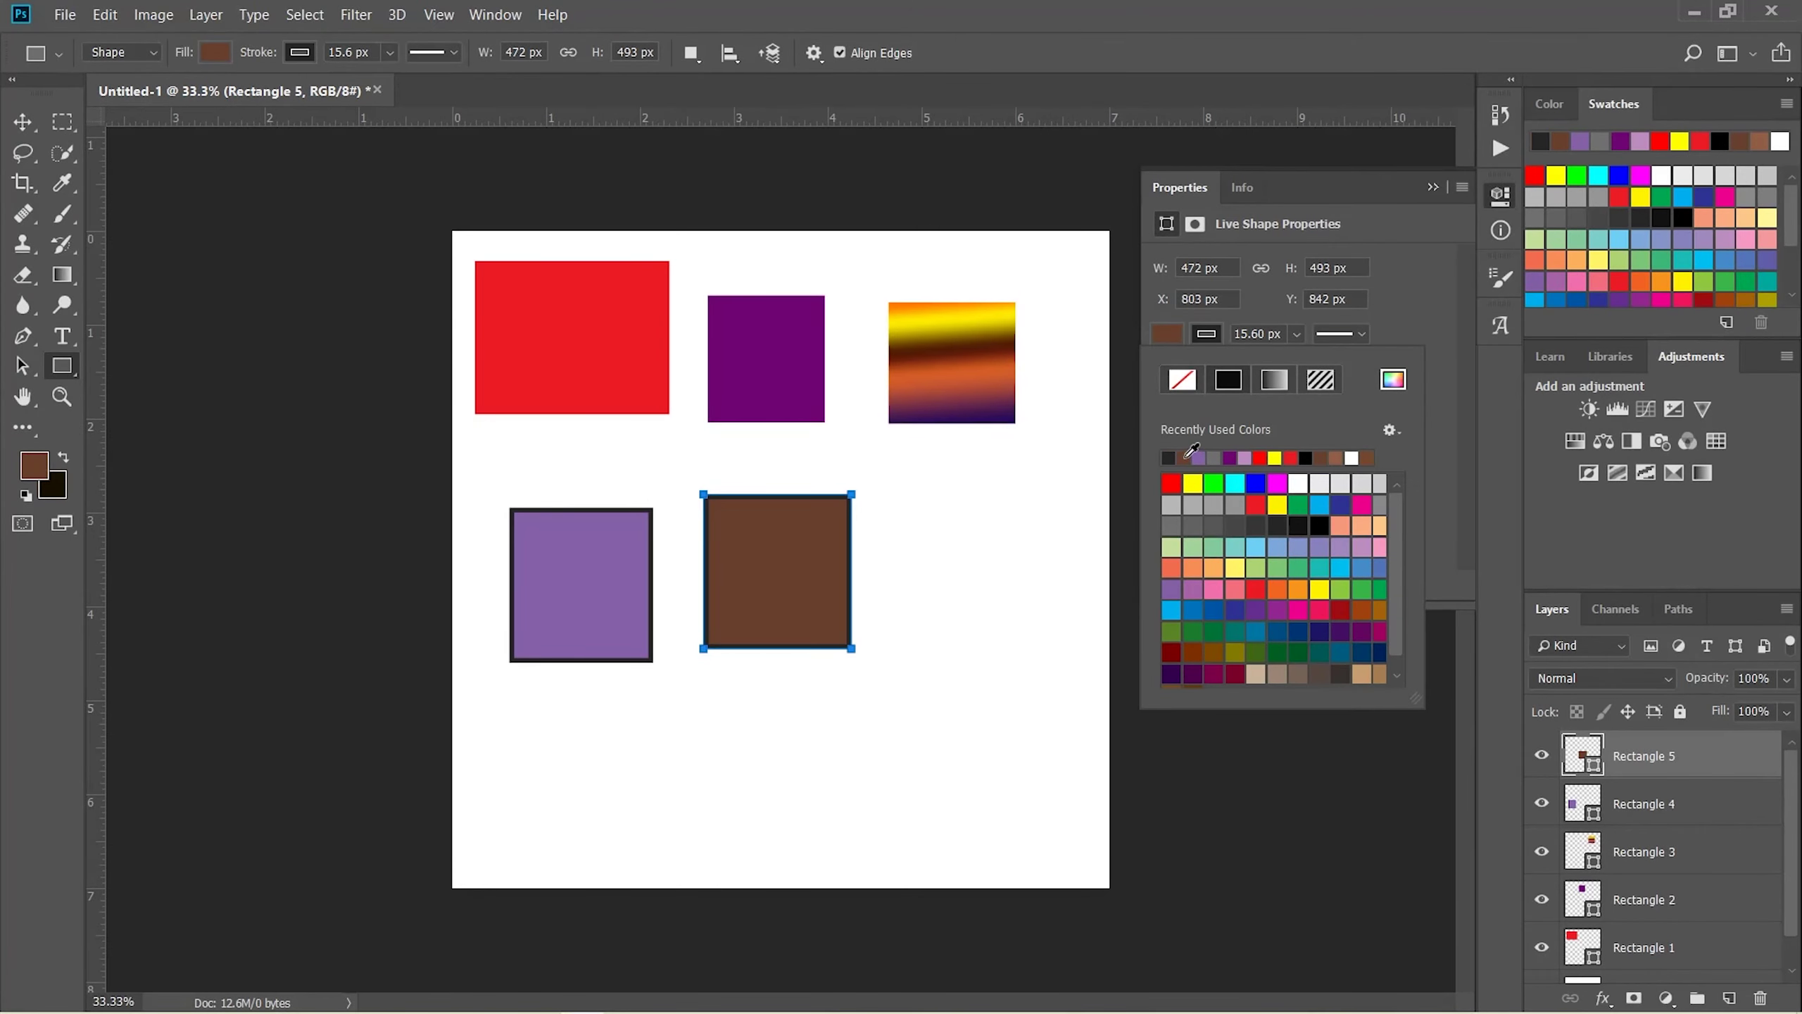
click(1355, 335)
click(1346, 445)
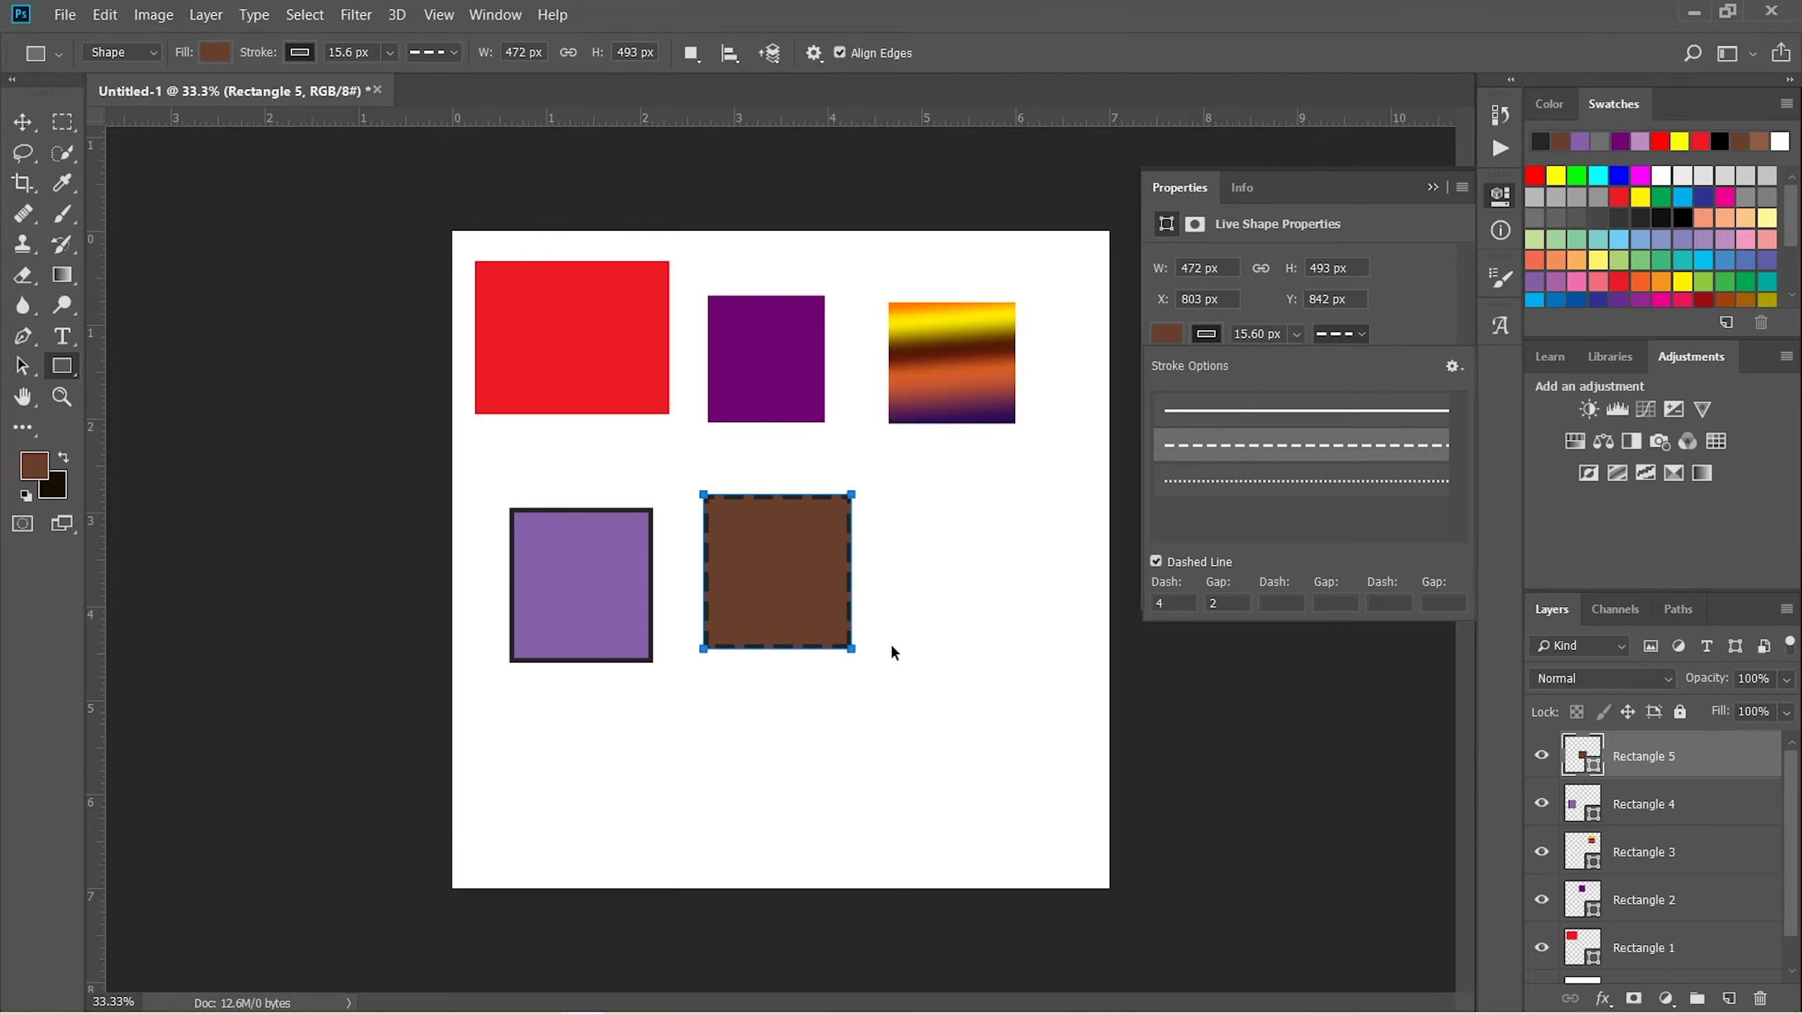
click(1284, 490)
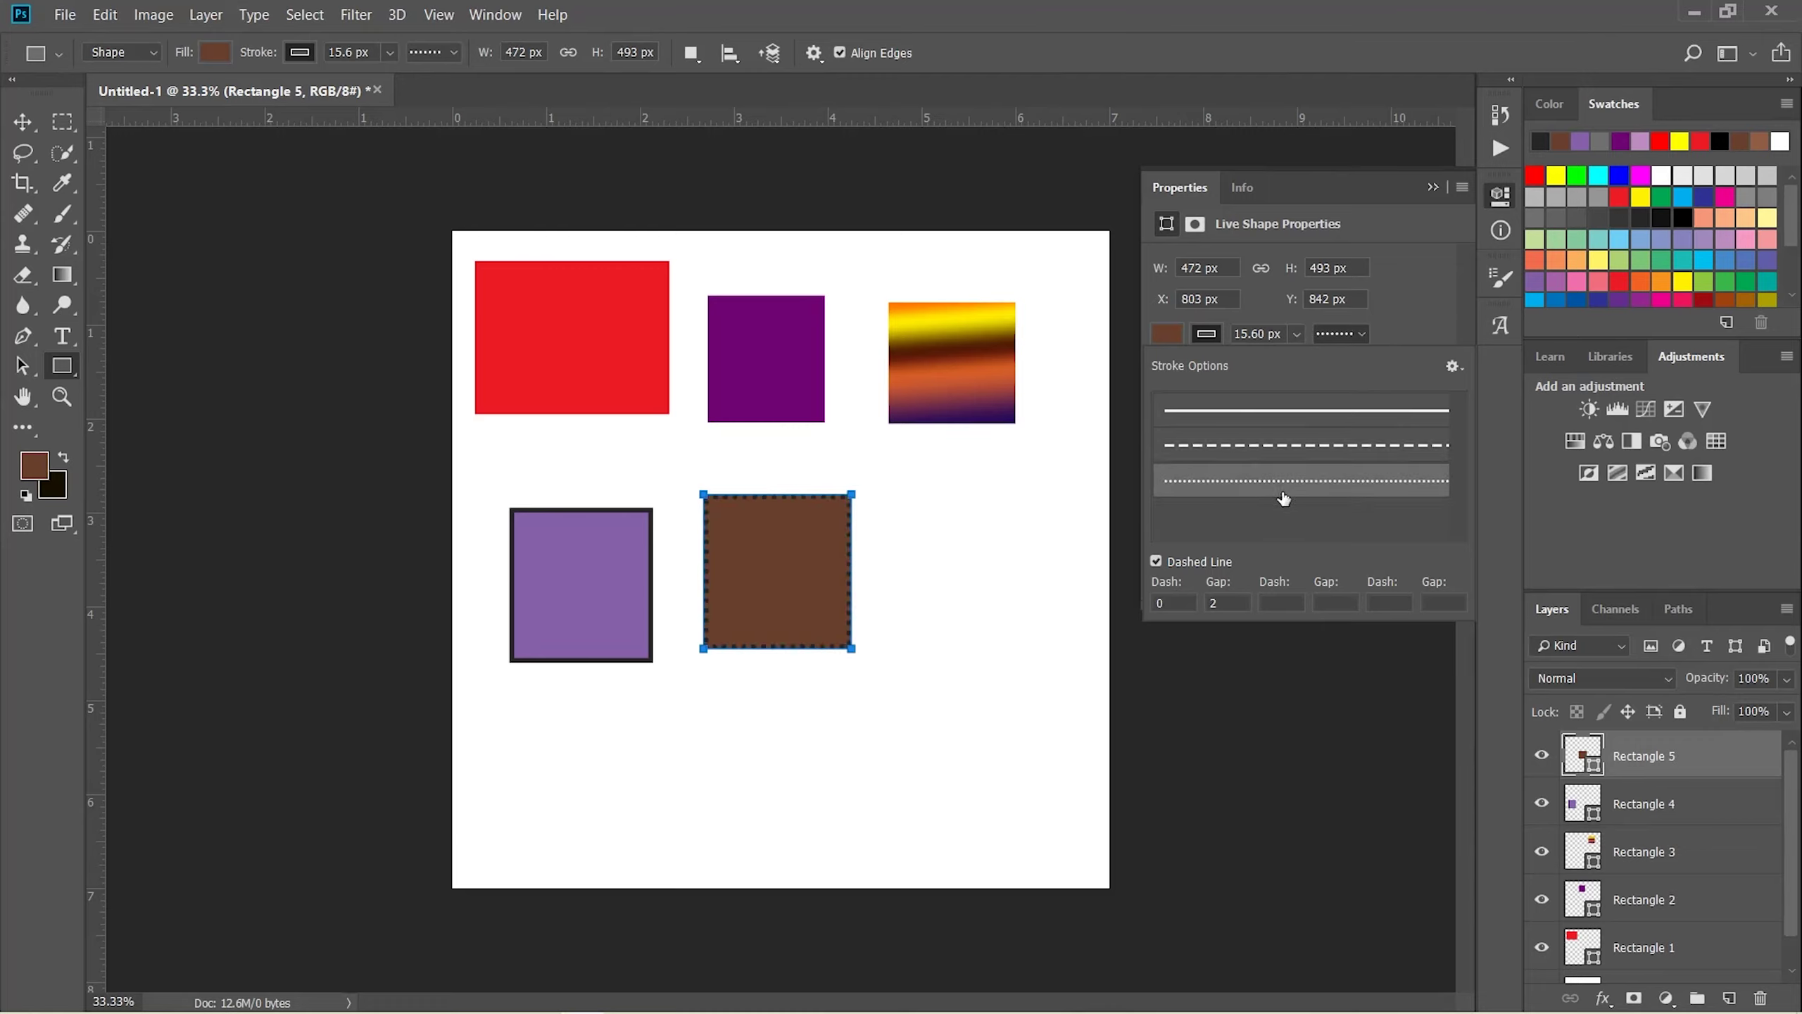
click(1287, 445)
click(1361, 334)
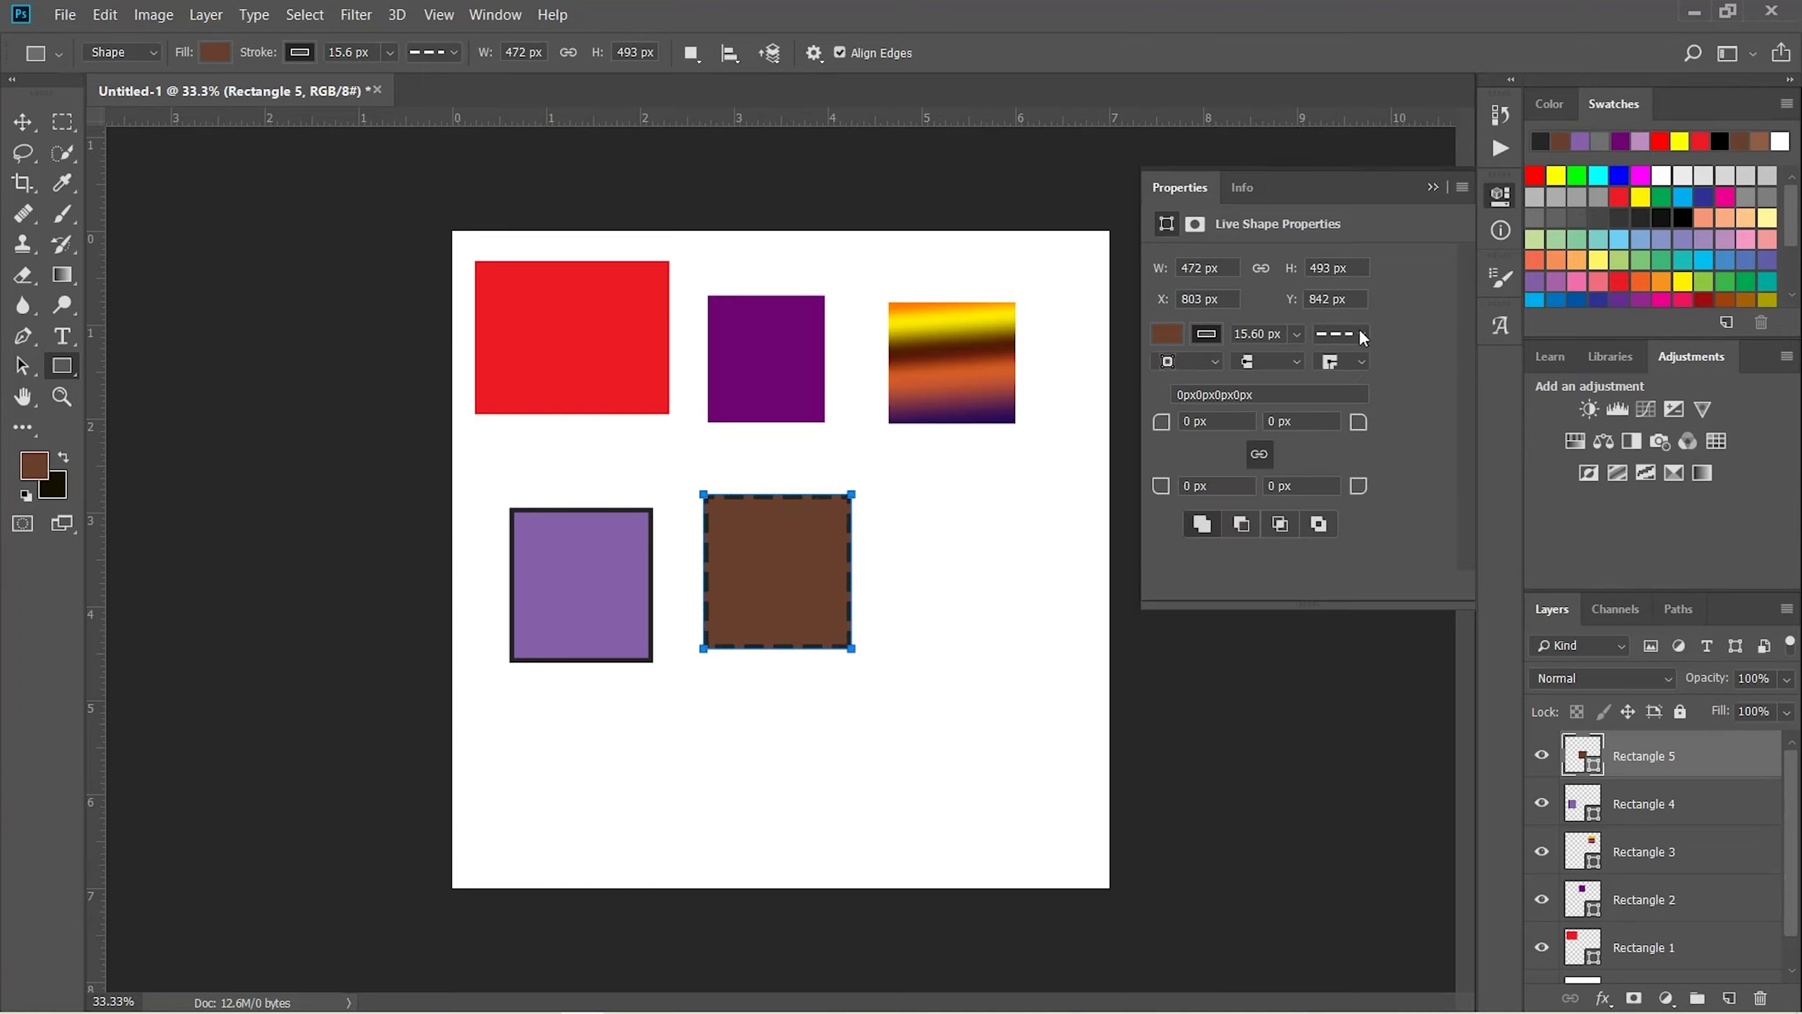
Set the brown rectangle's stroke to No Color, leaving it borderless
click(1218, 333)
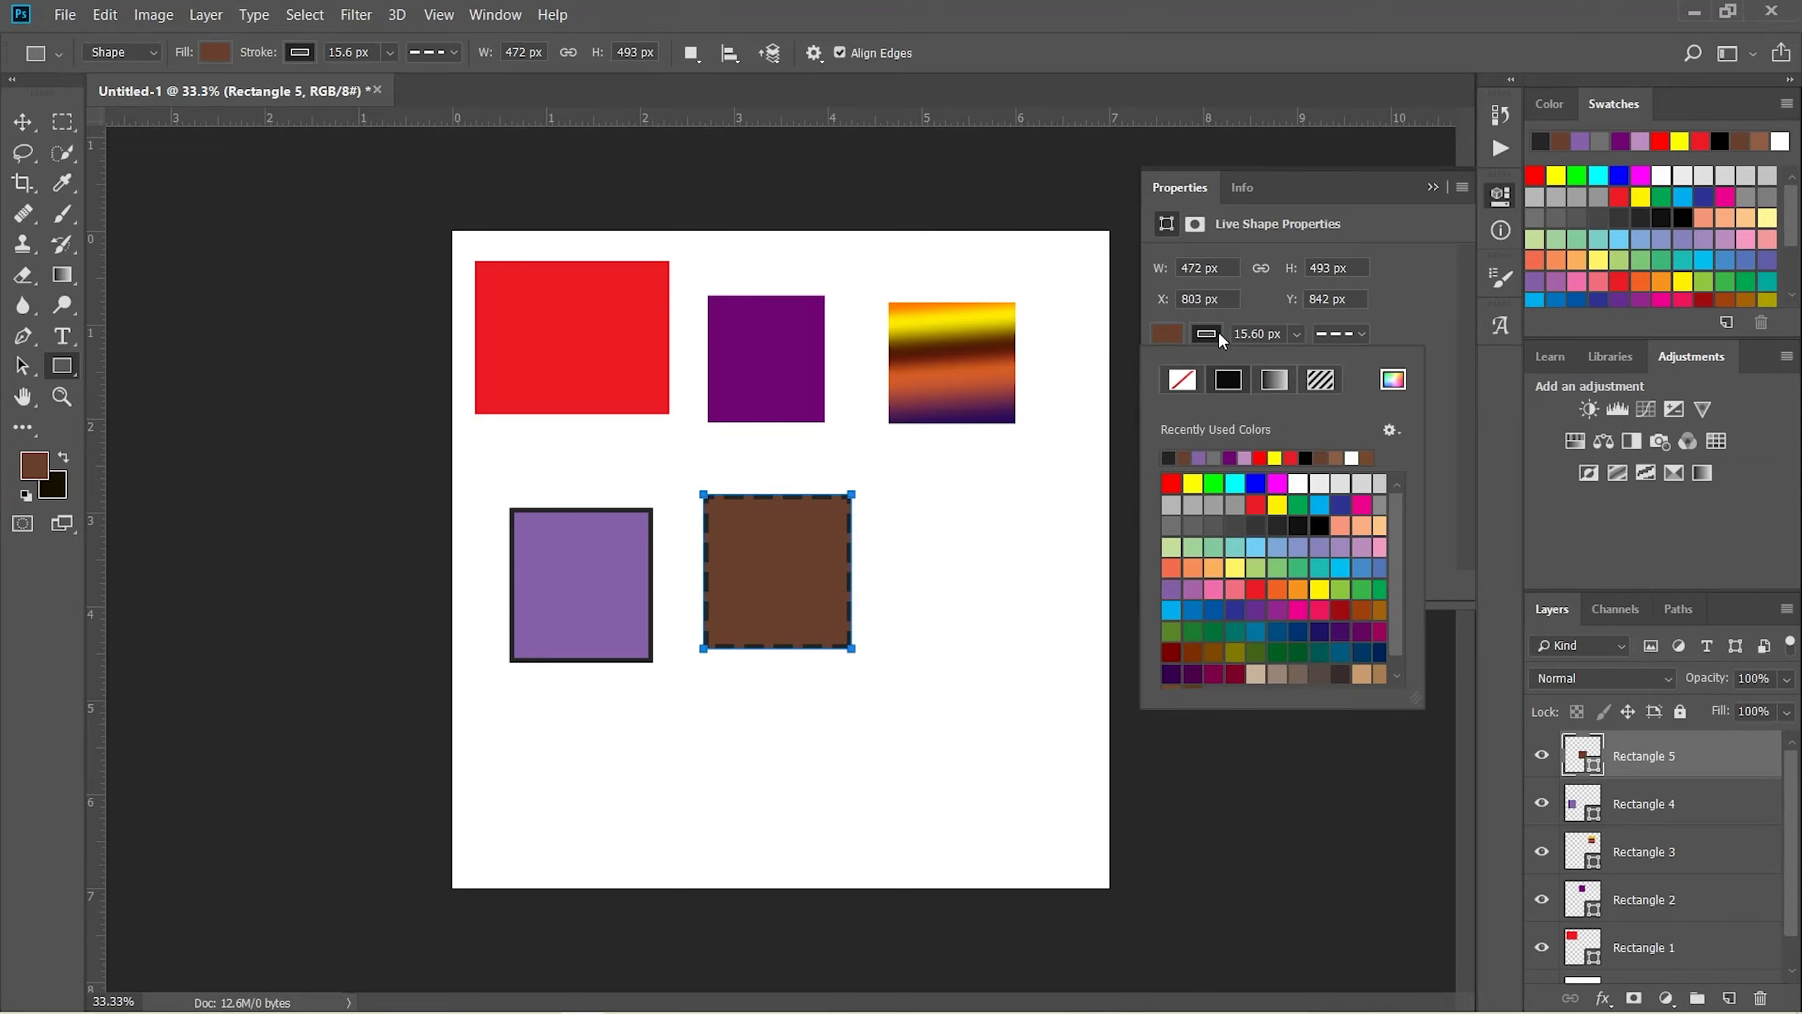
click(1182, 380)
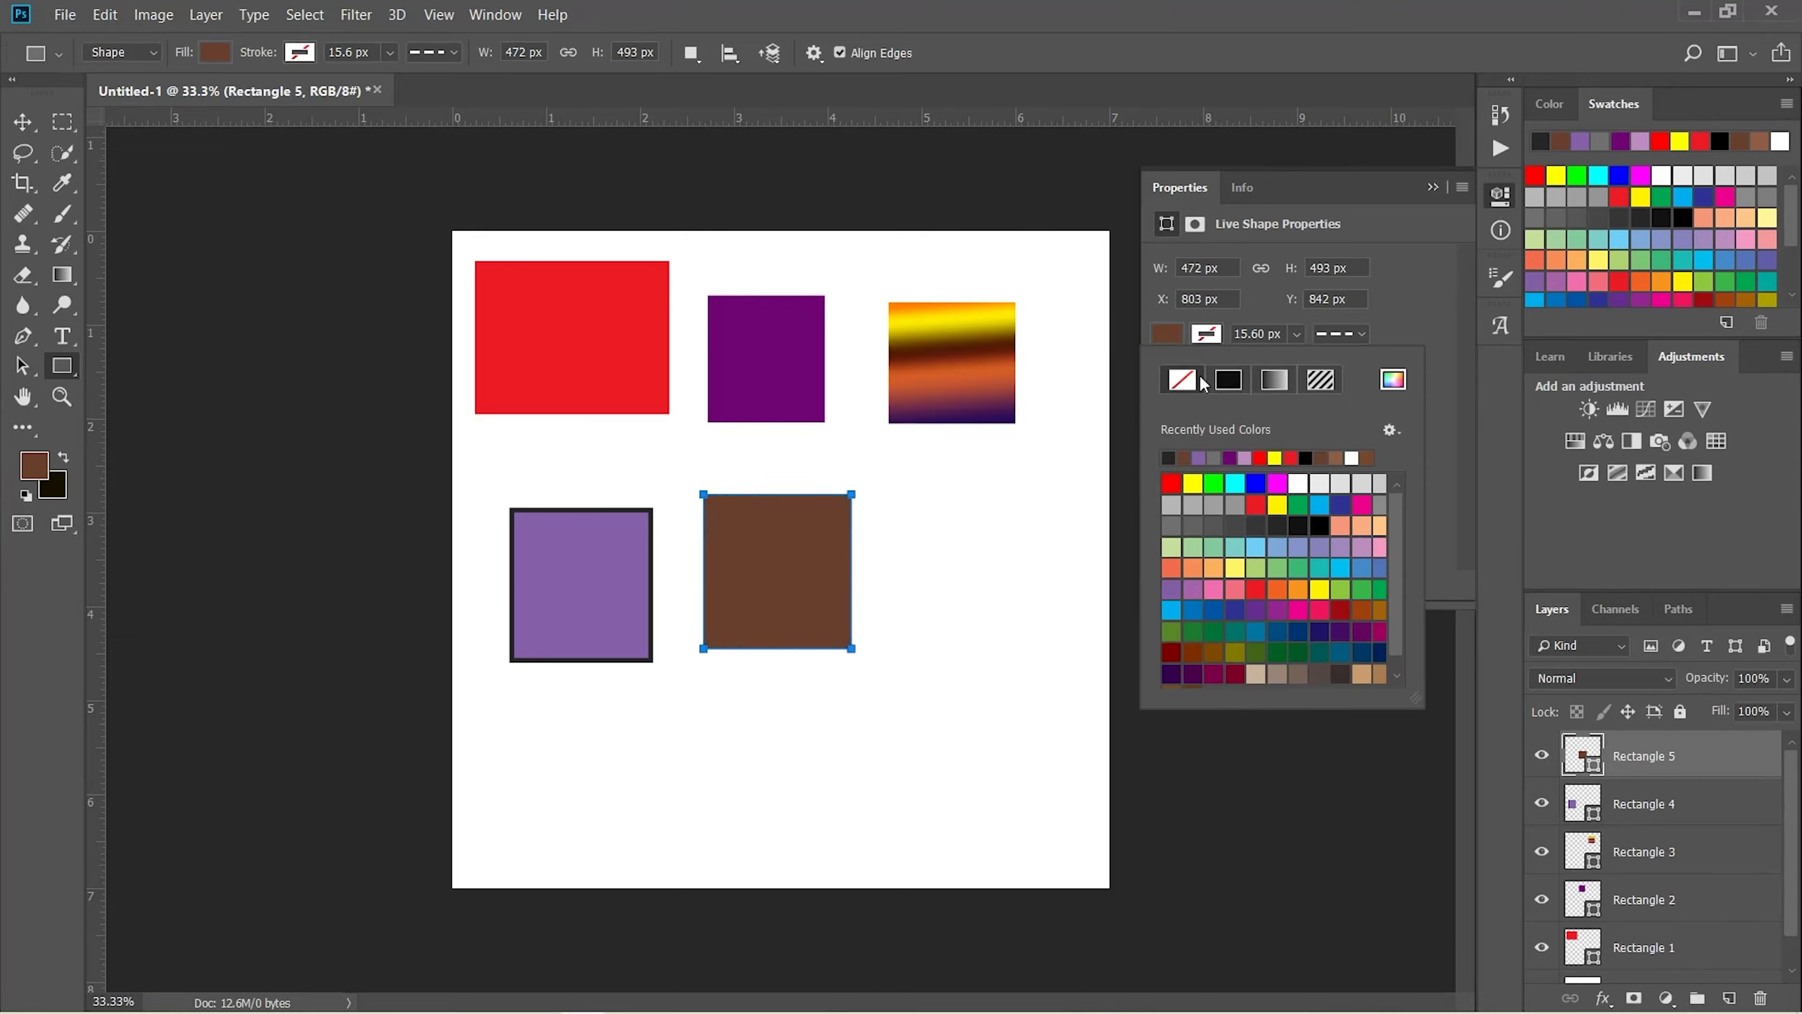
click(1501, 197)
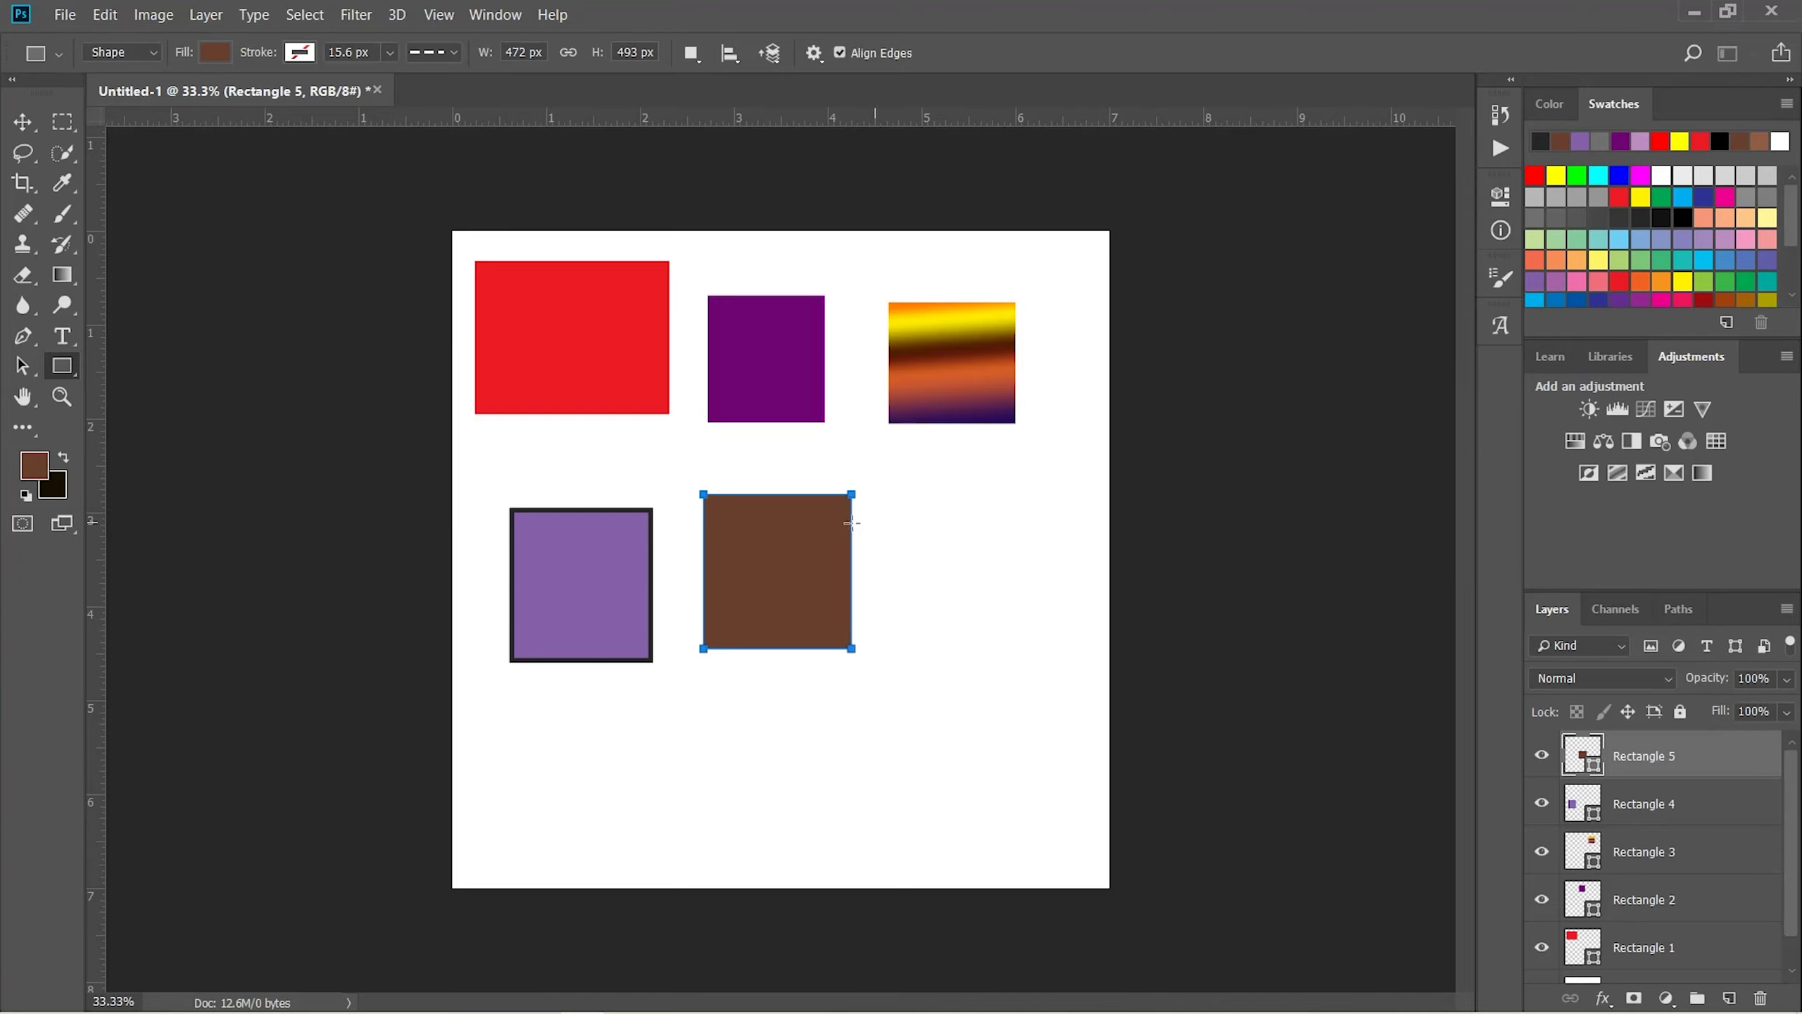
Draw Rectangle 6 right of the brown square and fill it with the grey camouflage pattern
drag(899, 513, 1025, 648)
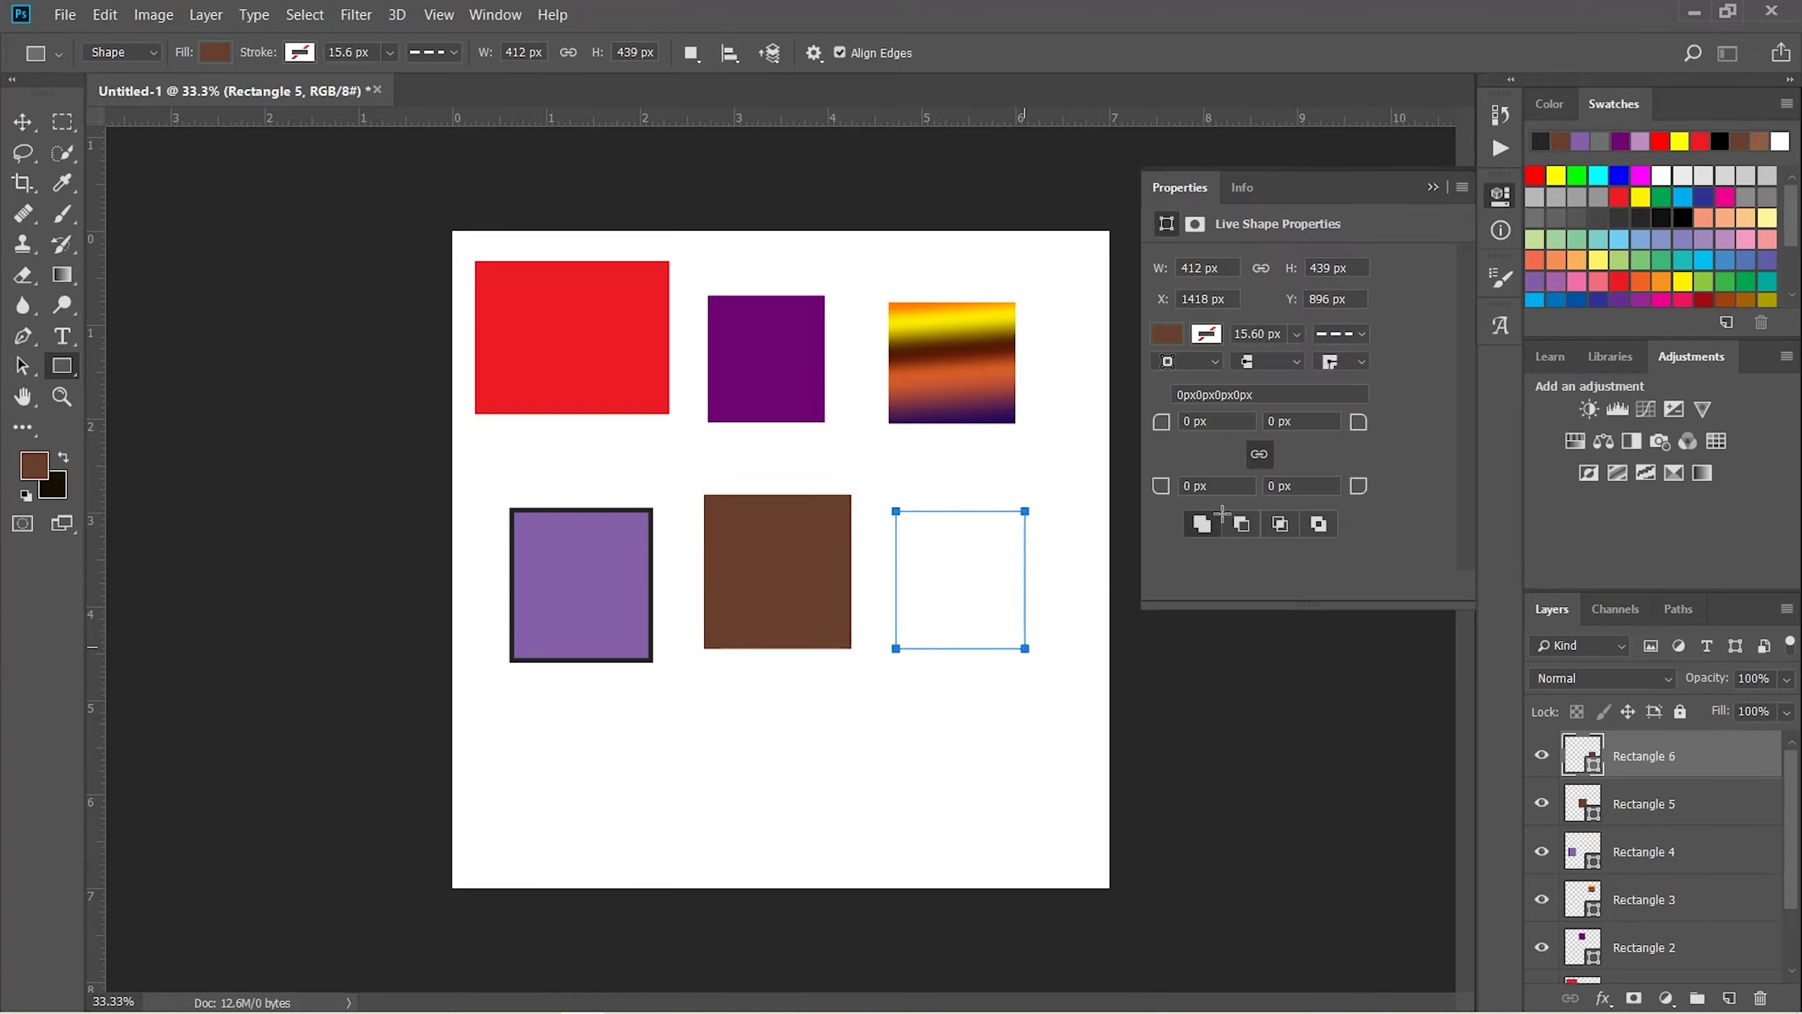
click(1167, 335)
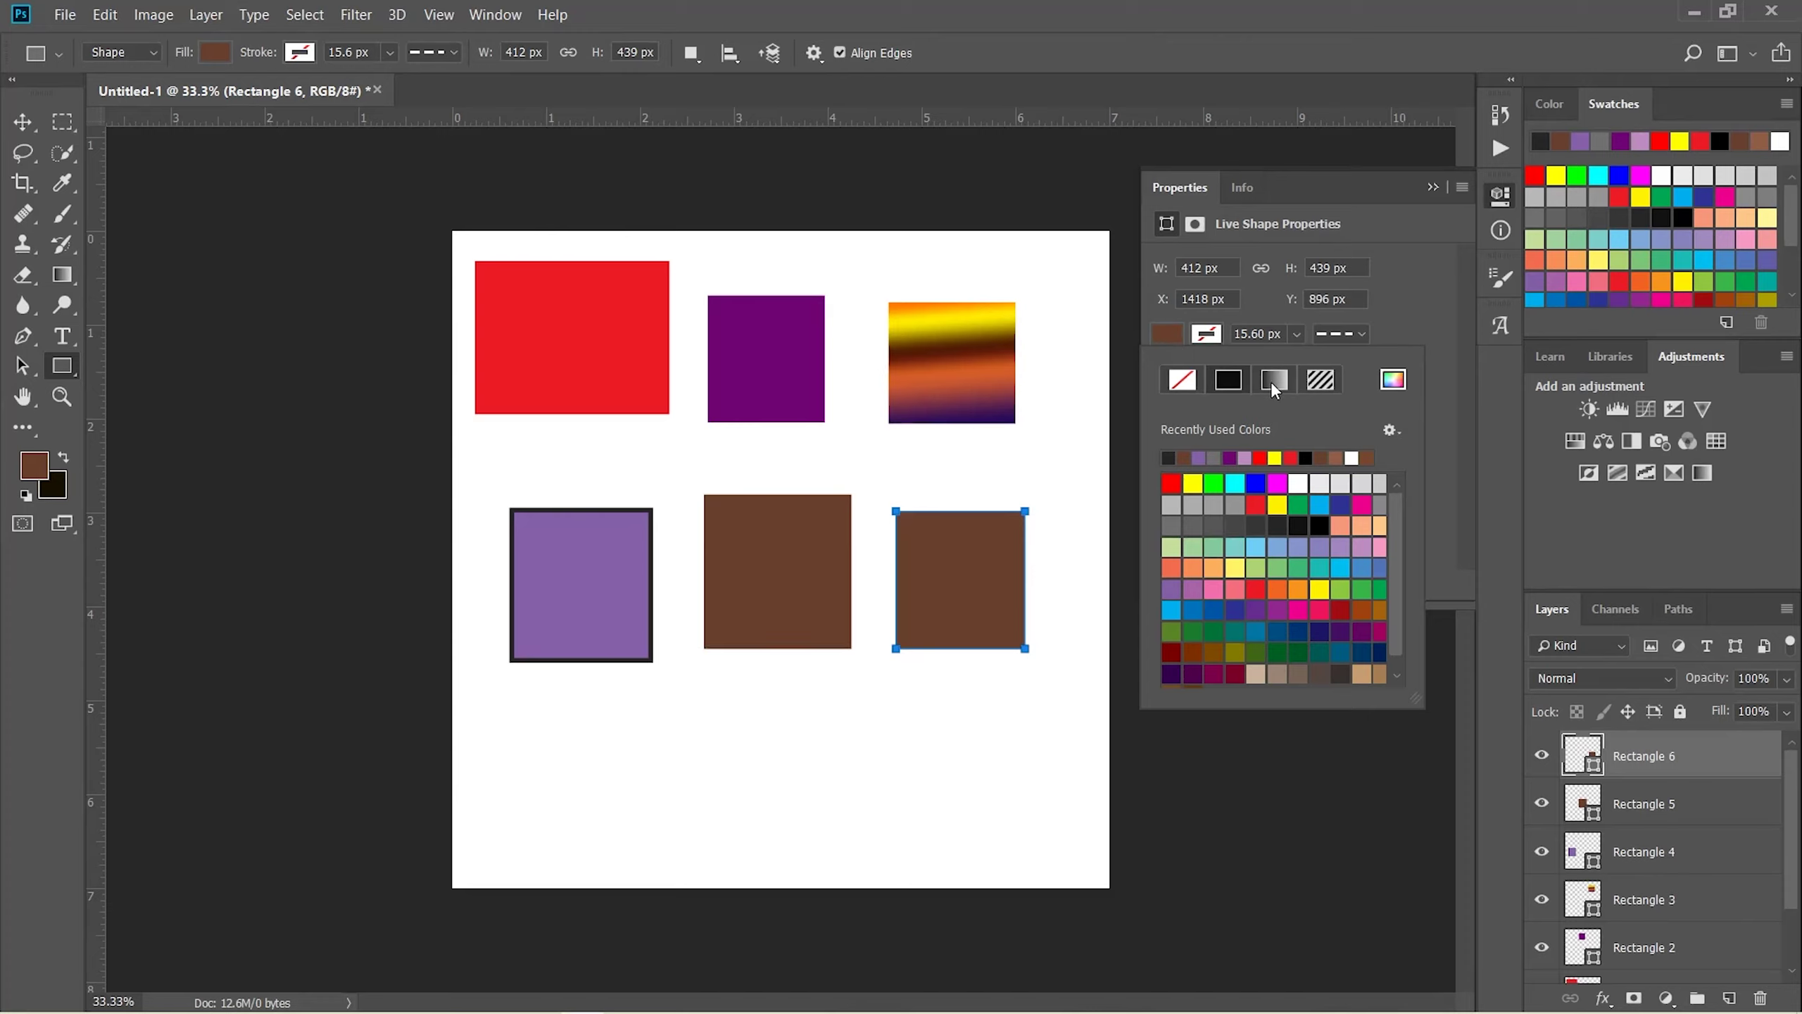
click(1329, 386)
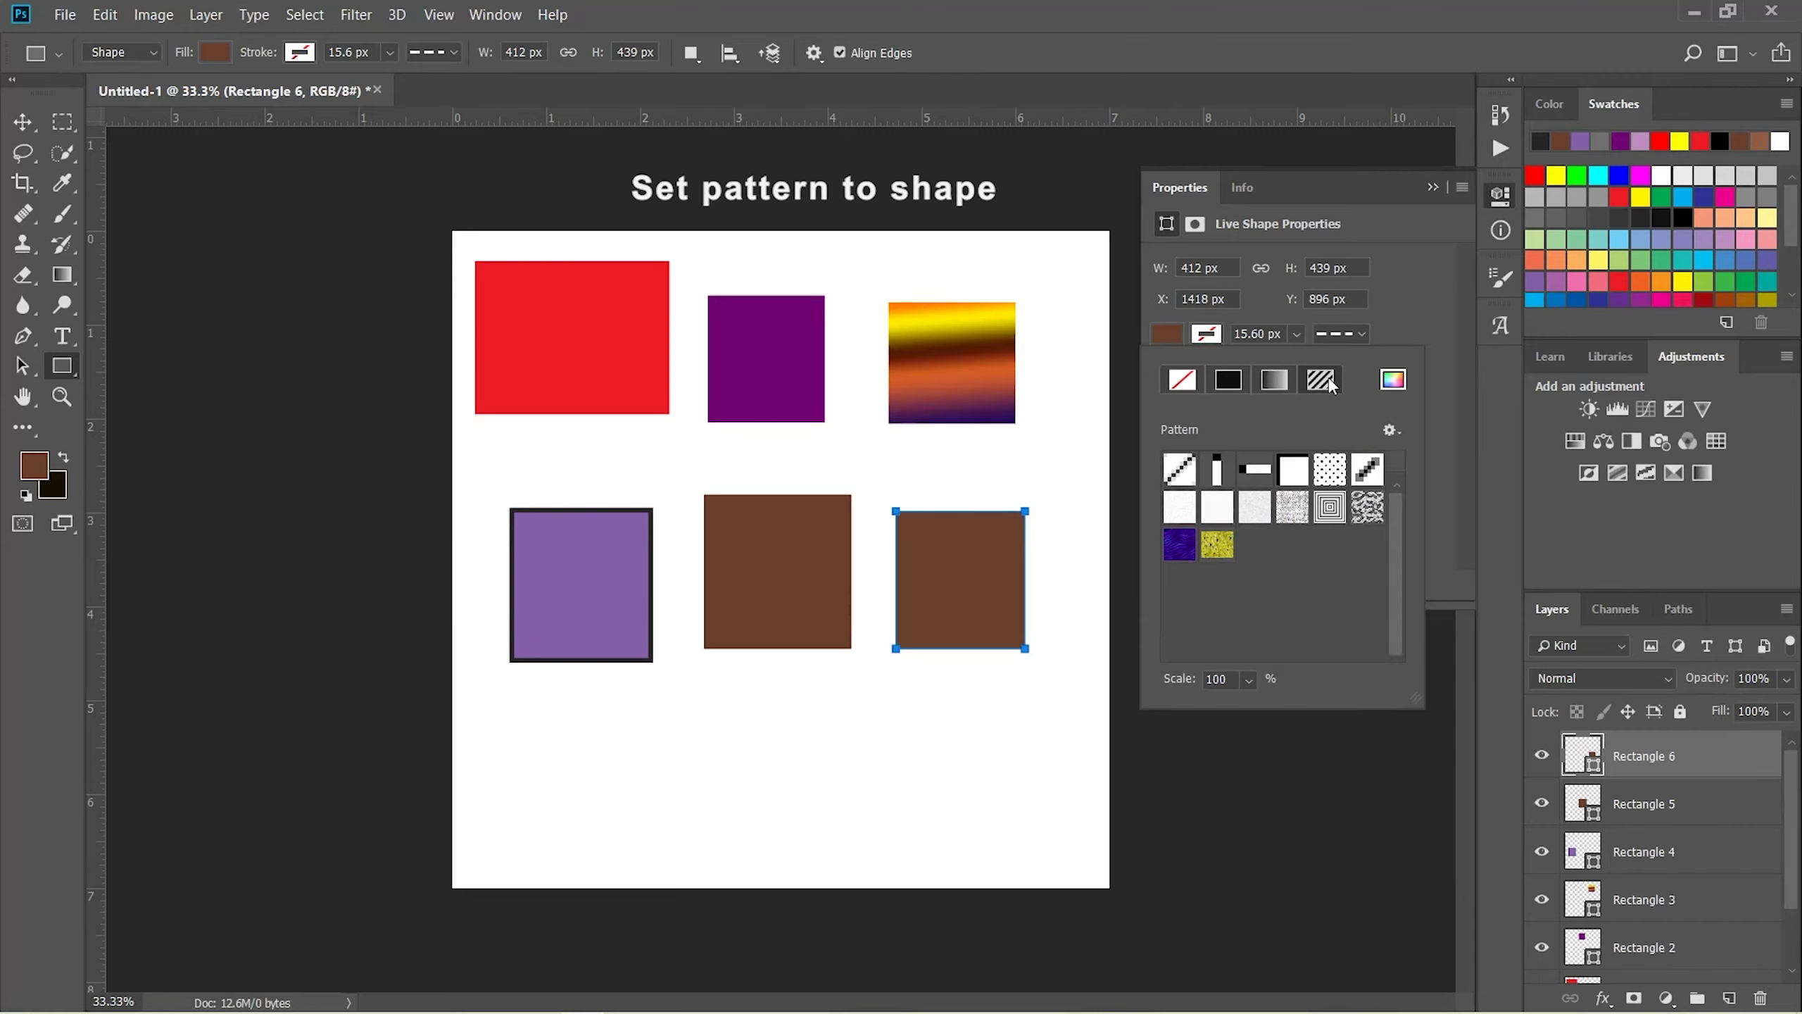
click(1254, 518)
click(1327, 512)
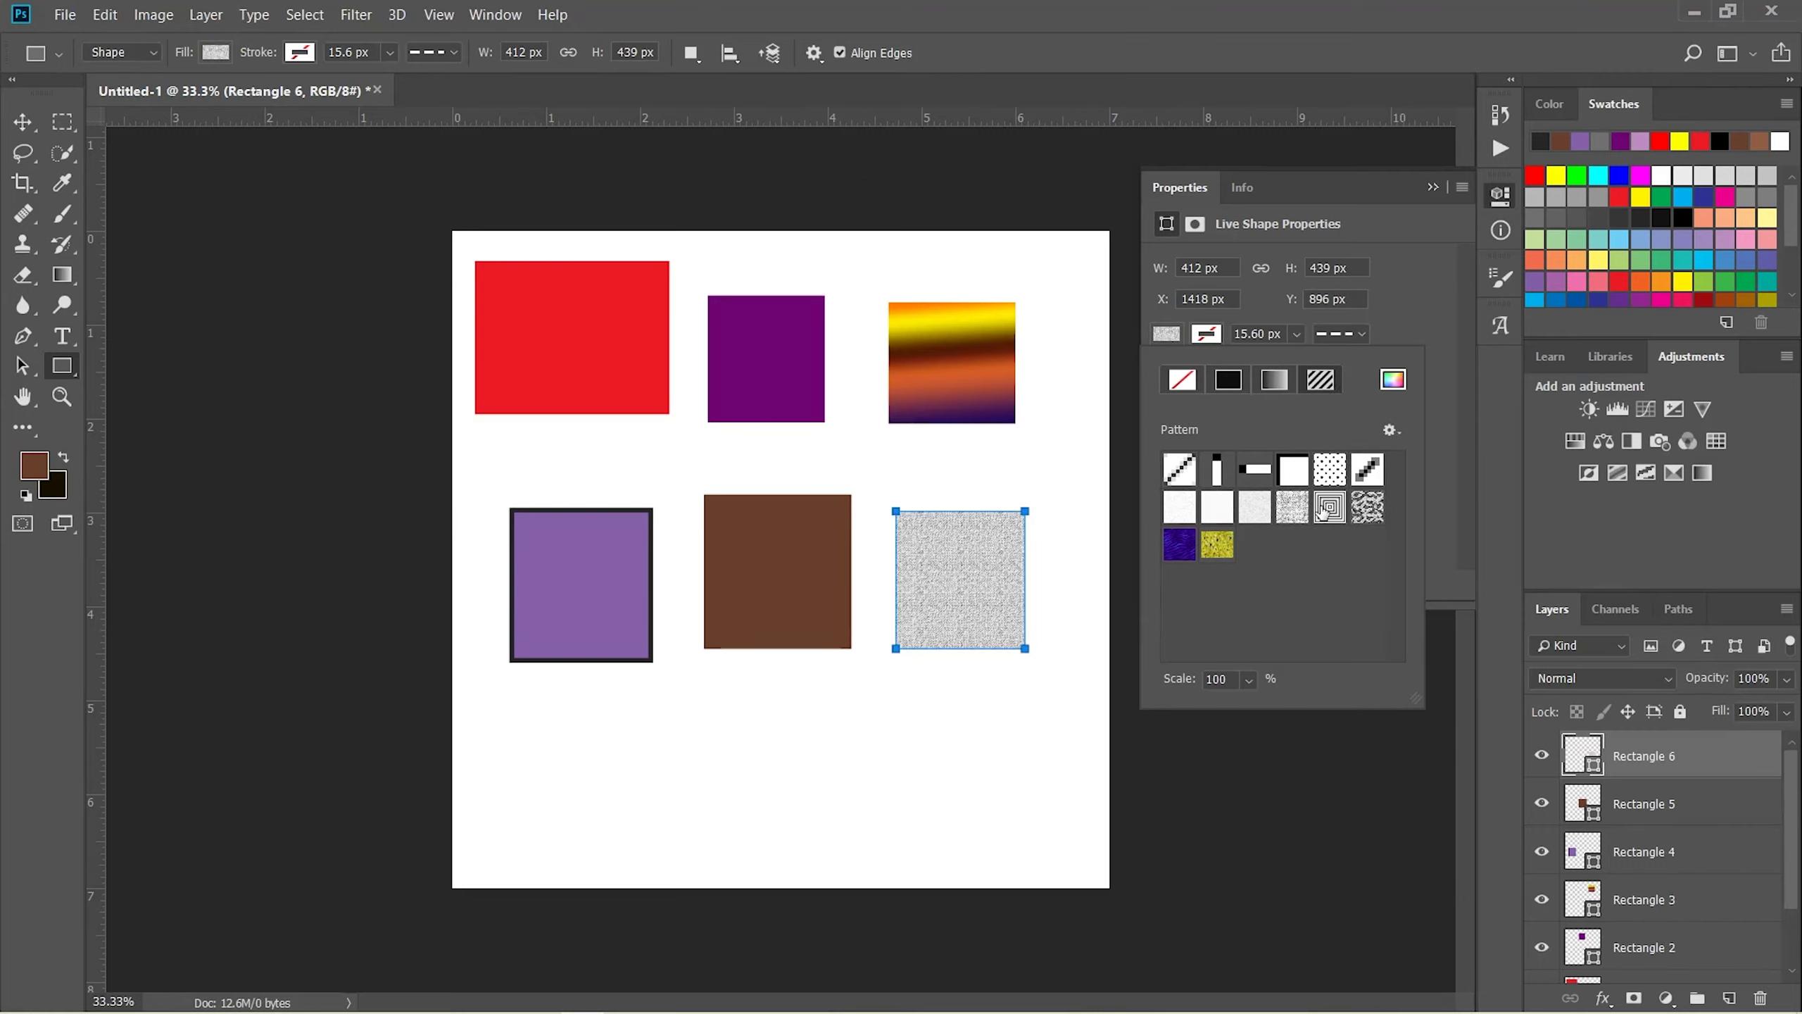
click(1327, 511)
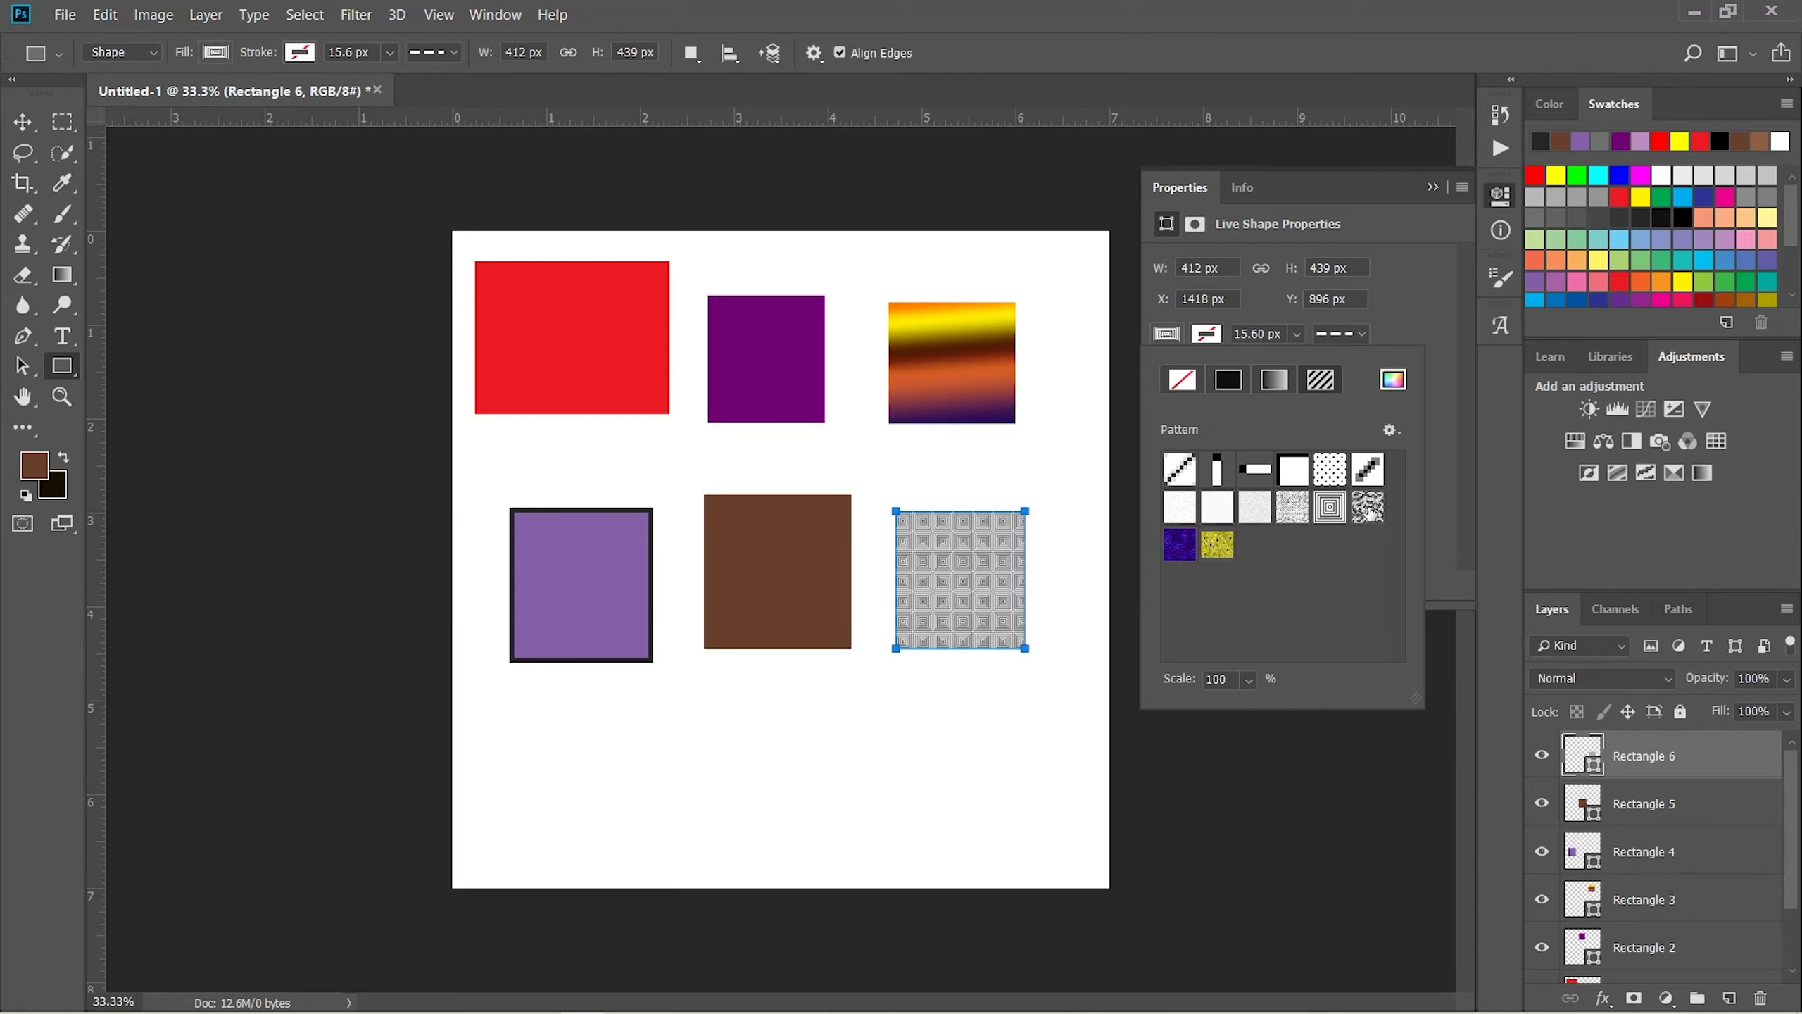
click(1369, 508)
click(1501, 195)
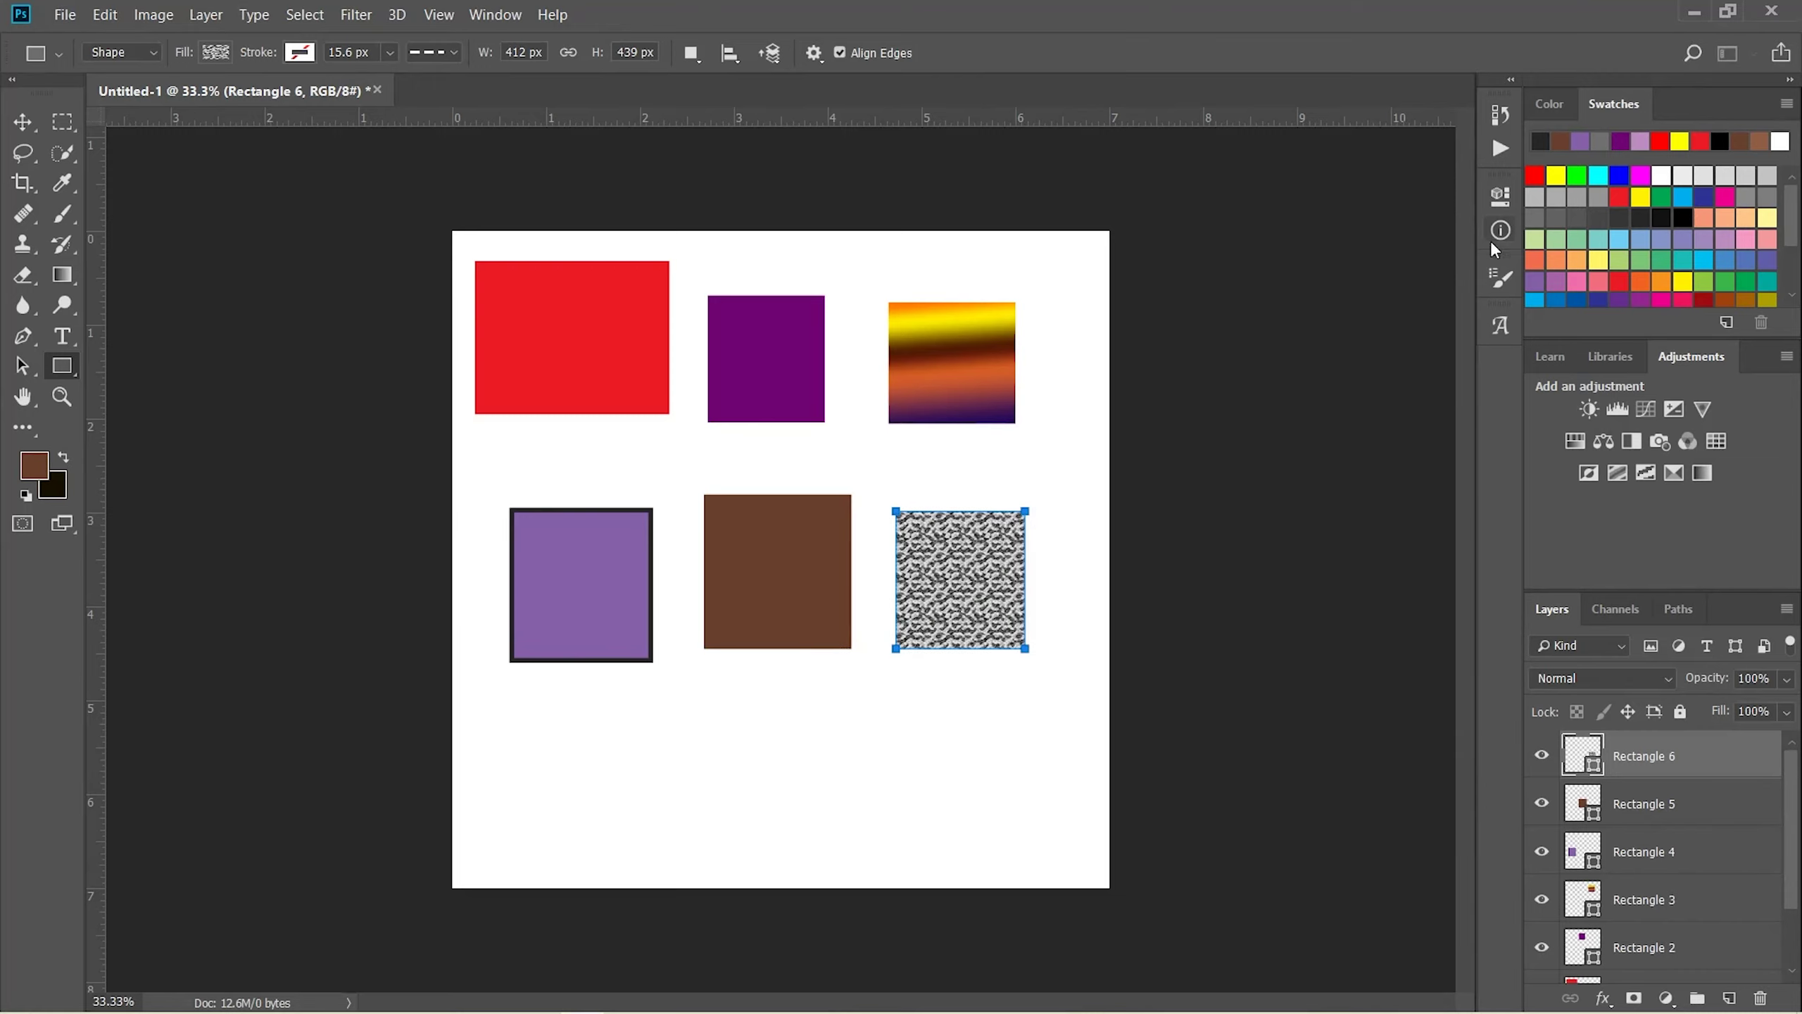
Stack the purple, brown, patterned and gradient squares onto the top-left cluster
click(22, 122)
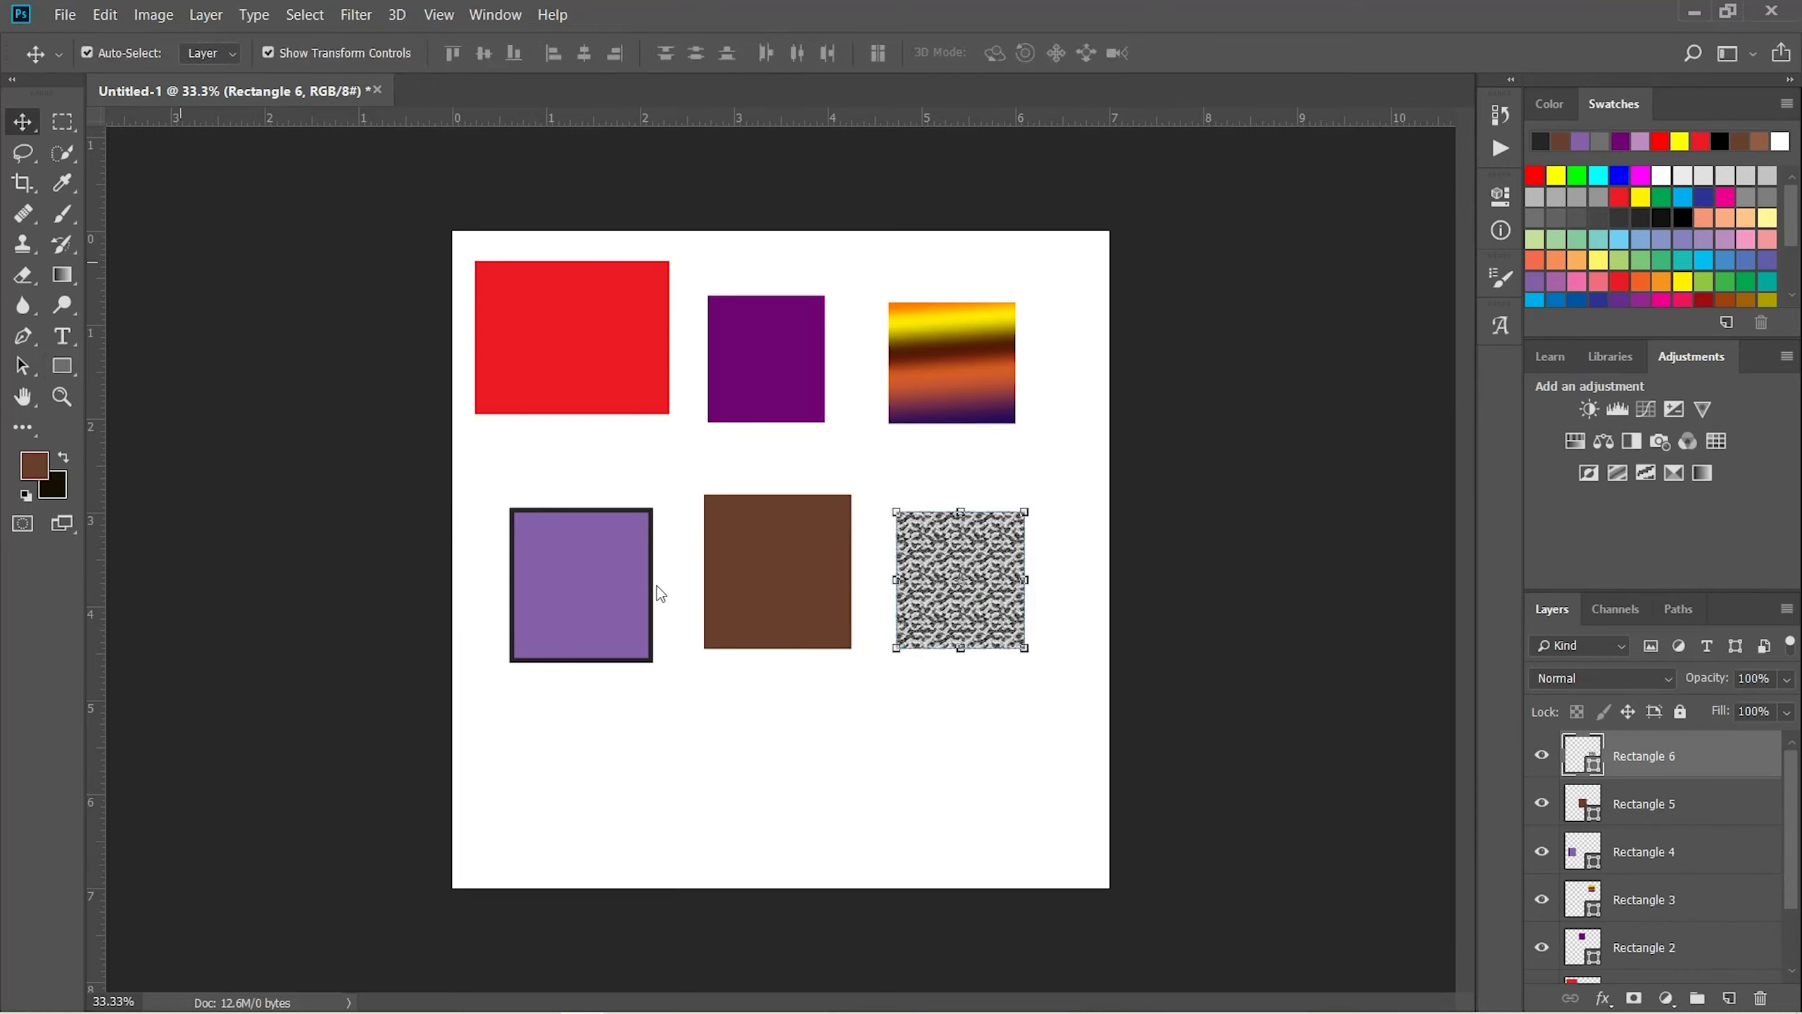
mouse_move(634, 612)
mouse_down()
mouse_move(637, 498)
mouse_move(596, 364)
mouse_up()
drag(746, 528, 624, 307)
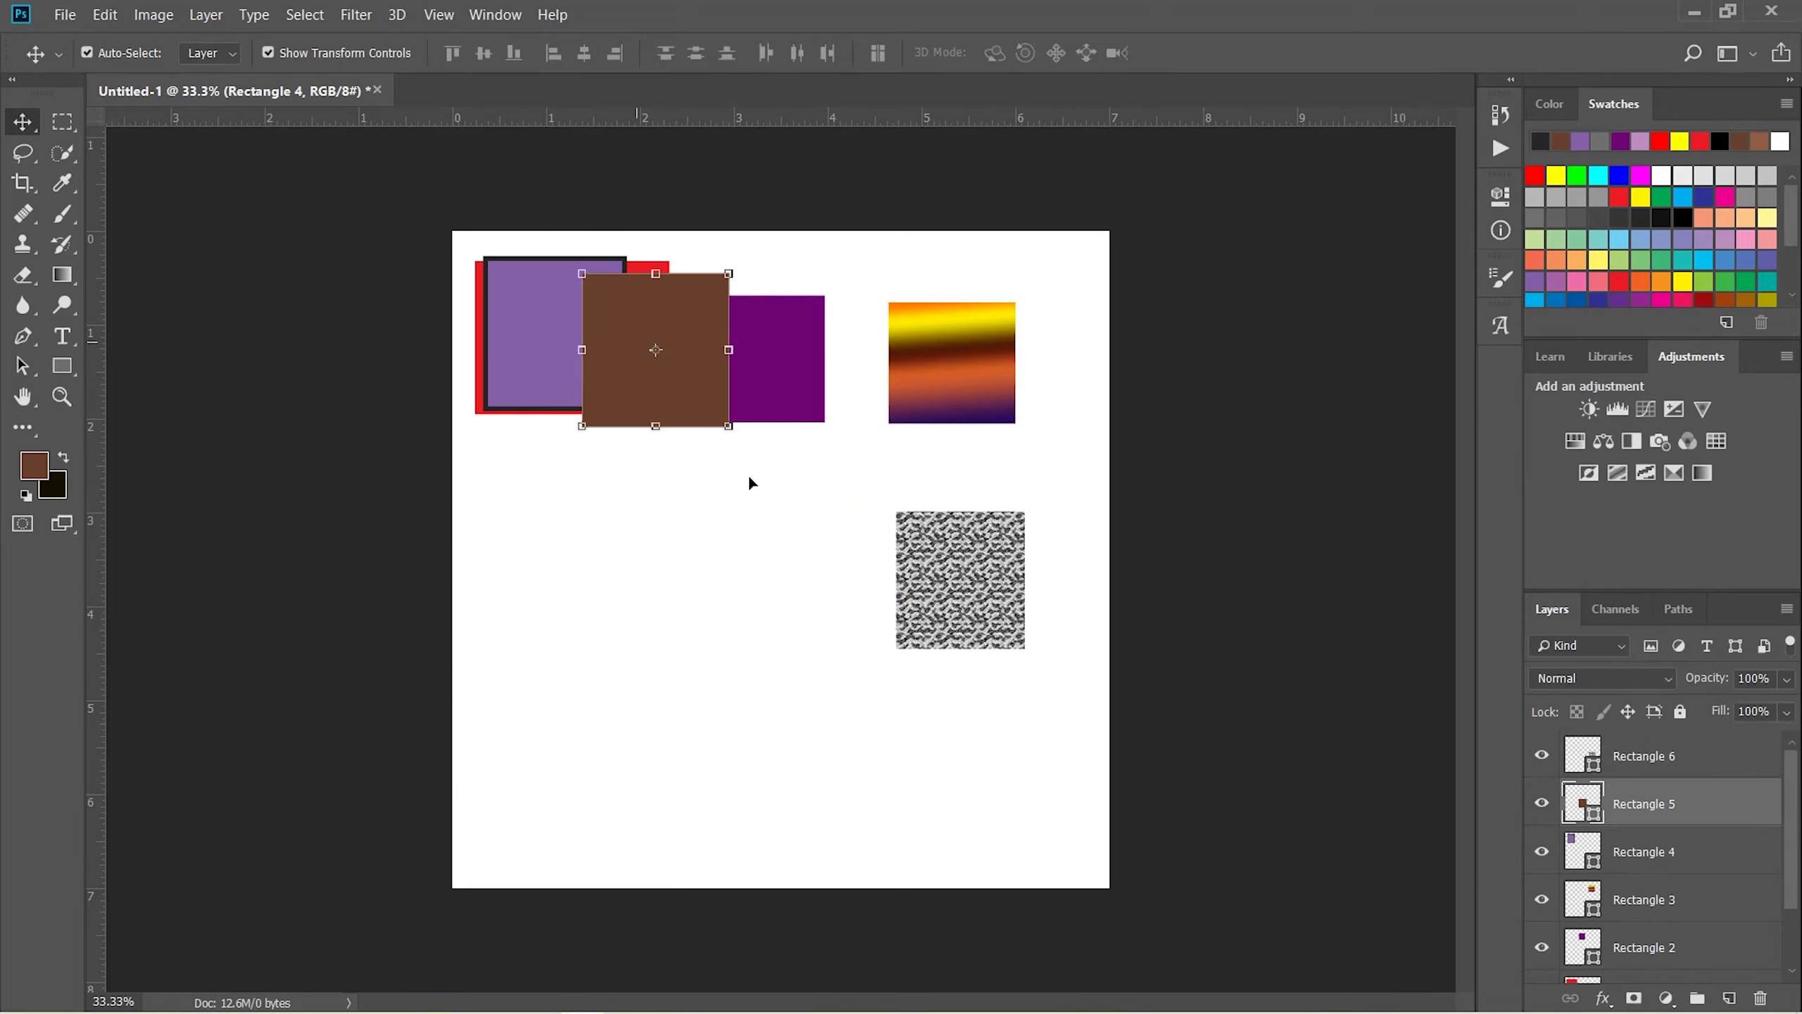
drag(965, 636, 709, 397)
drag(912, 397, 614, 357)
Draw Rectangle 7 below the cluster and fill it with solid red #ff0000
click(63, 372)
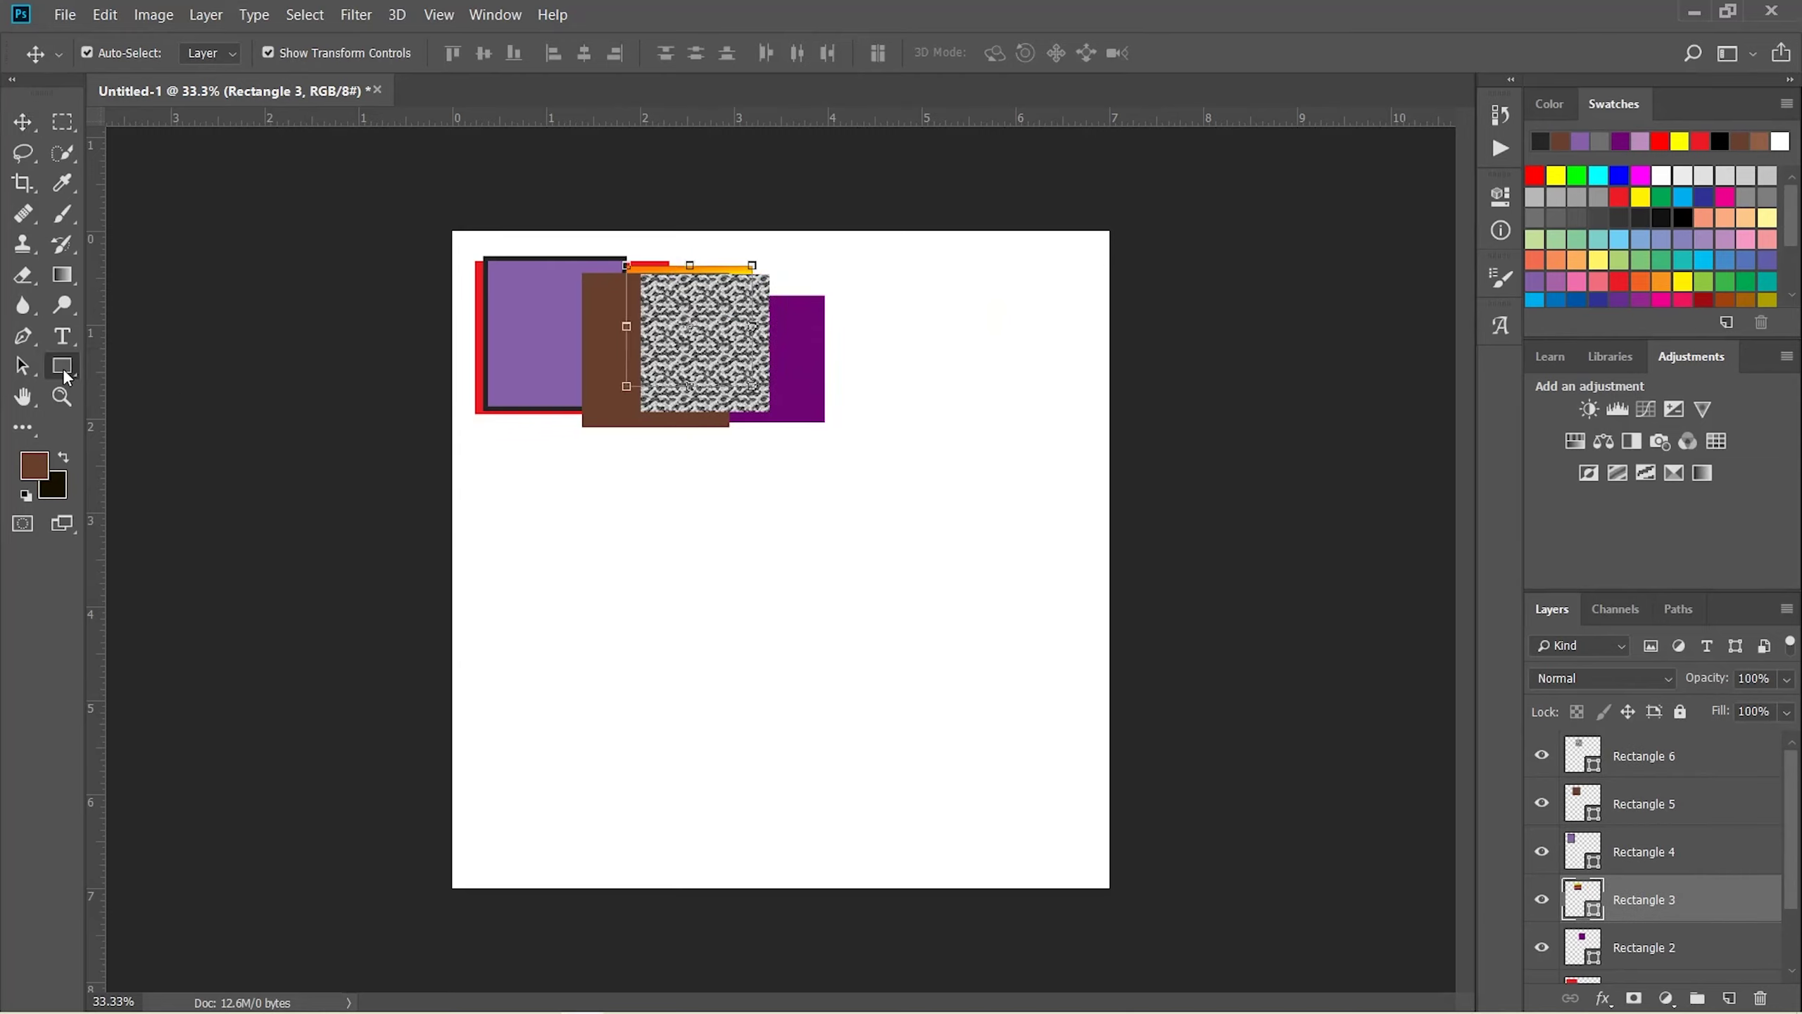
mouse_move(590, 544)
mouse_down()
mouse_move(737, 680)
mouse_move(767, 615)
mouse_up()
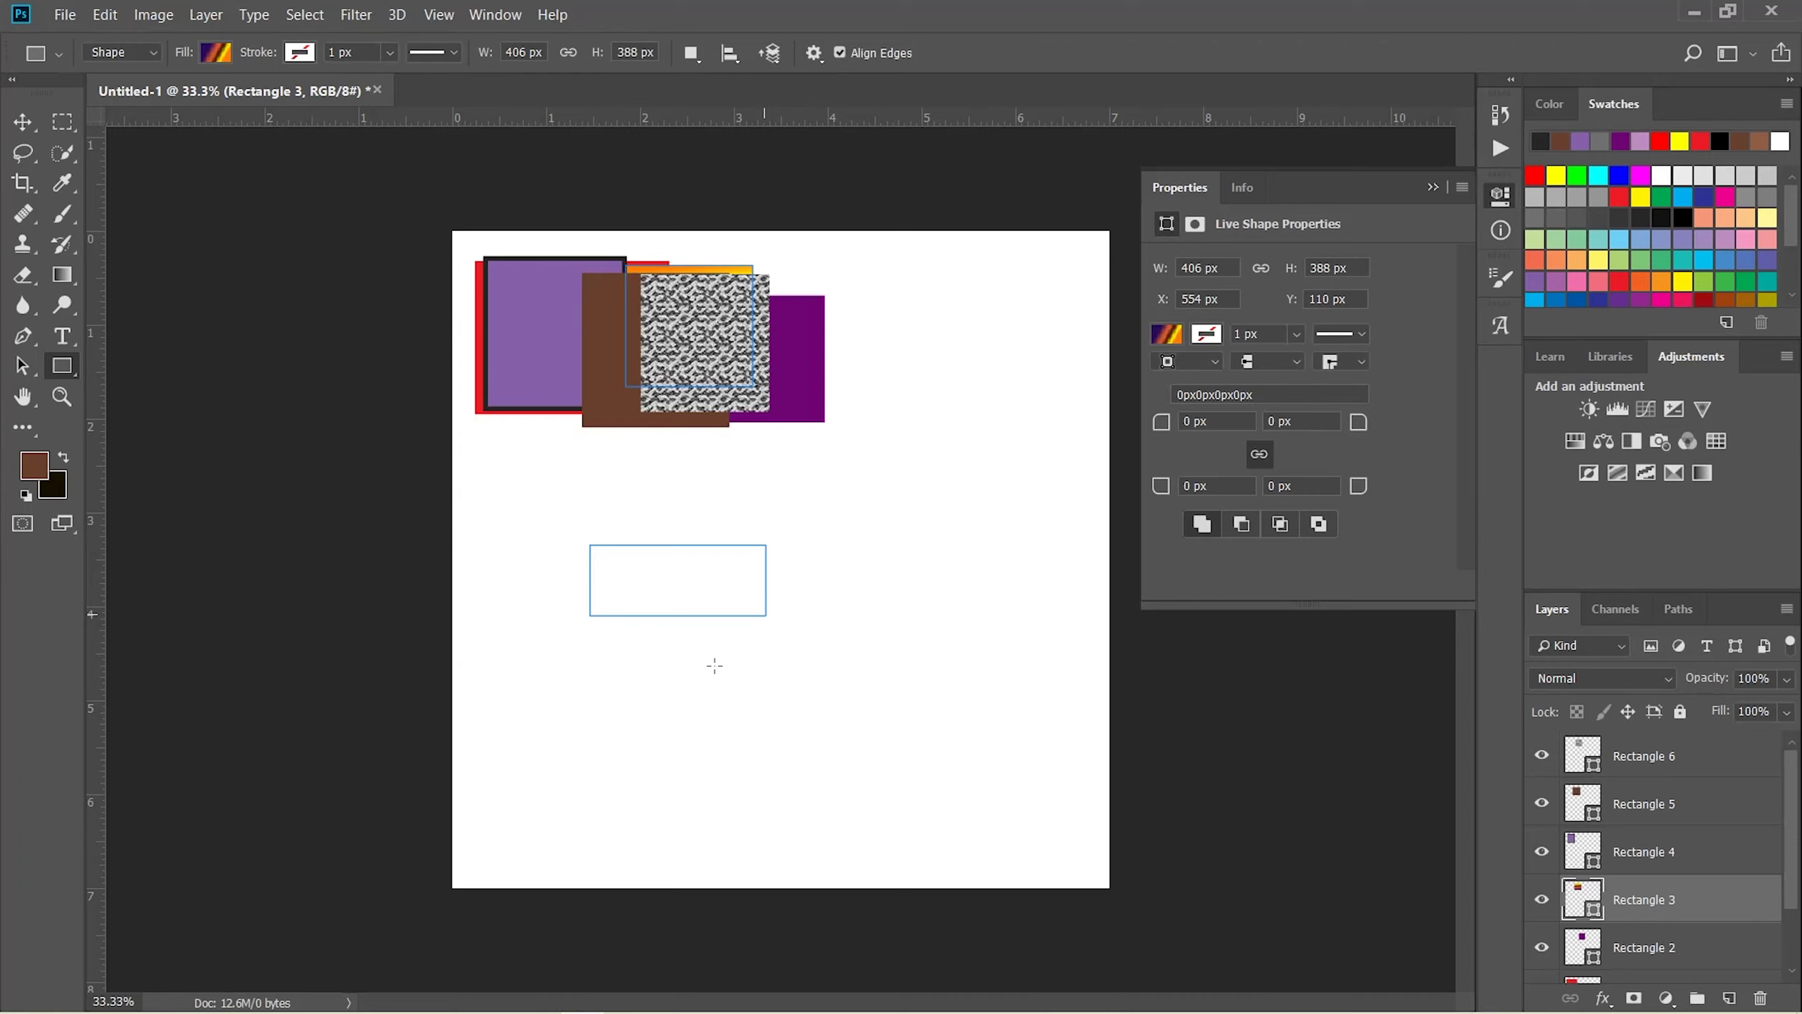
click(1168, 338)
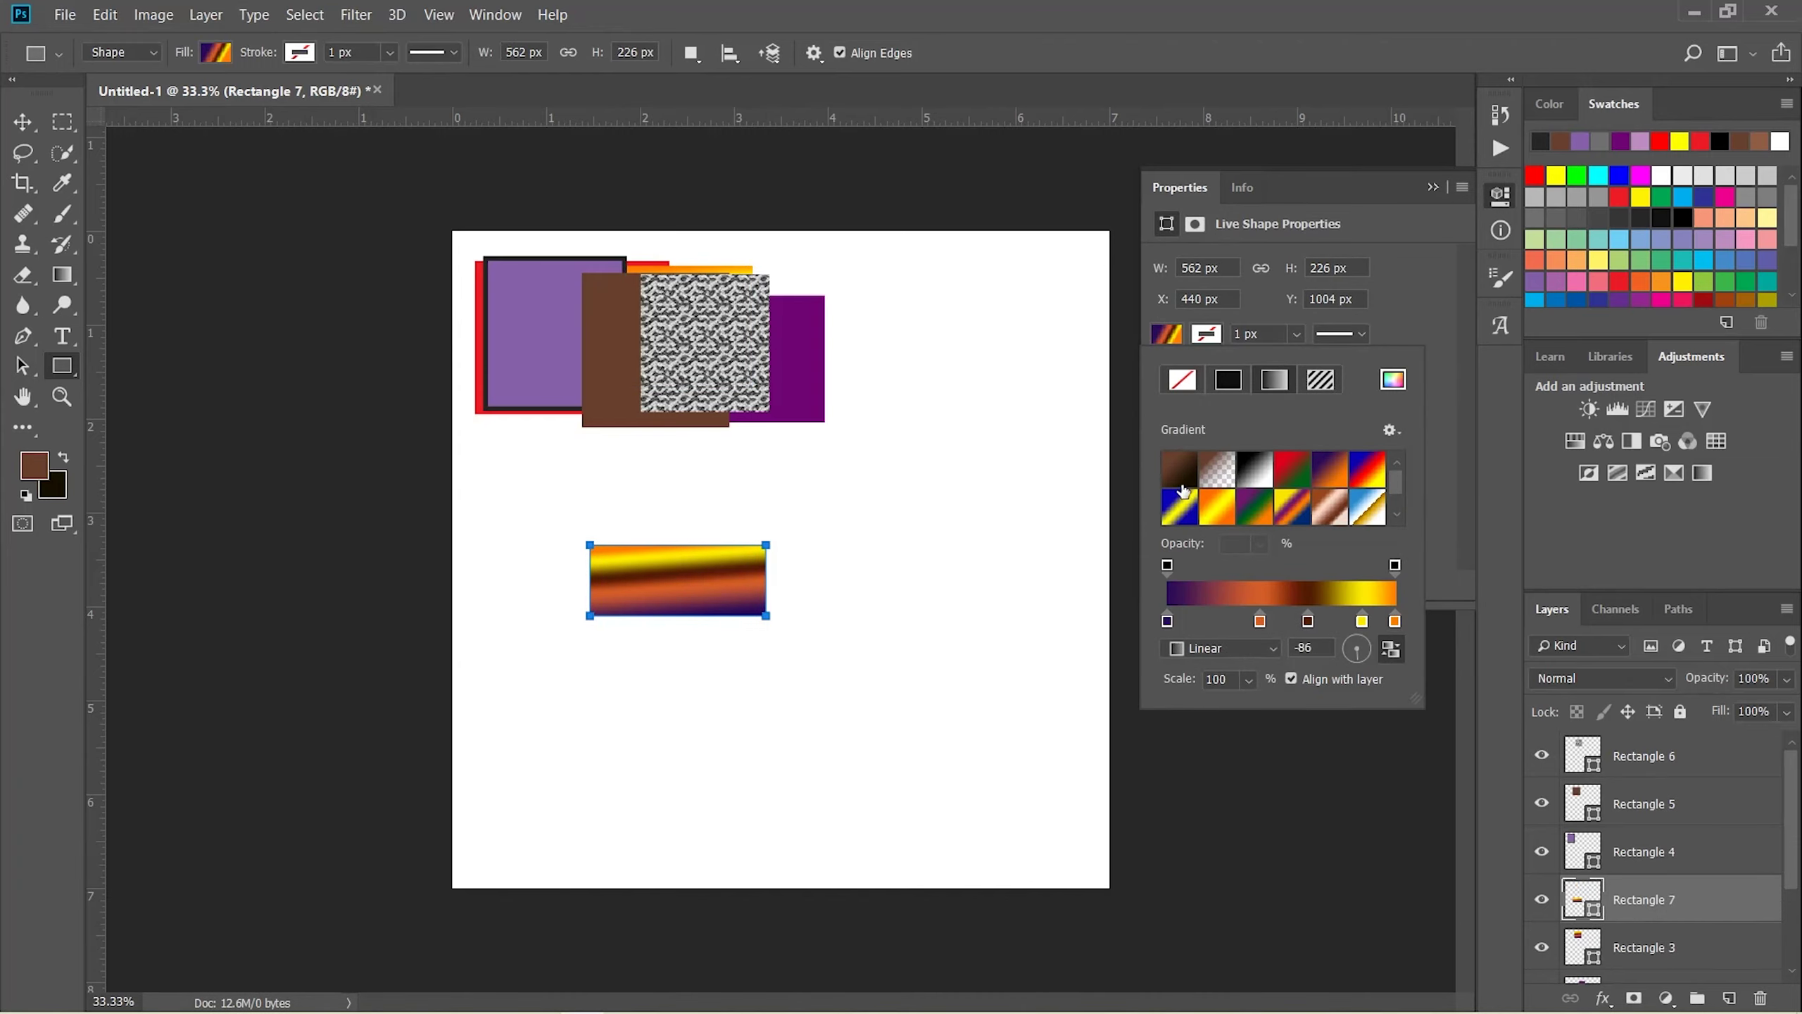
click(1183, 382)
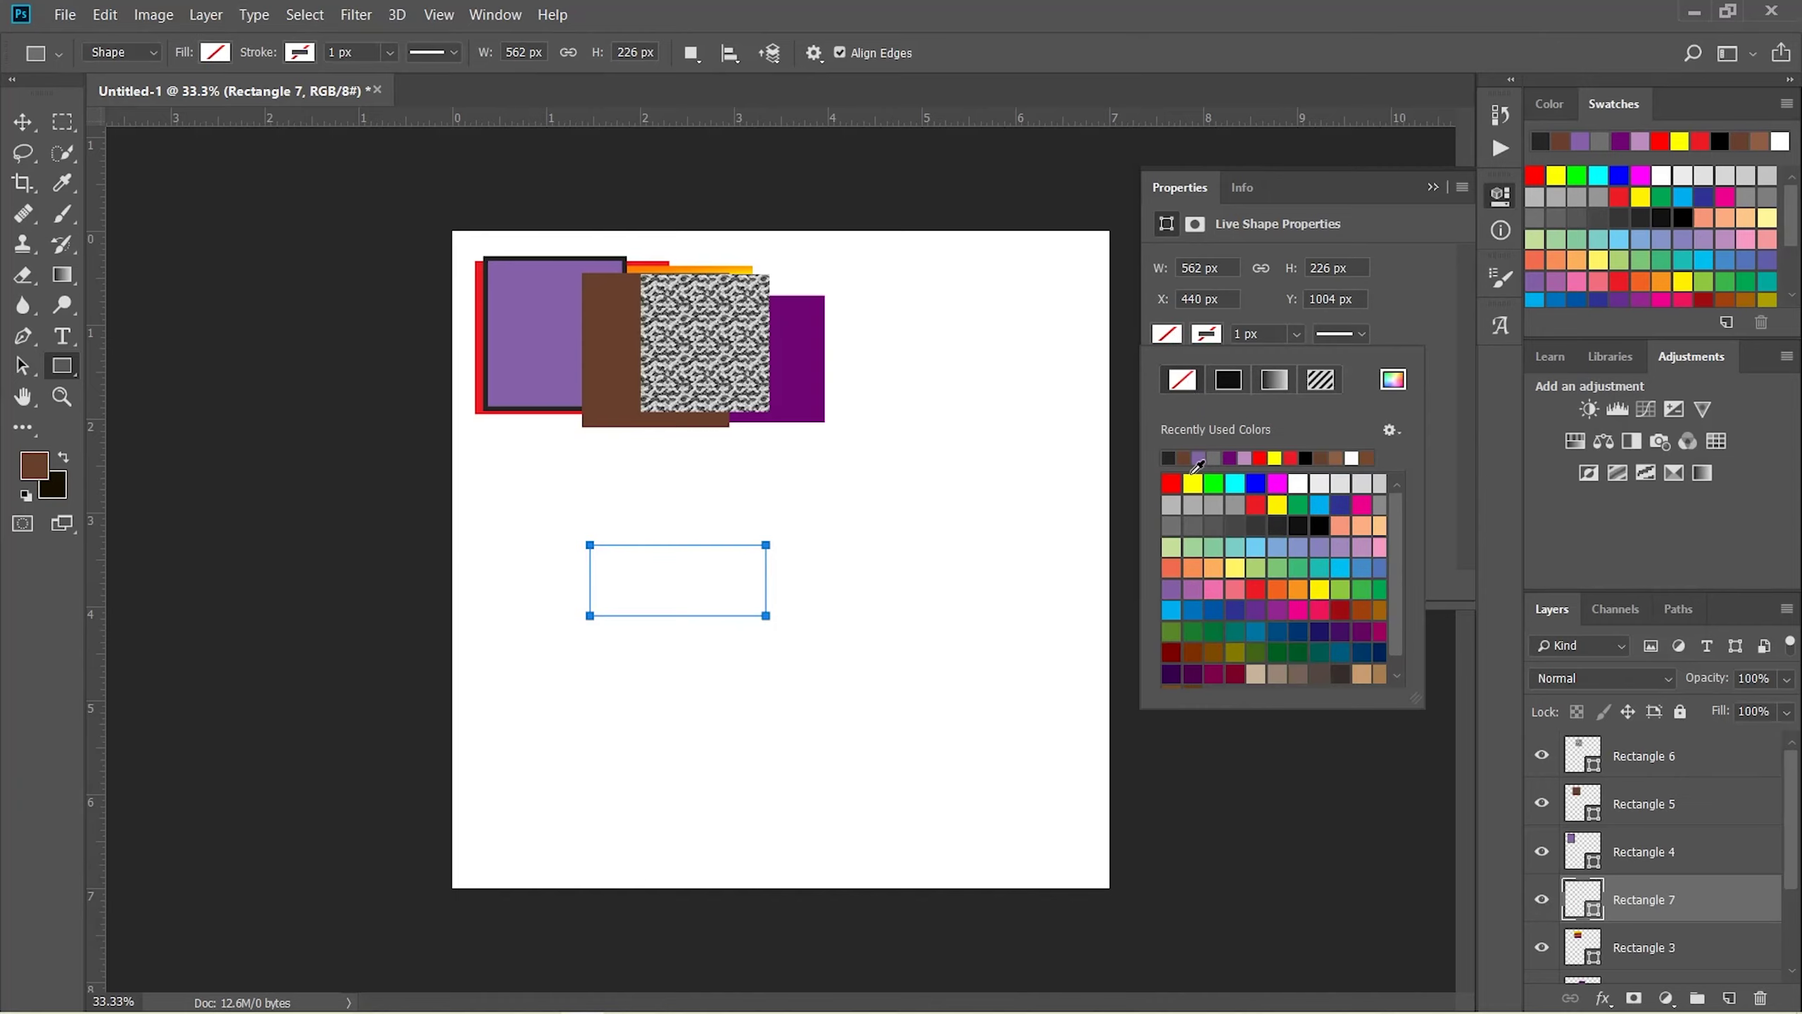
click(1390, 382)
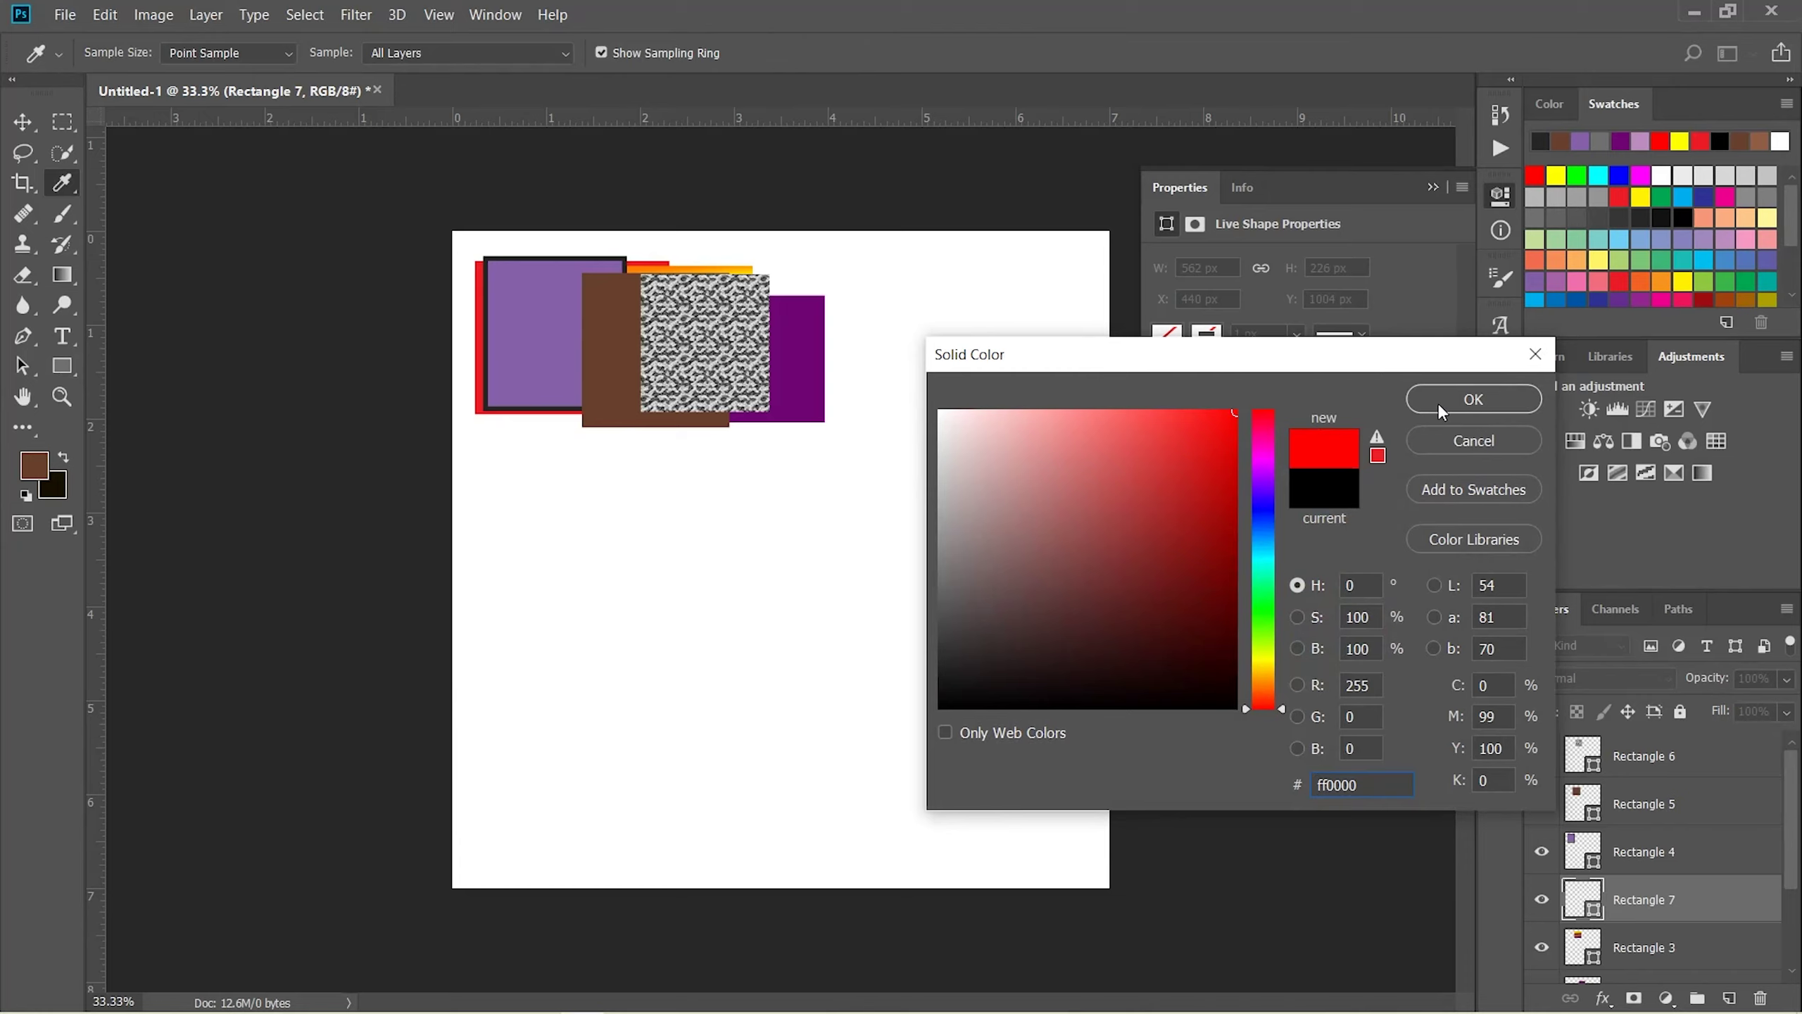
click(1437, 403)
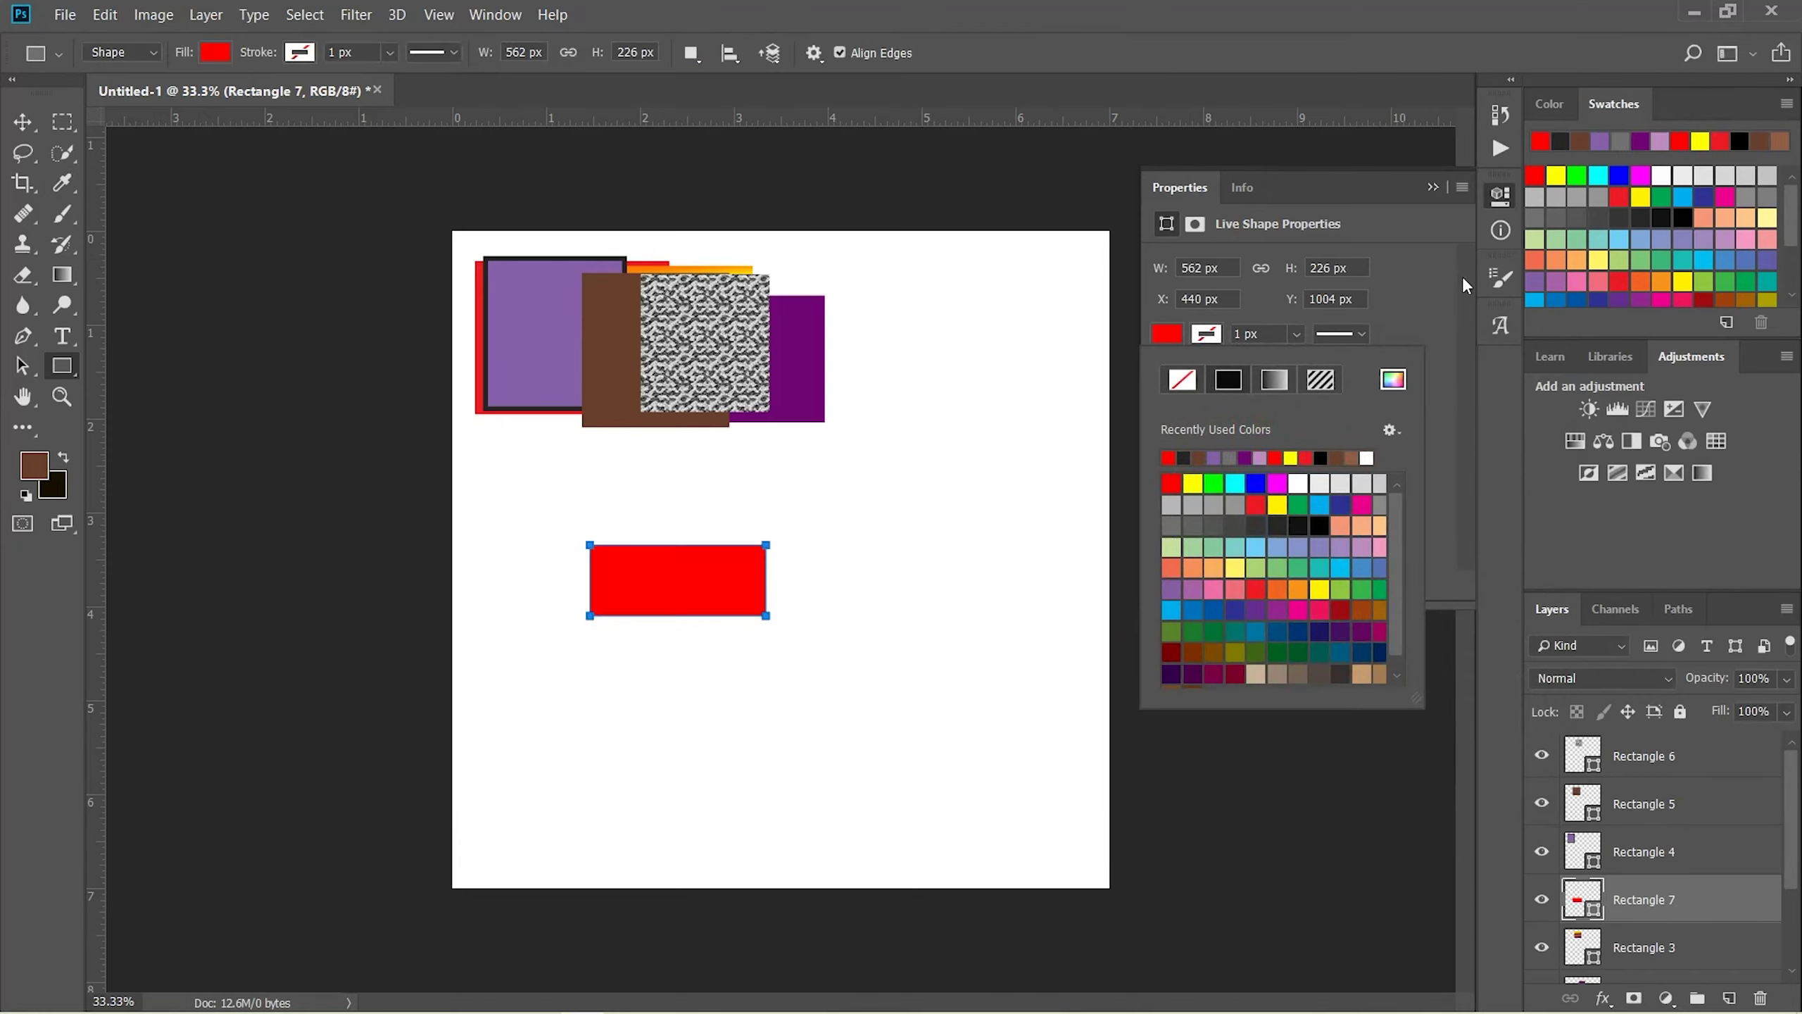
click(1500, 195)
click(1500, 195)
Draw a brown Rectangle 8 square about two inches wide right of the red bar
drag(838, 514, 1025, 722)
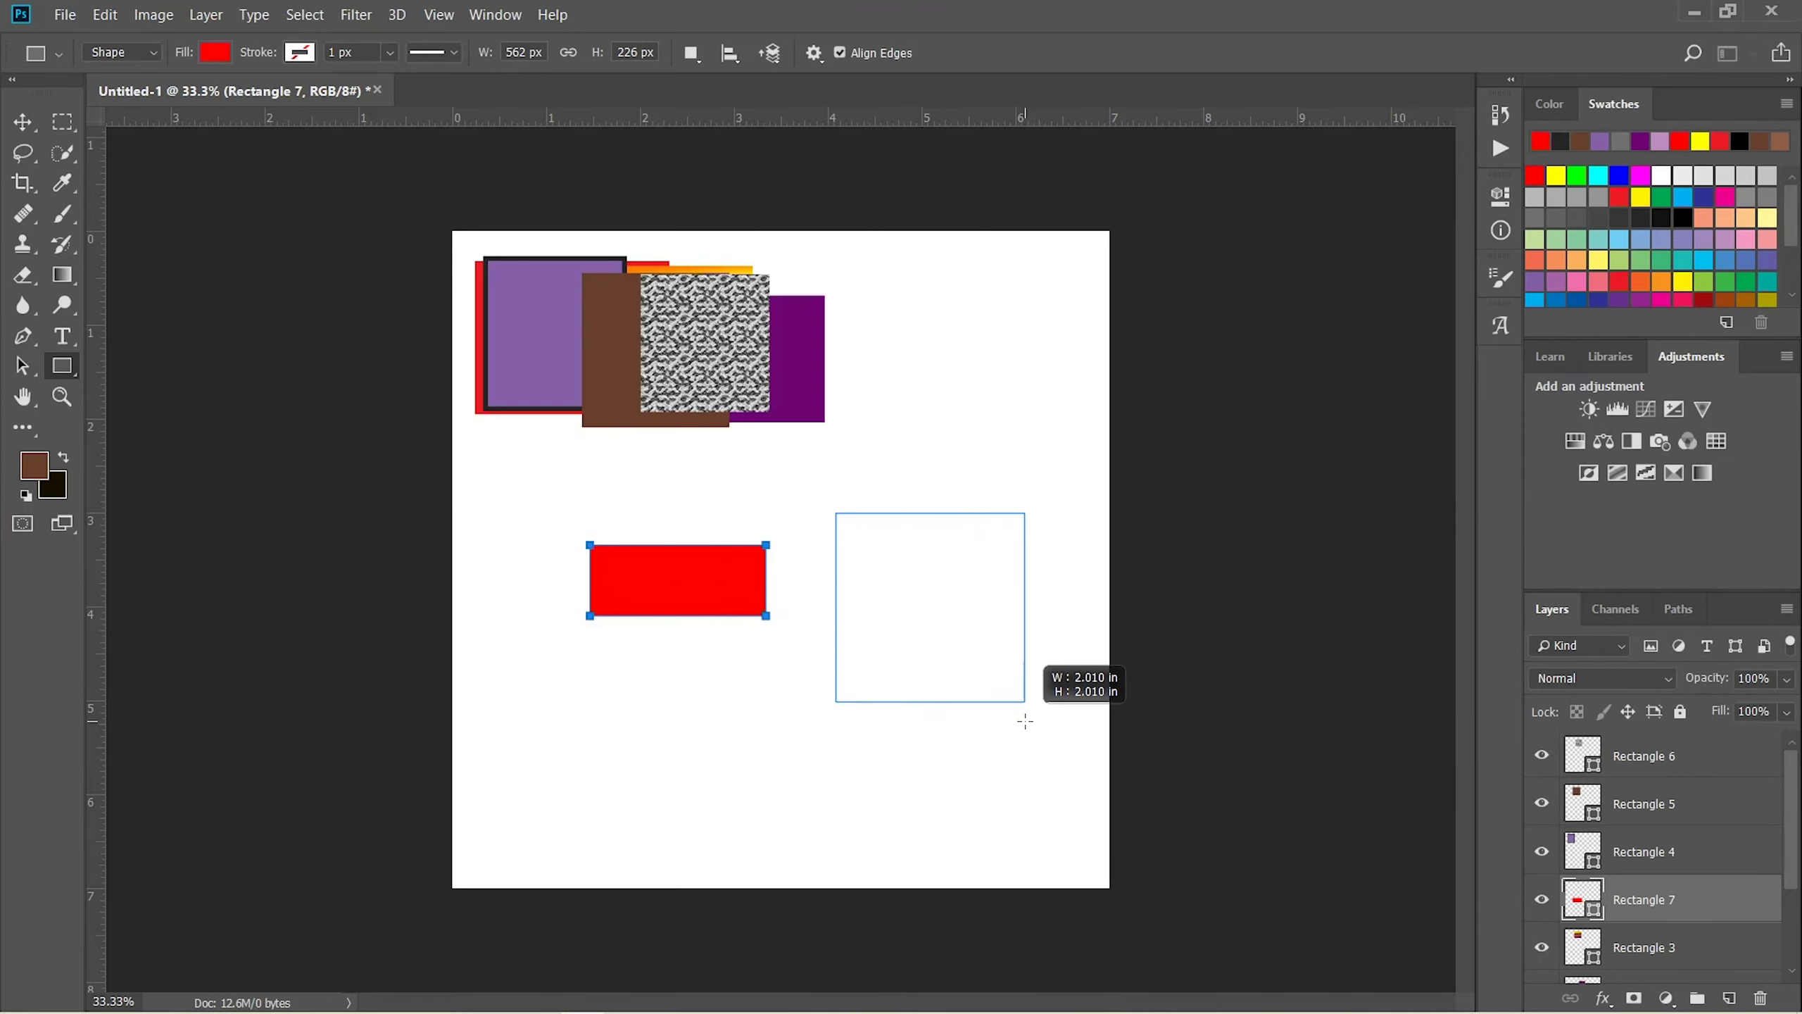
drag(1025, 721, 1007, 695)
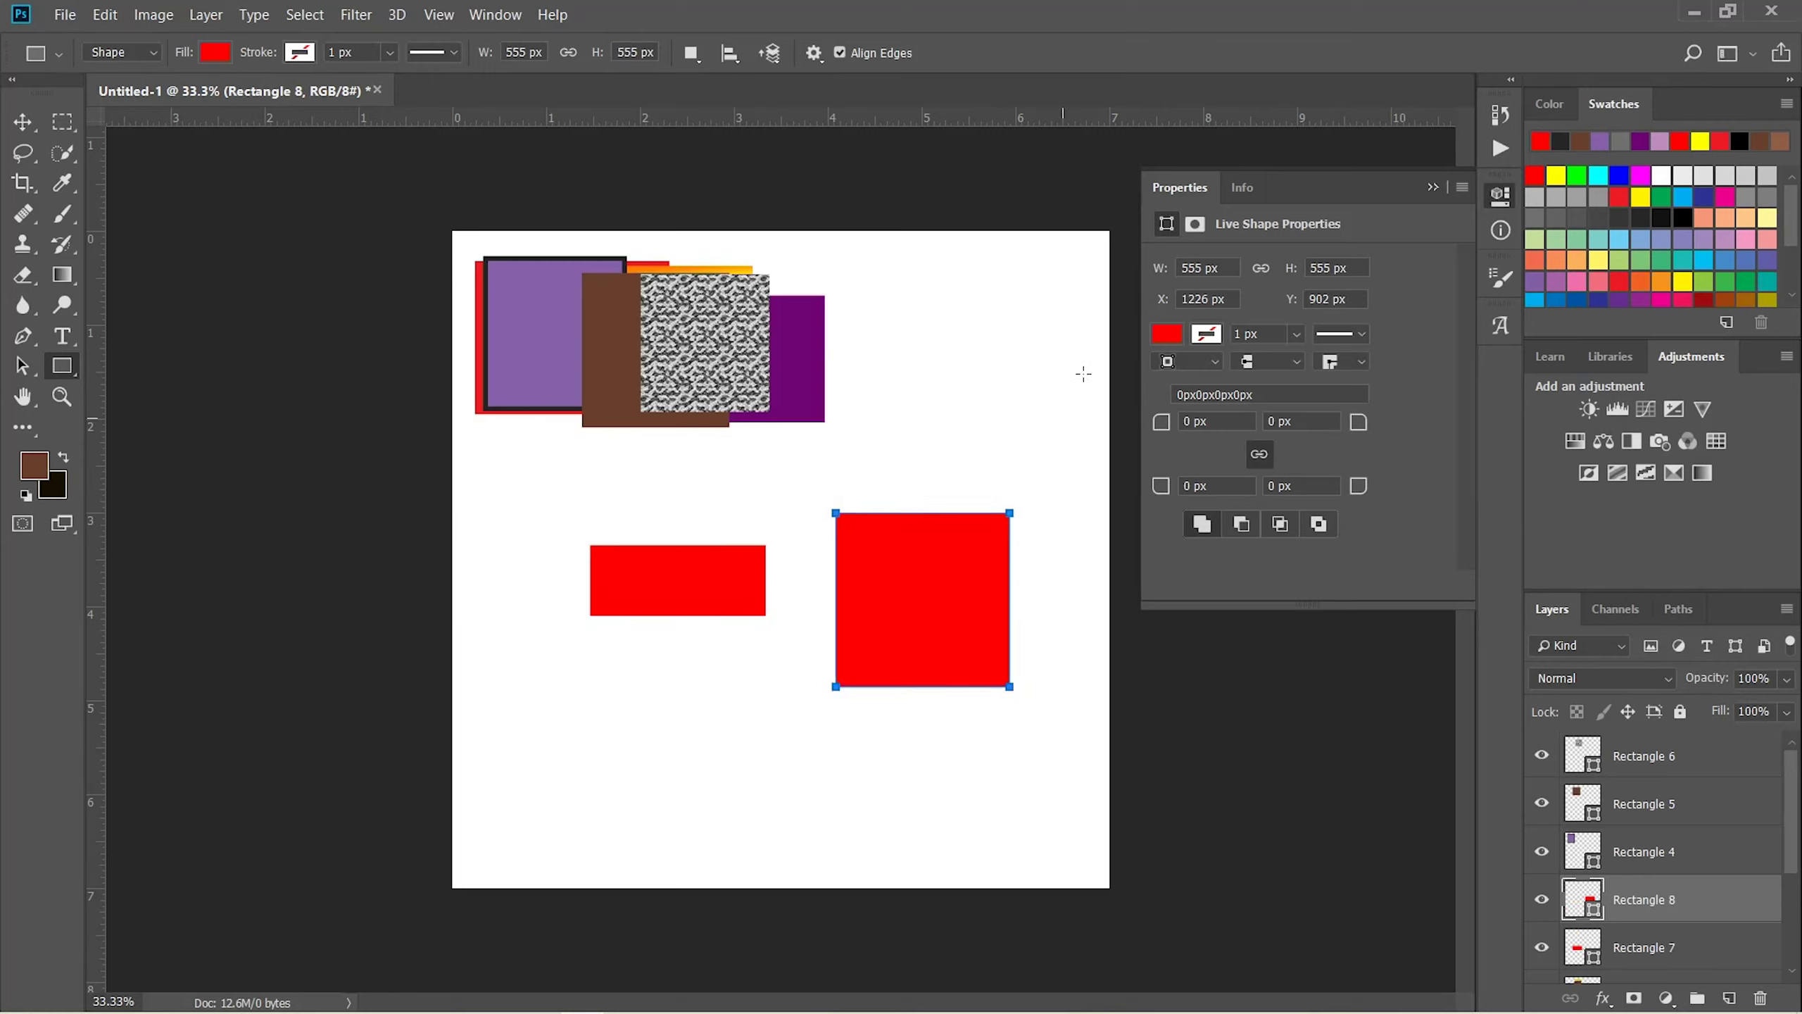
click(1166, 334)
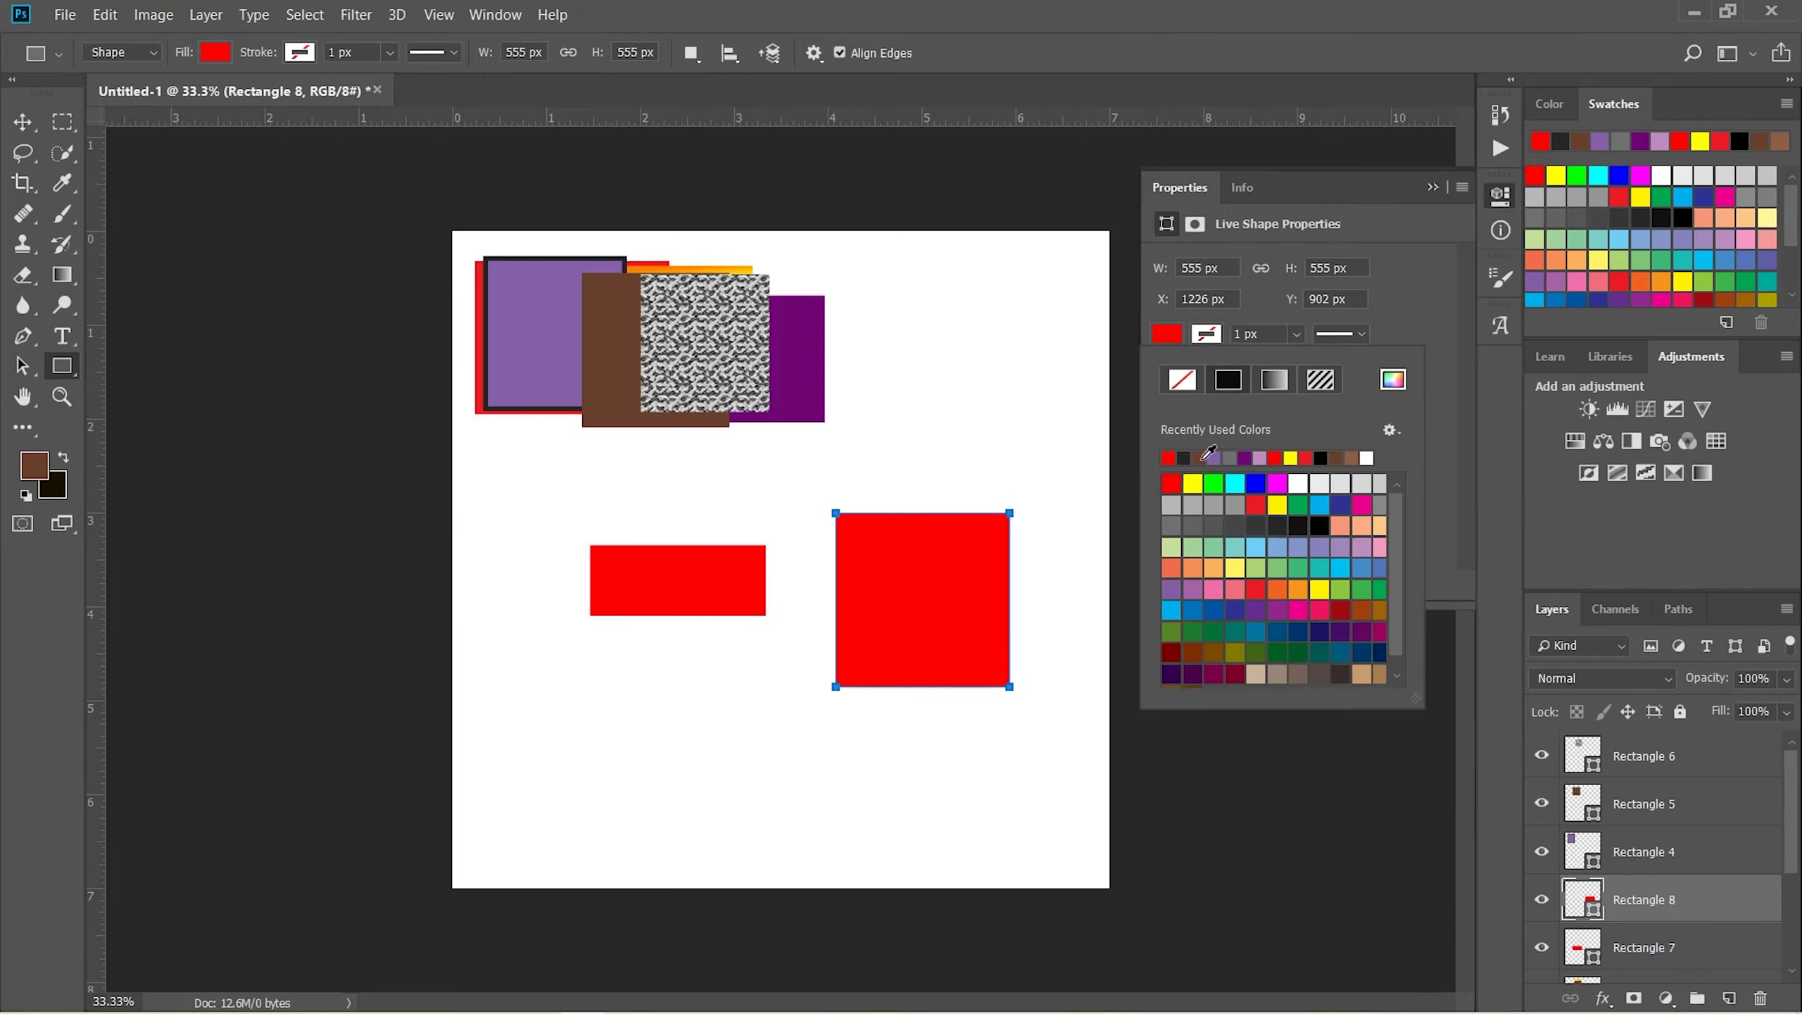
click(1200, 458)
click(1504, 200)
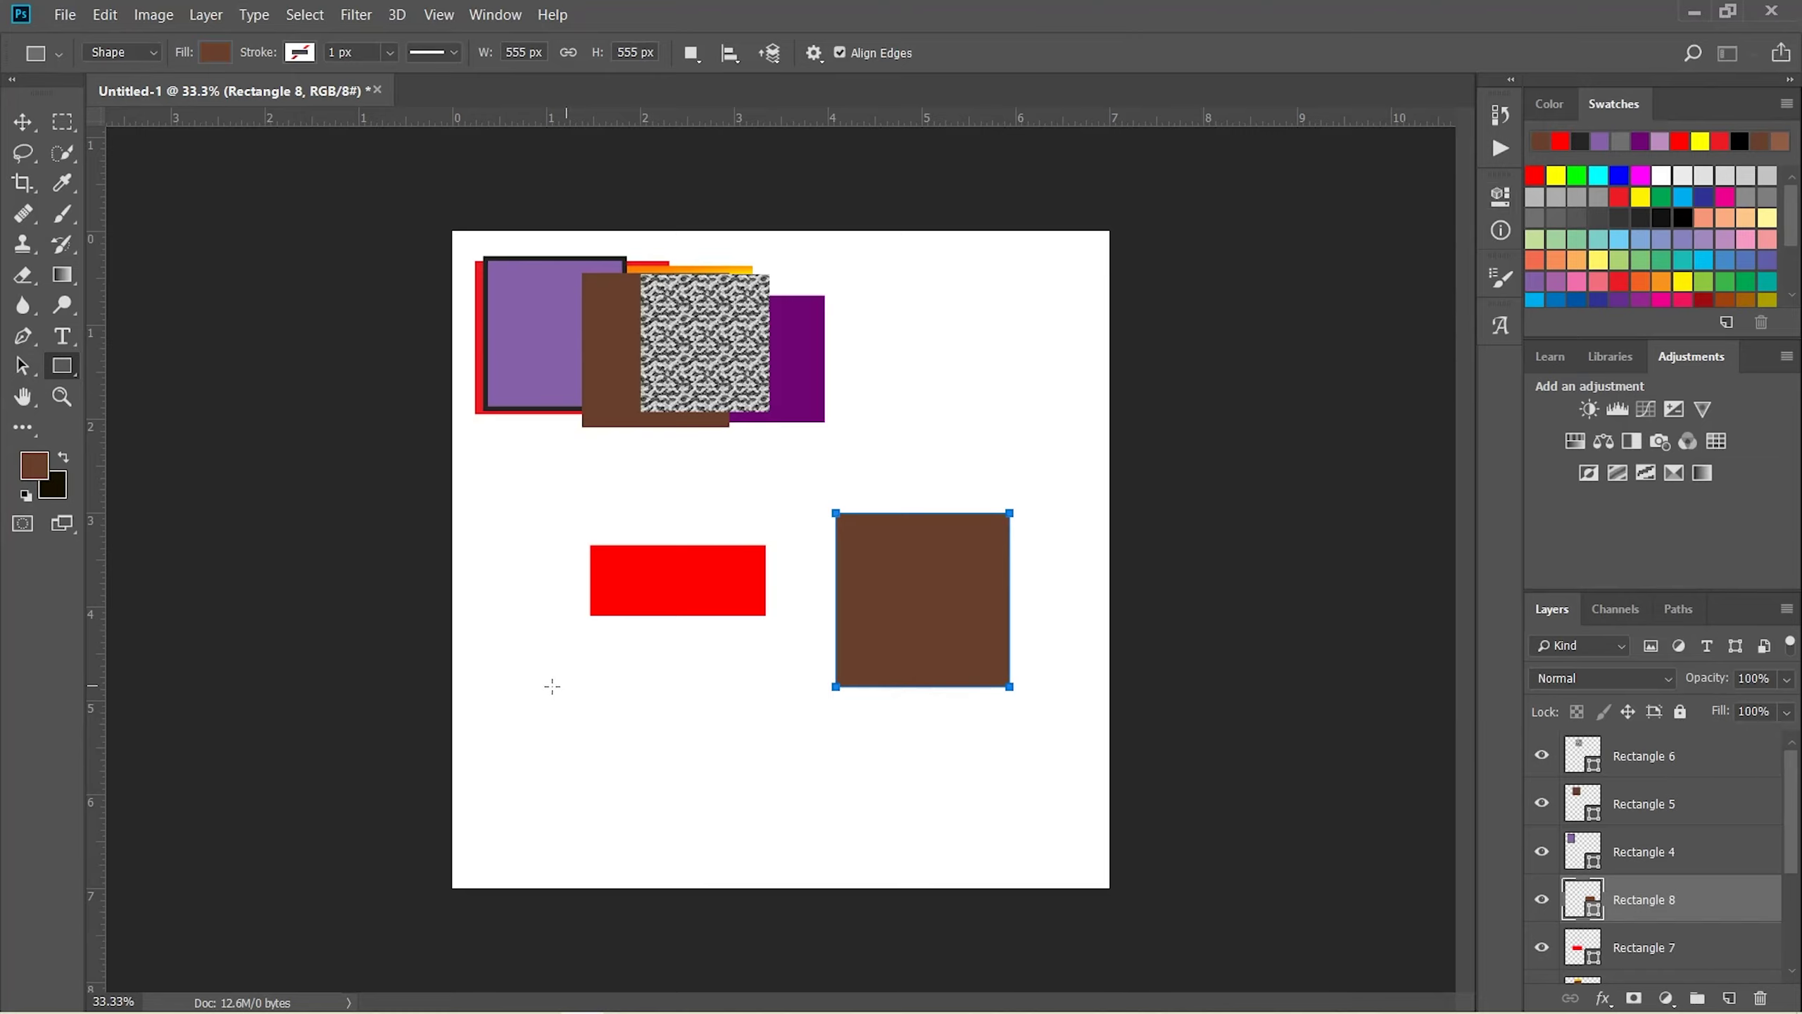
Draw a red Rectangle 9 square from its centre at lower left, overlapping the red bar
mouse_move(552, 685)
mouse_down()
mouse_move(689, 778)
mouse_move(656, 759)
mouse_up()
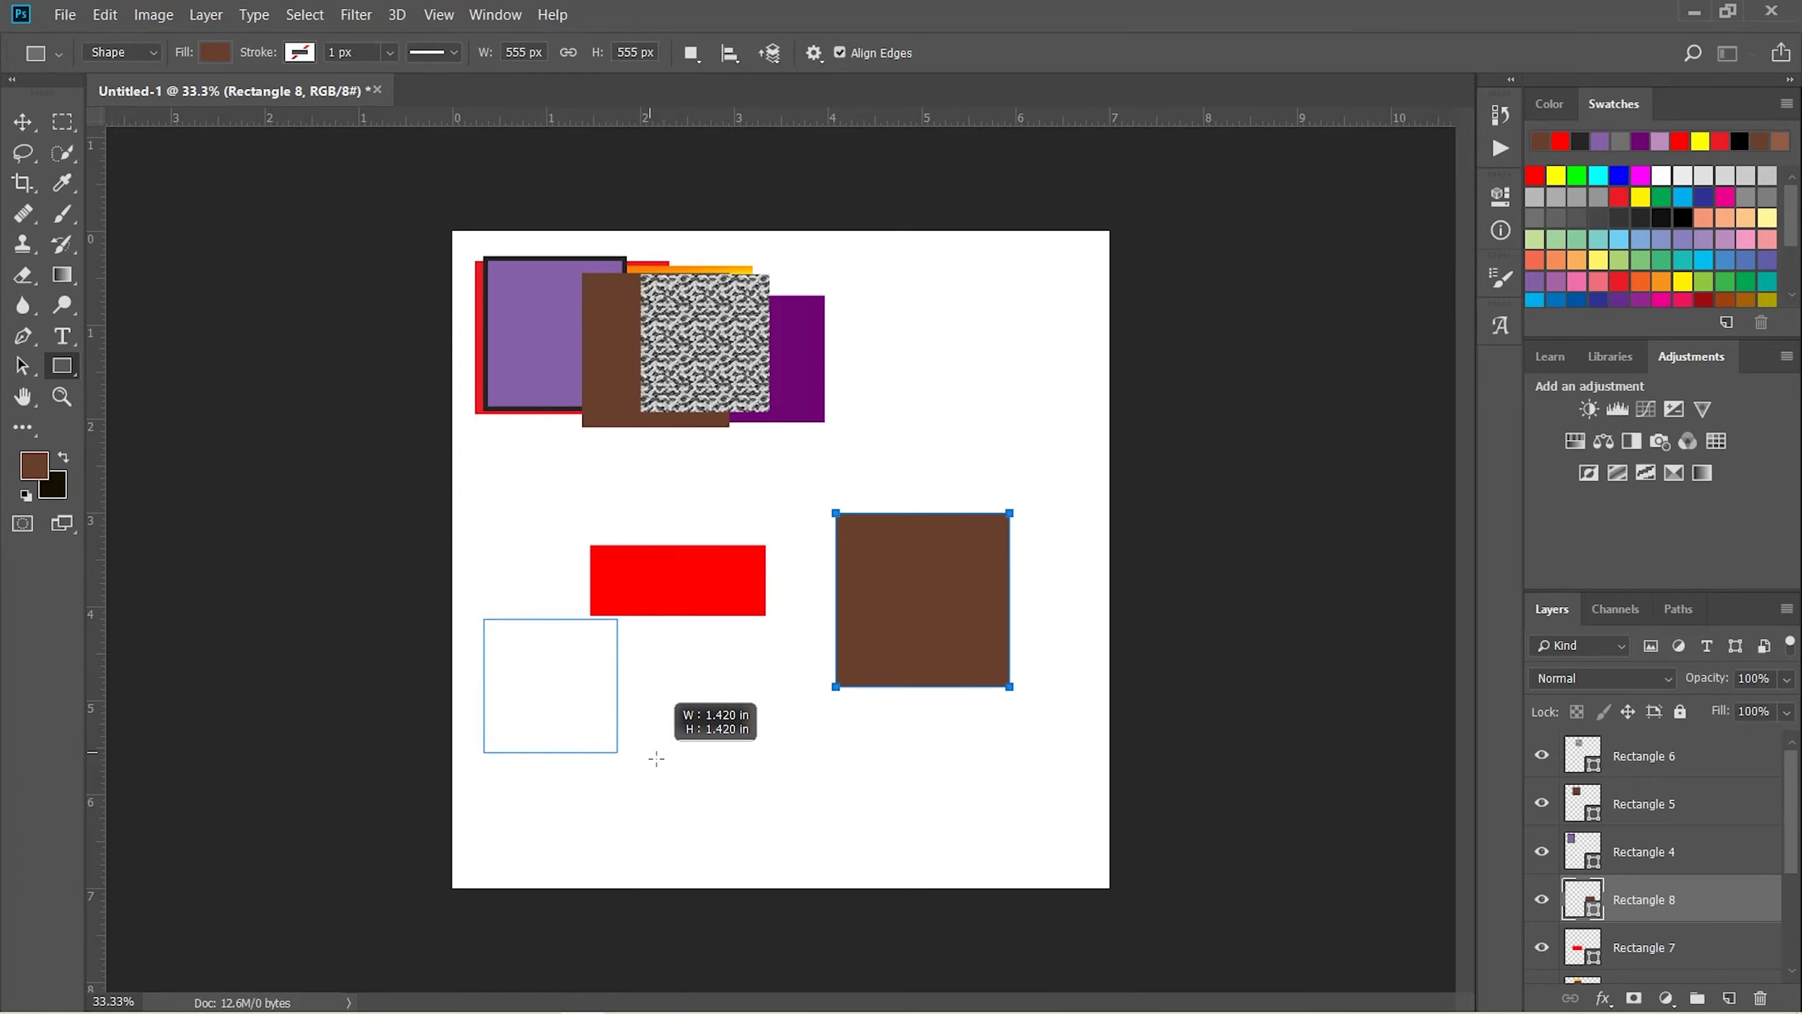
drag(656, 758, 653, 742)
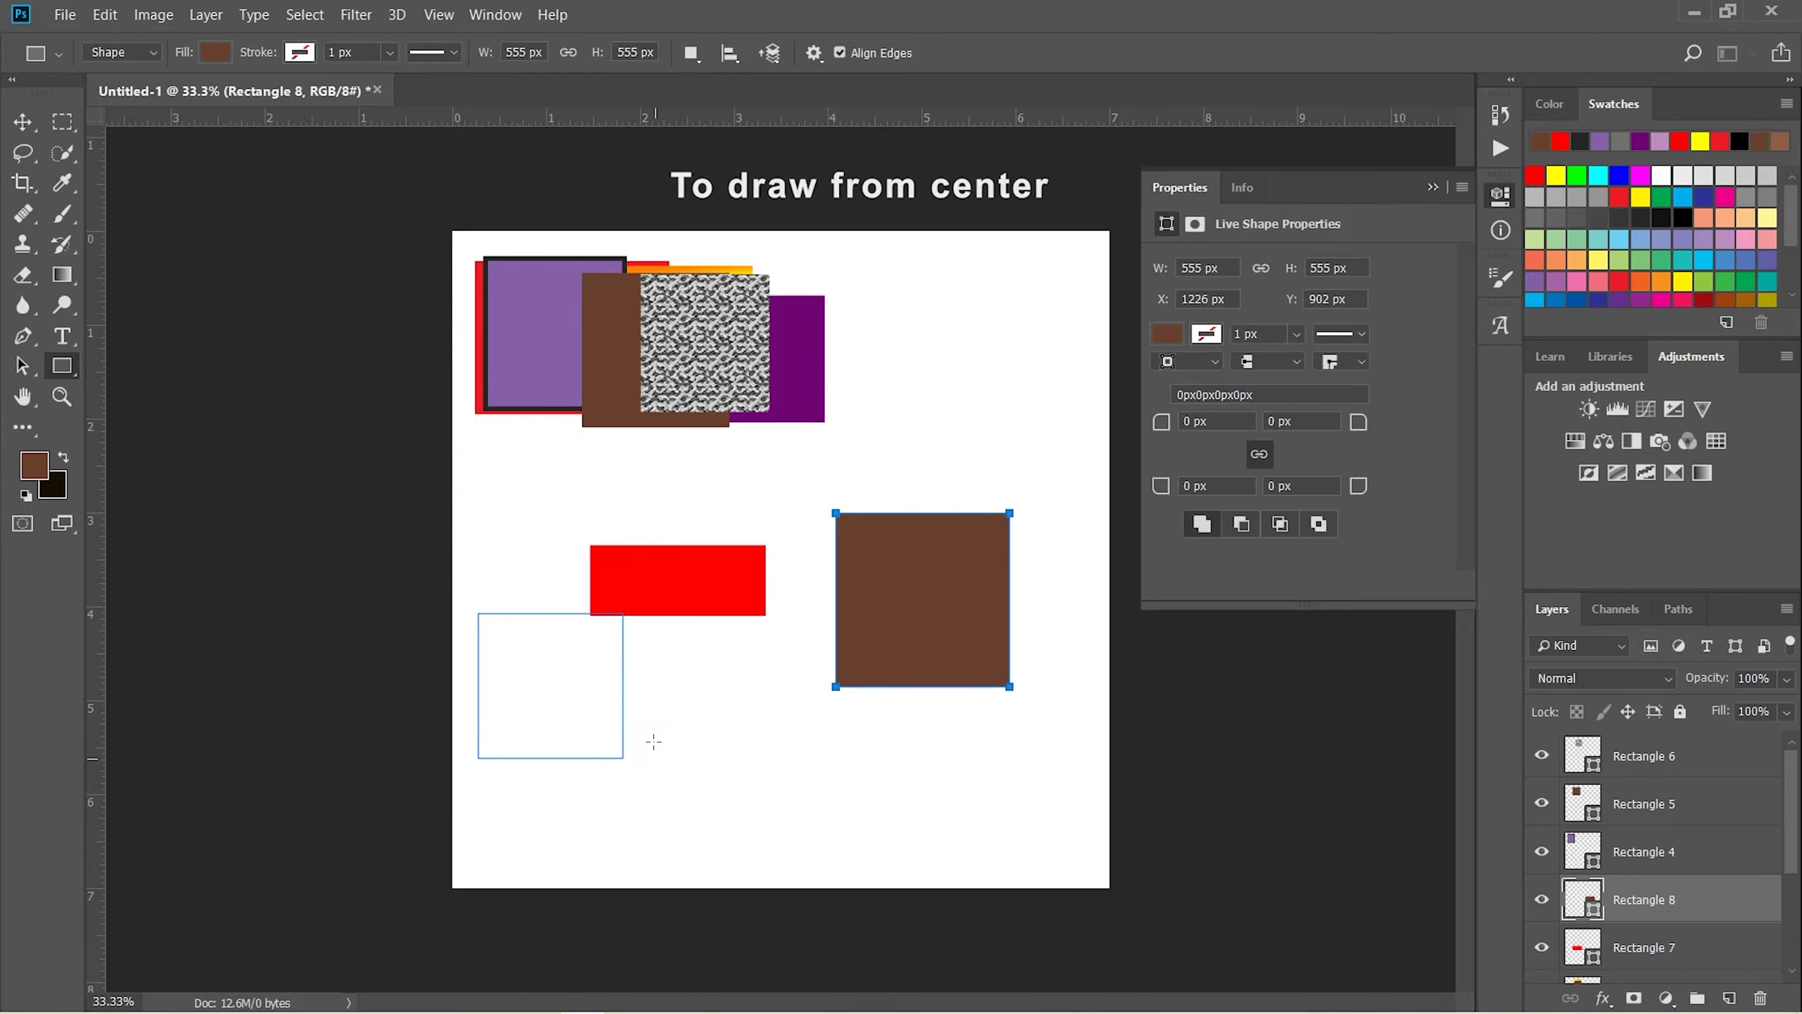
click(1167, 334)
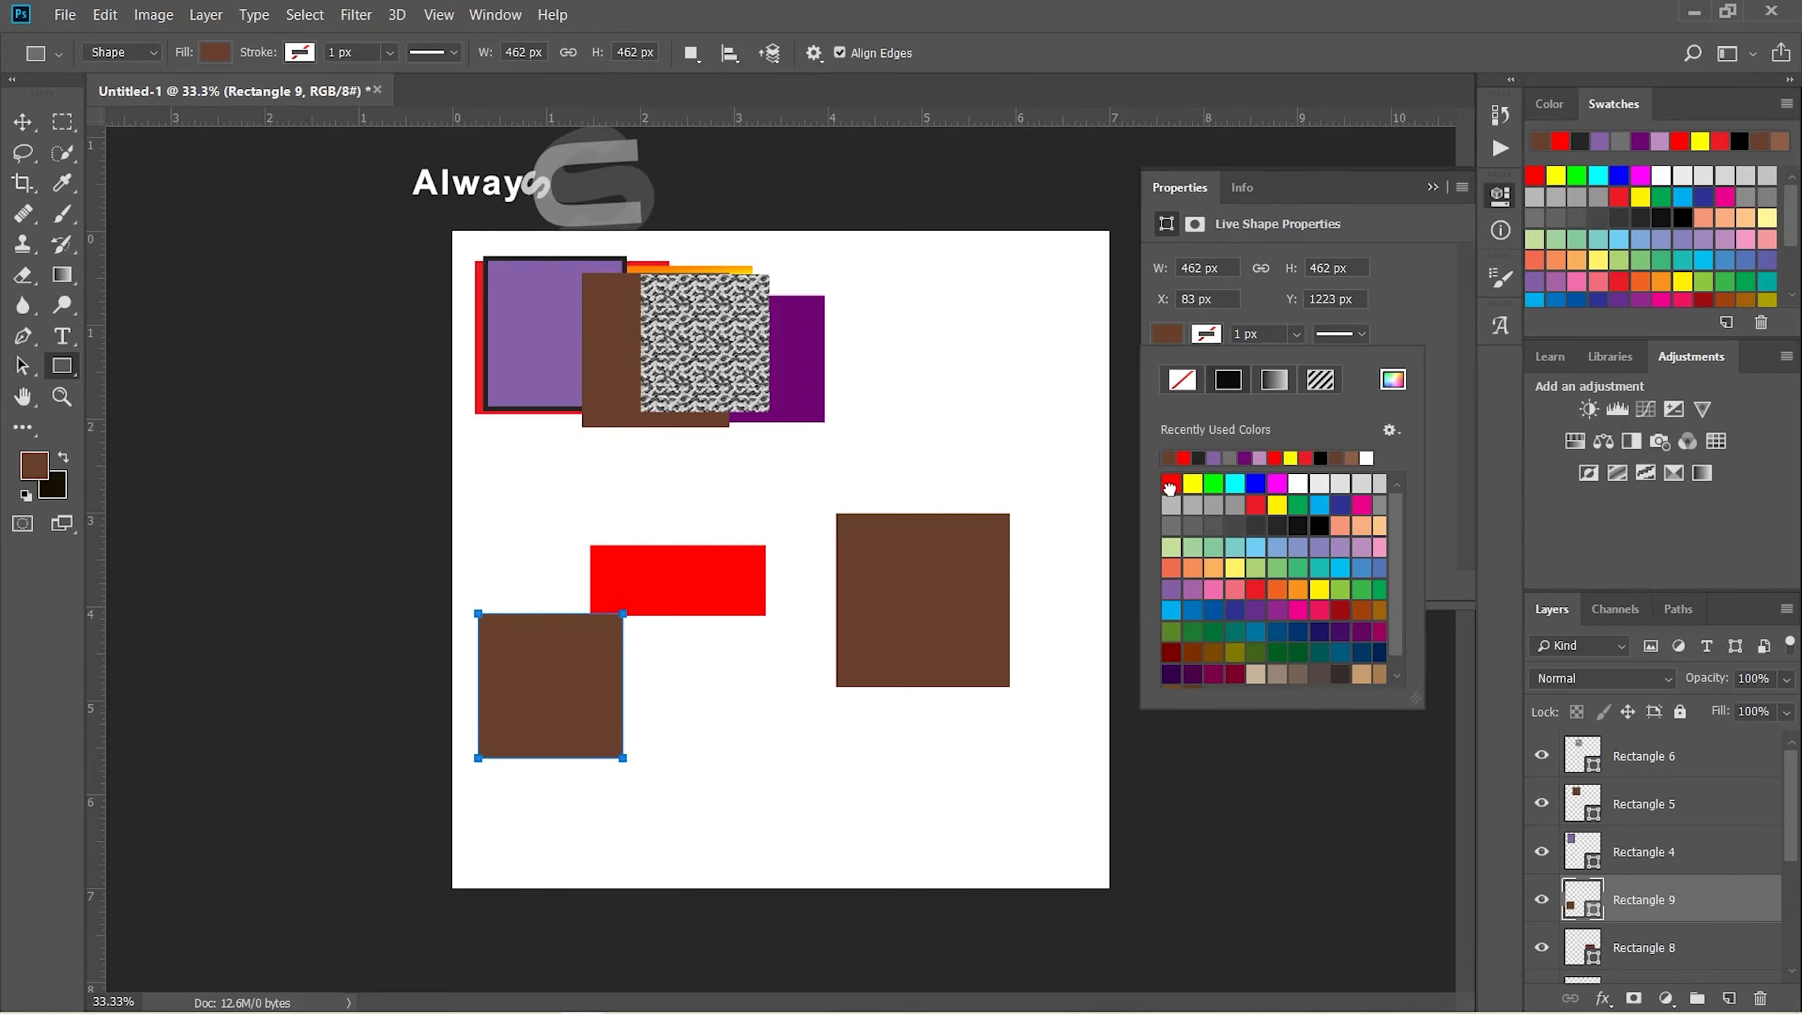
click(1171, 484)
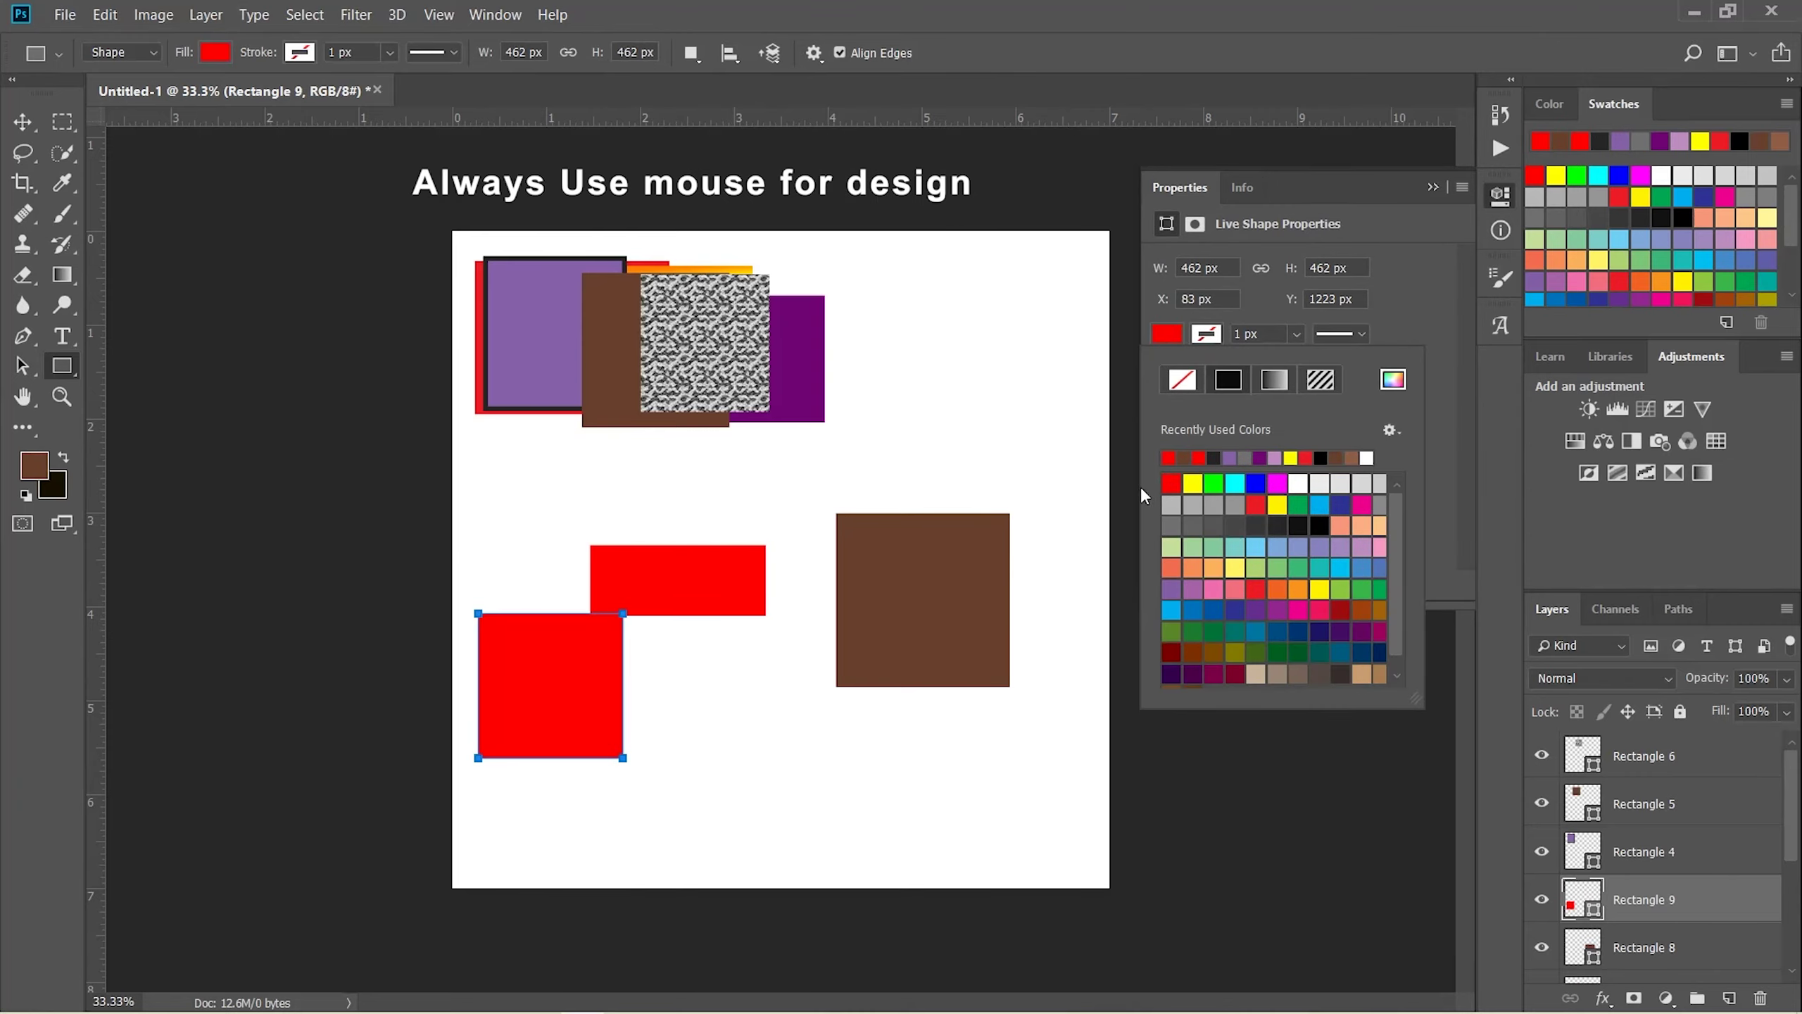
click(1500, 195)
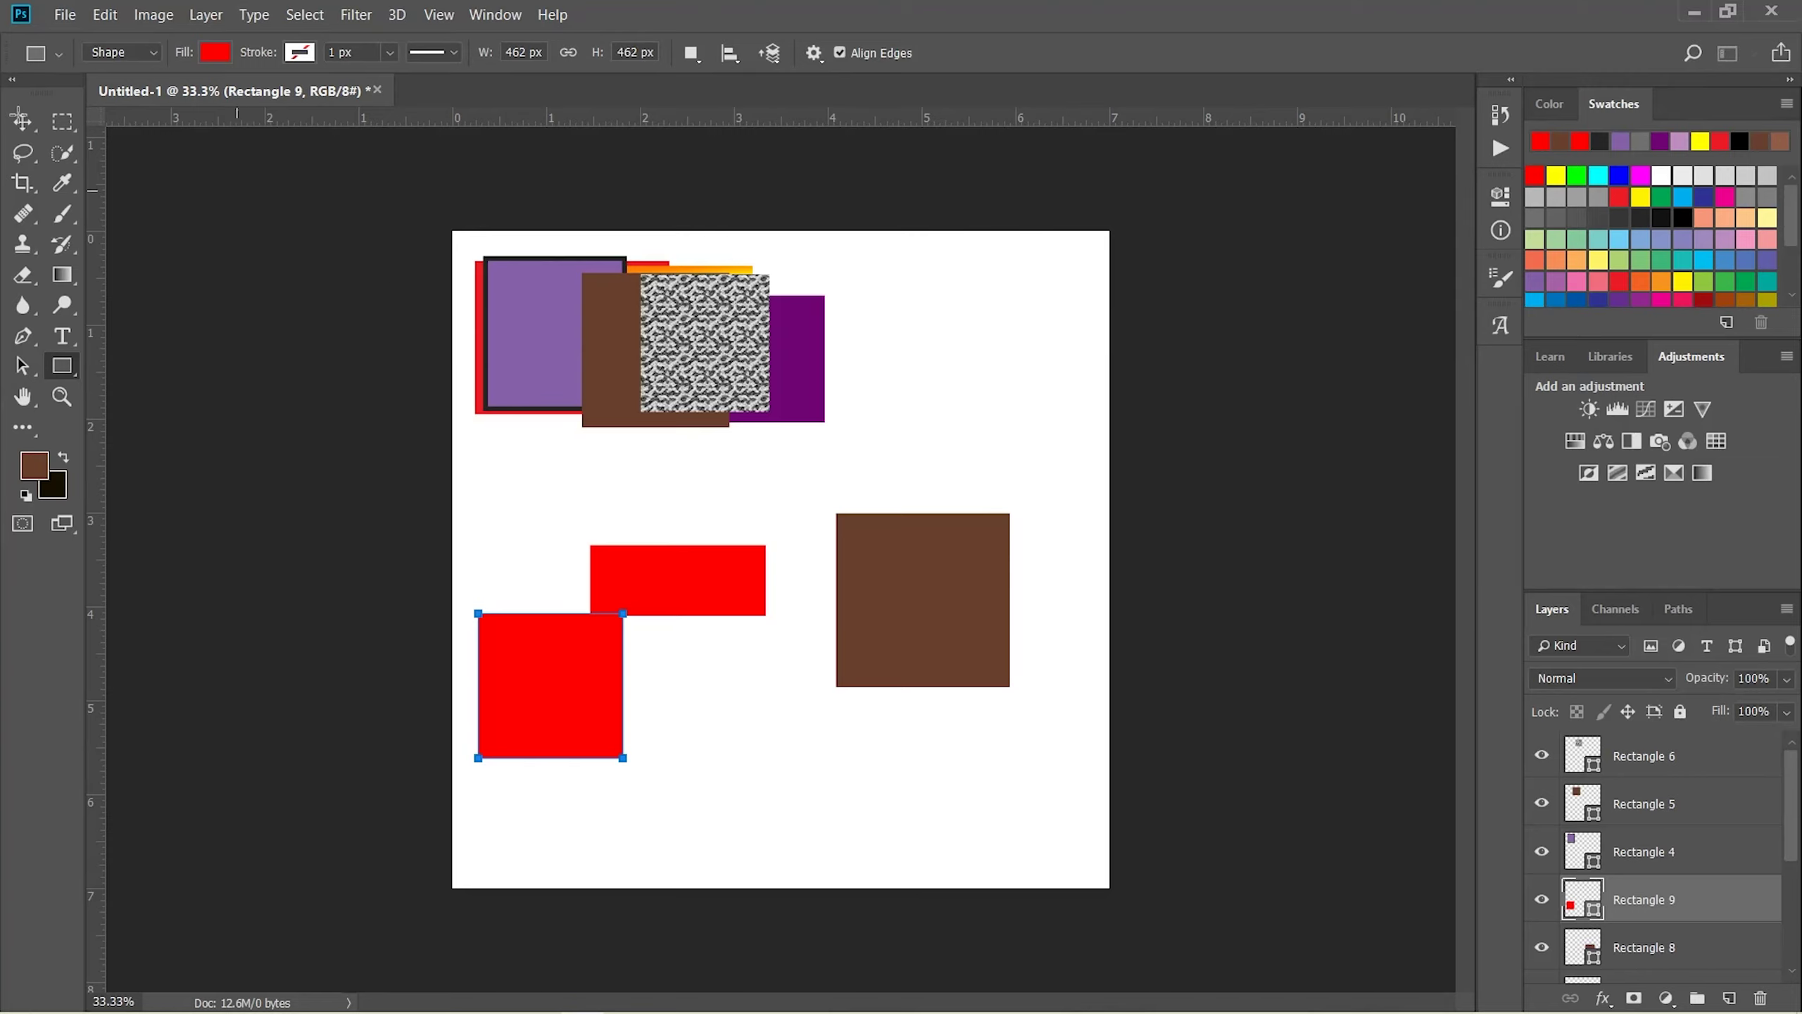
click(22, 120)
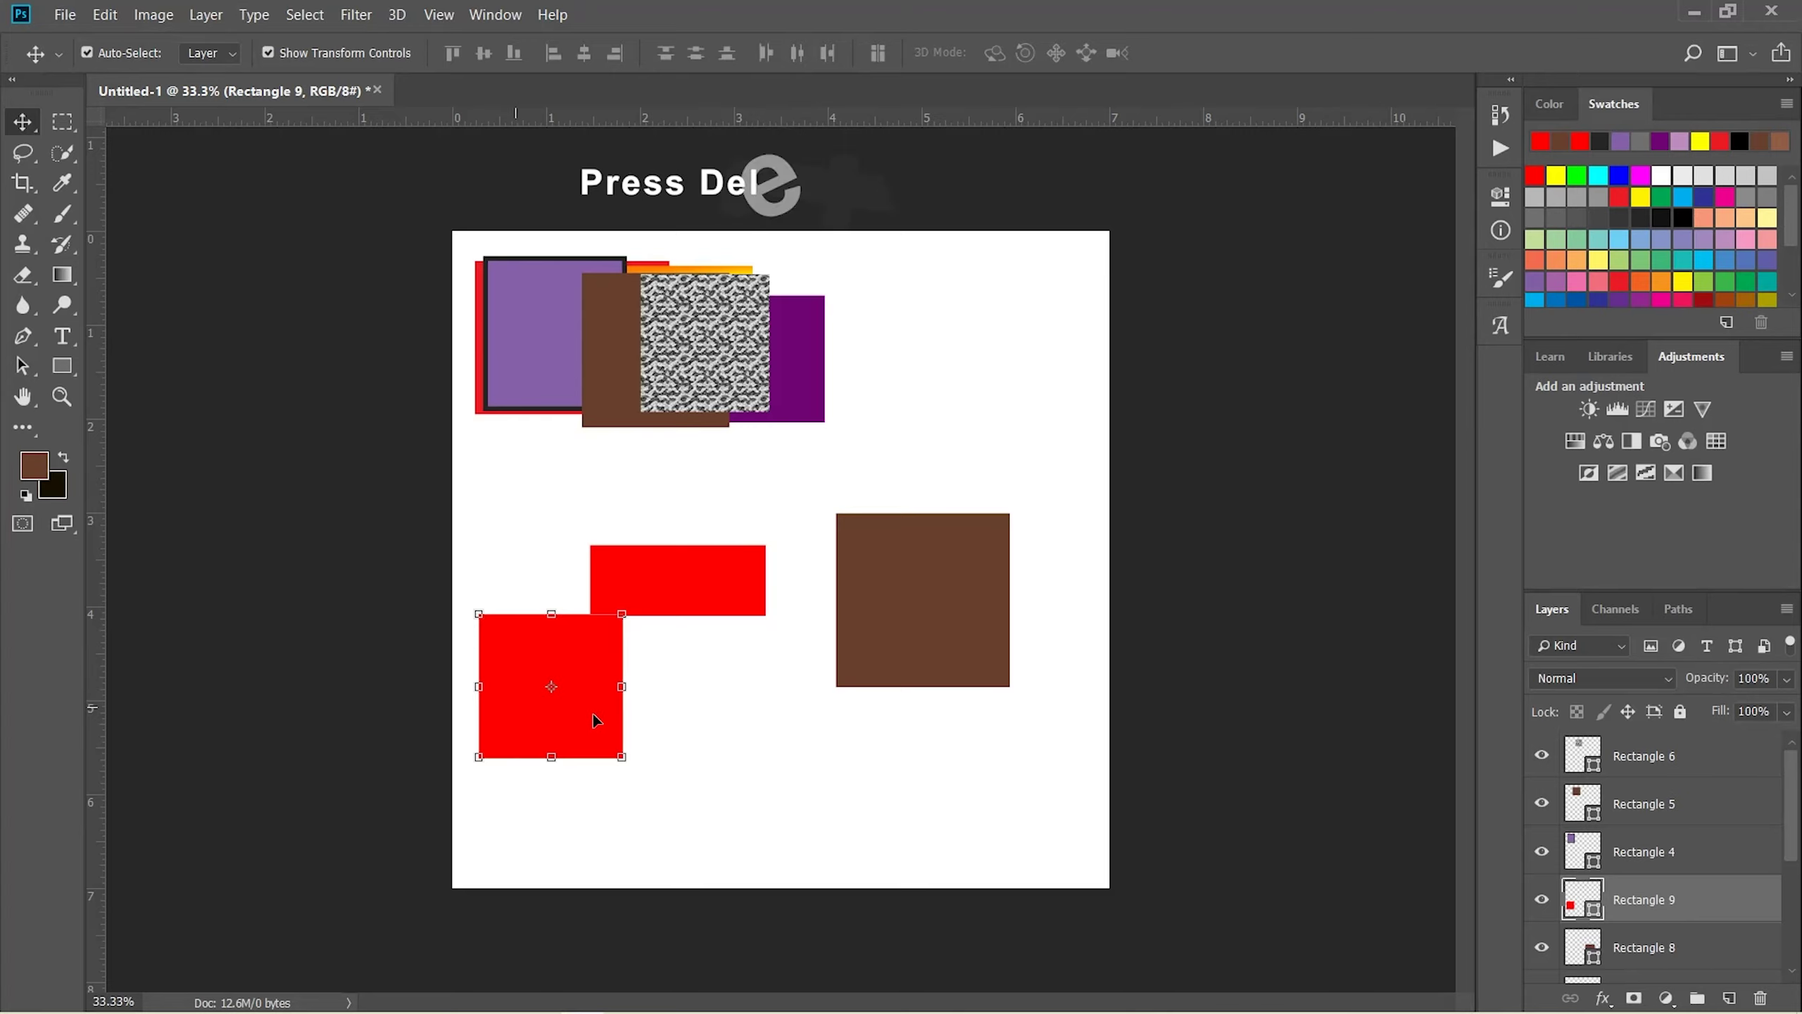
Delete the shape layers one by one, leaving only Rectangle 1 and the Background
key(Delete)
key(Delete)
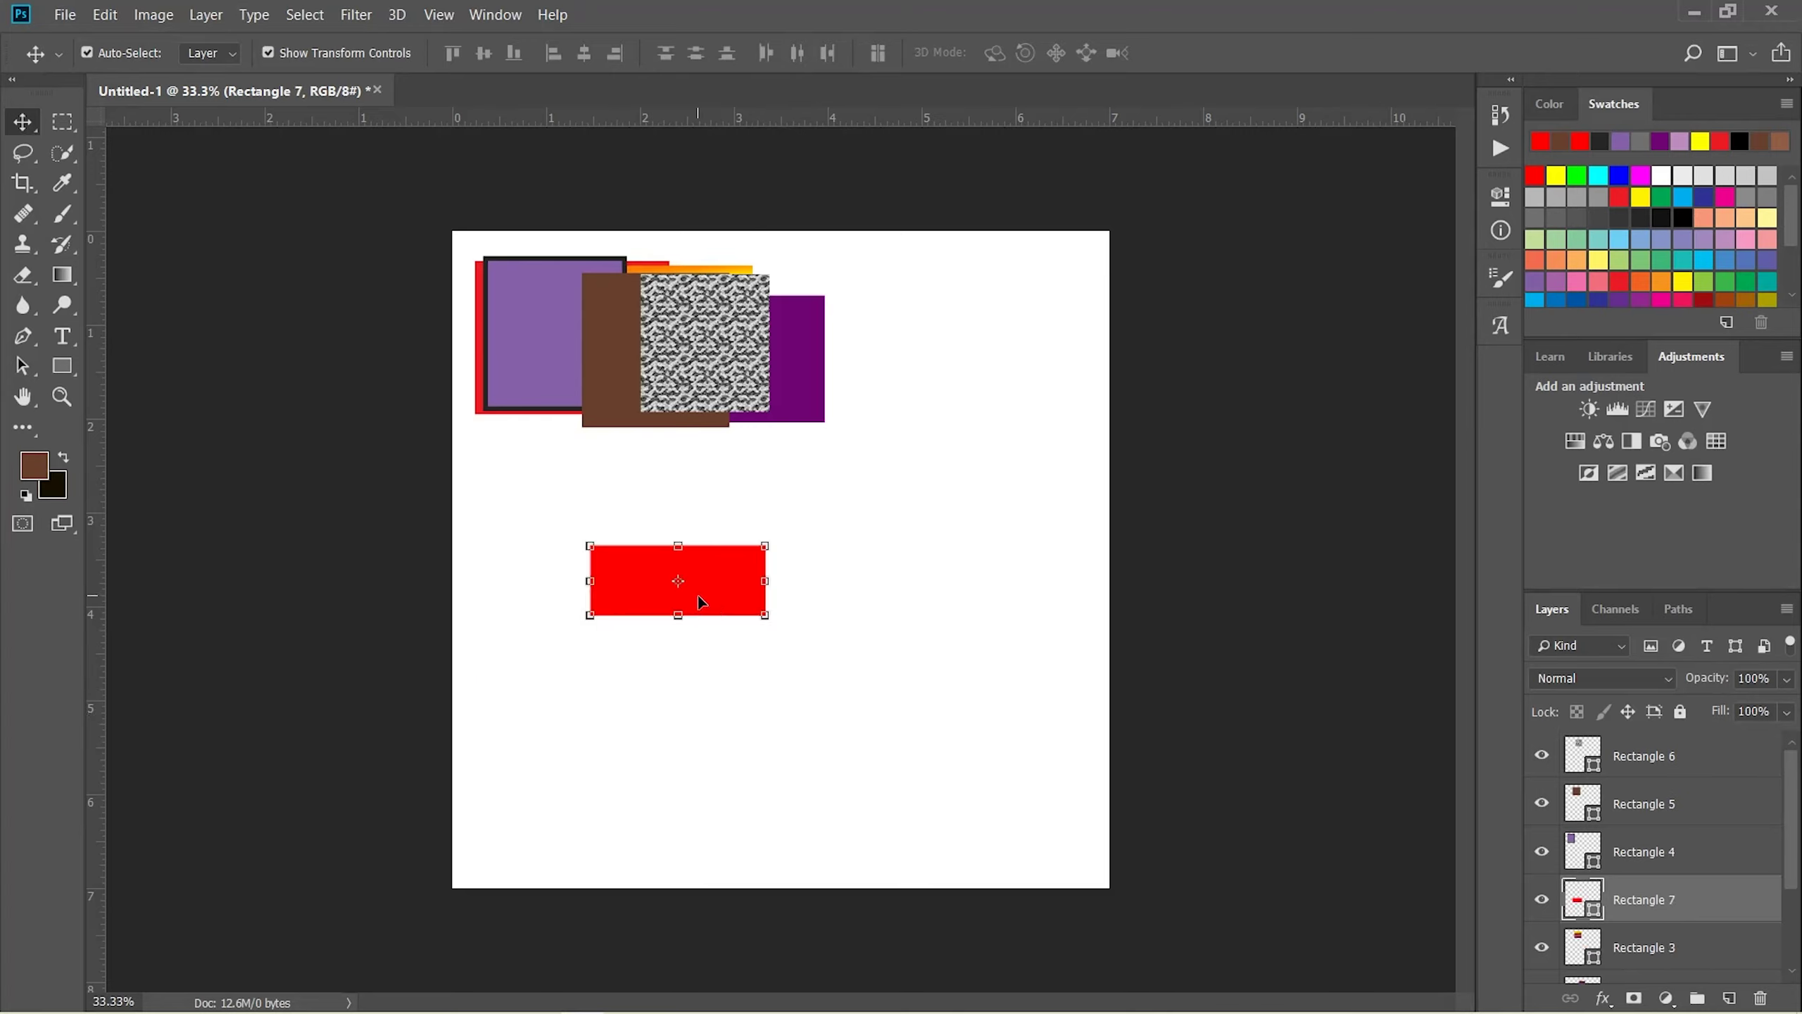
key(Delete)
key(Delete)
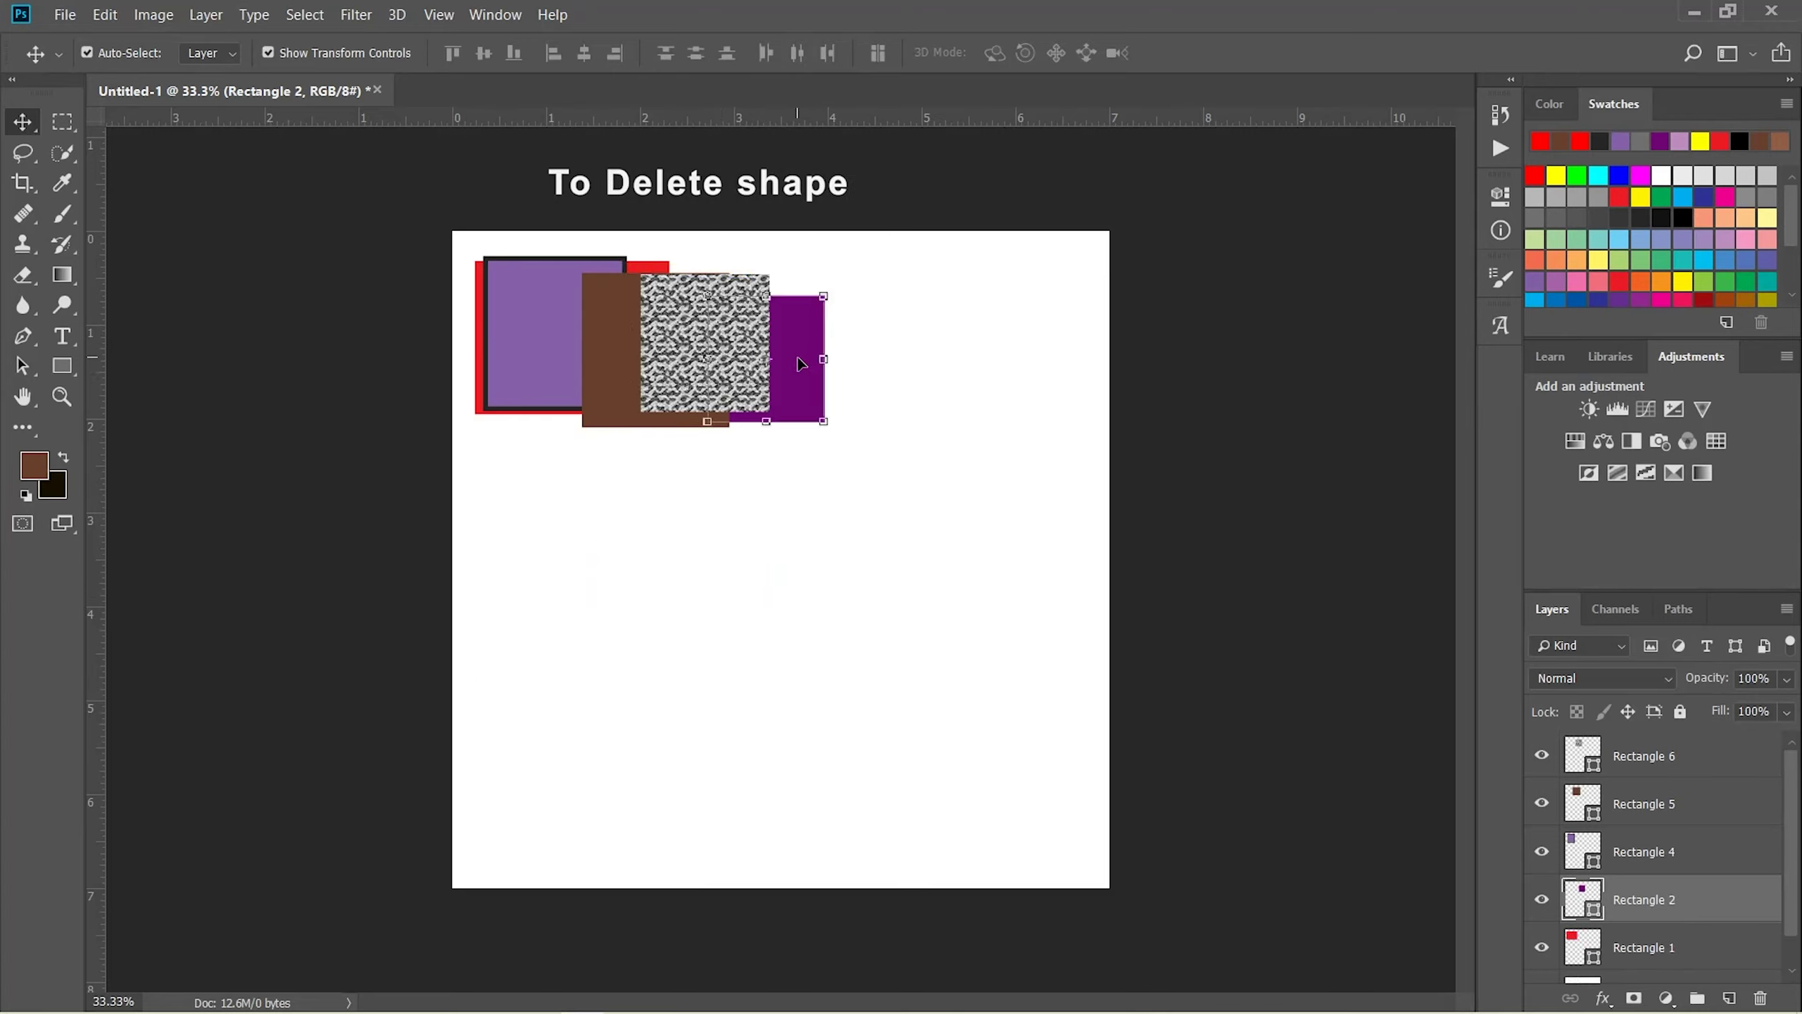
key(Delete)
click(666, 370)
key(Delete)
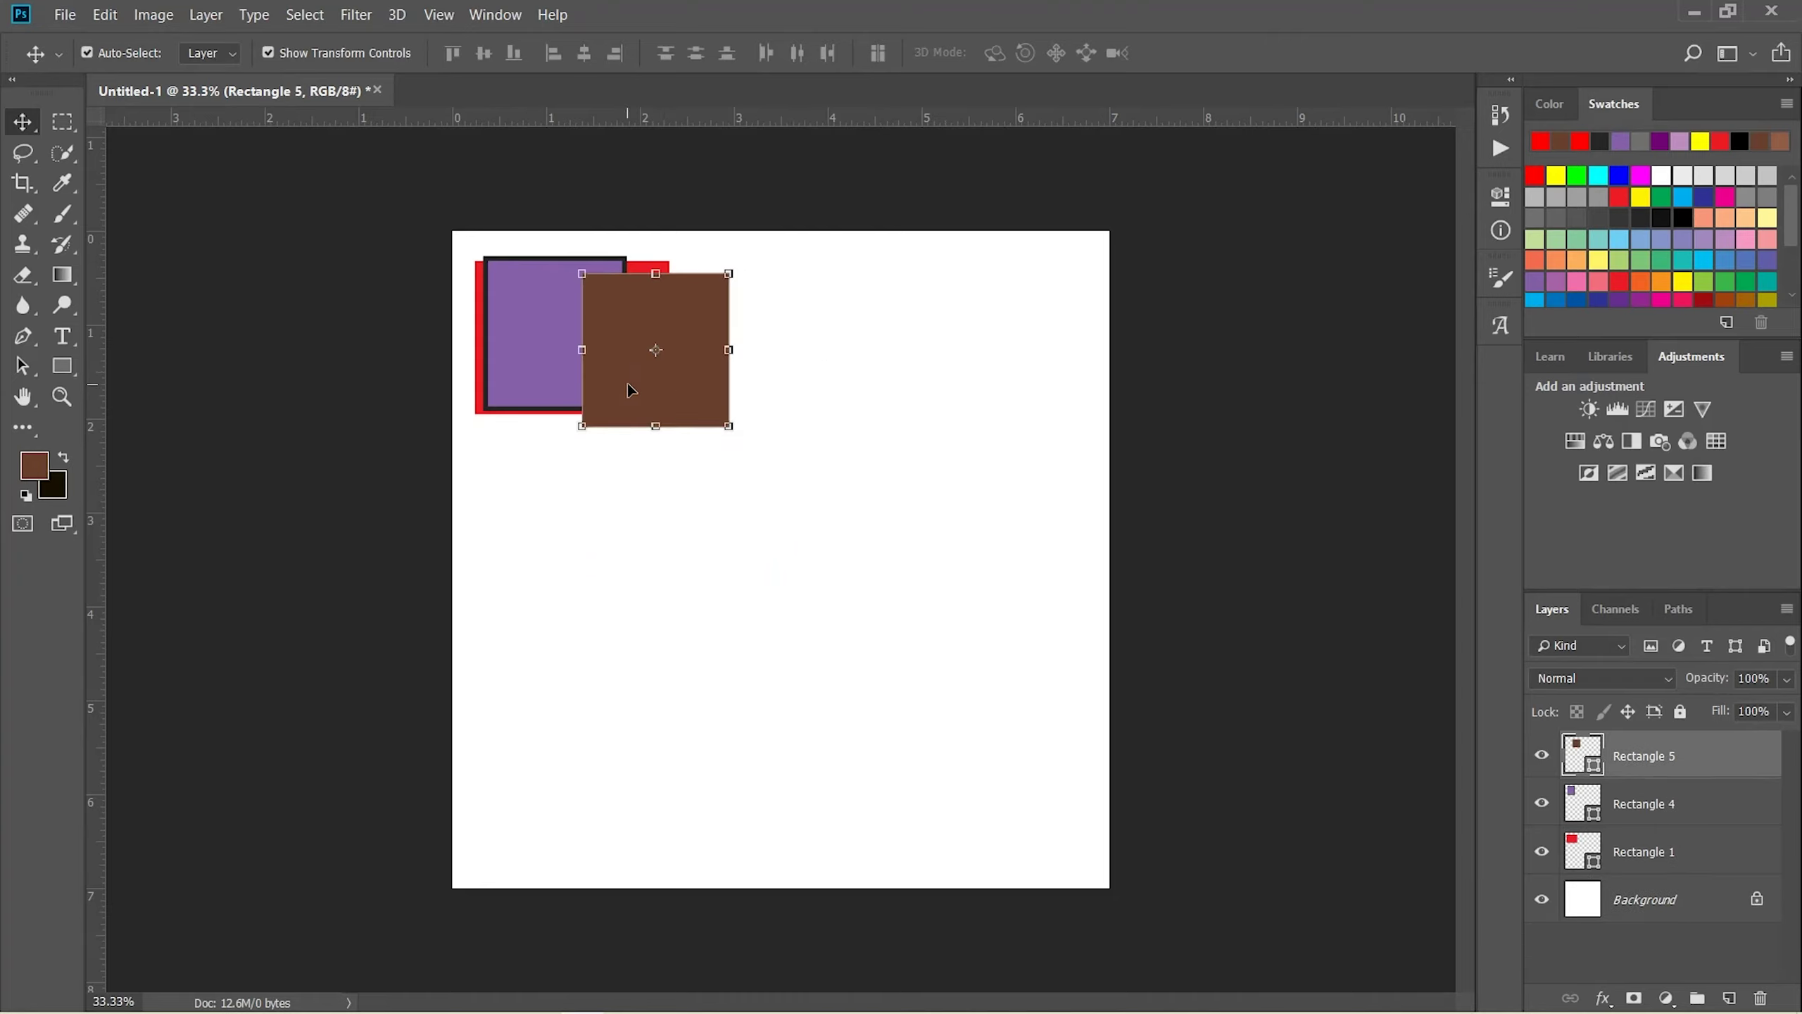
key(Delete)
key(Delete)
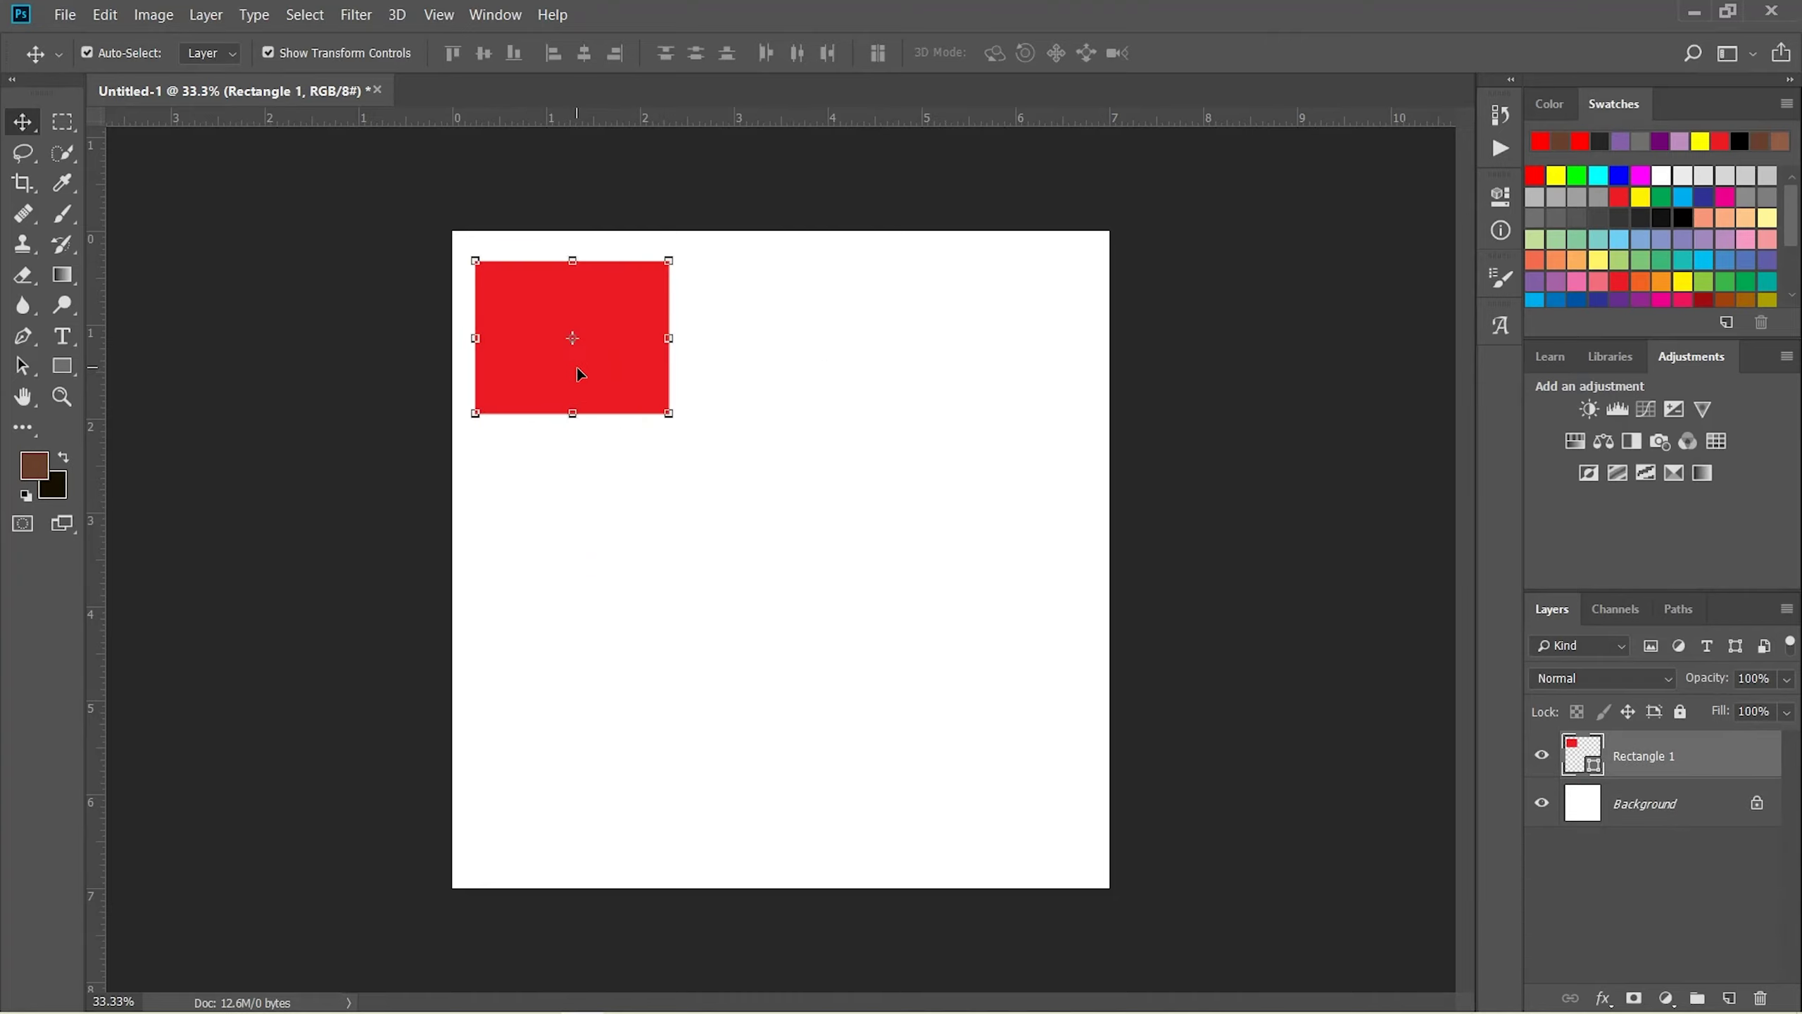
key(Delete)
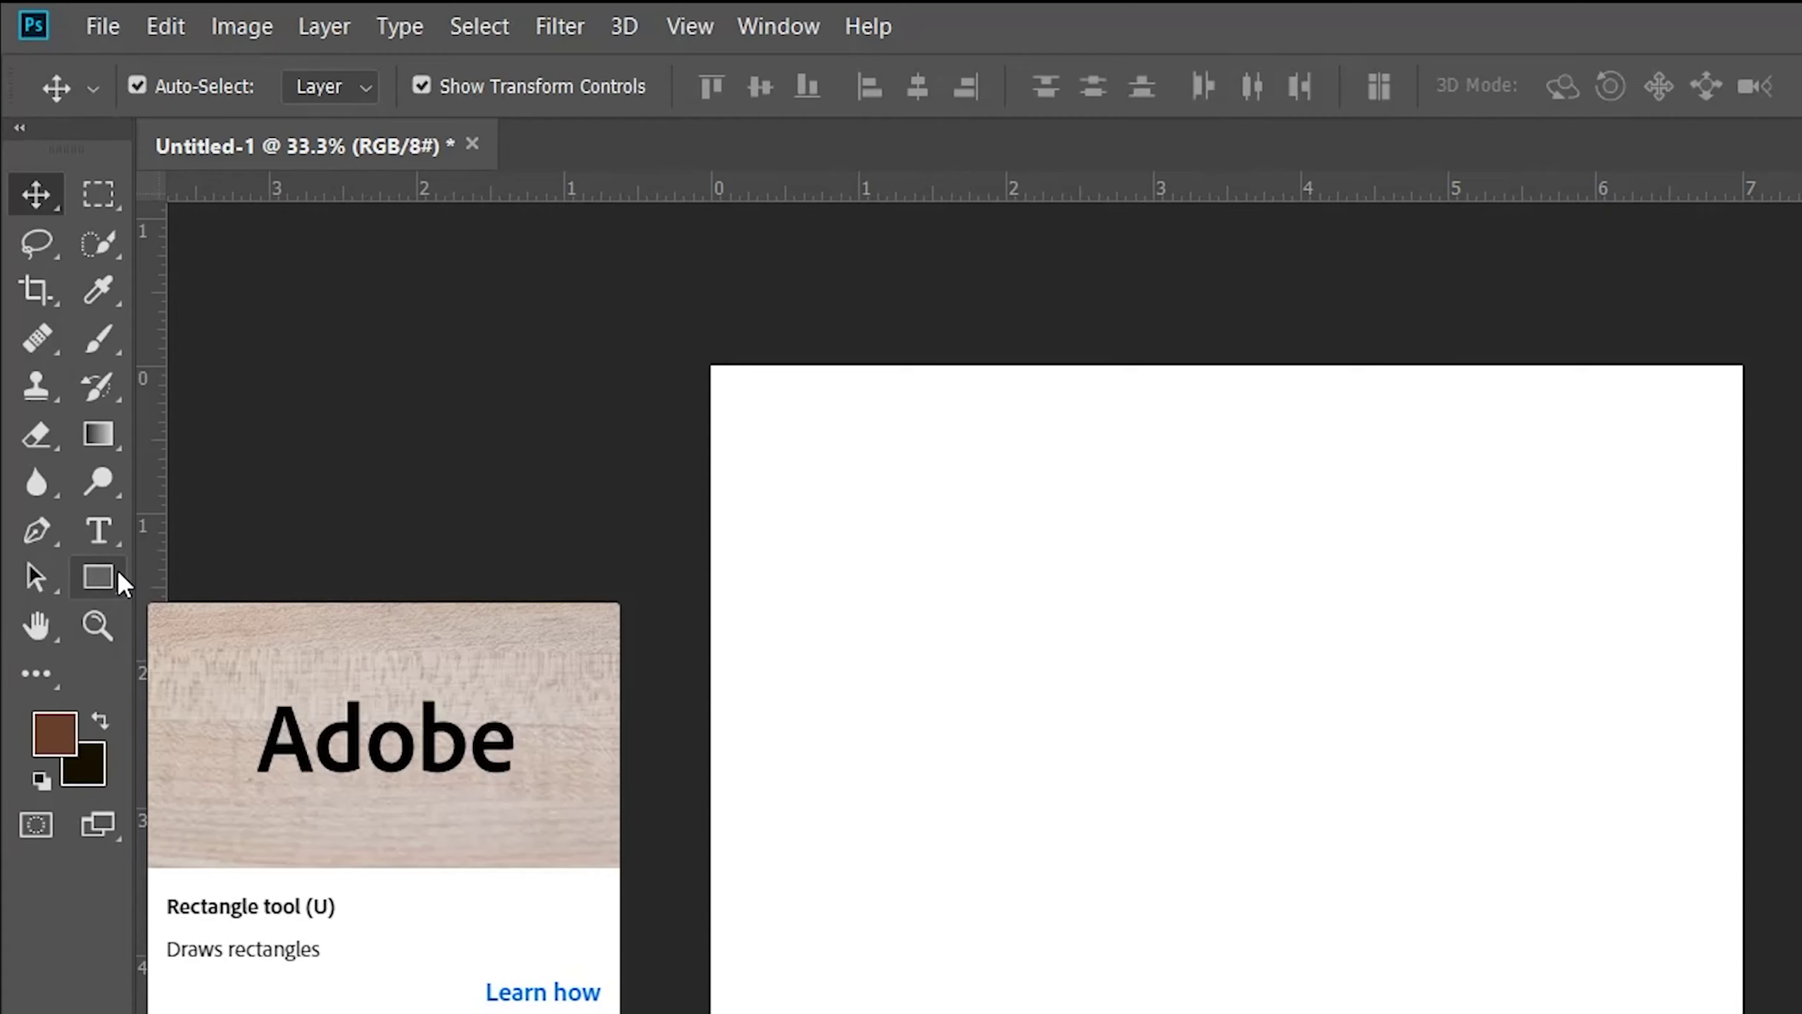
Draw a rounded rectangle about 2.6 by 1.3 inches near the top left
click(75, 366)
right_click(75, 366)
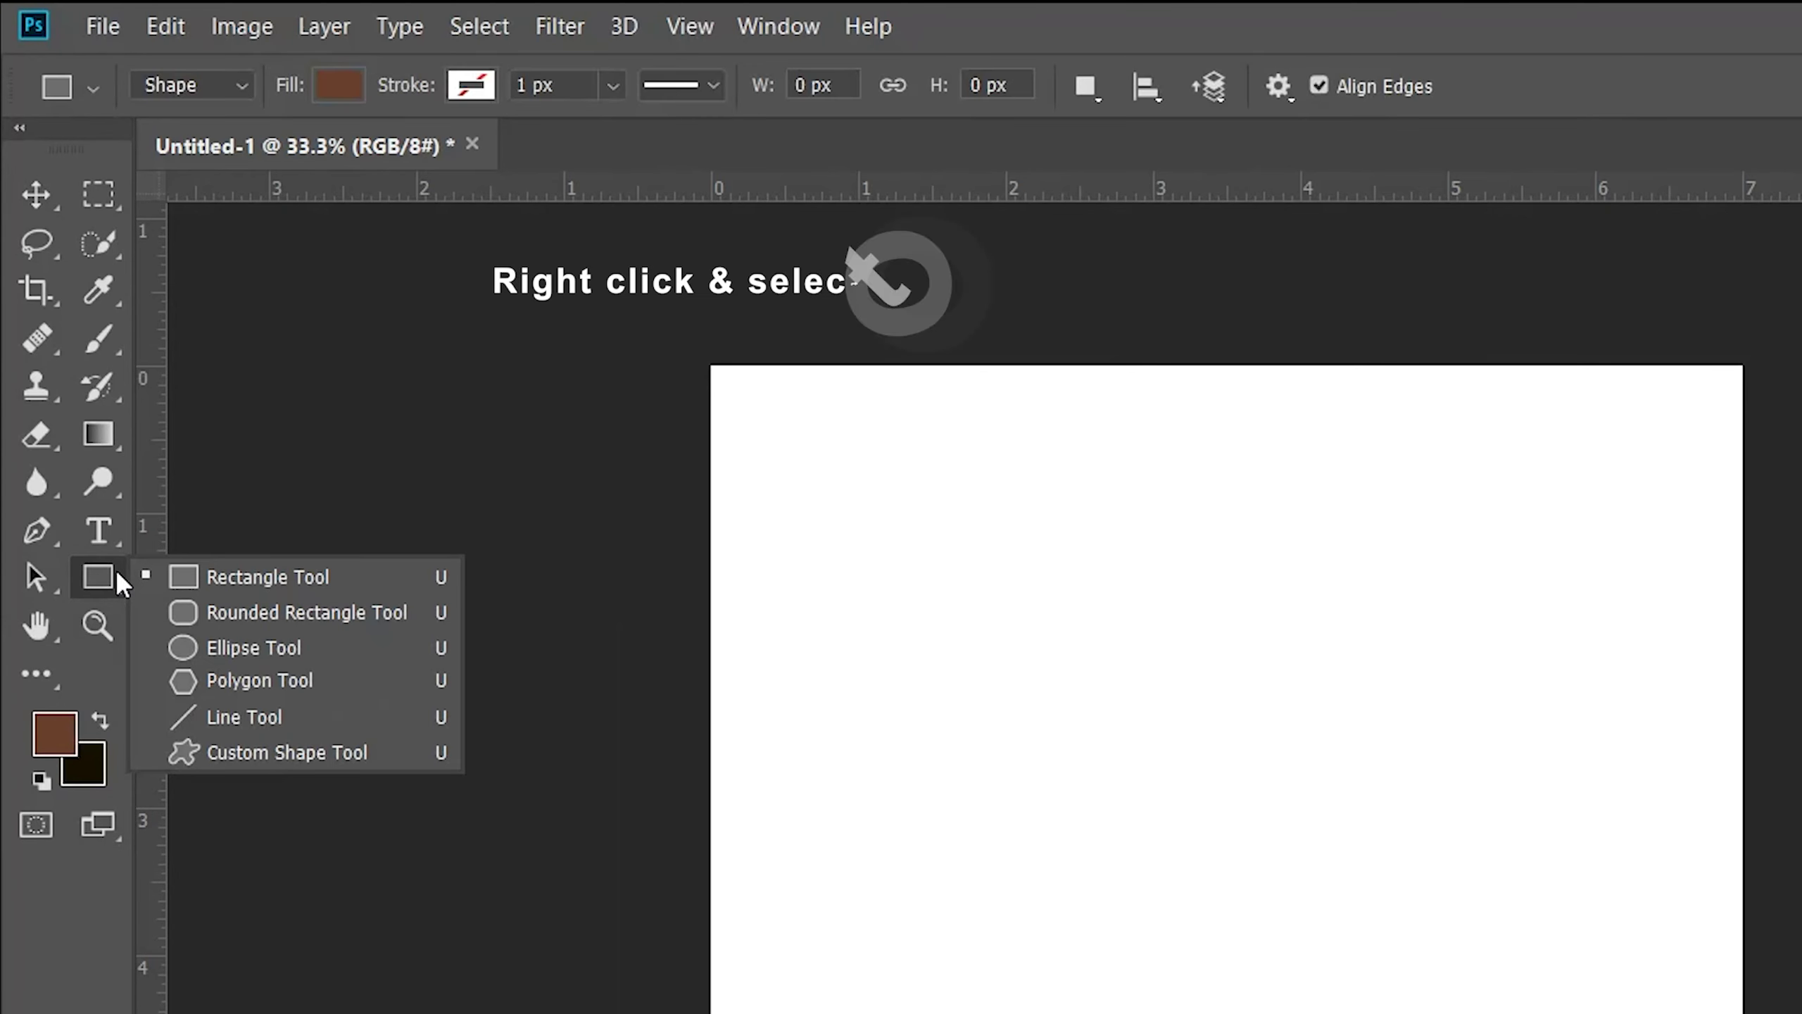
click(235, 611)
drag(823, 466, 914, 528)
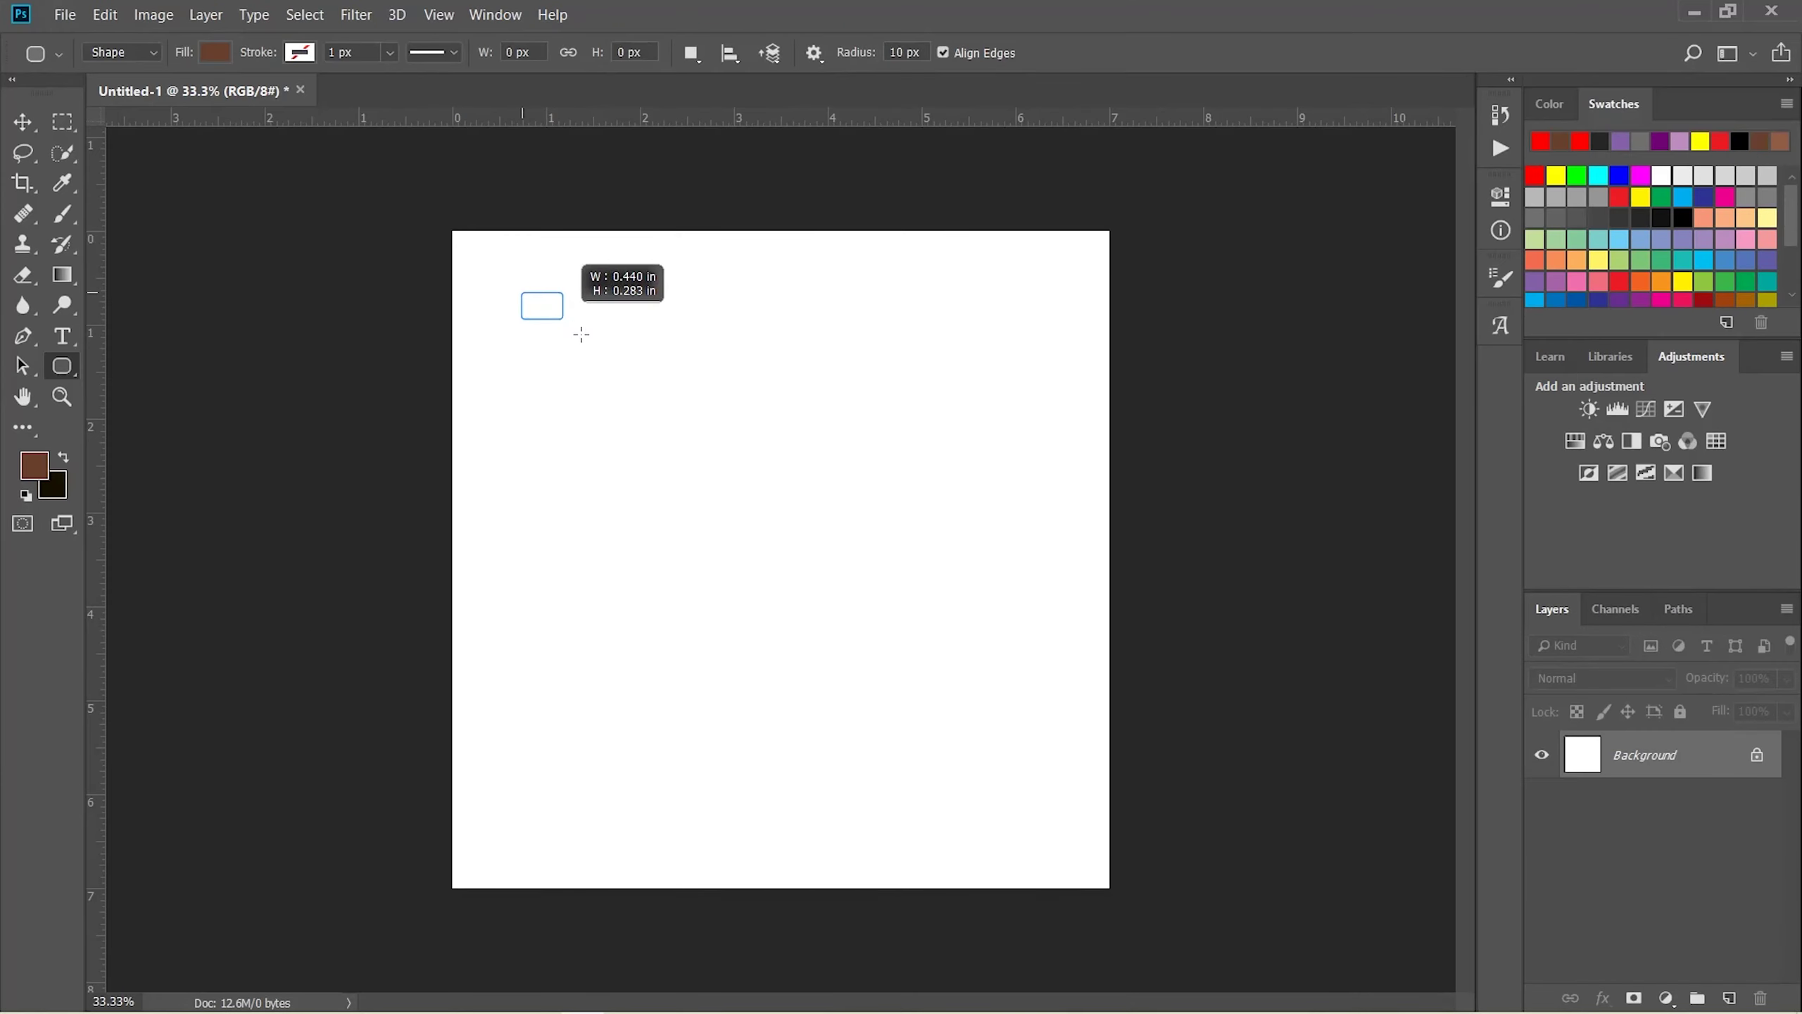
drag(581, 335, 767, 418)
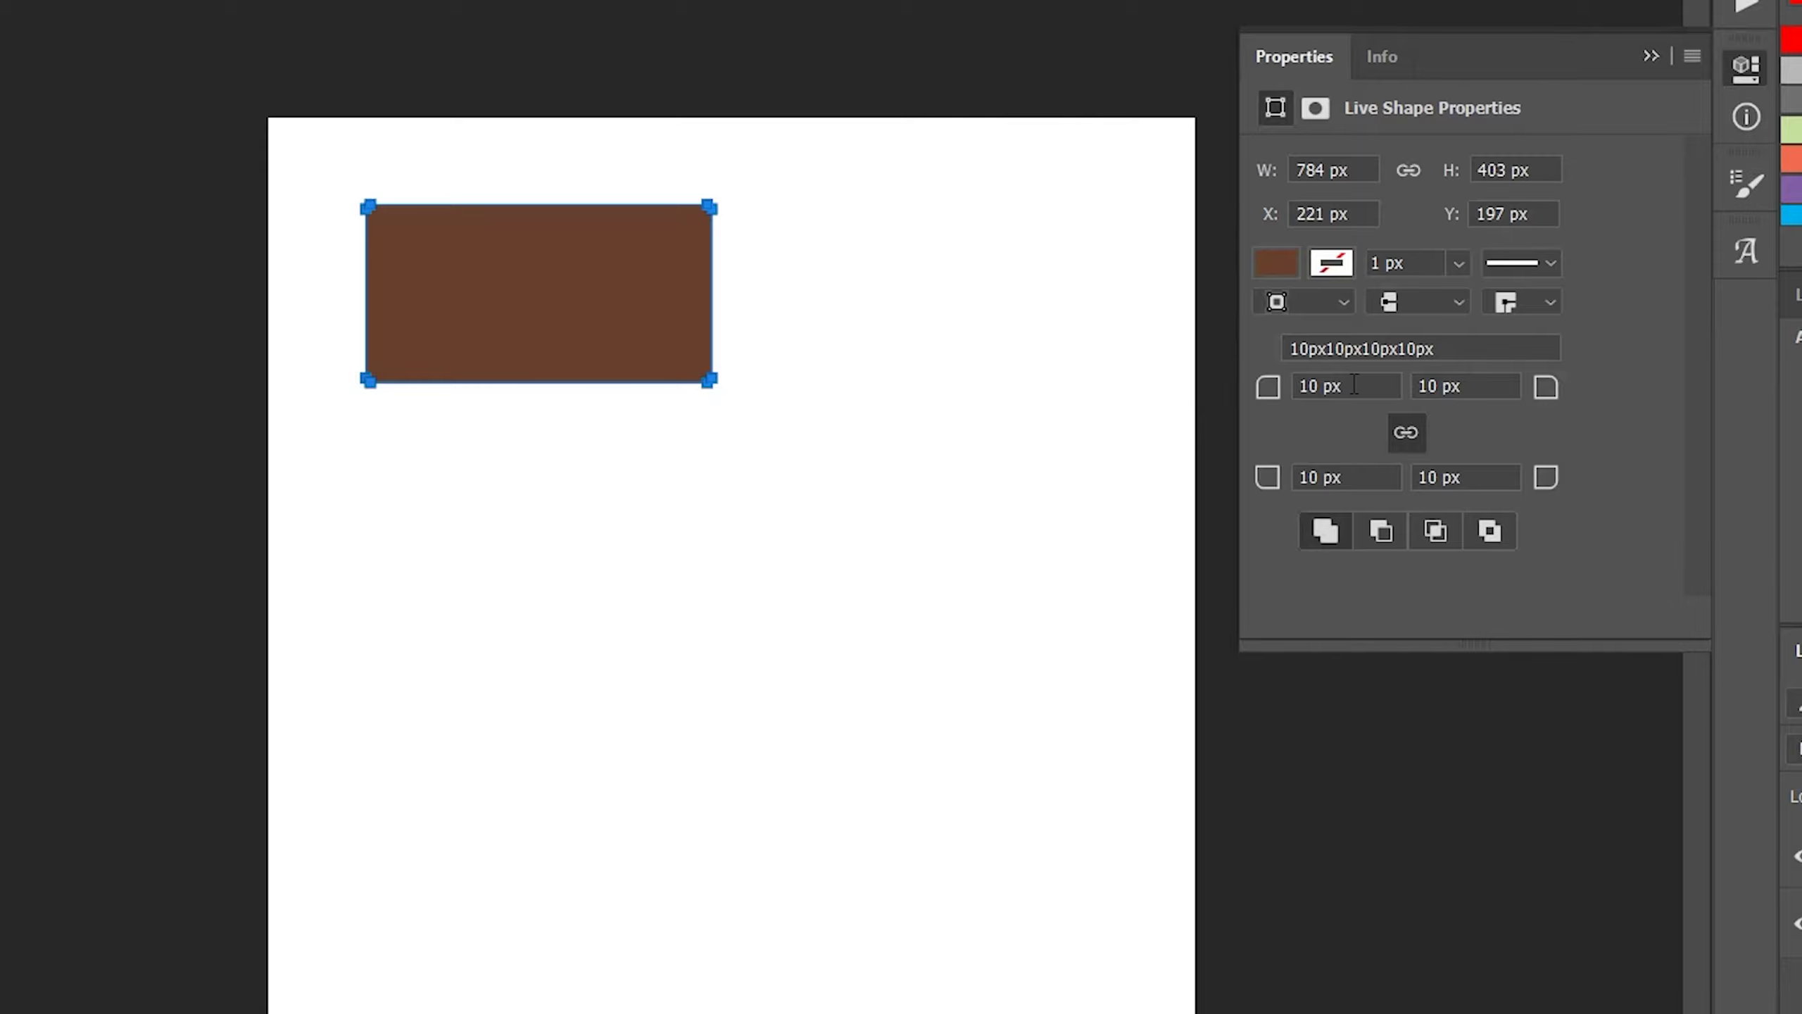
Set all four corner radii of the rounded rectangle to 100 px
click(1361, 384)
text(20)
key(Tab)
click(1385, 389)
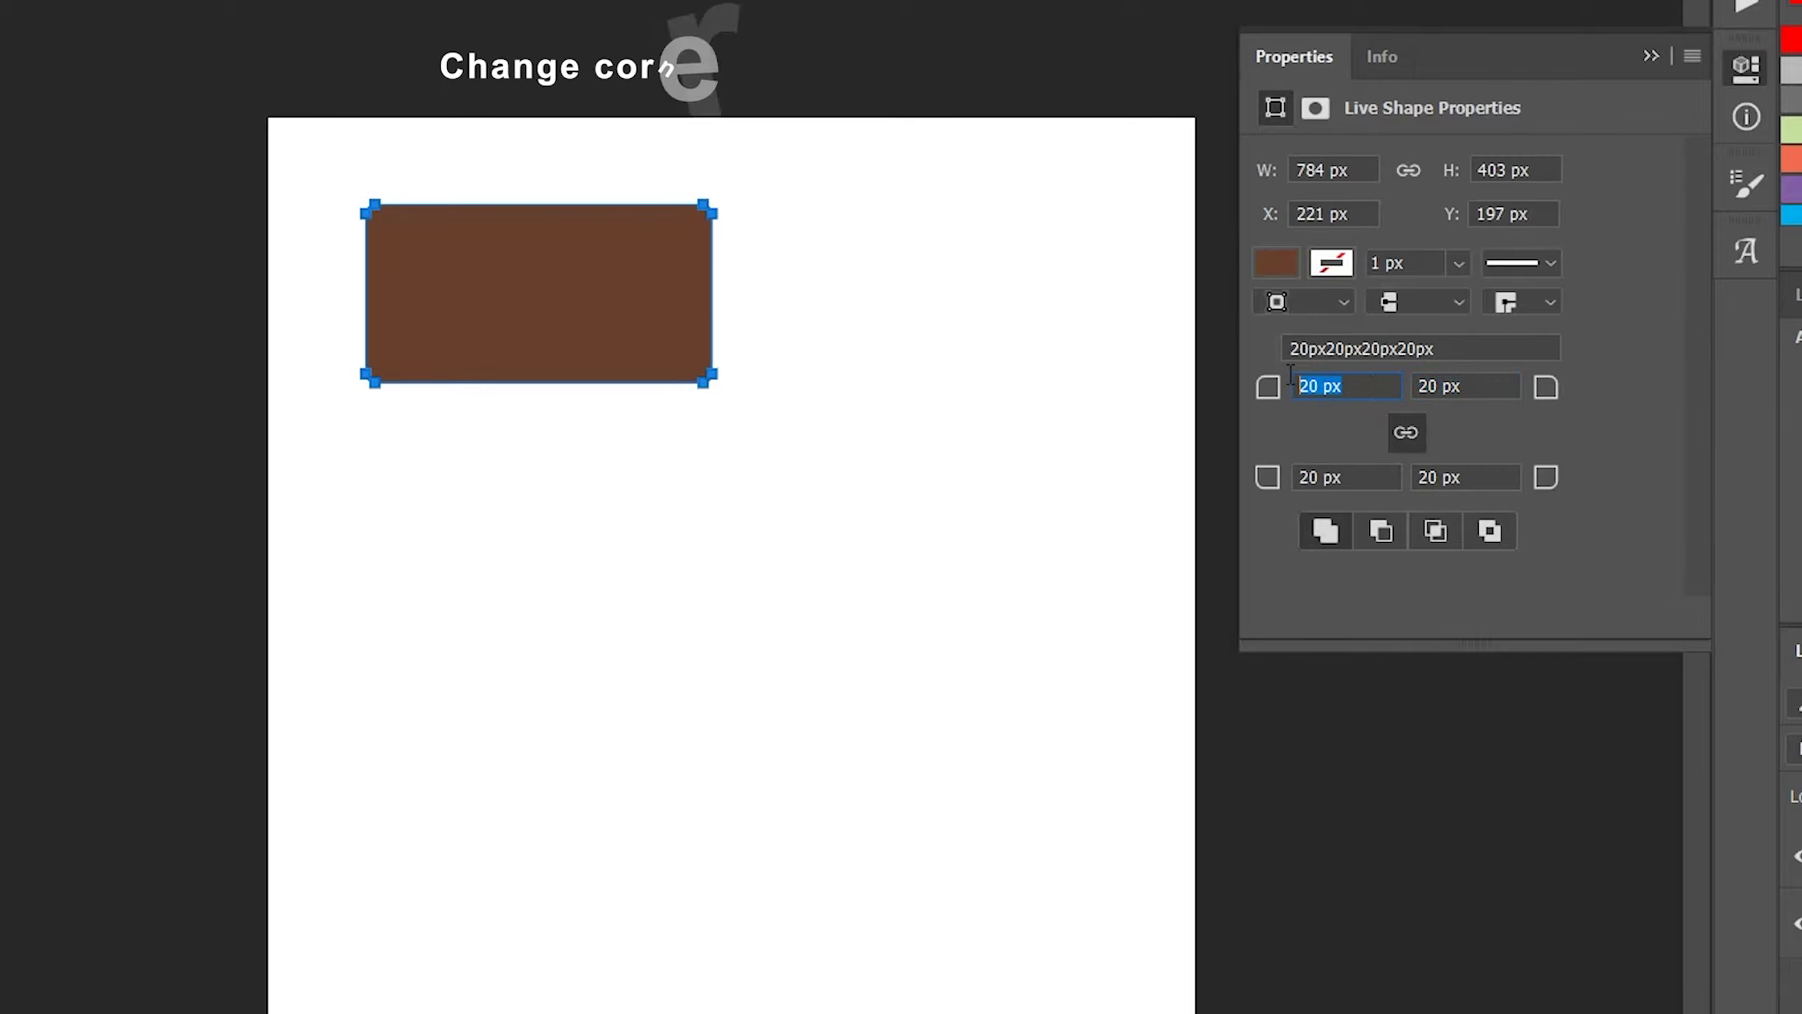
text(10)
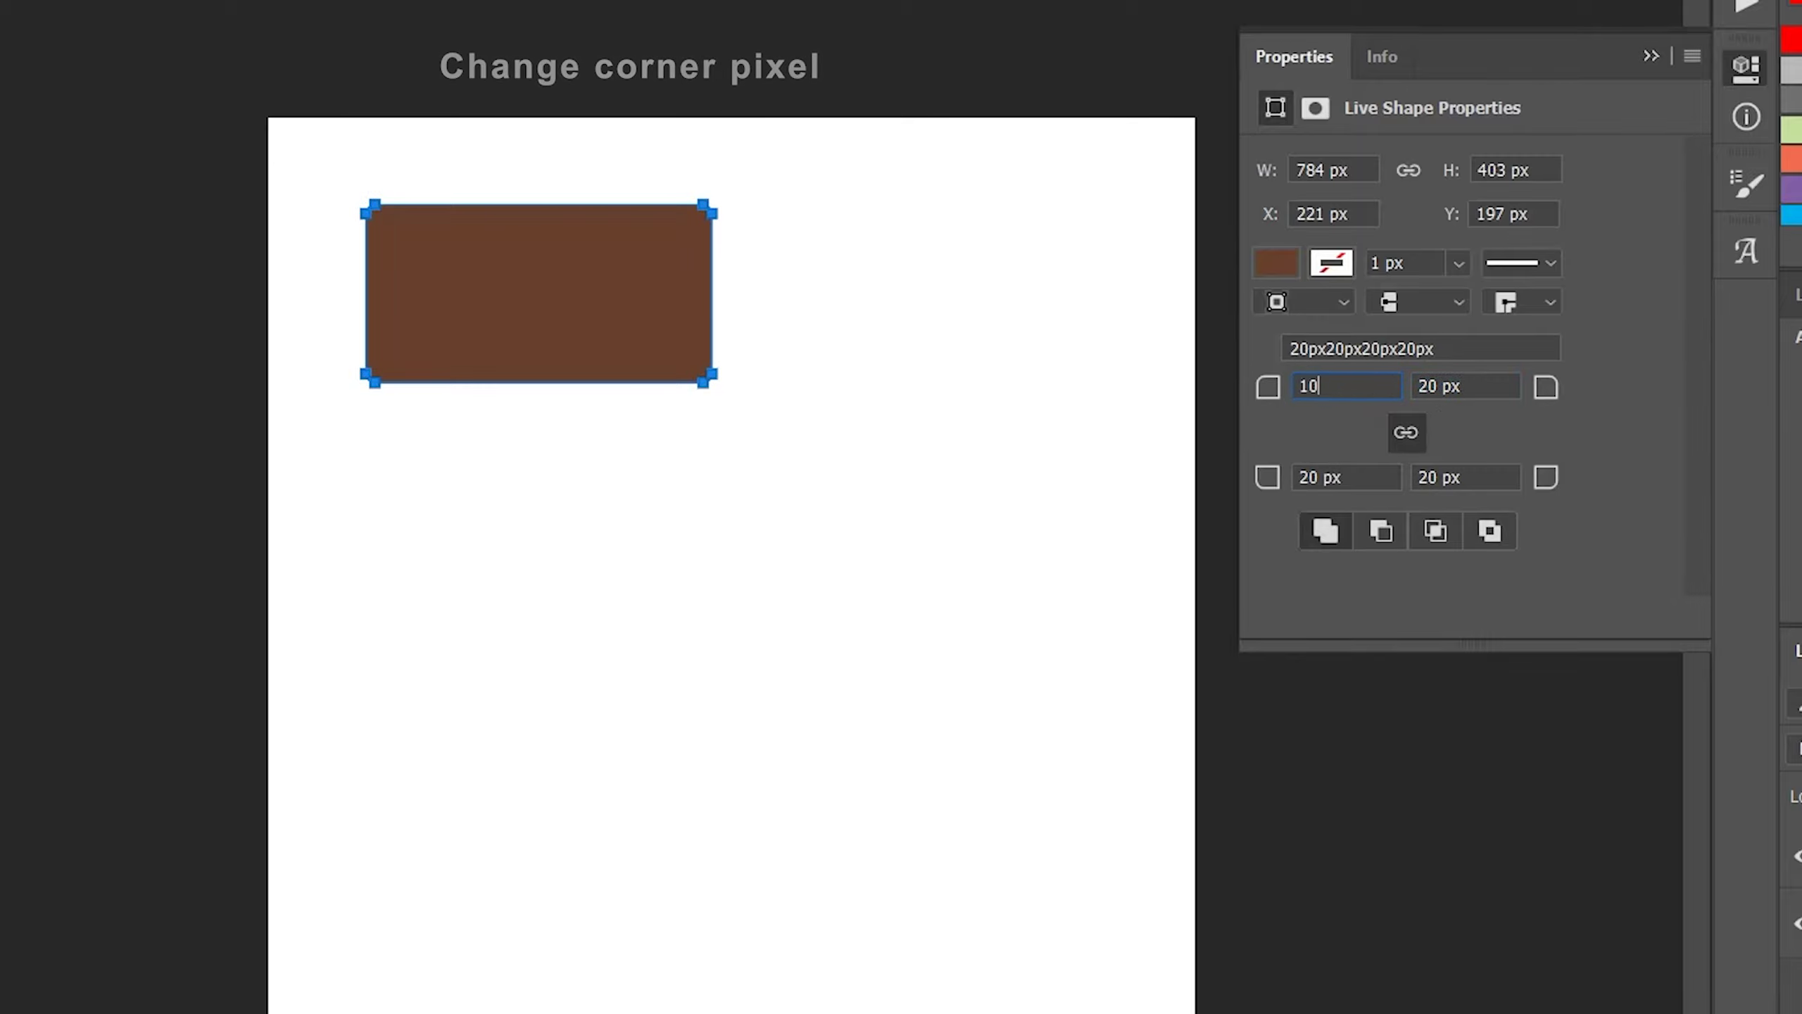
text(0)
key(Tab)
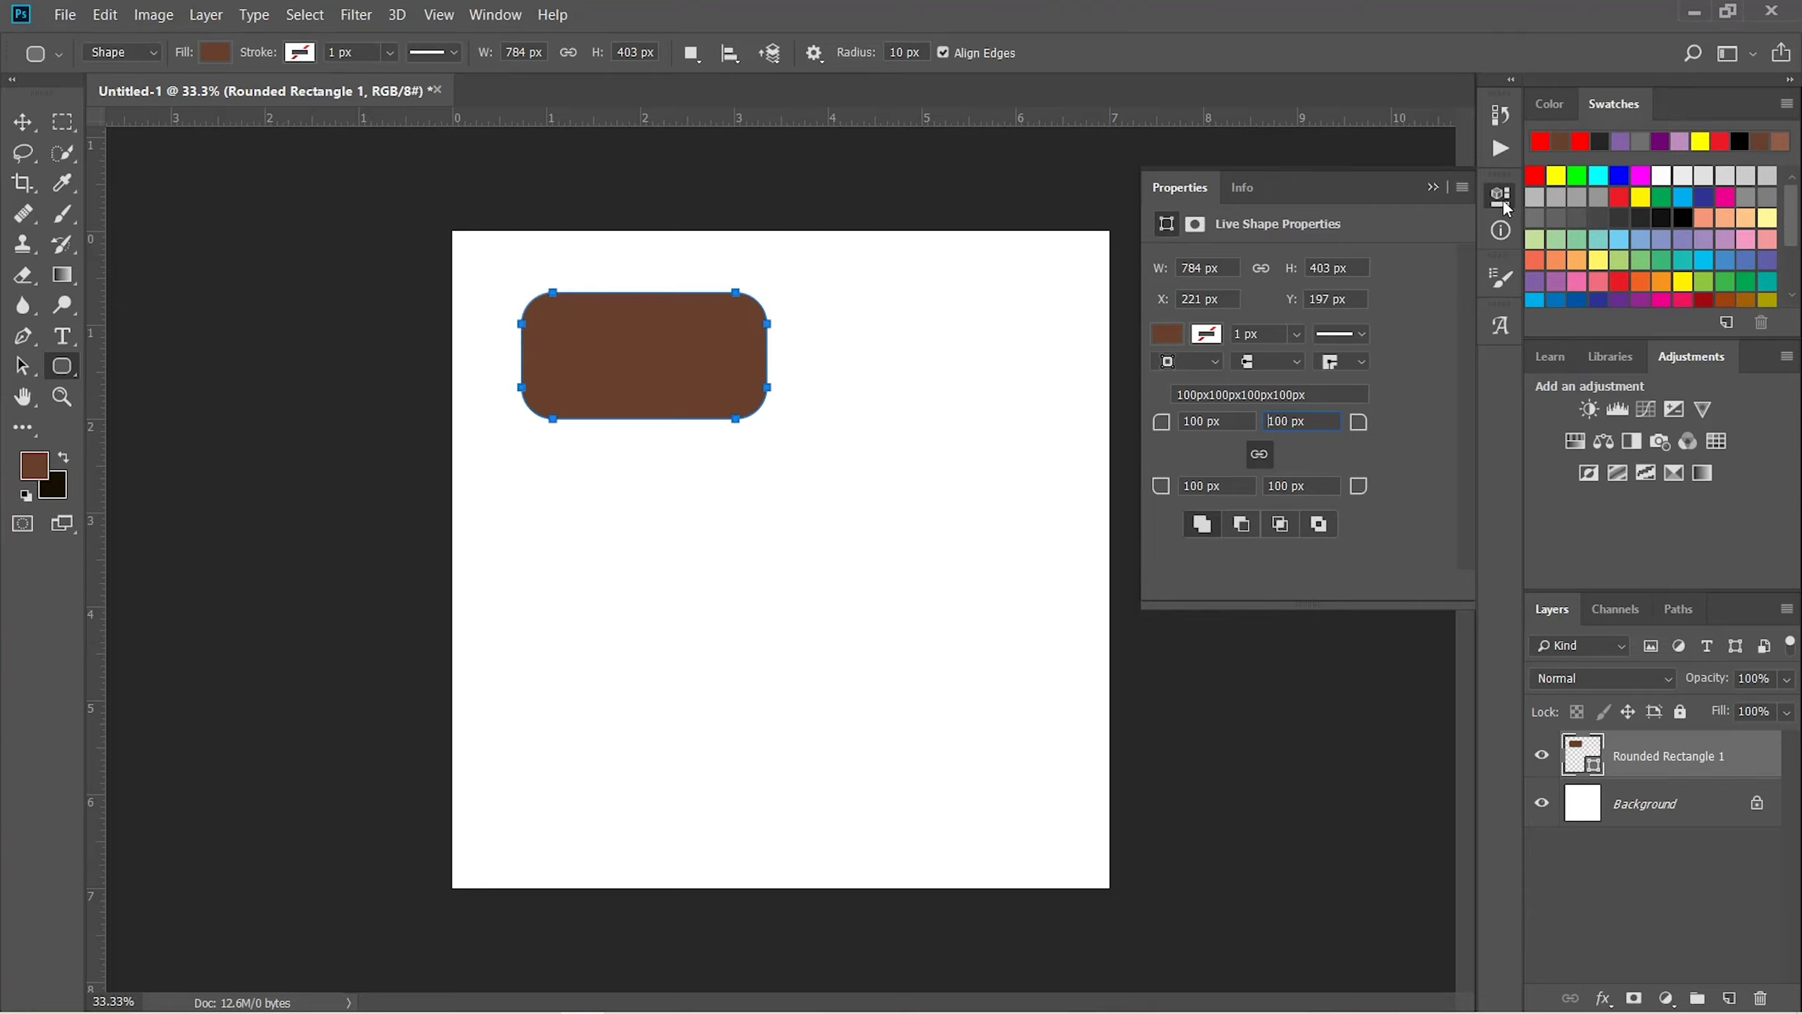
click(1500, 197)
Move the rounded rectangle up and left on the canvas
click(22, 122)
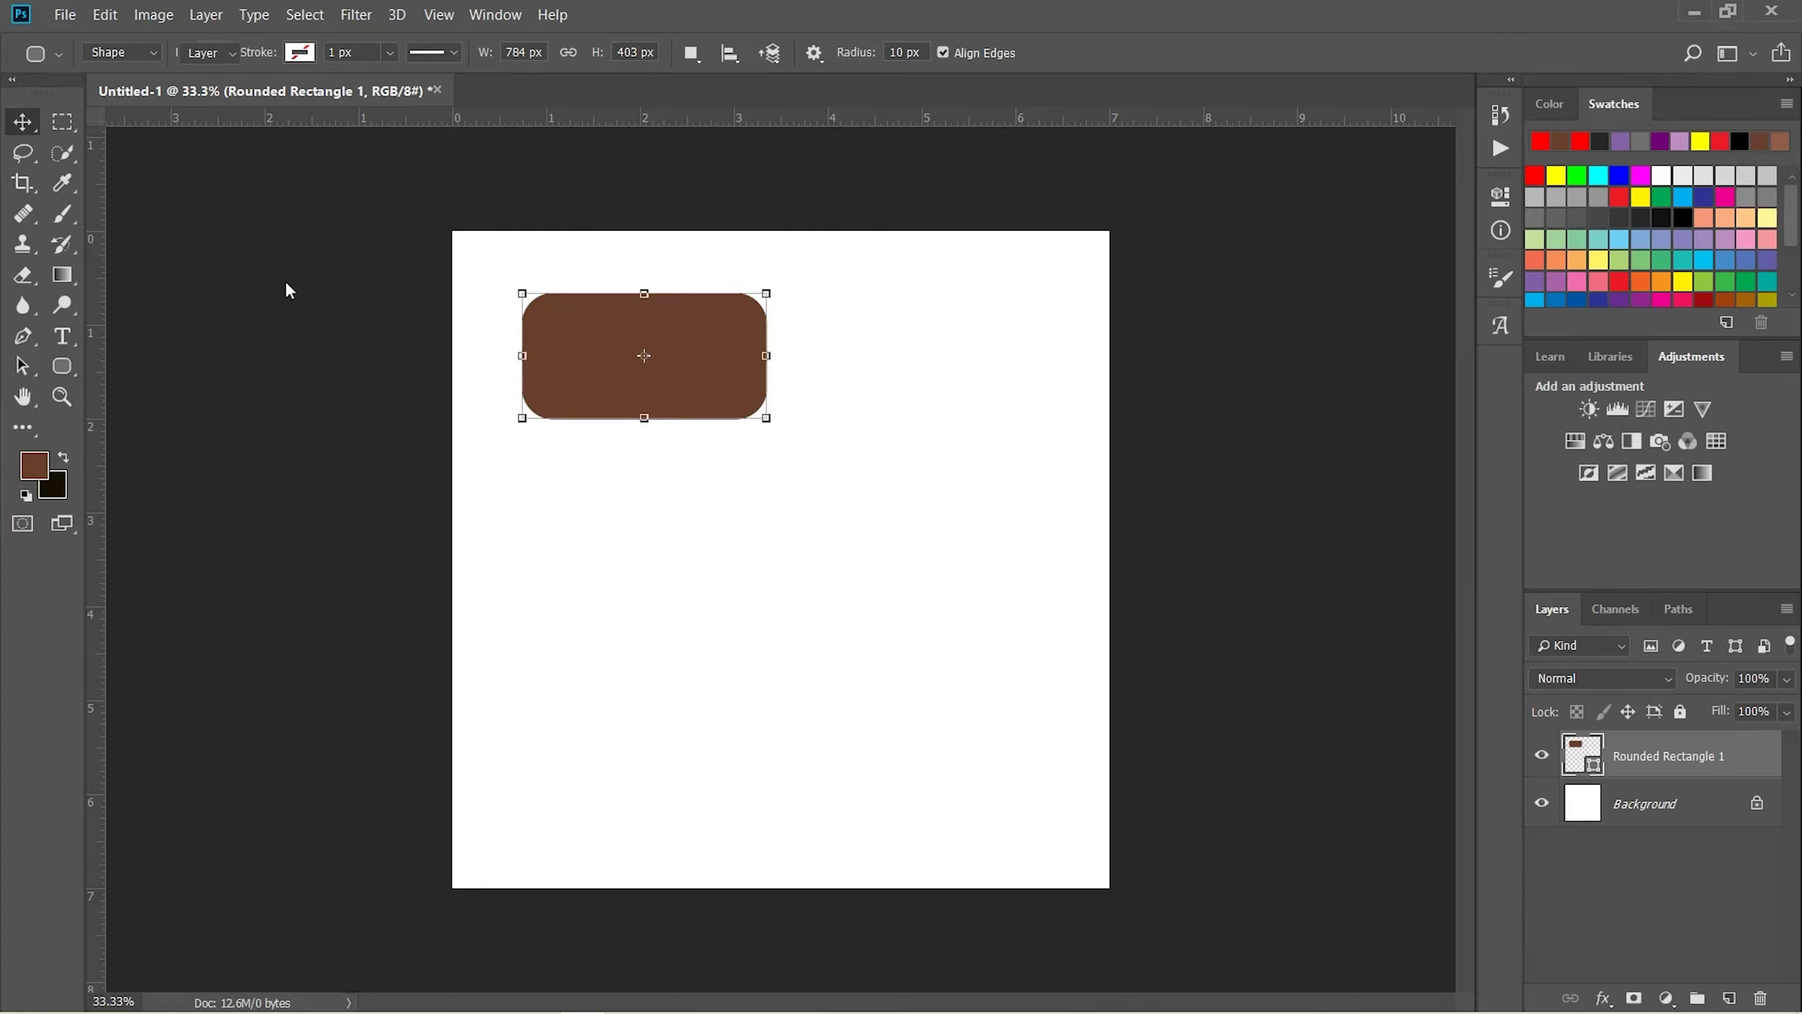
drag(704, 371, 670, 342)
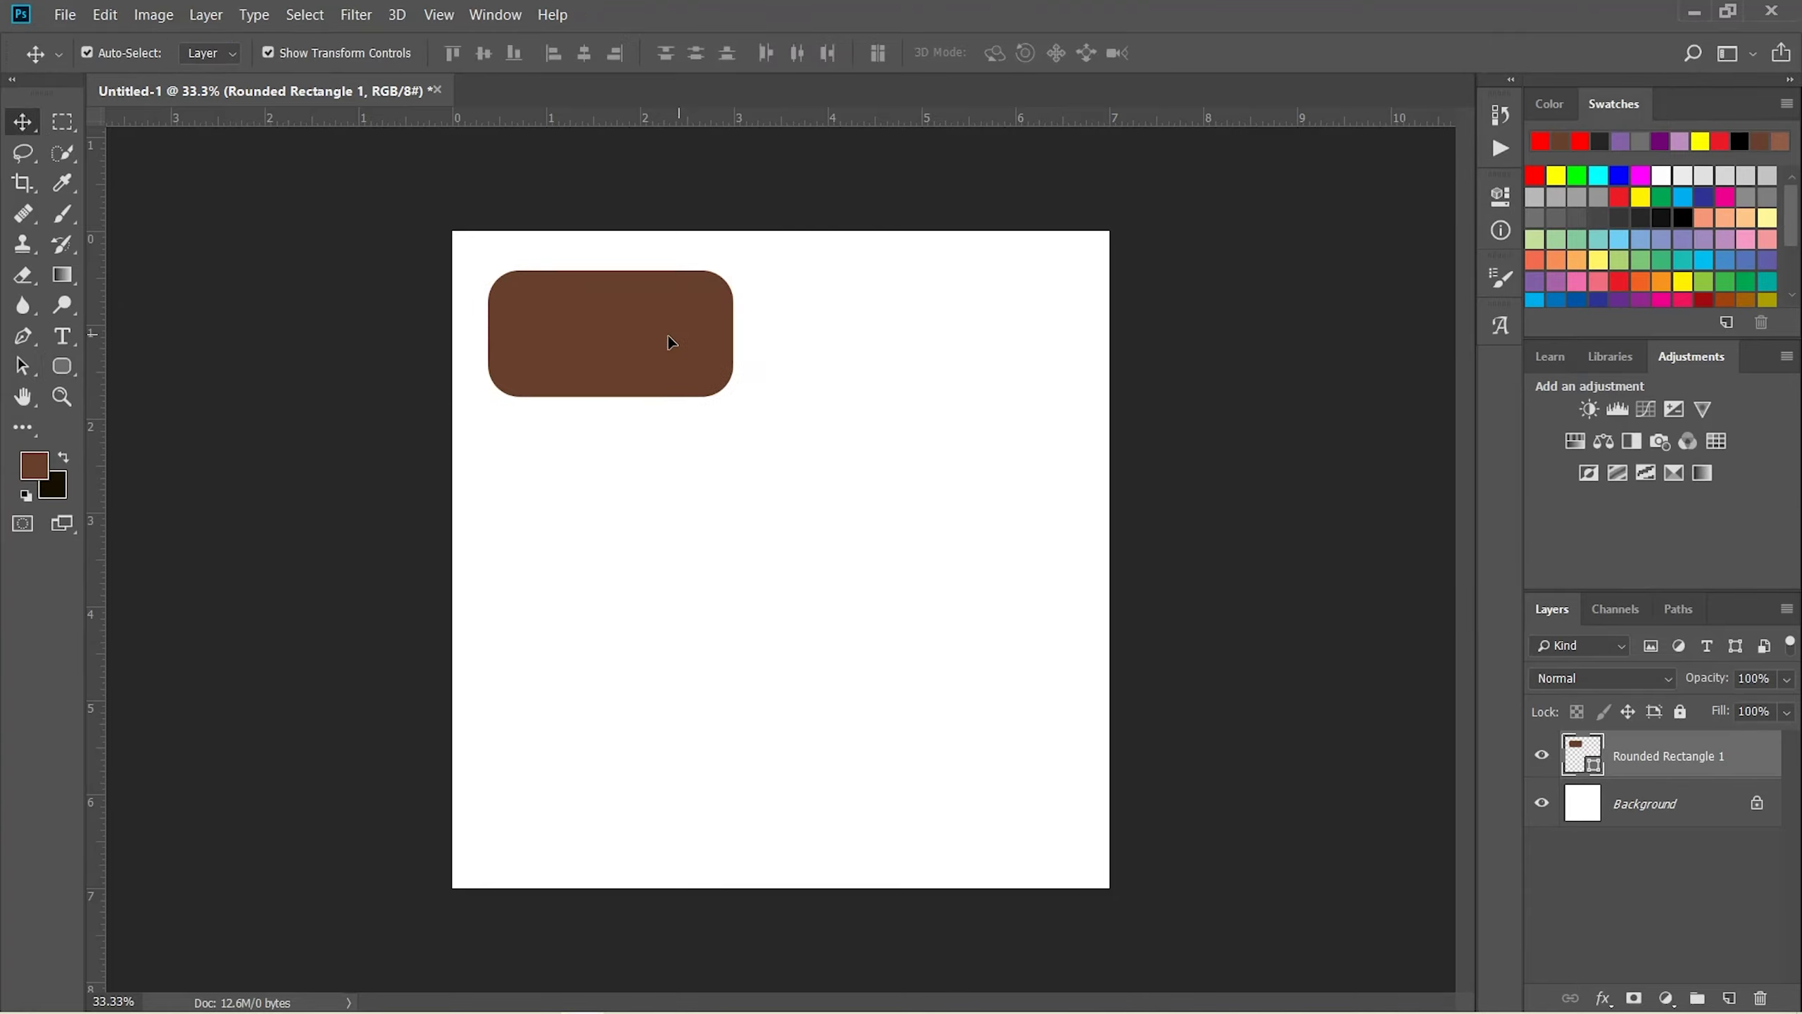
drag(67, 368, 142, 363)
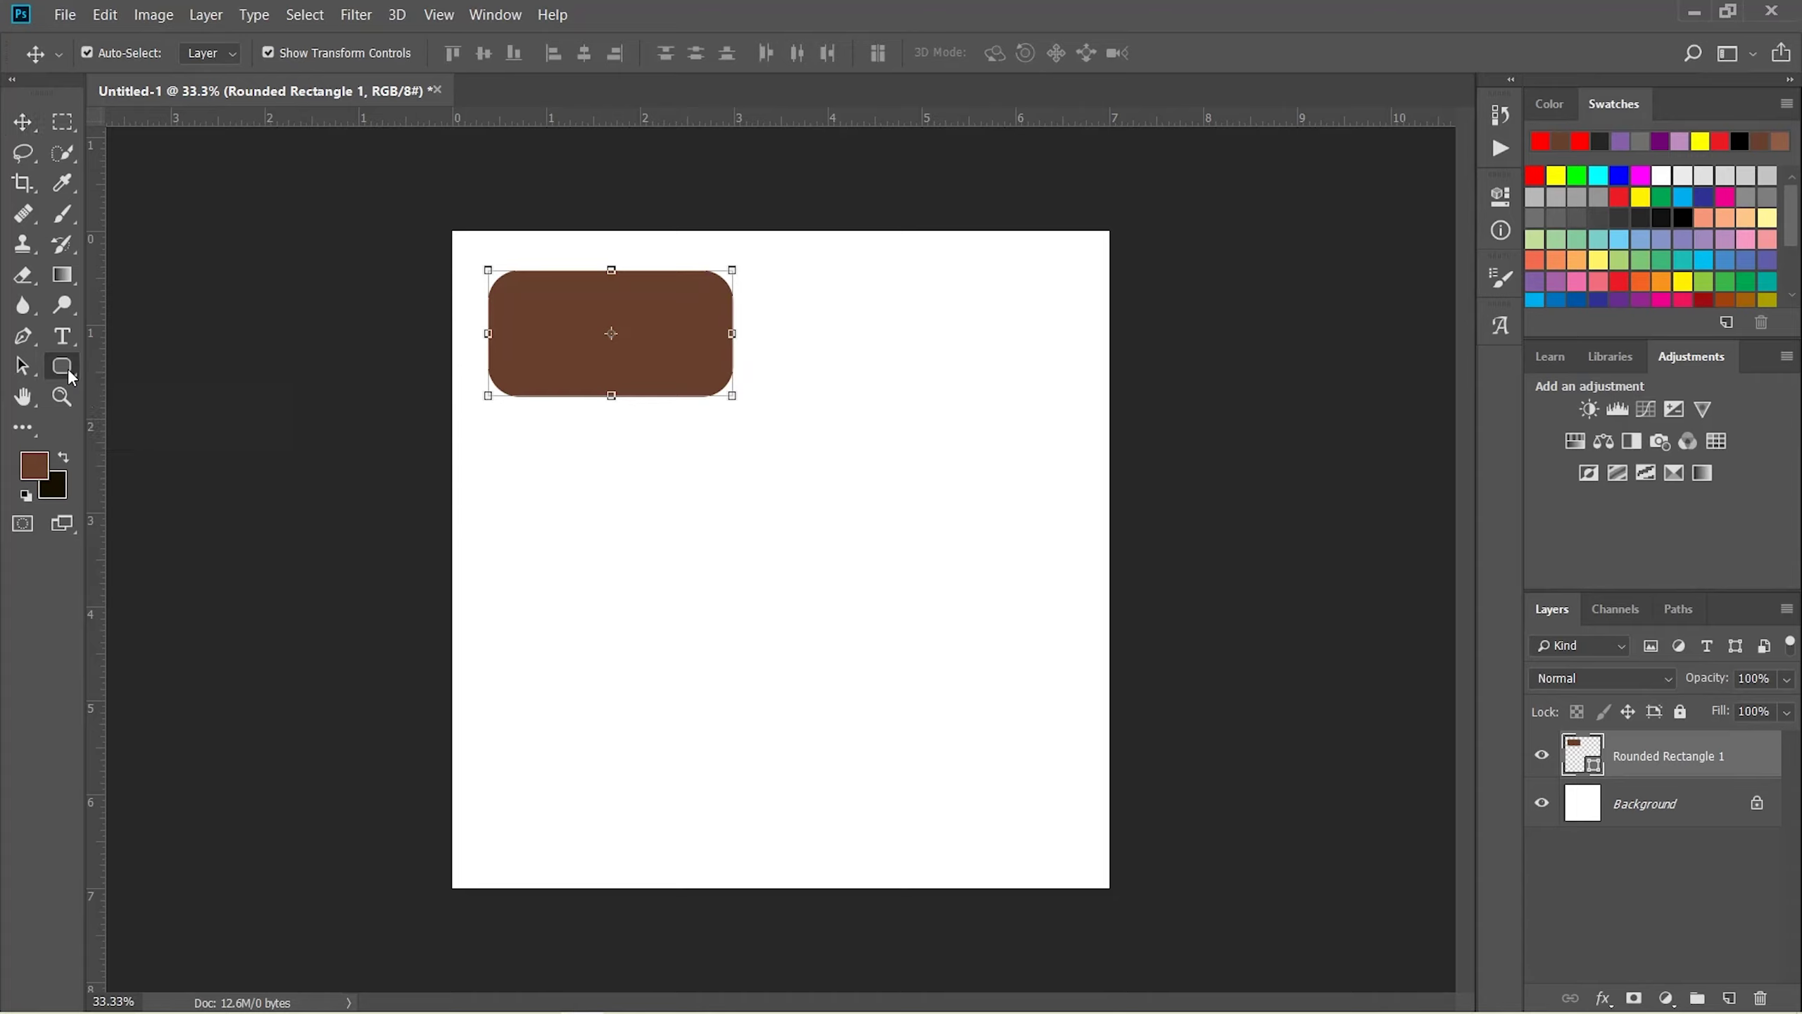
click(142, 363)
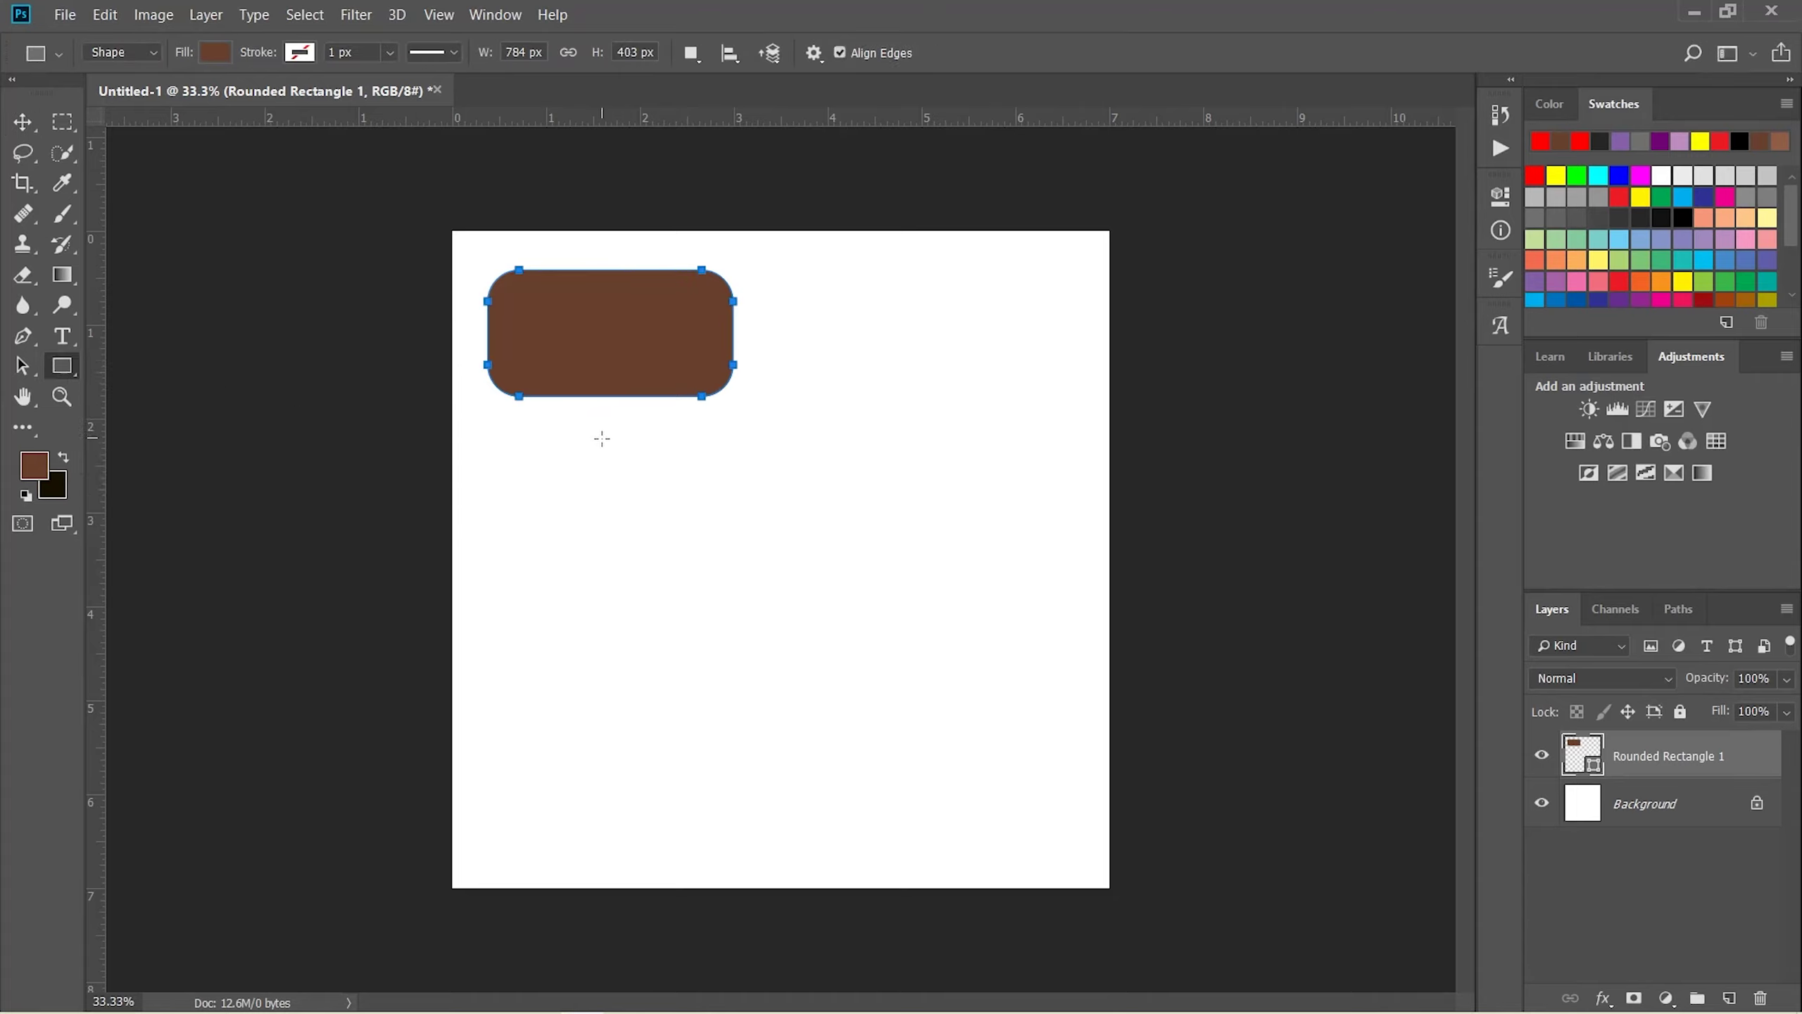
Draw a 510 px square below the rounded rectangle, keeping its corners square
drag(600, 438, 827, 581)
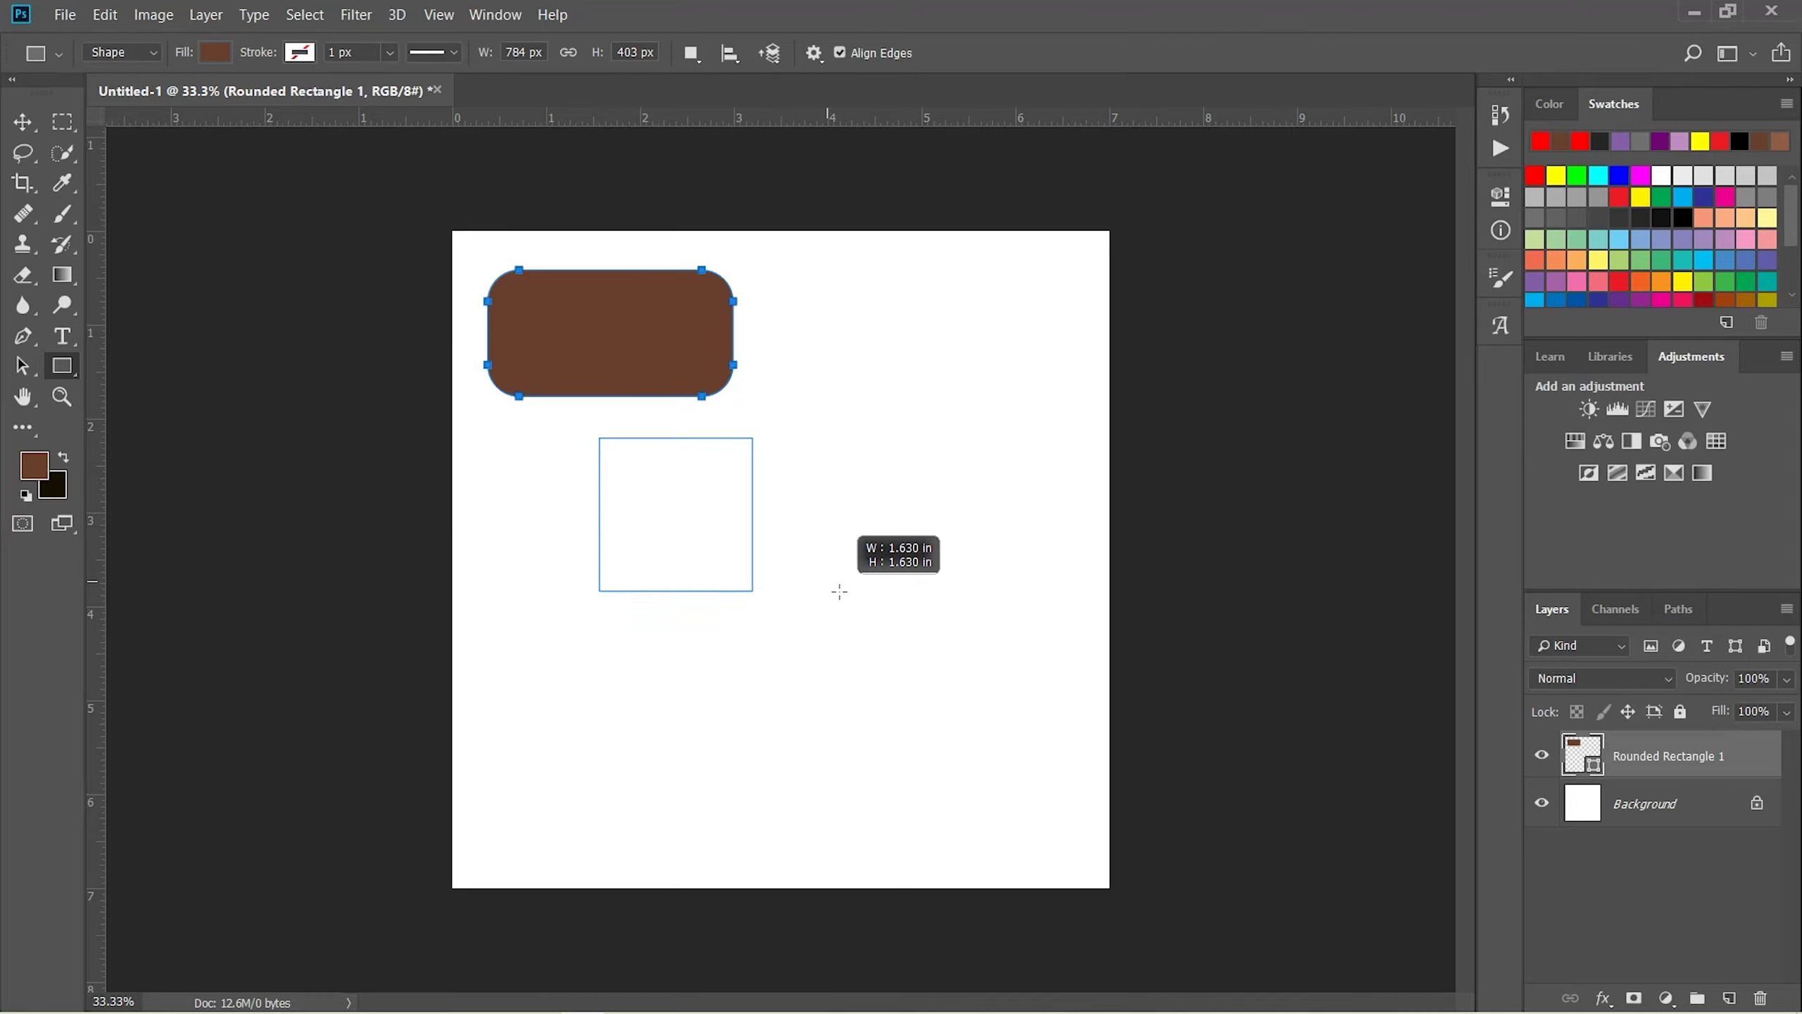
drag(827, 581, 852, 594)
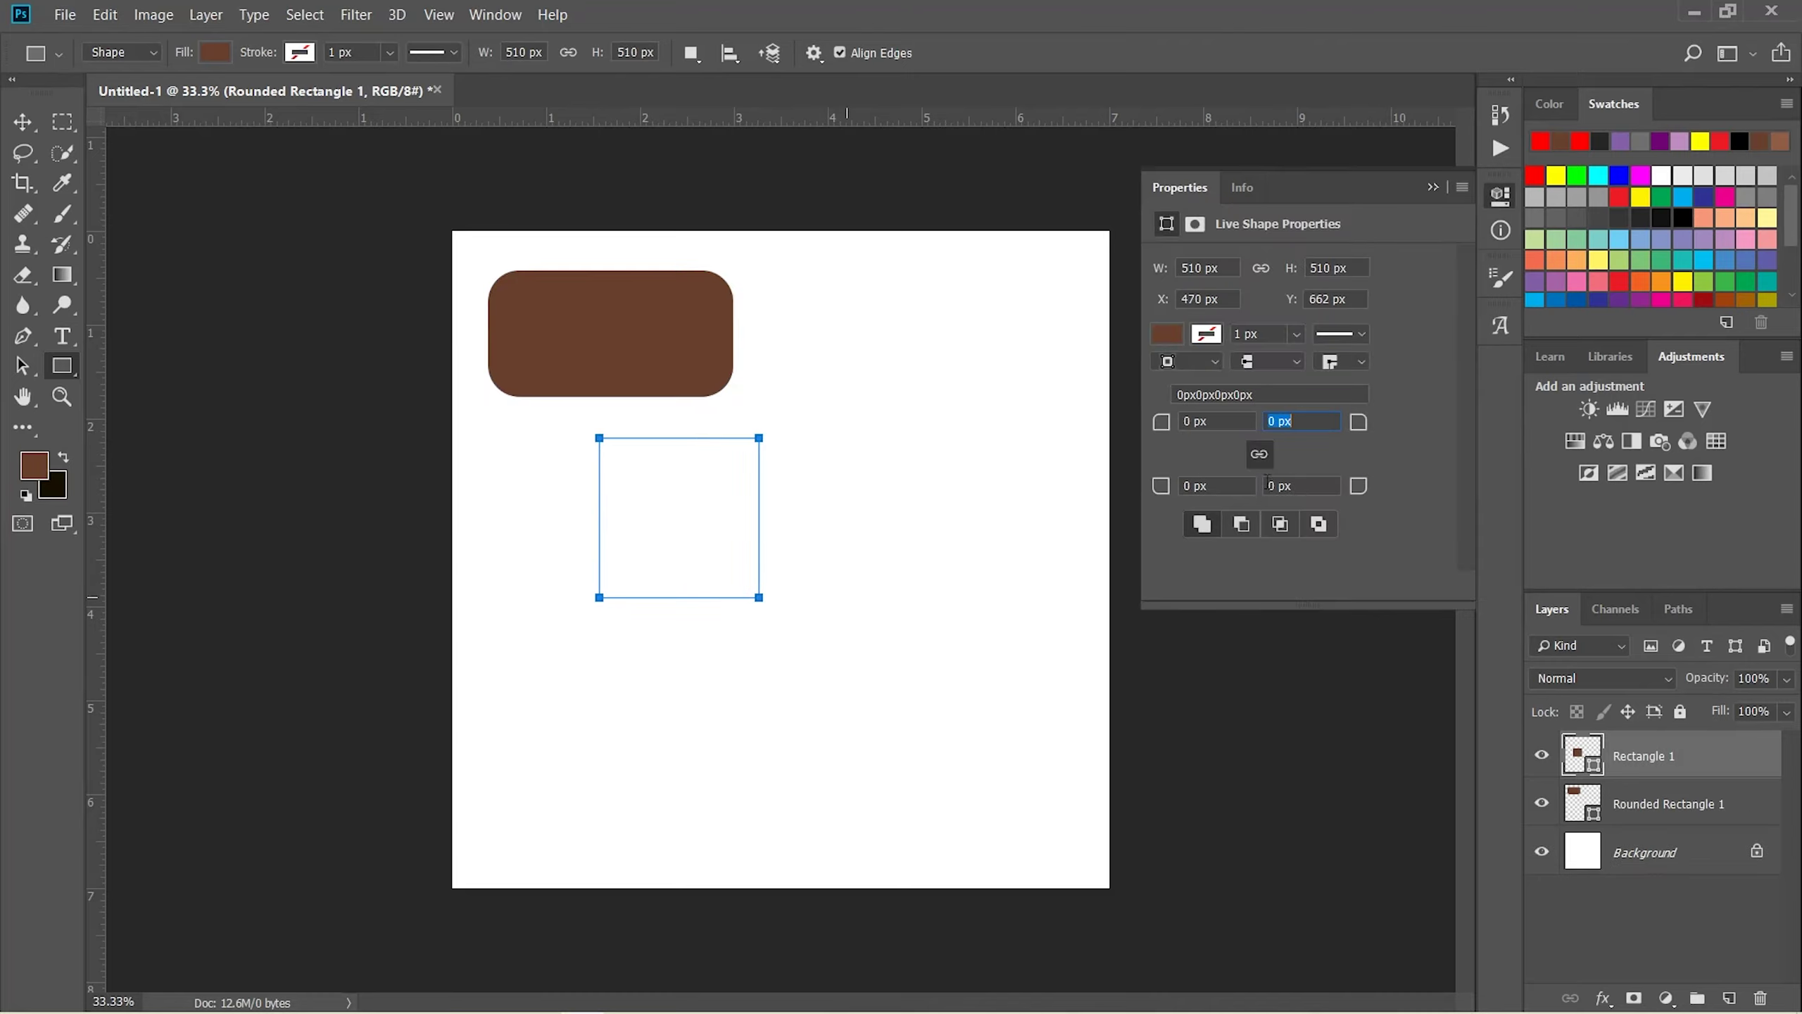
click(1206, 421)
text(10)
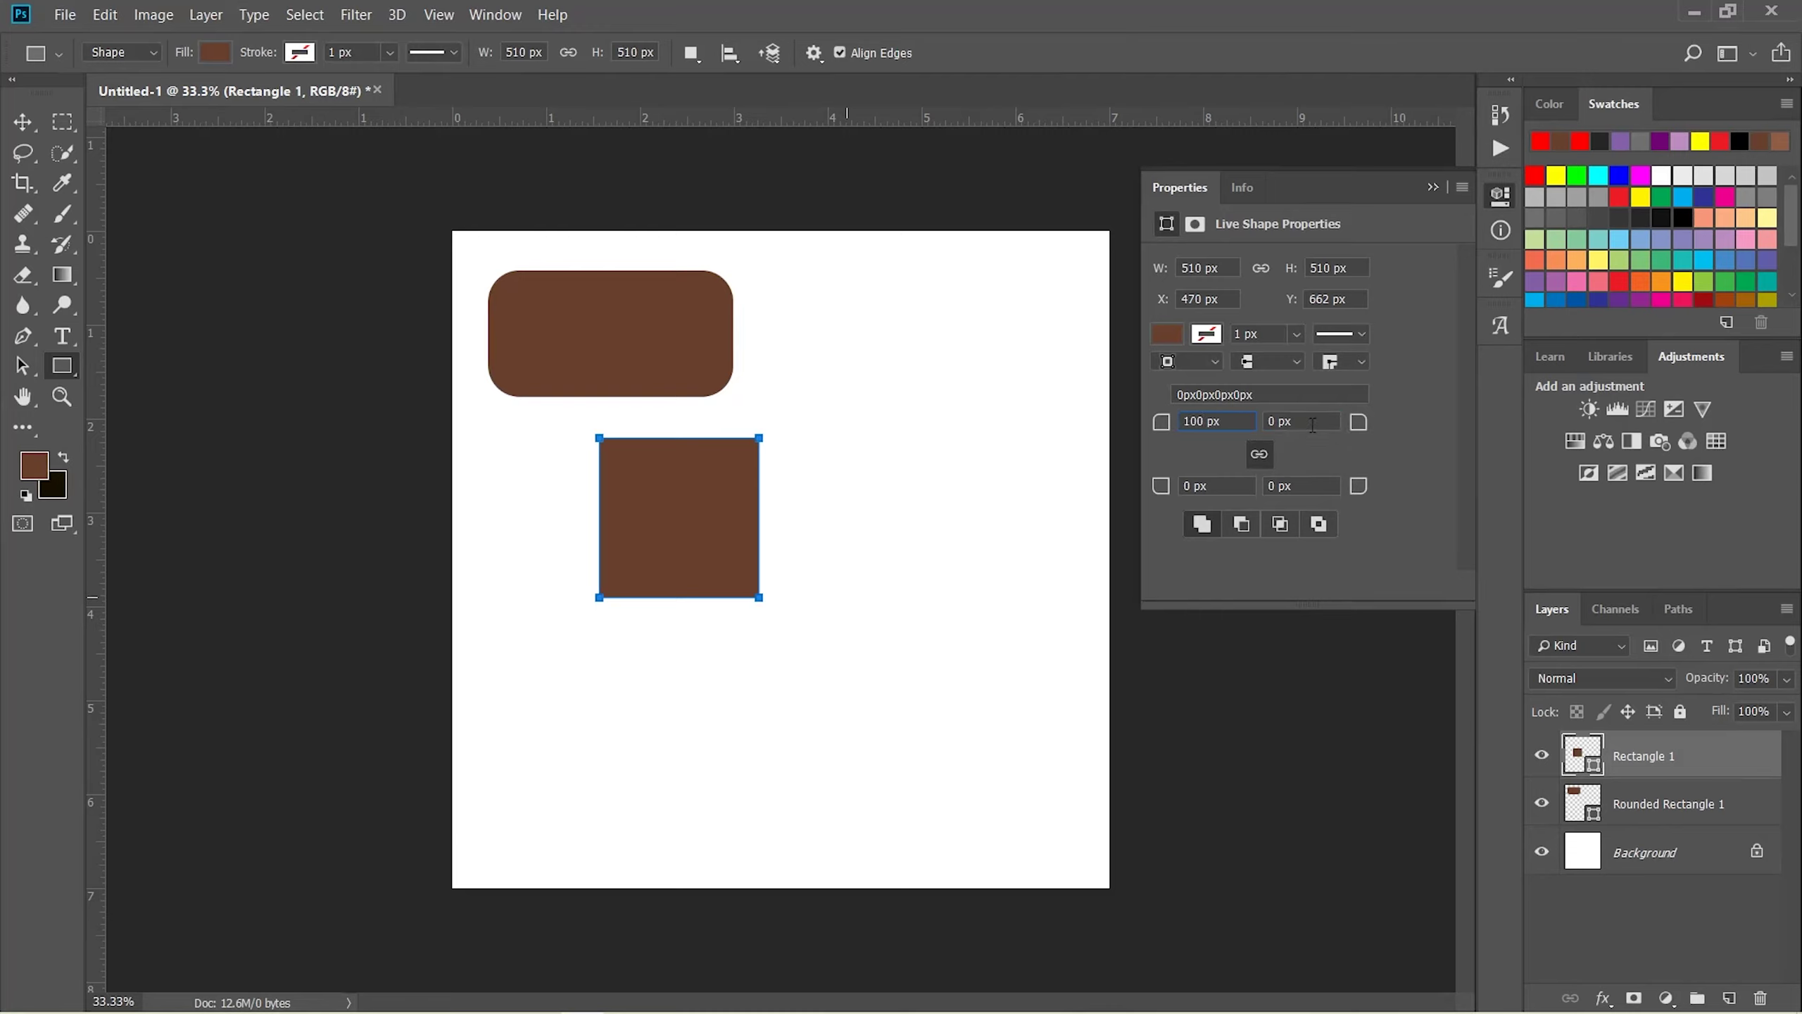
click(1313, 423)
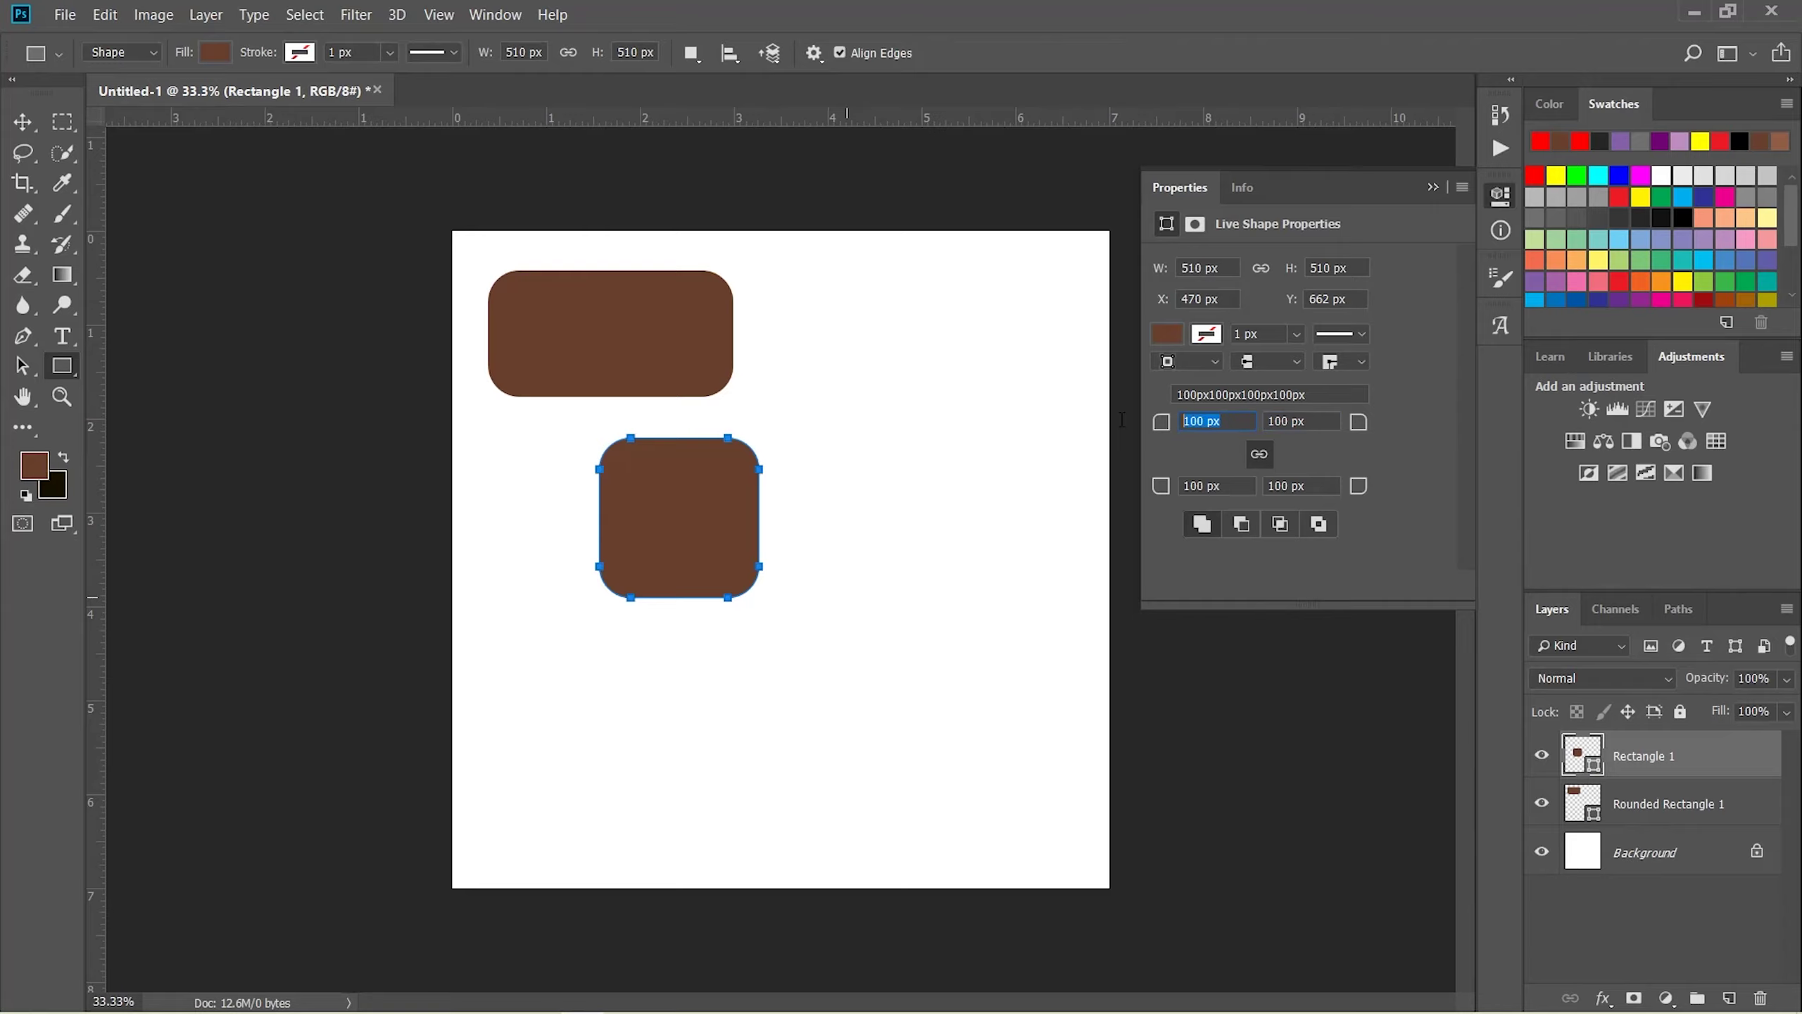
text(0)
click(1325, 422)
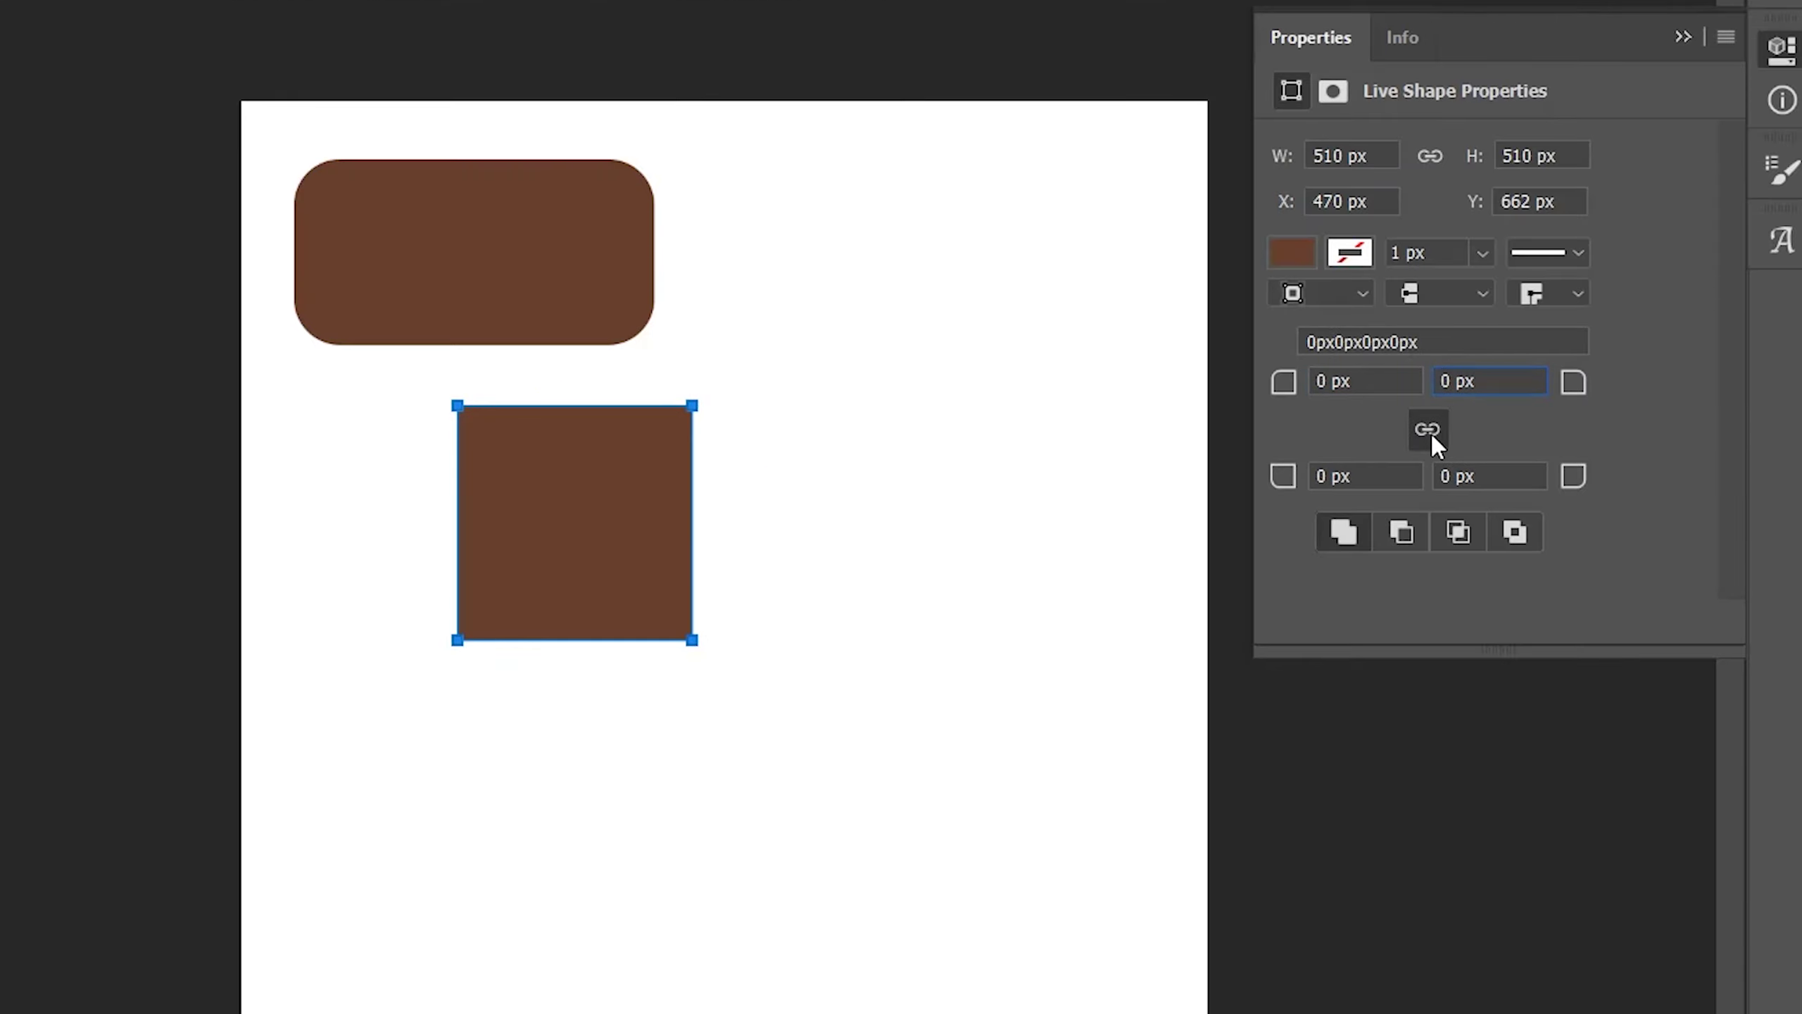
Unlink the corner radii and round the square's corners by 200 px each
key(shift+Tab)
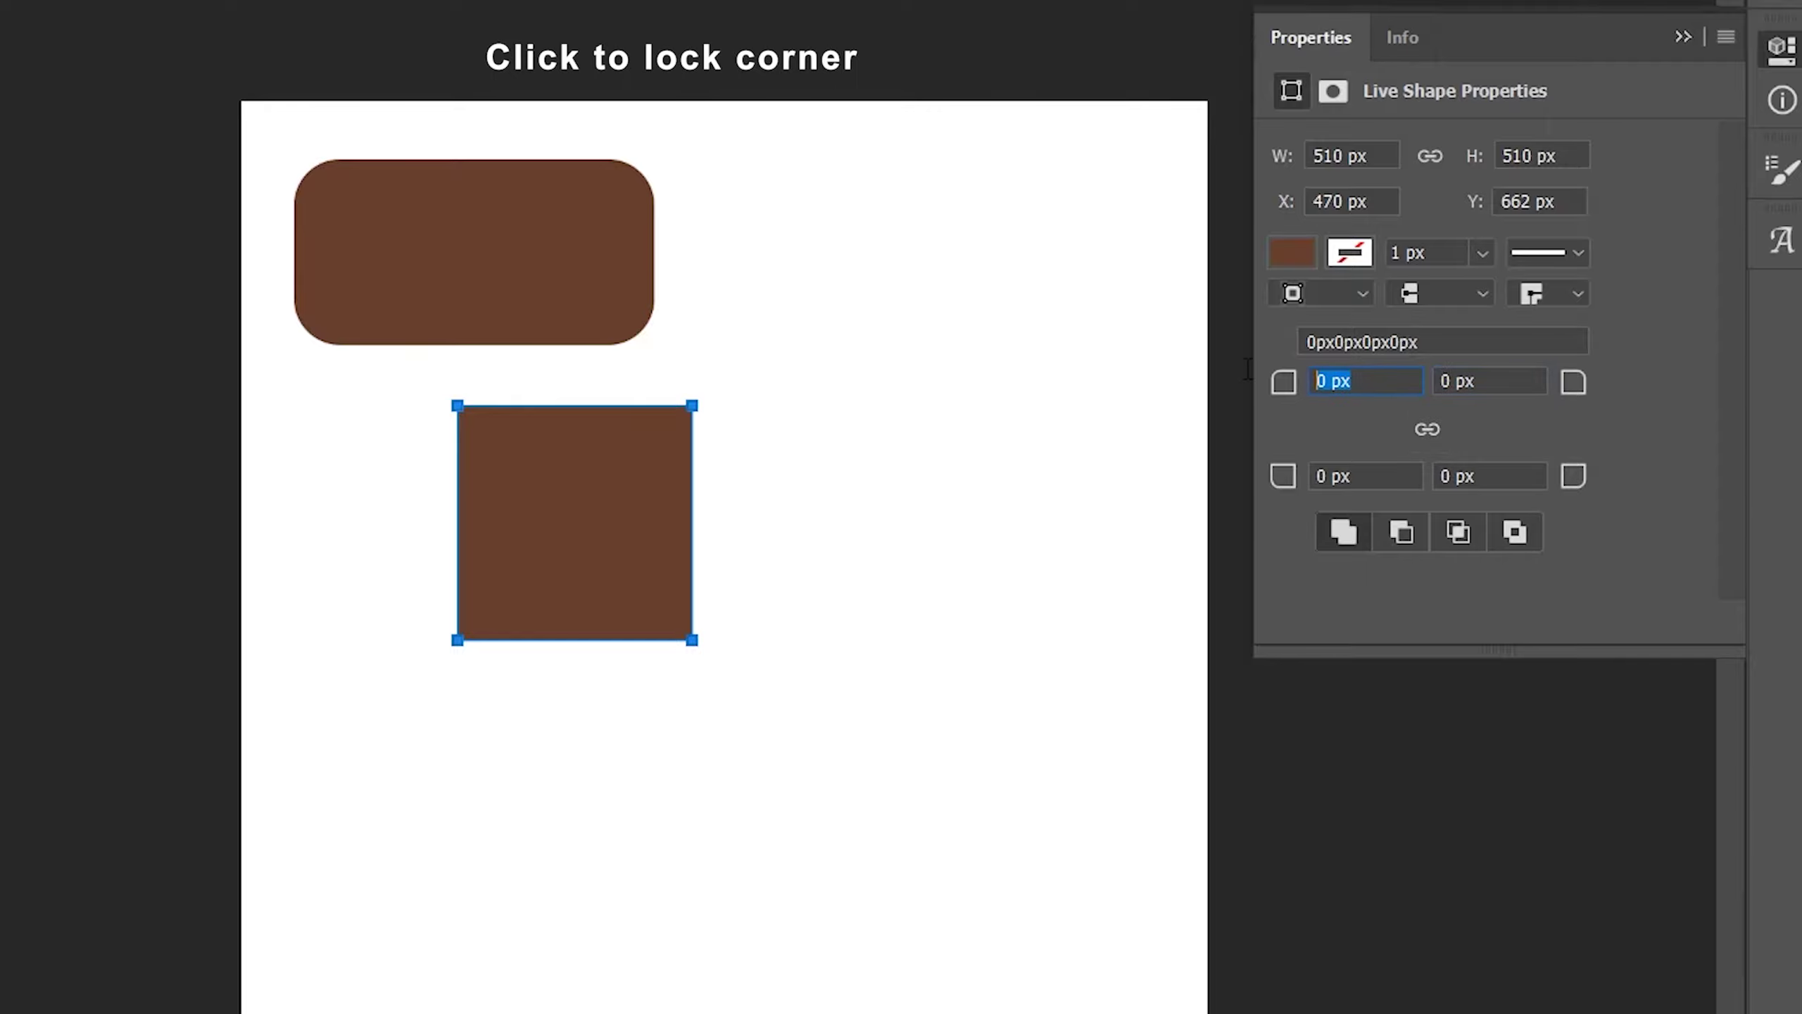
text(2)
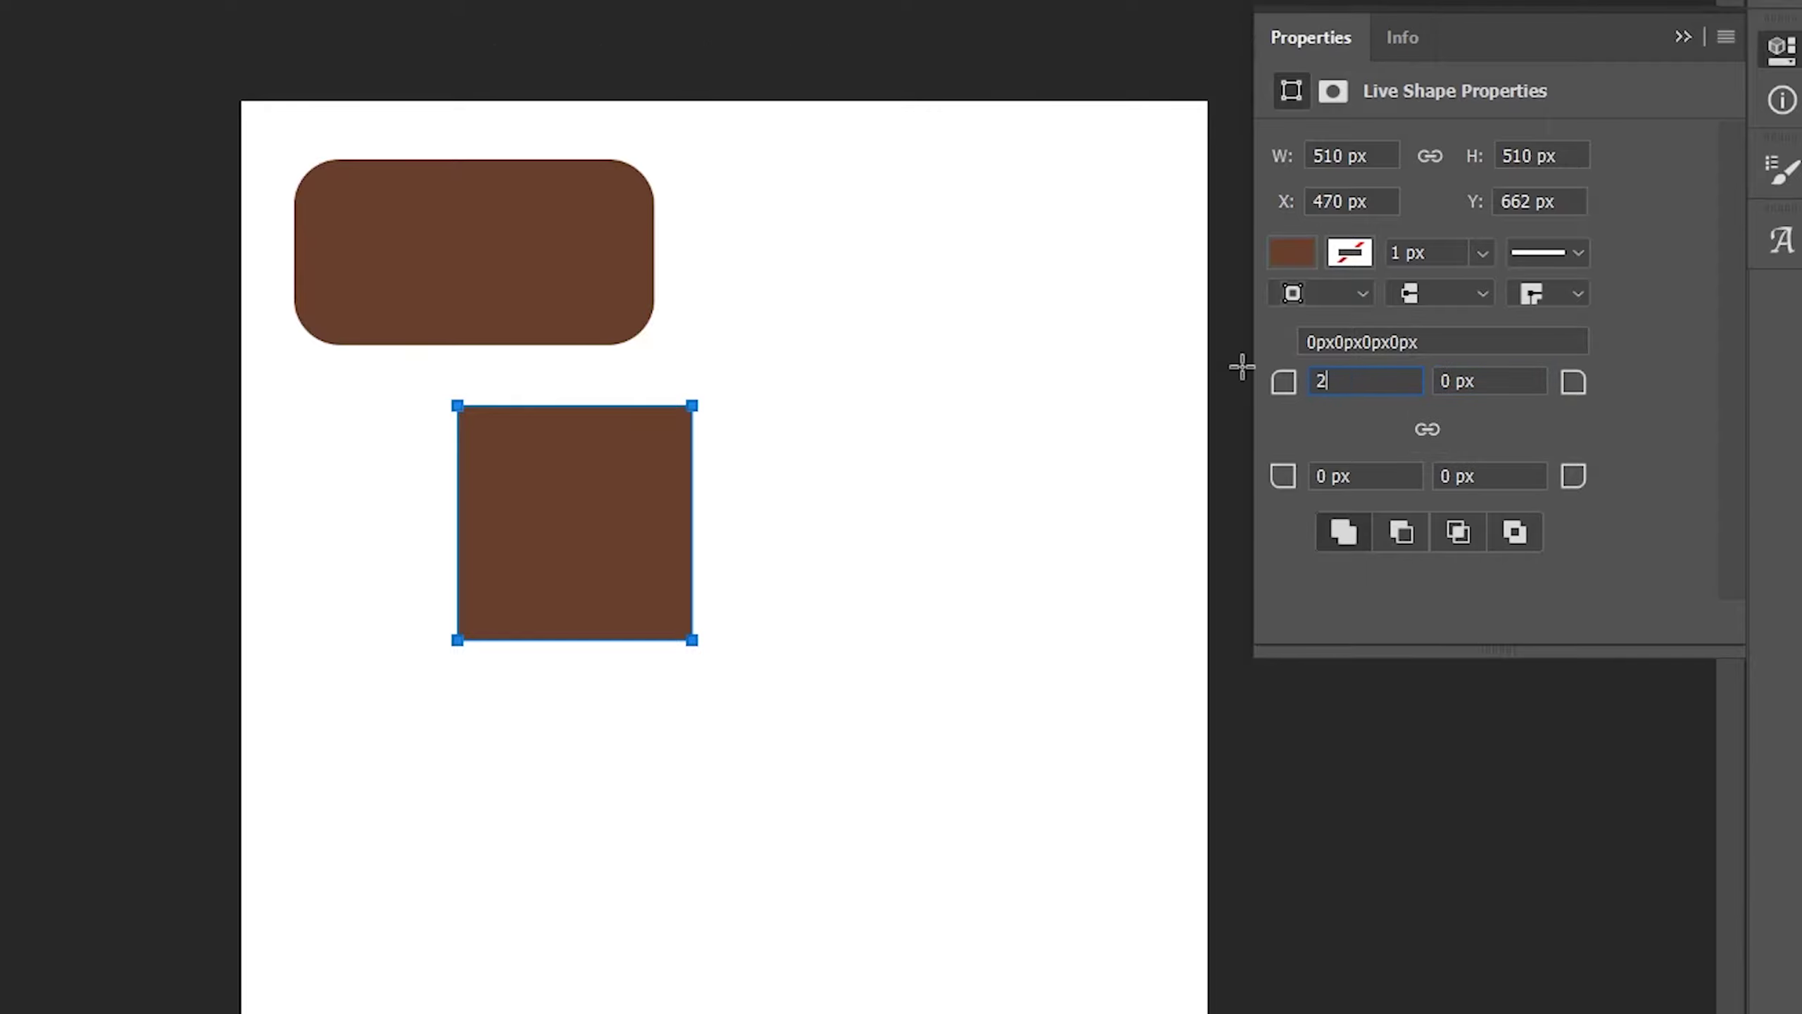
text(00)
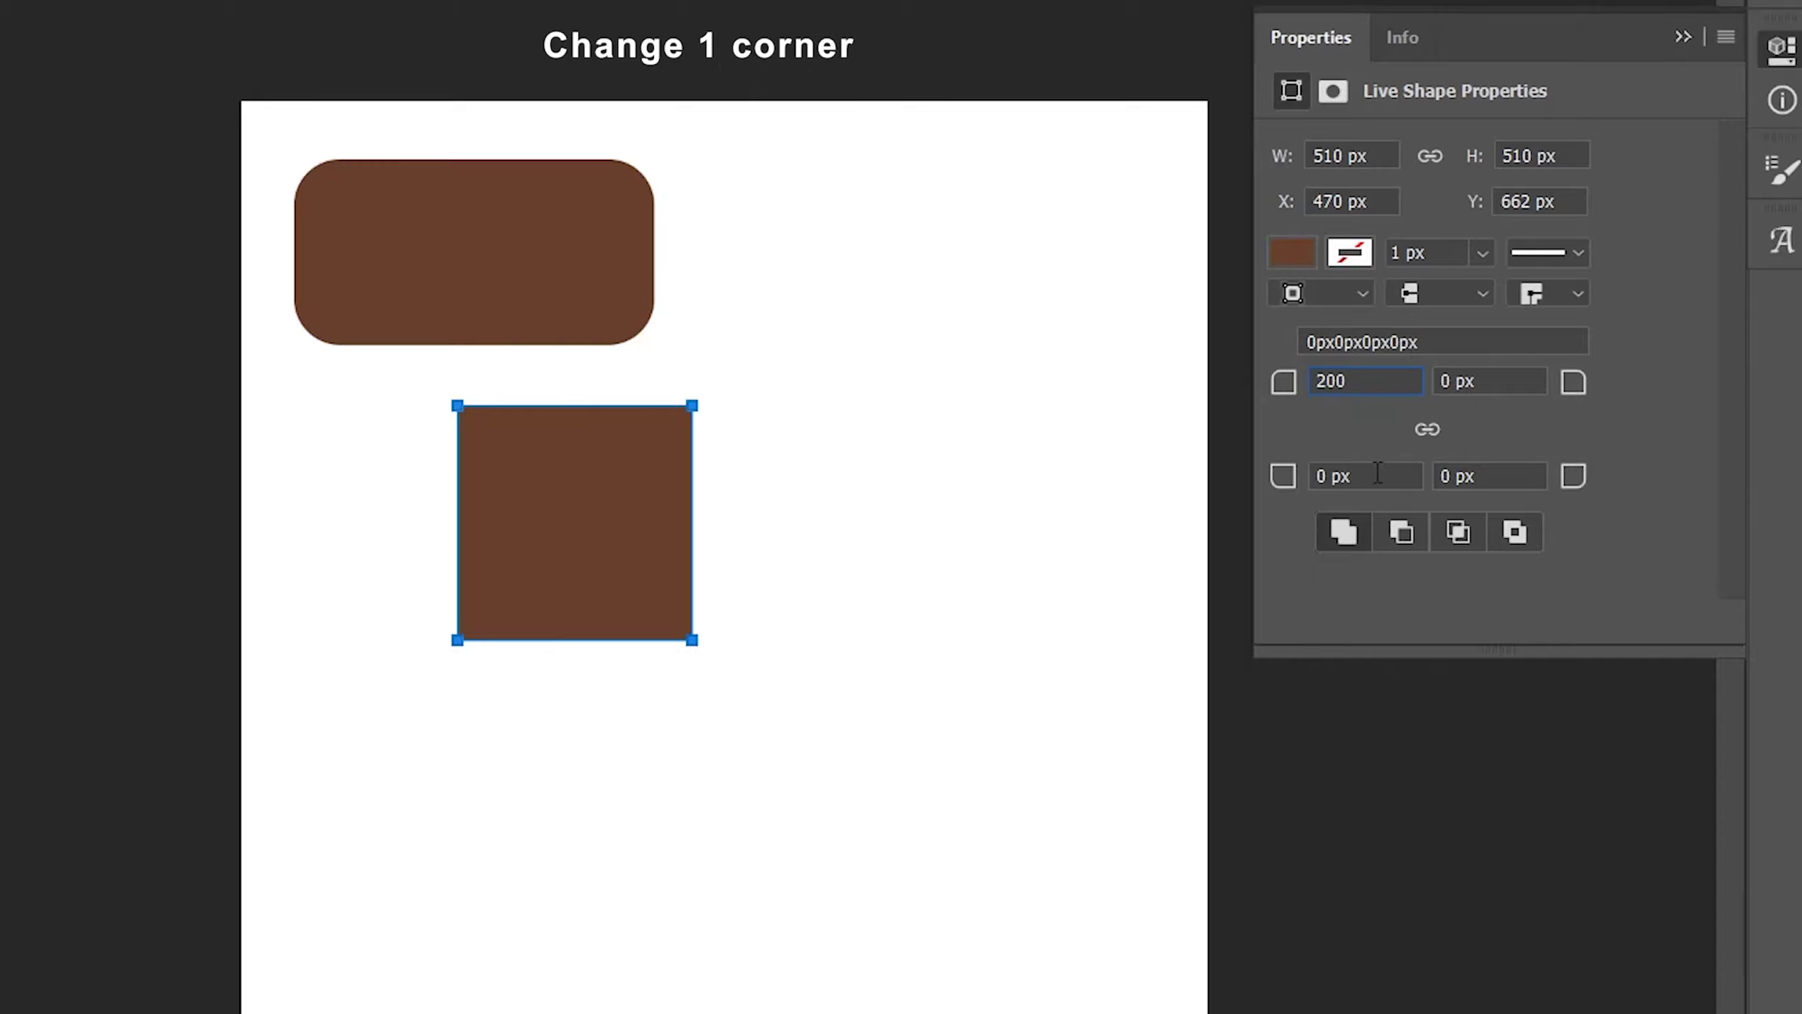
click(1377, 475)
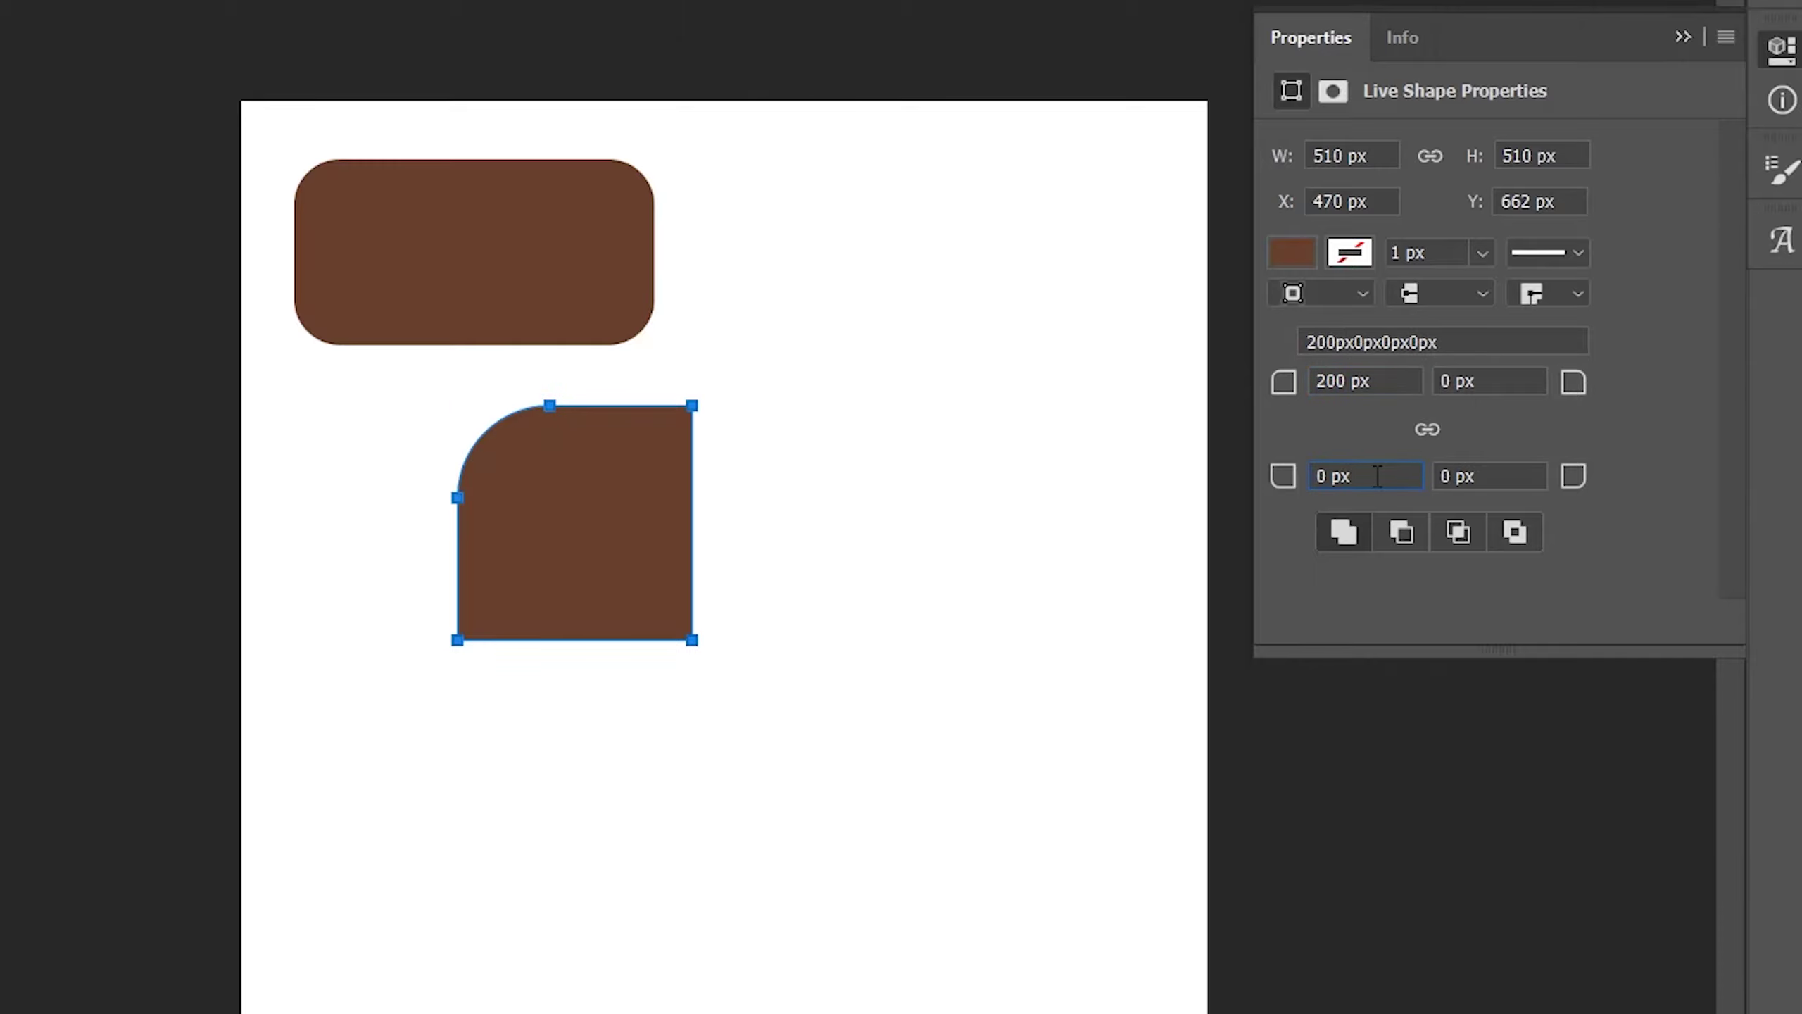
click(1481, 476)
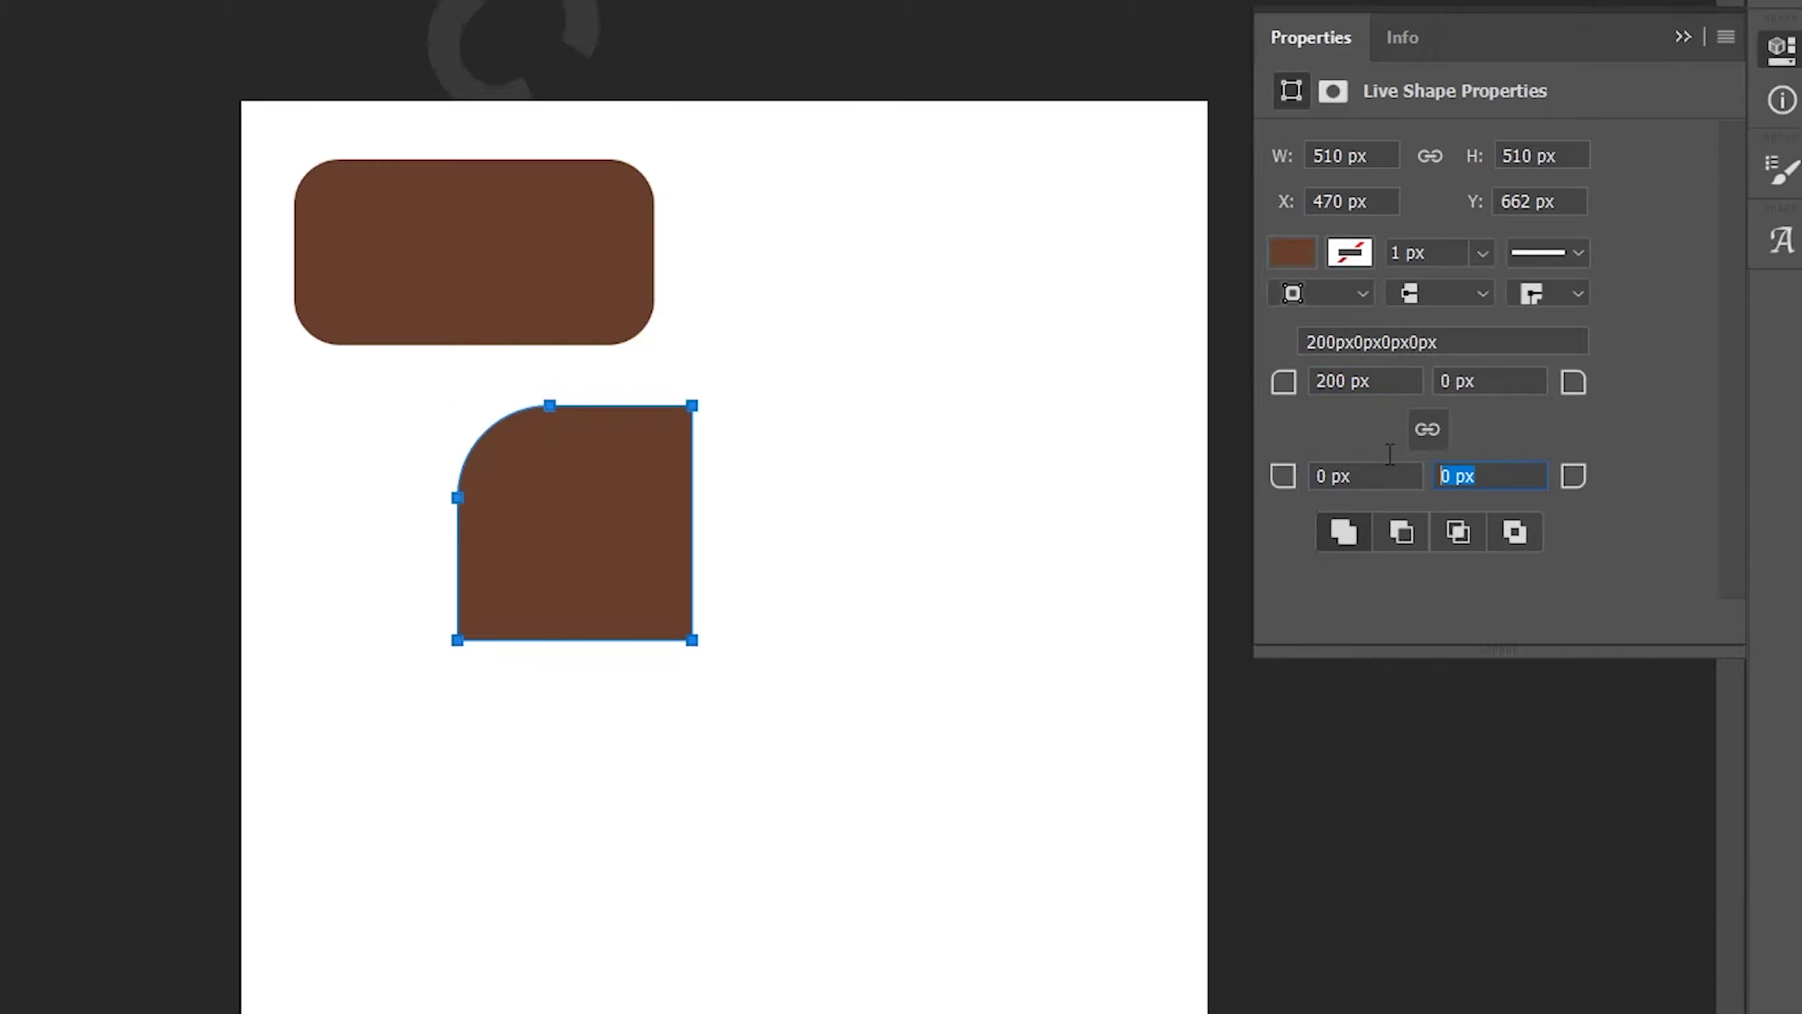
text(20)
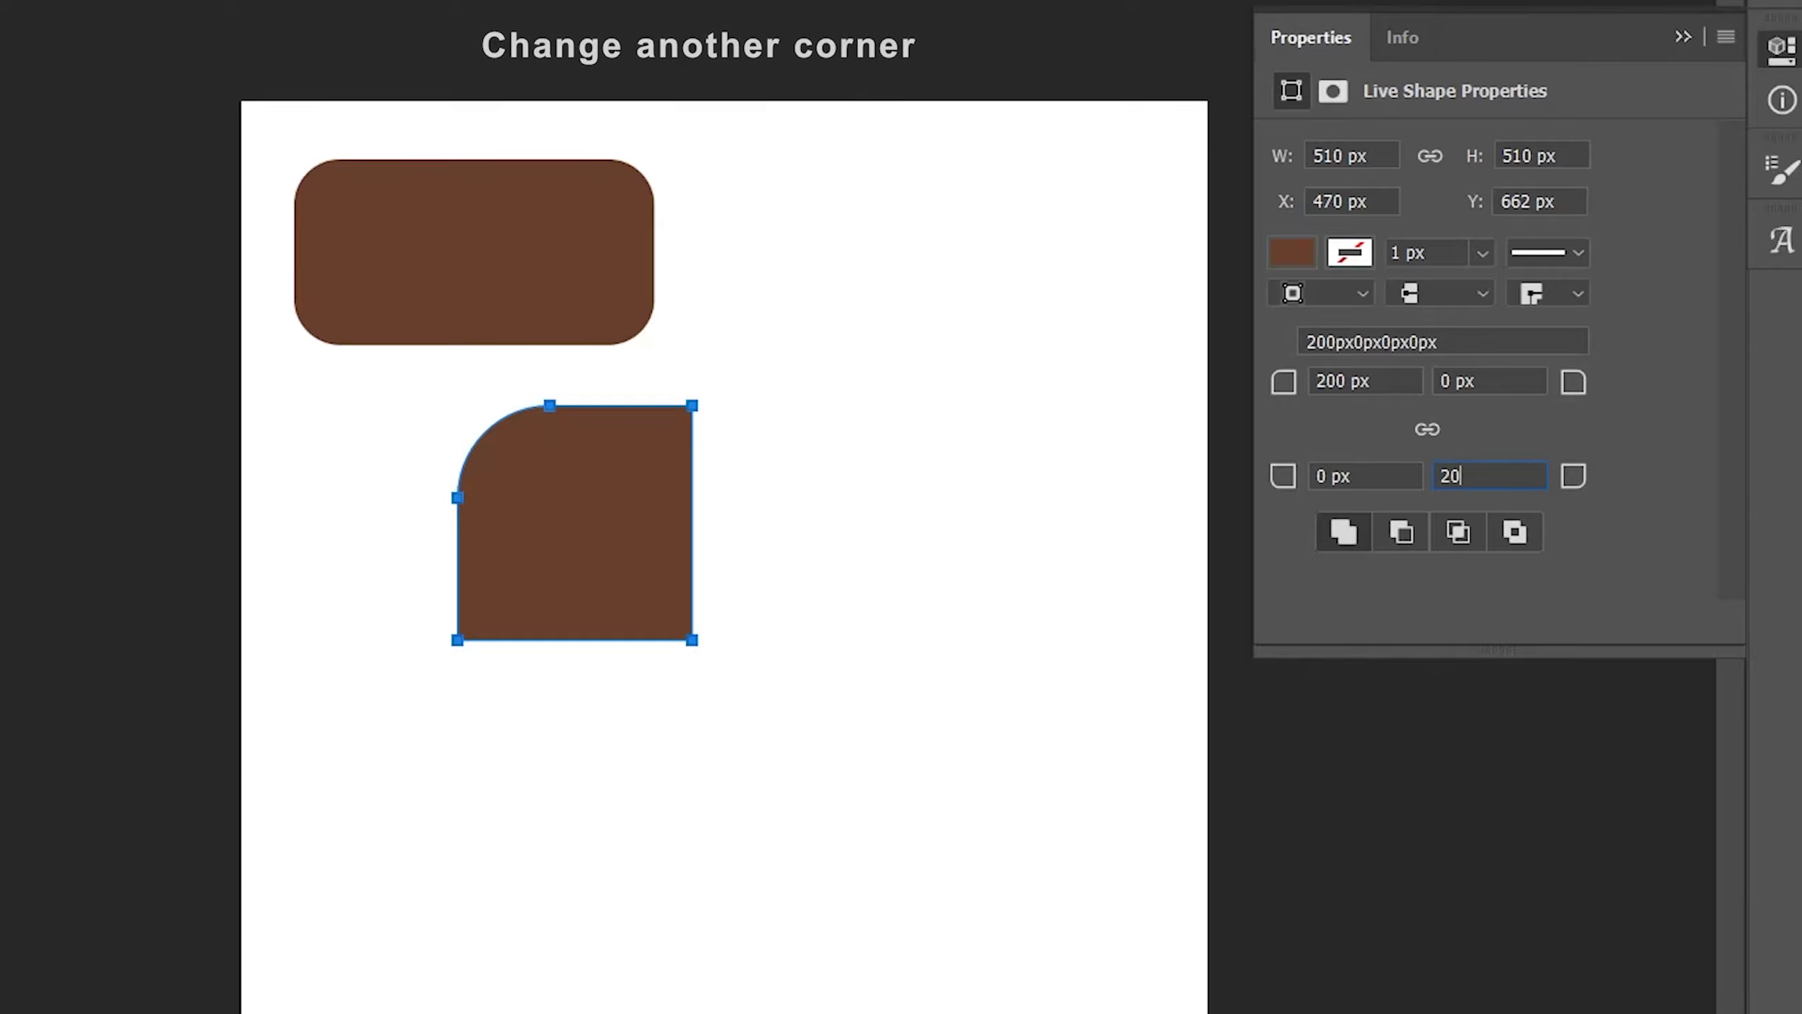
text(0)
click(1393, 482)
text(2)
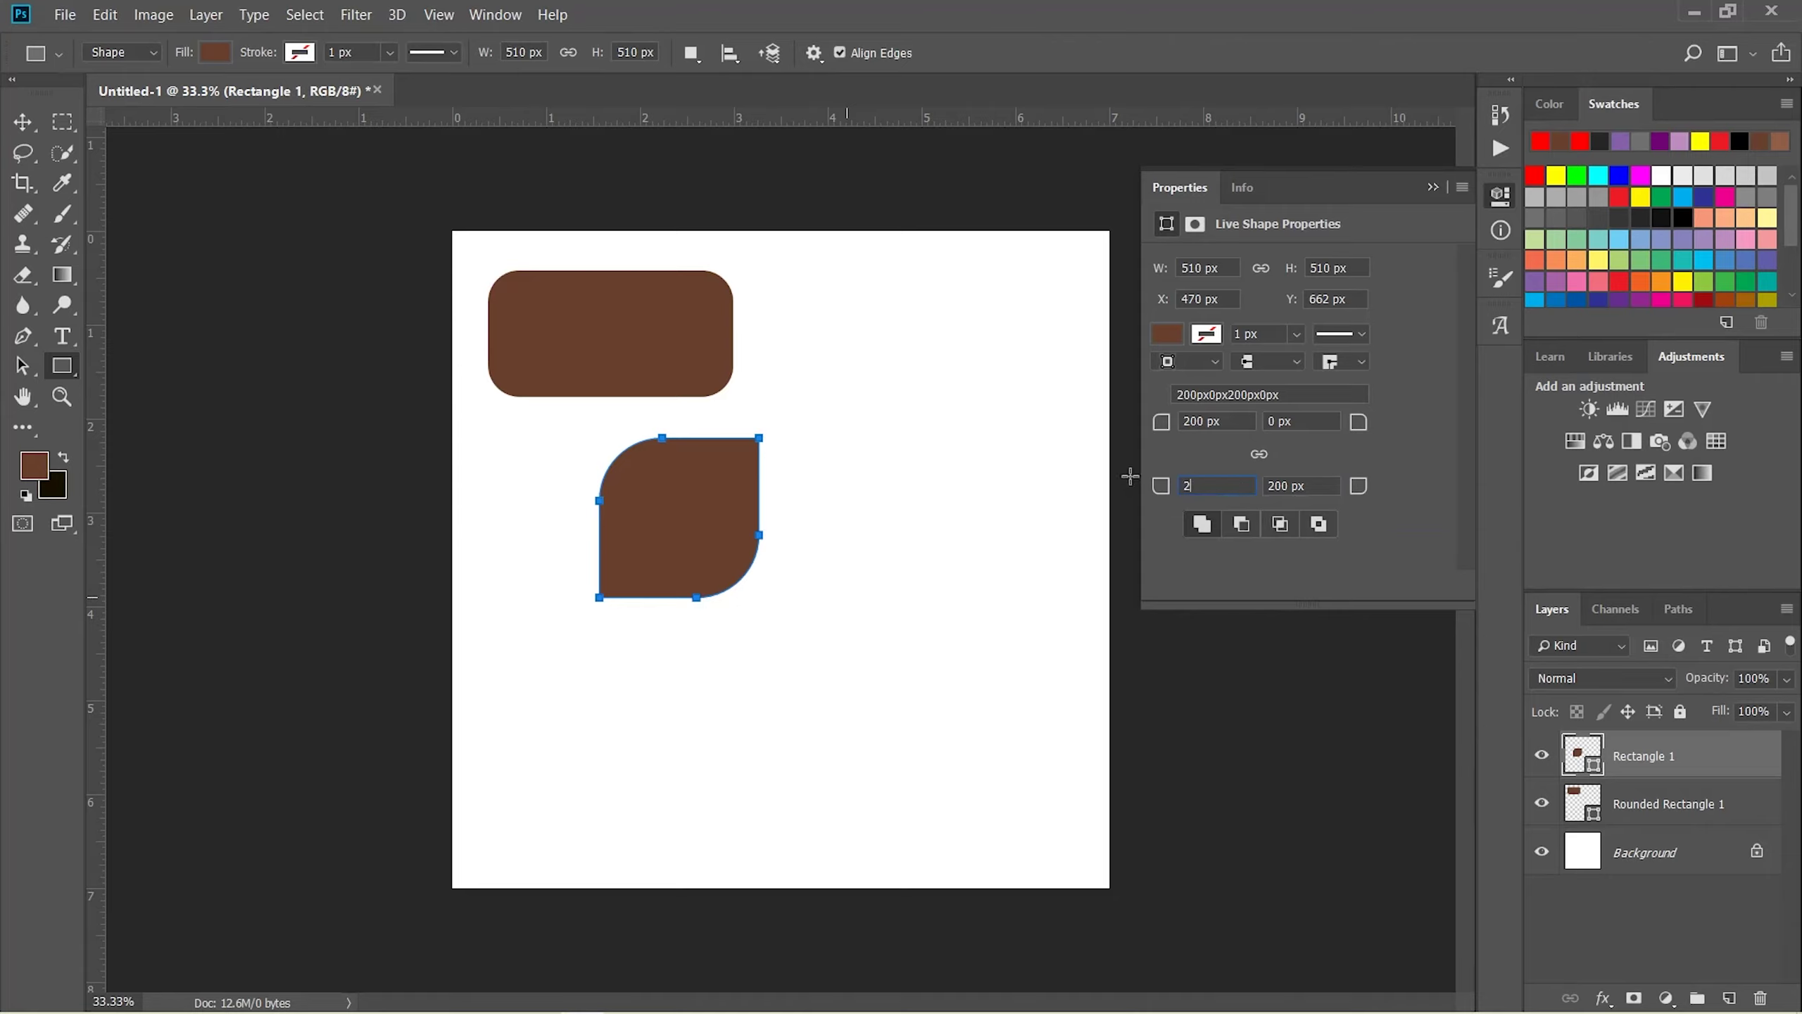
text(00)
click(1316, 421)
text(200)
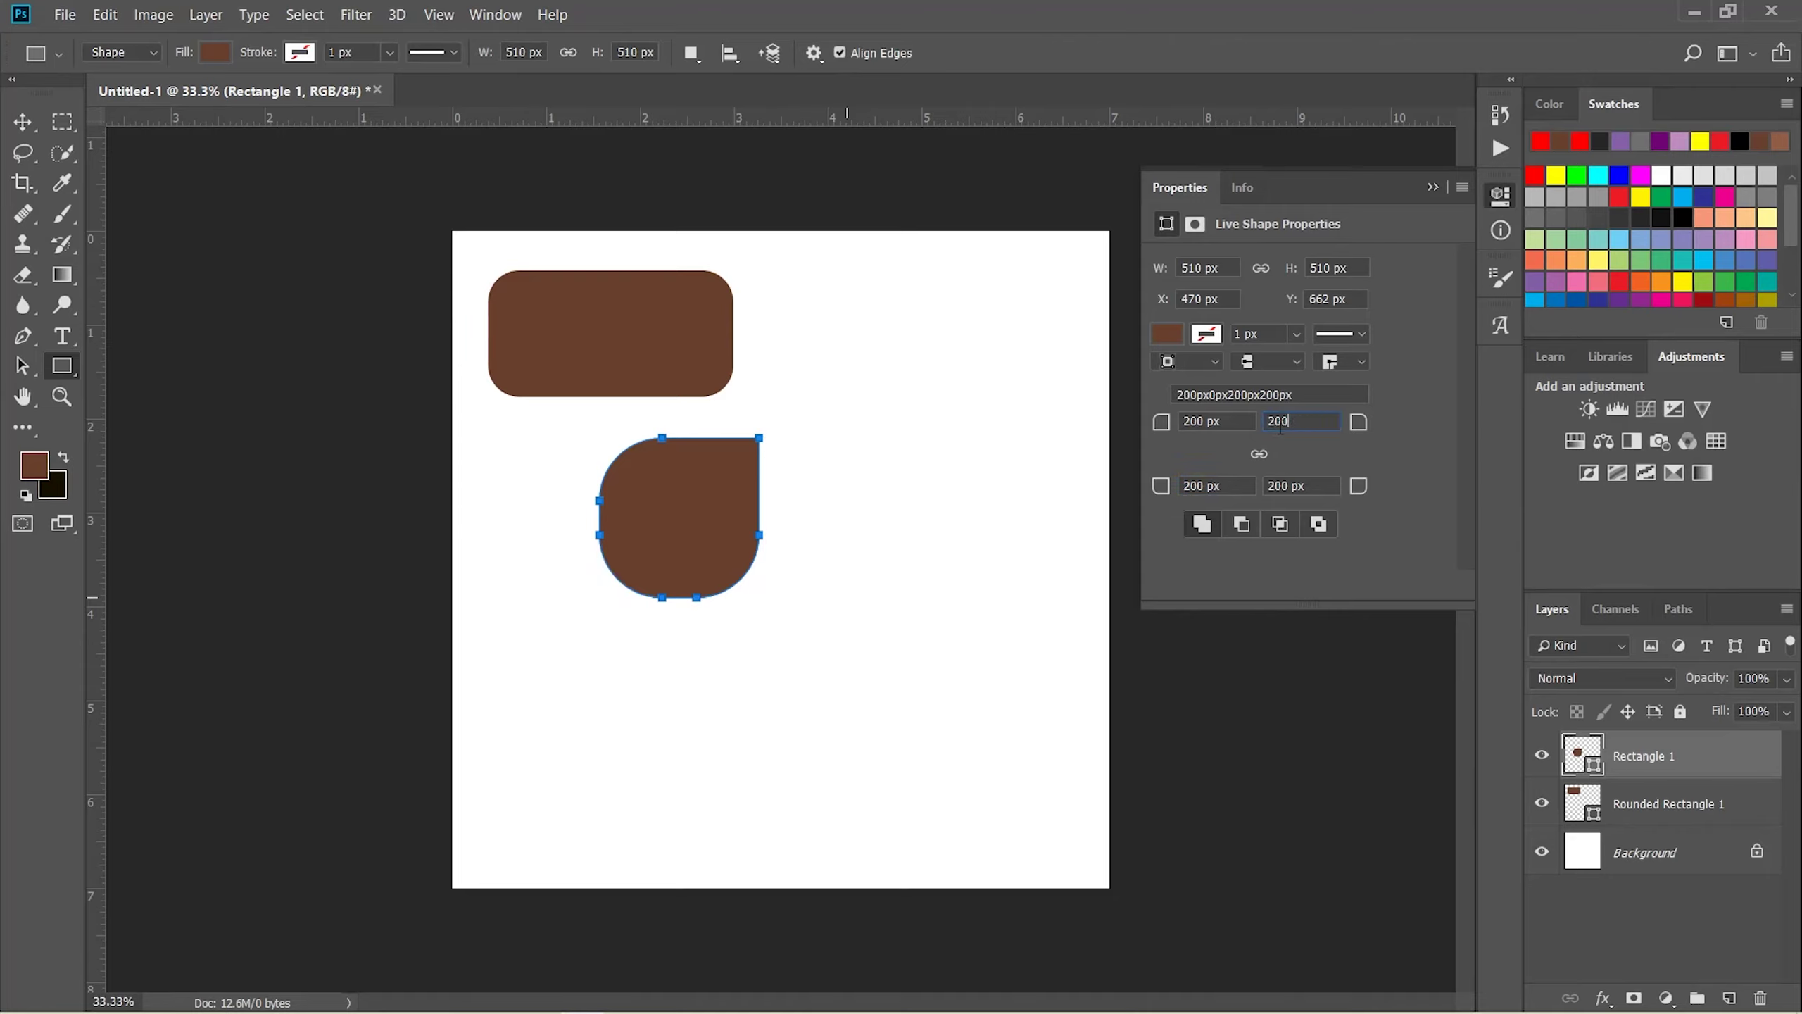
click(1238, 485)
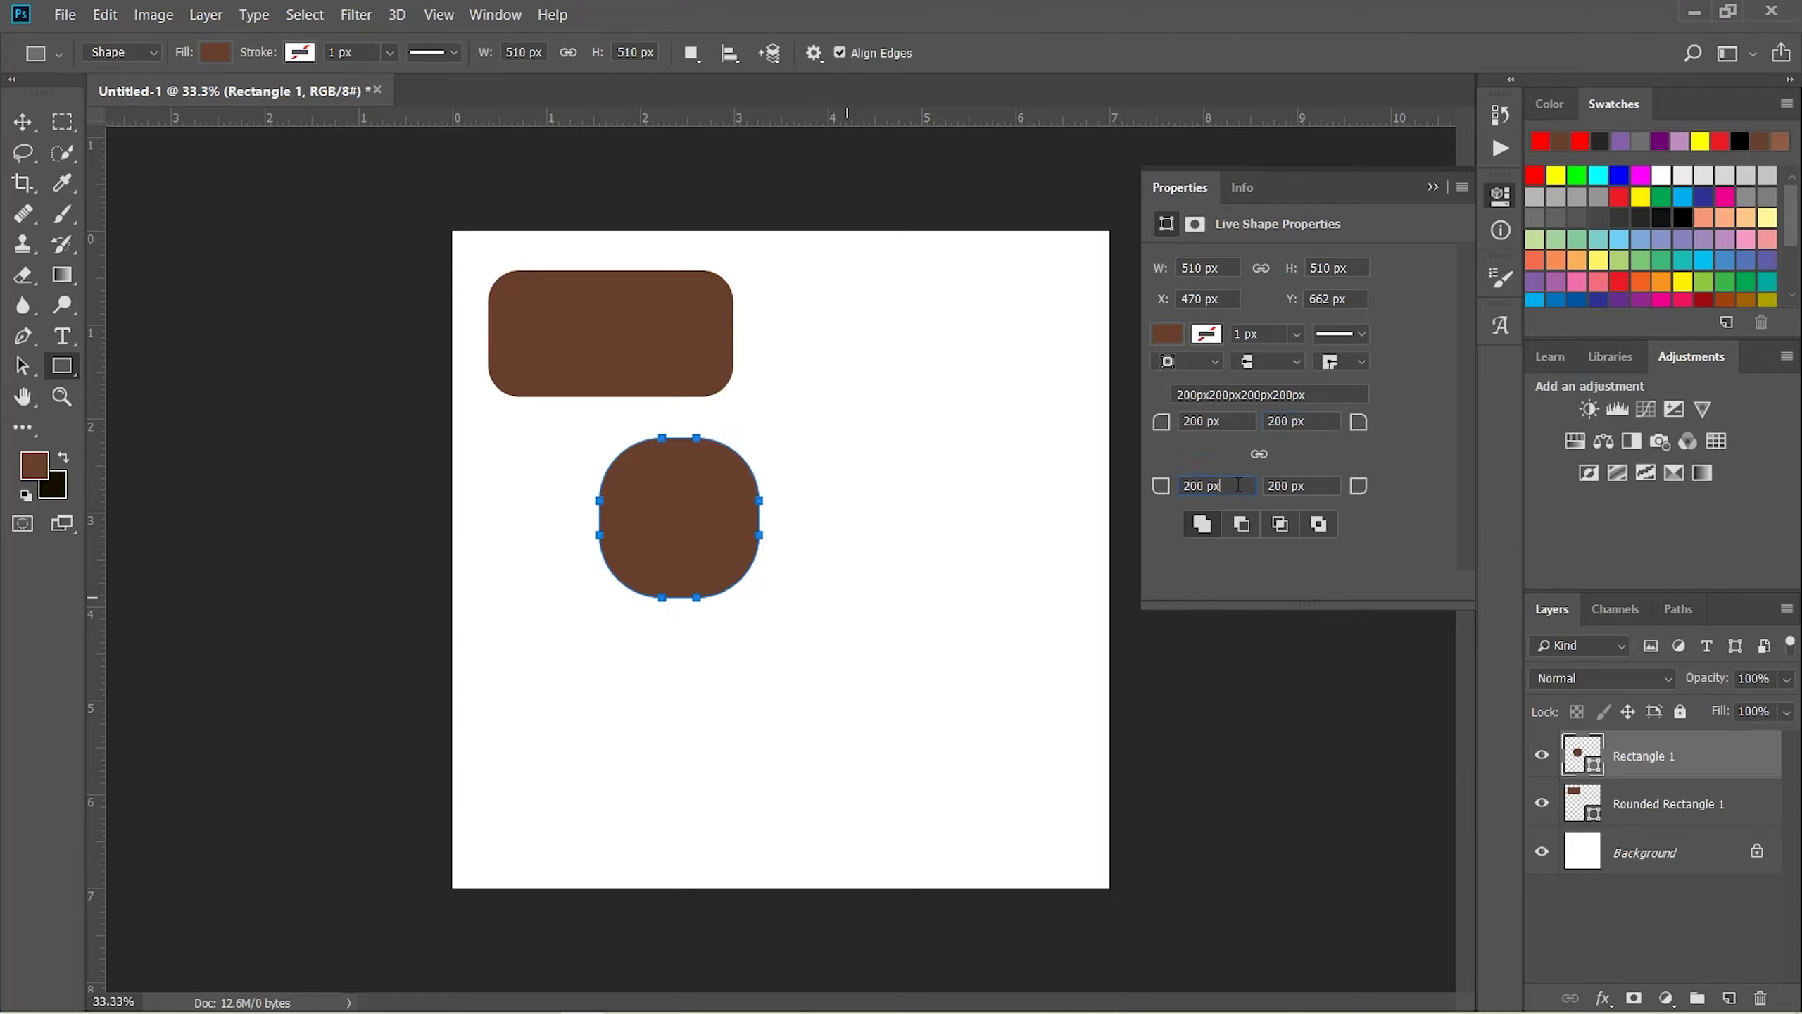
Reset top-left and bottom-right corners to 0 px, keeping top-right and bottom-left at 200 px
drag(1238, 420, 1176, 415)
text(0)
click(1232, 487)
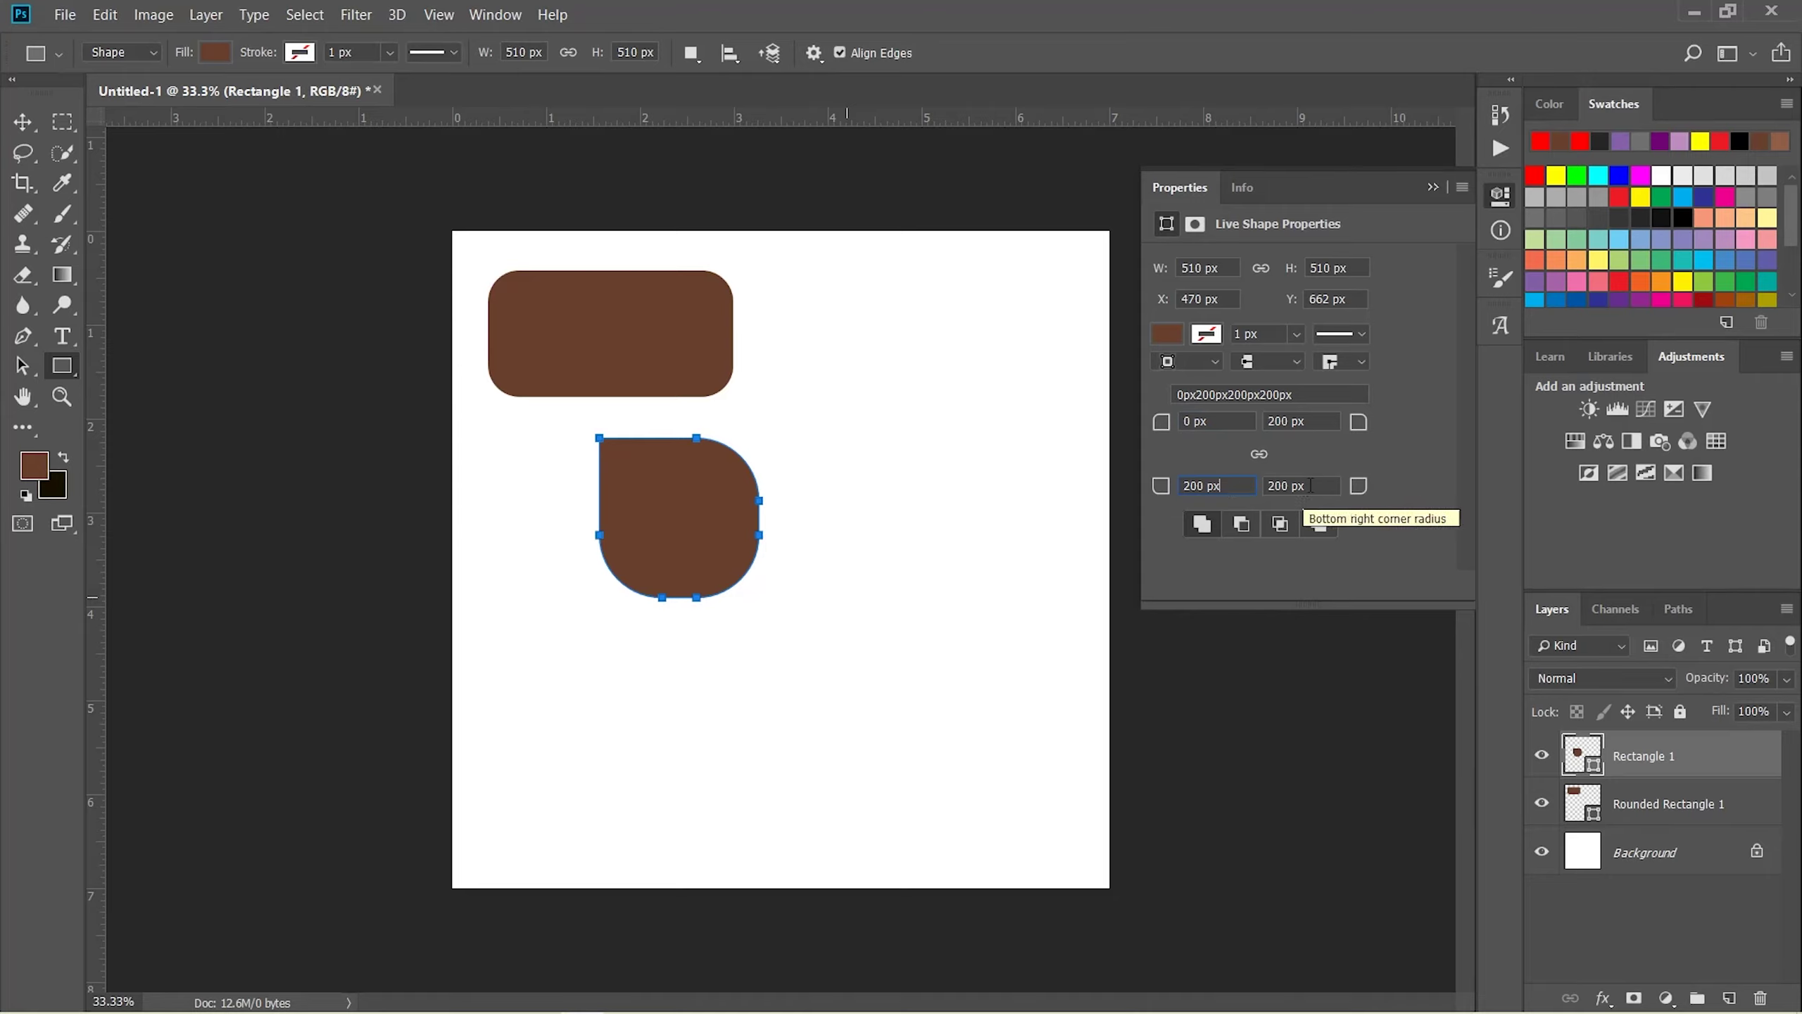
drag(1329, 485, 1264, 483)
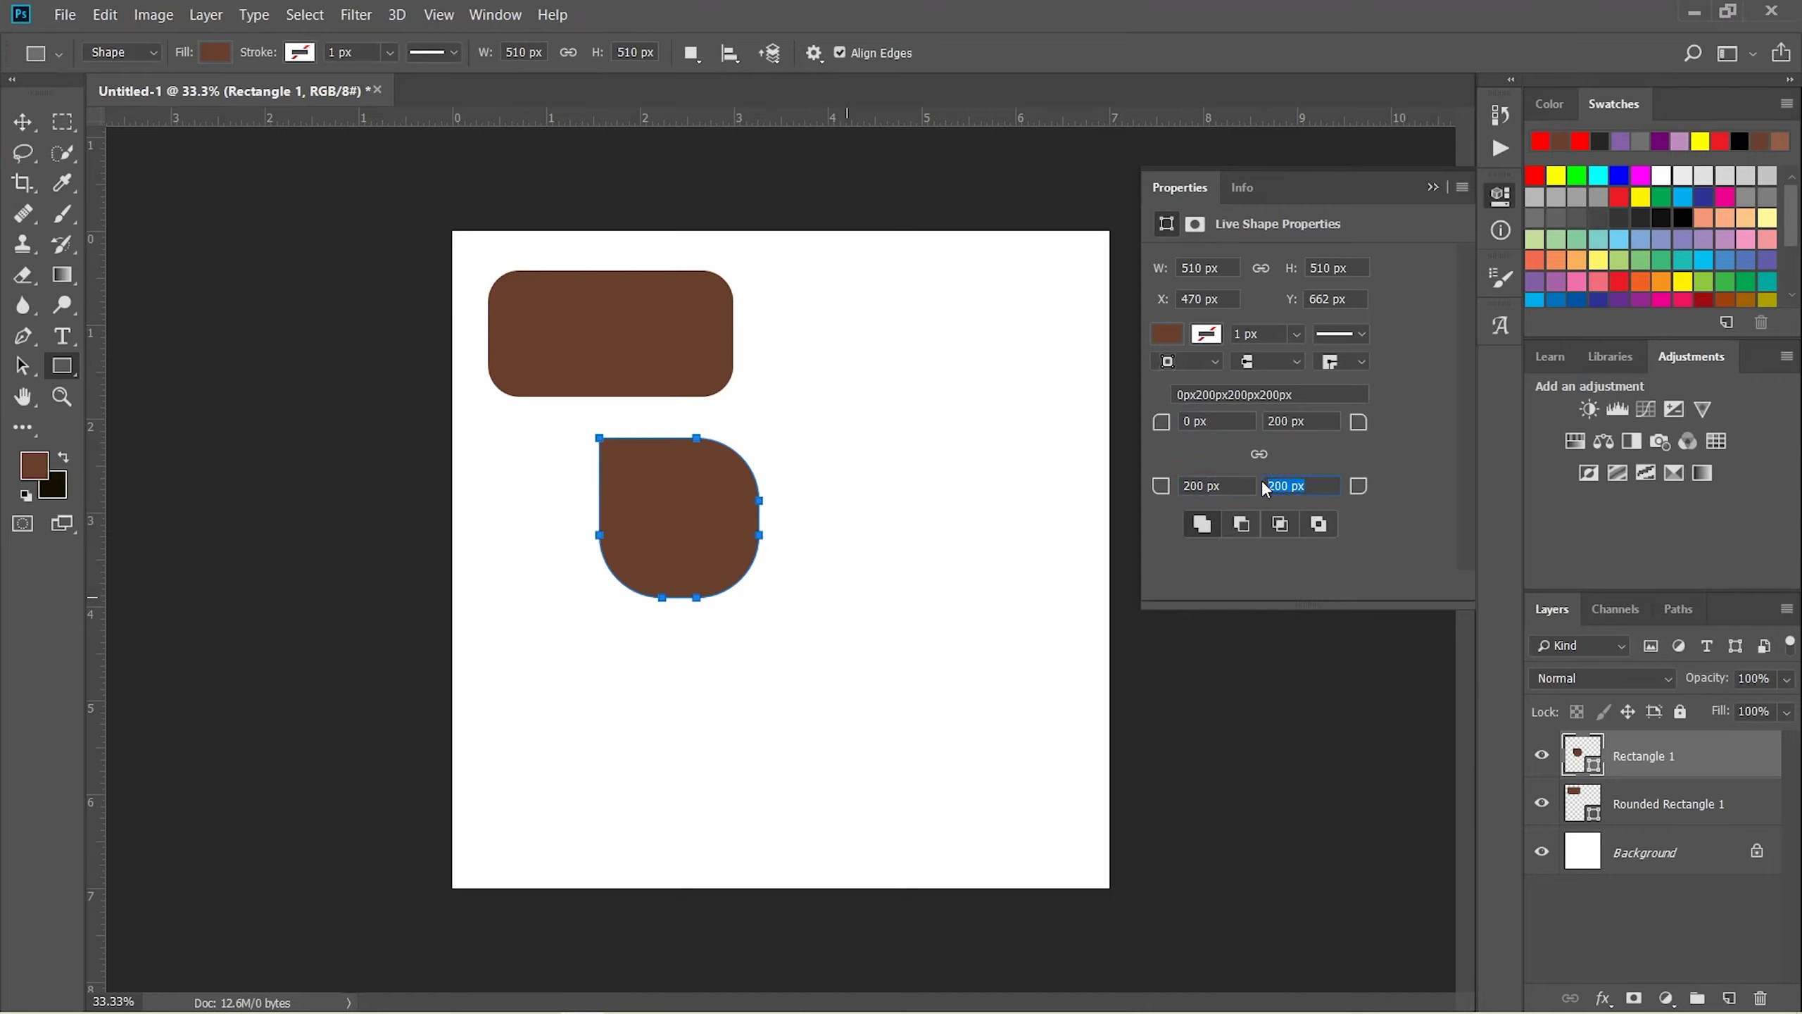
text(0)
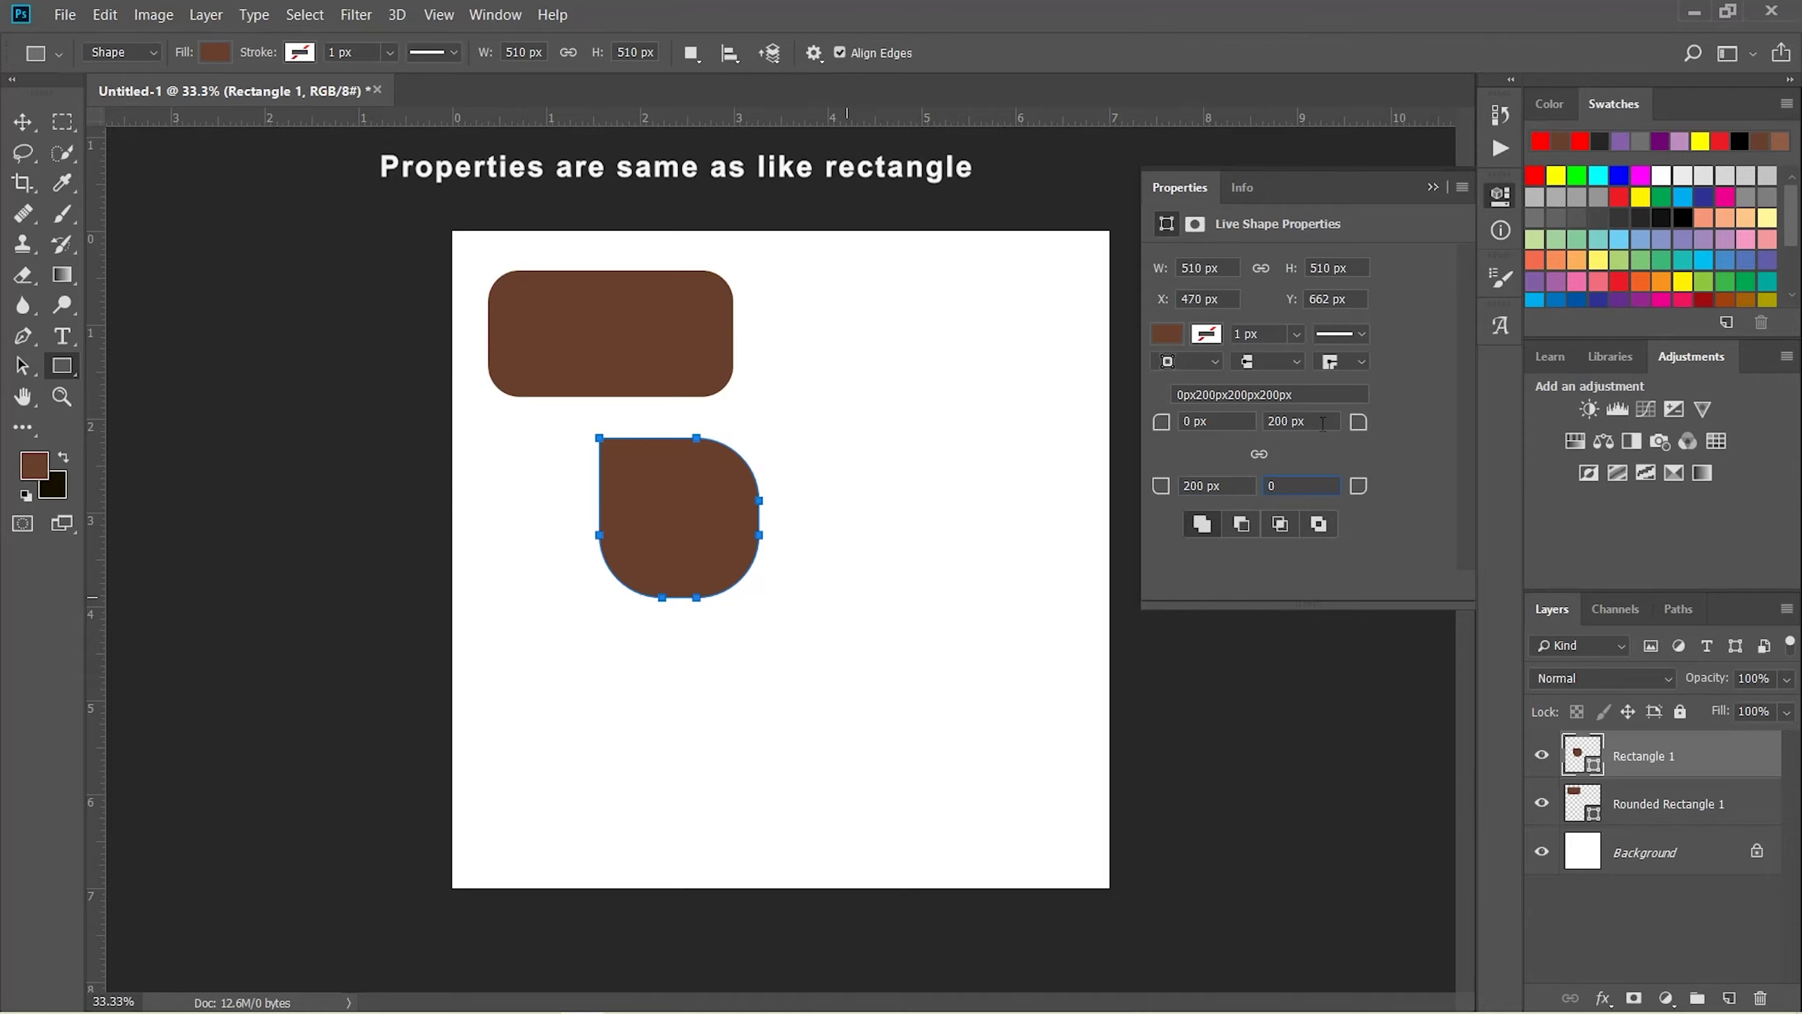
click(1323, 423)
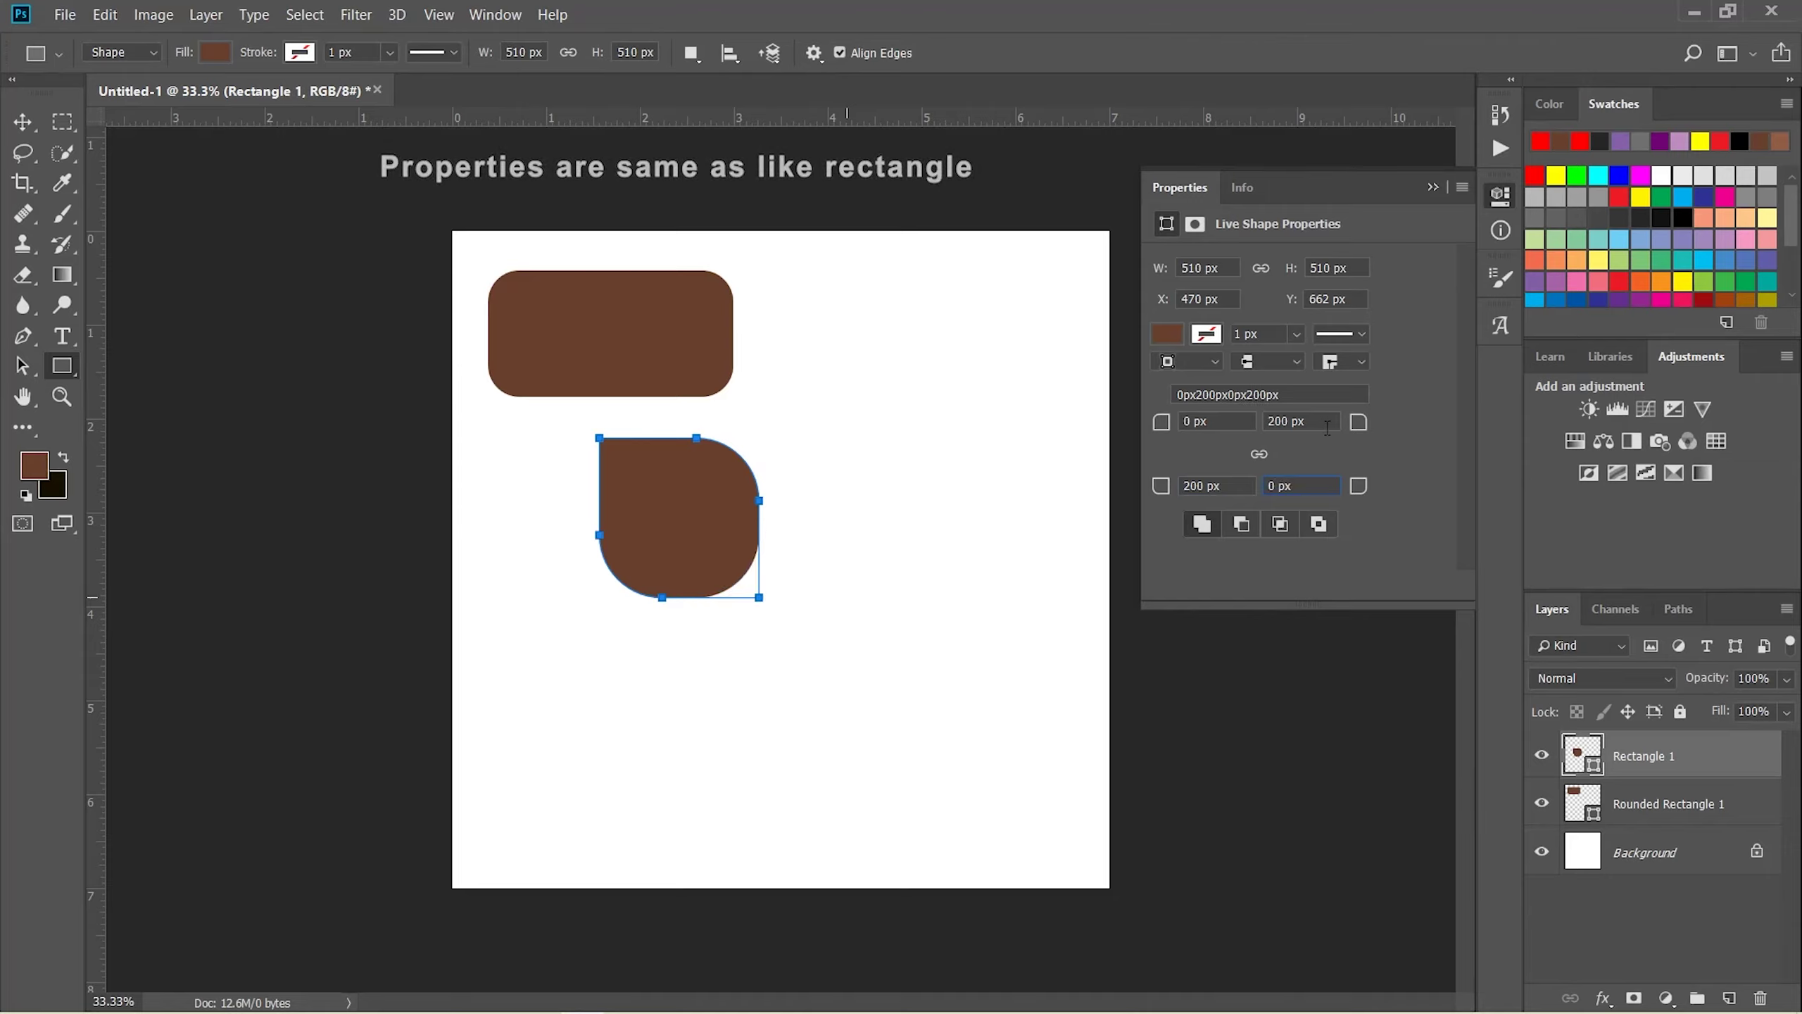
click(1500, 197)
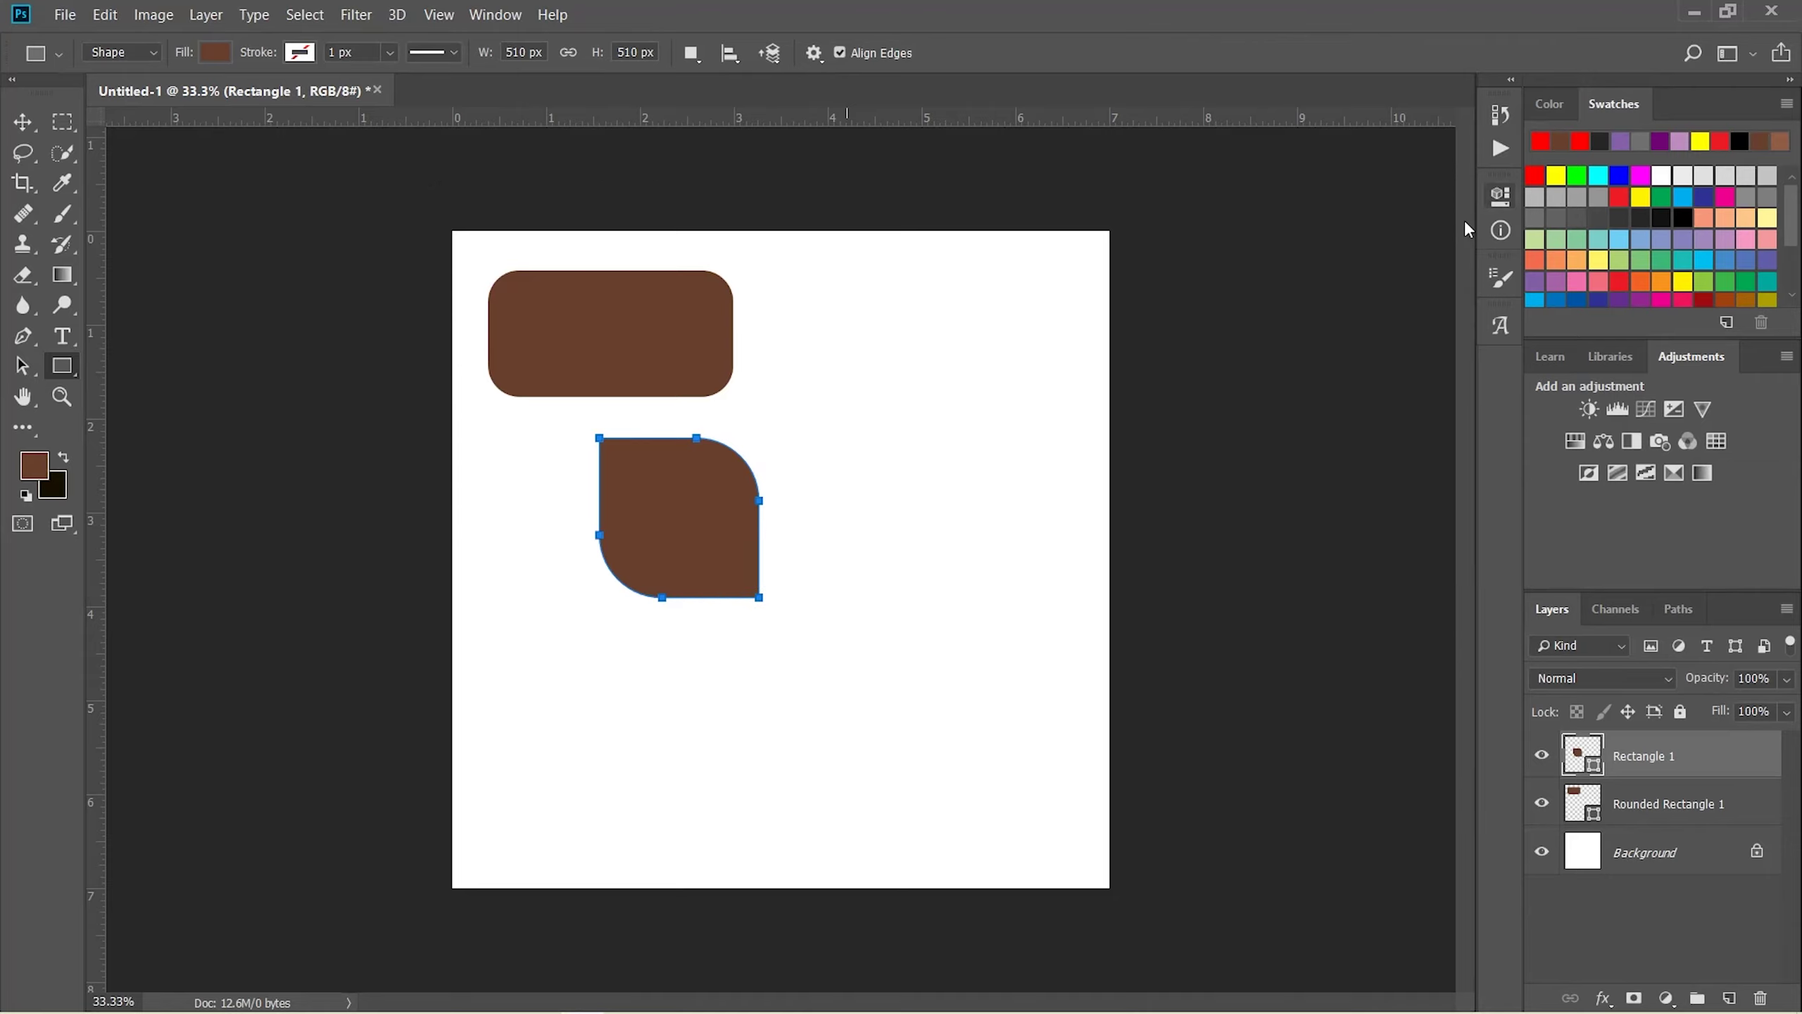
Move the leaf shape beside the rounded rectangle and select the Ellipse Tool
click(24, 123)
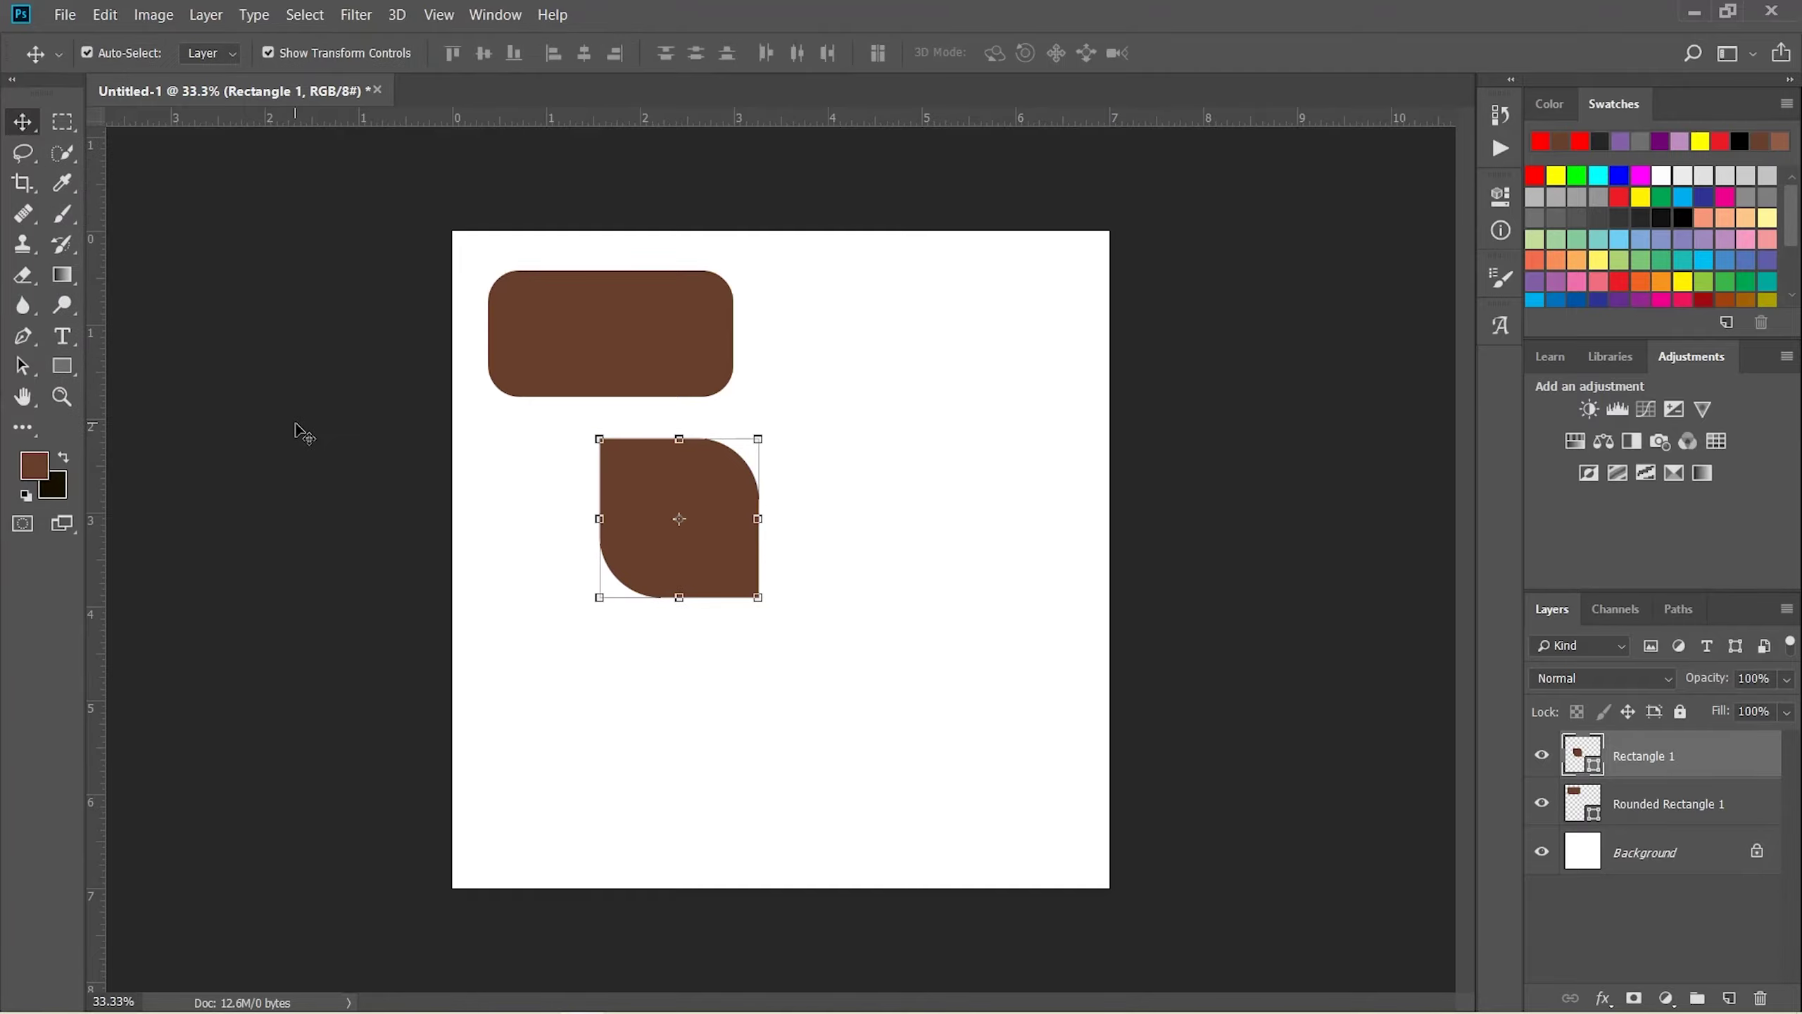
click(667, 520)
drag(661, 513, 811, 335)
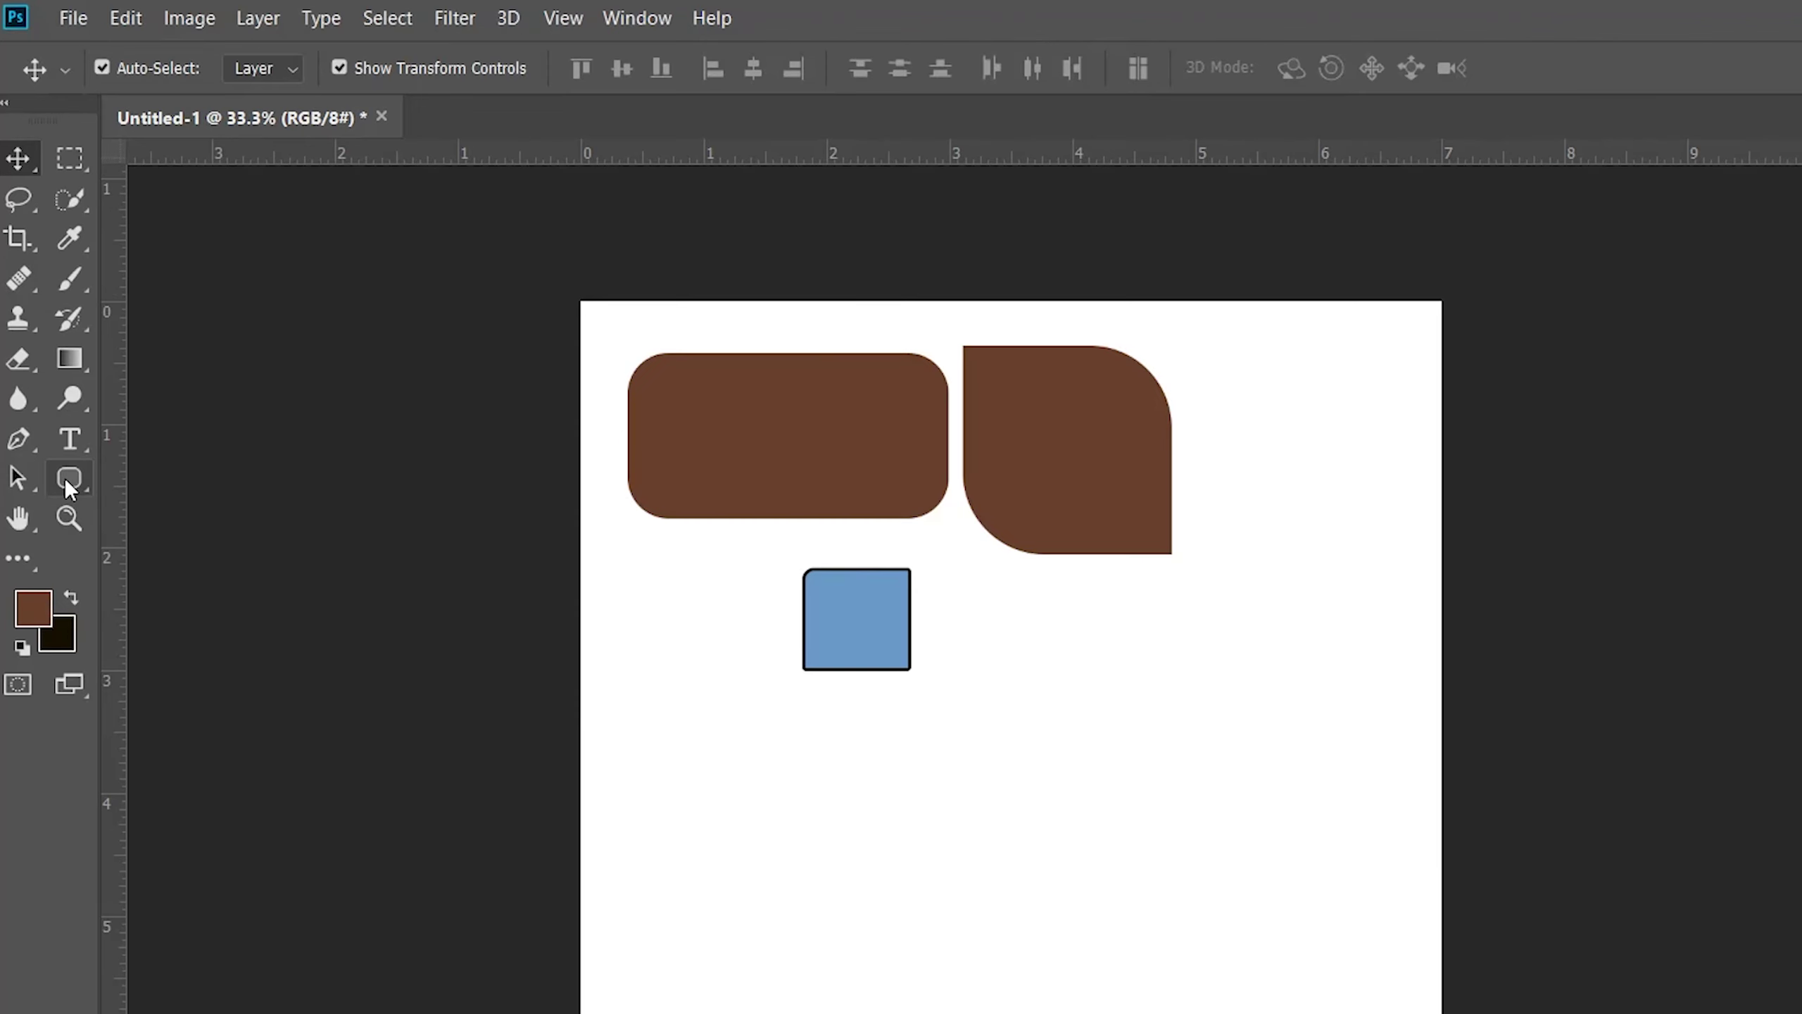
click(62, 366)
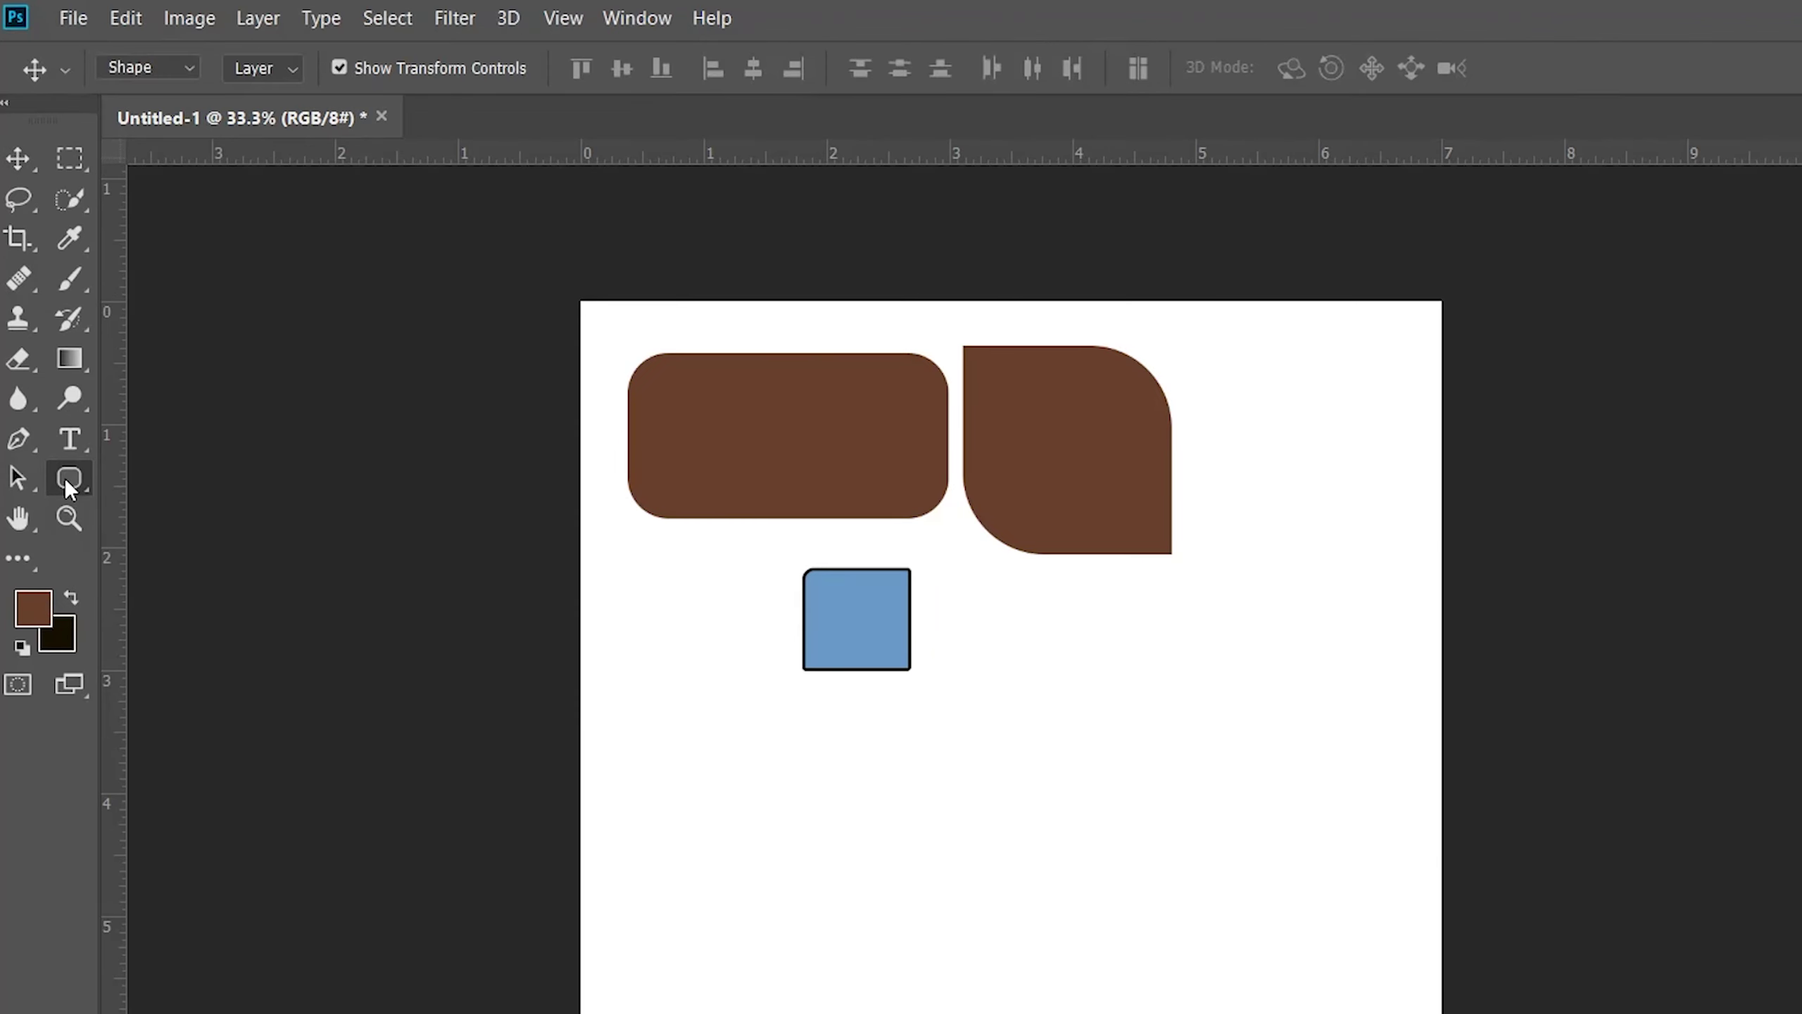
right_click(62, 366)
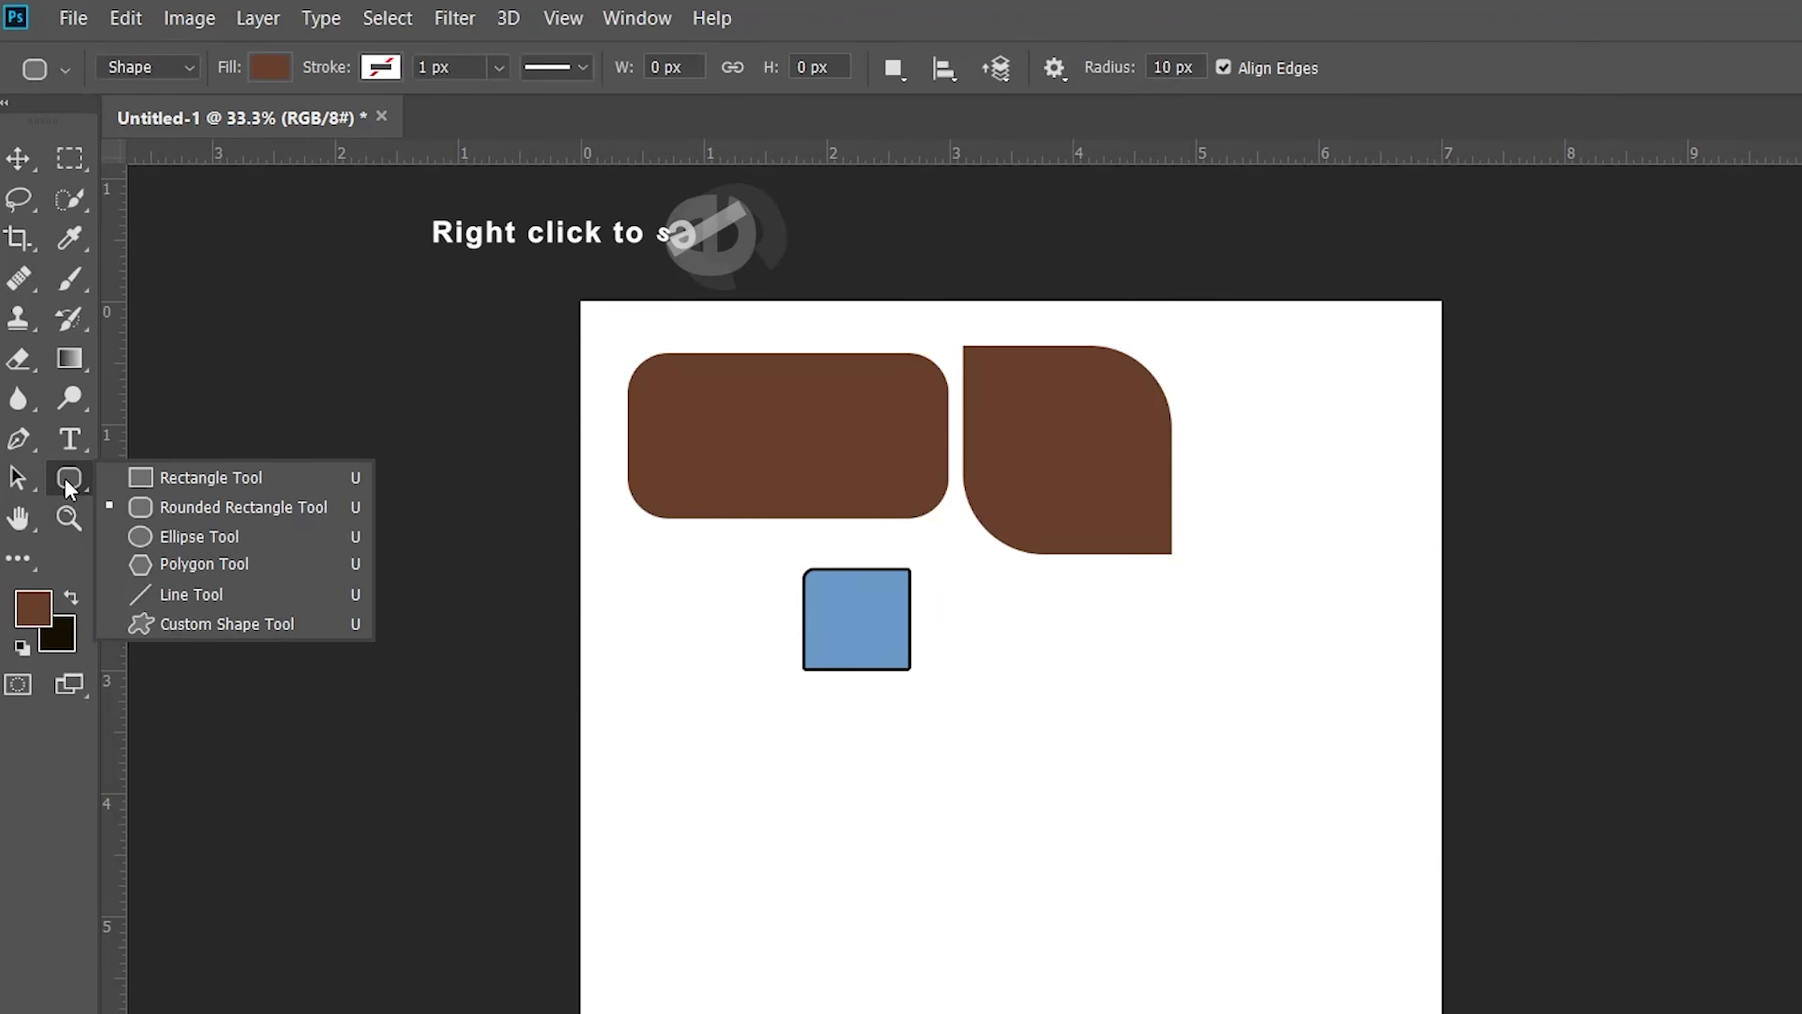
click(201, 536)
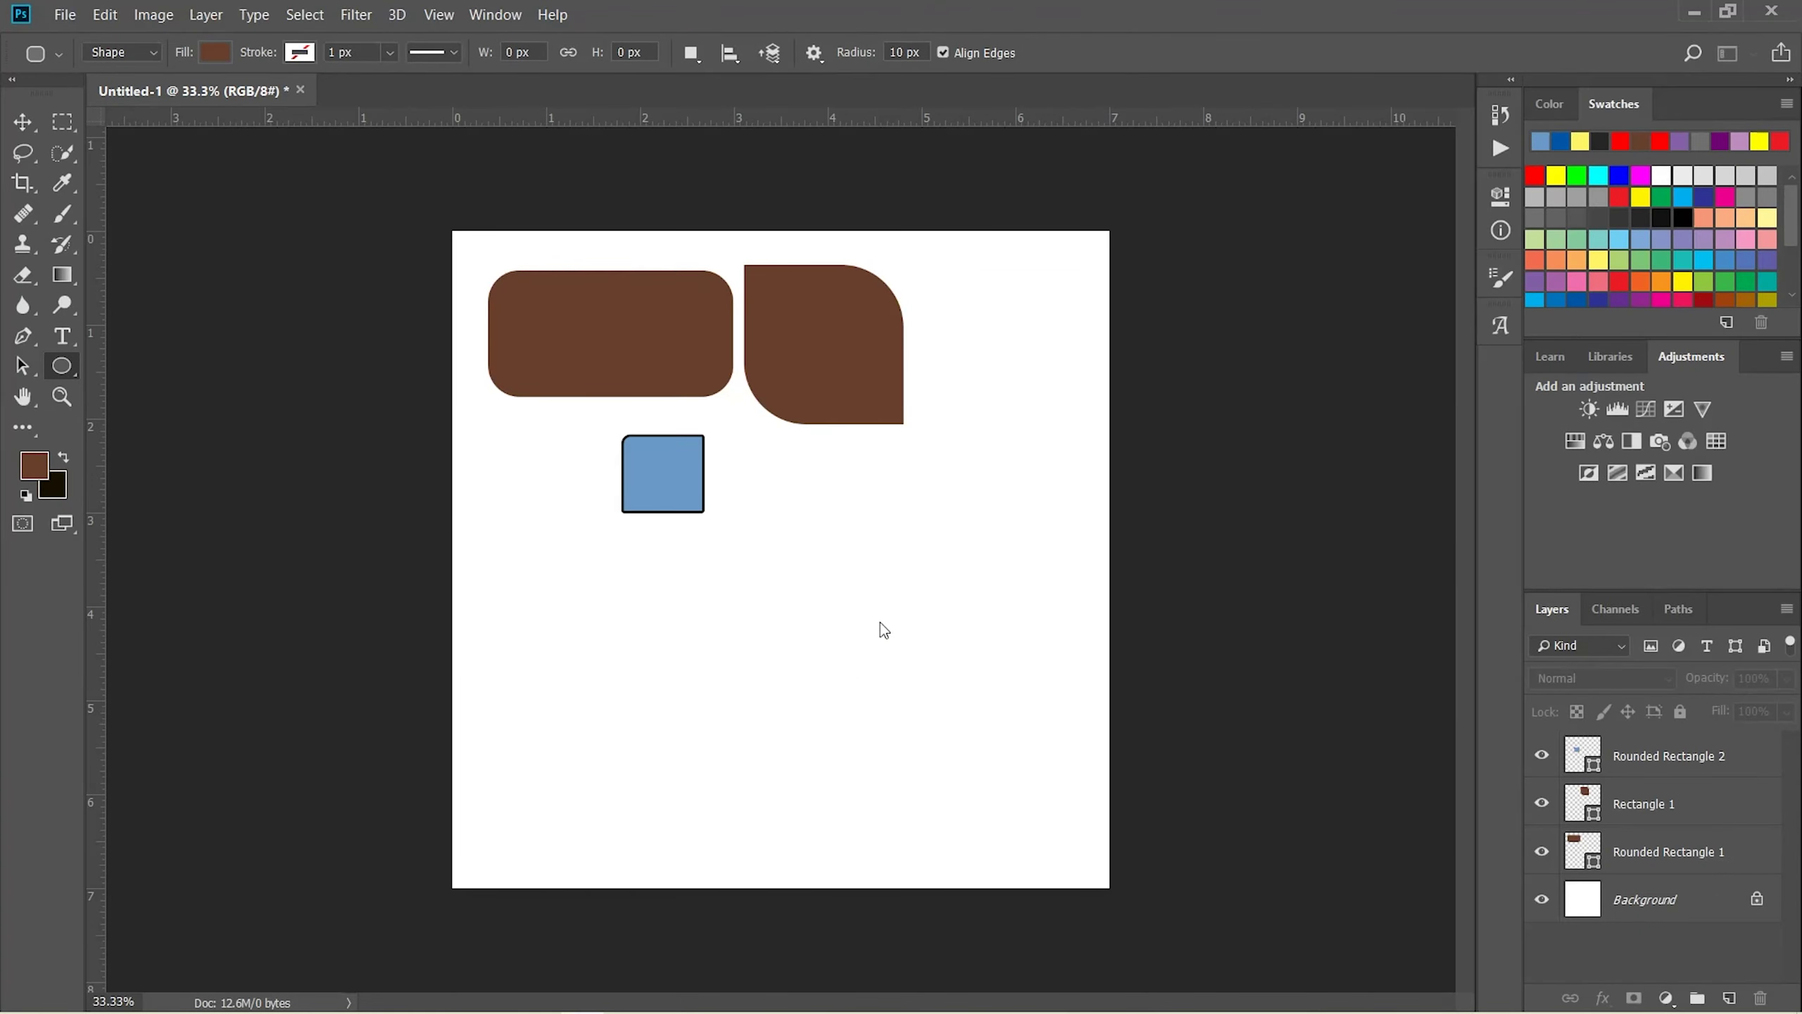
Draw an ellipse on the empty lower canvas and fill it yellow
mouse_move(813, 529)
mouse_down()
mouse_move(997, 604)
mouse_move(1003, 695)
mouse_up()
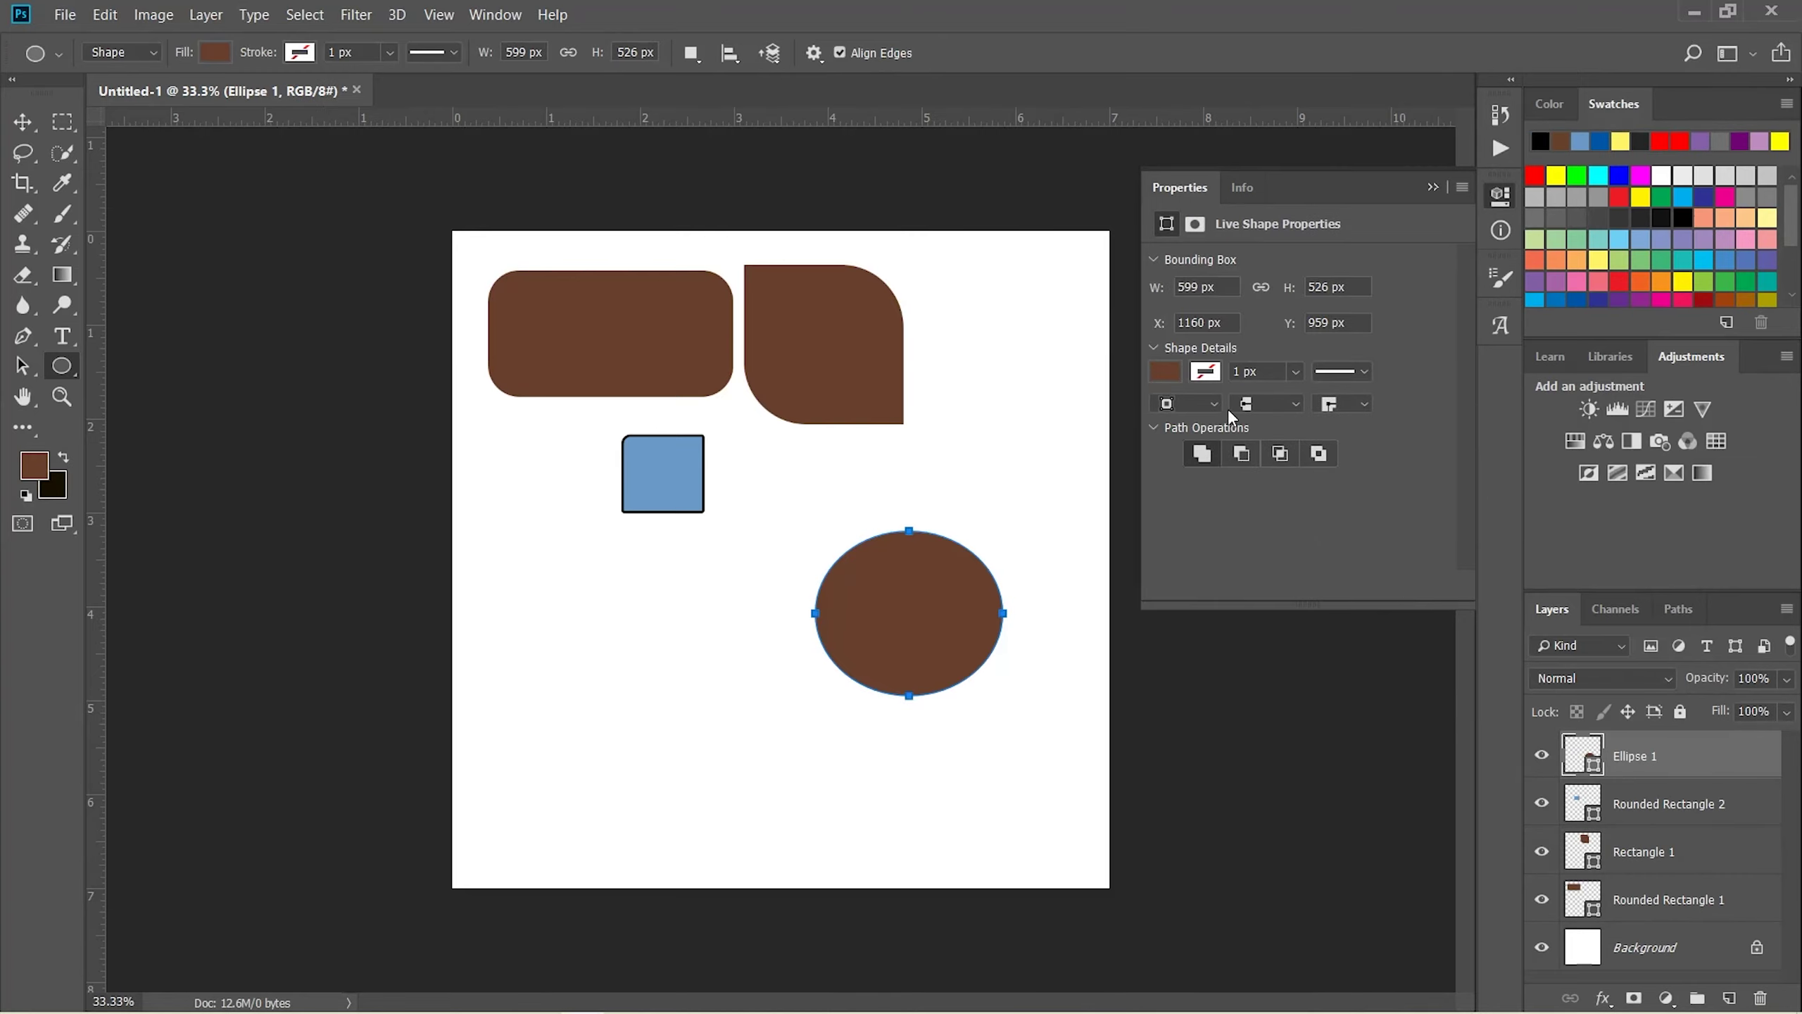
click(1171, 372)
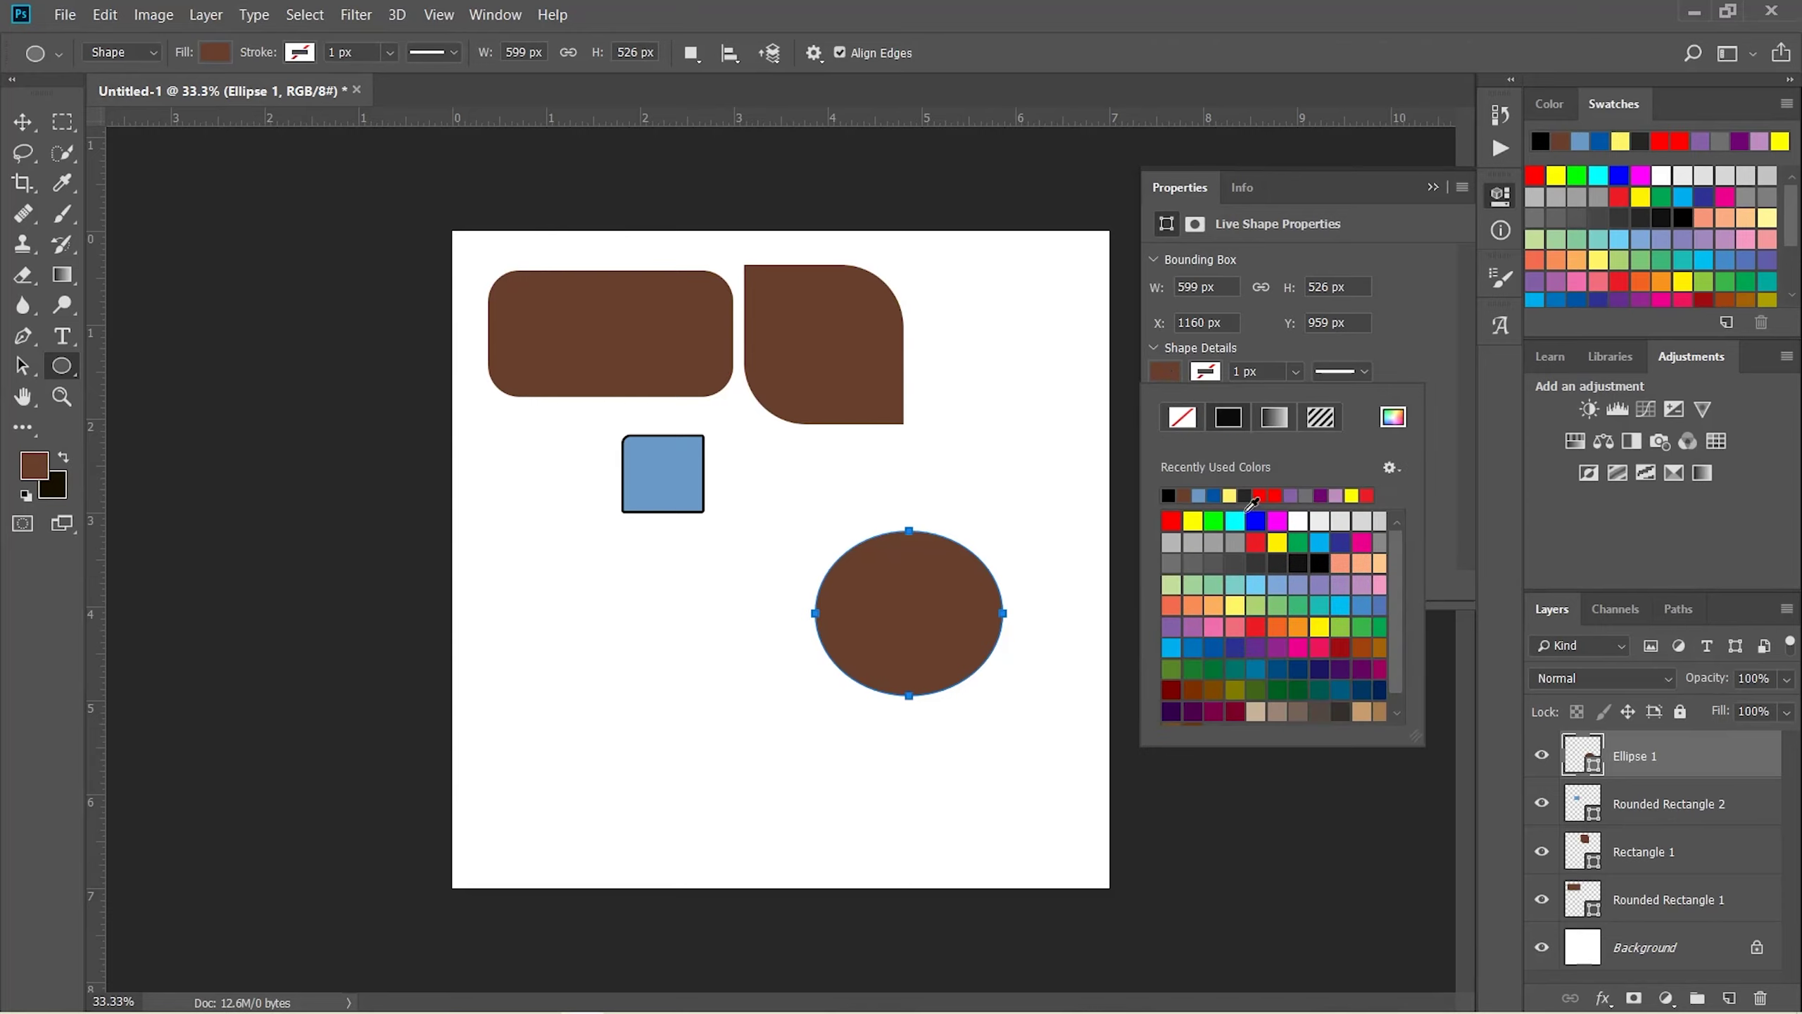
click(1236, 605)
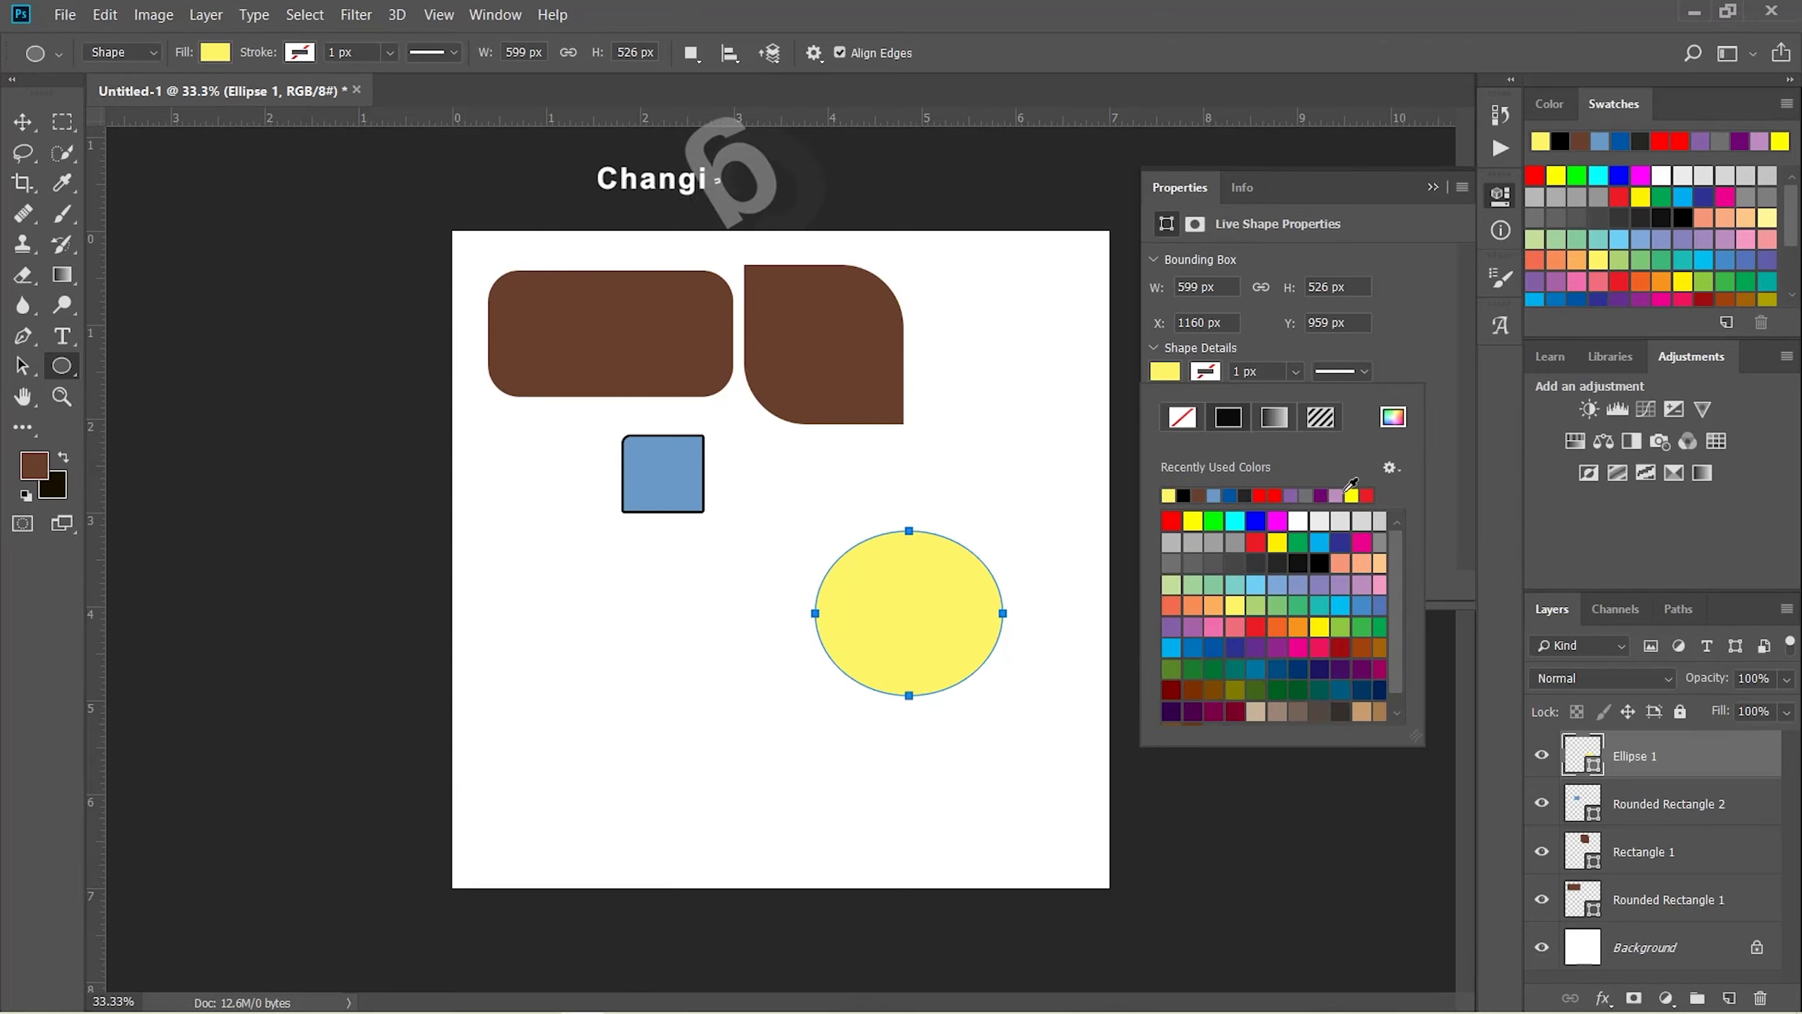
Change the ellipse fill to dark olive #898007, then draw a circle at lower left
click(1392, 419)
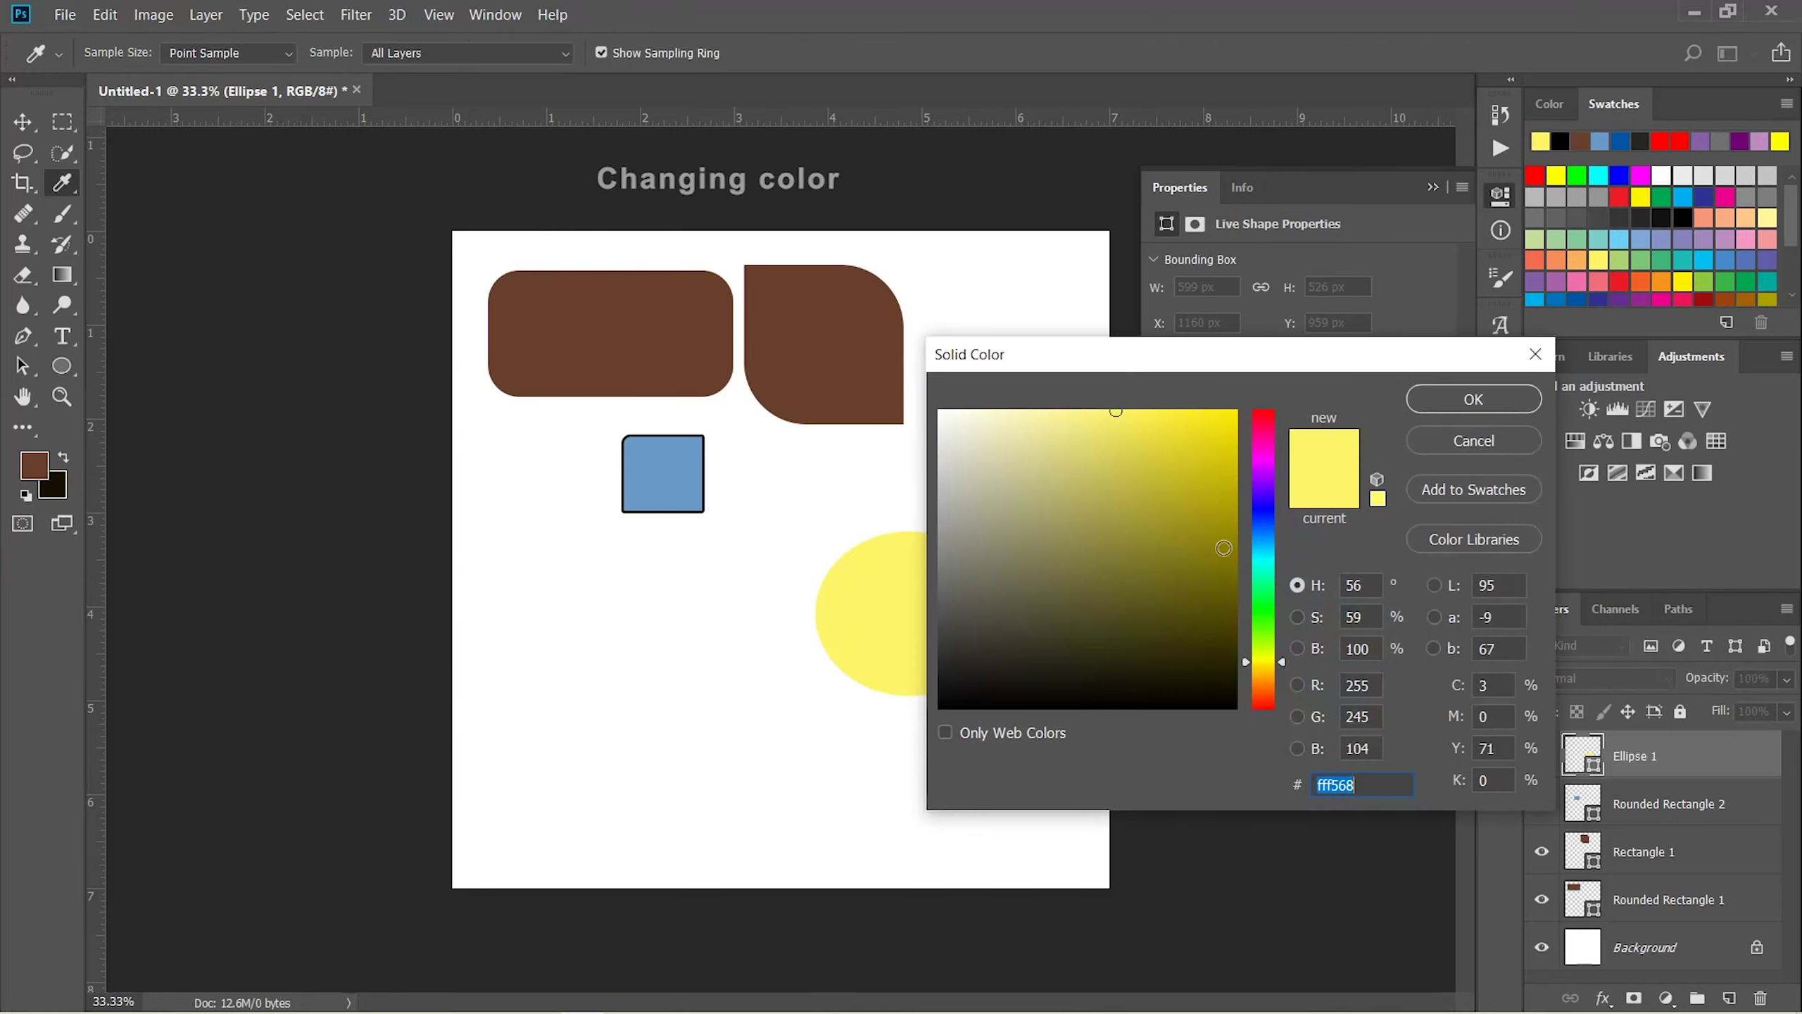
click(1222, 547)
click(1433, 406)
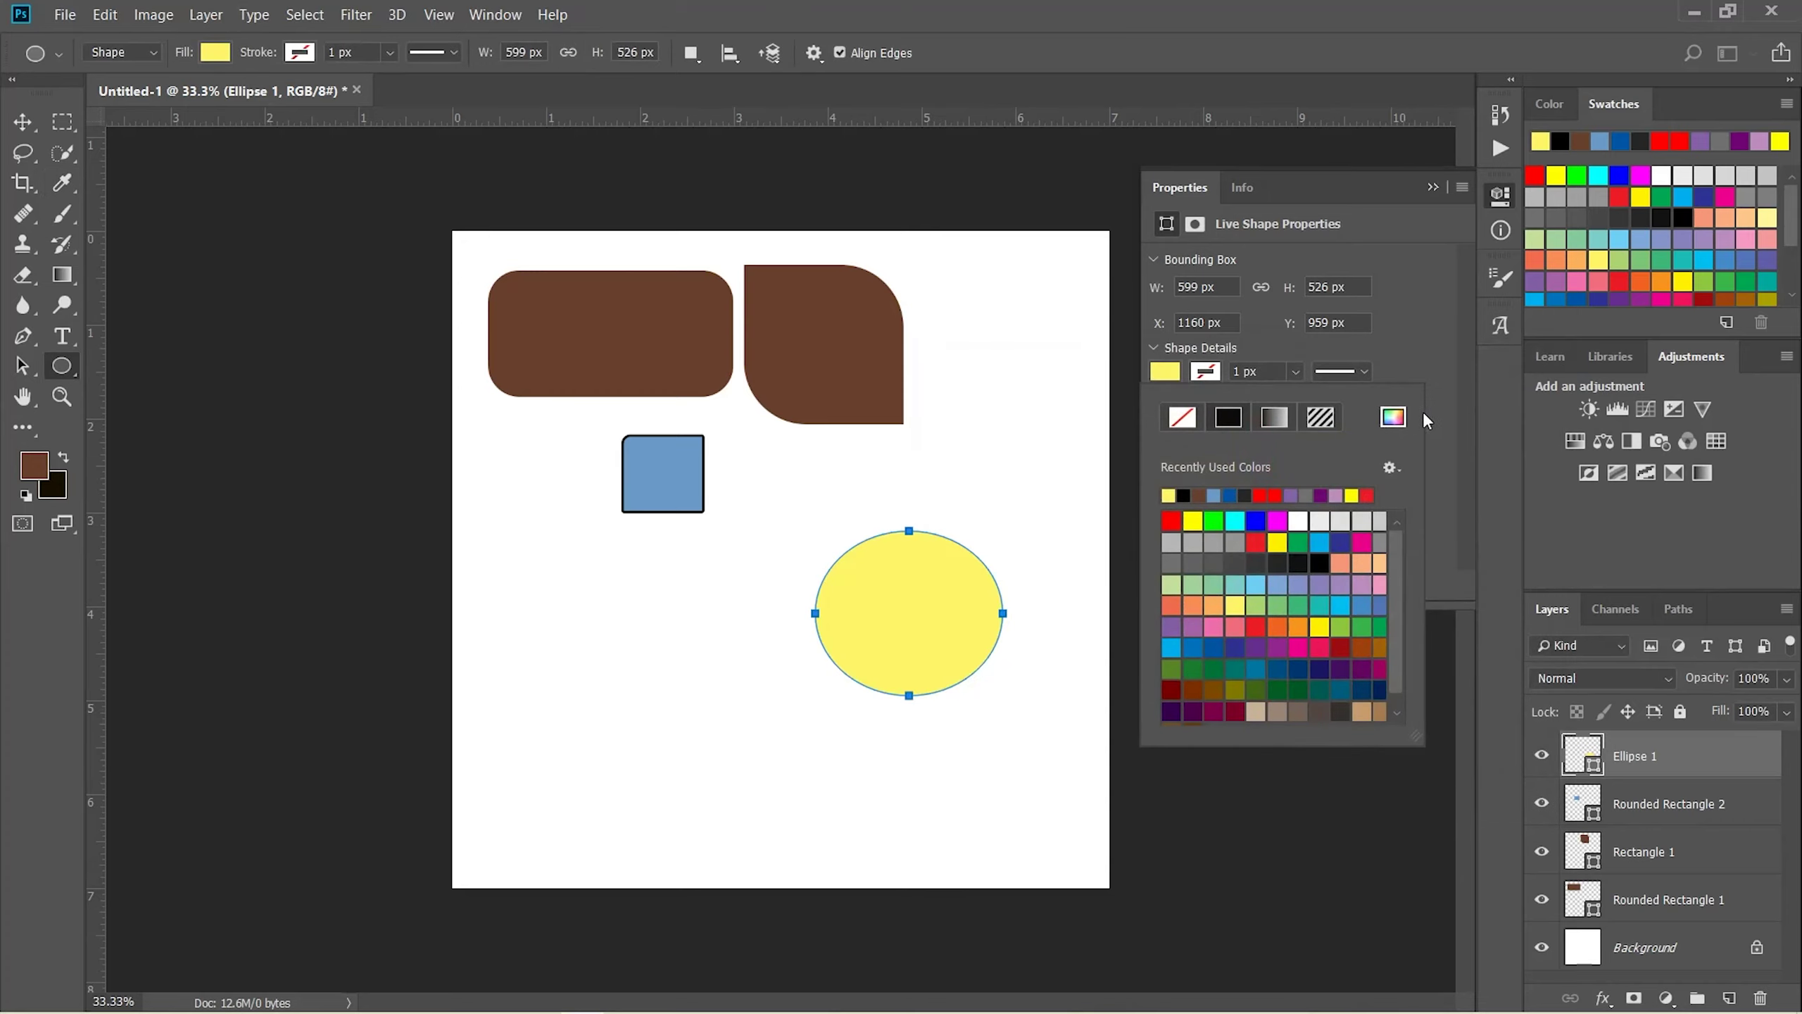
click(1501, 197)
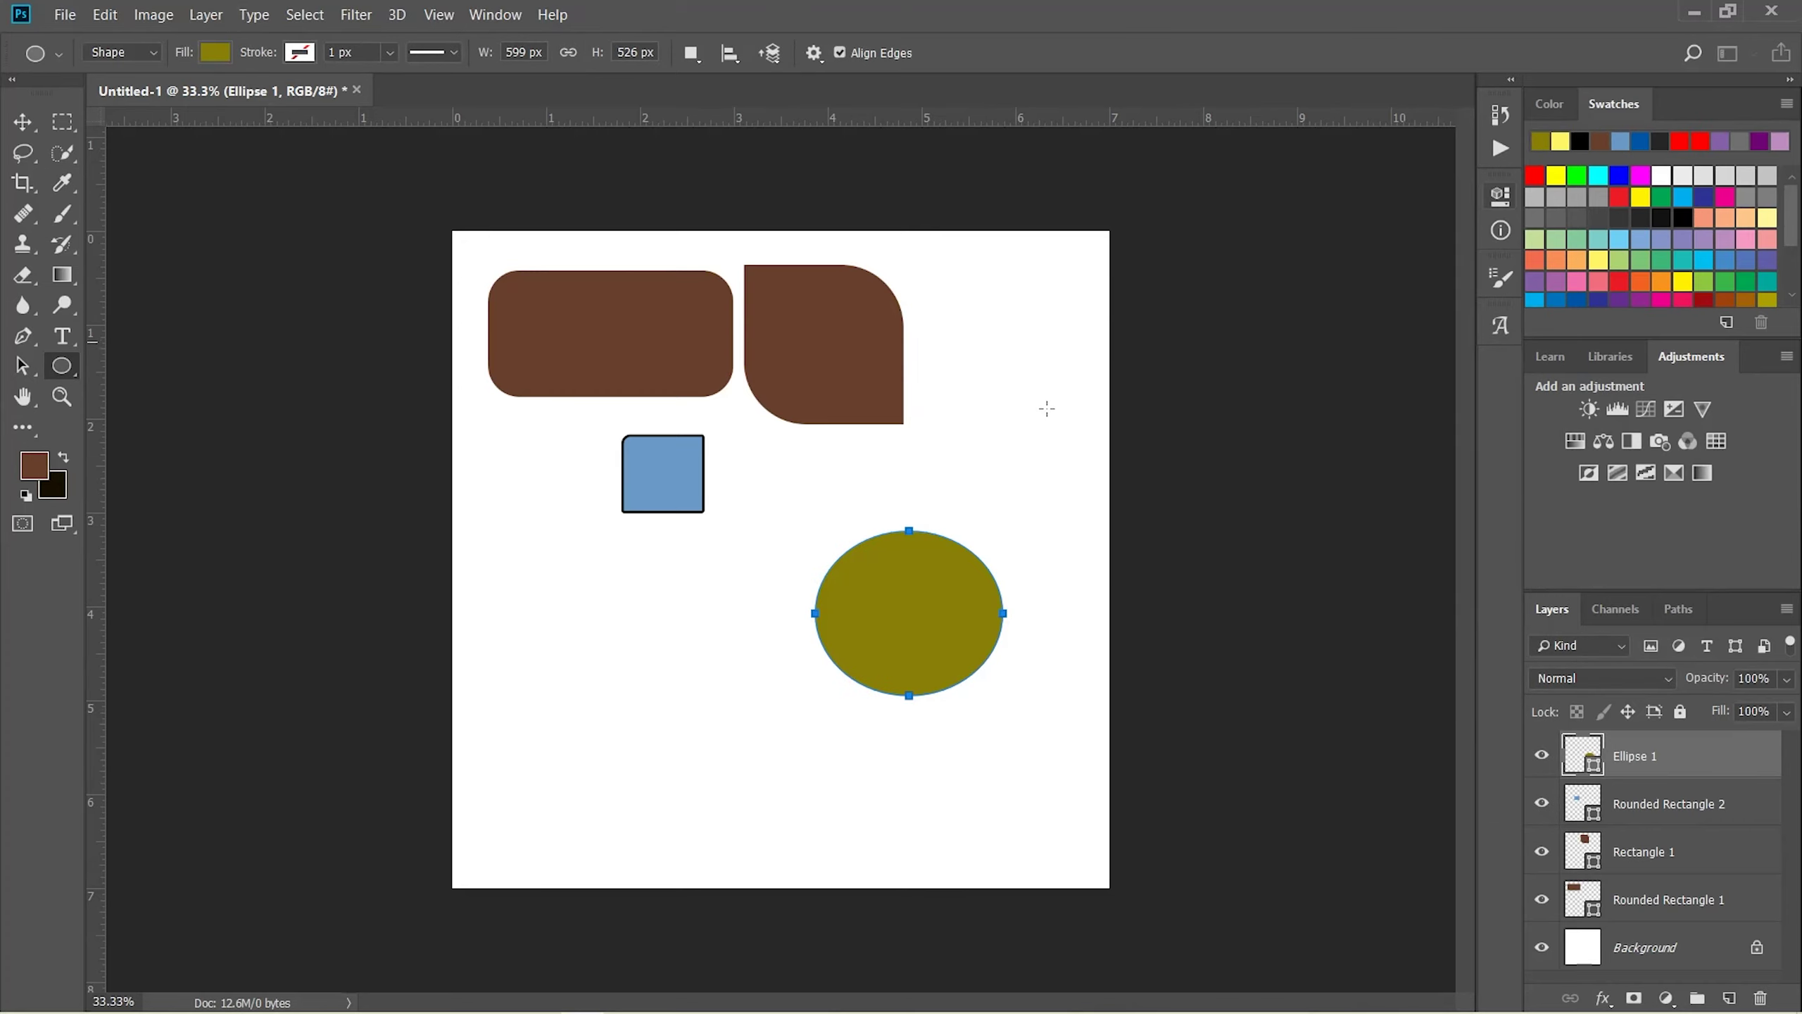
mouse_move(585, 587)
mouse_down()
mouse_move(736, 750)
mouse_move(658, 653)
mouse_move(752, 749)
mouse_move(902, 825)
mouse_move(805, 781)
mouse_move(663, 644)
mouse_move(823, 801)
mouse_up()
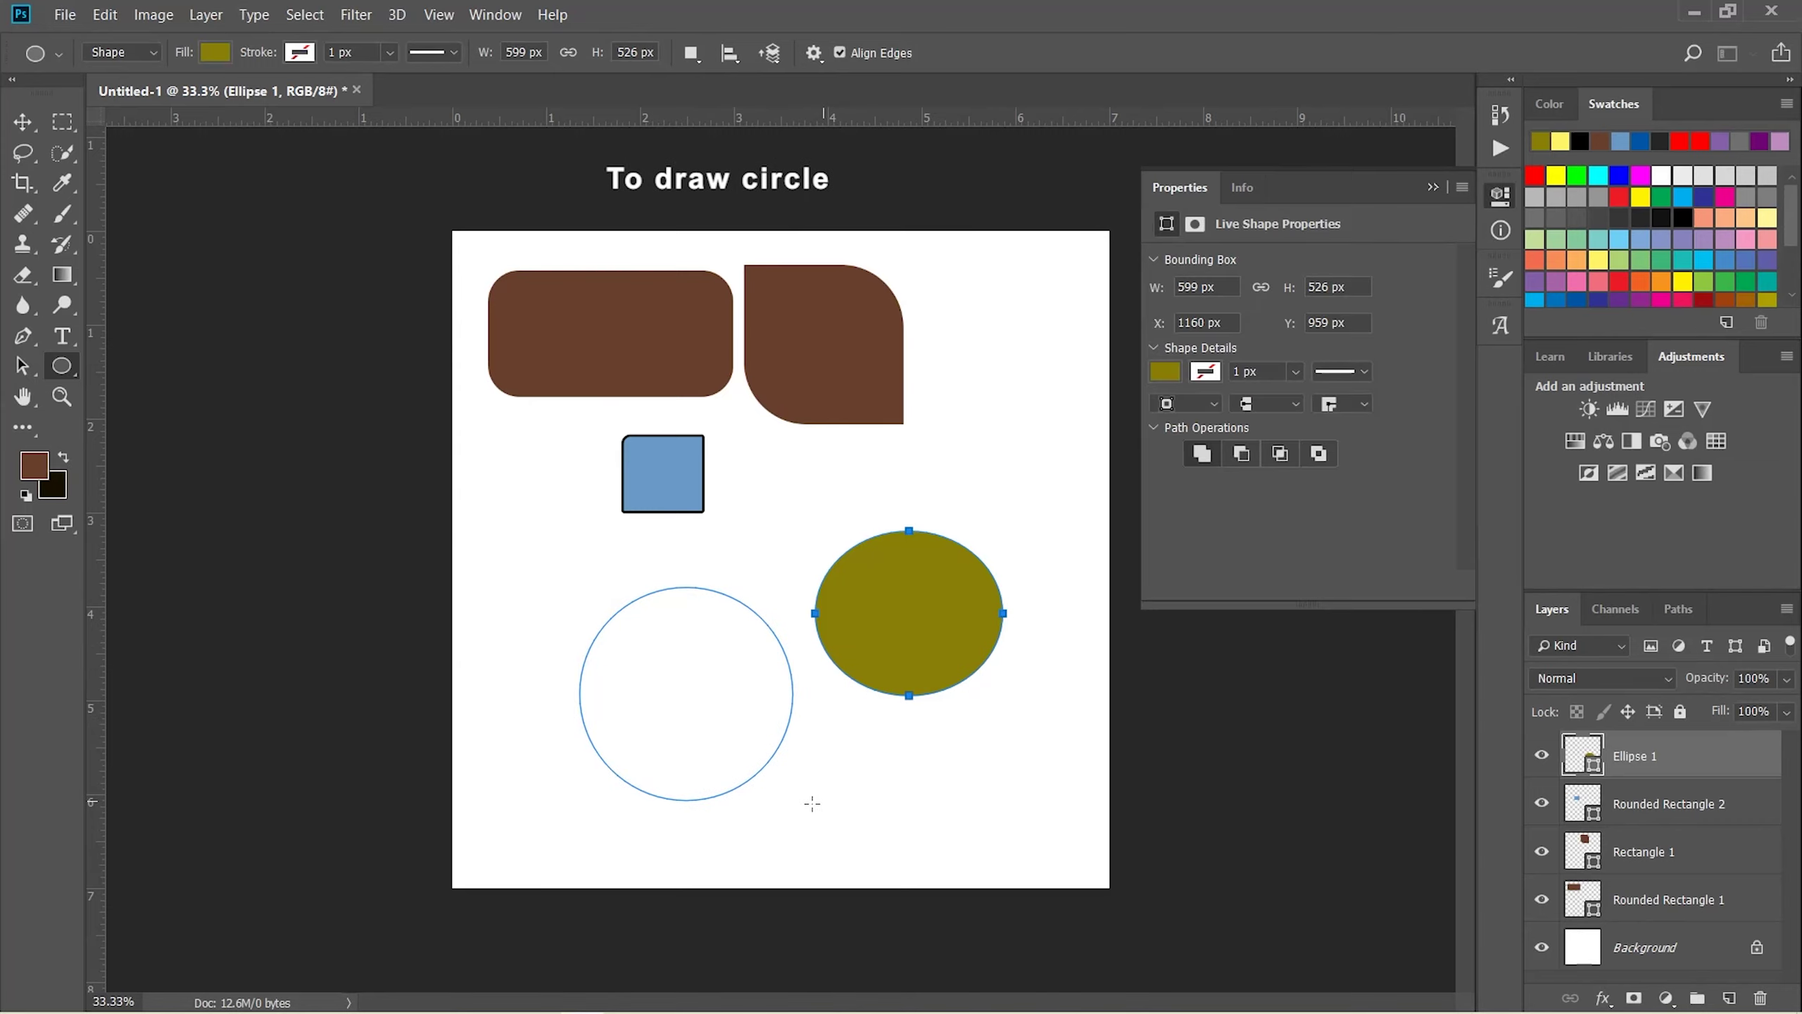
Fill the Ellipse 2 circle purple and draw a small circle near the top shapes
click(1165, 372)
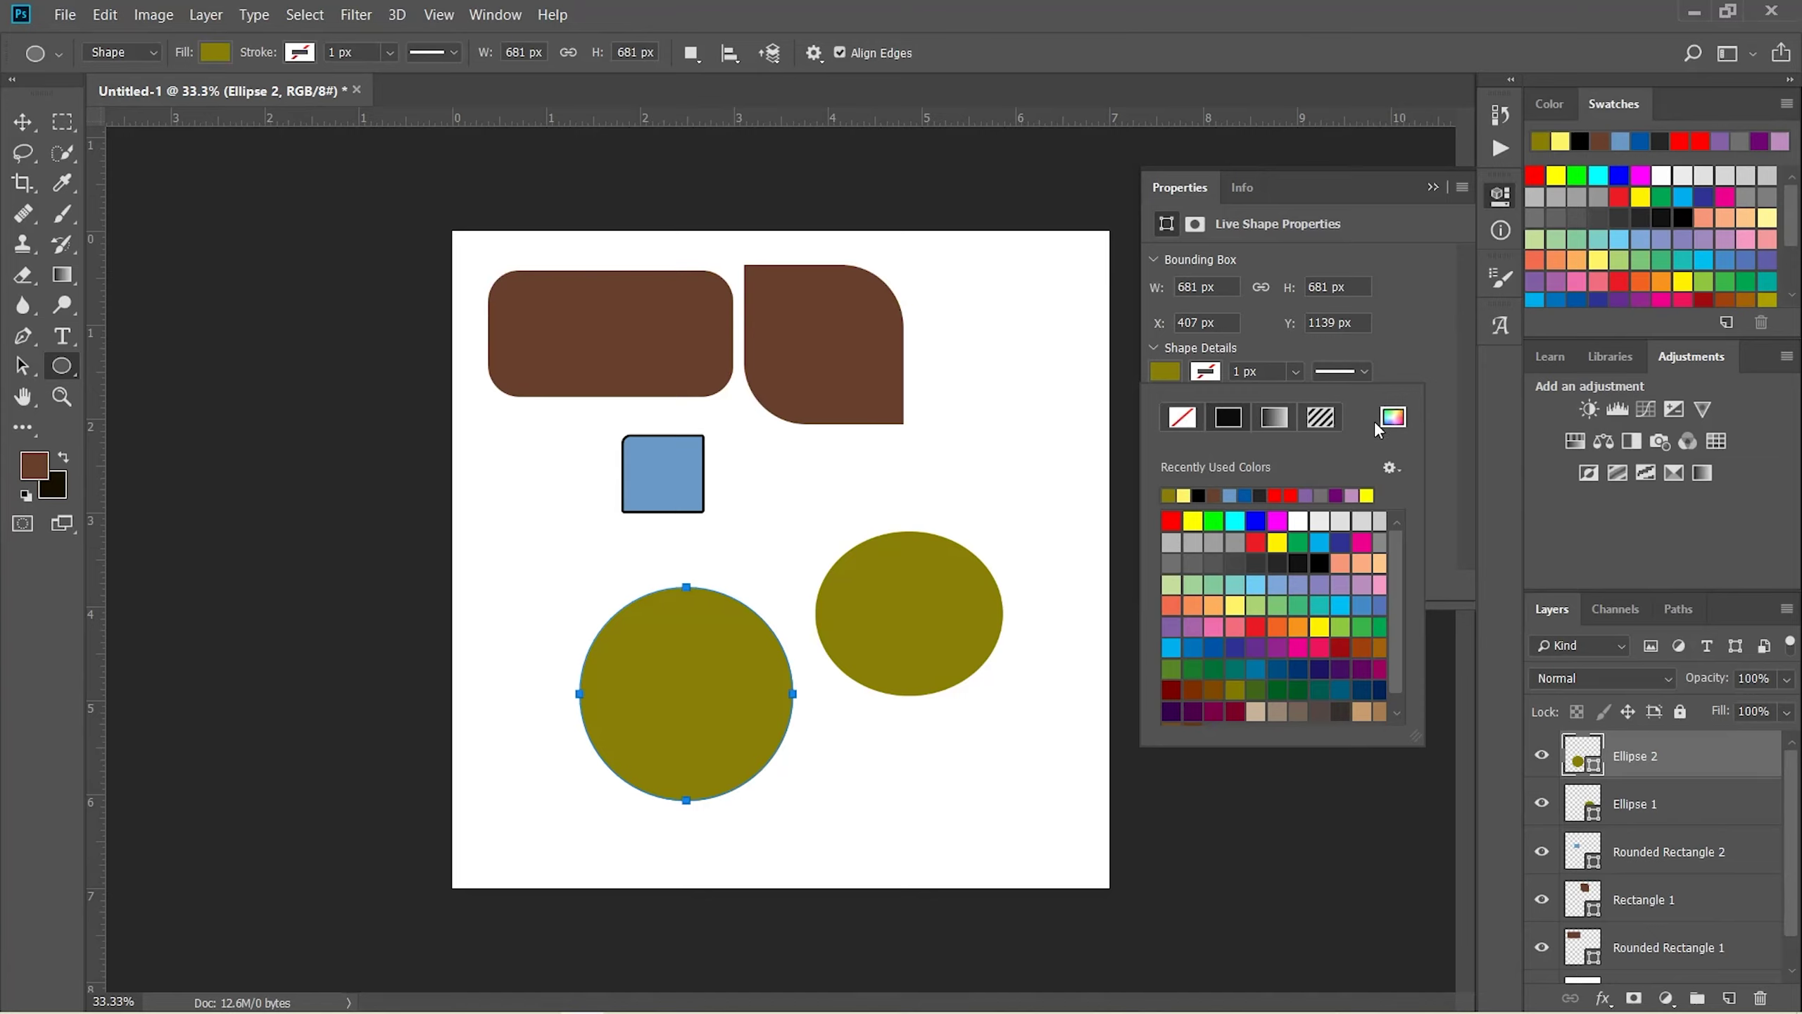
click(1279, 646)
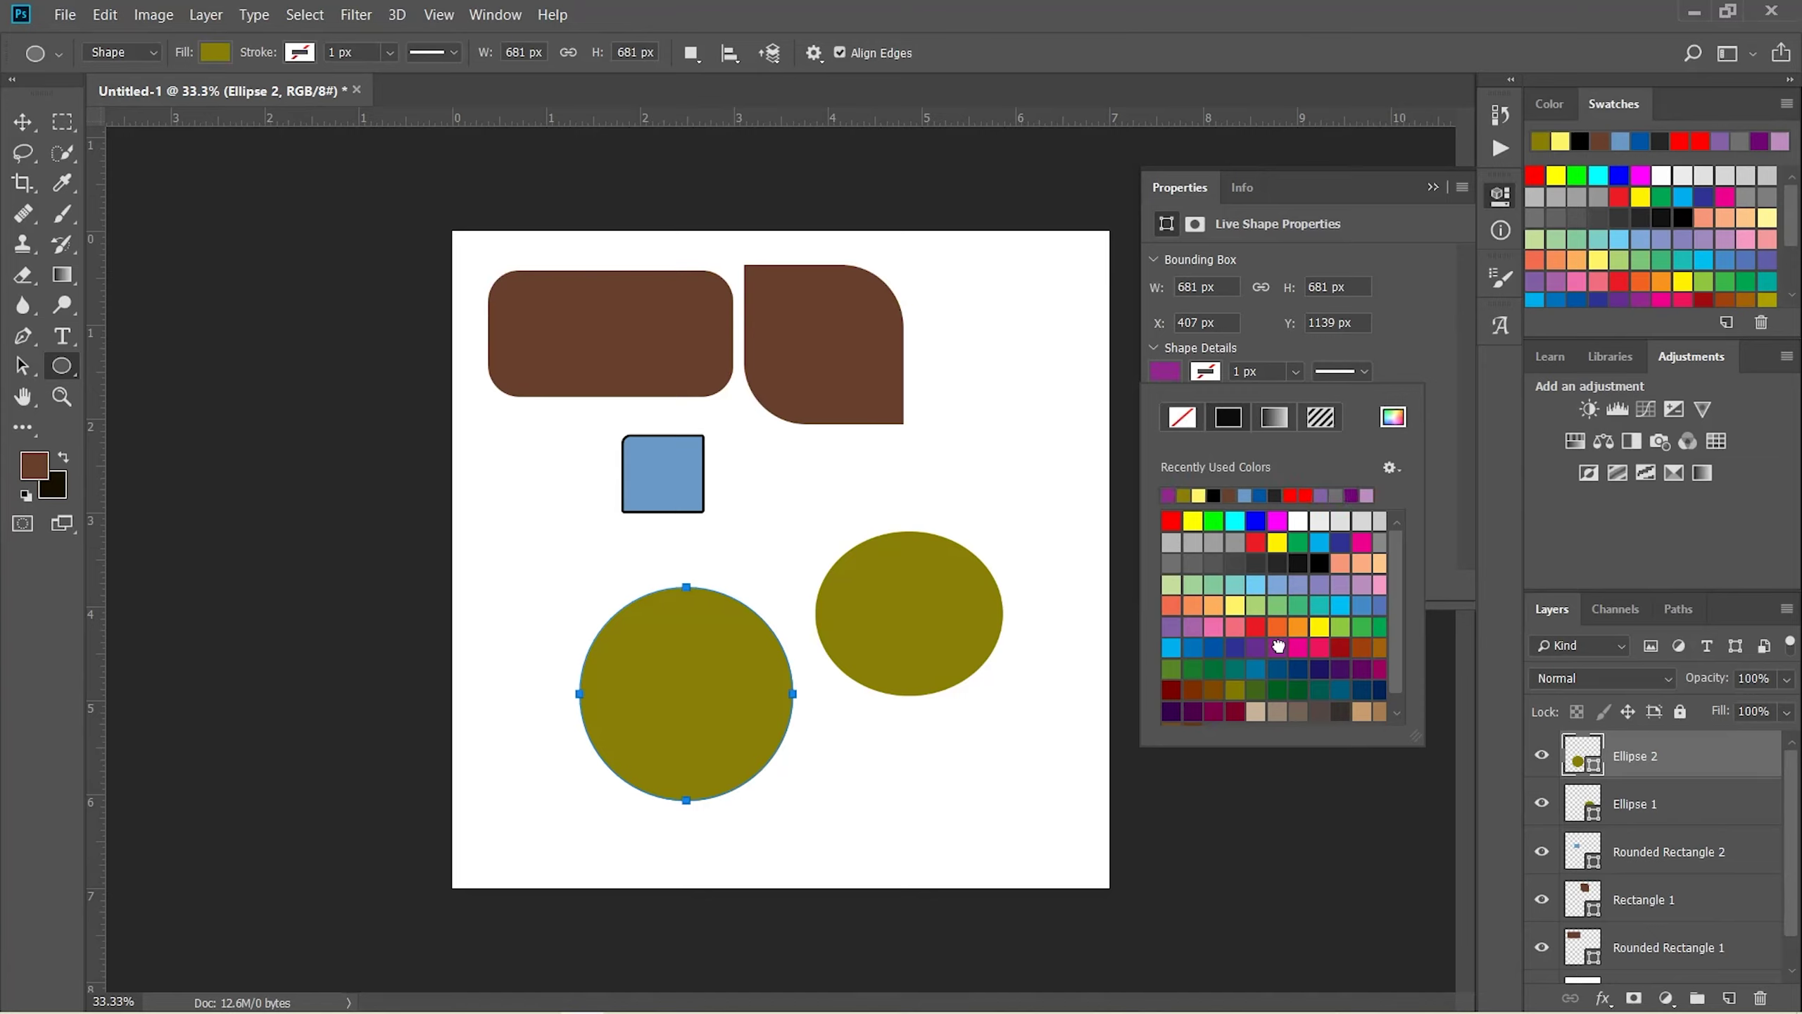
click(1501, 195)
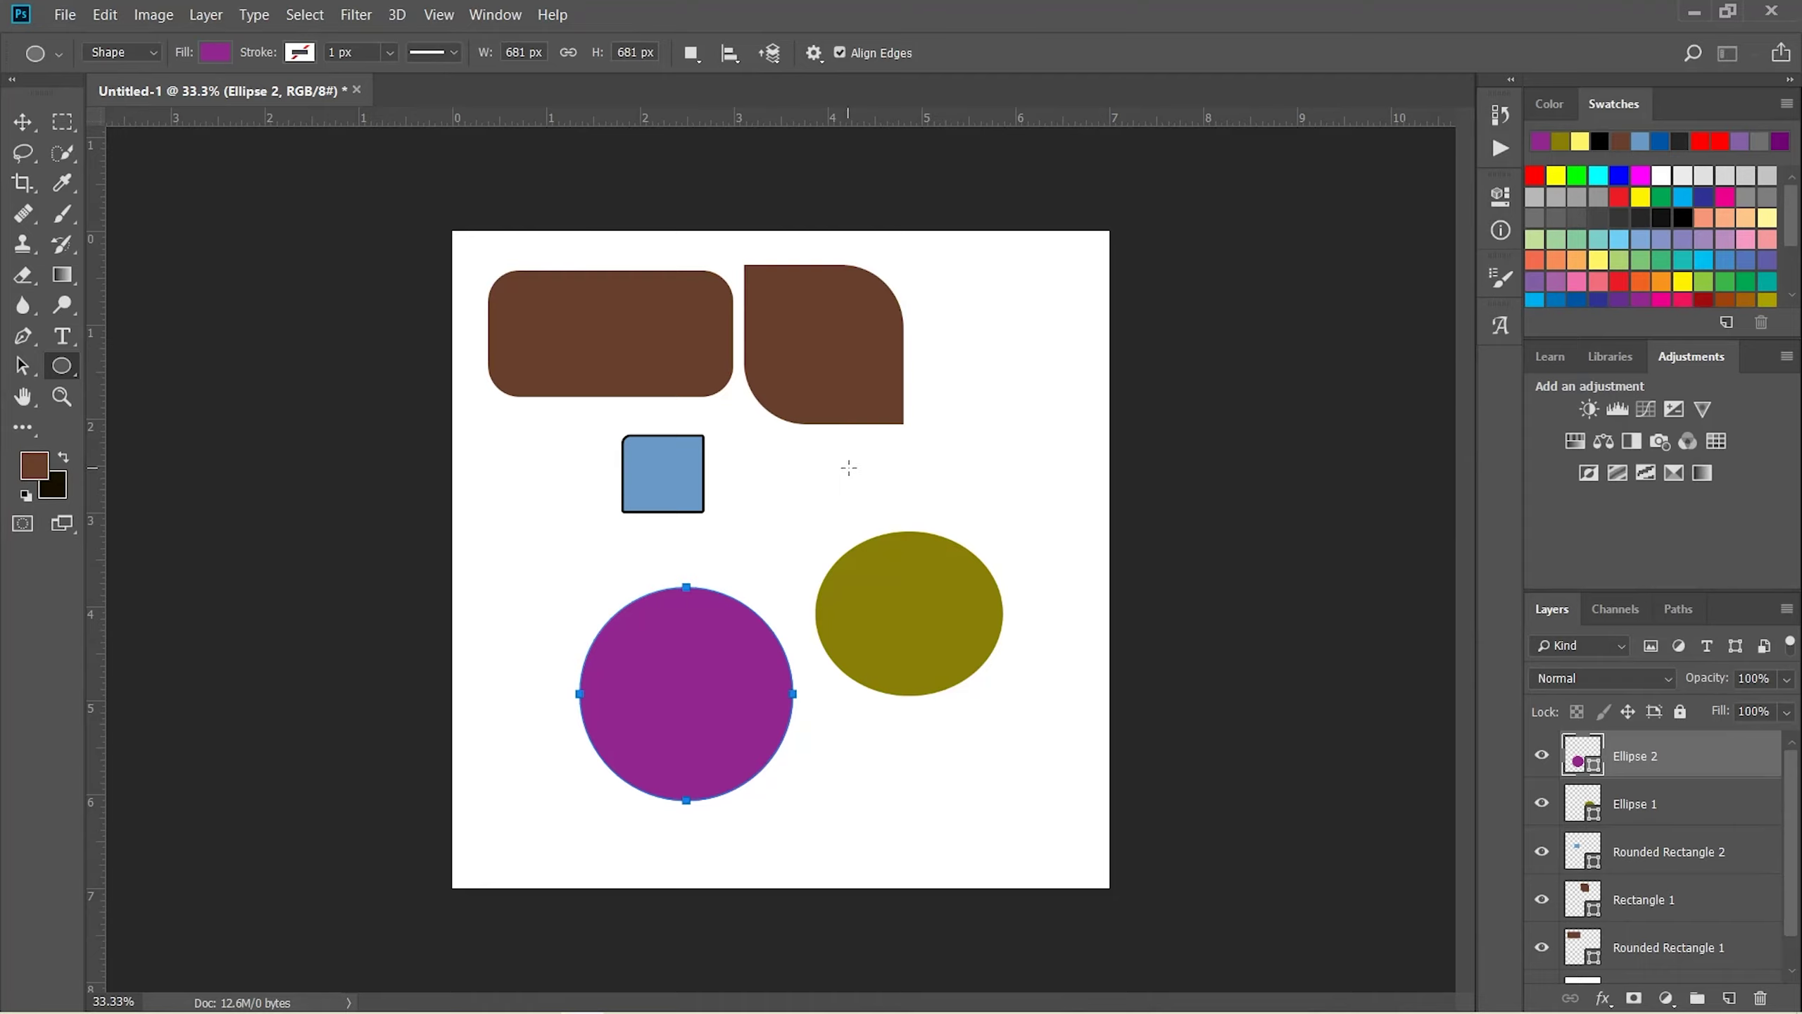
drag(850, 469, 915, 553)
drag(896, 552, 897, 551)
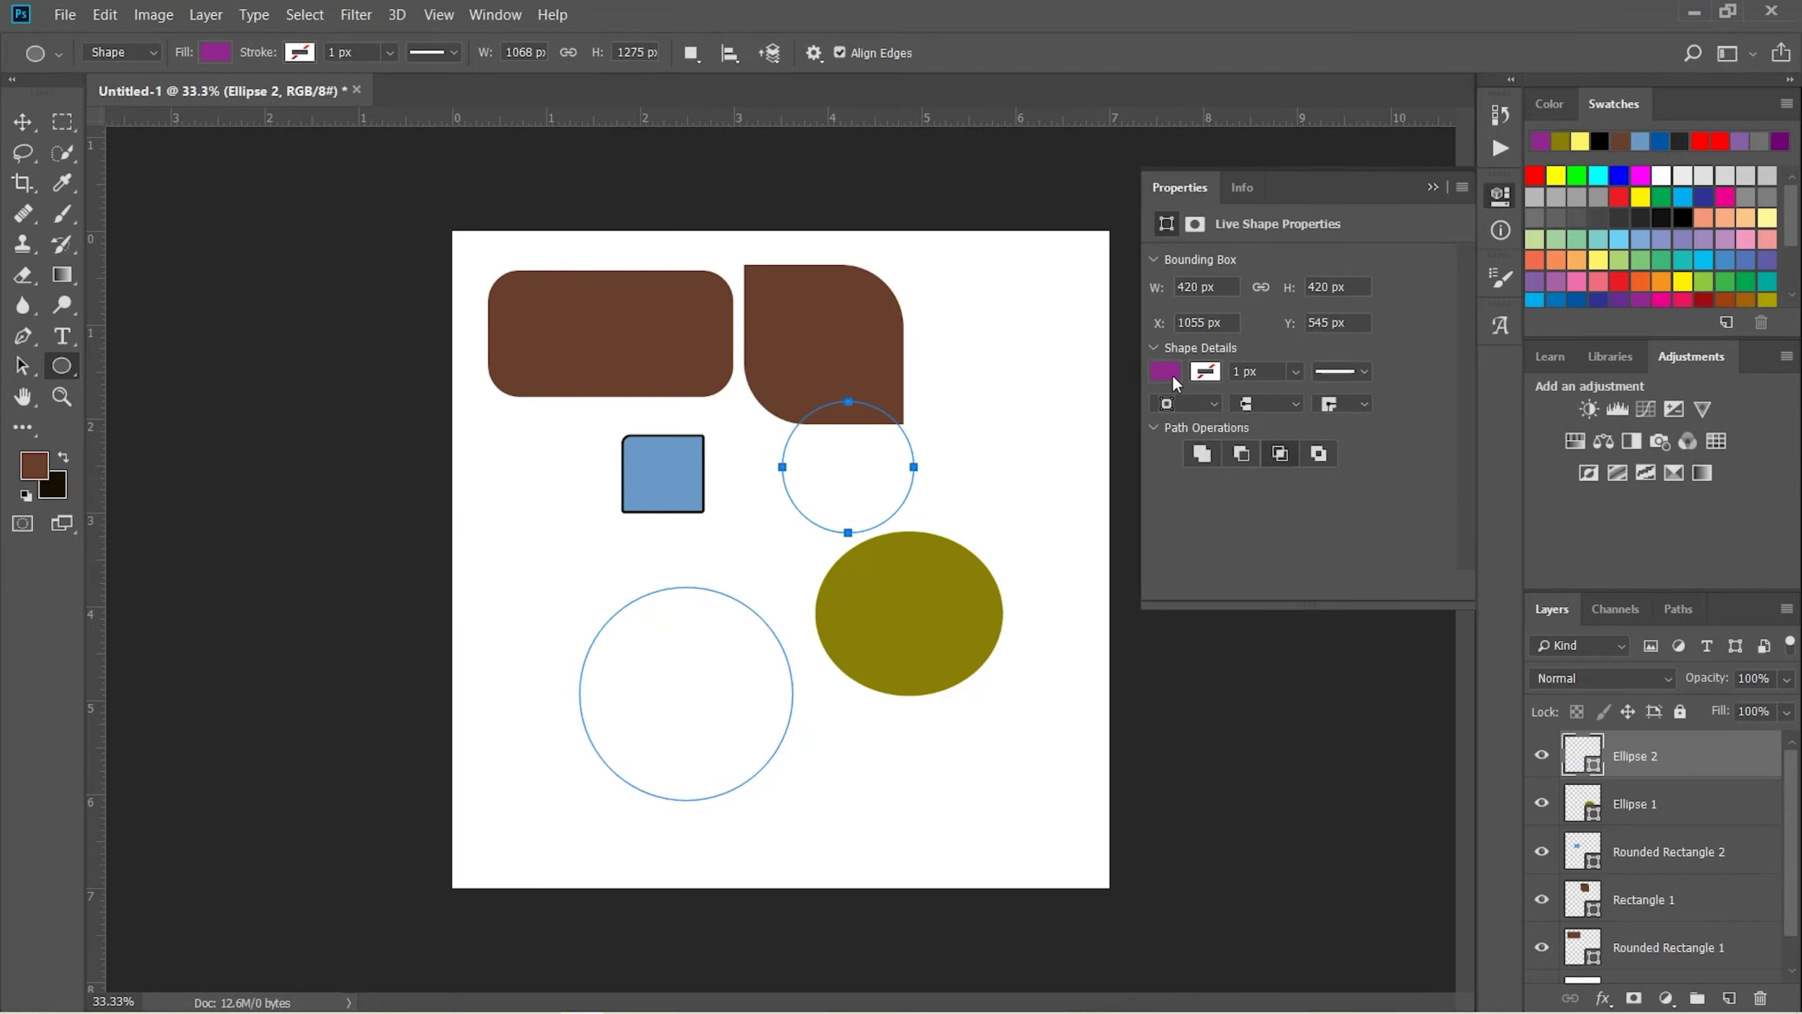
Undo the small circle and draw a new circle overlapping the brown leaf shape
key(ctrl+z)
key(ctrl+z)
drag(813, 445, 927, 541)
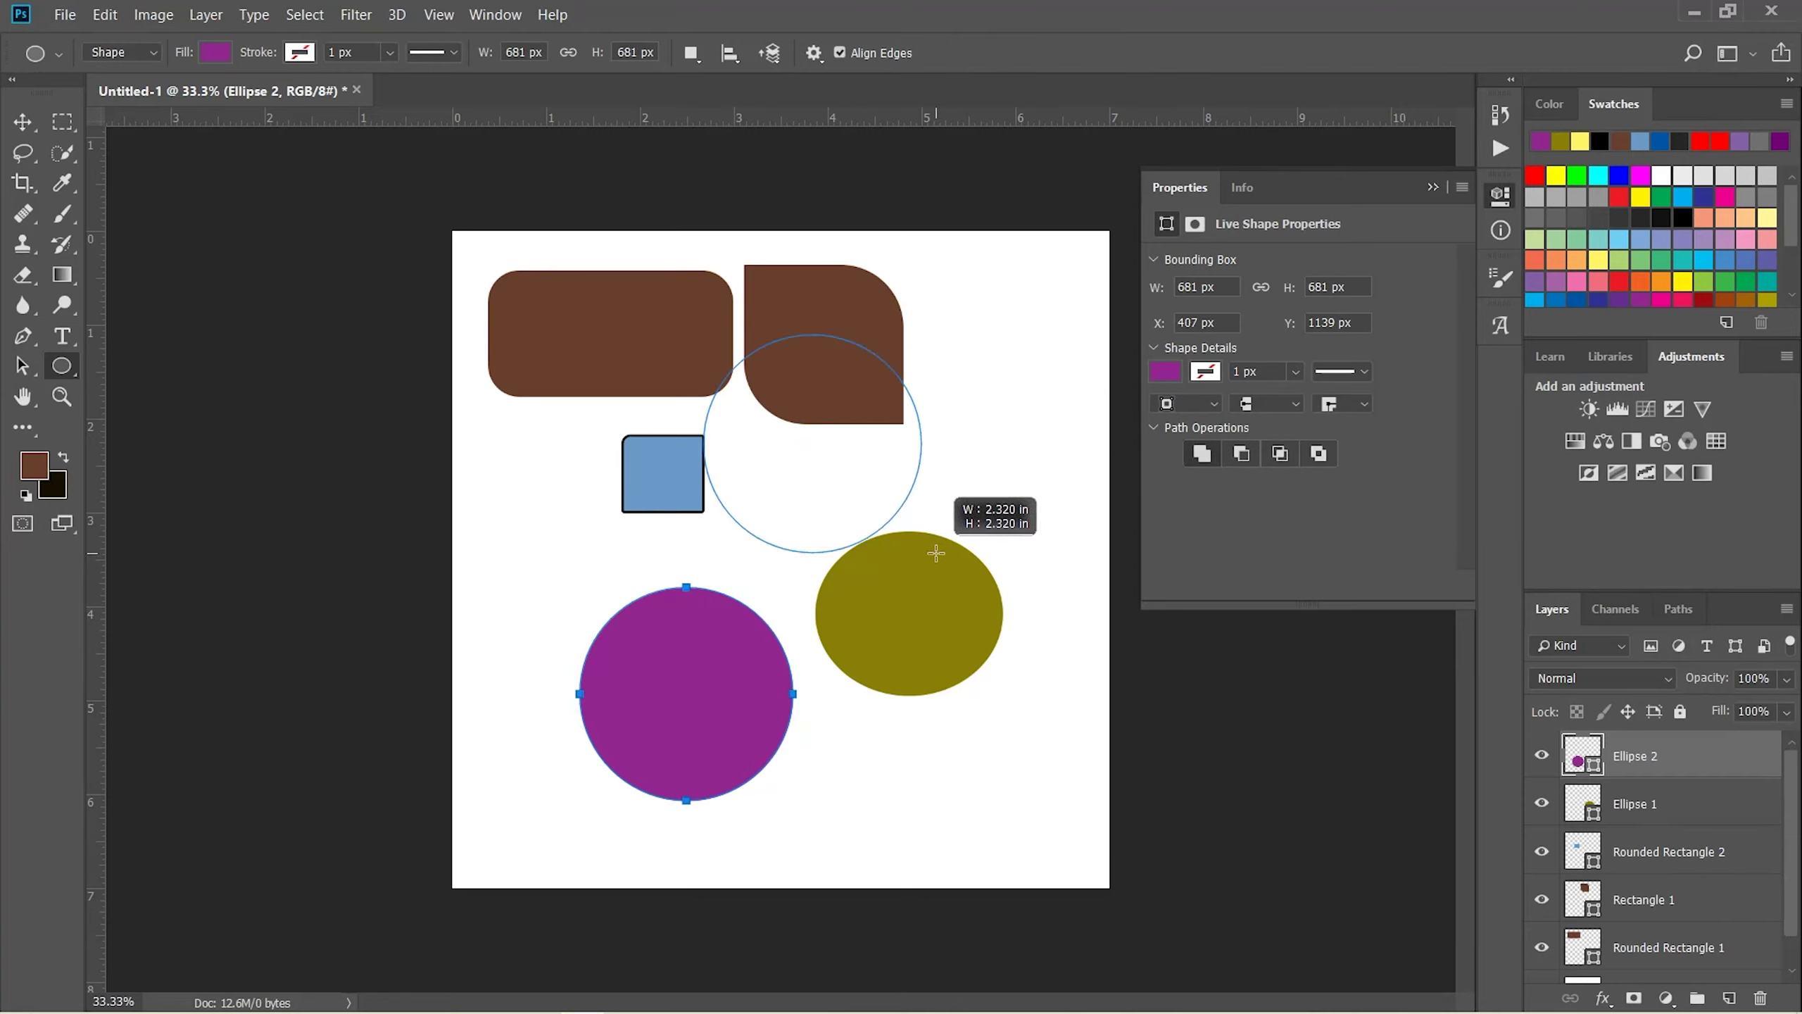
drag(926, 540, 887, 516)
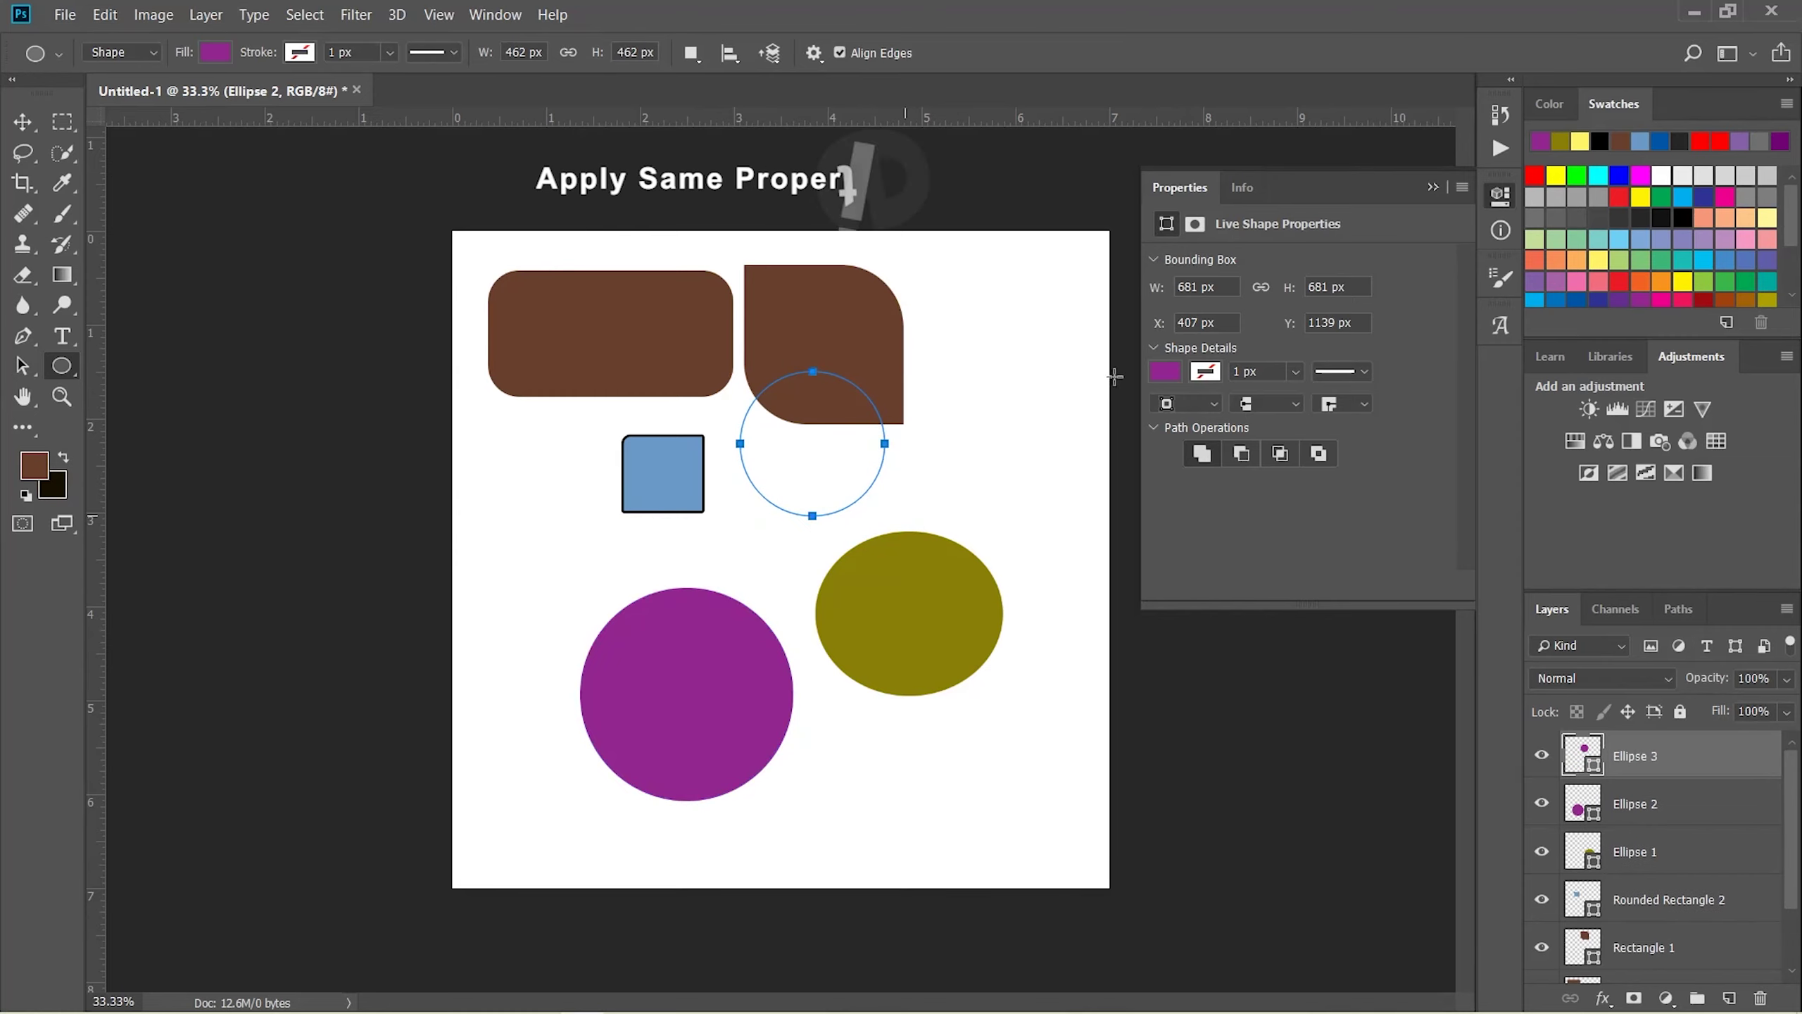
Fill the new Ellipse 3 circle dark grey and switch to the Move tool
click(1159, 371)
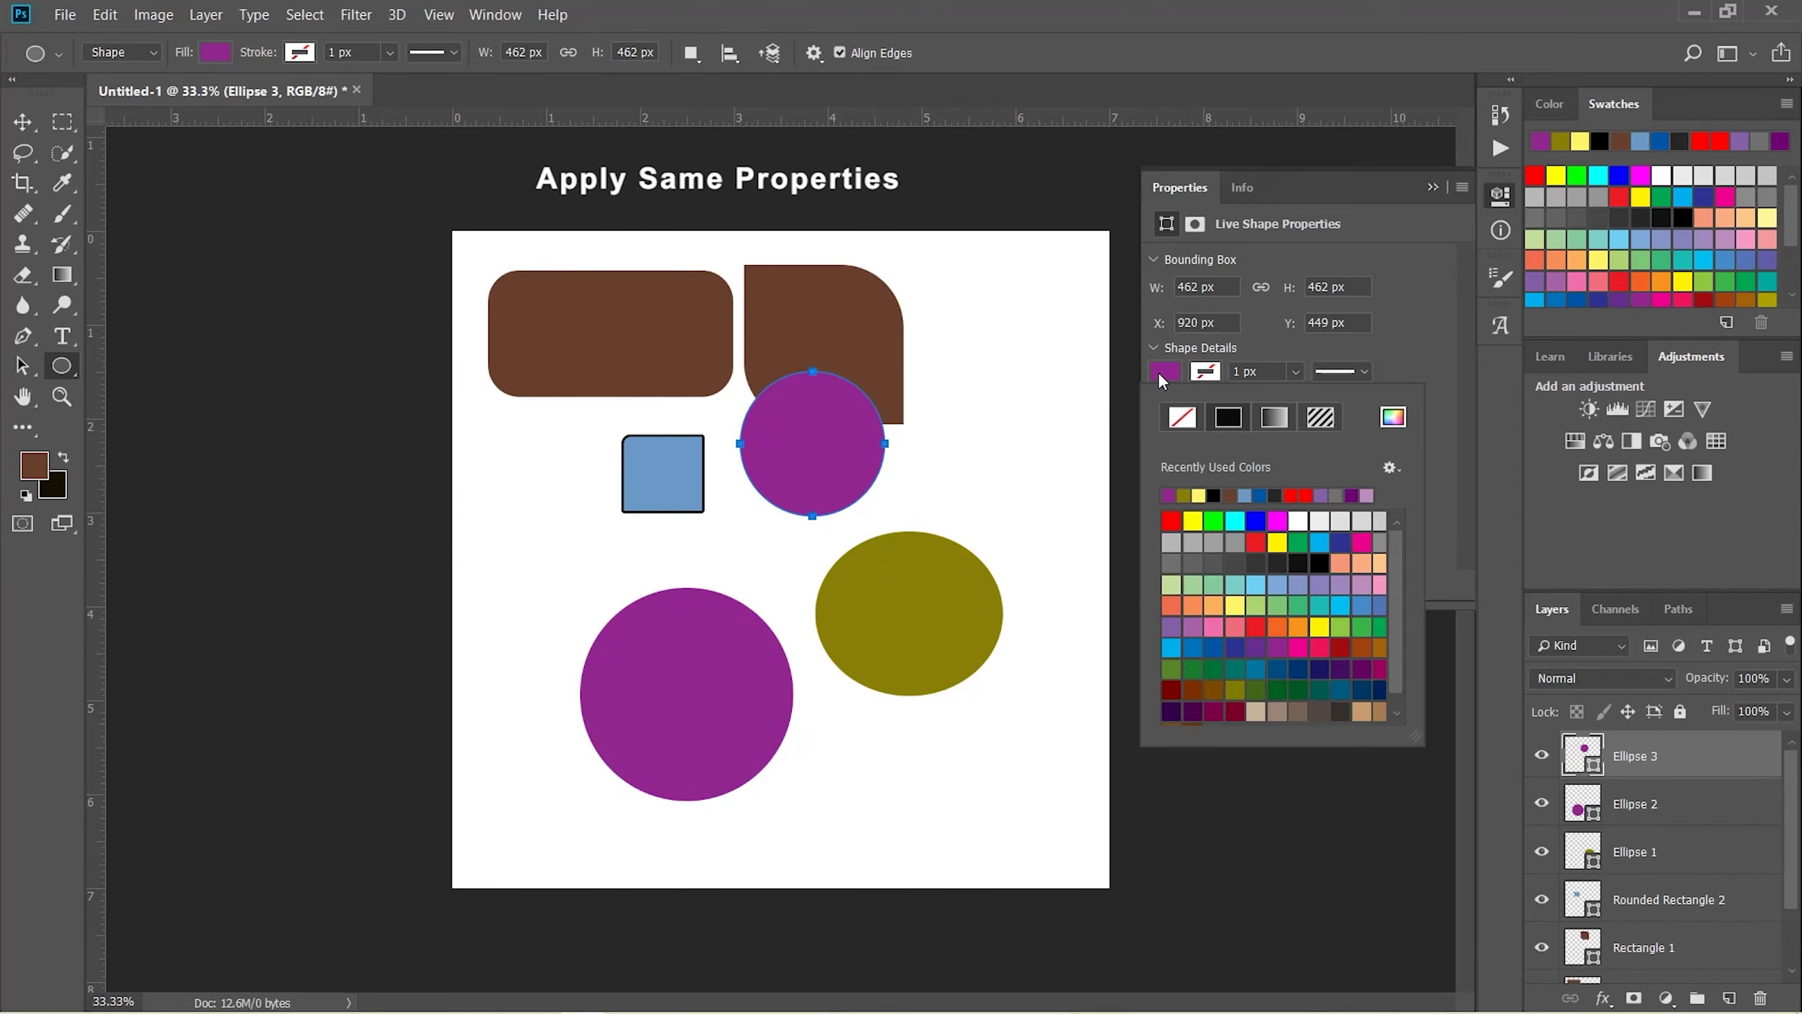
click(1260, 561)
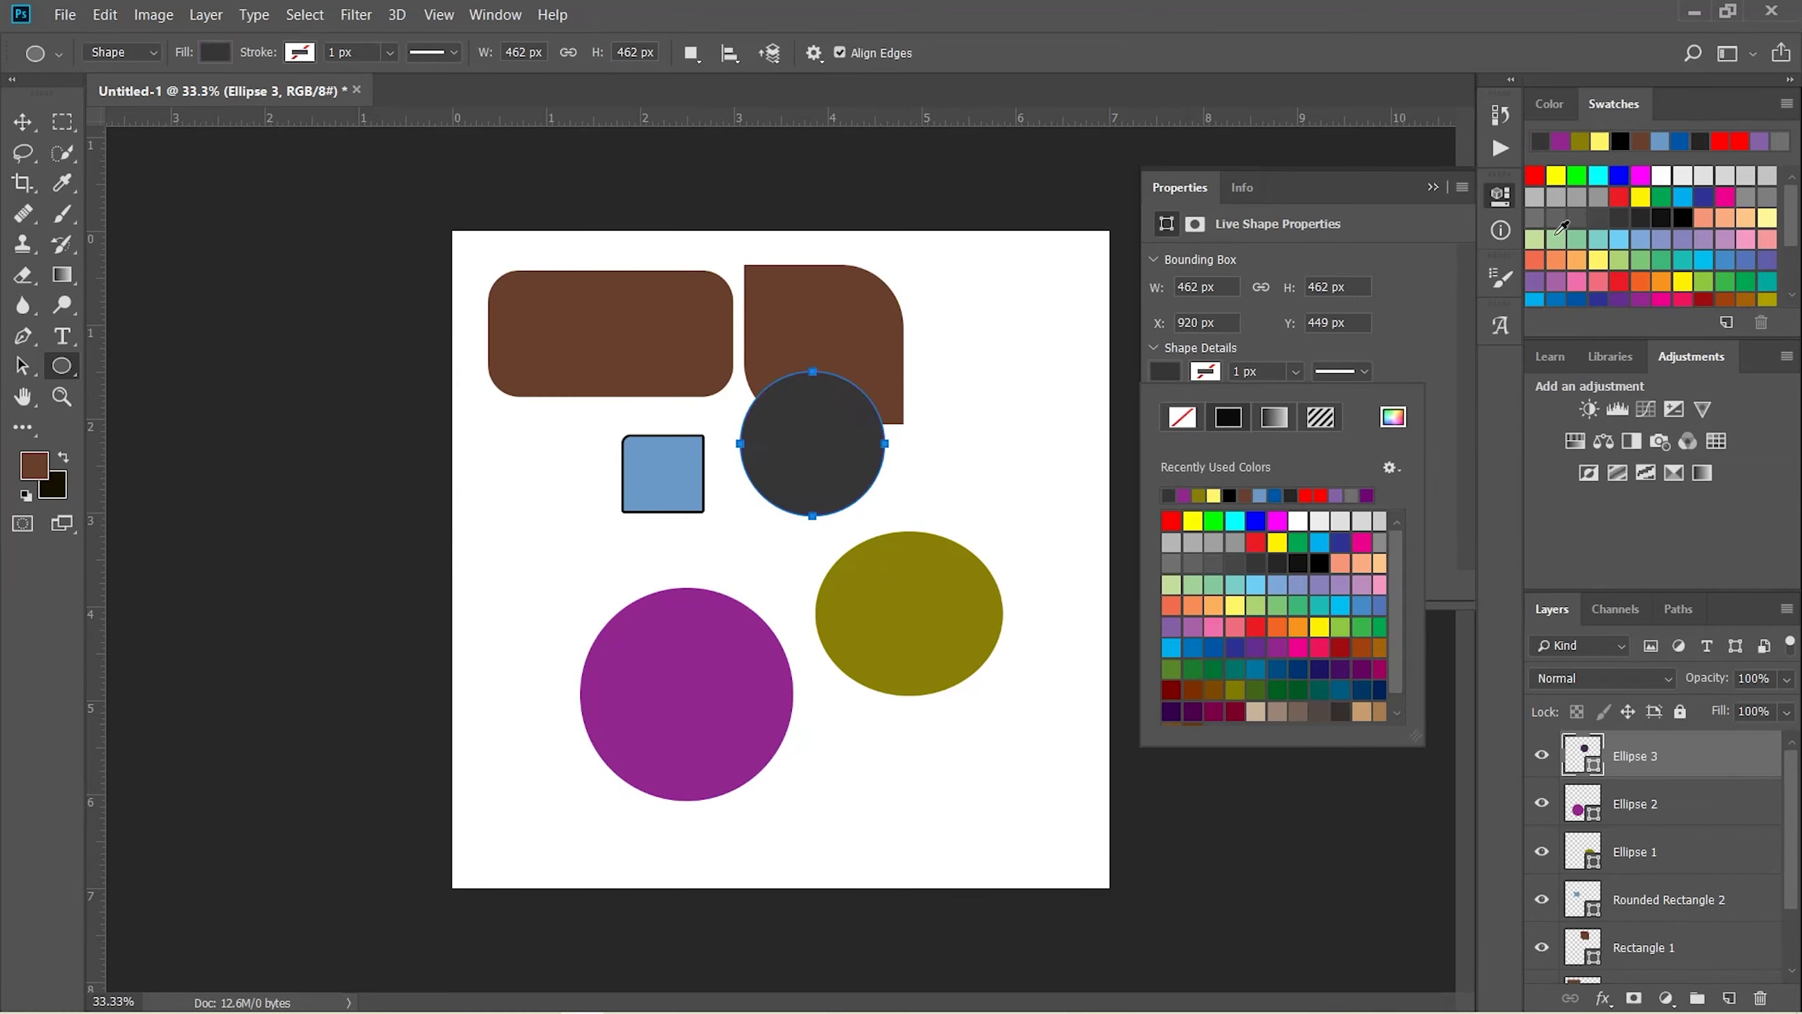
click(1501, 197)
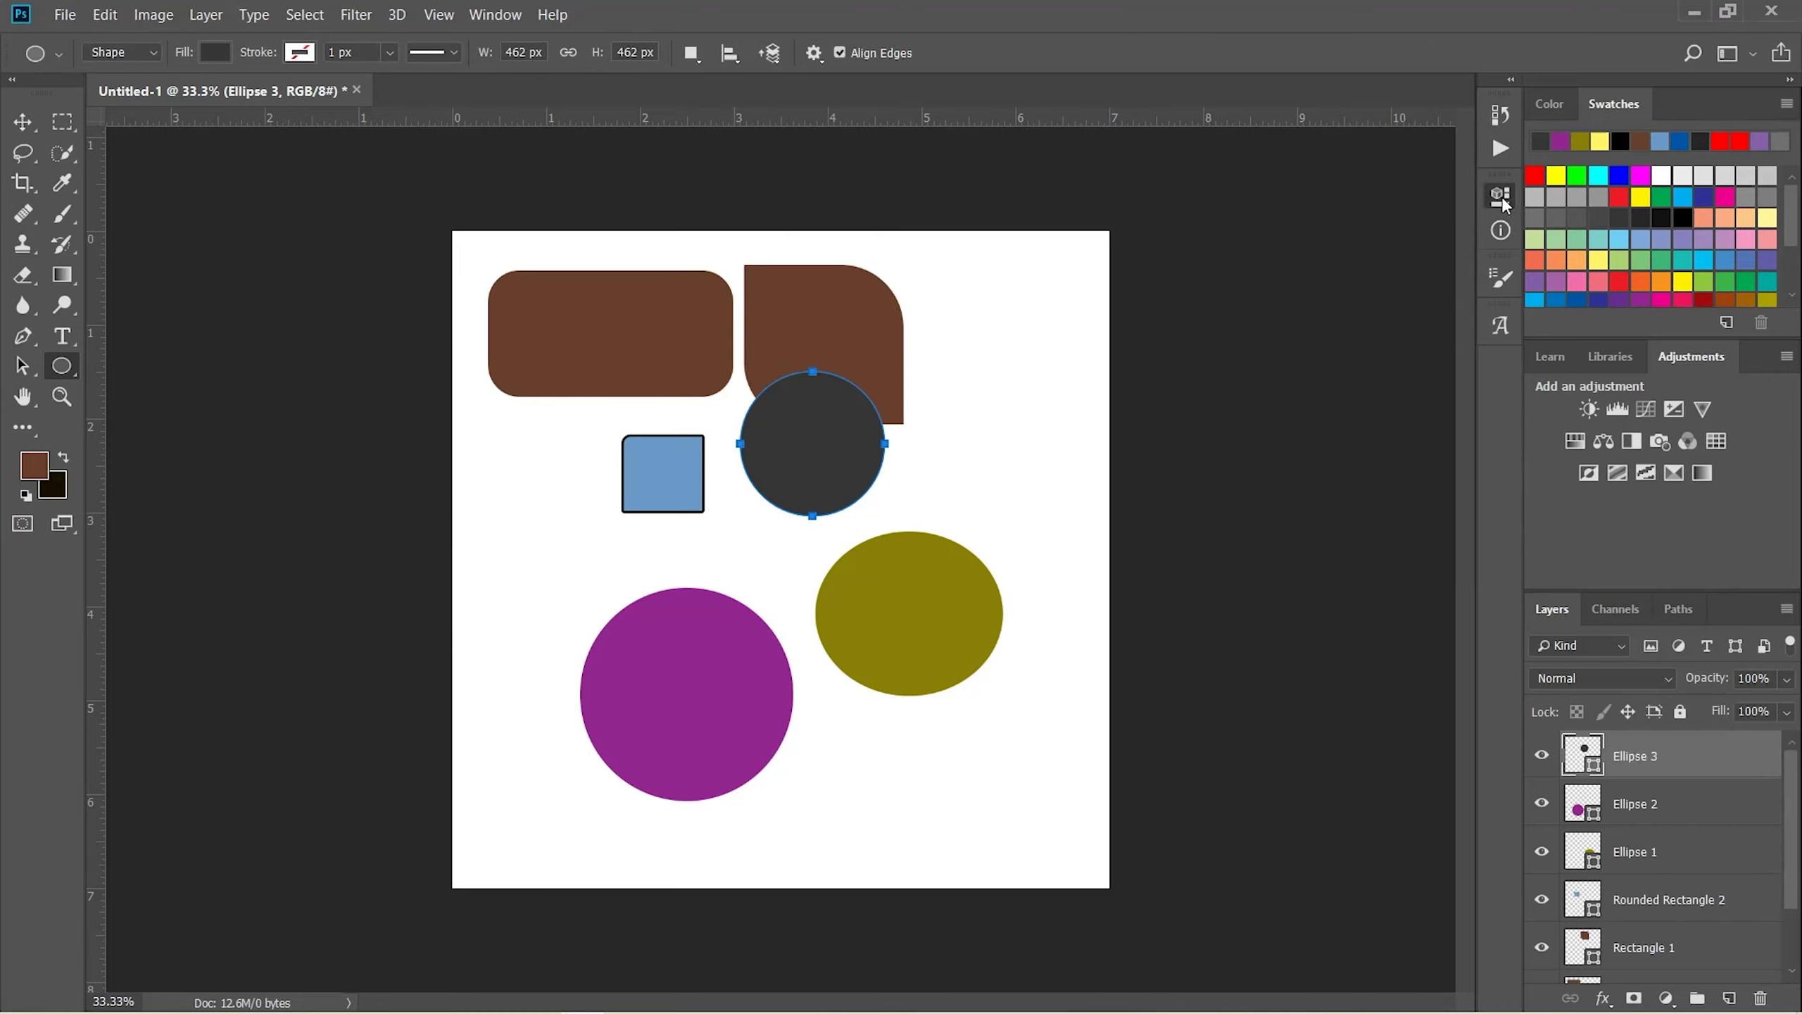
click(28, 125)
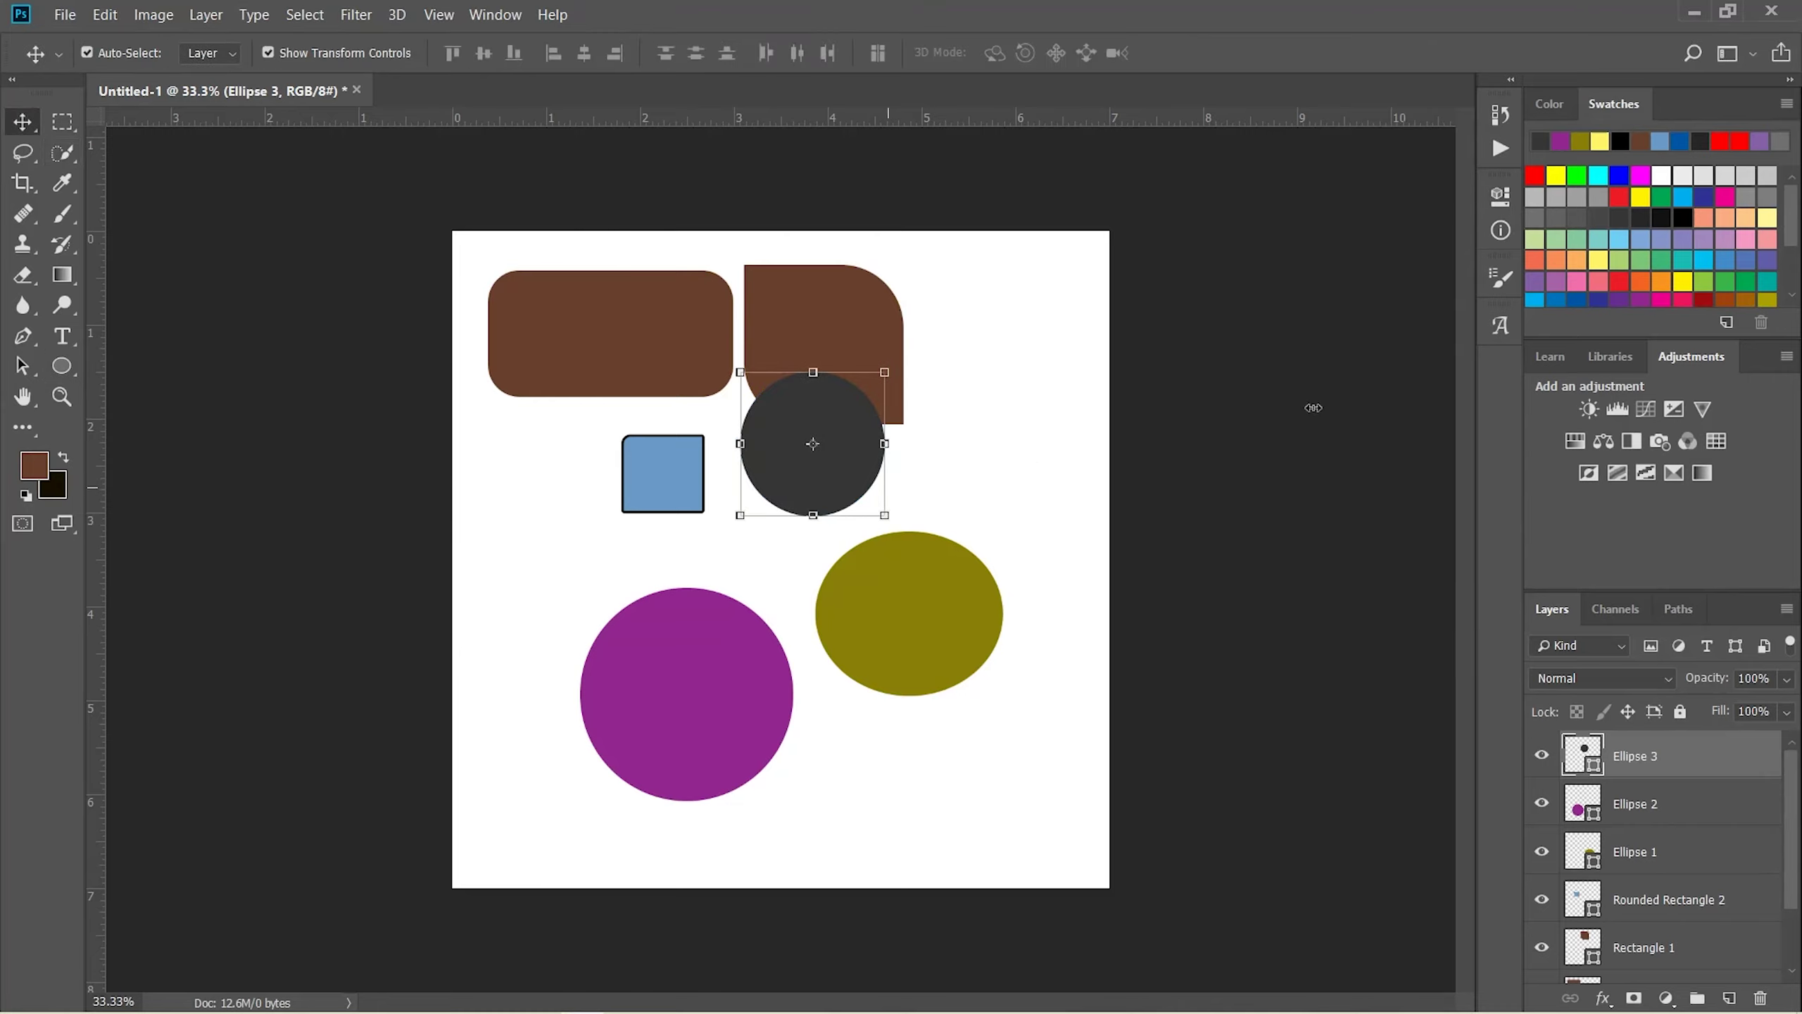
click(1501, 197)
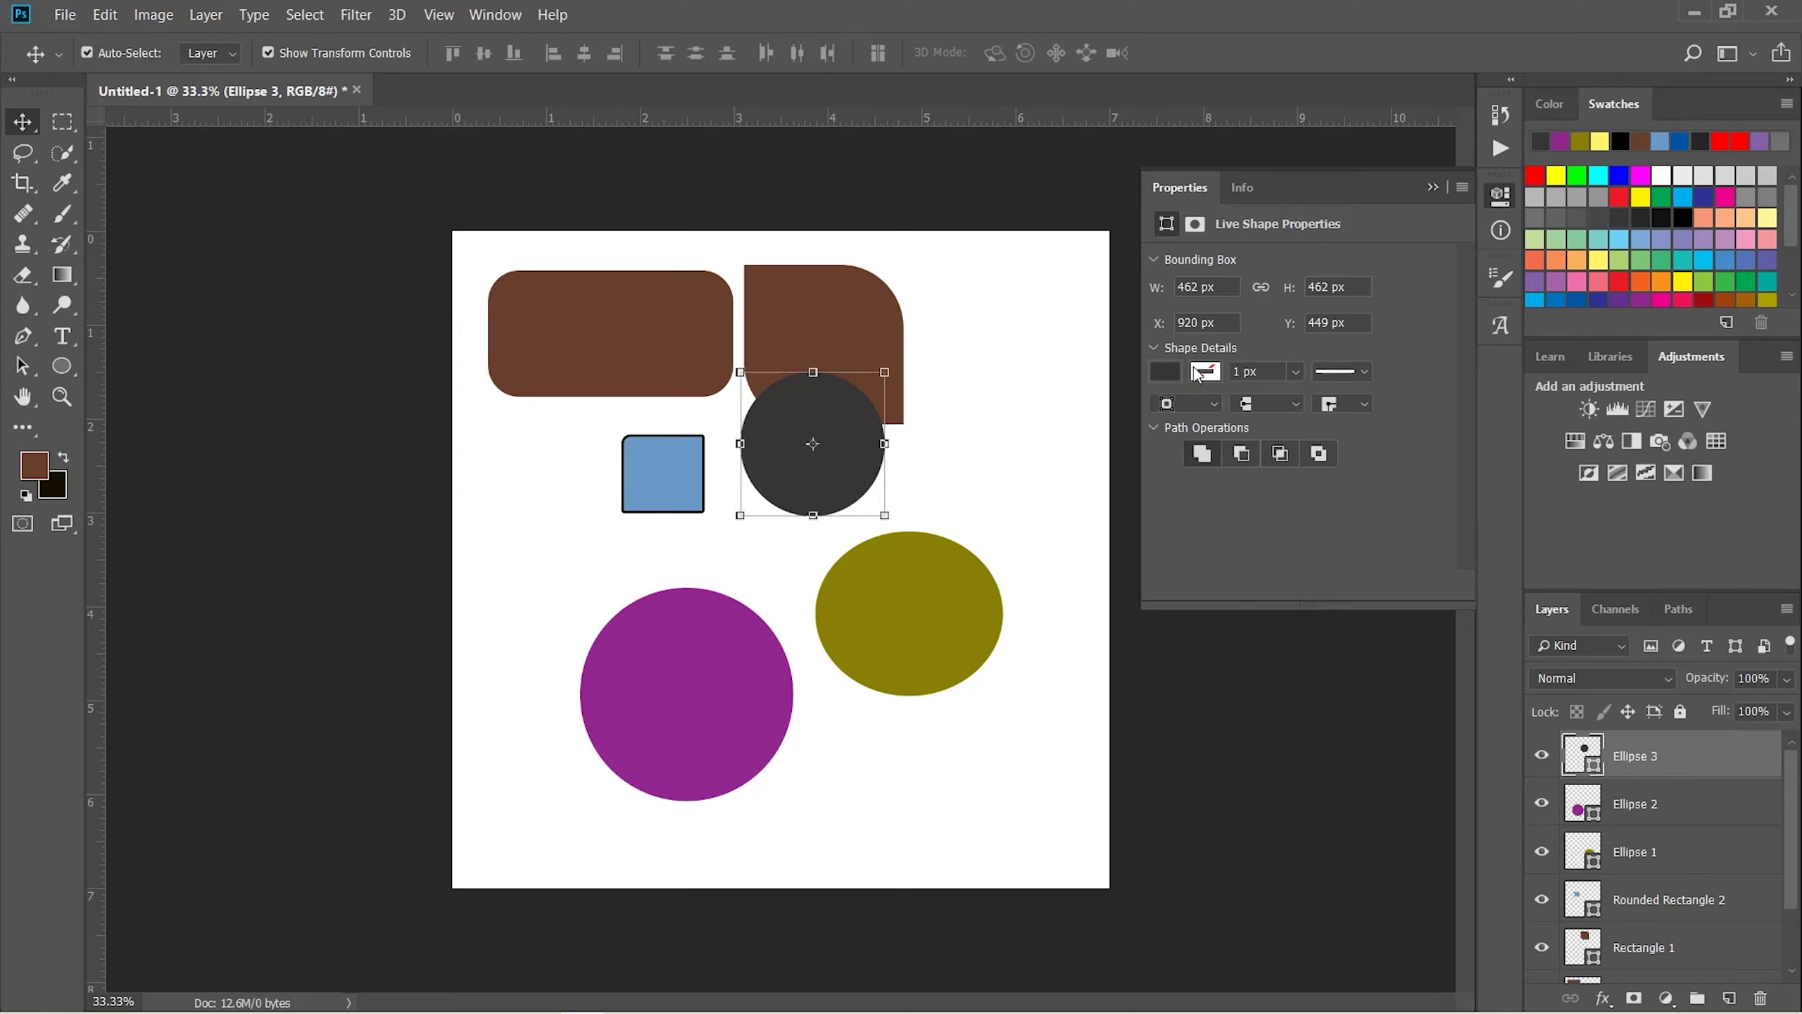
Fill the small circle with the red-green gradient preset, trying the Radial style
click(1171, 370)
click(1270, 419)
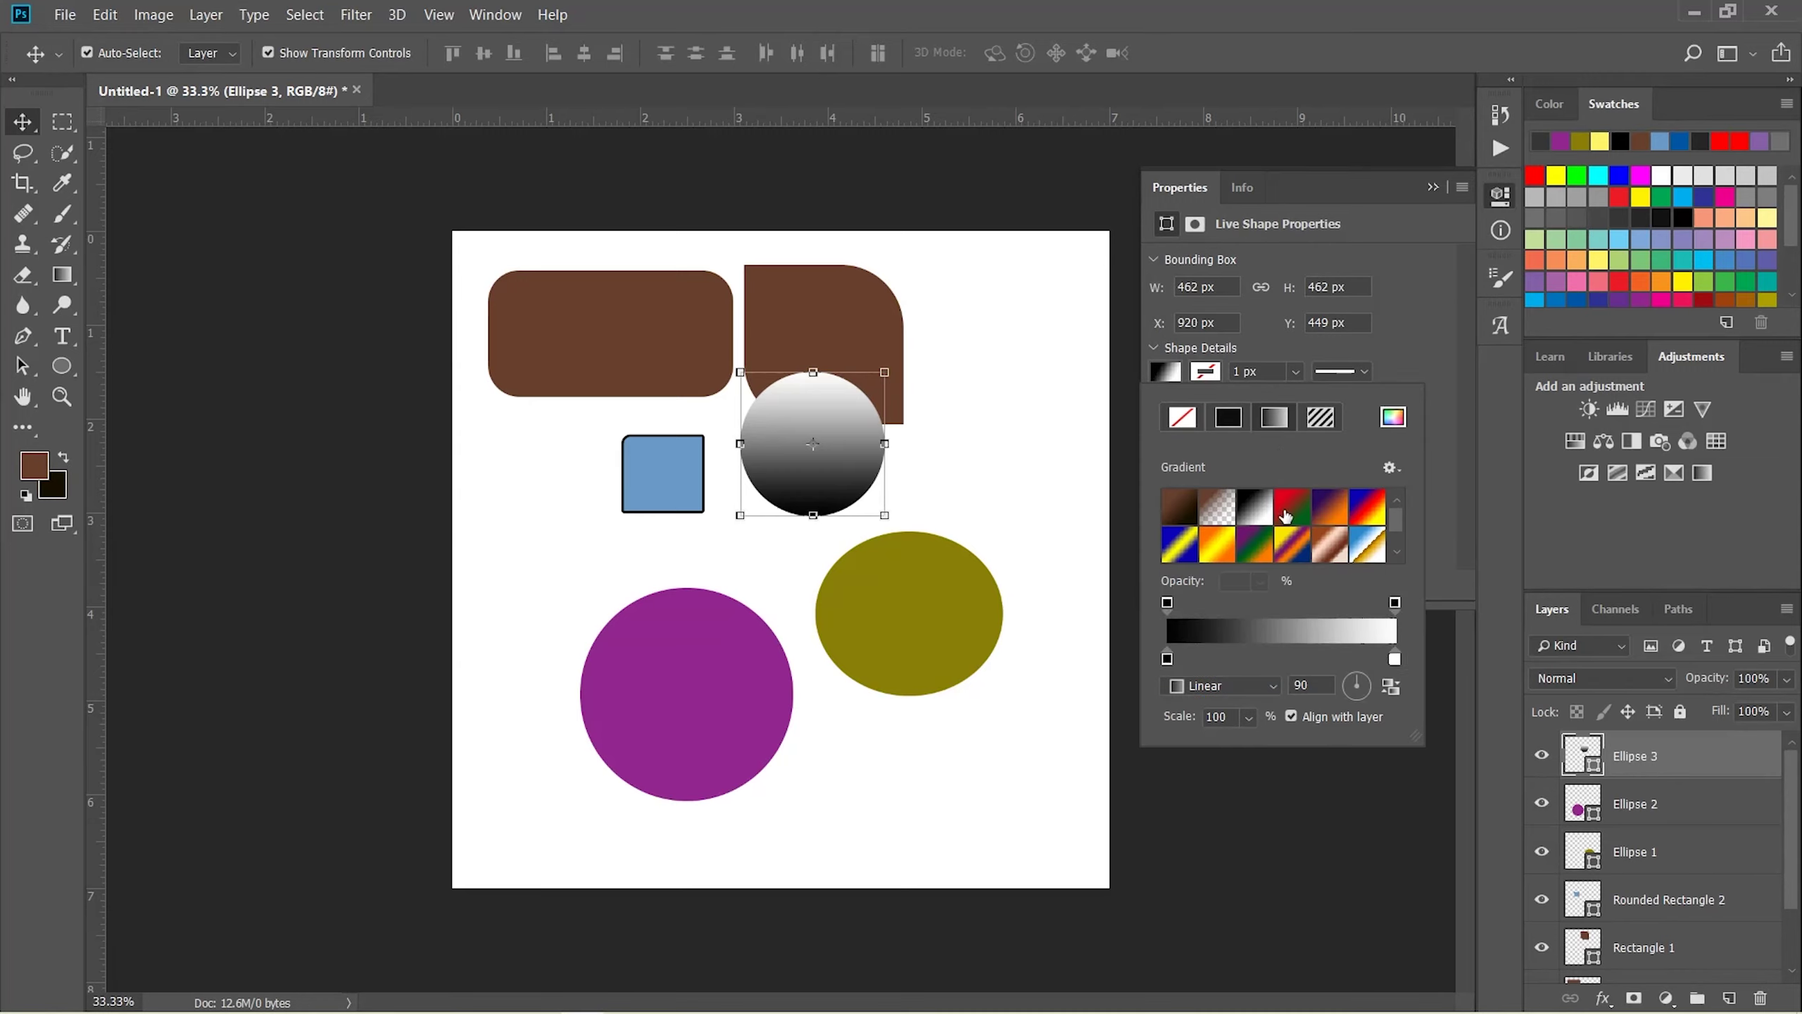
click(1298, 510)
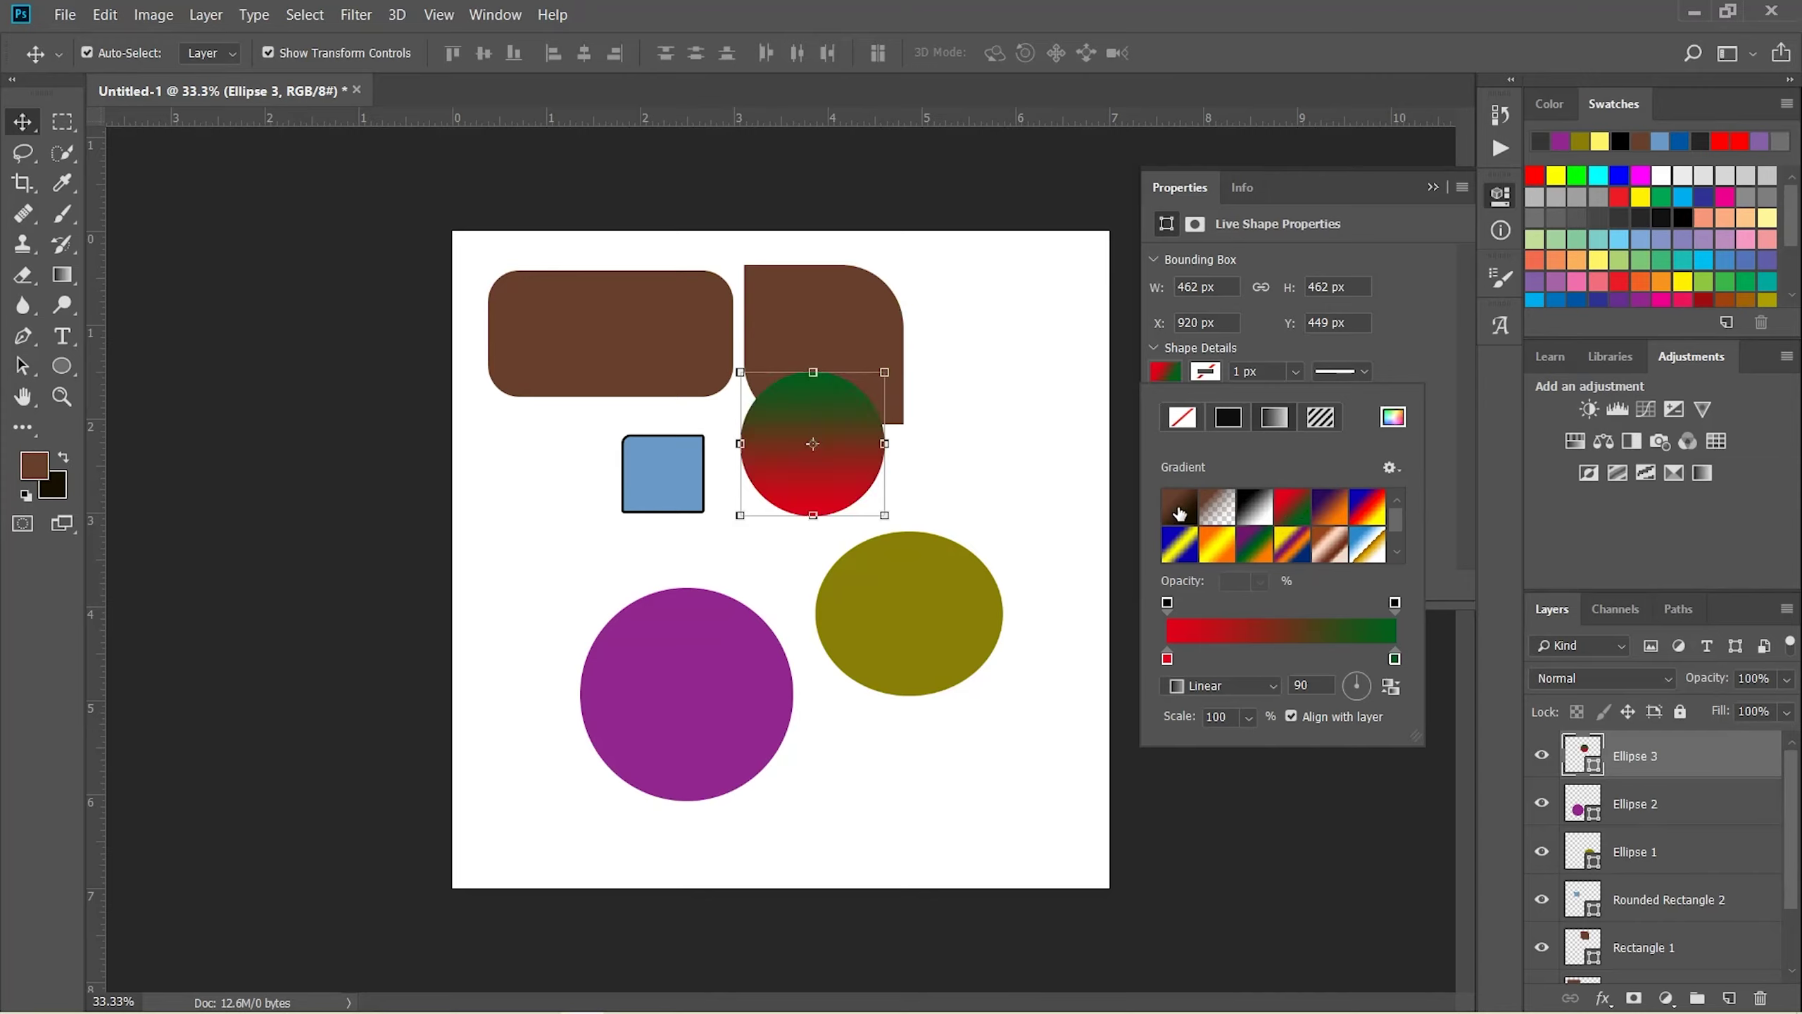
click(1255, 683)
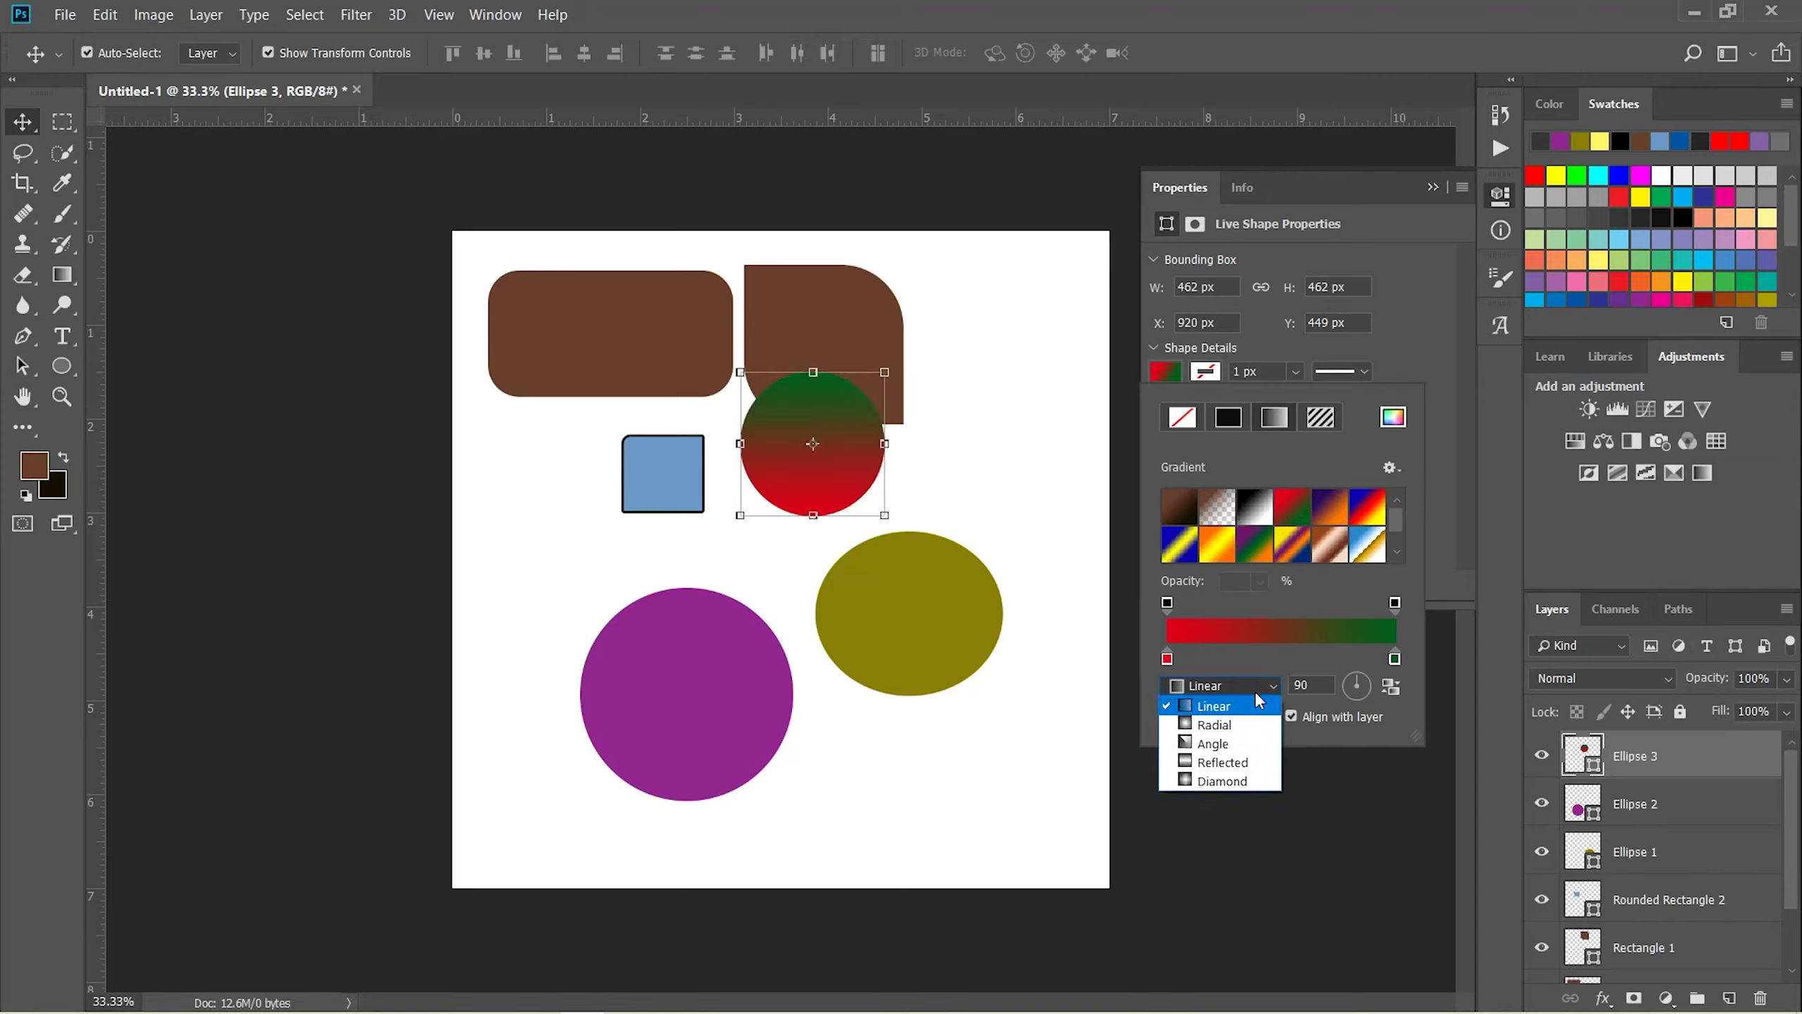
click(1234, 725)
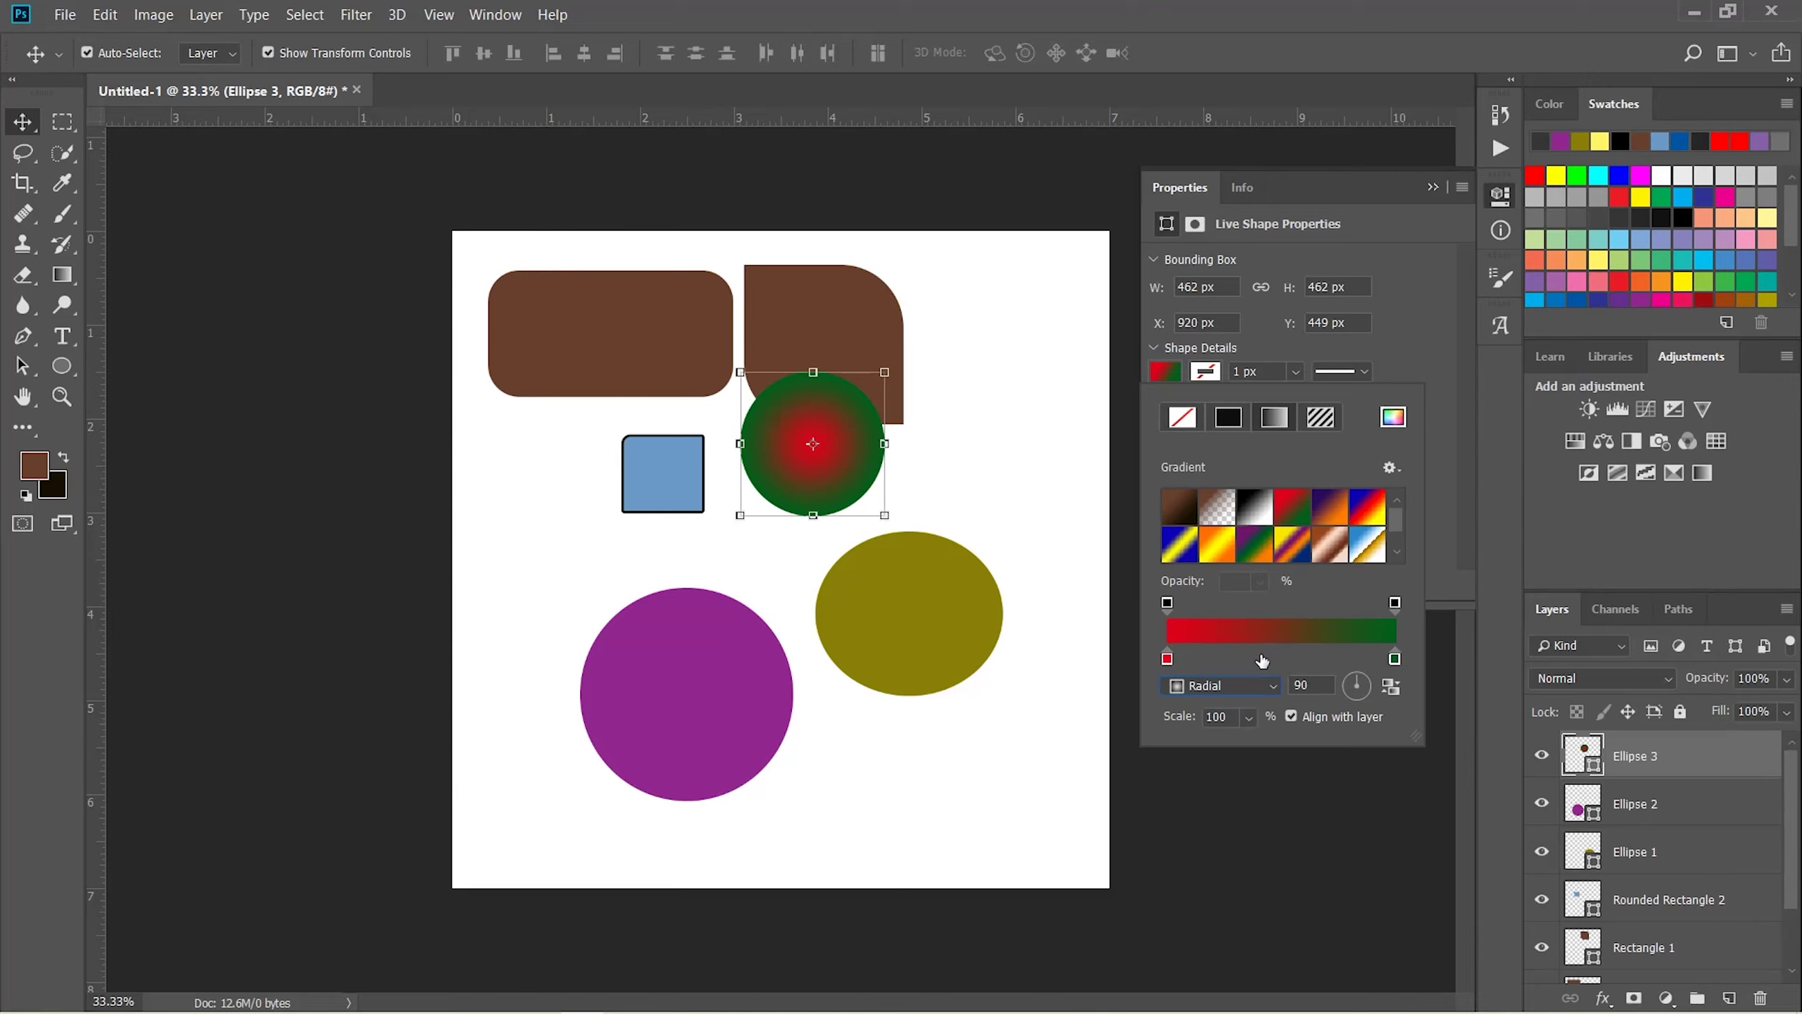
click(1365, 686)
click(1391, 687)
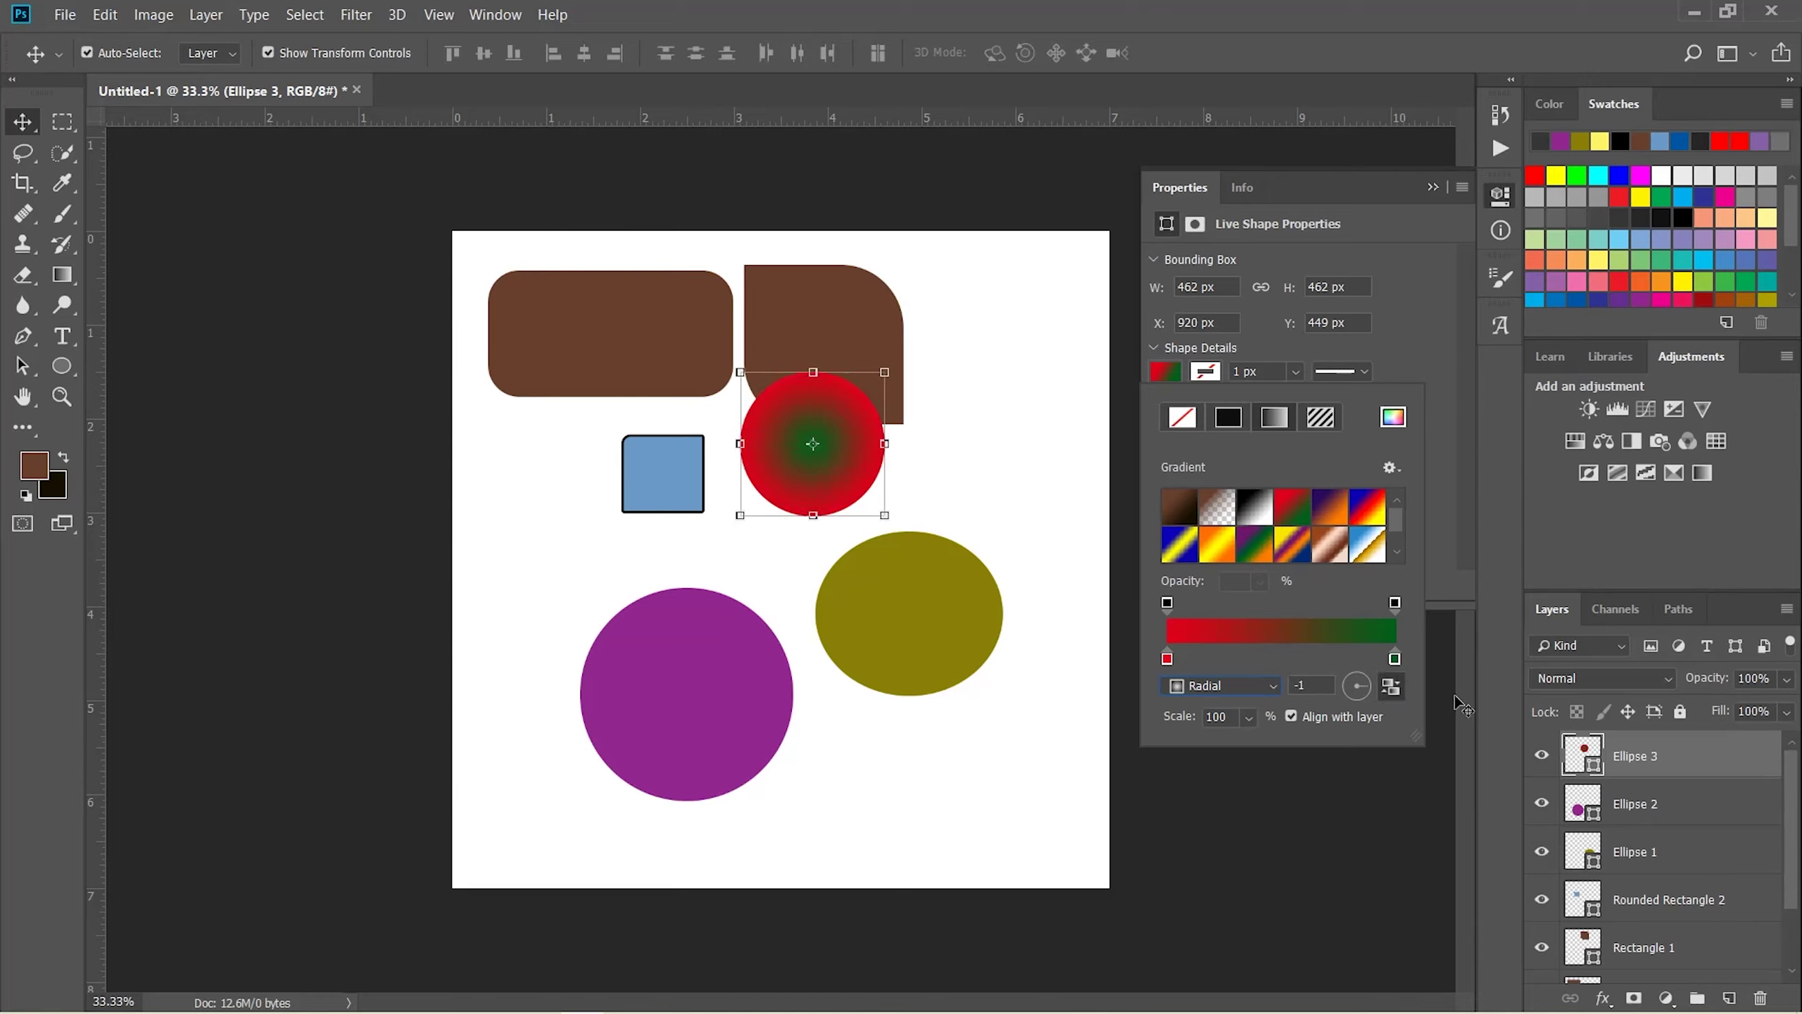
click(1392, 685)
Try the Angle style, then settle on a reversed Reflected gradient with a green centre
click(1240, 686)
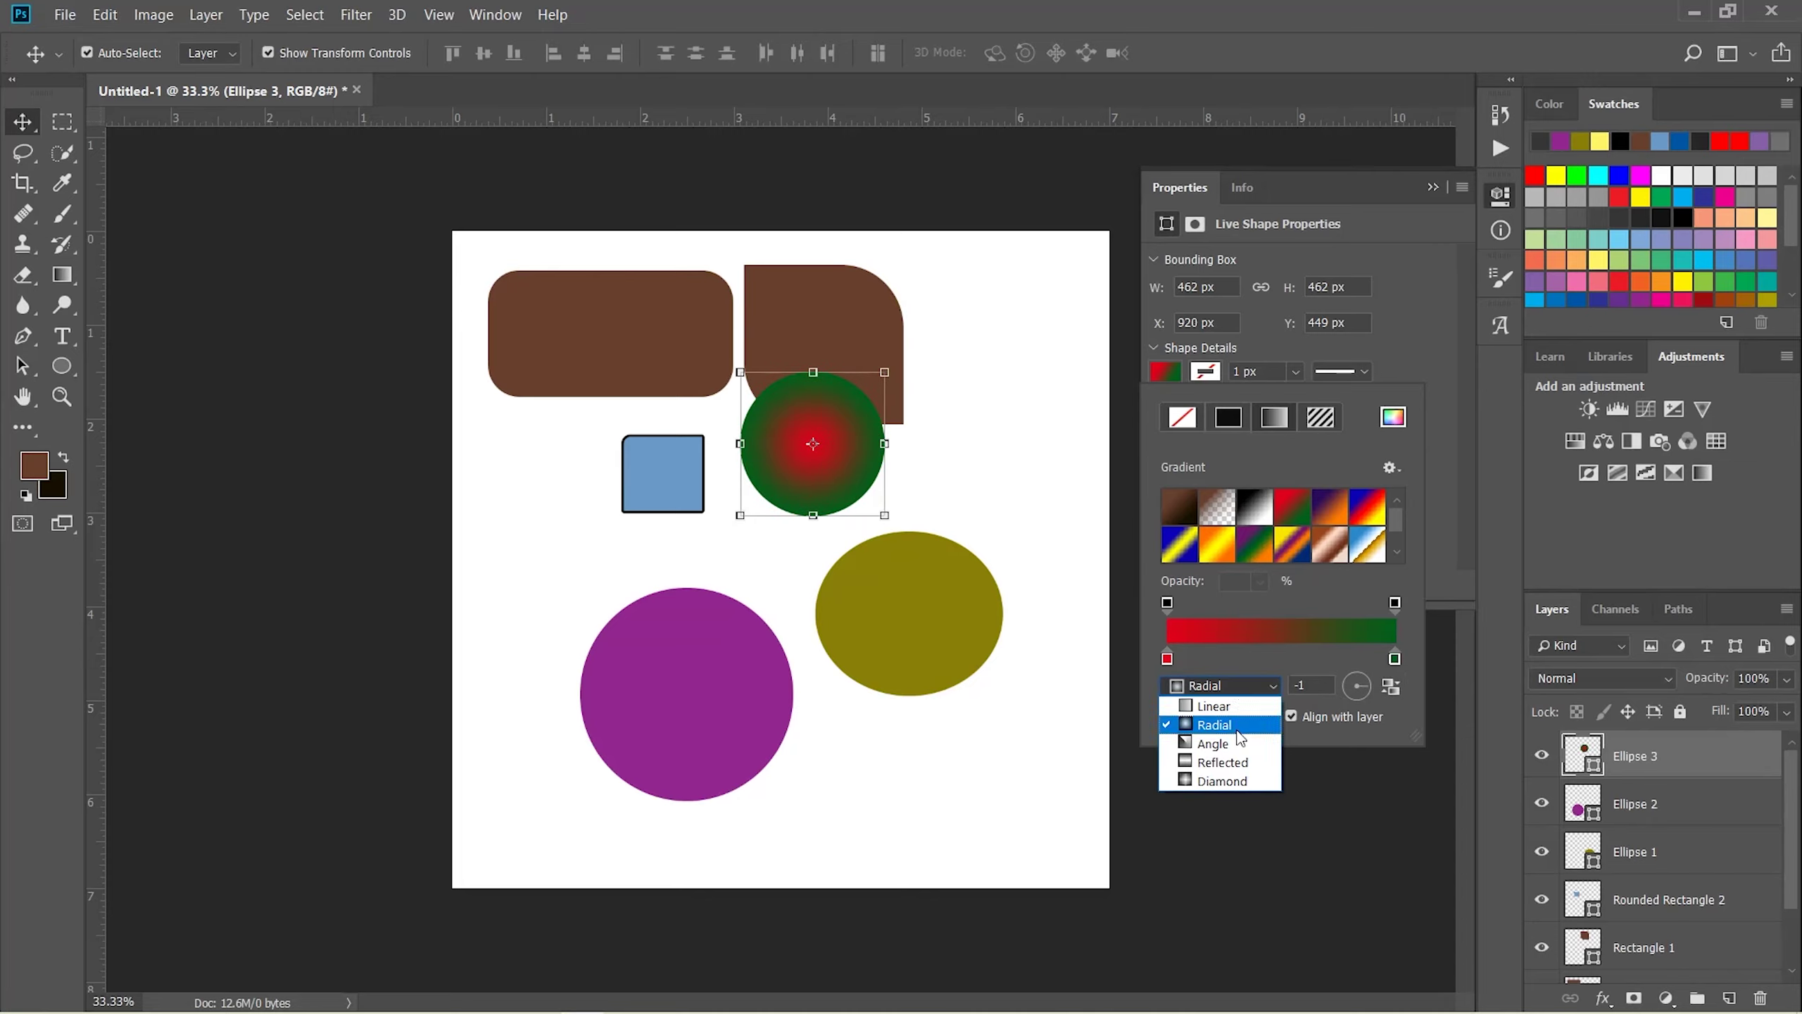
click(1221, 743)
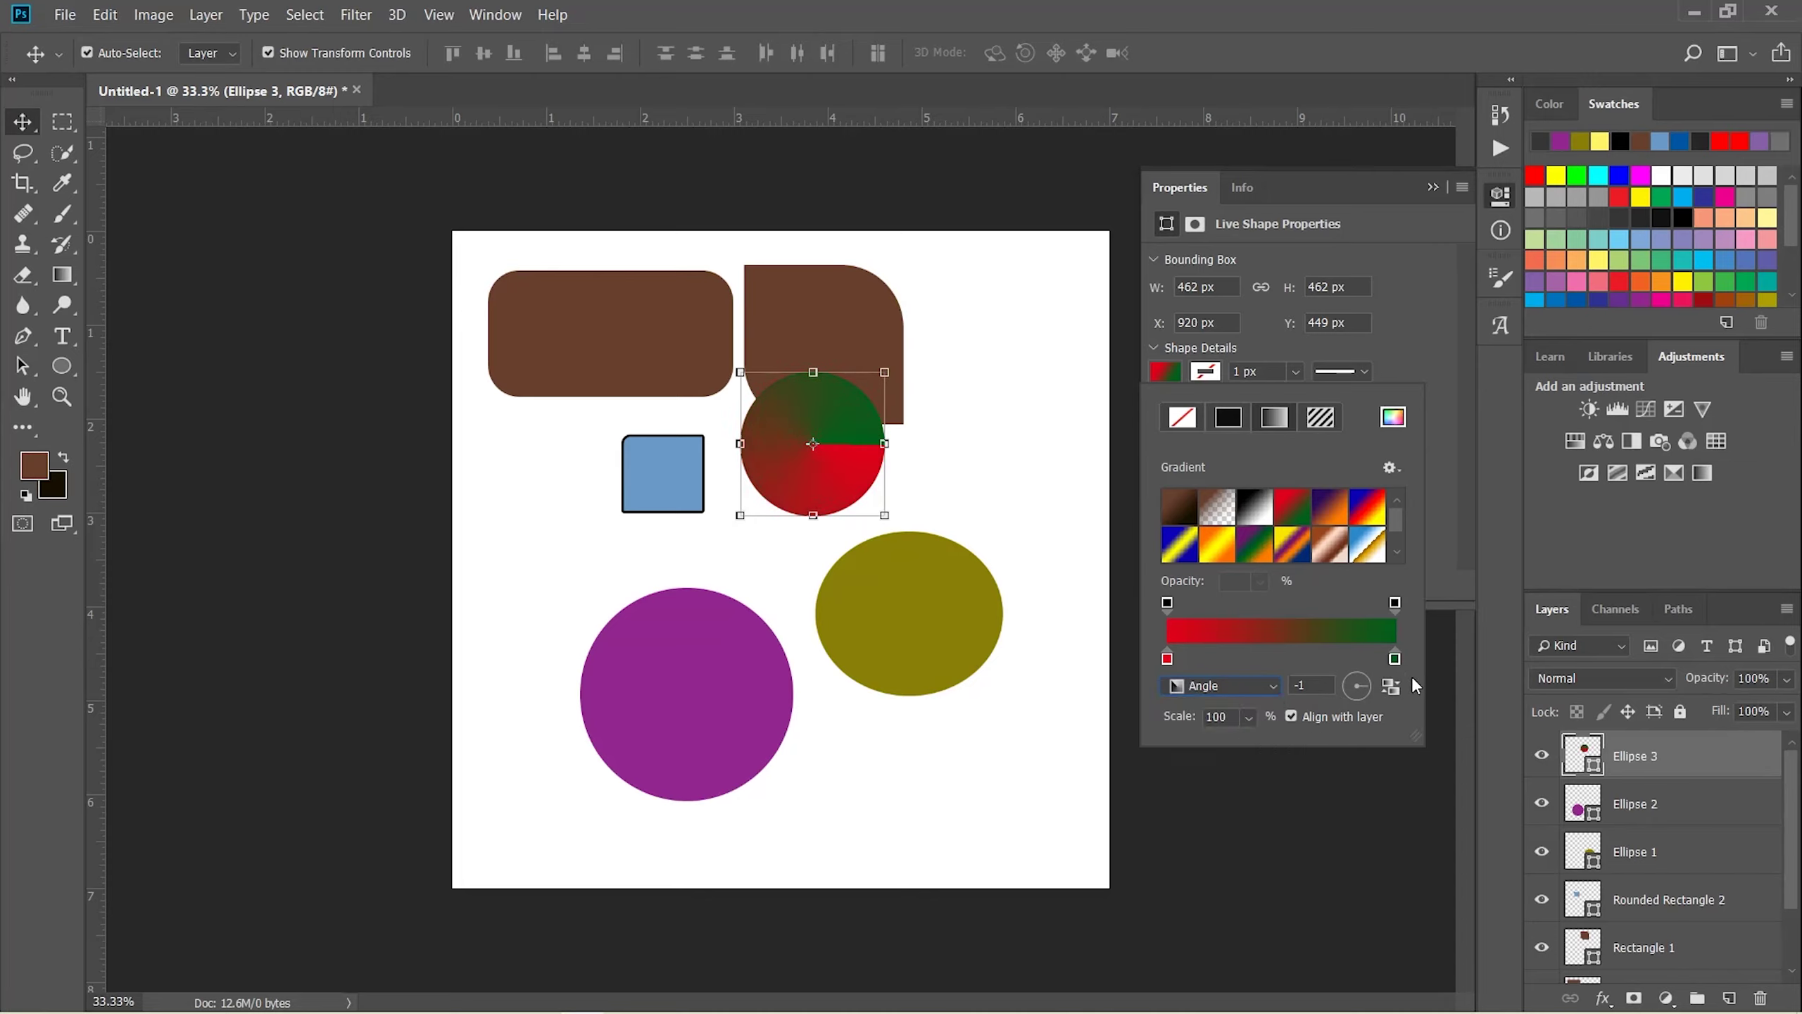
click(1391, 687)
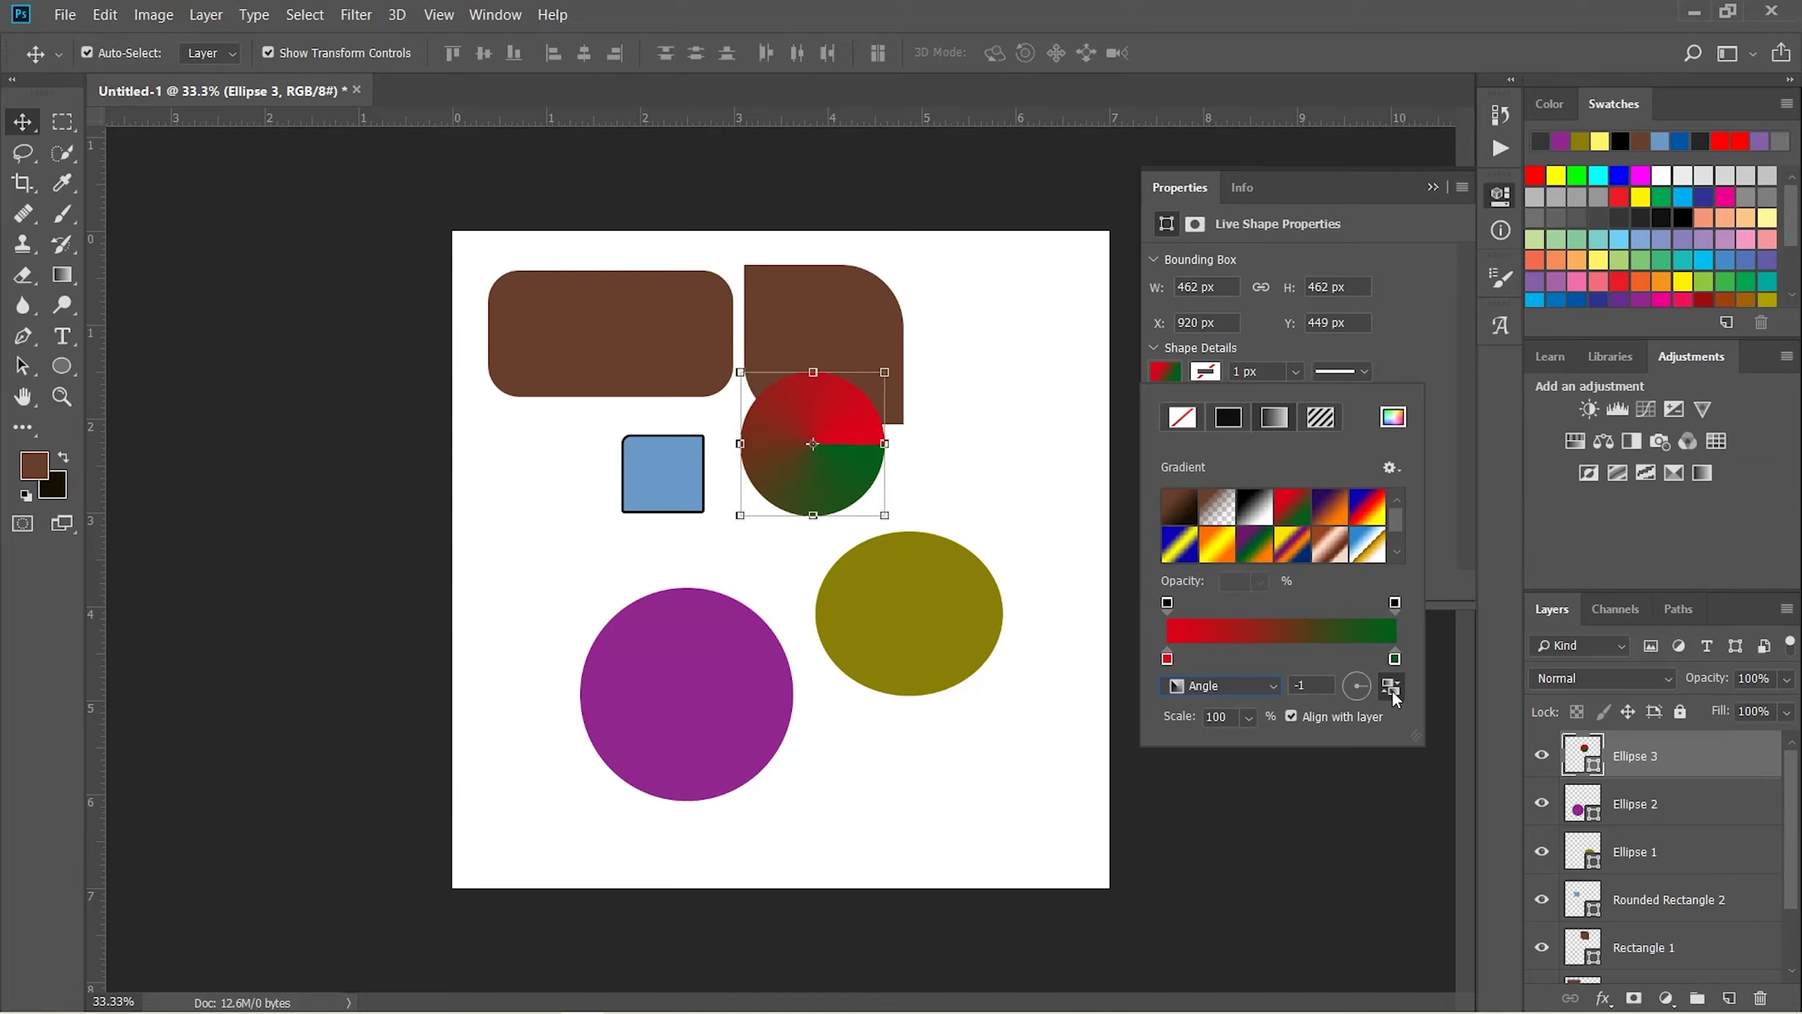
click(1391, 687)
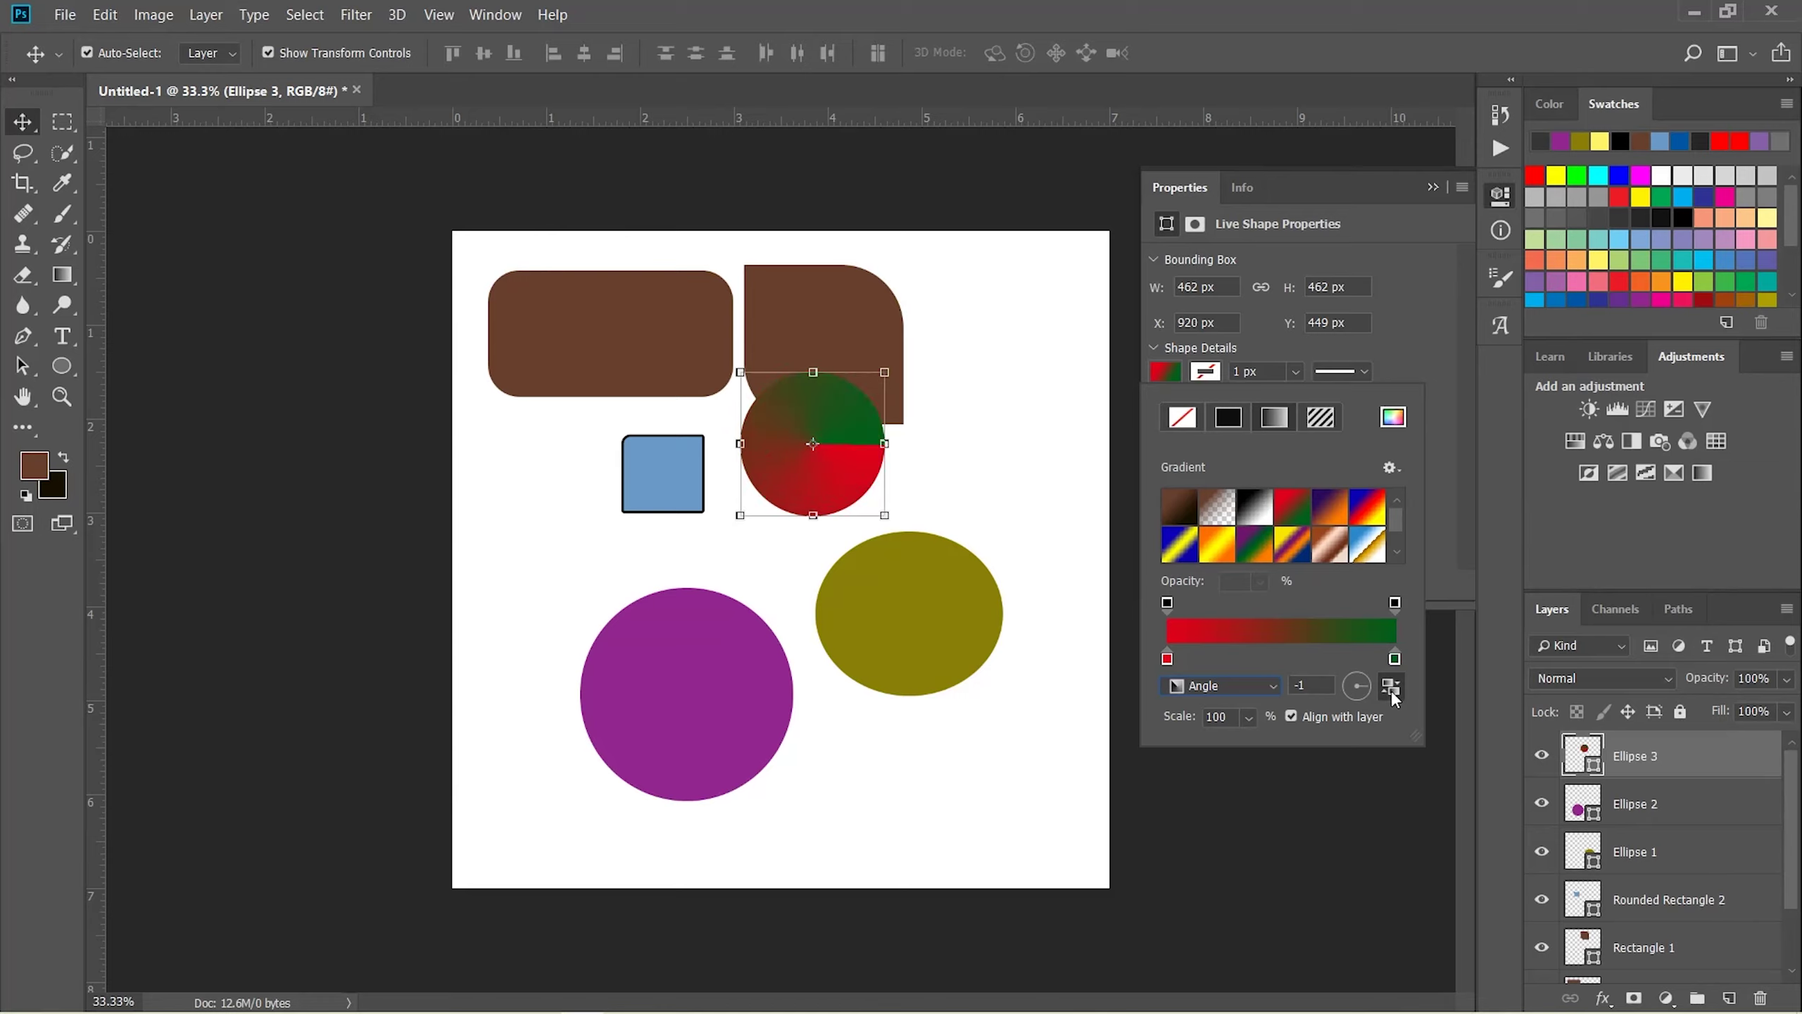
click(1391, 687)
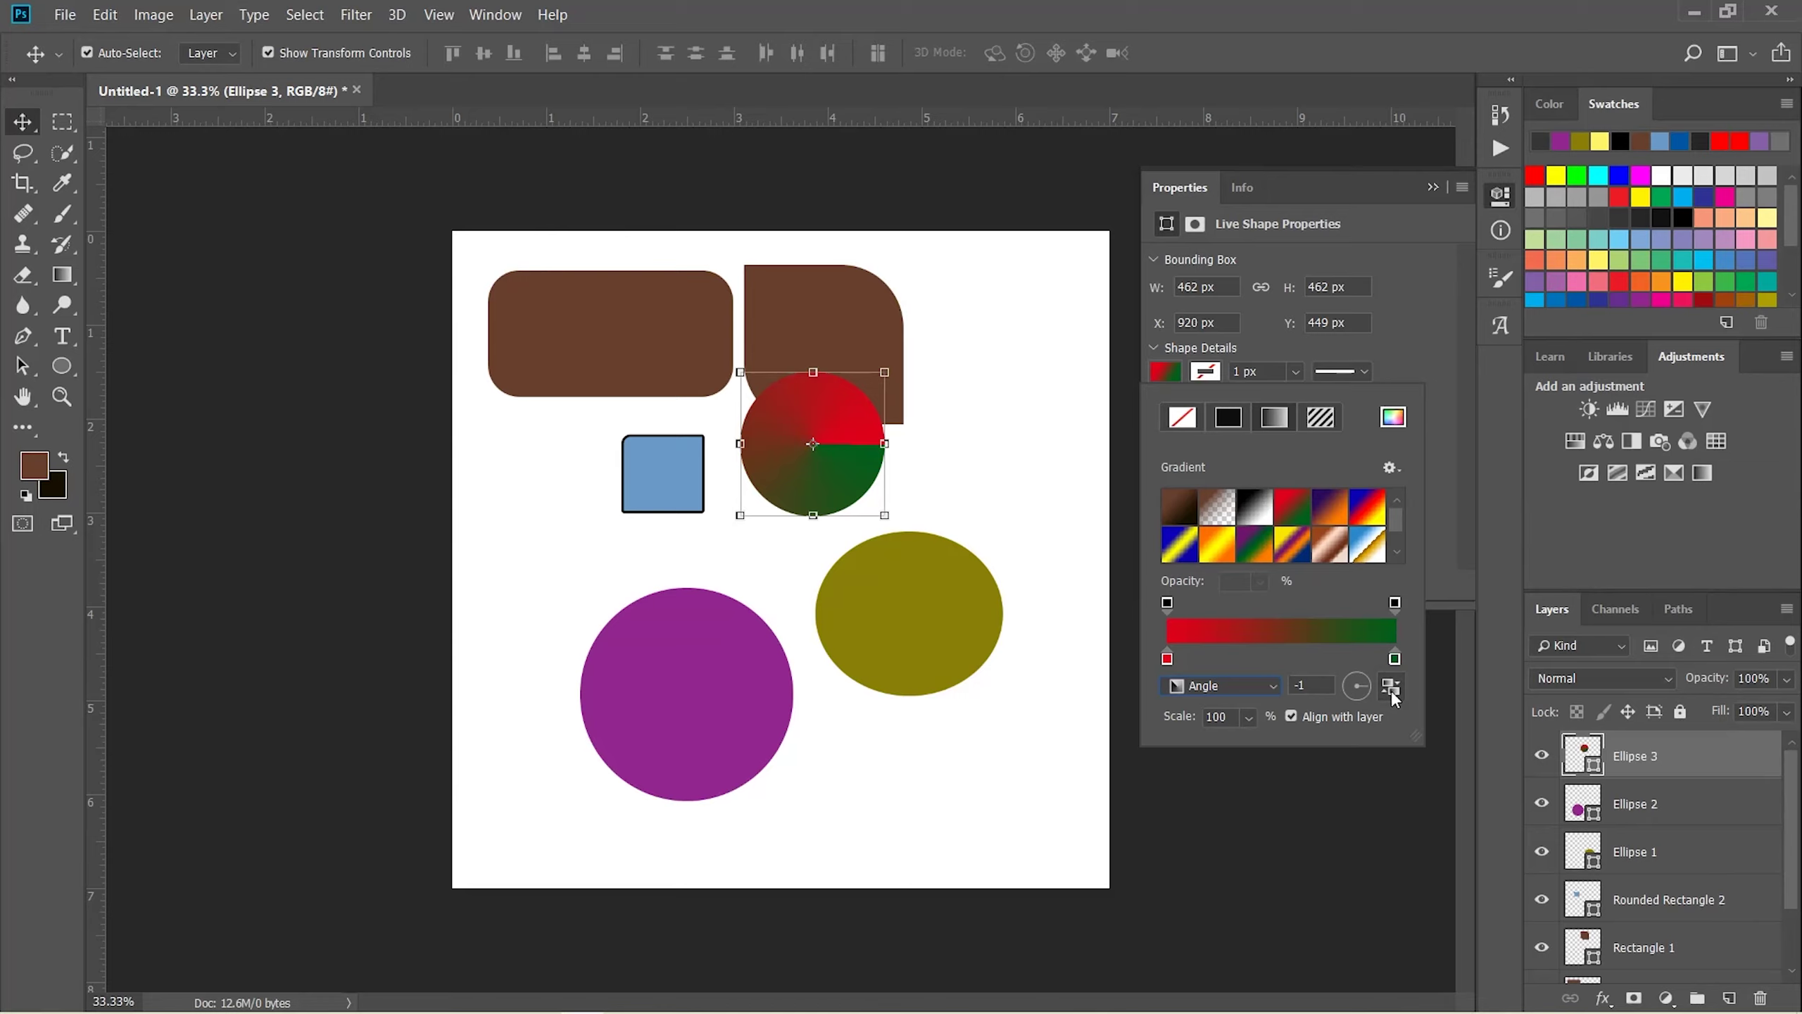
click(1391, 689)
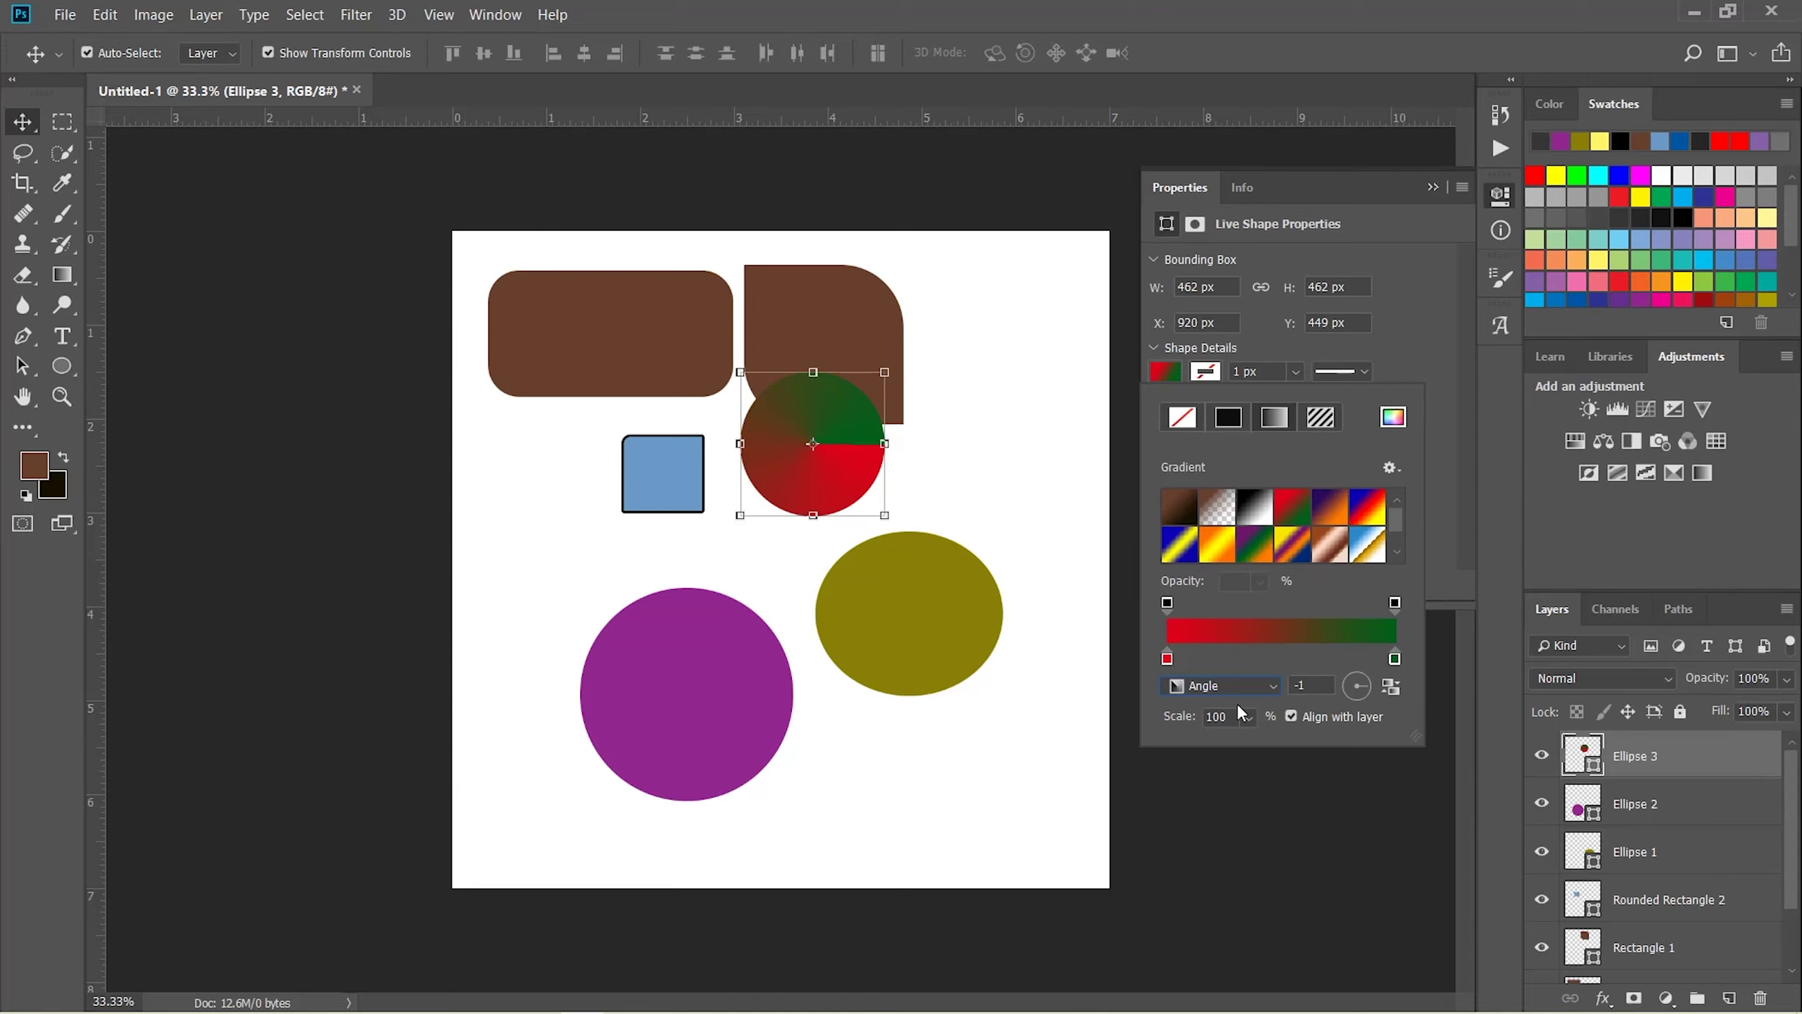
click(1245, 684)
click(1230, 765)
click(1401, 699)
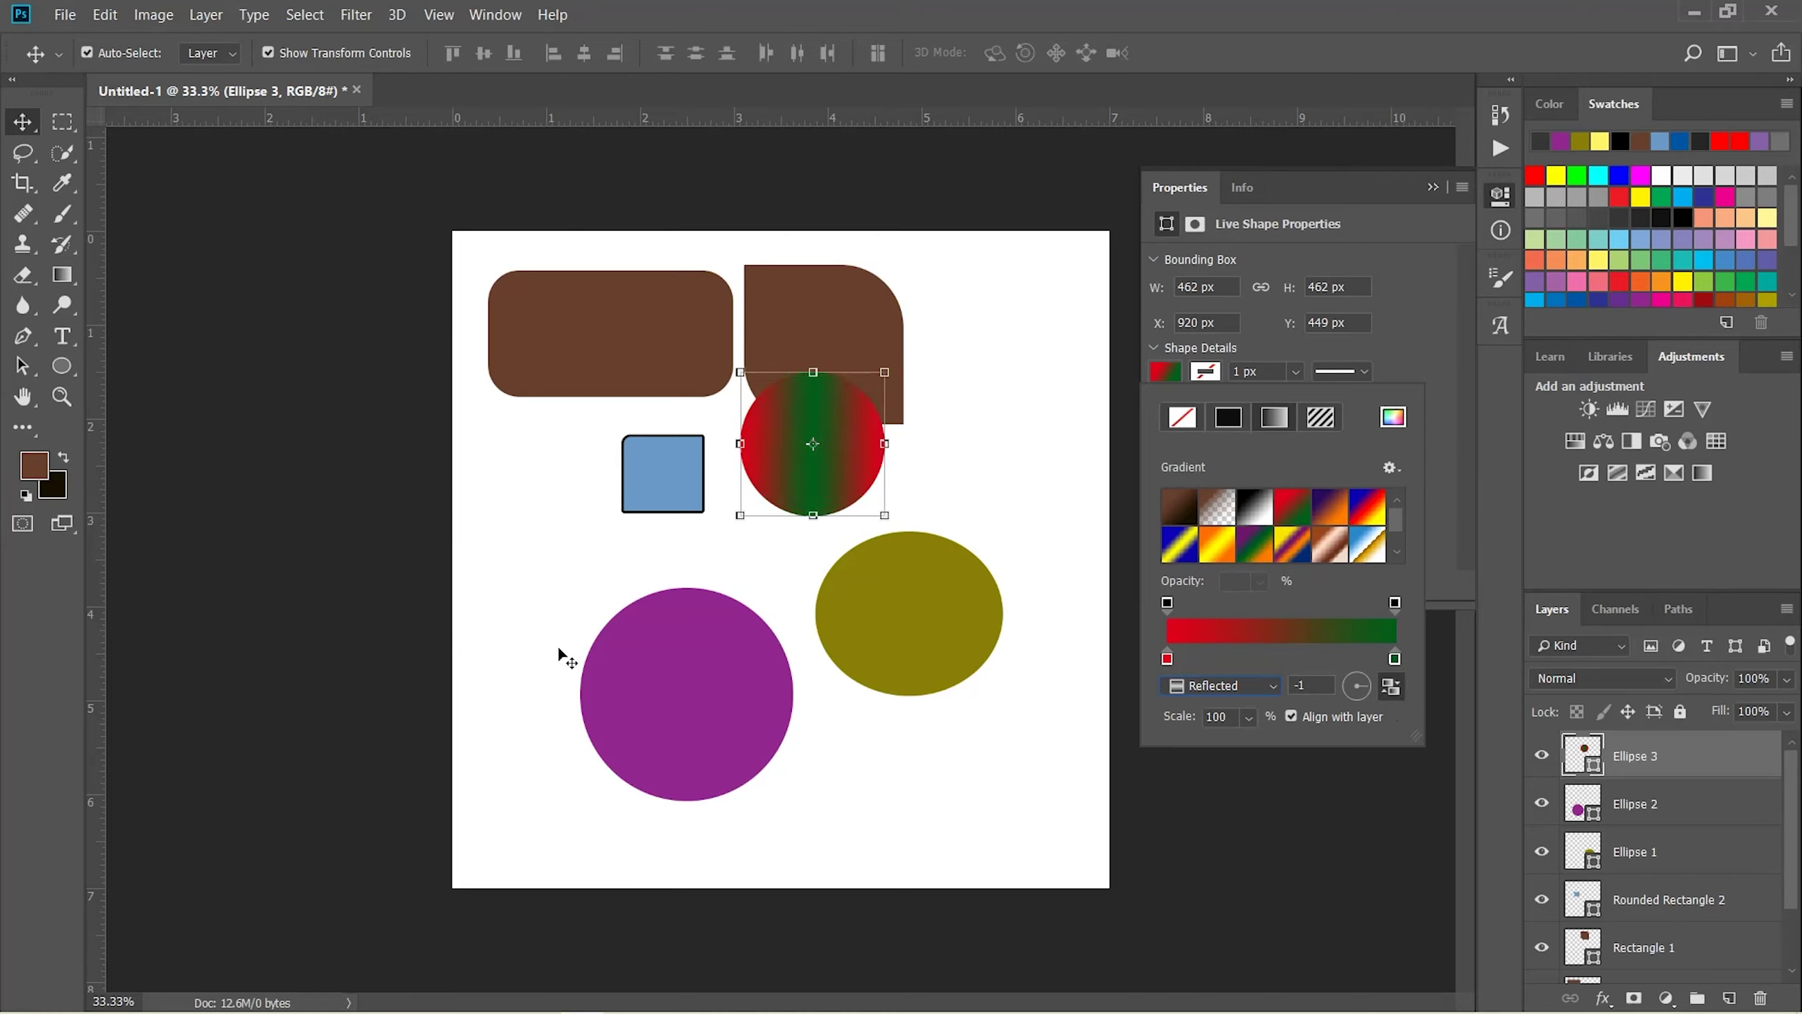
click(1508, 200)
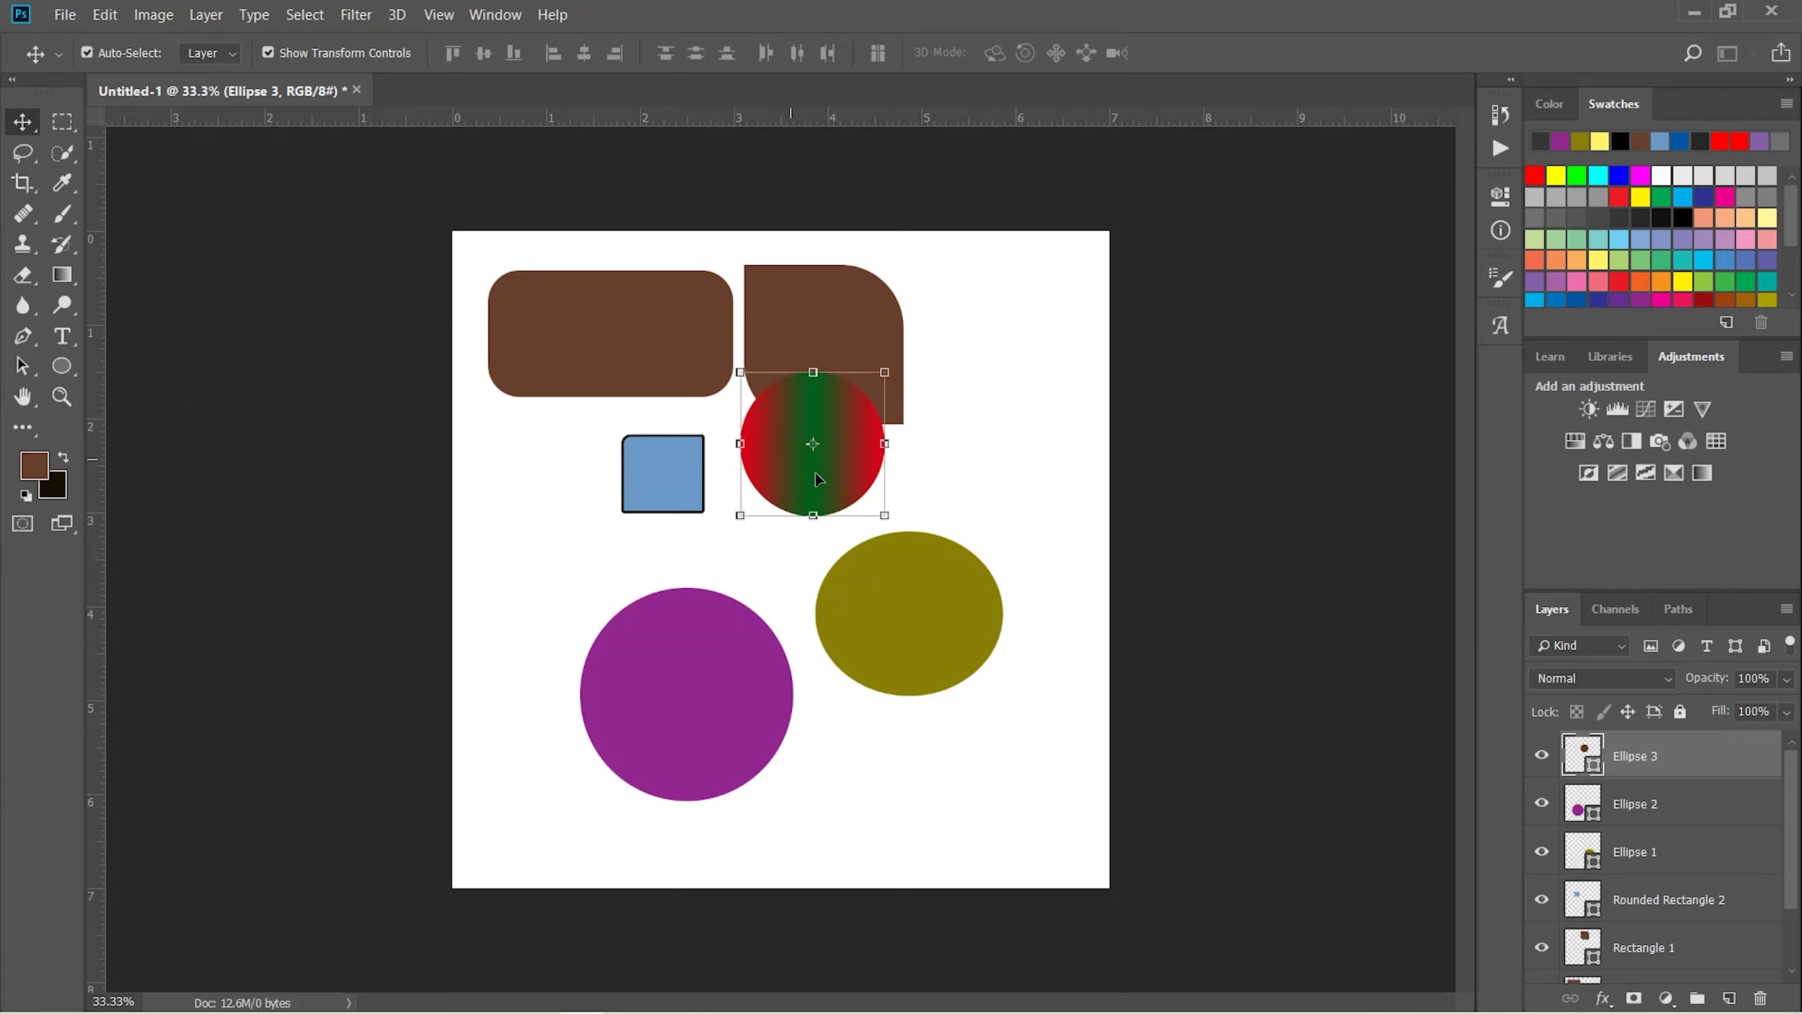
Move the gradient circle, then delete the Ellipse 3, Ellipse 2 and olive ellipse layers
drag(785, 481, 605, 339)
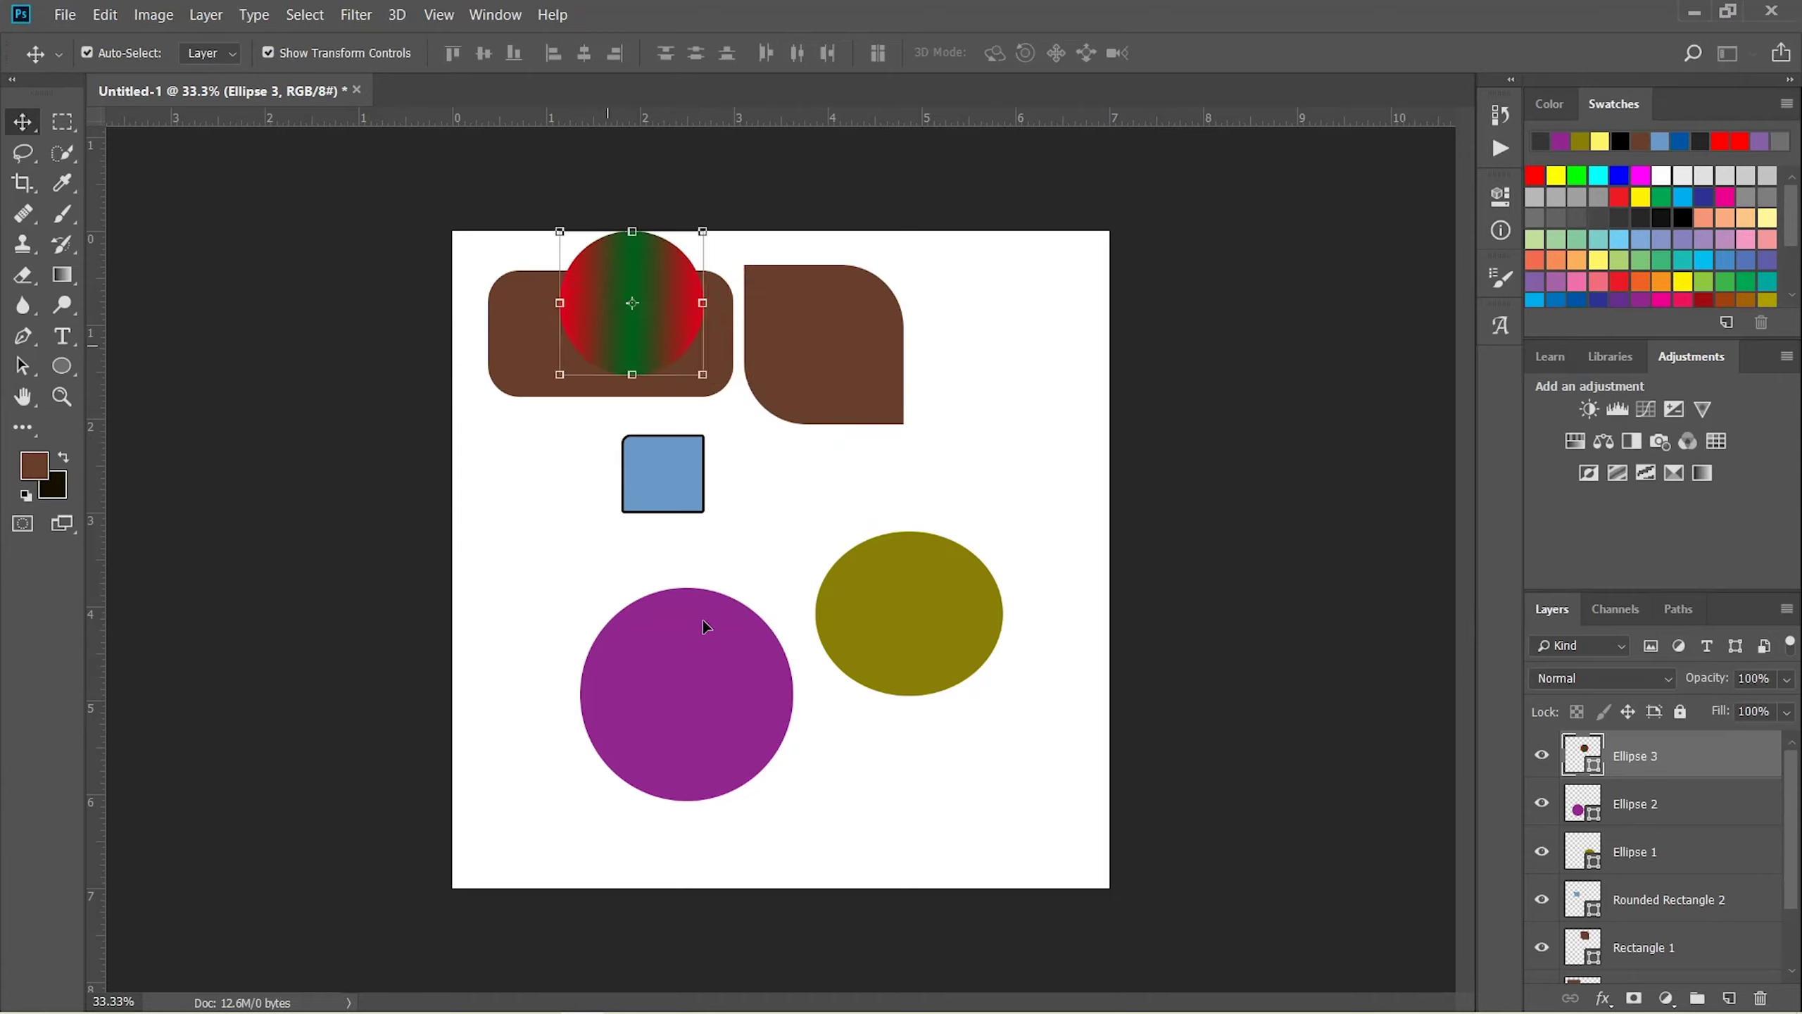
drag(1668, 767, 1759, 991)
drag(1700, 763, 1759, 996)
mouse_move(1705, 756)
mouse_down()
mouse_move(1740, 978)
mouse_move(1763, 996)
mouse_up()
Delete the remaining rounded rectangle layer and switch to the Polygon Tool
drag(1666, 764, 1769, 993)
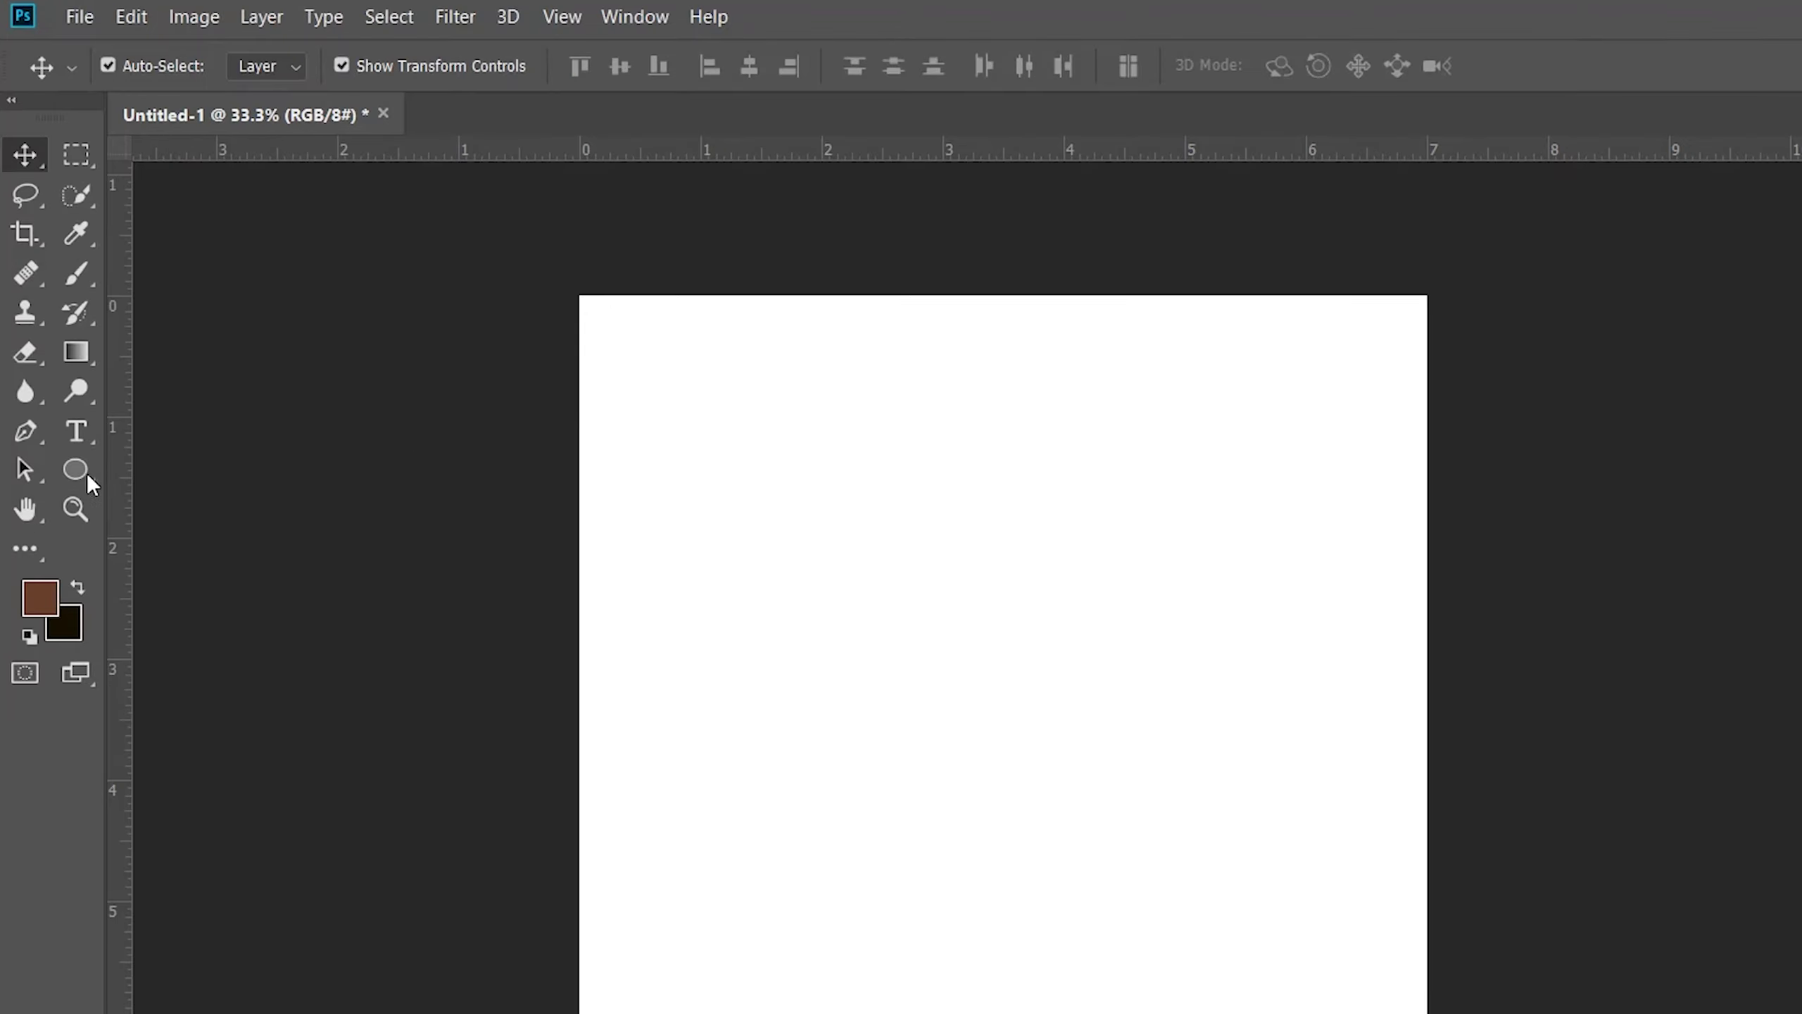
right_click(82, 471)
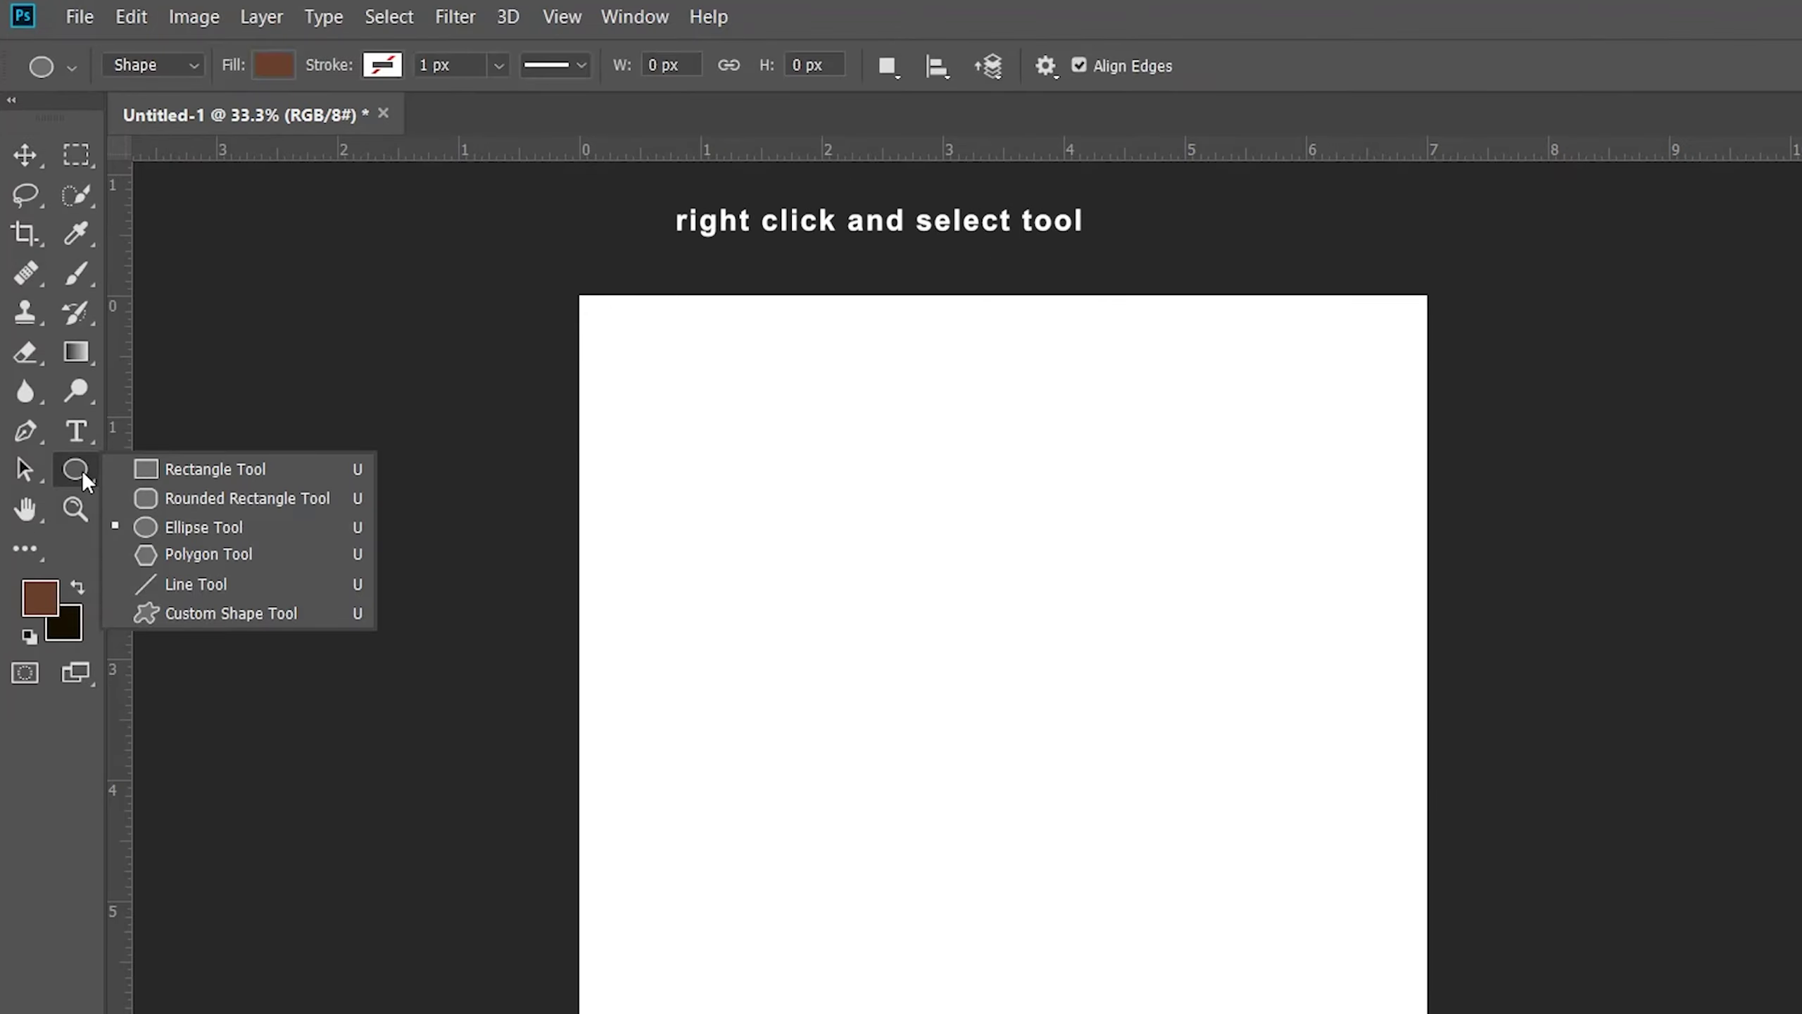
click(211, 555)
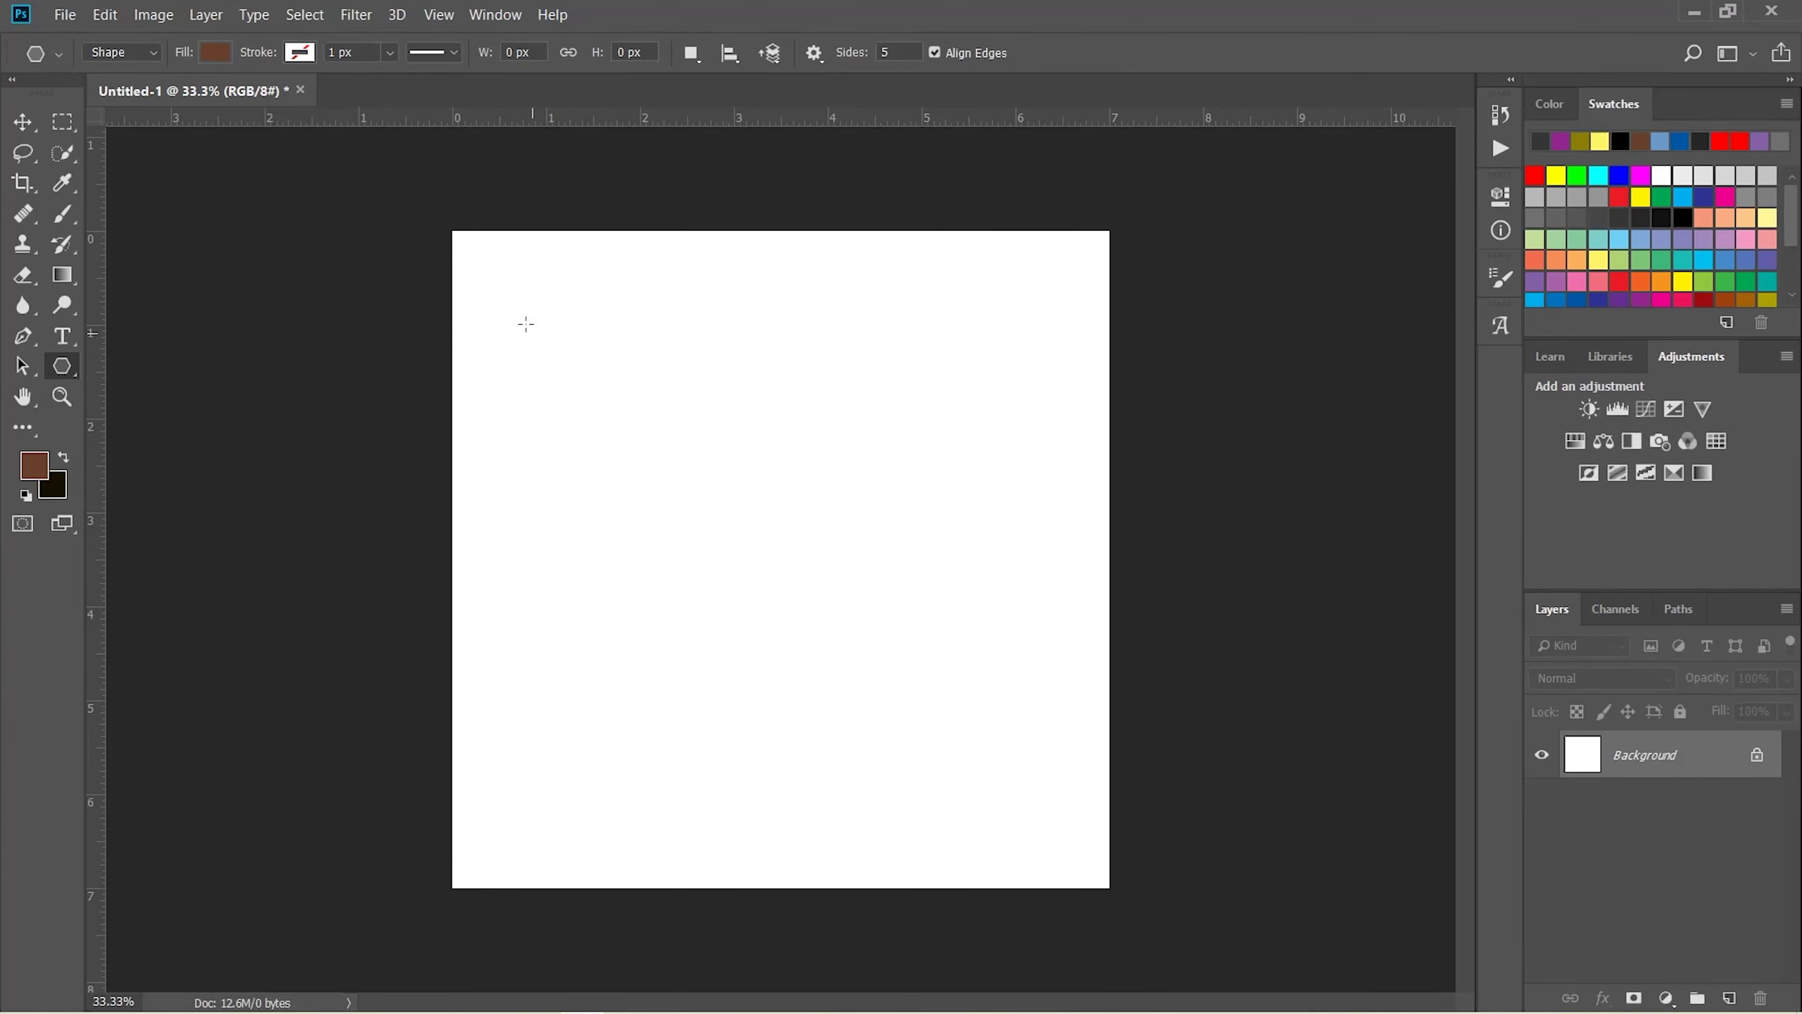
Draw a brown five-sided pentagon, Polygon 1, near the canvas top-left
mouse_move(512, 312)
mouse_down()
mouse_move(585, 363)
mouse_move(577, 275)
mouse_up()
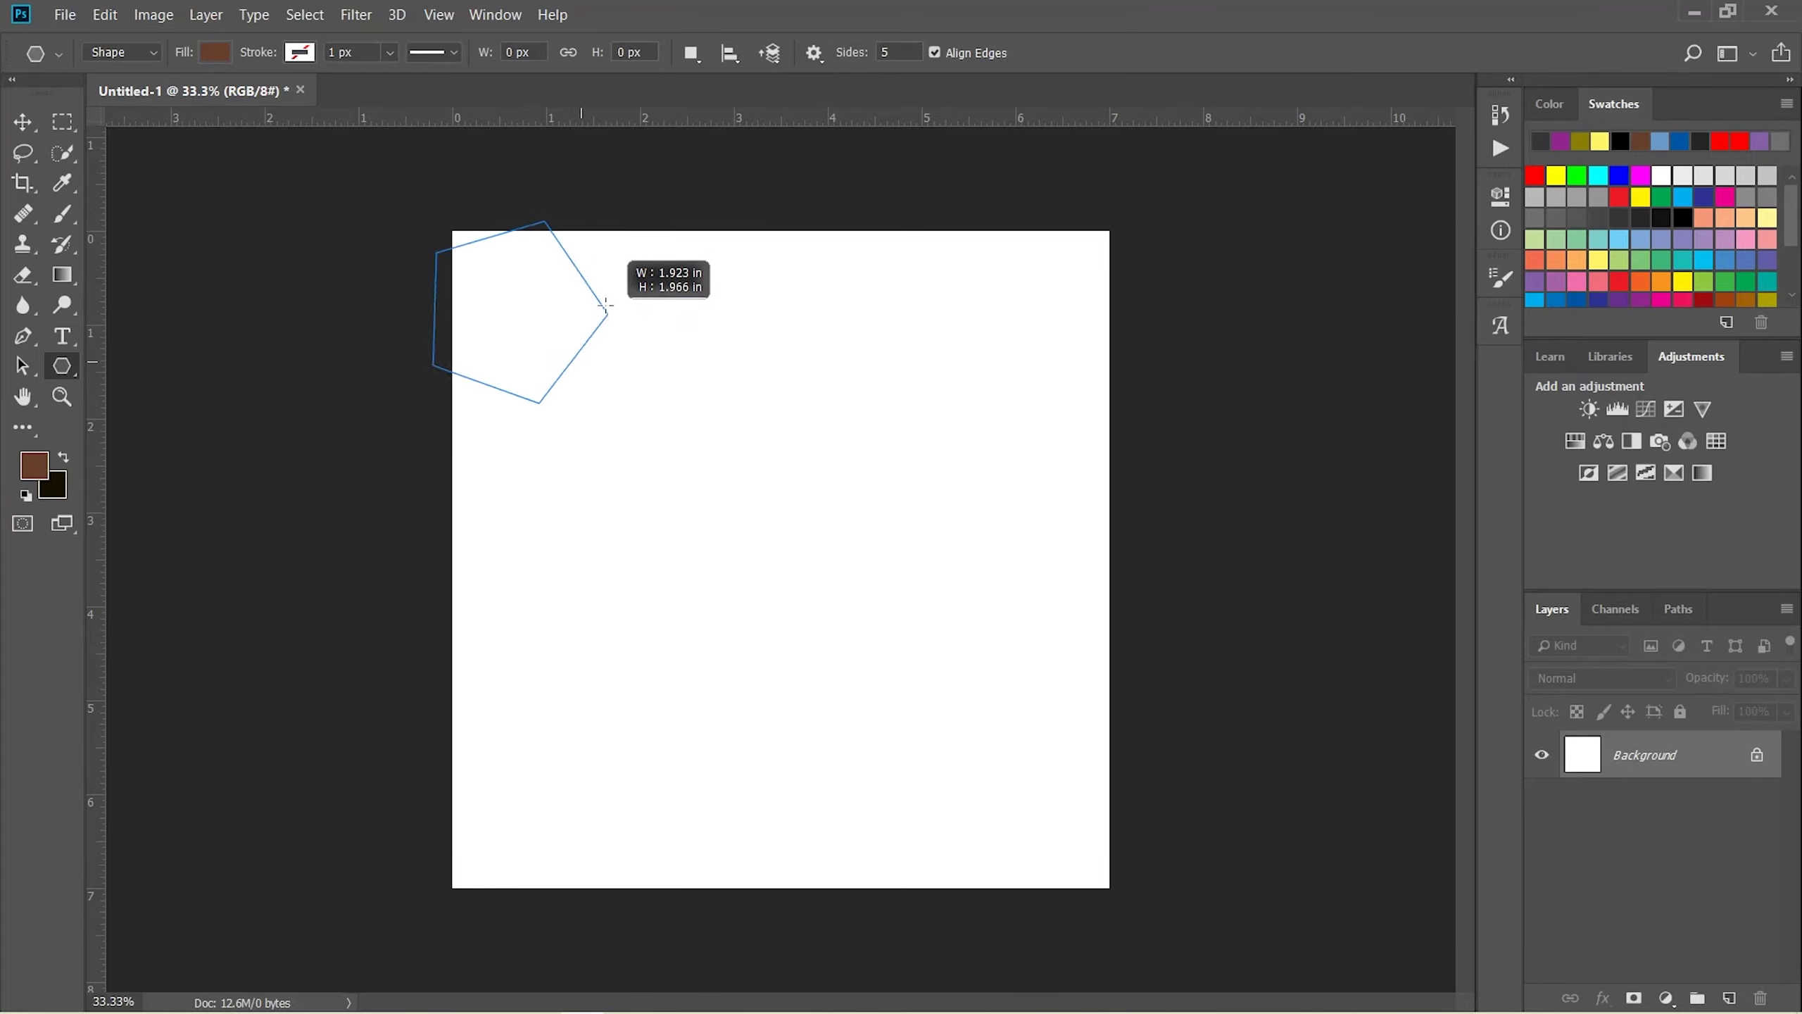
drag(577, 275, 575, 307)
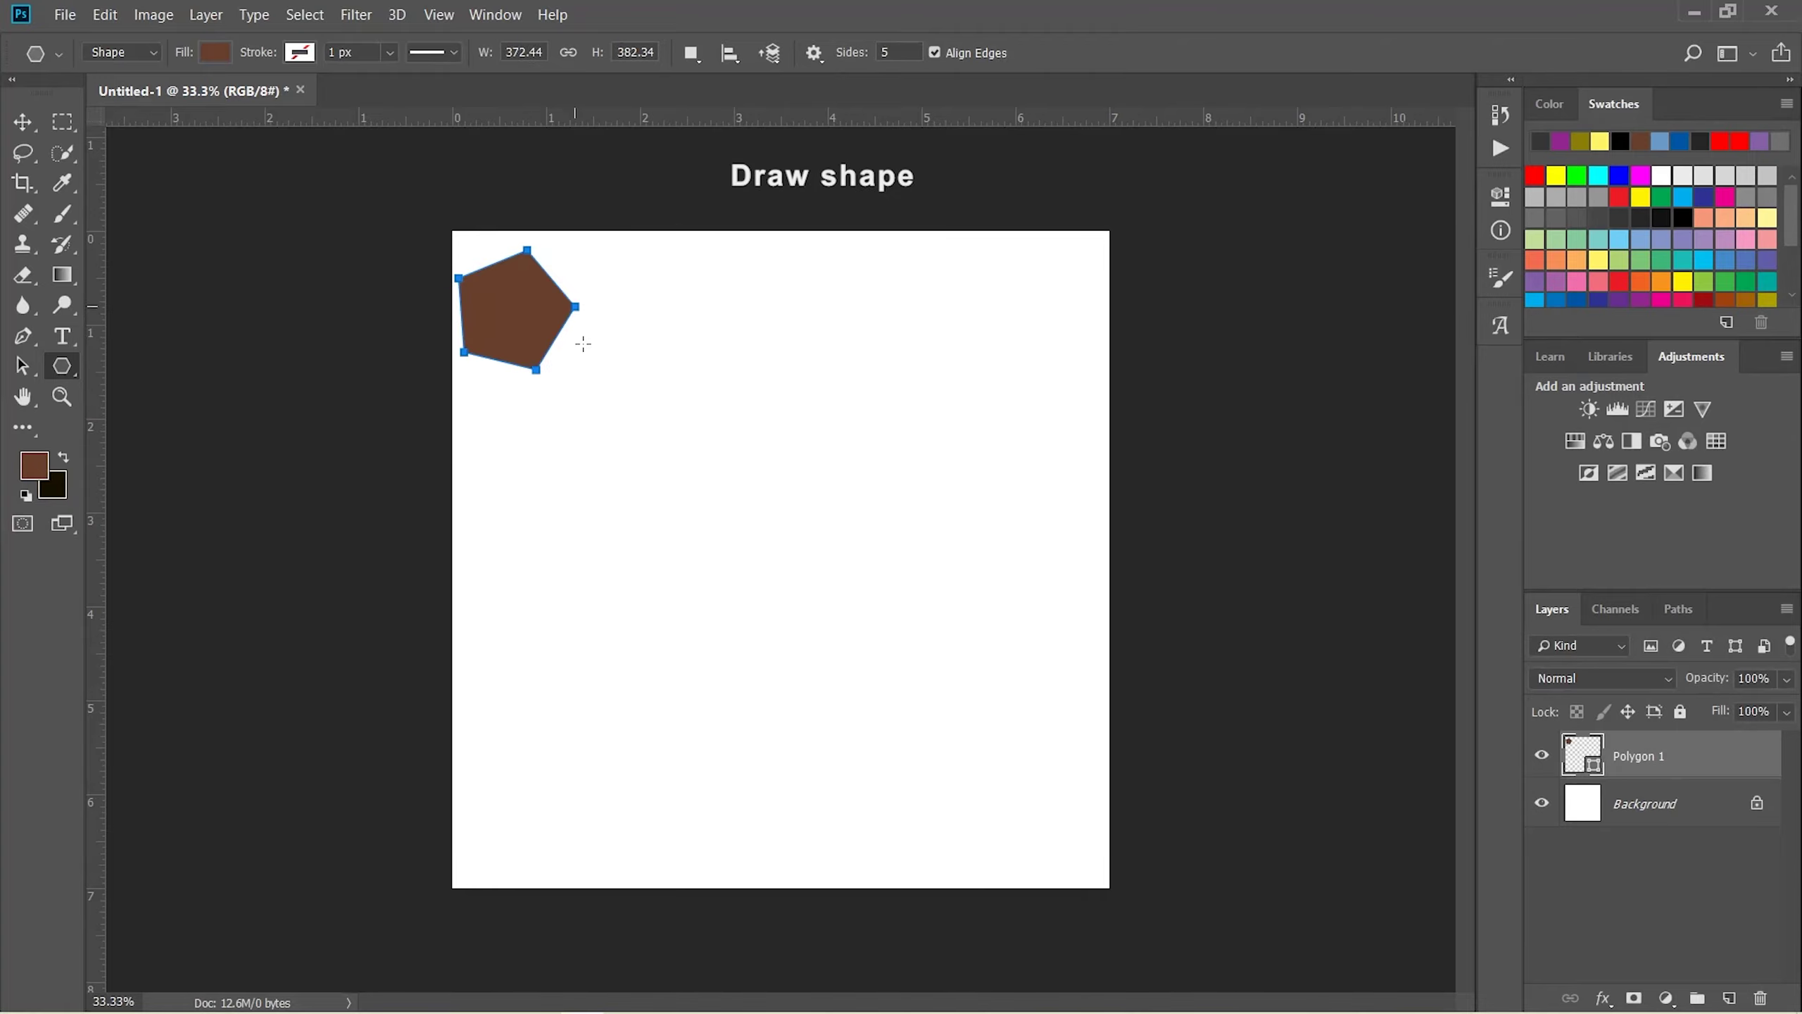
click(1503, 196)
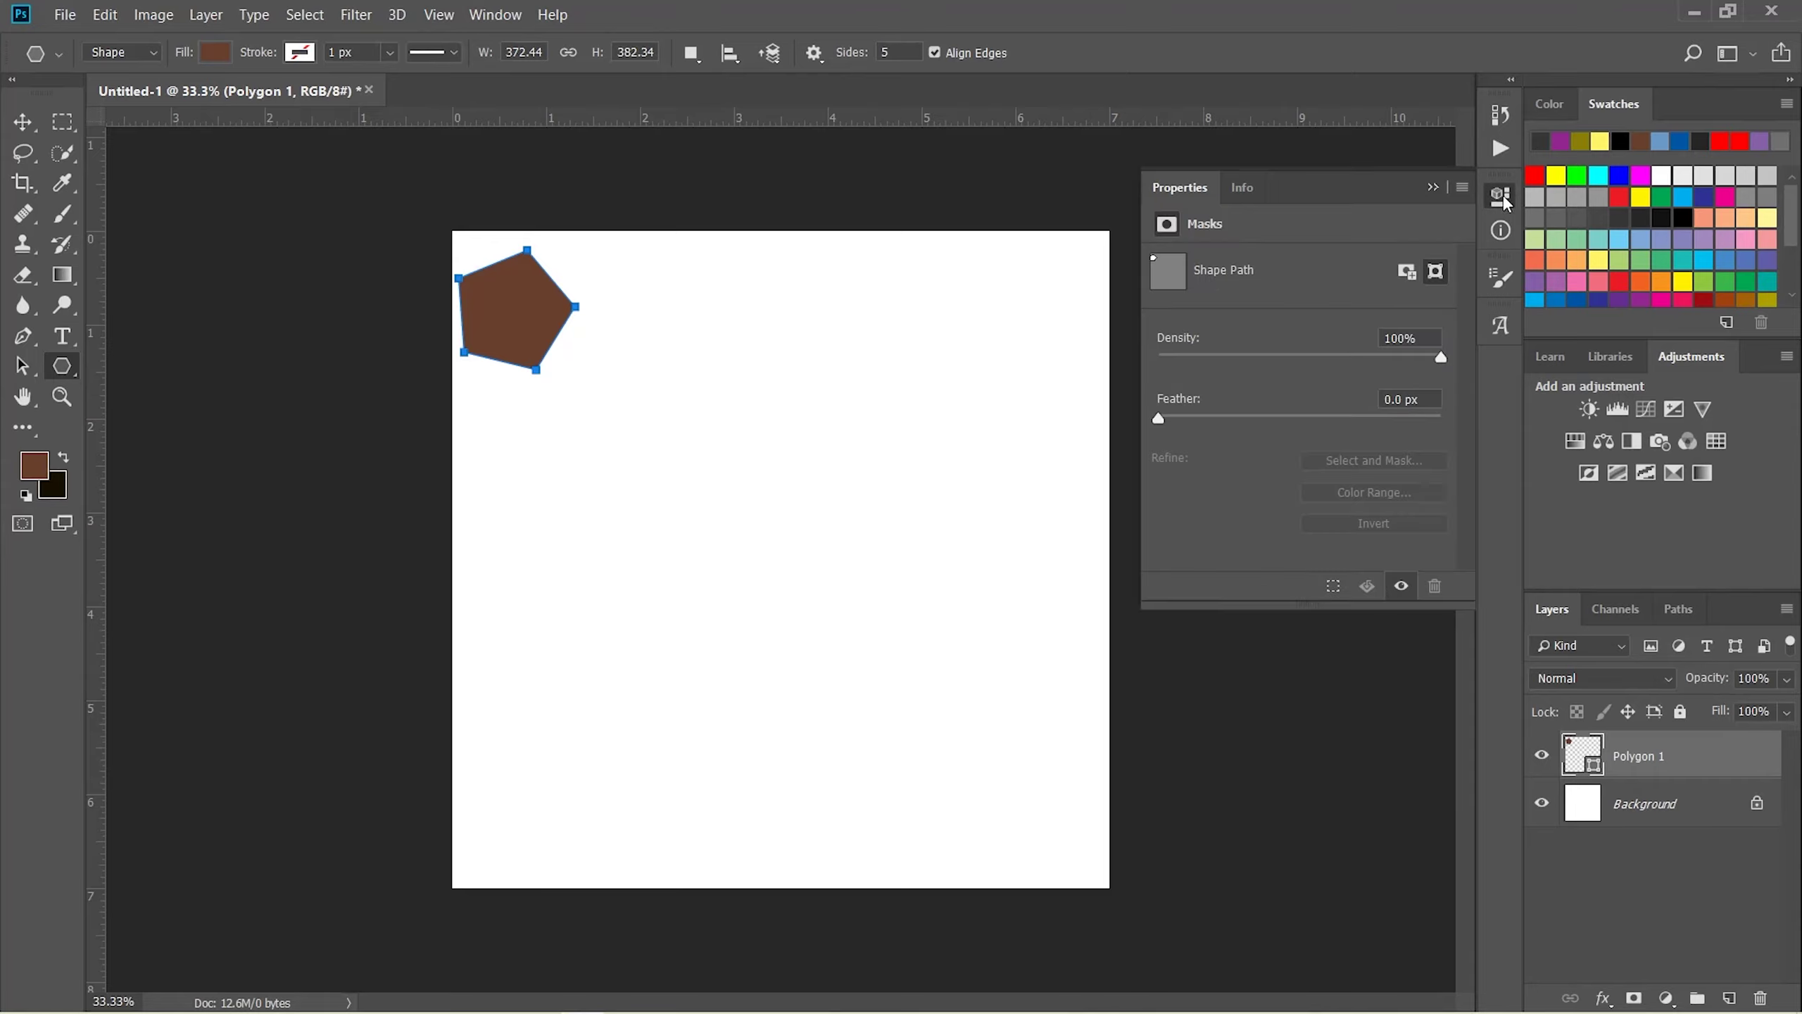
click(1503, 197)
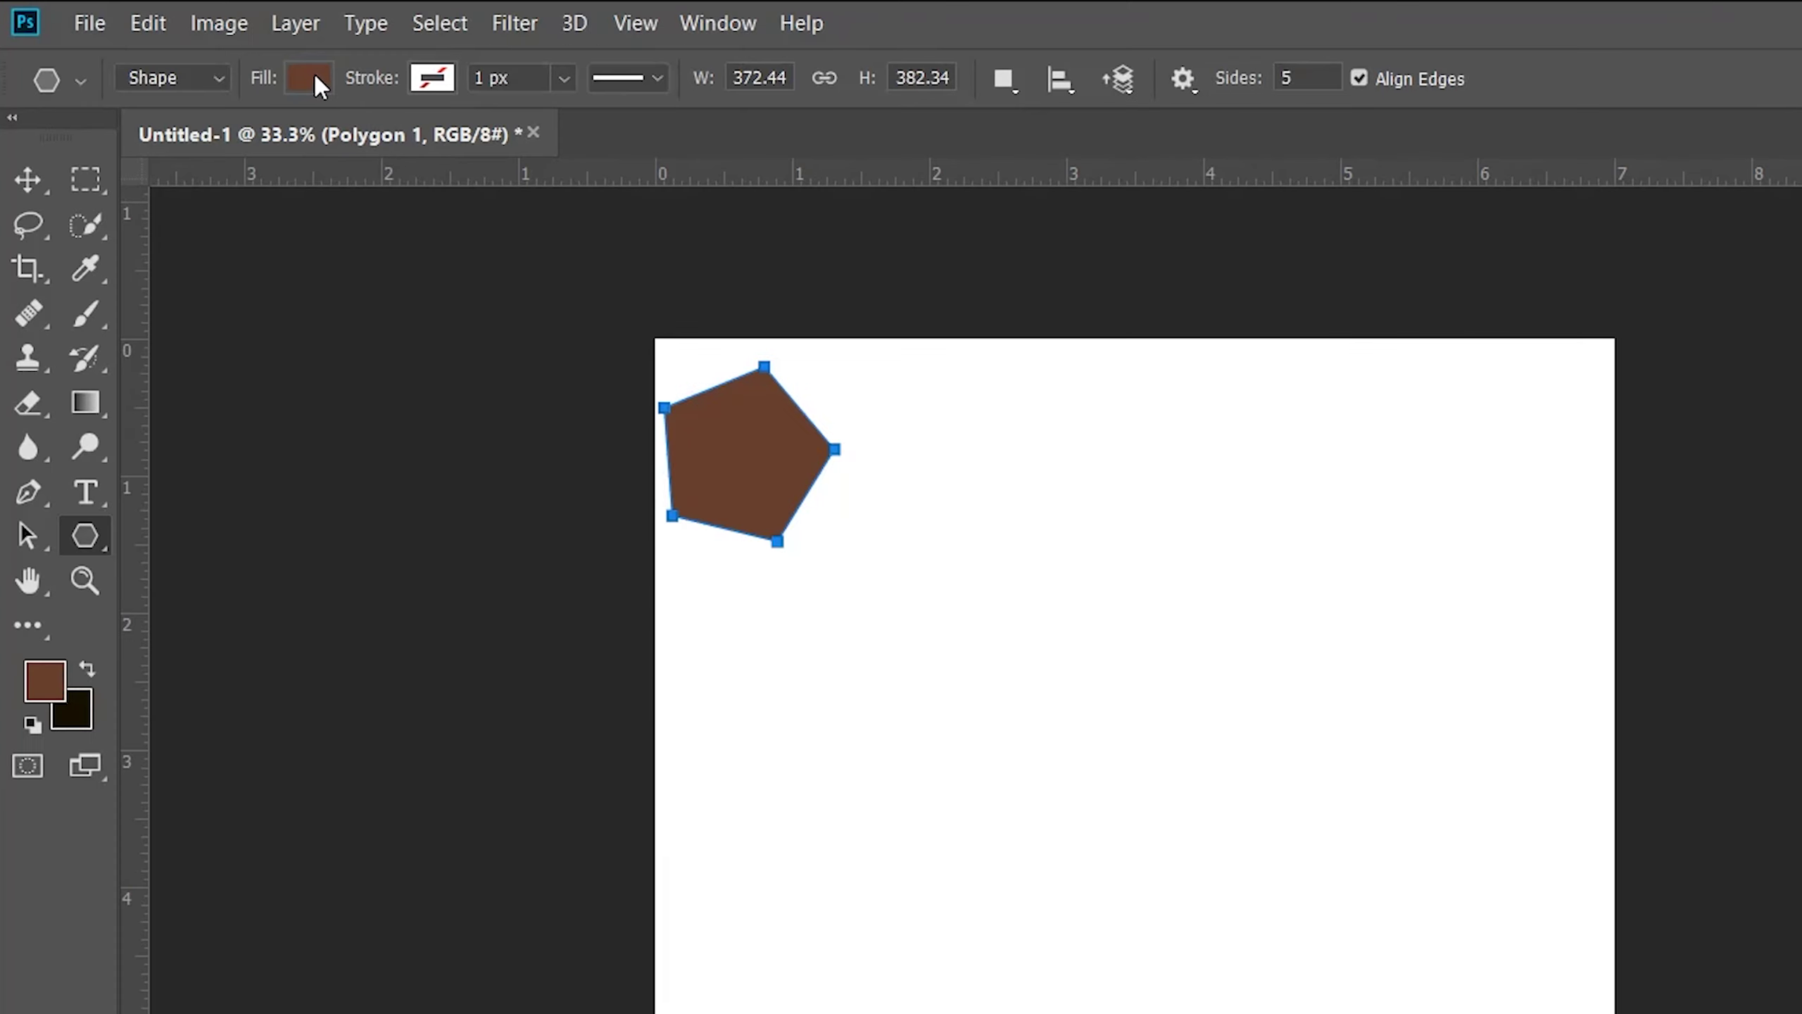
Set the pentagon's fill to orange after trying red and black, with a dark grey stroke
click(309, 78)
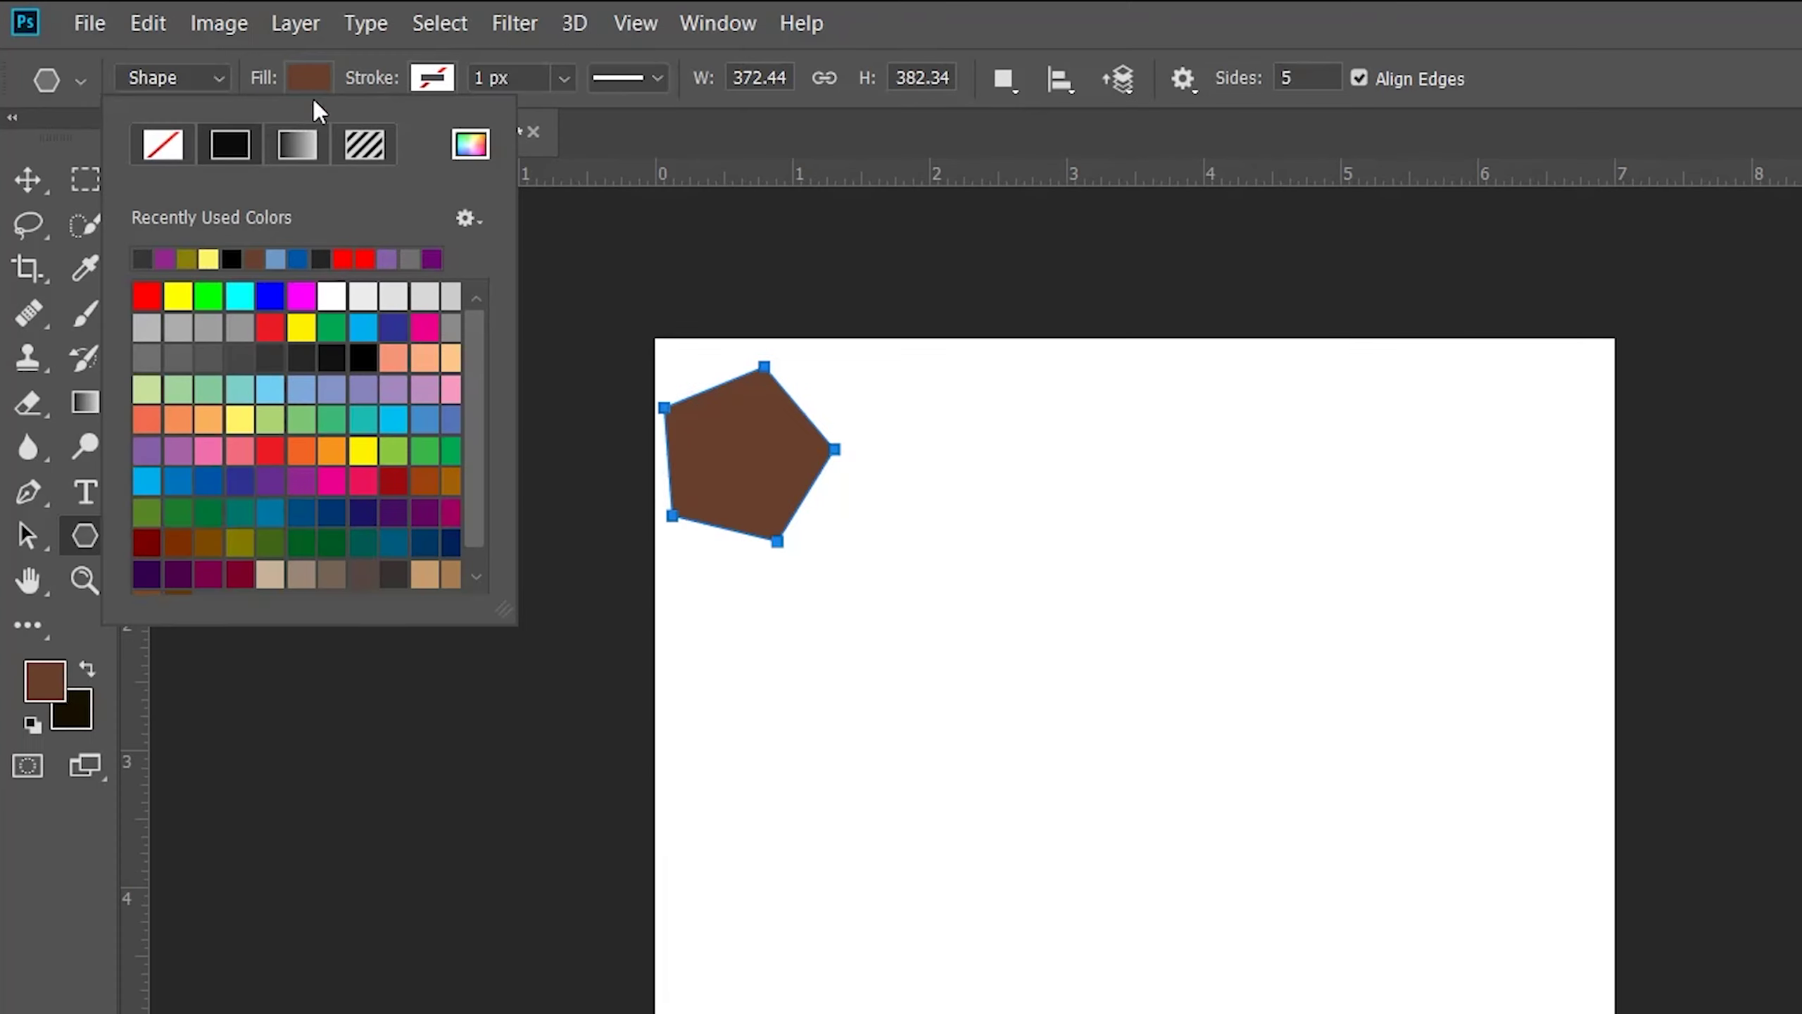
click(268, 326)
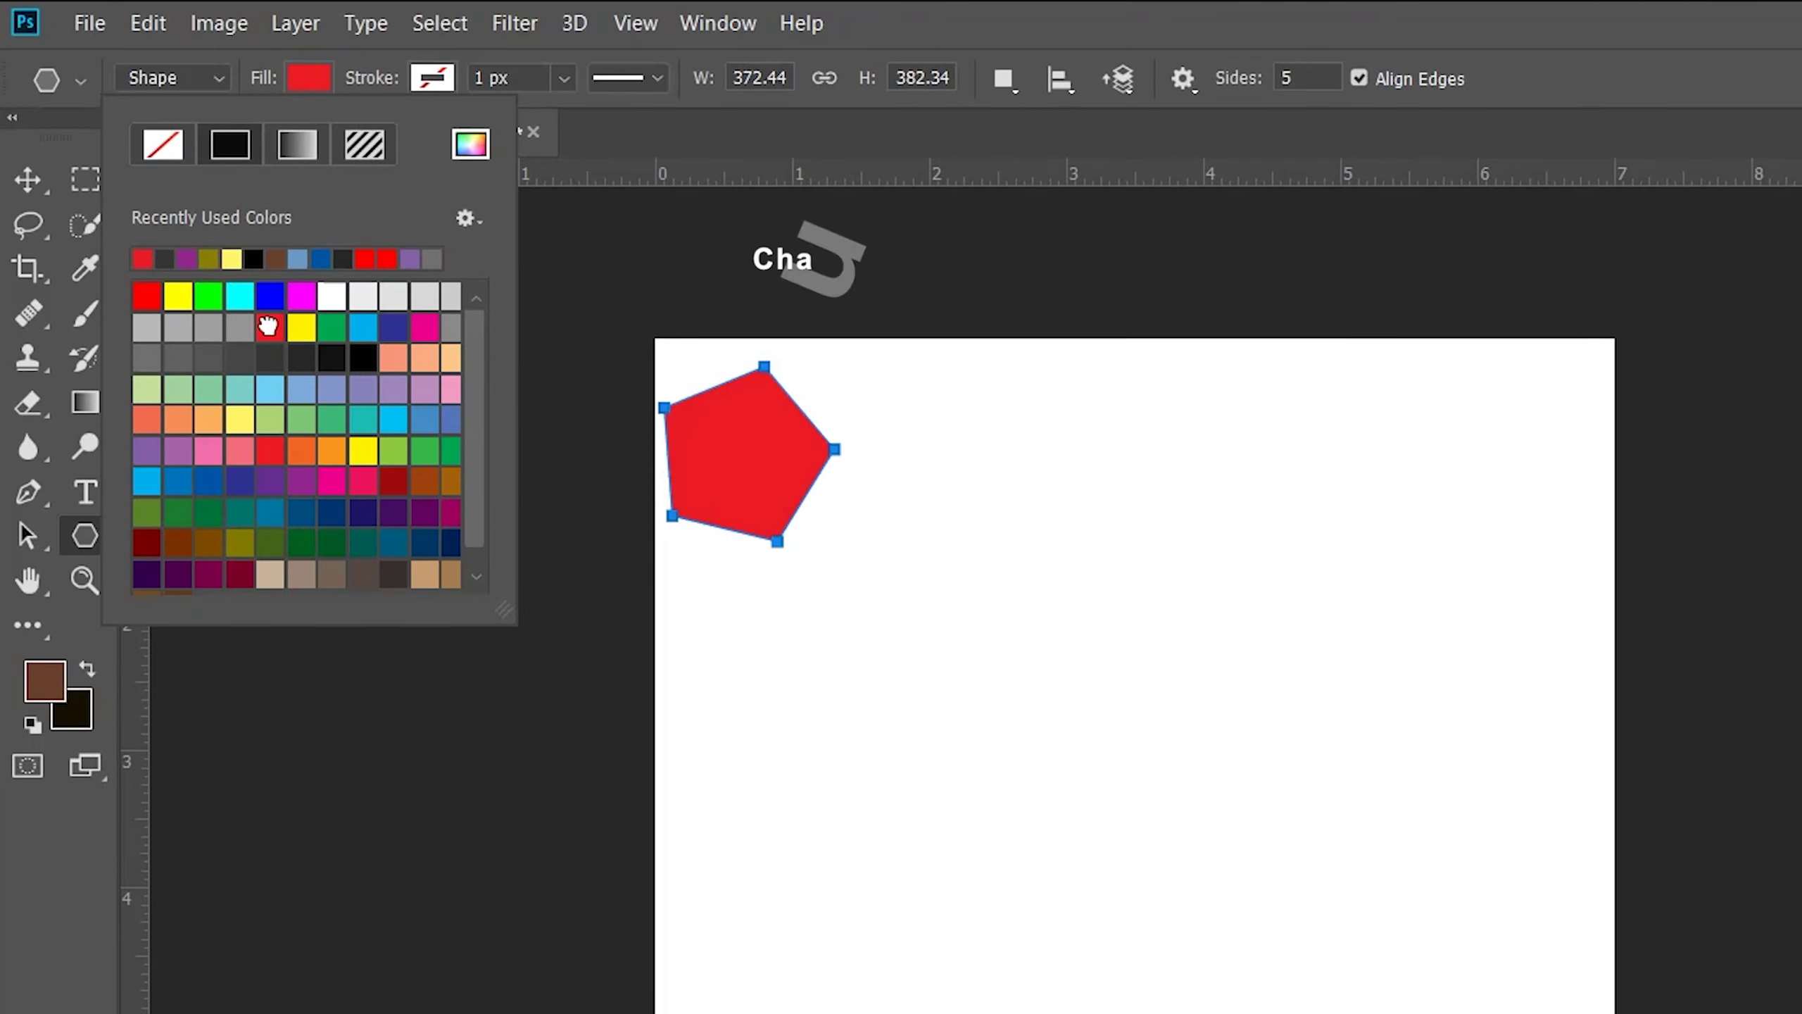
click(362, 355)
click(334, 448)
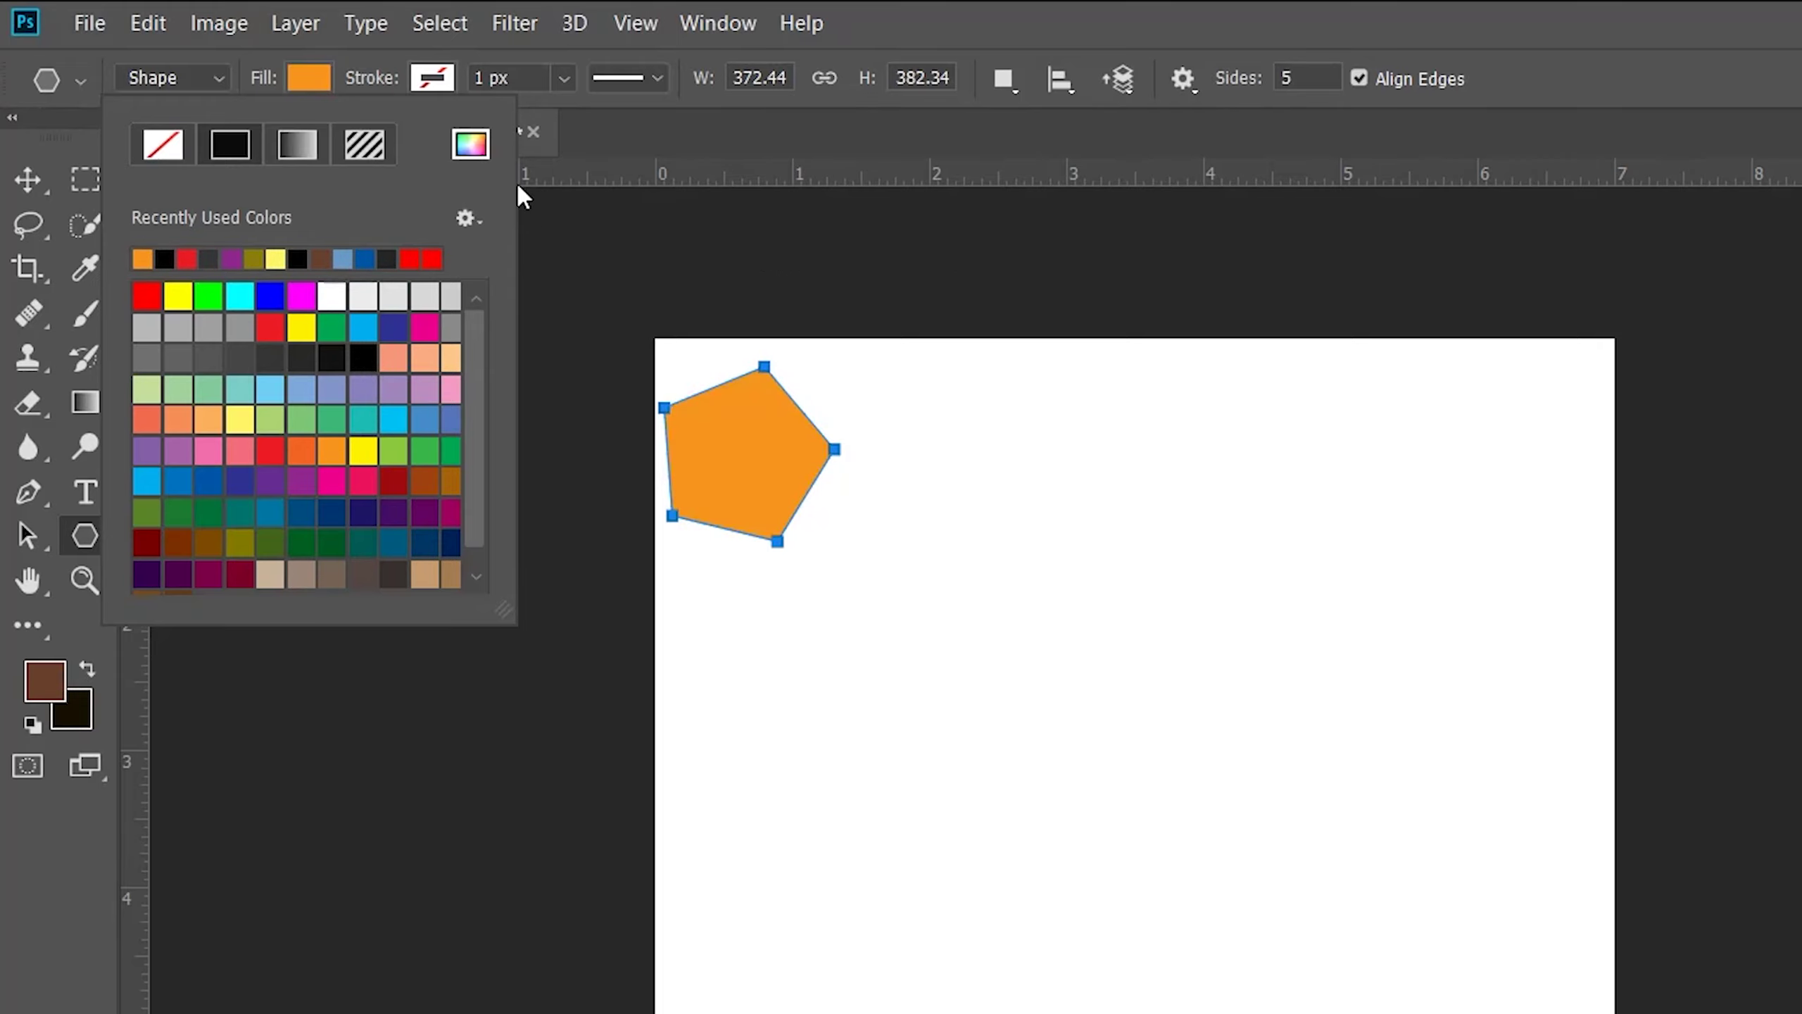
click(457, 76)
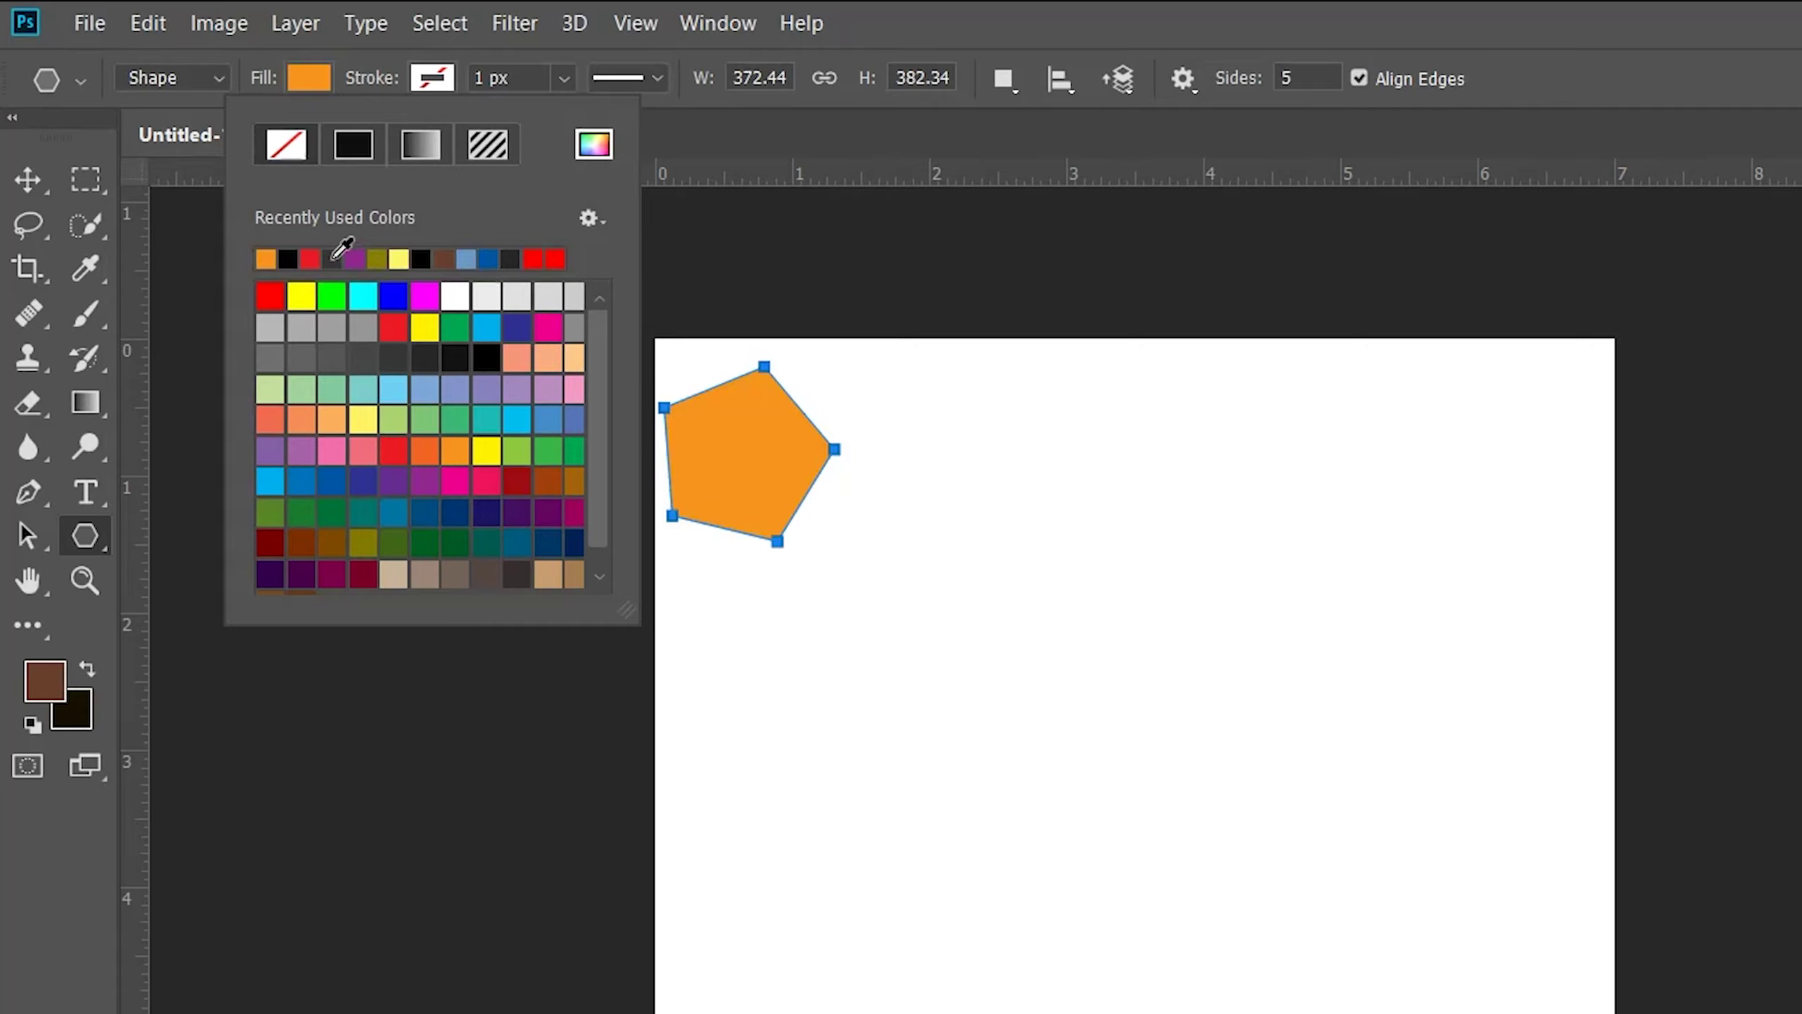
click(332, 259)
click(563, 79)
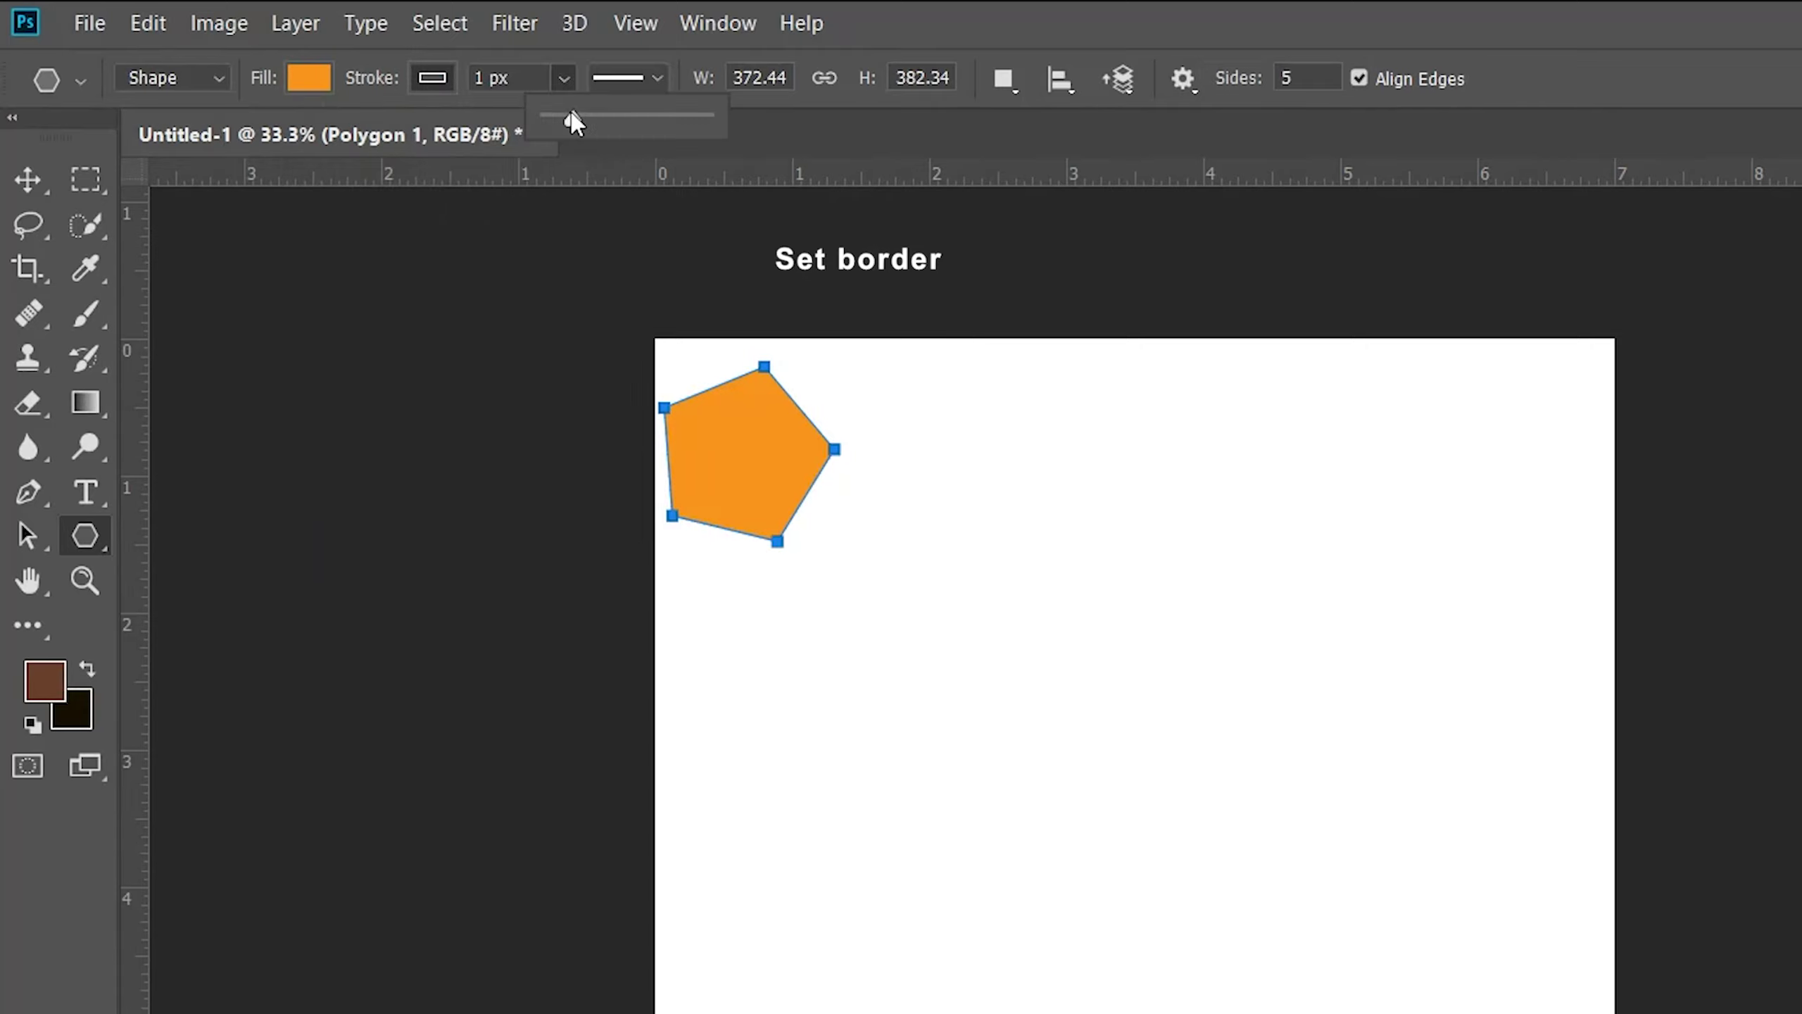
Widen the pentagon's stroke to about 18 px, then draw a 10-sided polygon to its right
drag(572, 113, 582, 117)
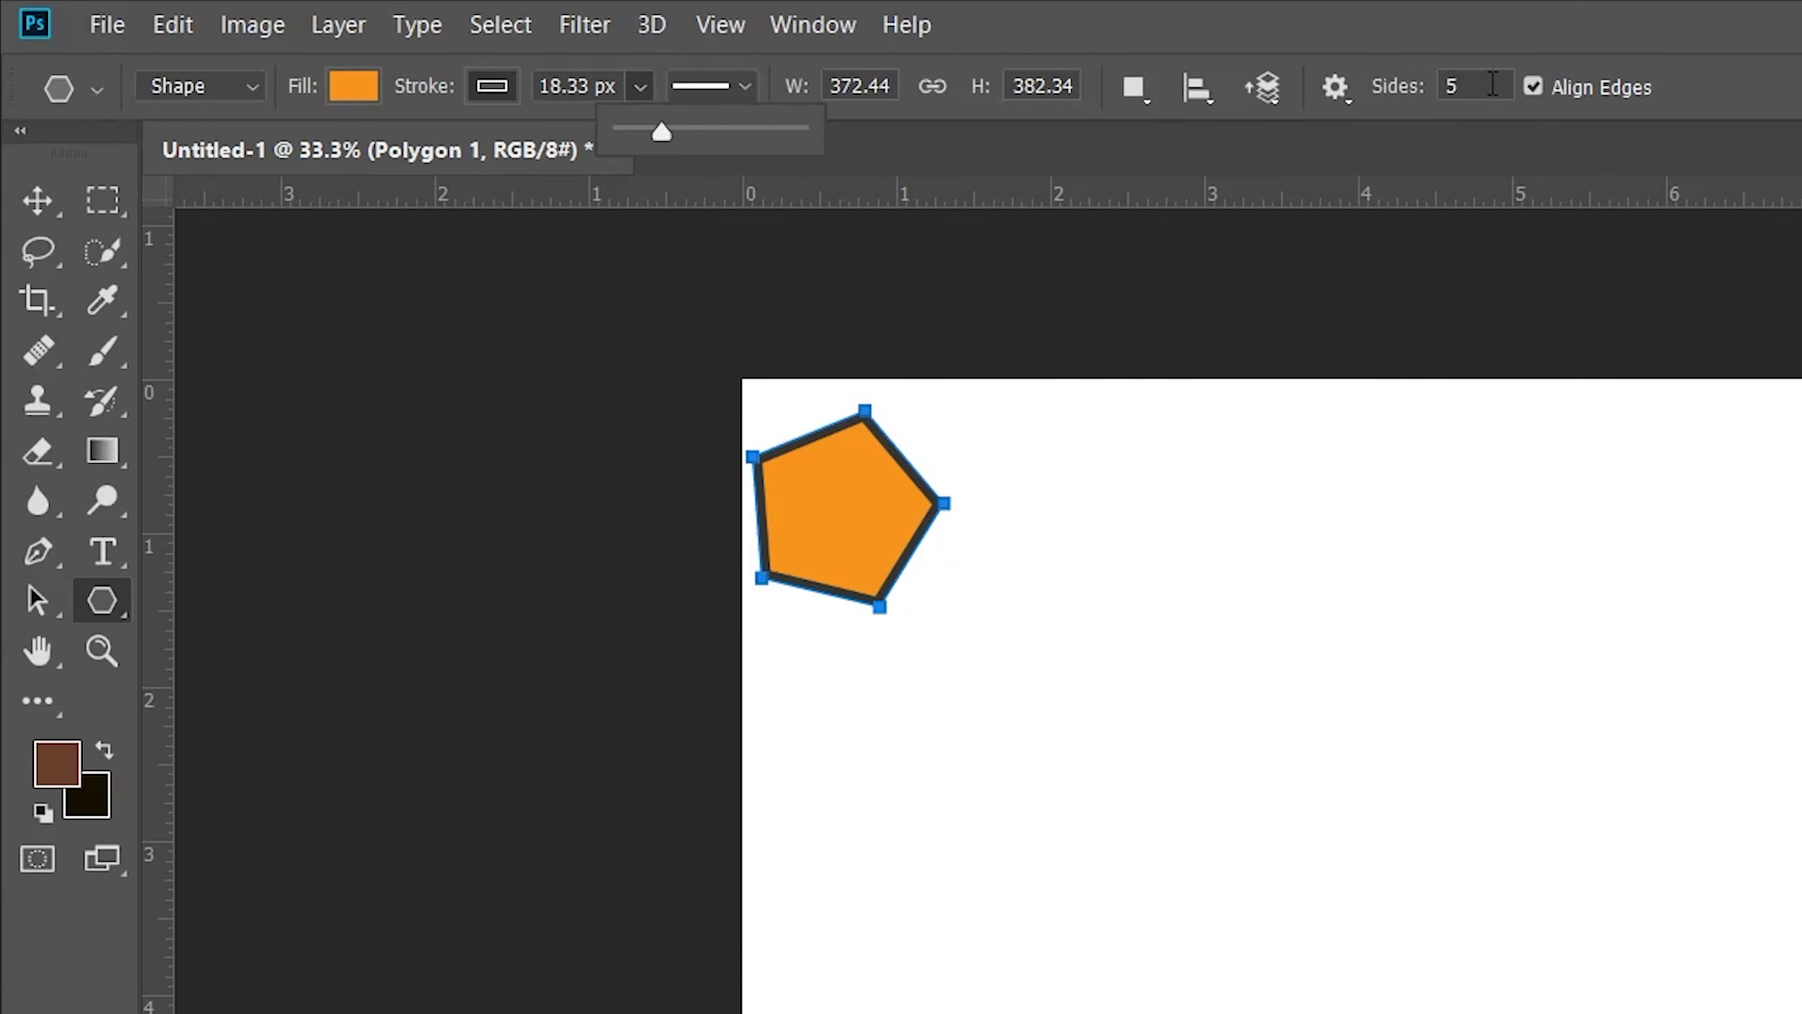
click(906, 52)
double_click(906, 51)
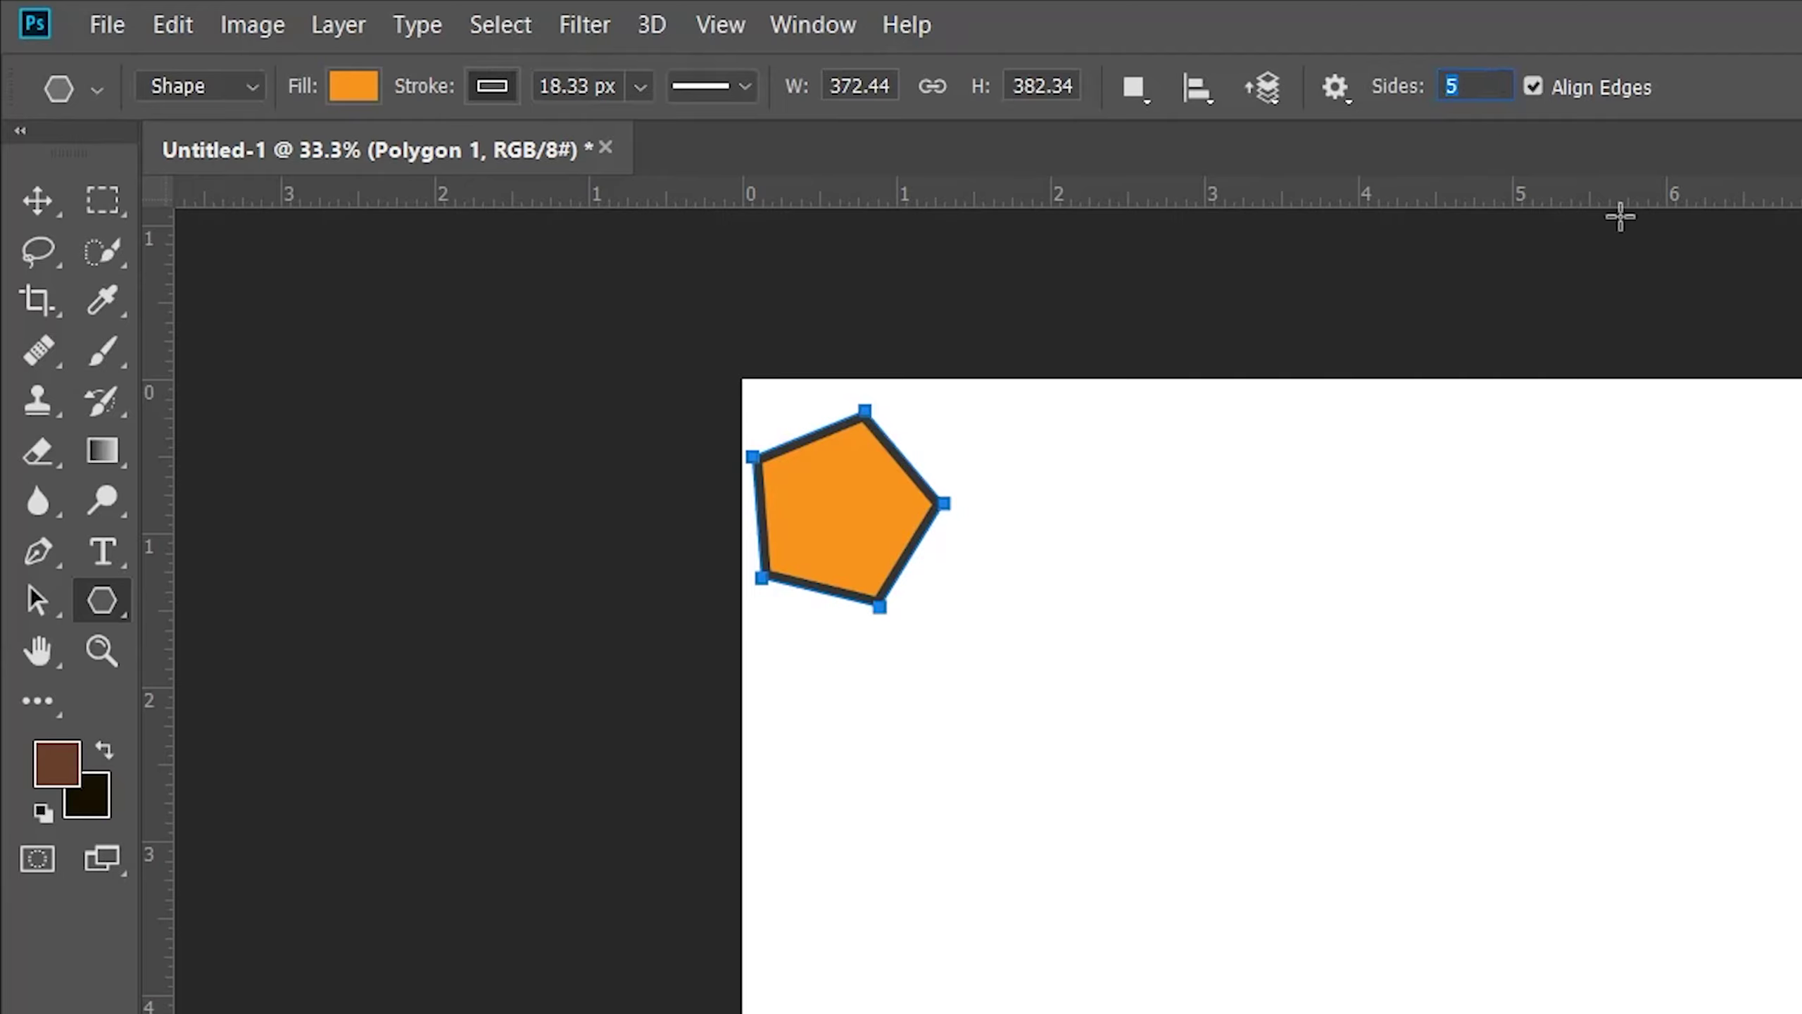
text(10)
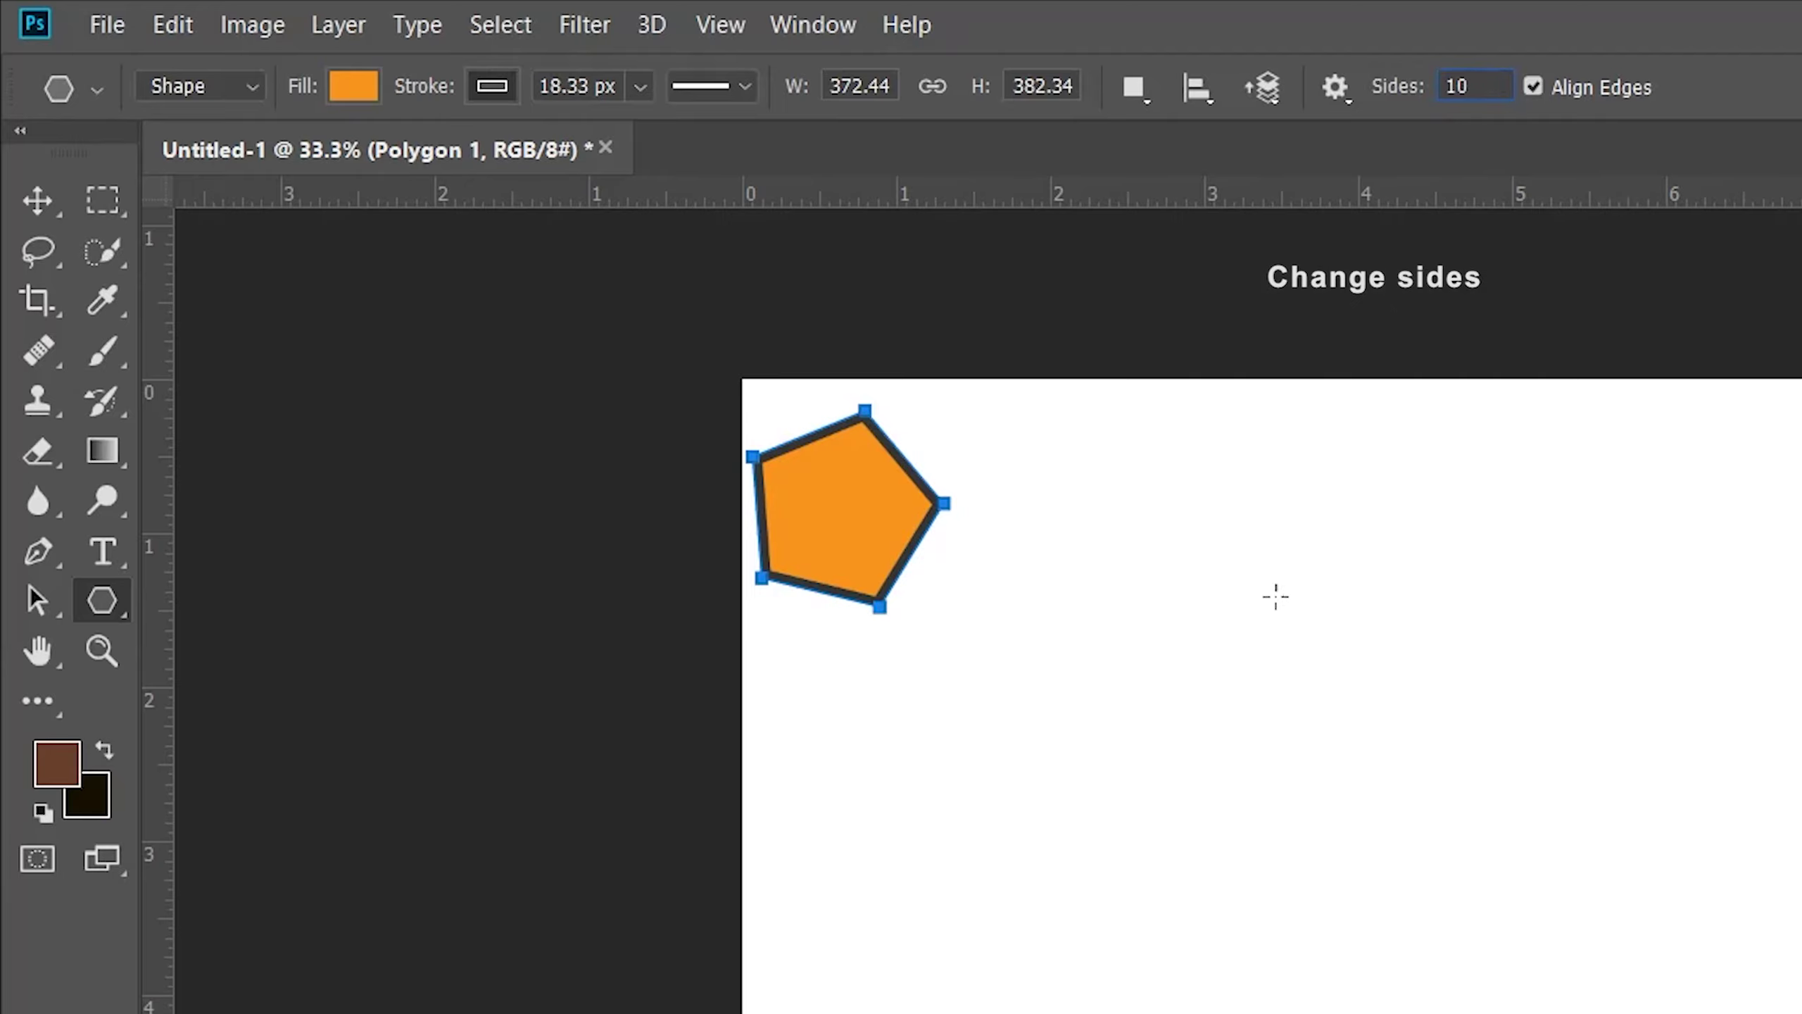
drag(1217, 558, 1369, 656)
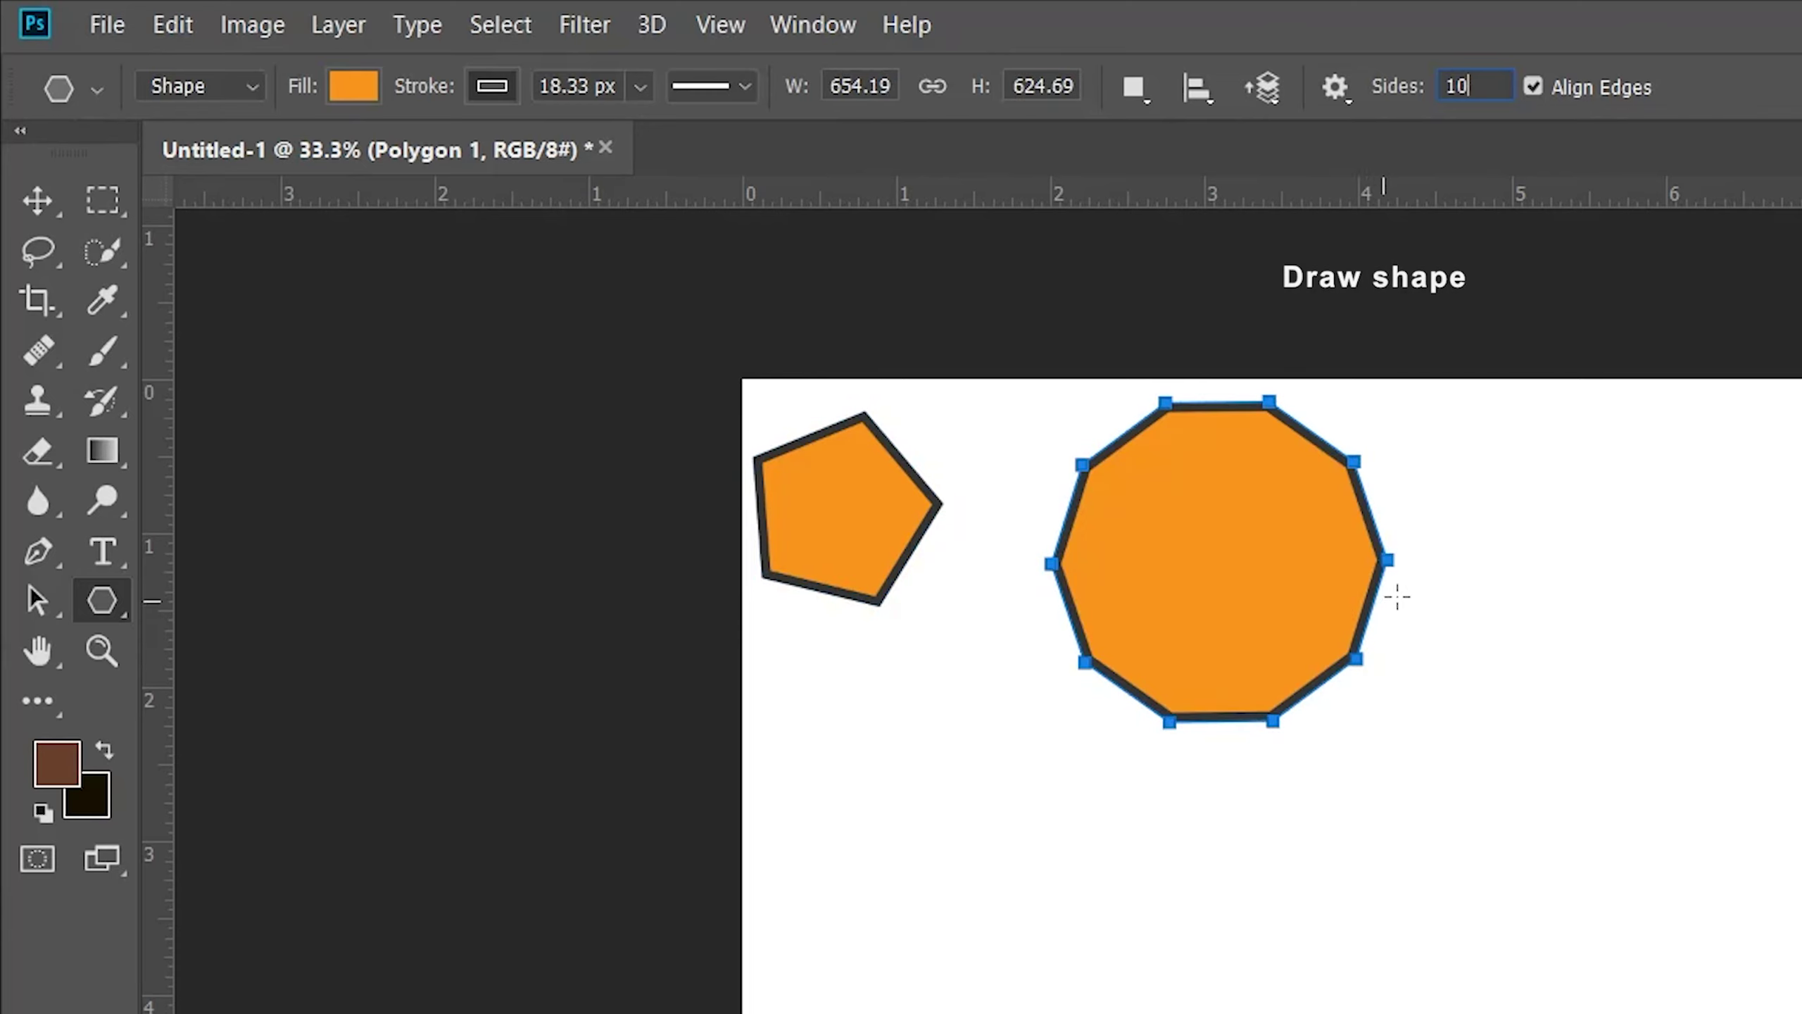
Give the ten-sided polygon a black stroke, after toggling it off and on
click(491, 86)
click(328, 166)
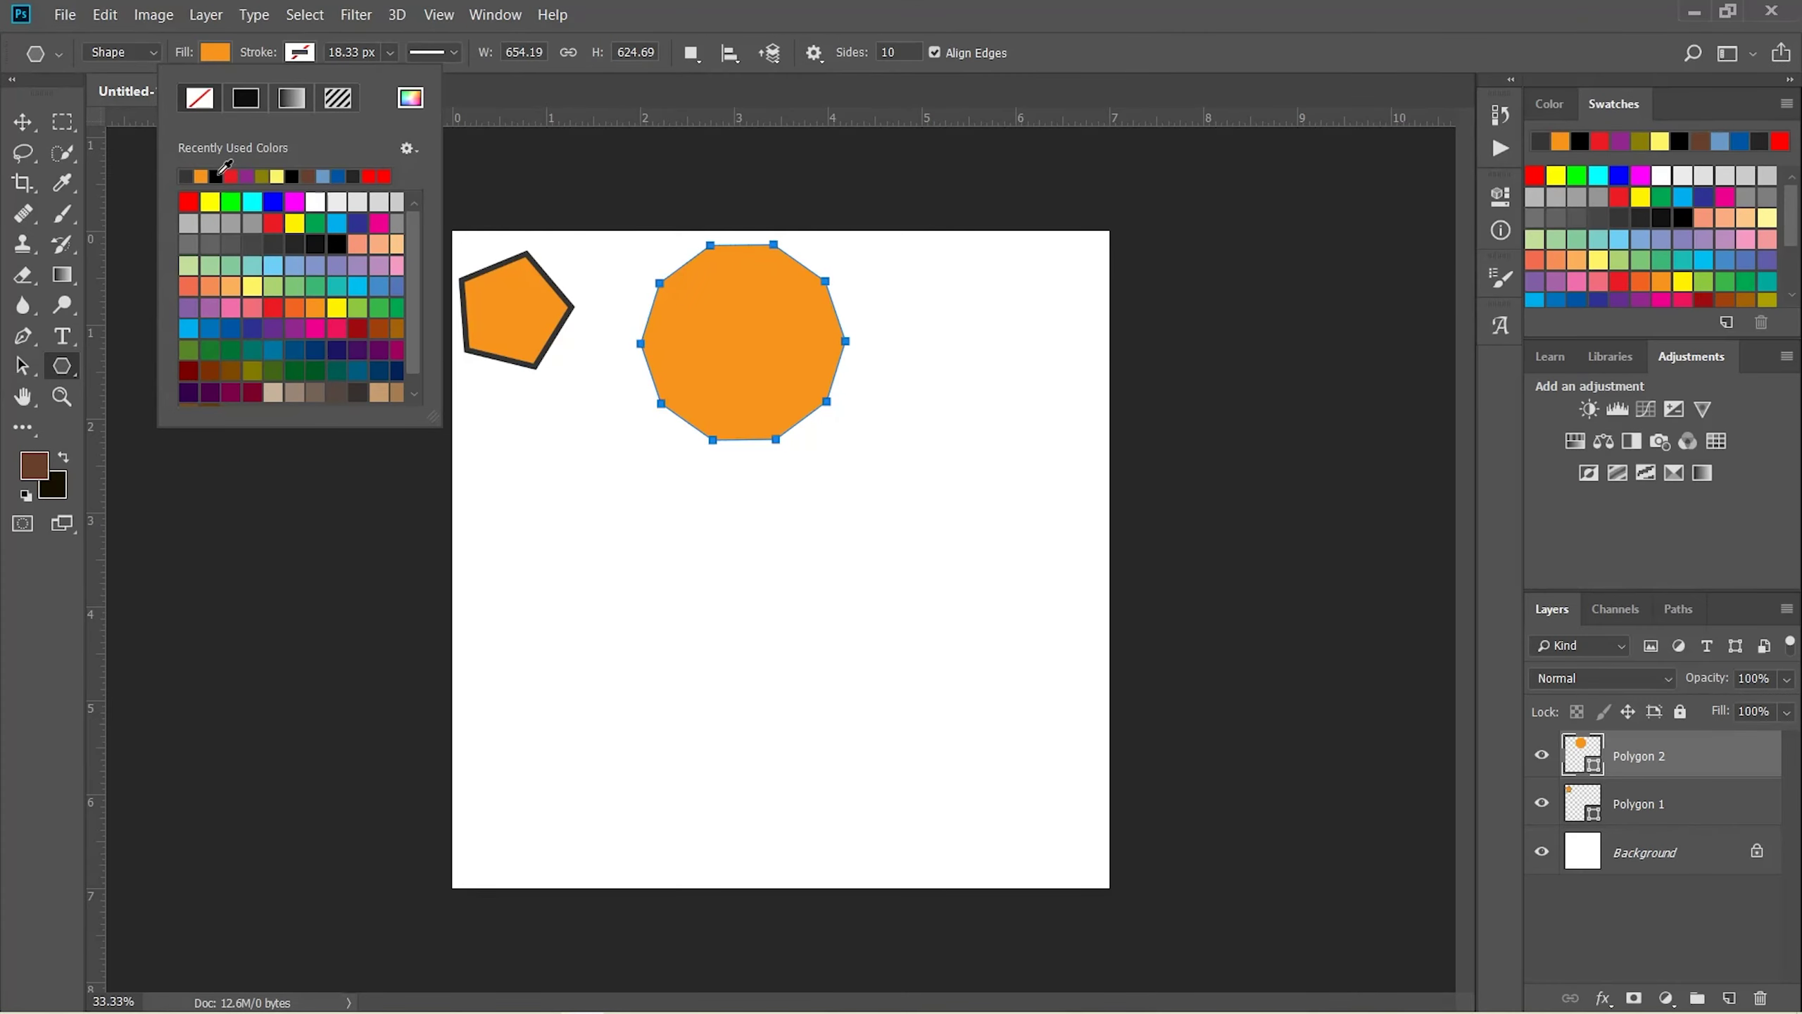
click(220, 172)
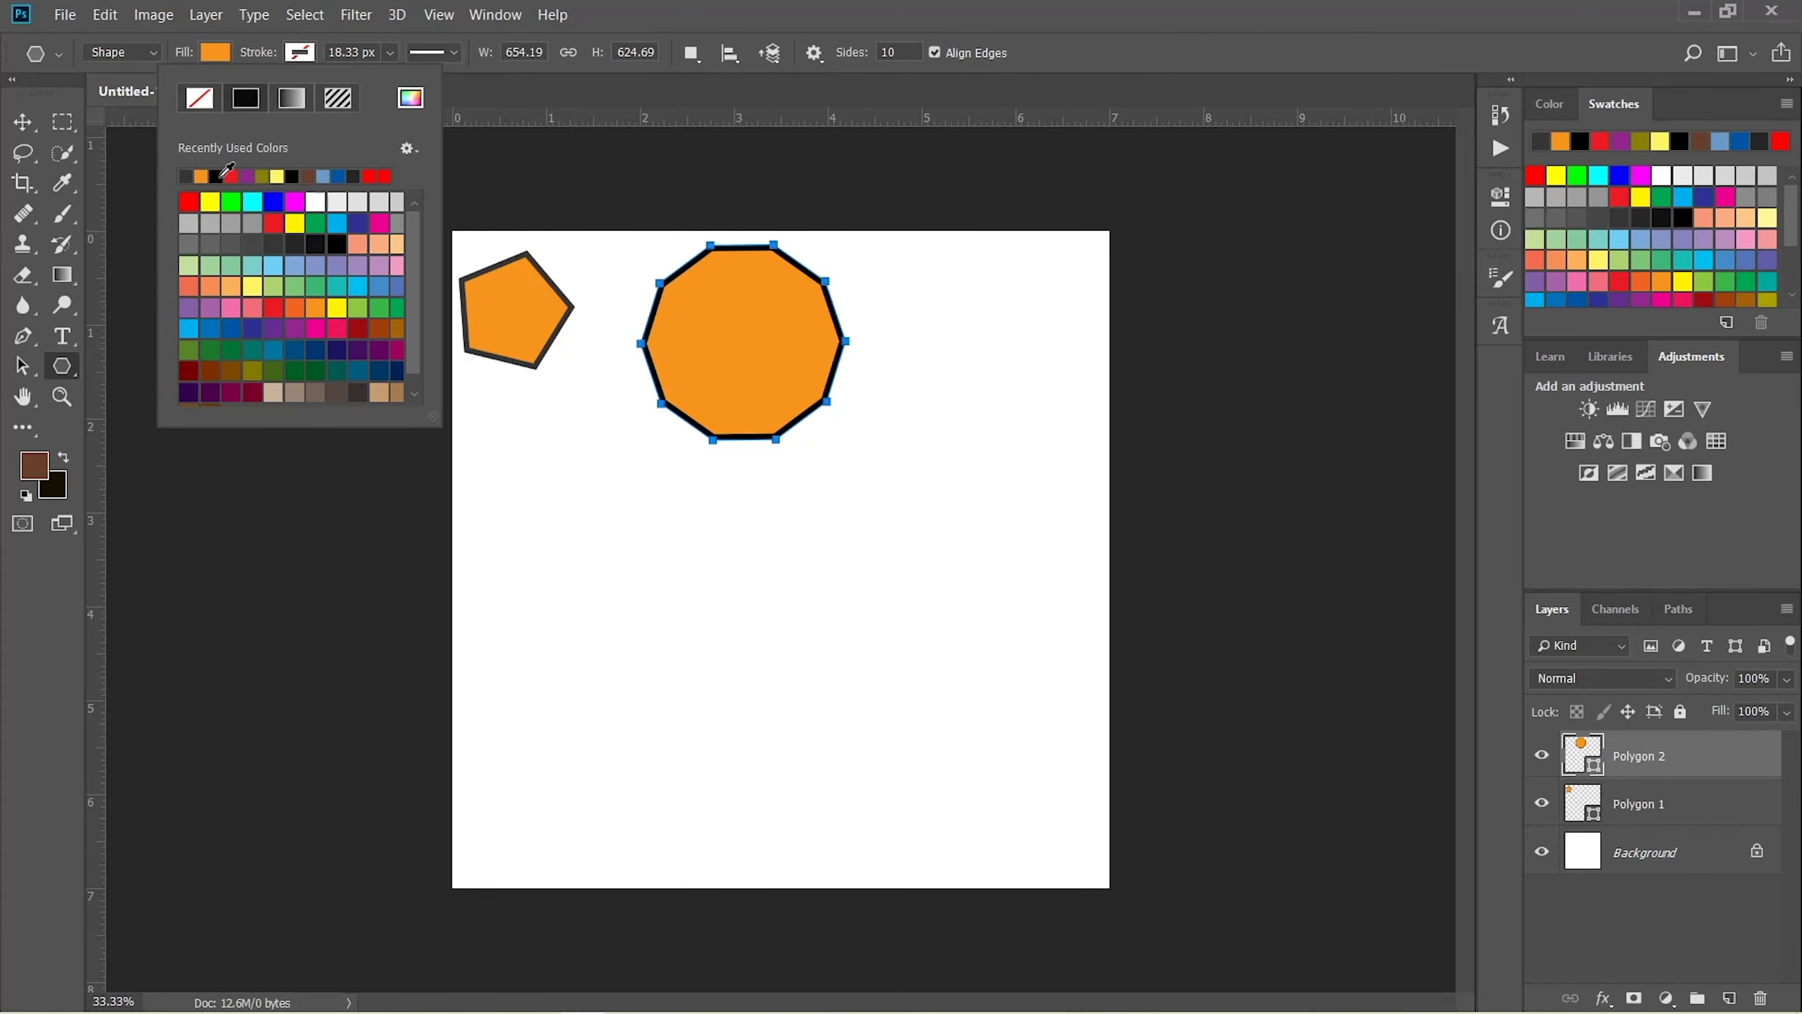
click(206, 101)
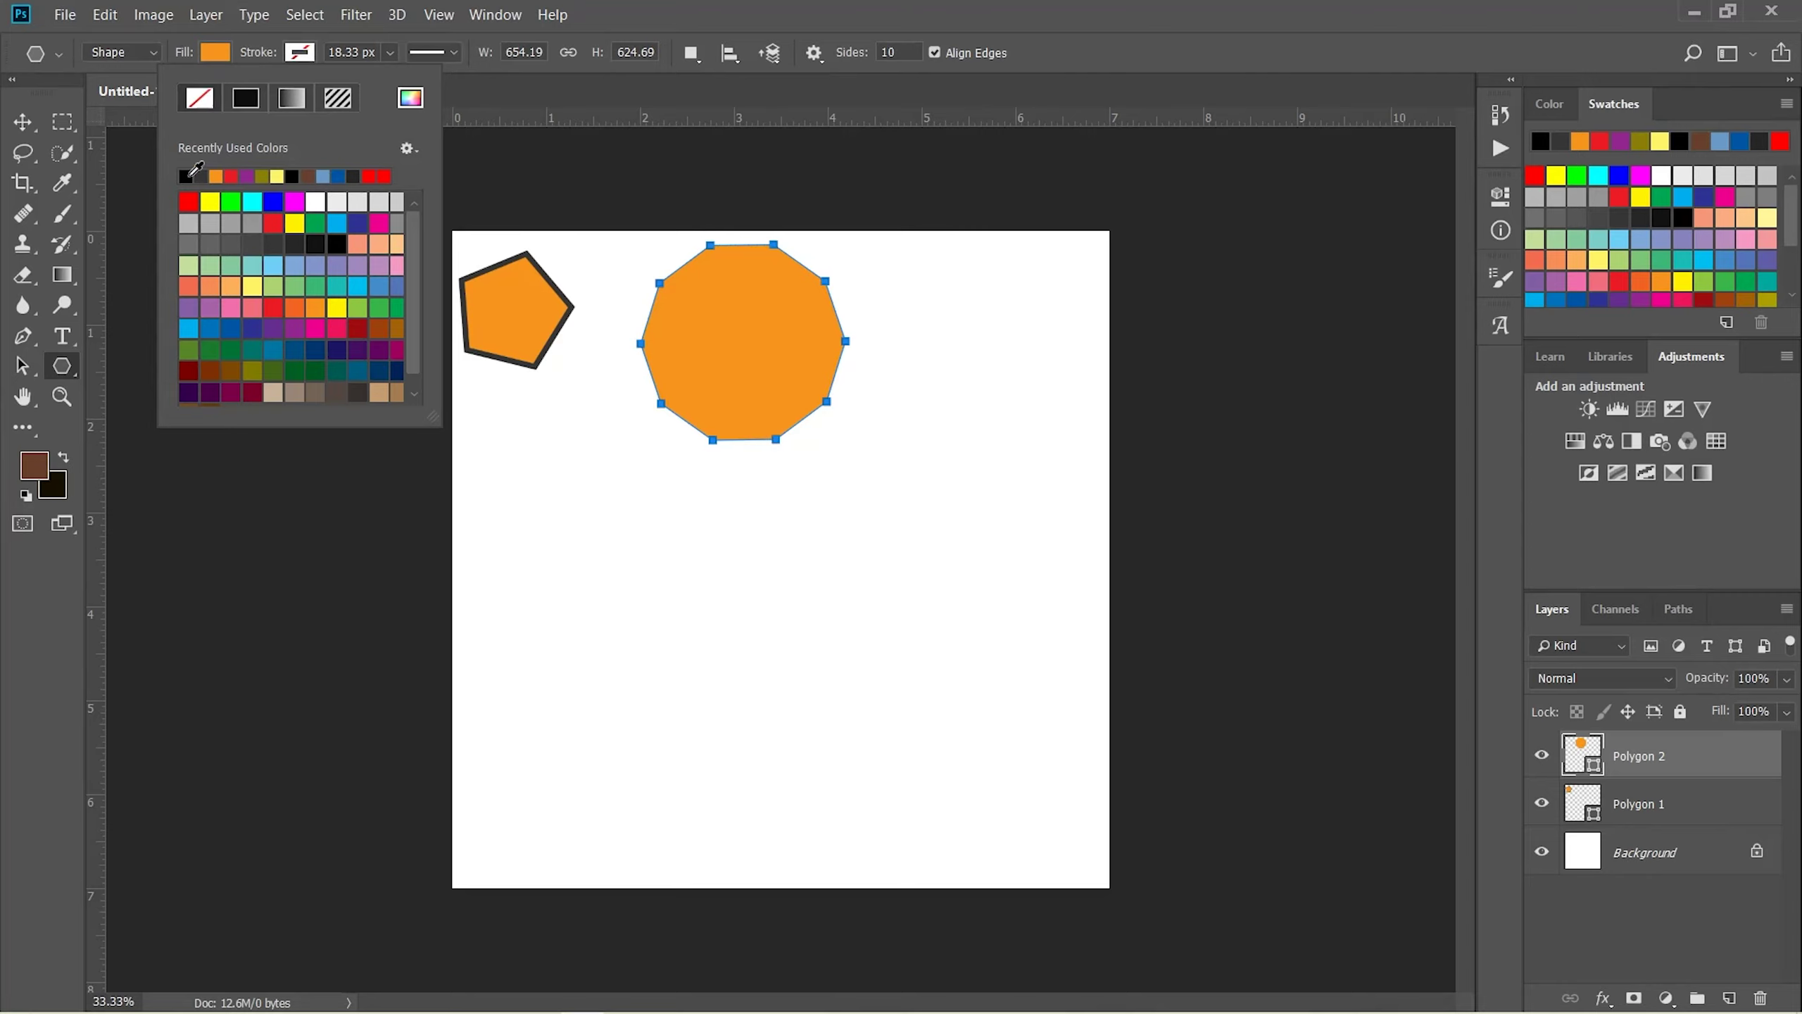
click(187, 176)
Remove the decagon's orange fill and set polygon Sides to 7
click(215, 54)
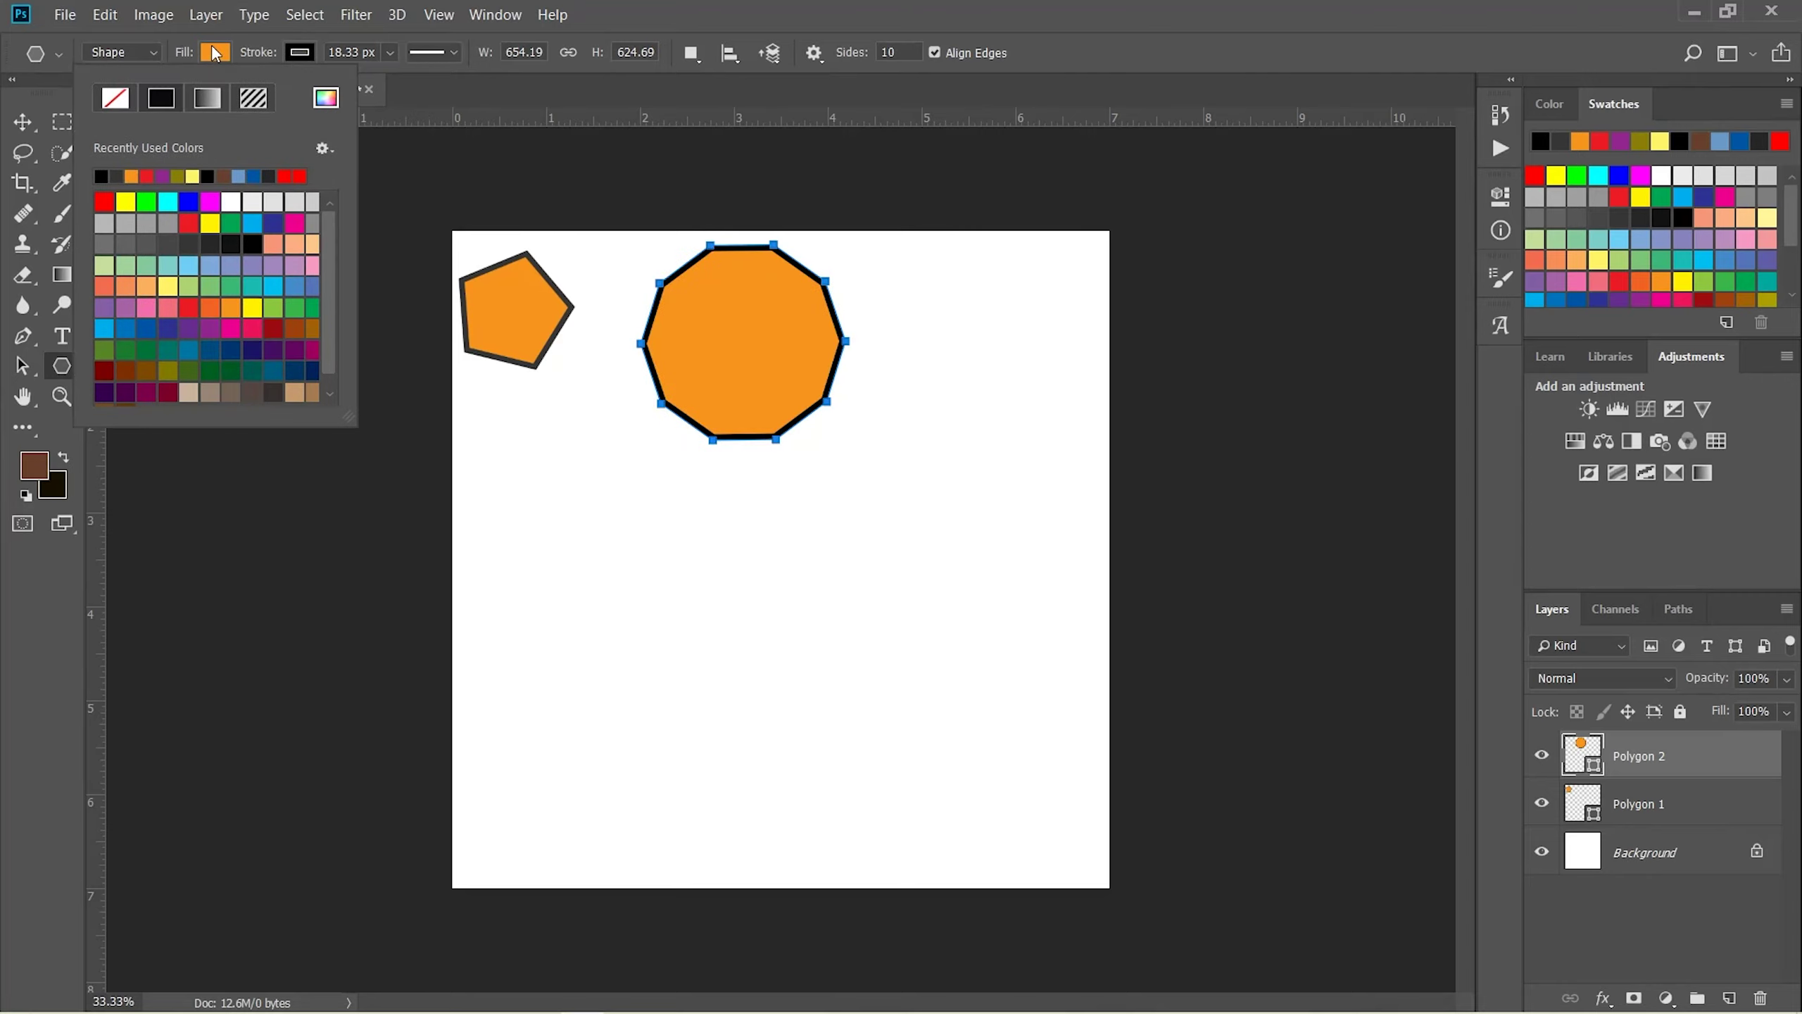
click(122, 104)
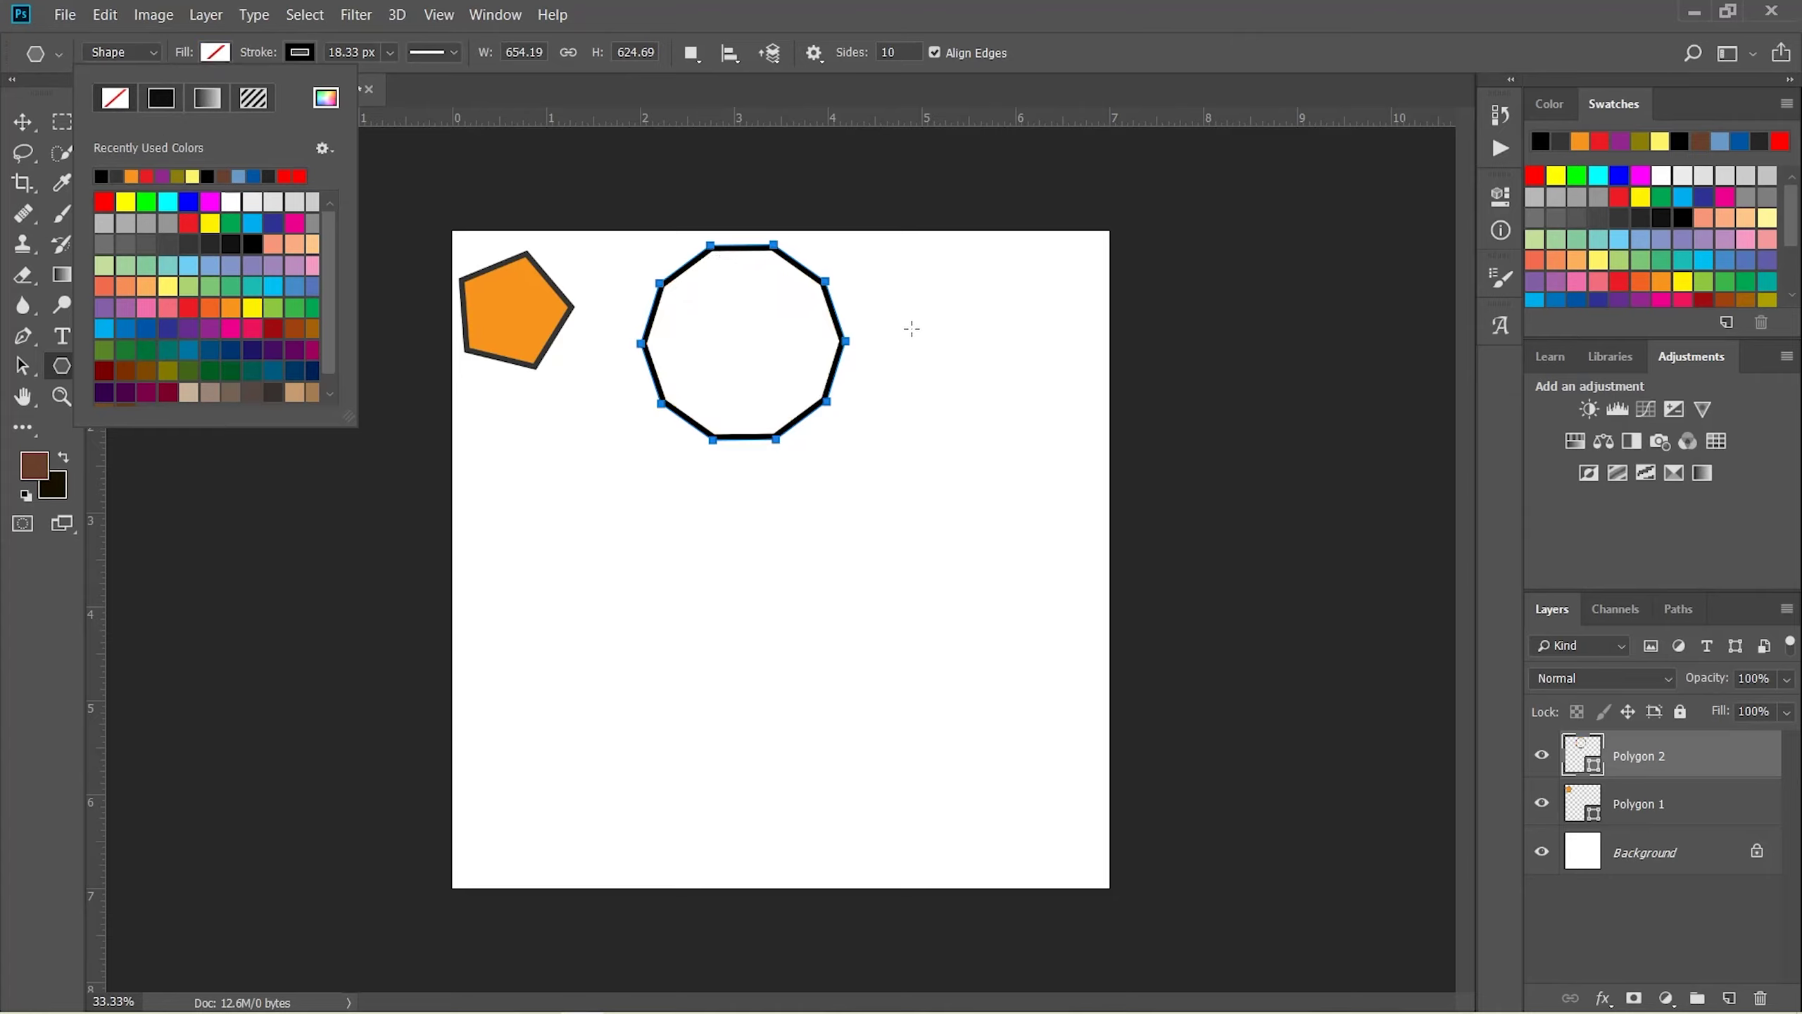
click(902, 52)
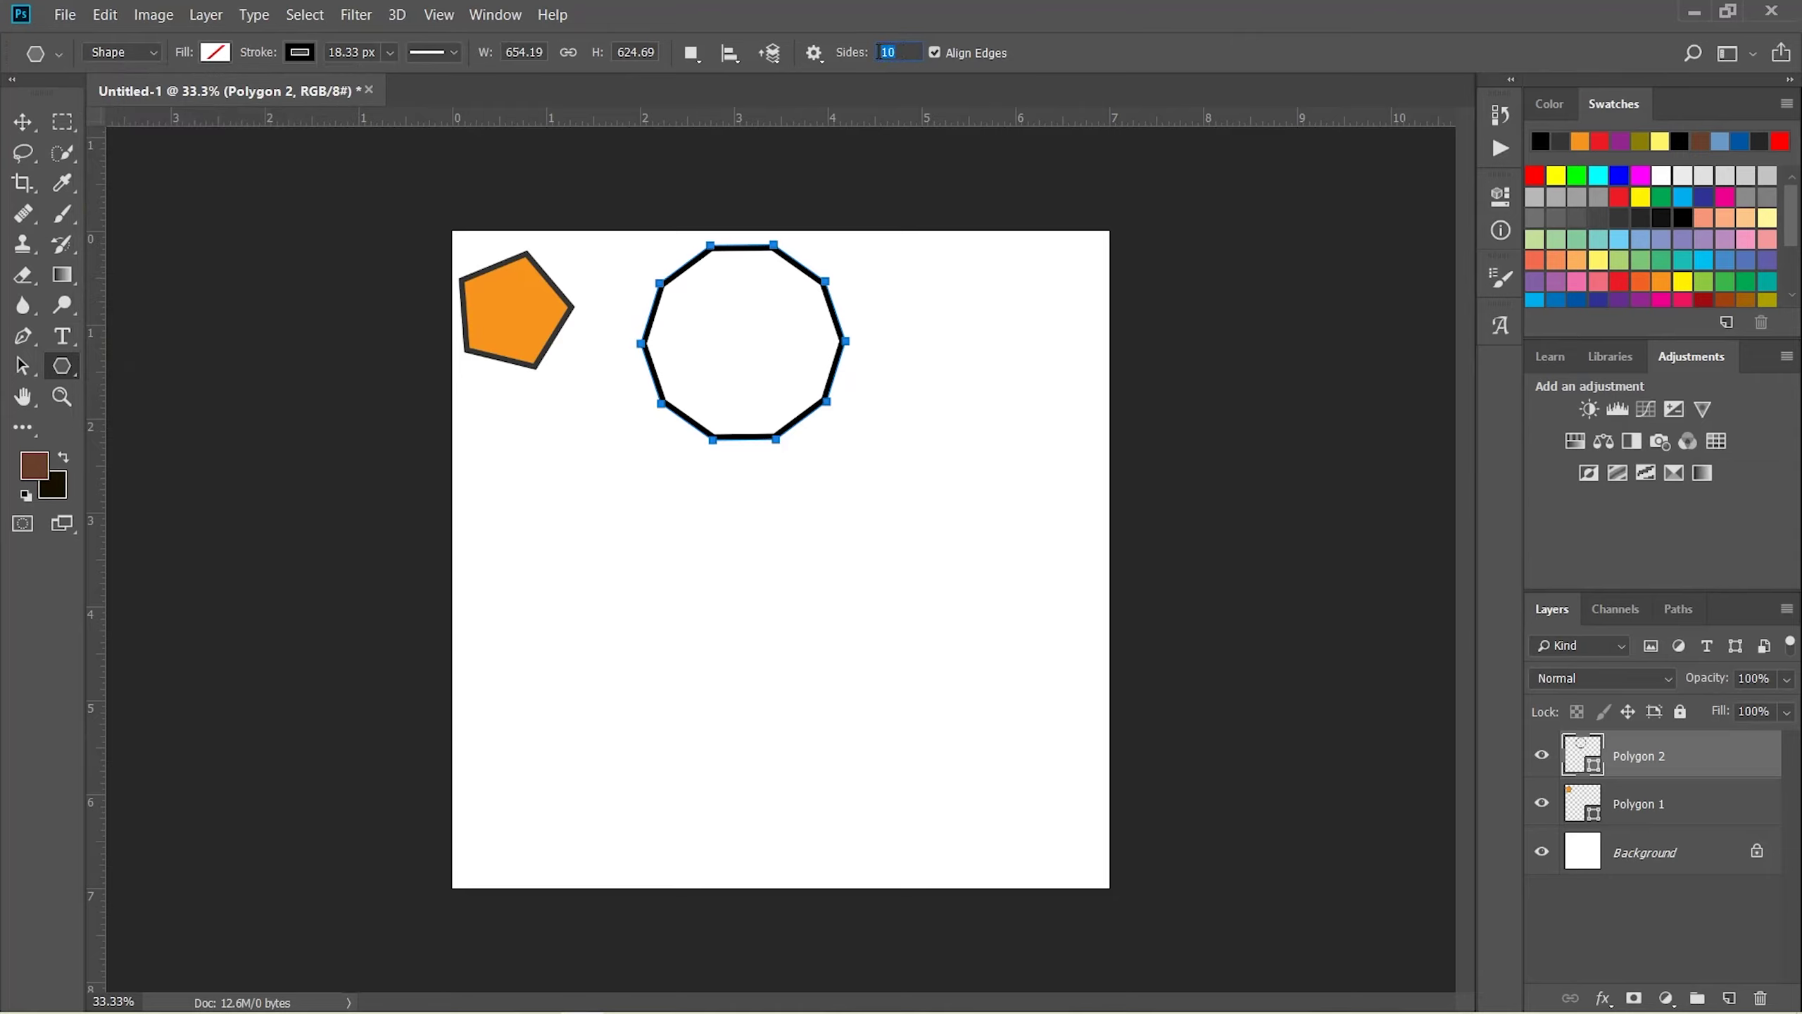
text(7)
Draw a small heptagon right of the decagon with no outline
drag(909, 302, 943, 335)
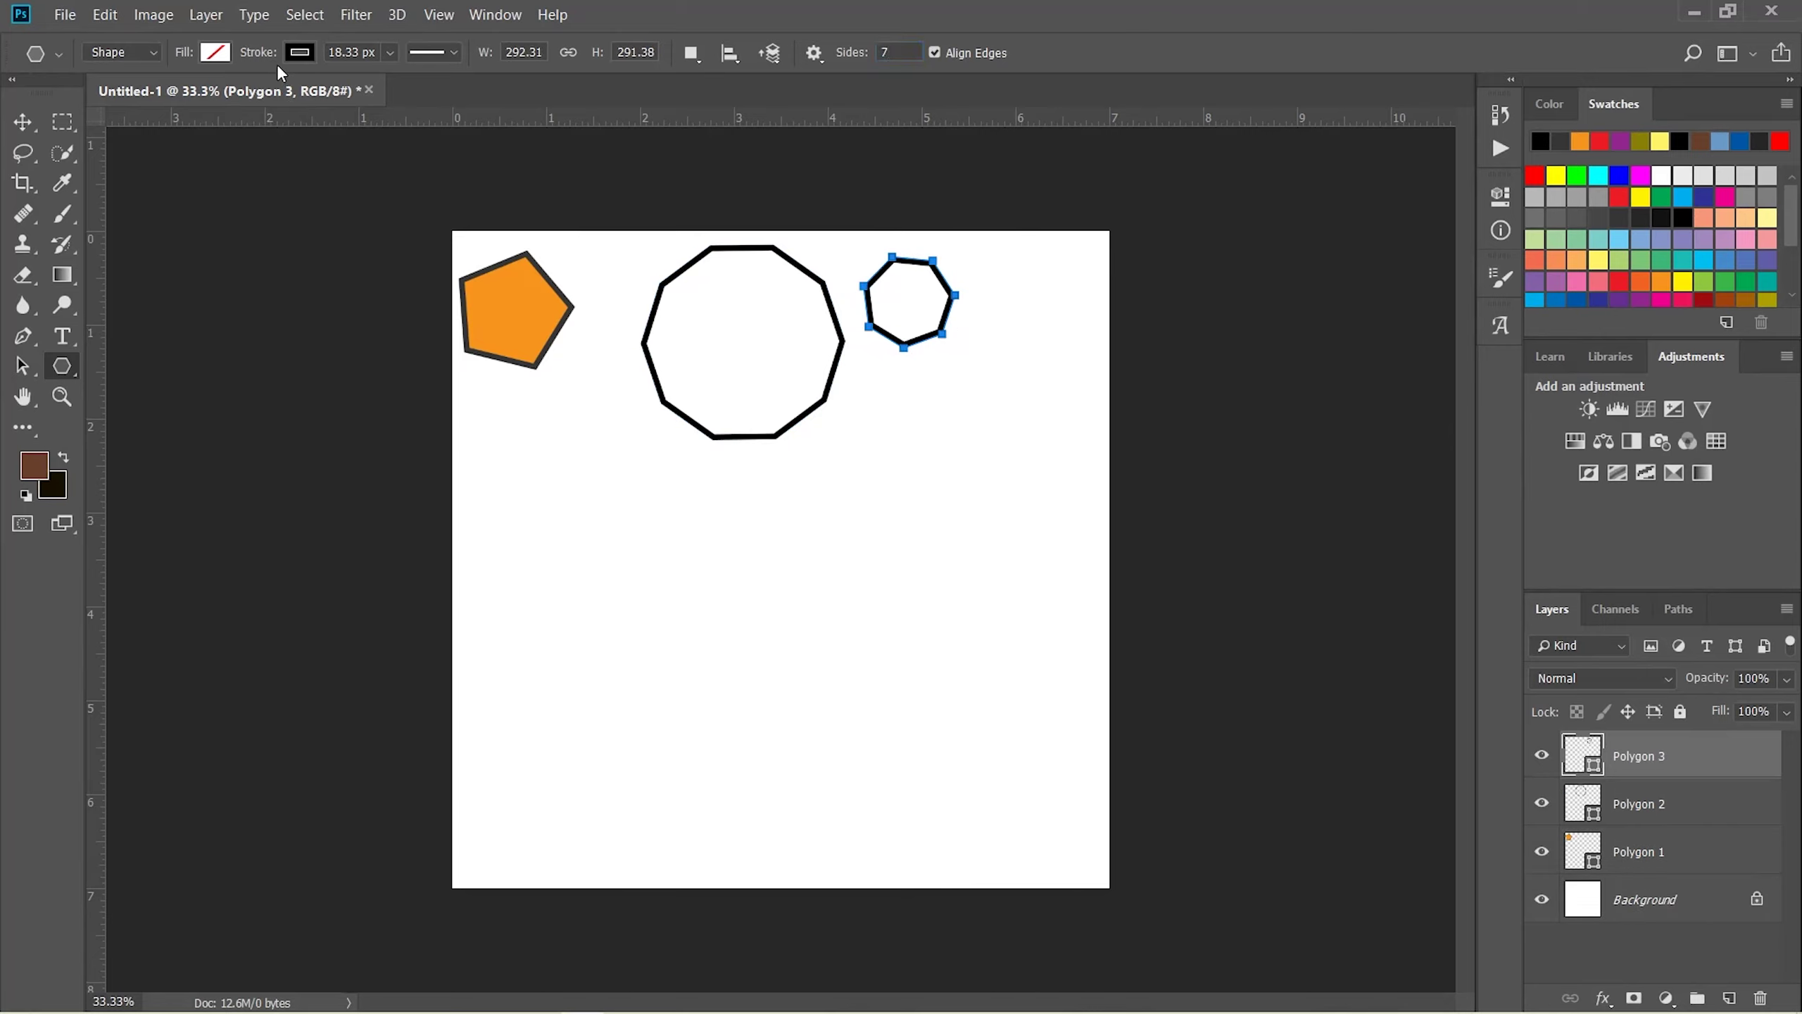
click(302, 53)
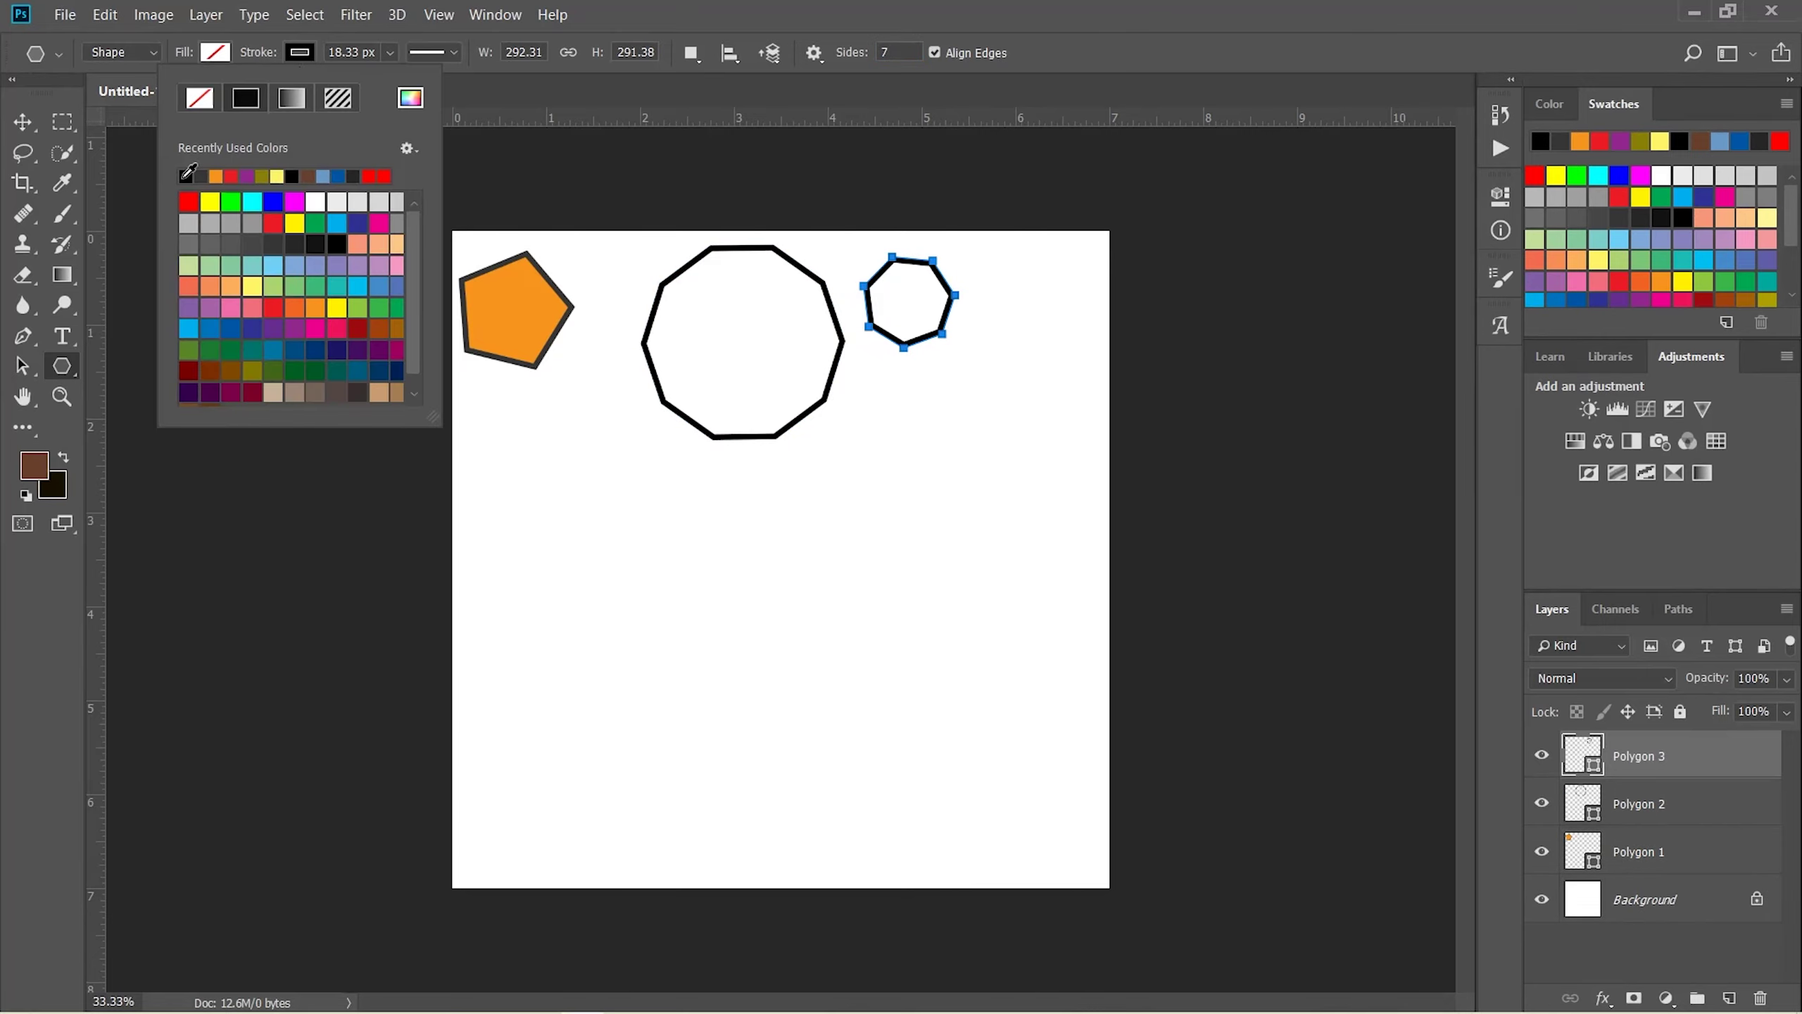
click(201, 99)
Fill the heptagon dark green (0d532f)
click(223, 57)
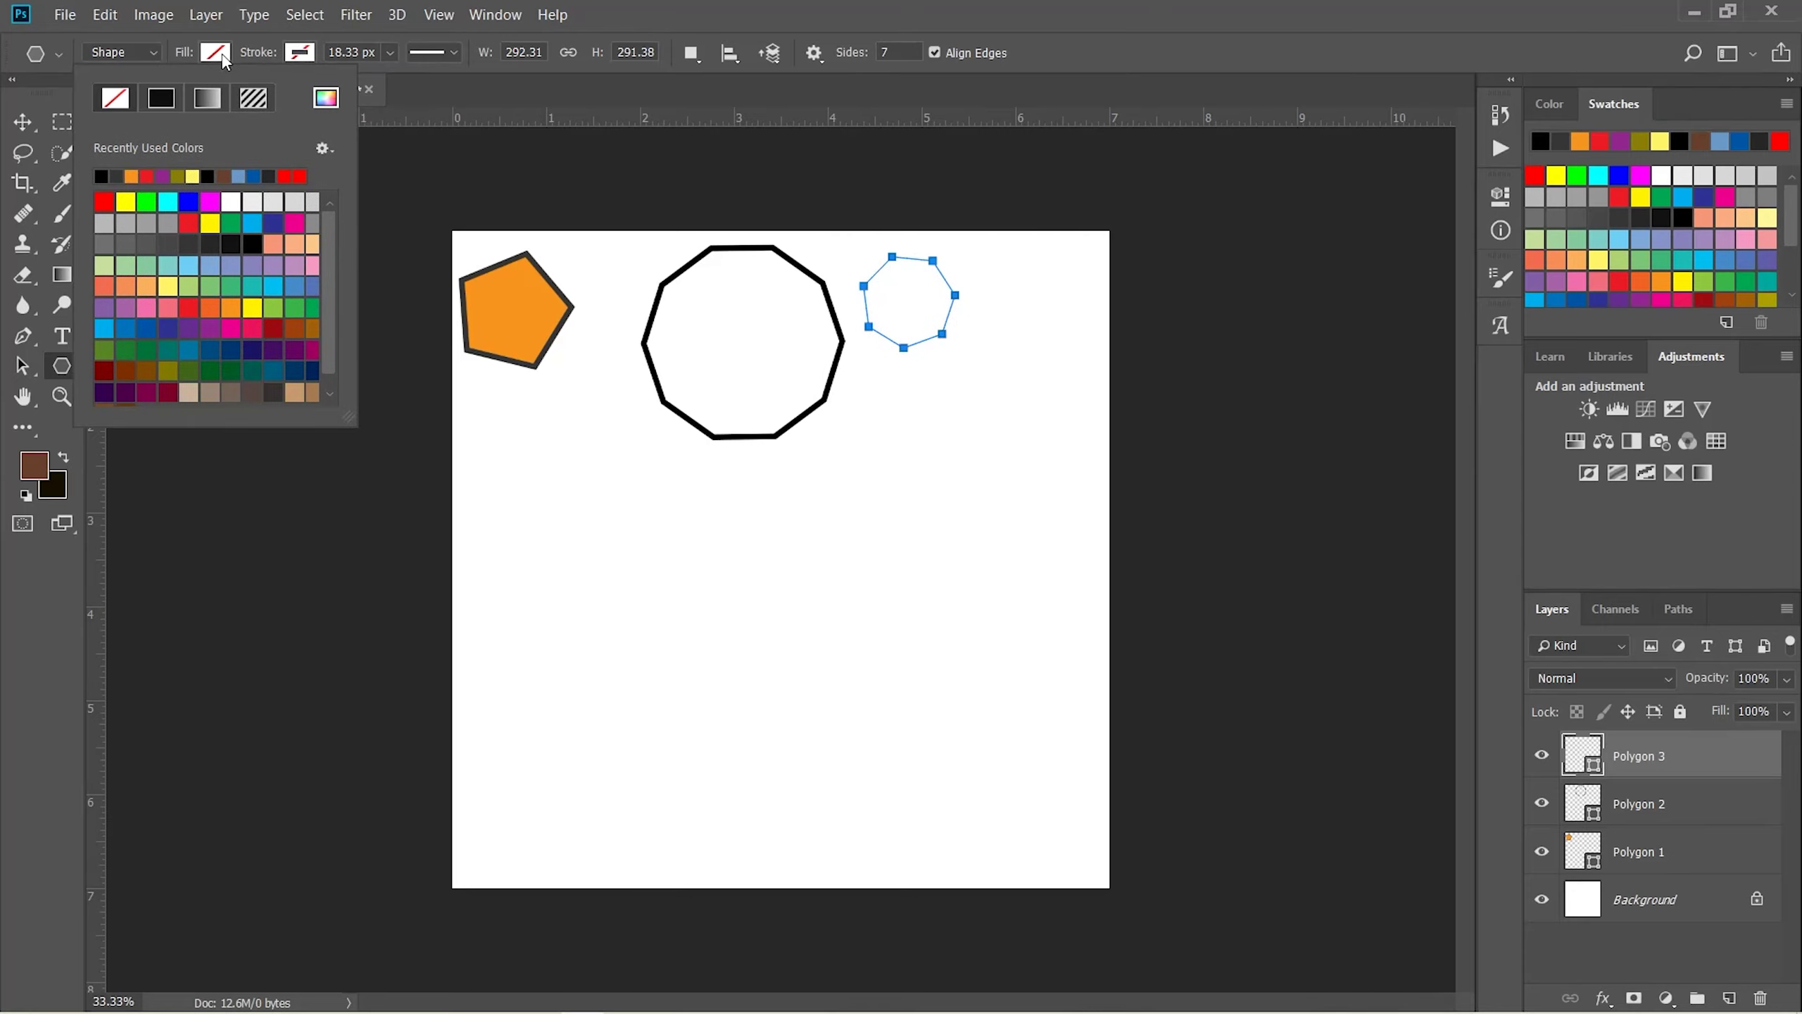
click(233, 221)
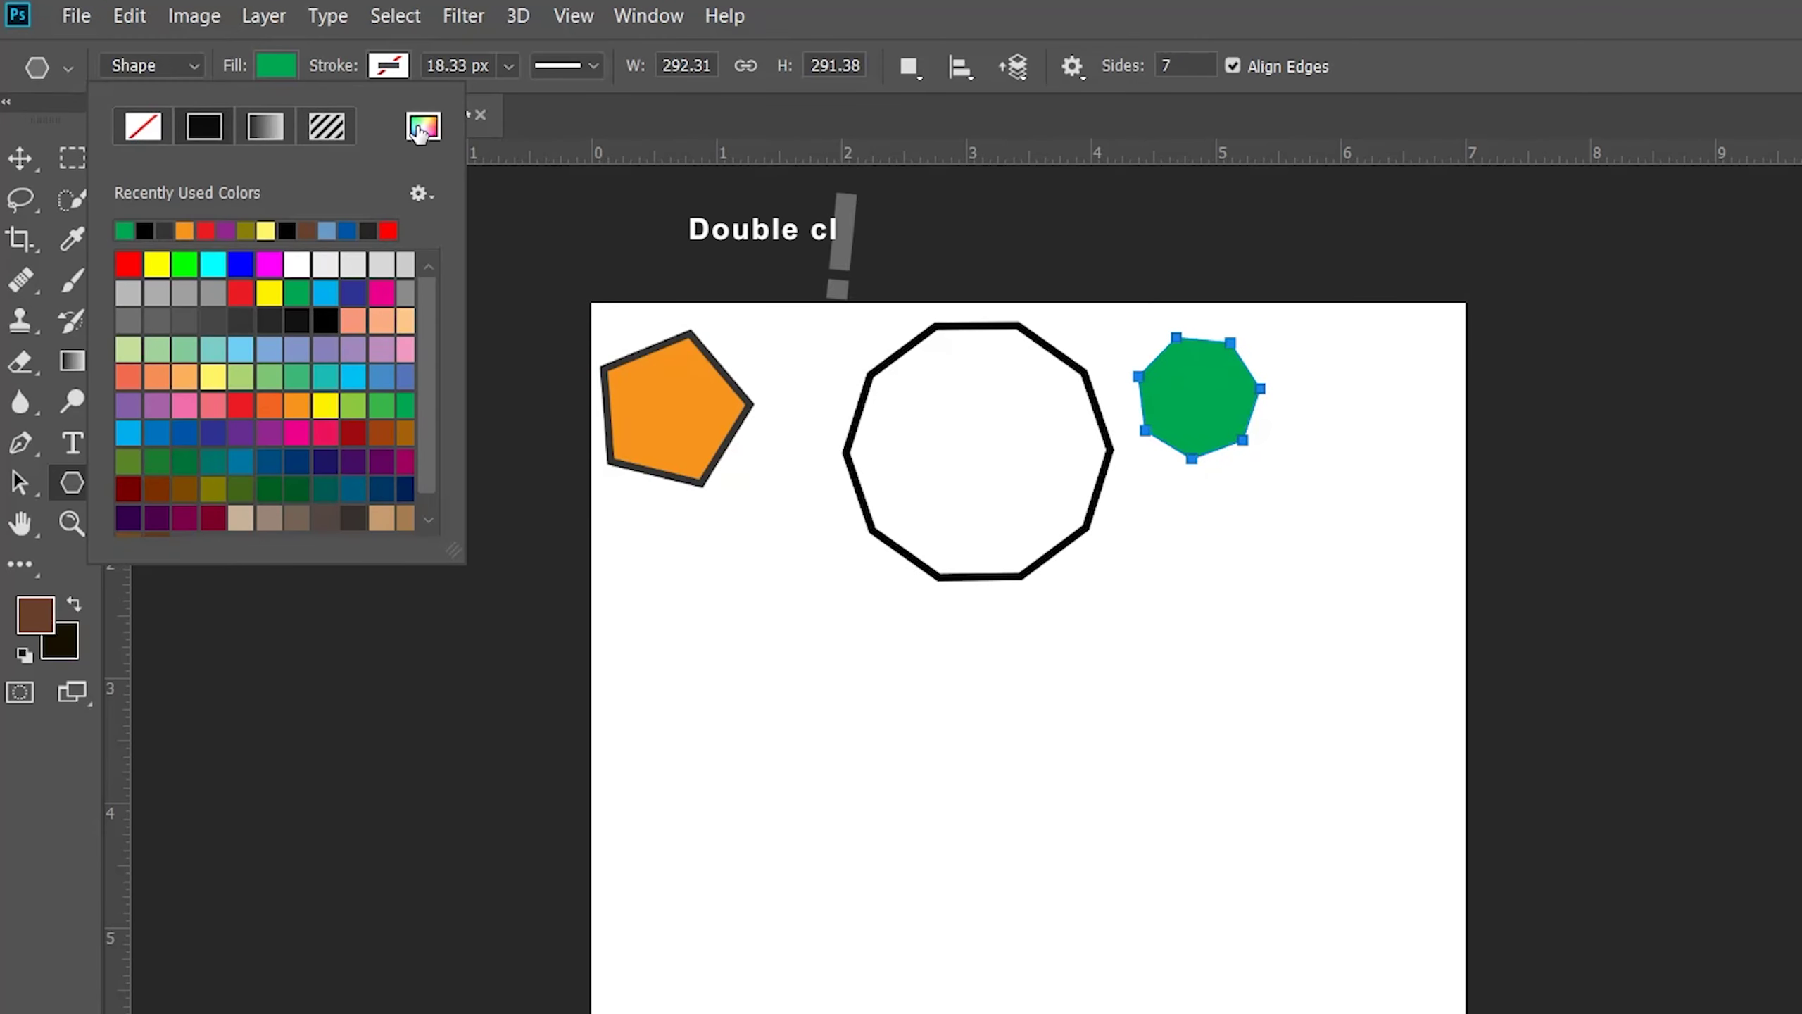
double_click(326, 98)
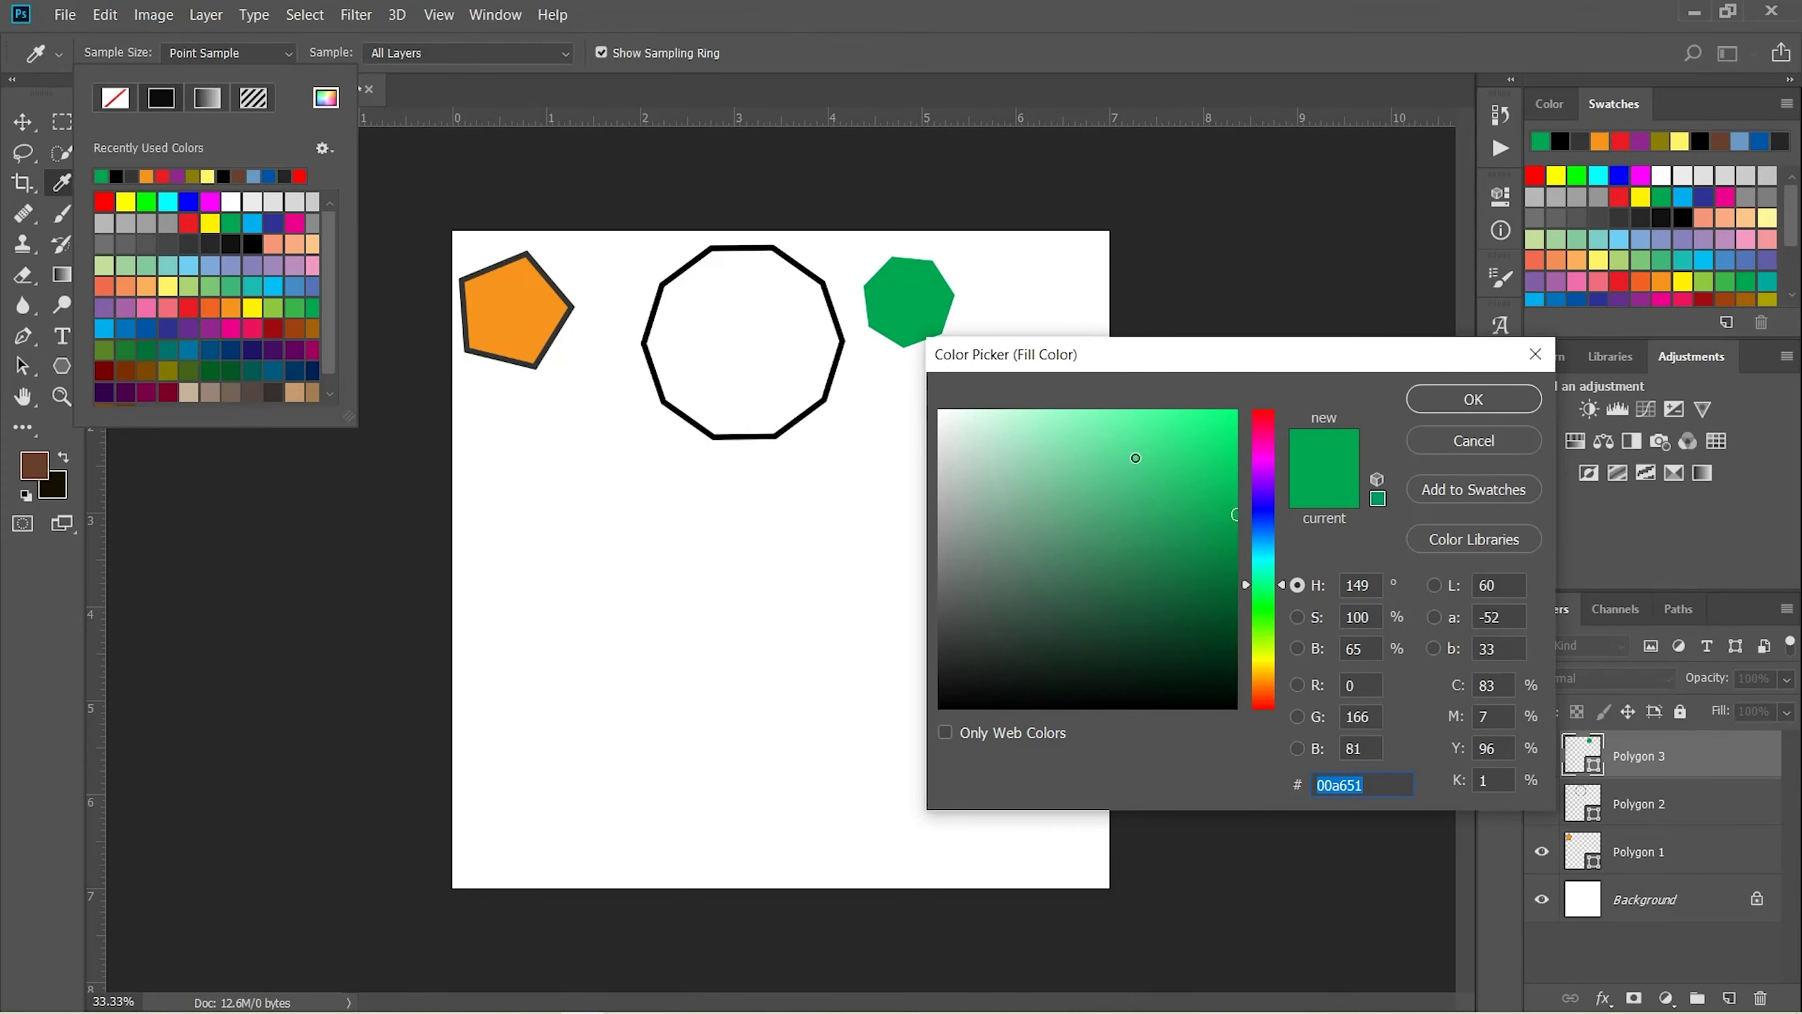
click(1189, 612)
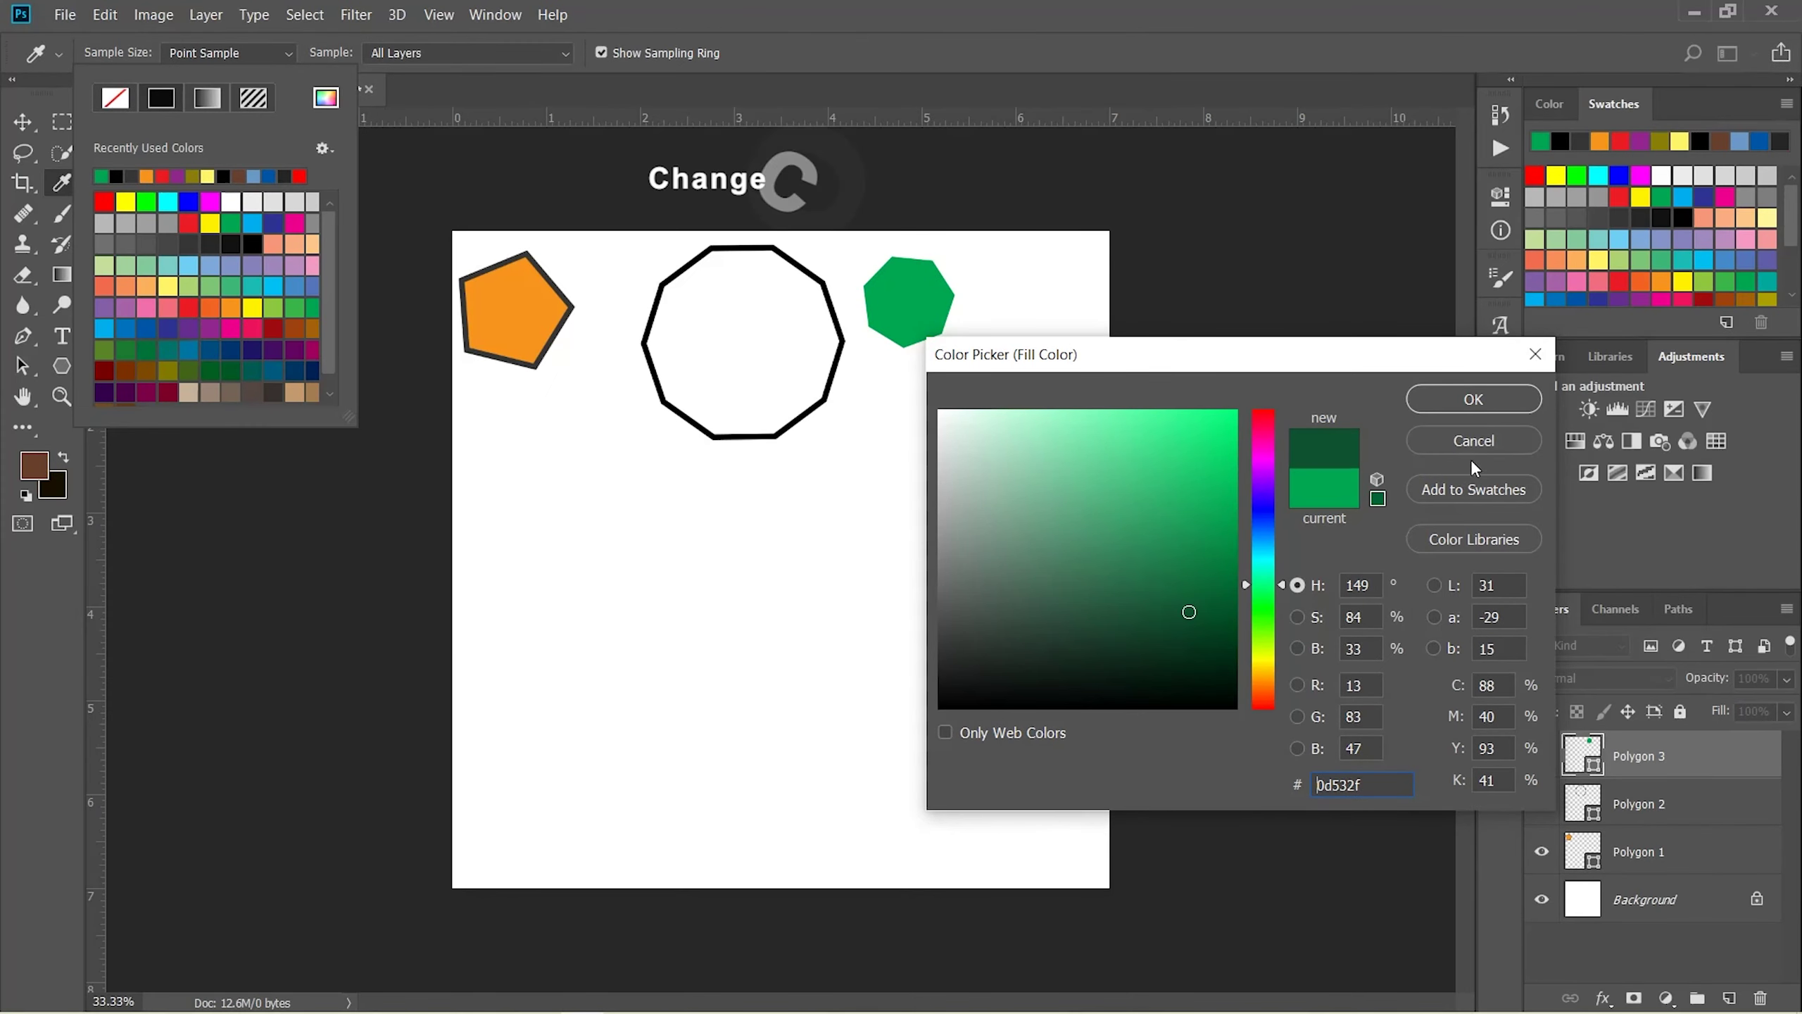
click(1477, 401)
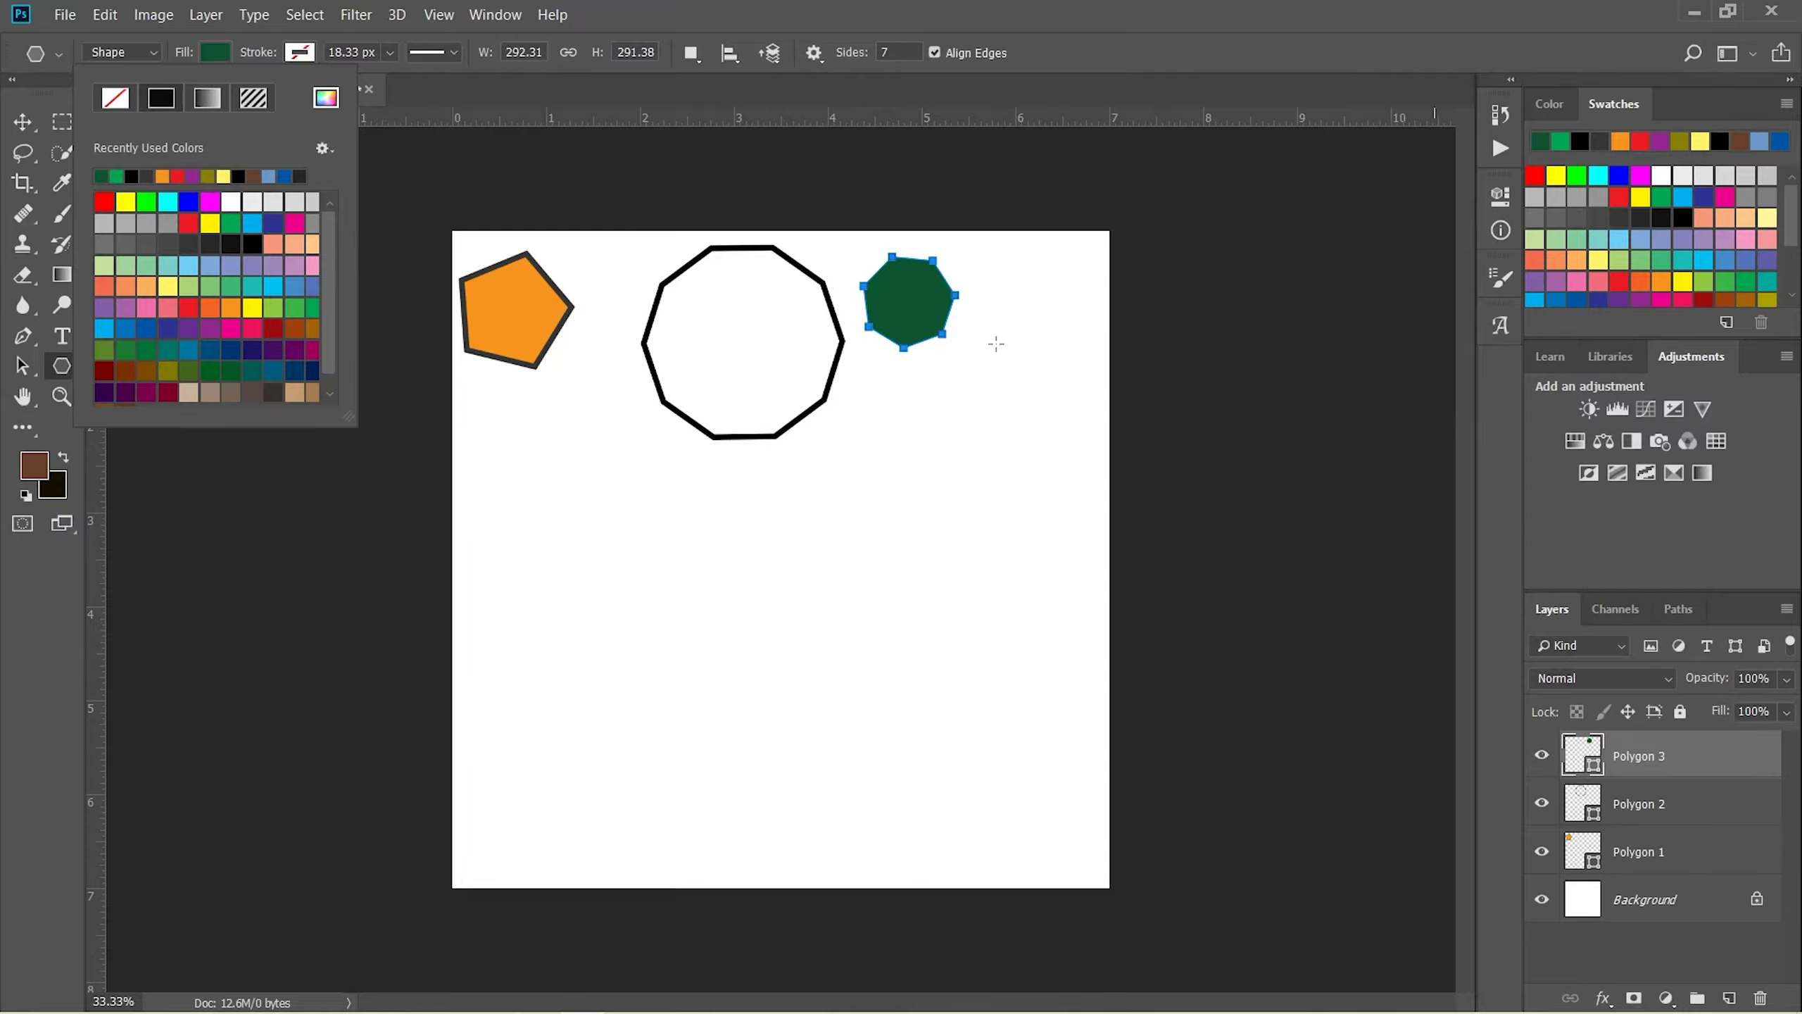
click(216, 50)
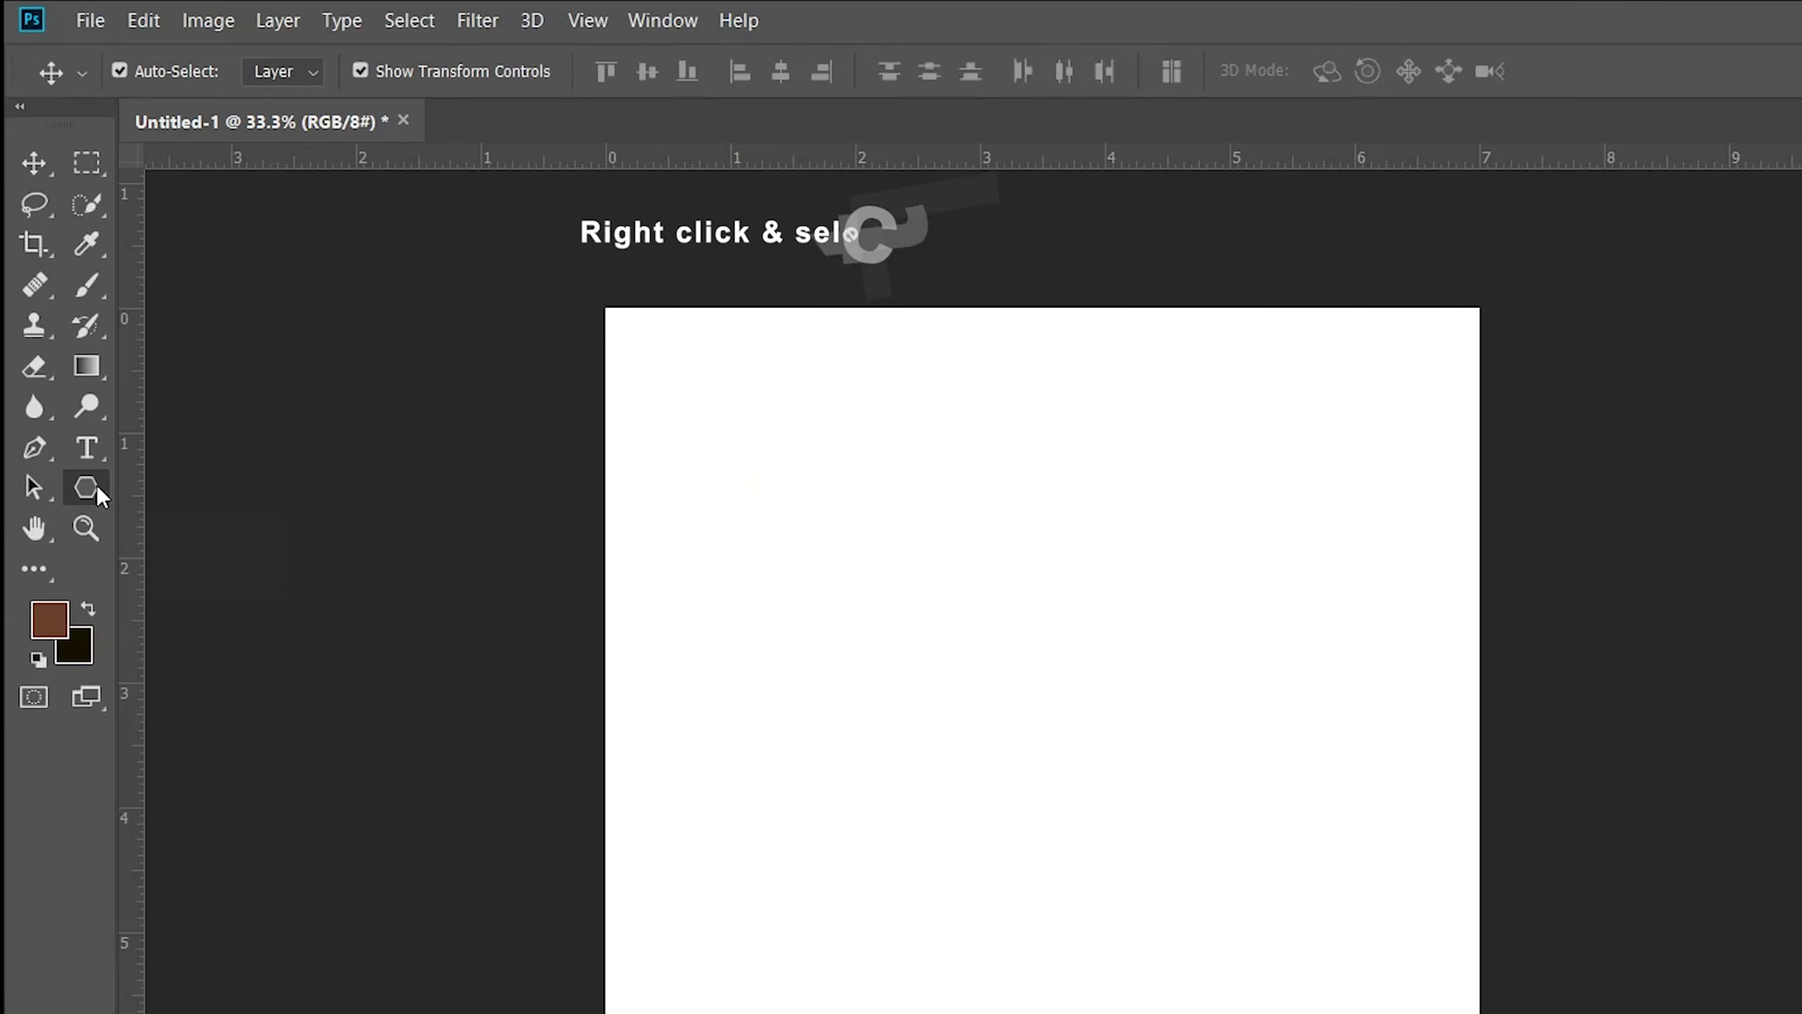
Draw a straight line with the Line tool, rising from left toward the canvas top-right
right_click(97, 488)
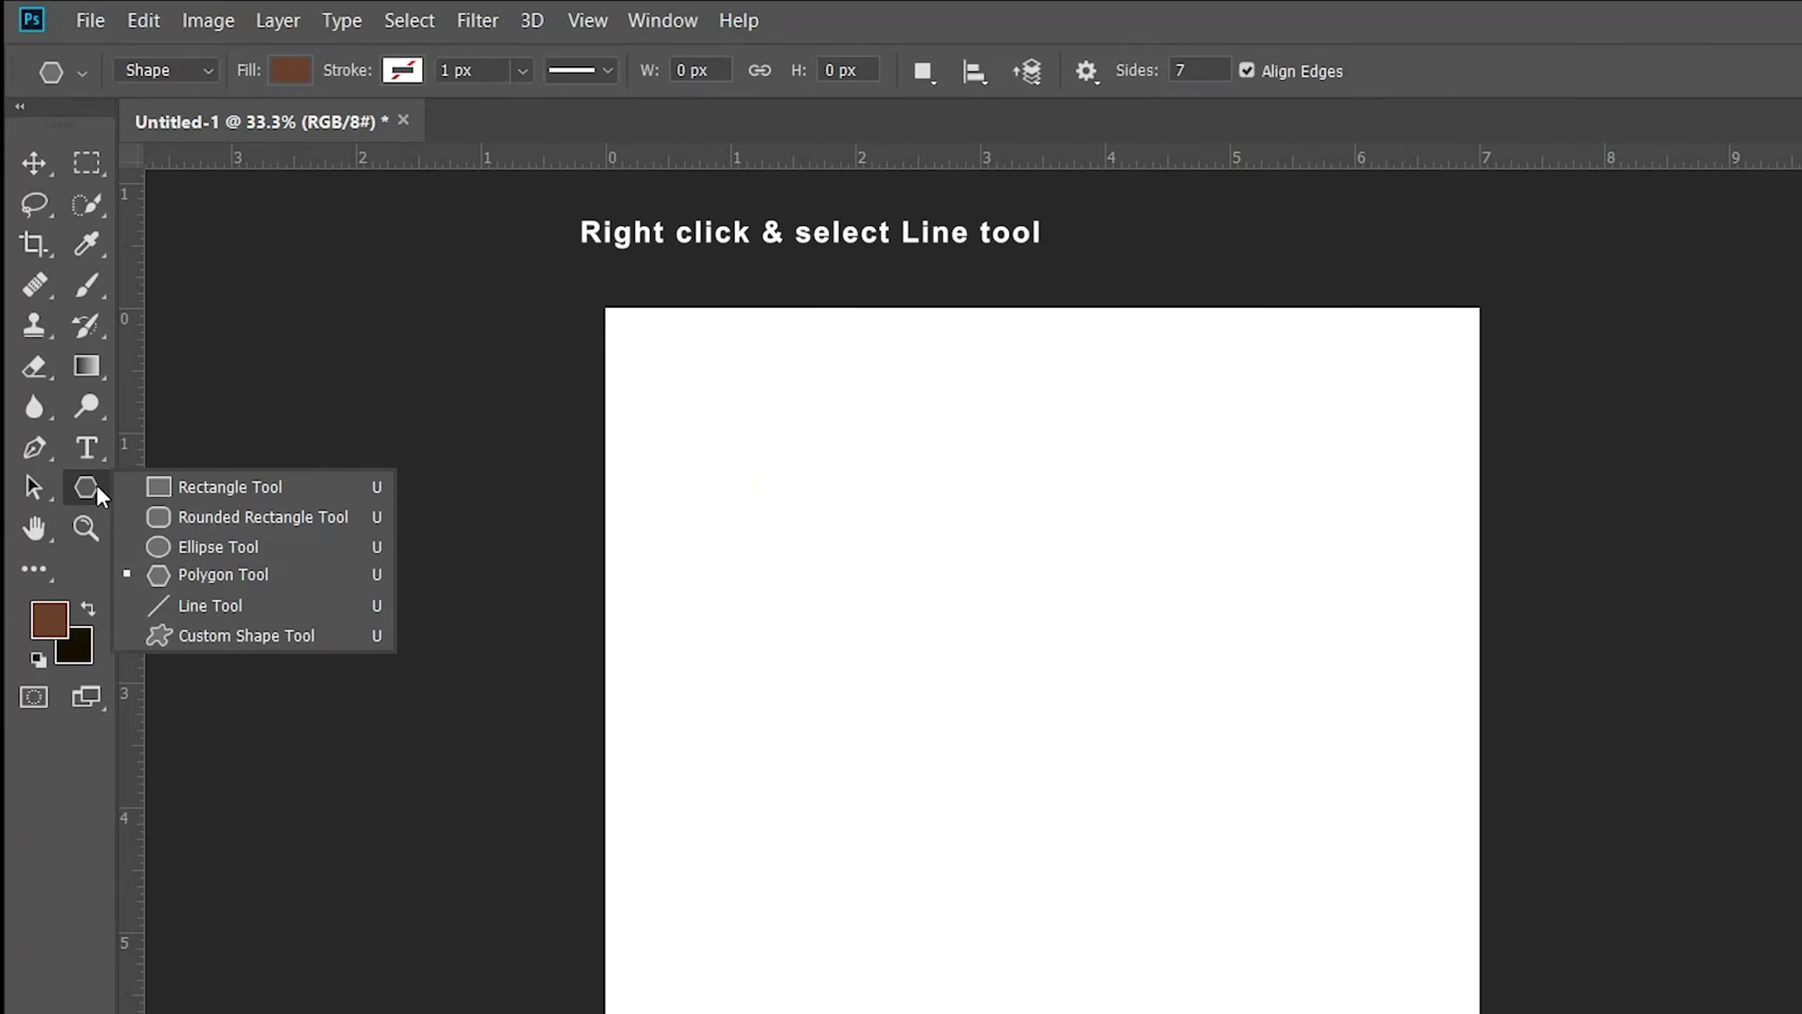
click(242, 605)
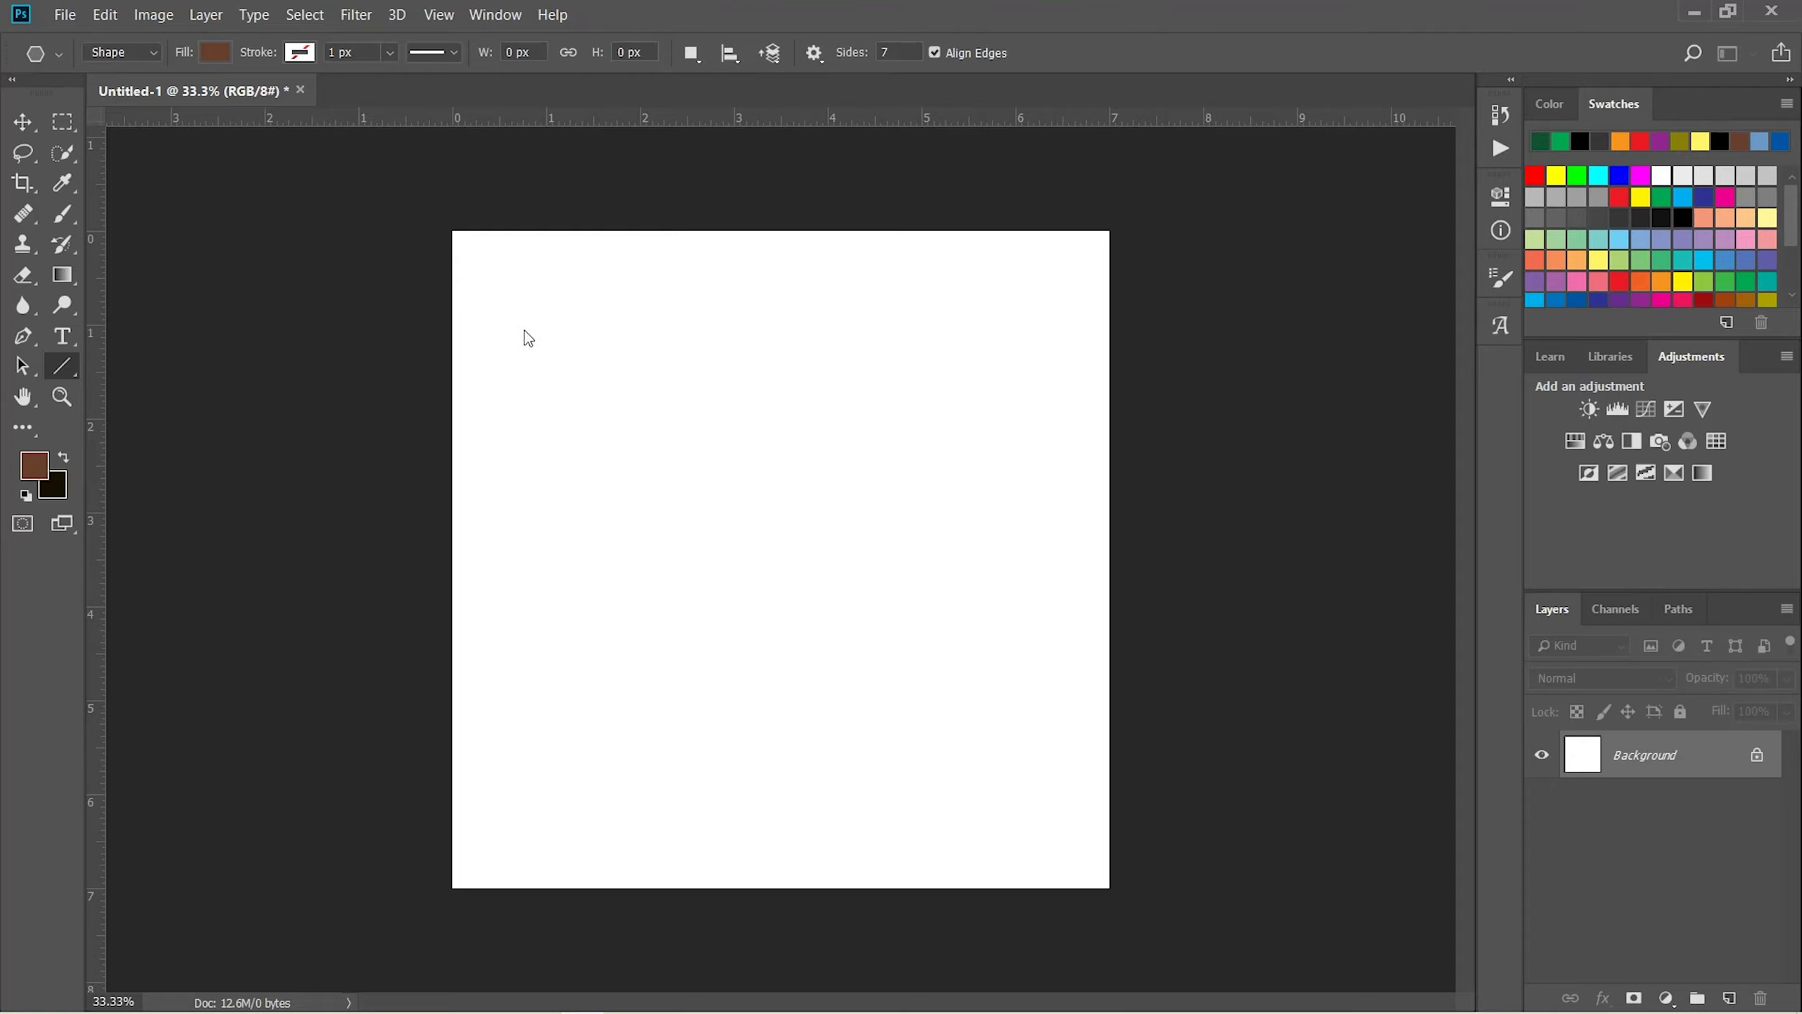
drag(511, 324, 1011, 259)
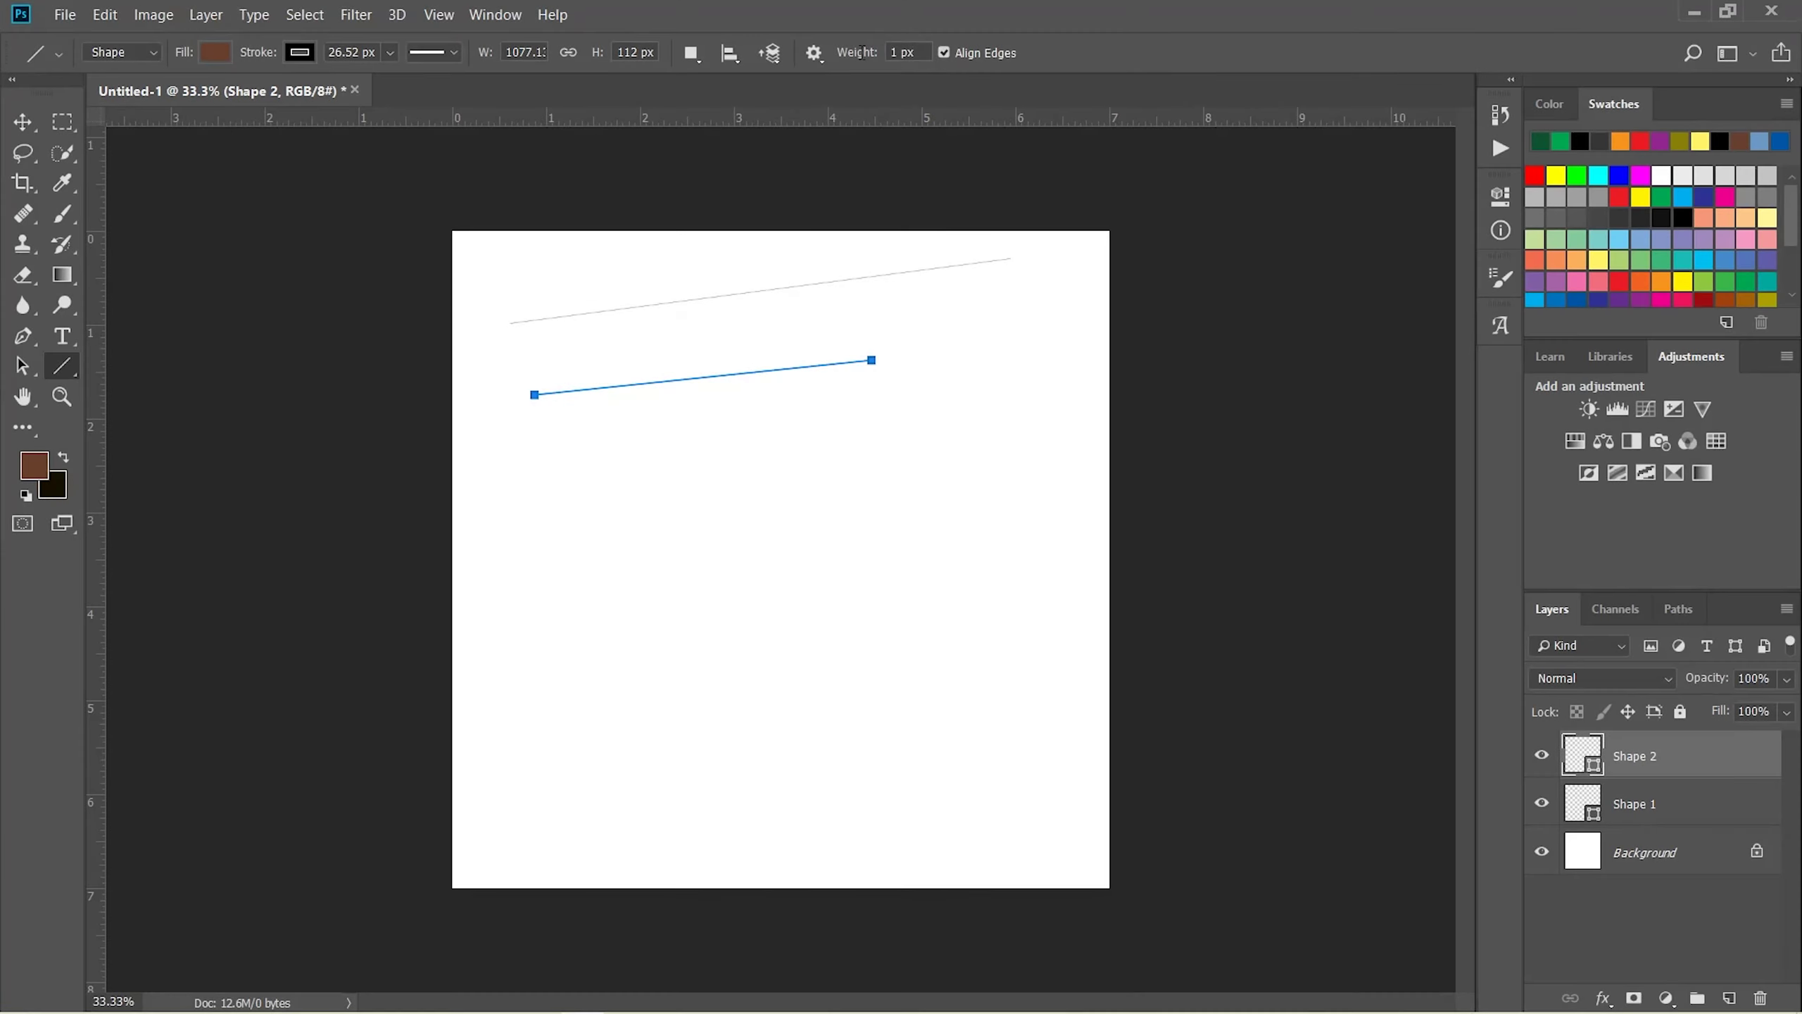
Set the line weight to 5 px and draw a line below the earlier lines
click(905, 54)
text(5)
click(386, 54)
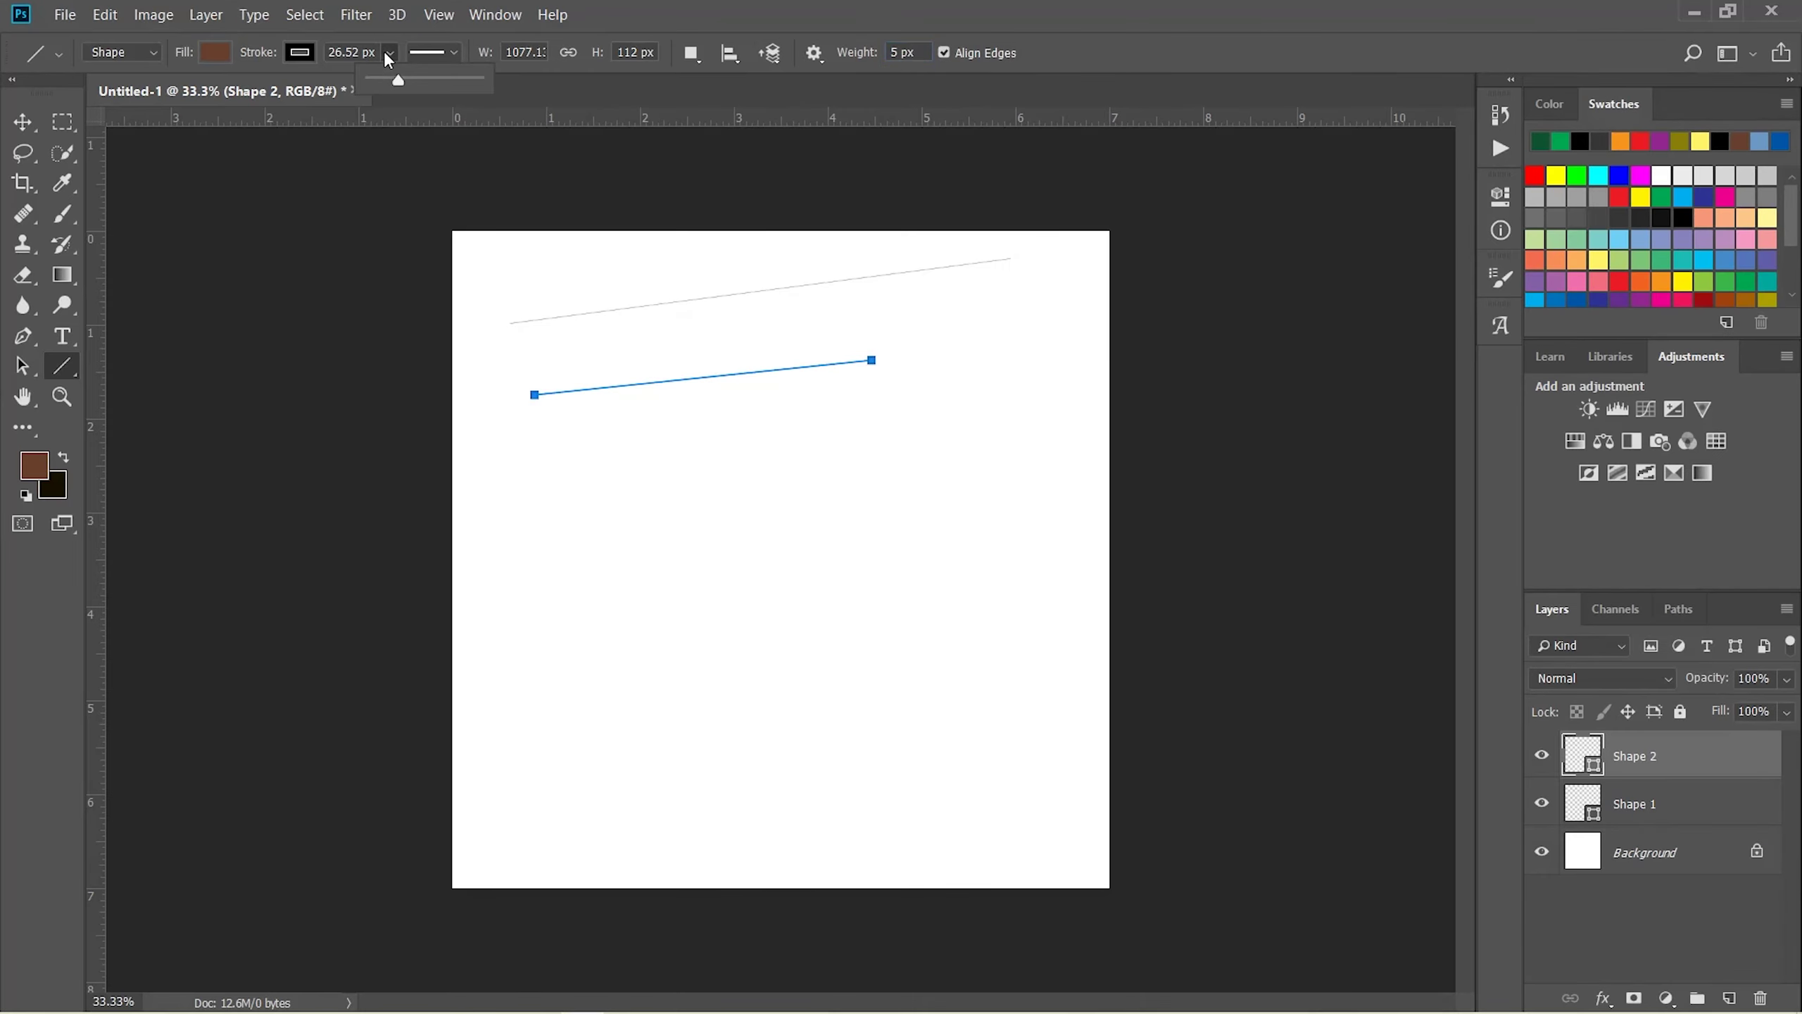
click(388, 57)
click(22, 122)
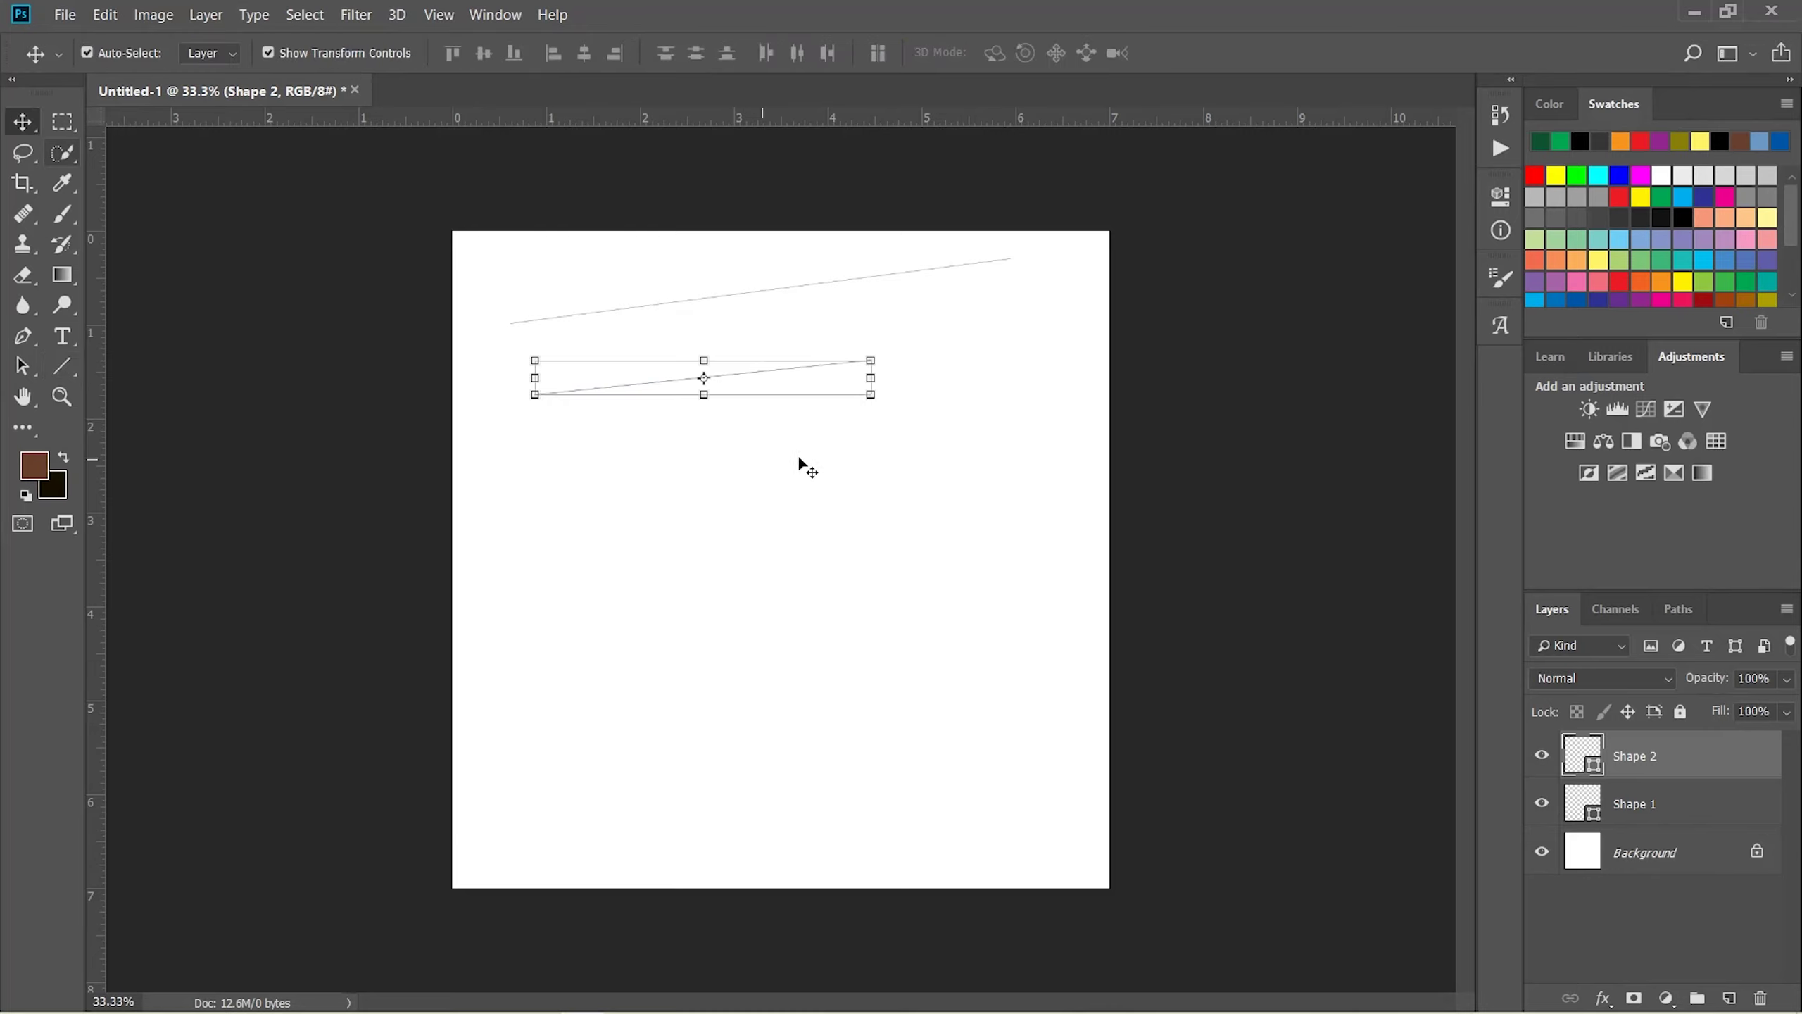
click(62, 366)
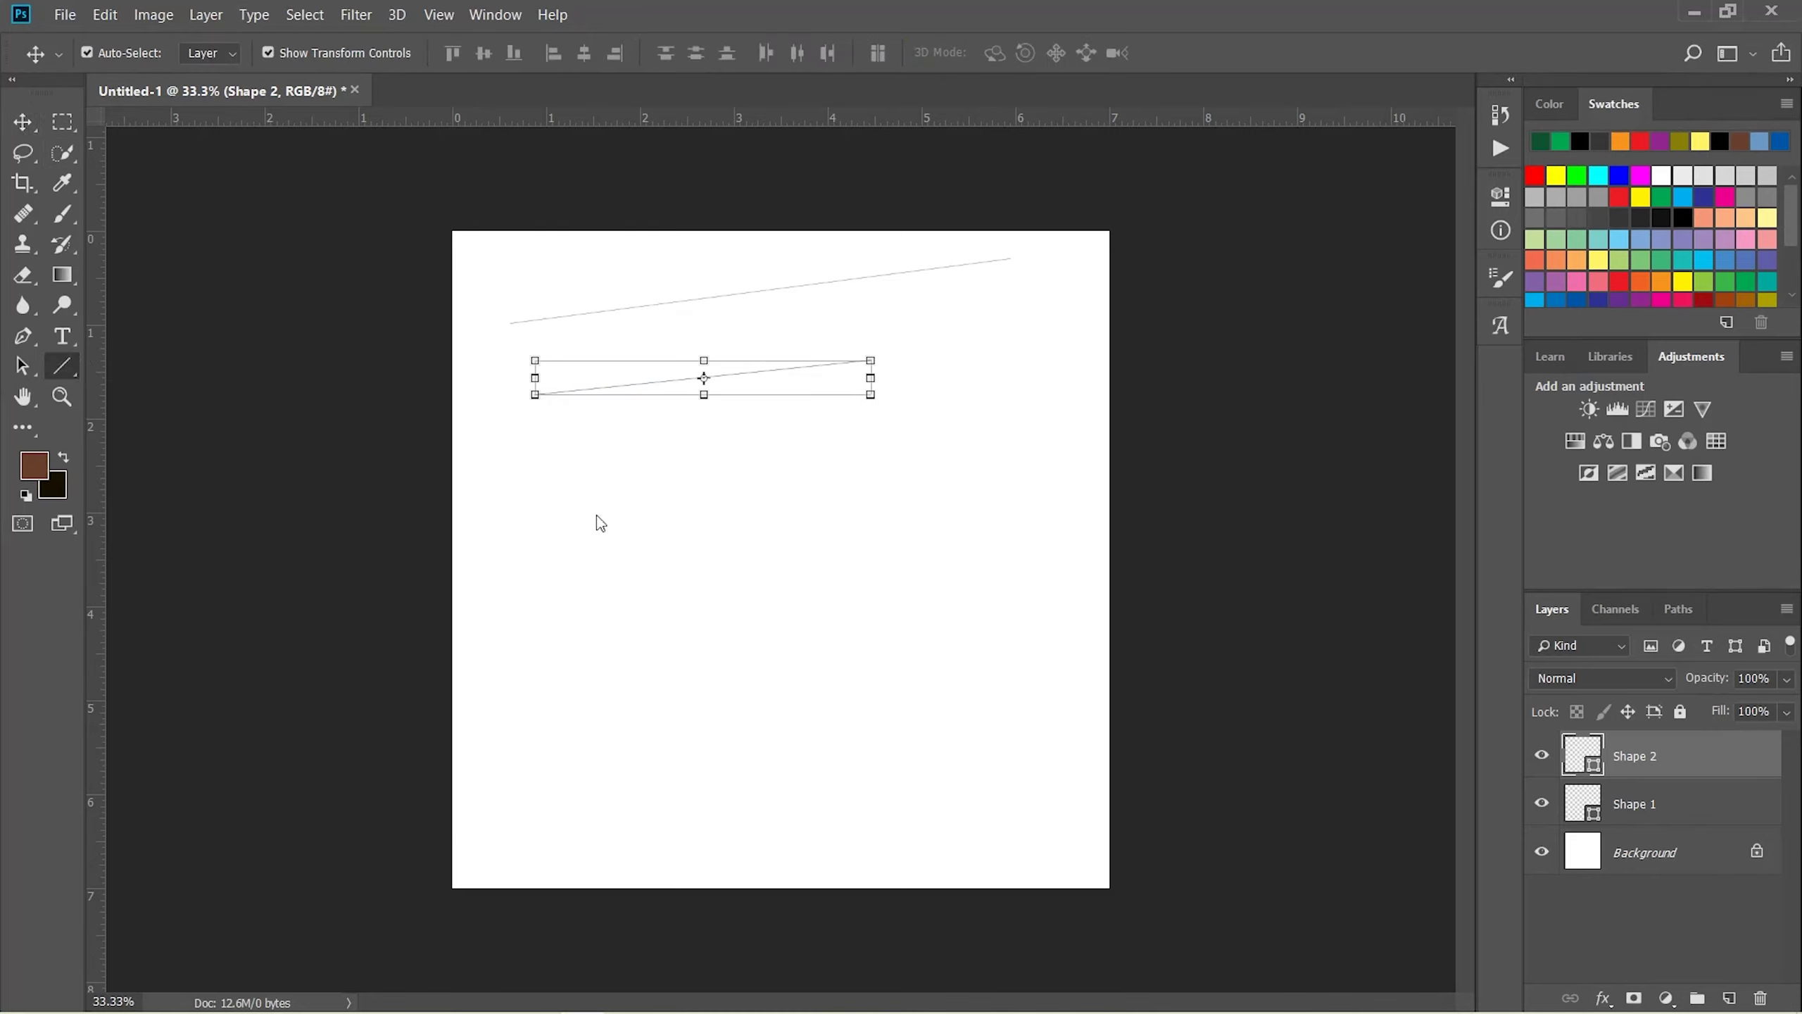
drag(580, 474, 814, 452)
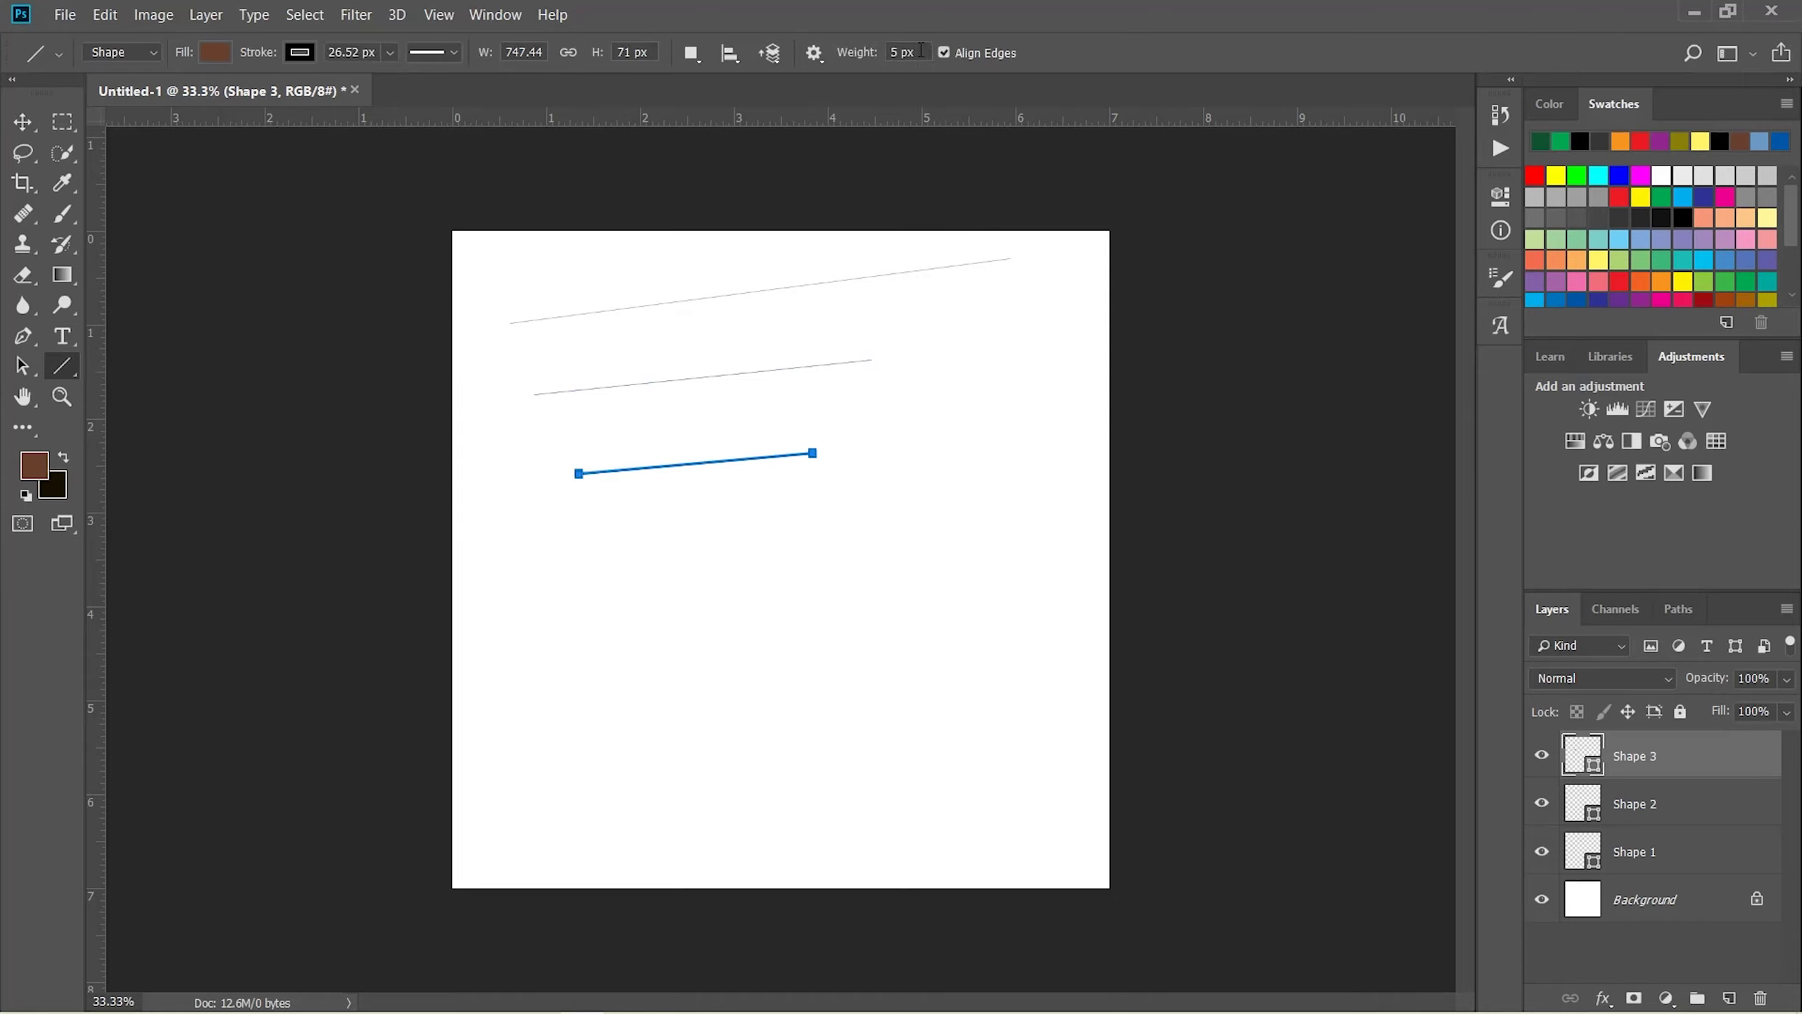
Draw a 10 px line lower on the canvas
text(10)
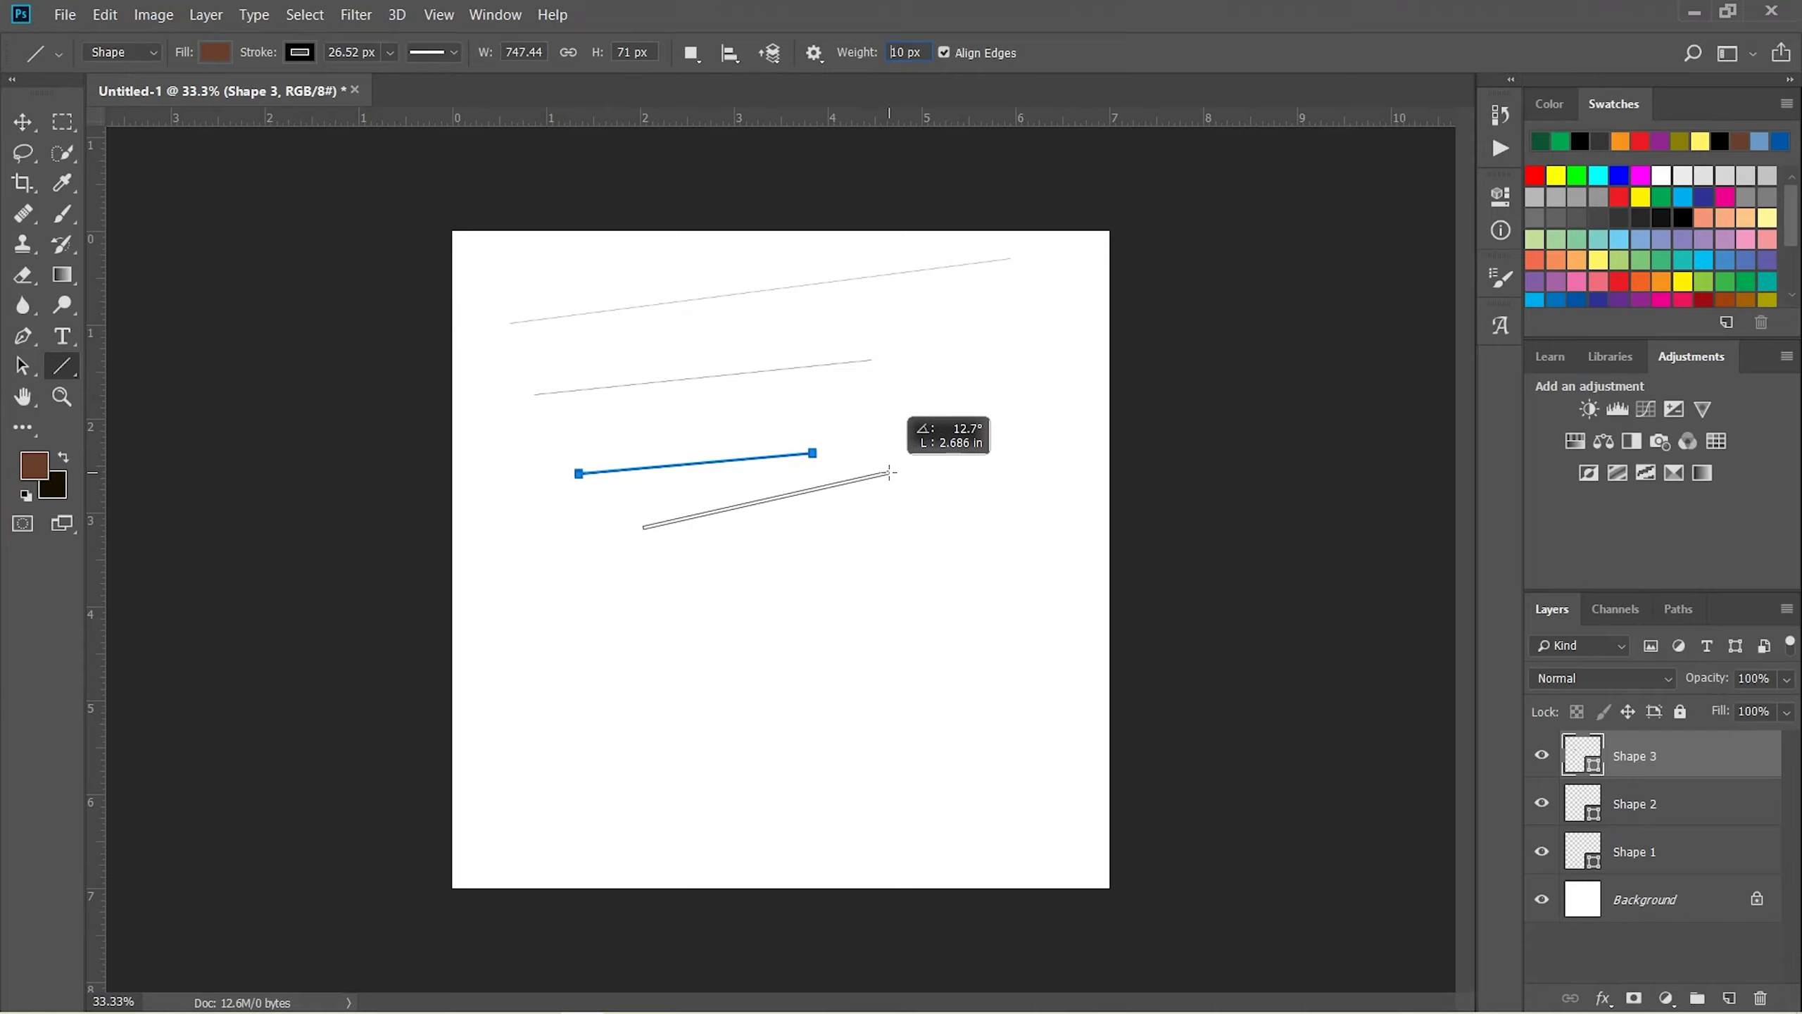
drag(643, 526, 888, 472)
drag(925, 52, 870, 52)
text(20)
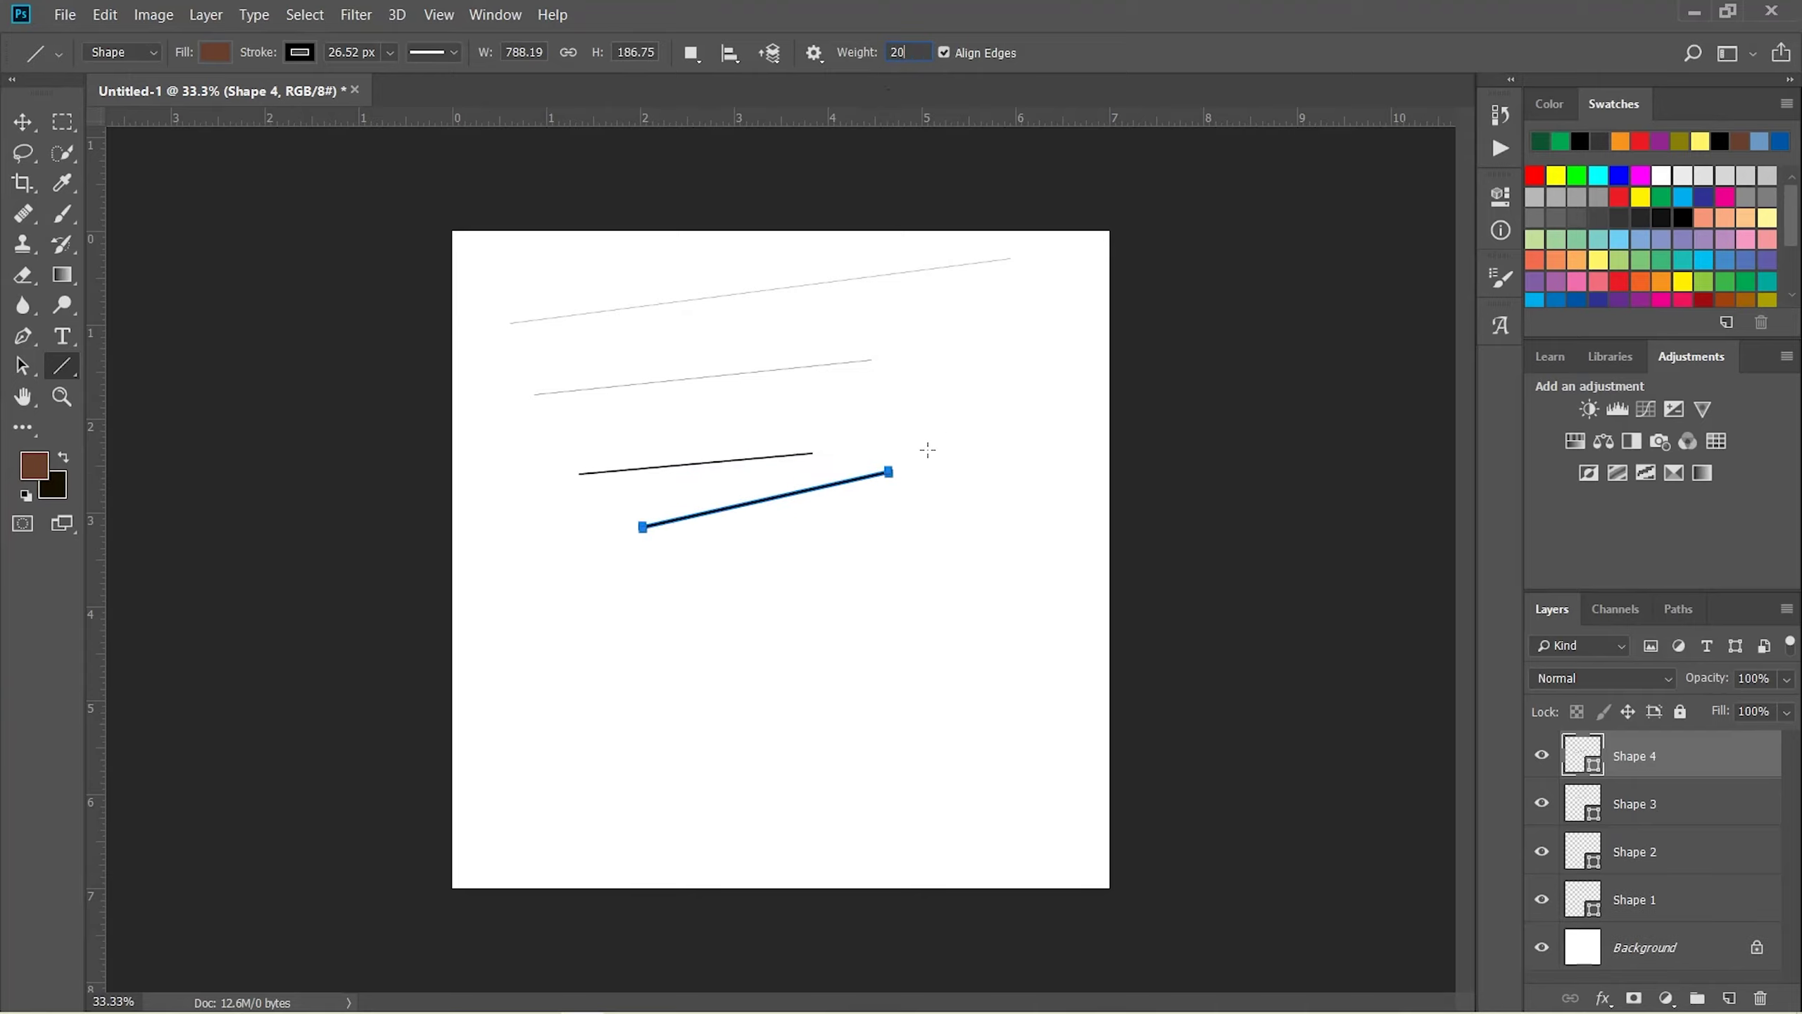
Draw a 20 px thick line lower down and set the fill colour to red
drag(660, 611, 1017, 536)
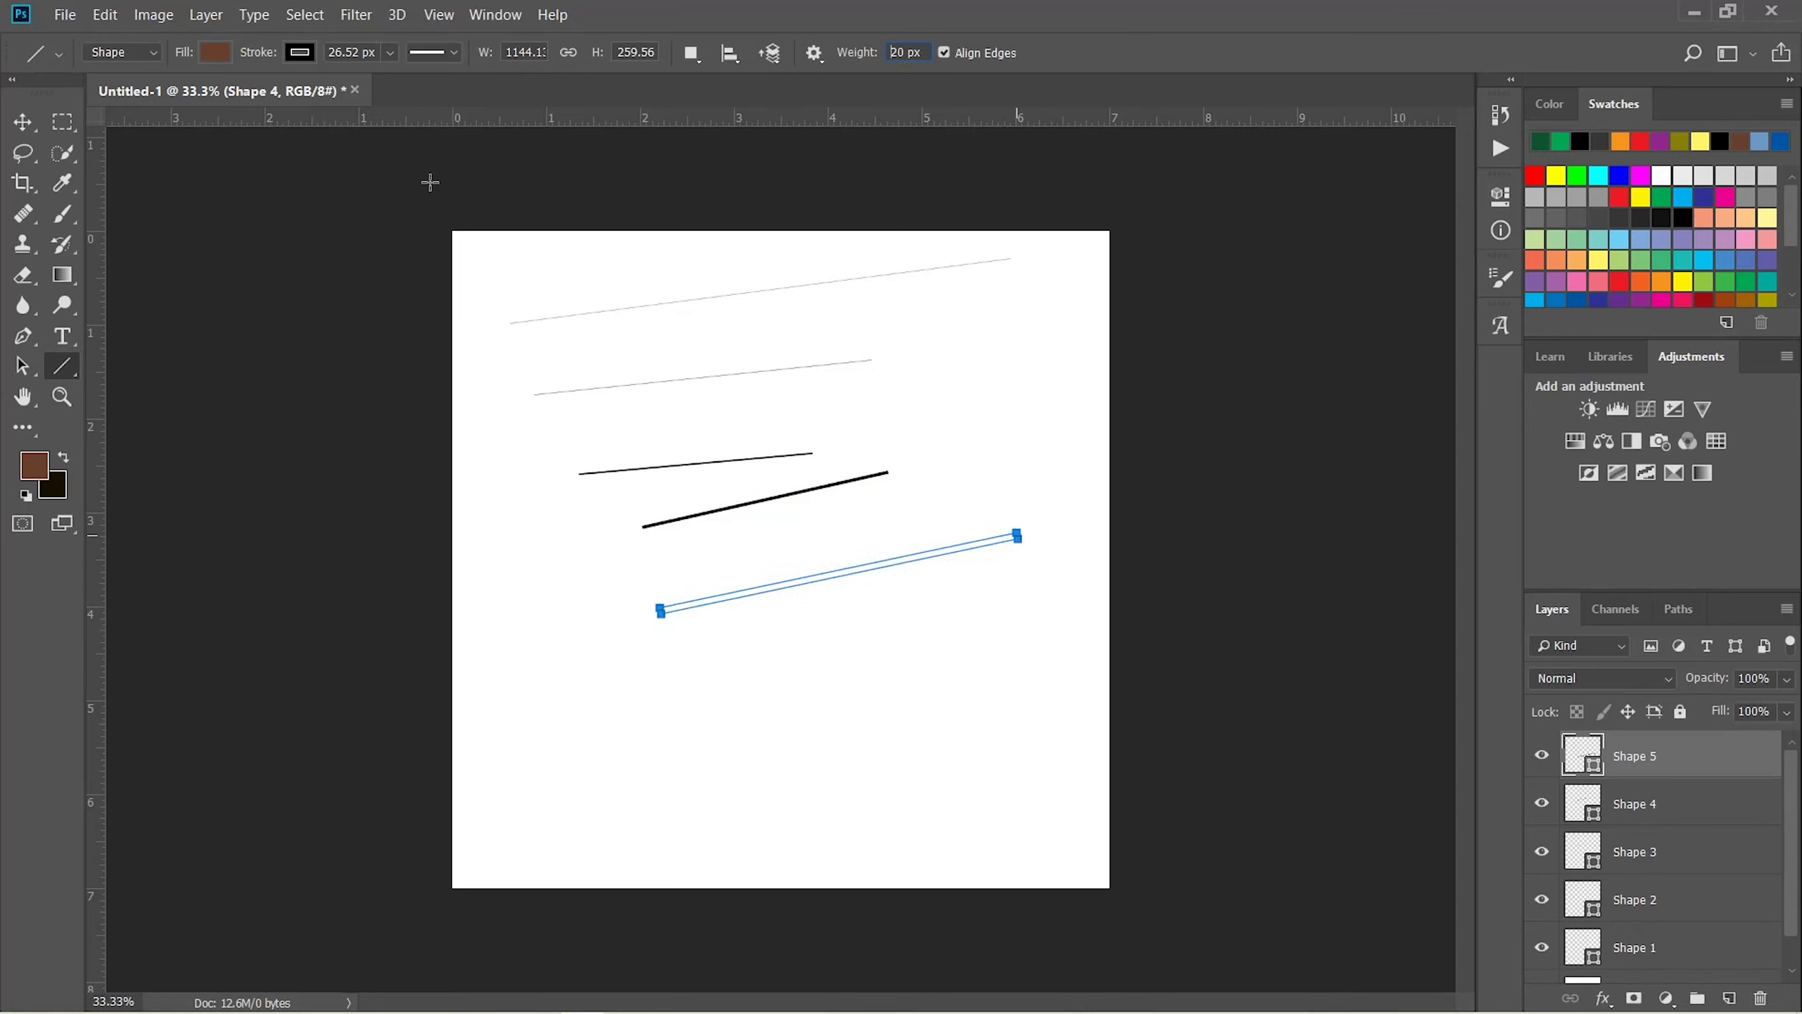
click(214, 52)
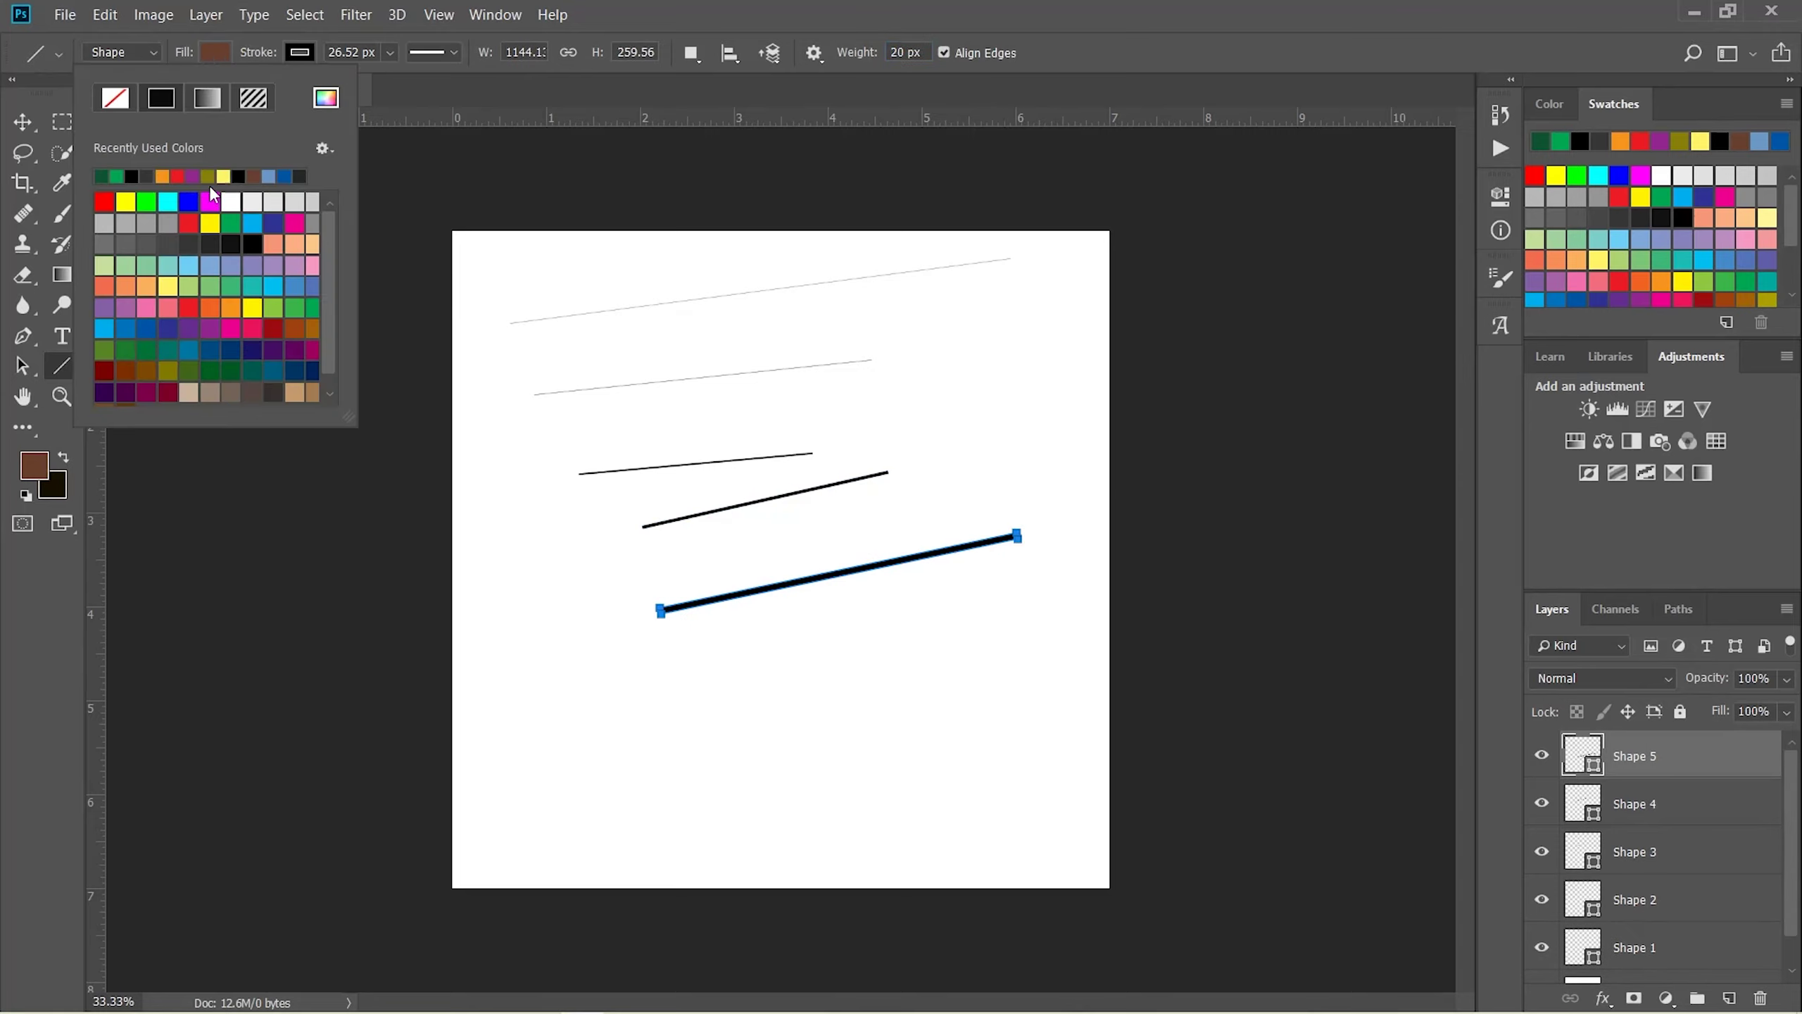
click(192, 175)
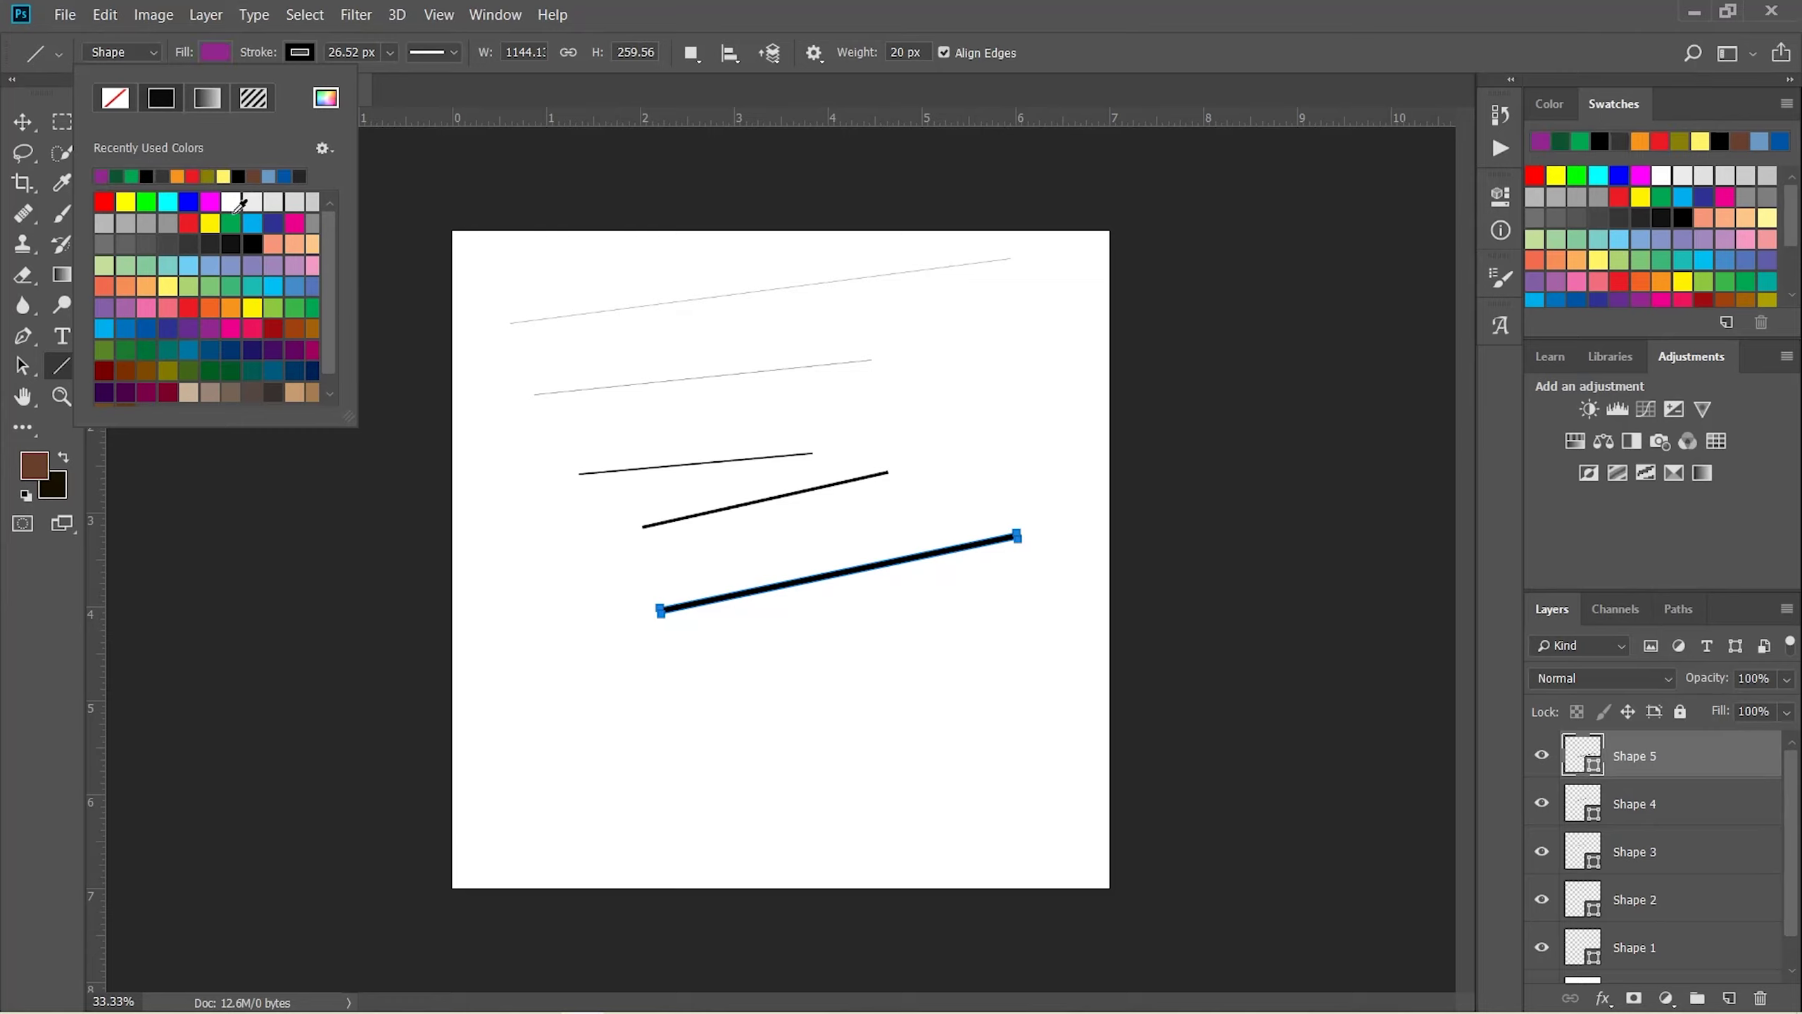
click(190, 222)
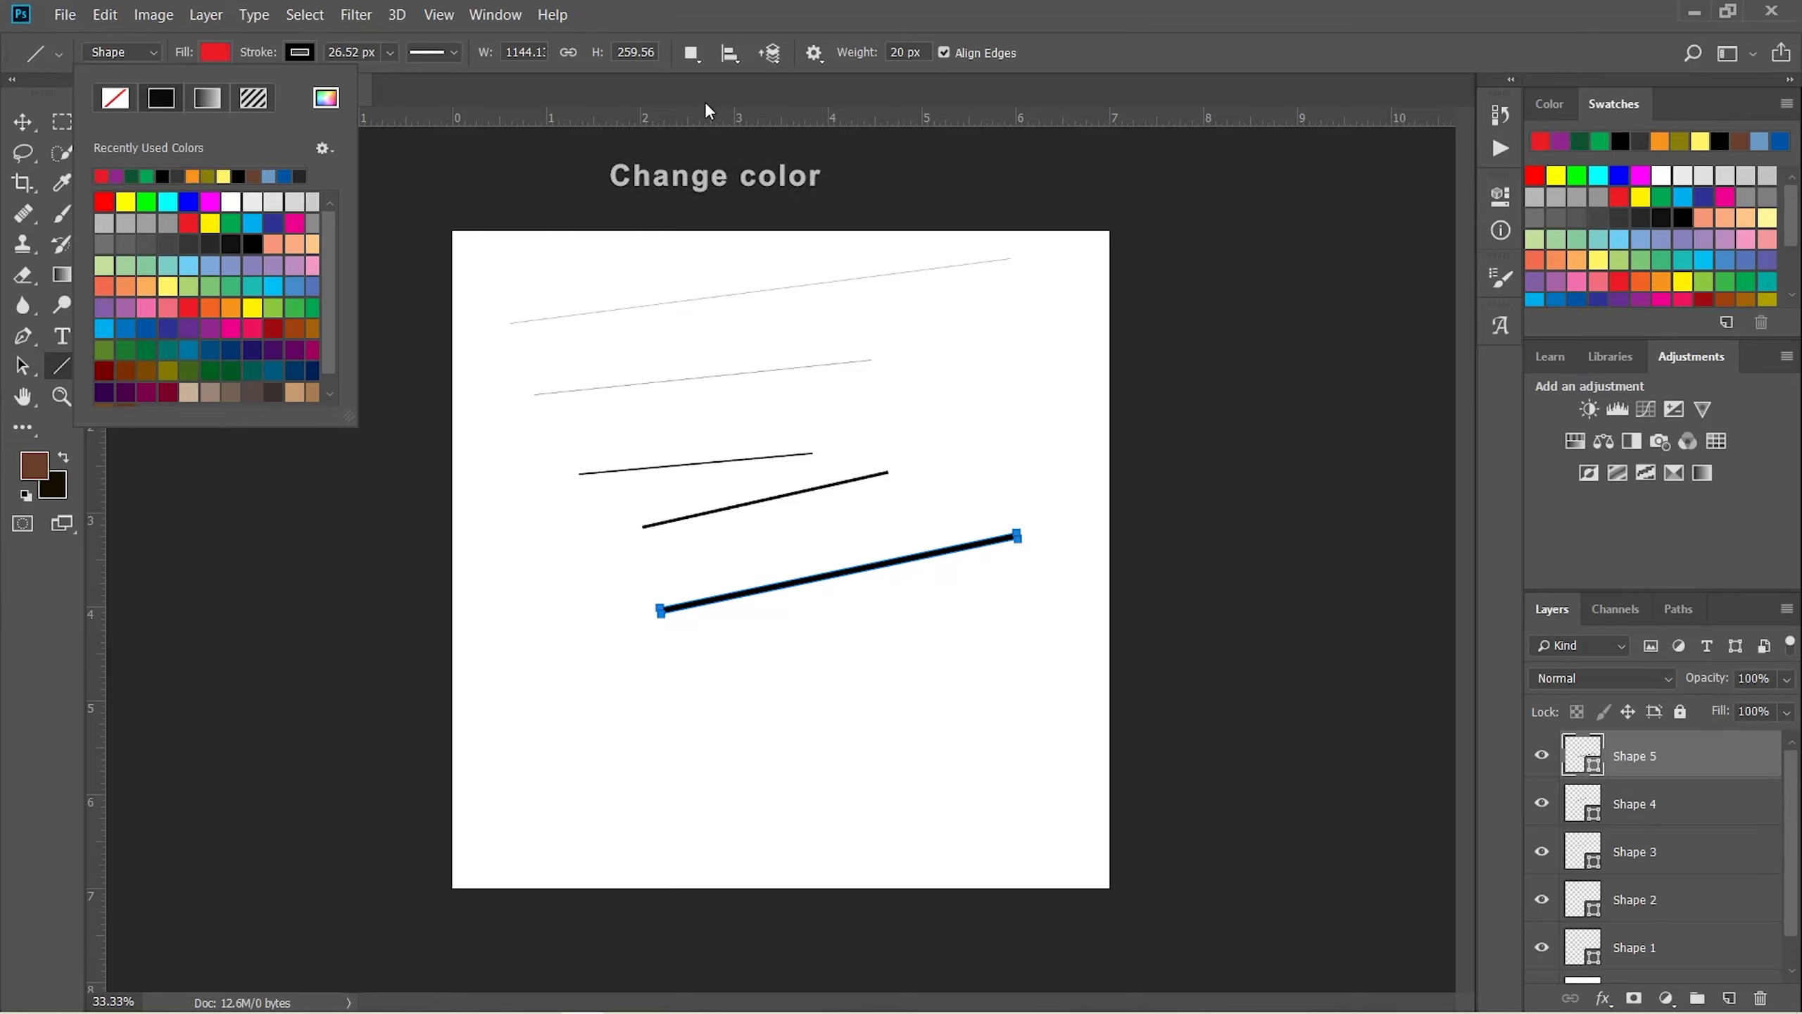
Draw a thick line across the upper middle with a red stroke
click(25, 122)
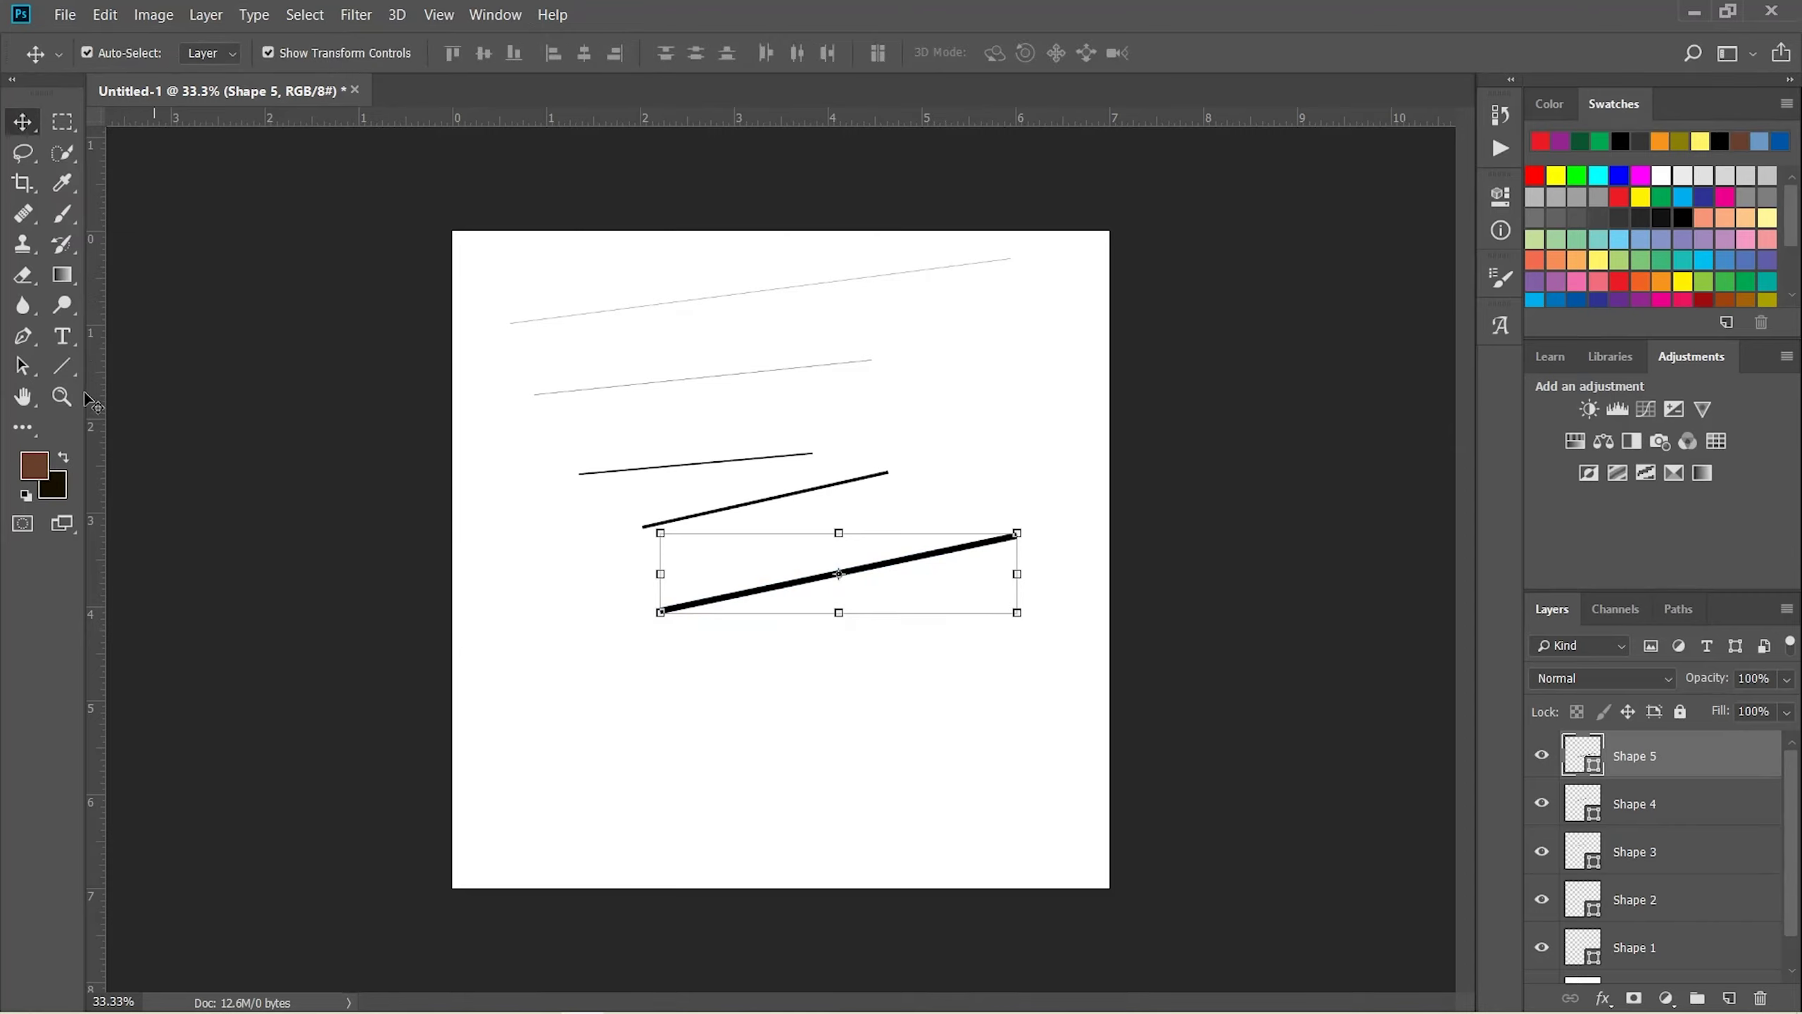
click(62, 365)
drag(562, 426, 1041, 400)
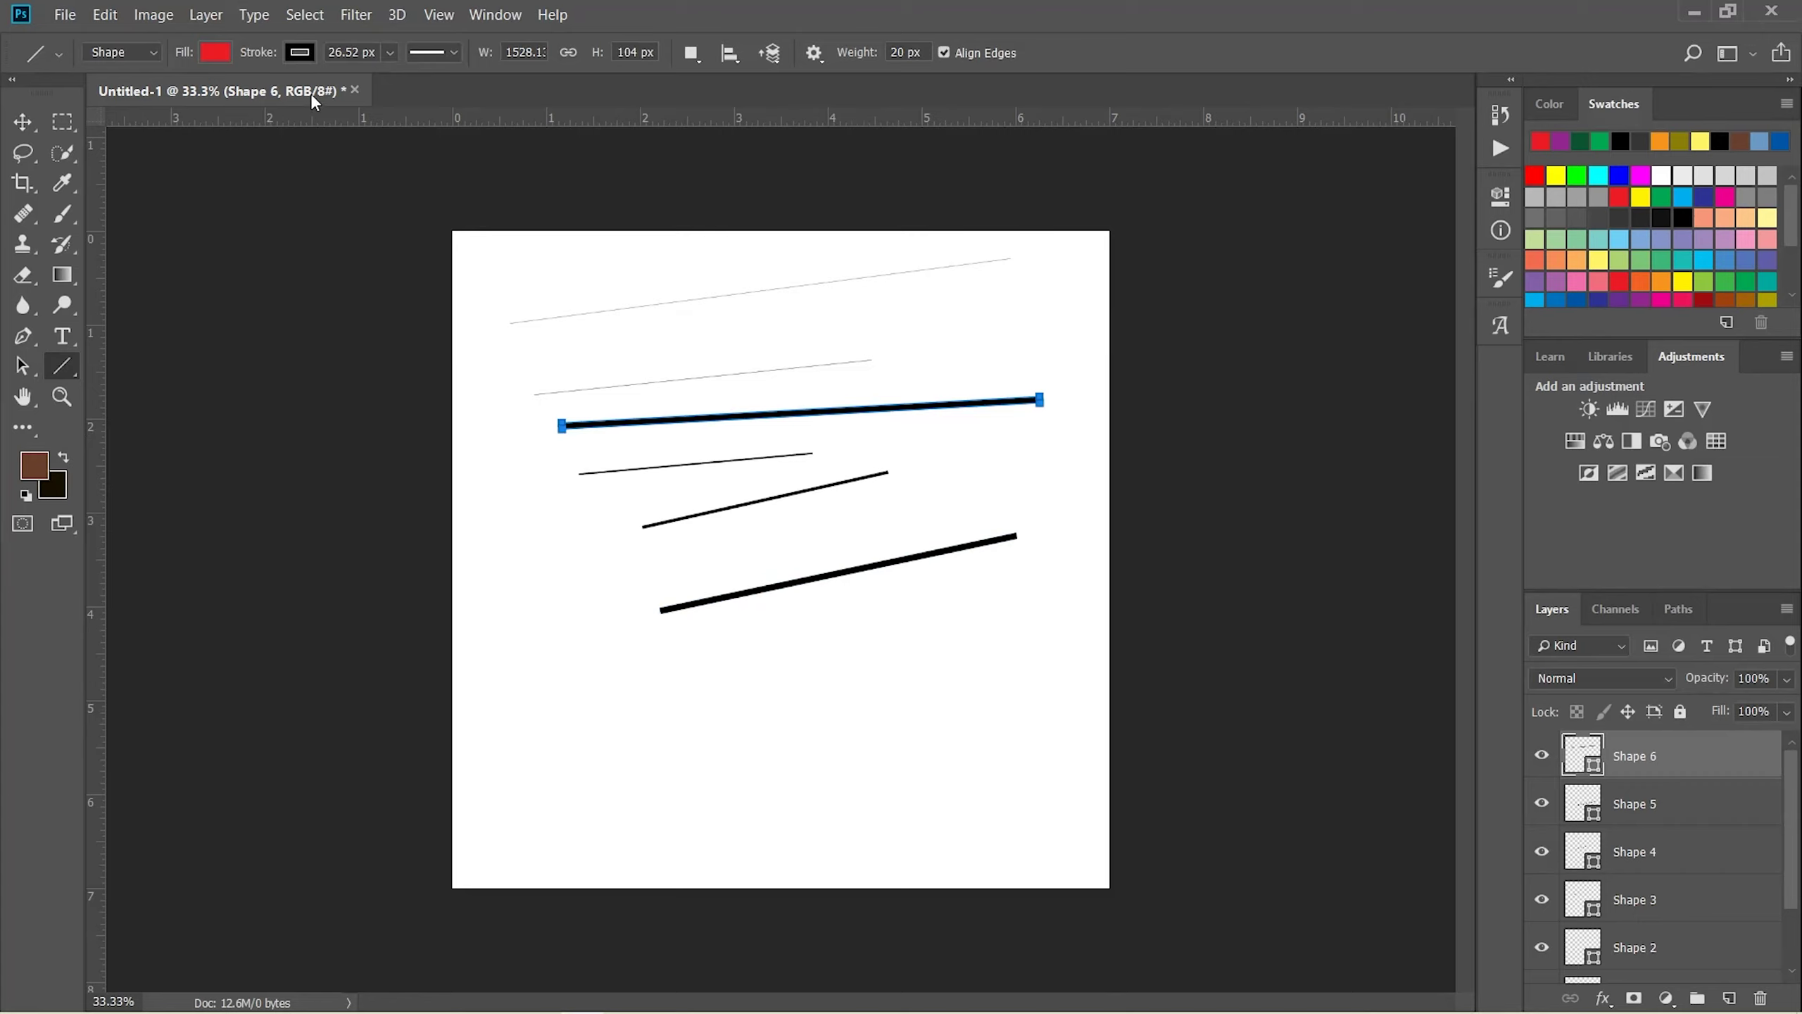
click(301, 53)
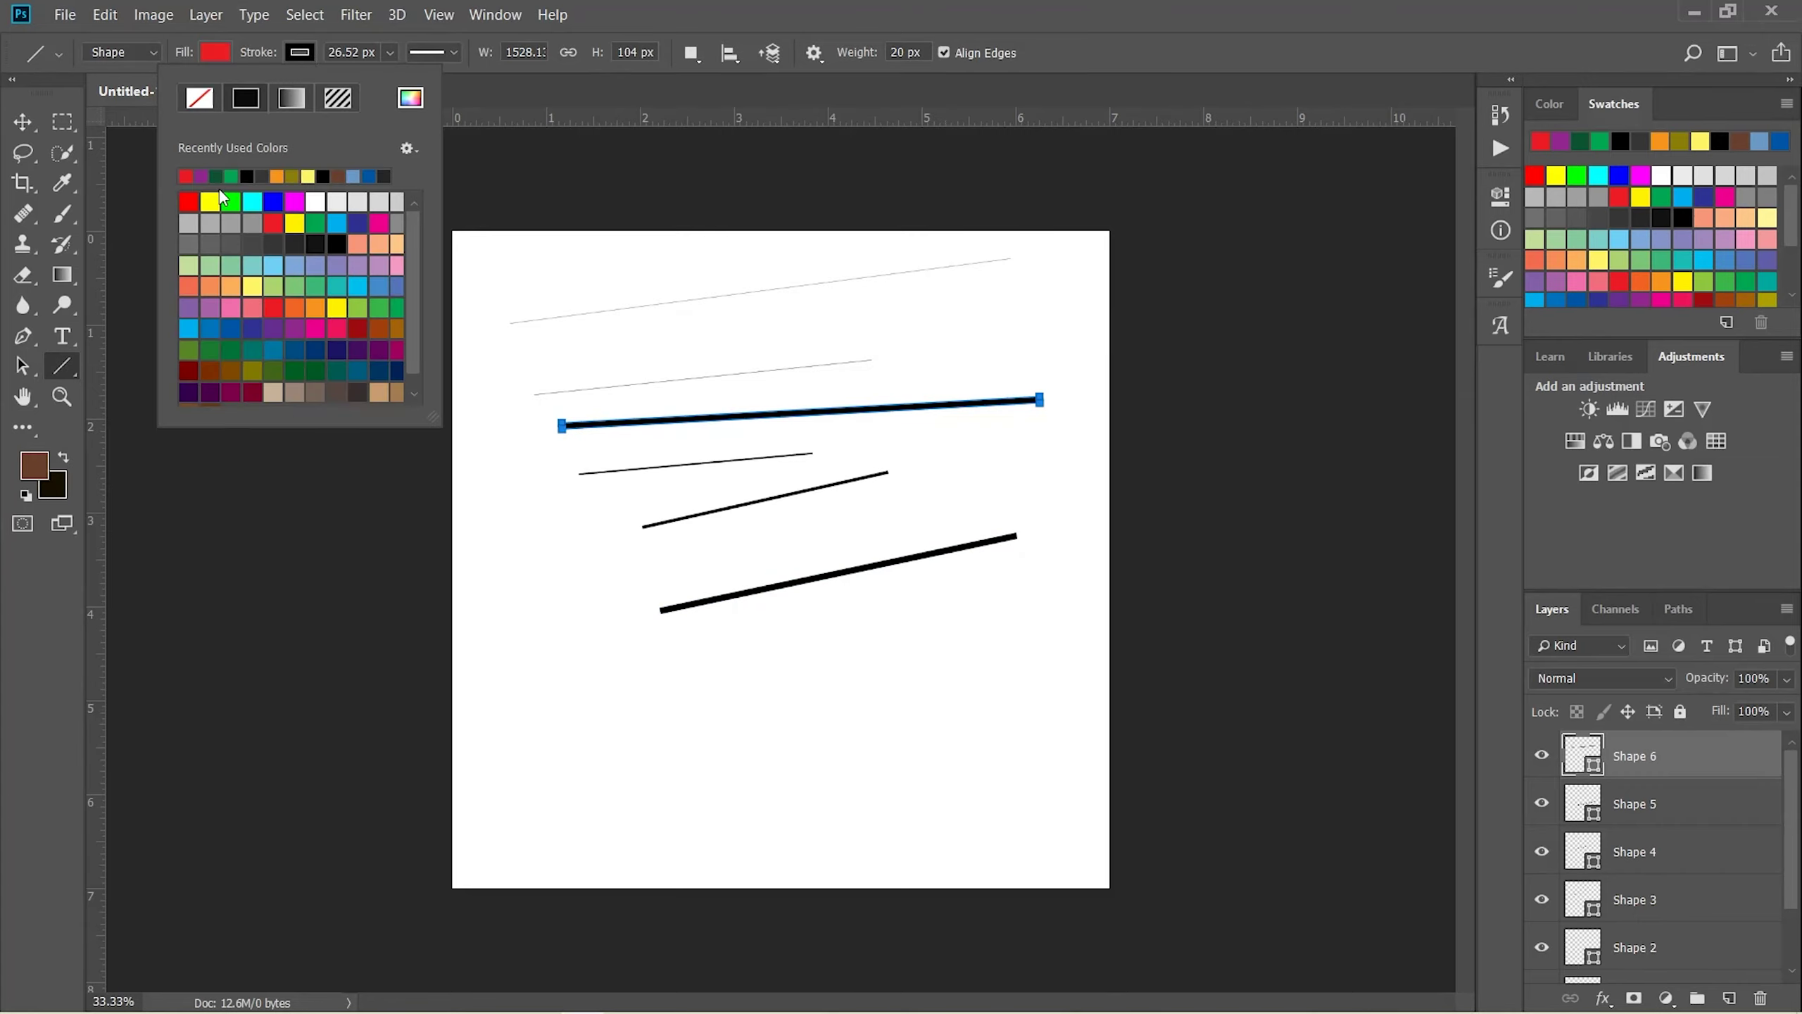
click(187, 202)
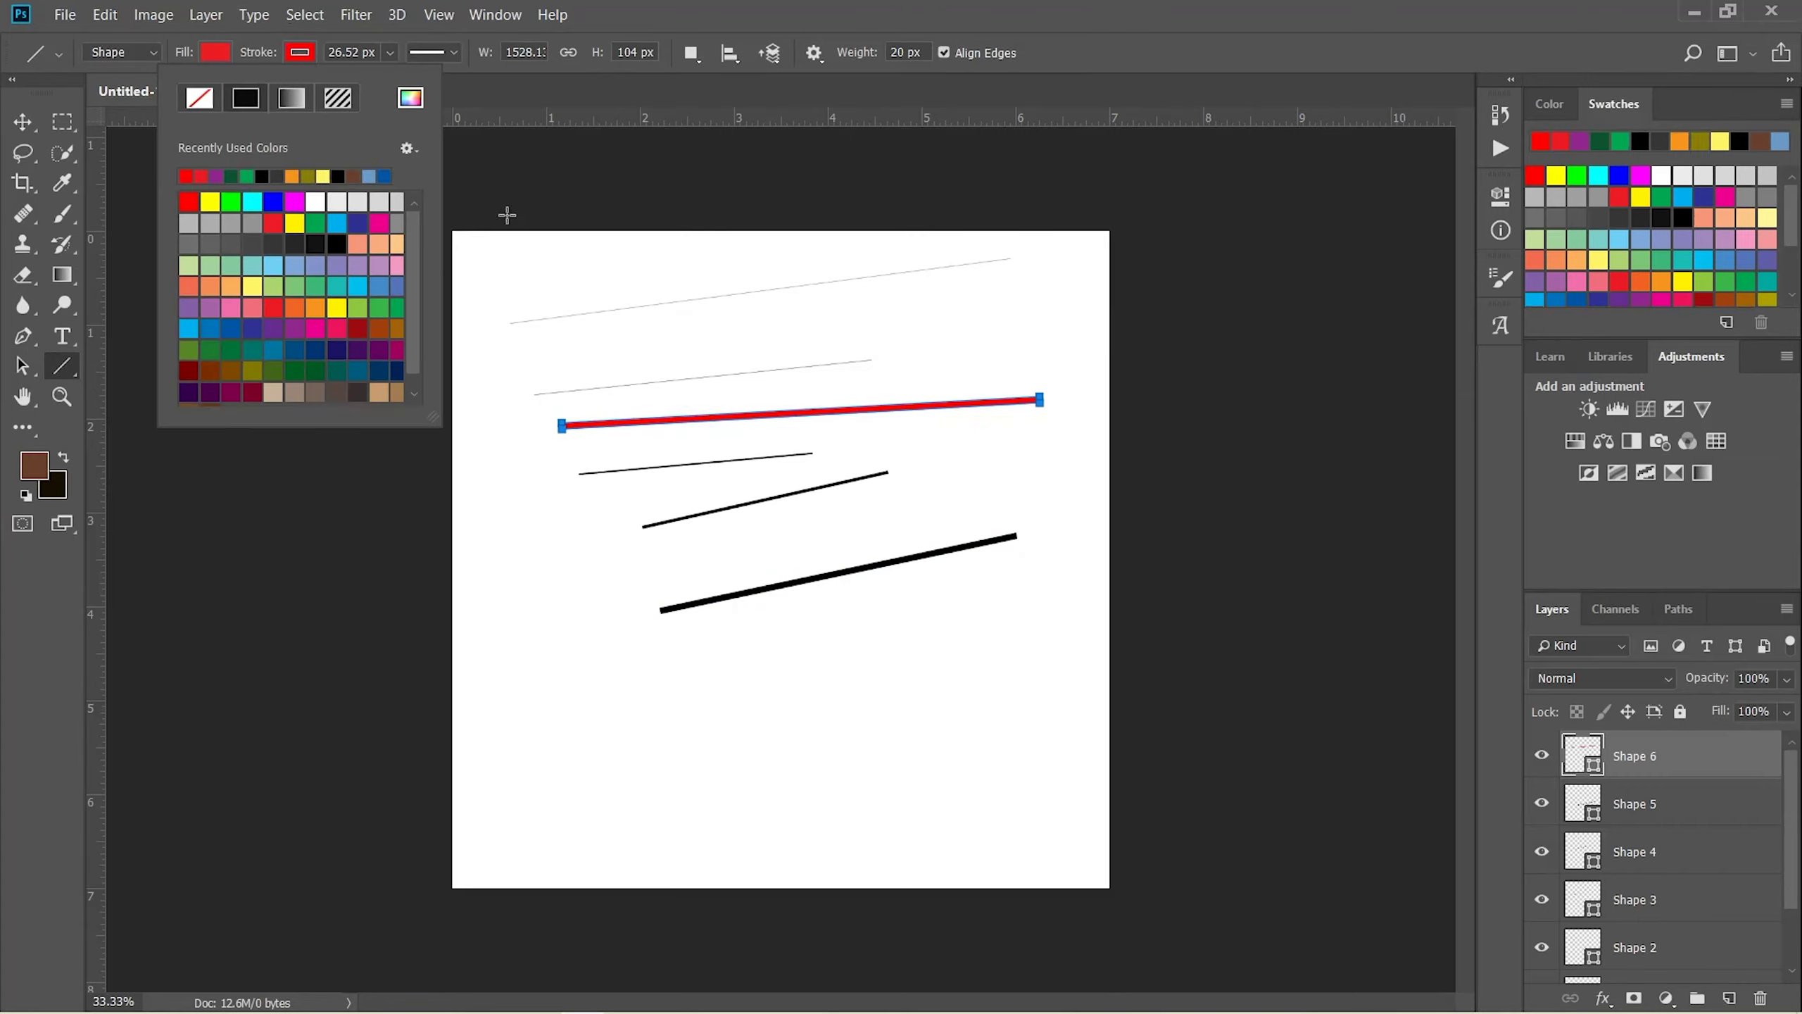
click(34, 125)
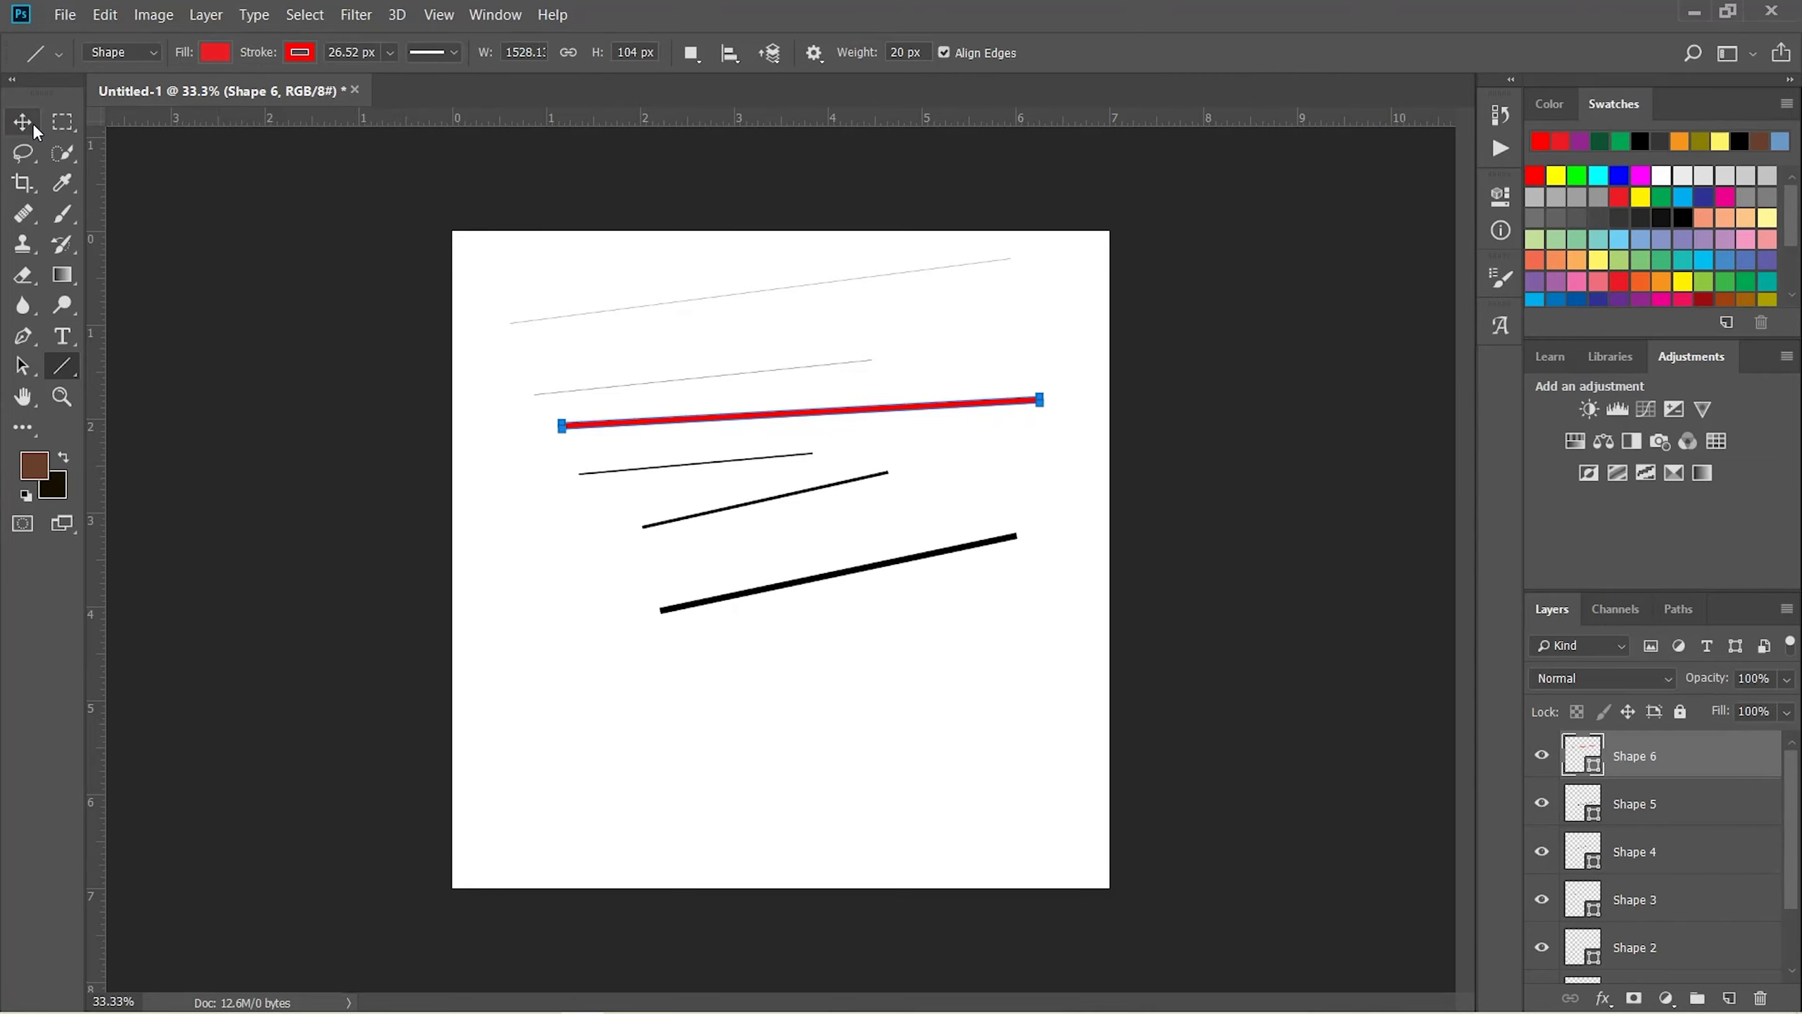
Draw a line near the canvas top and give it a yellow stroke
click(520, 469)
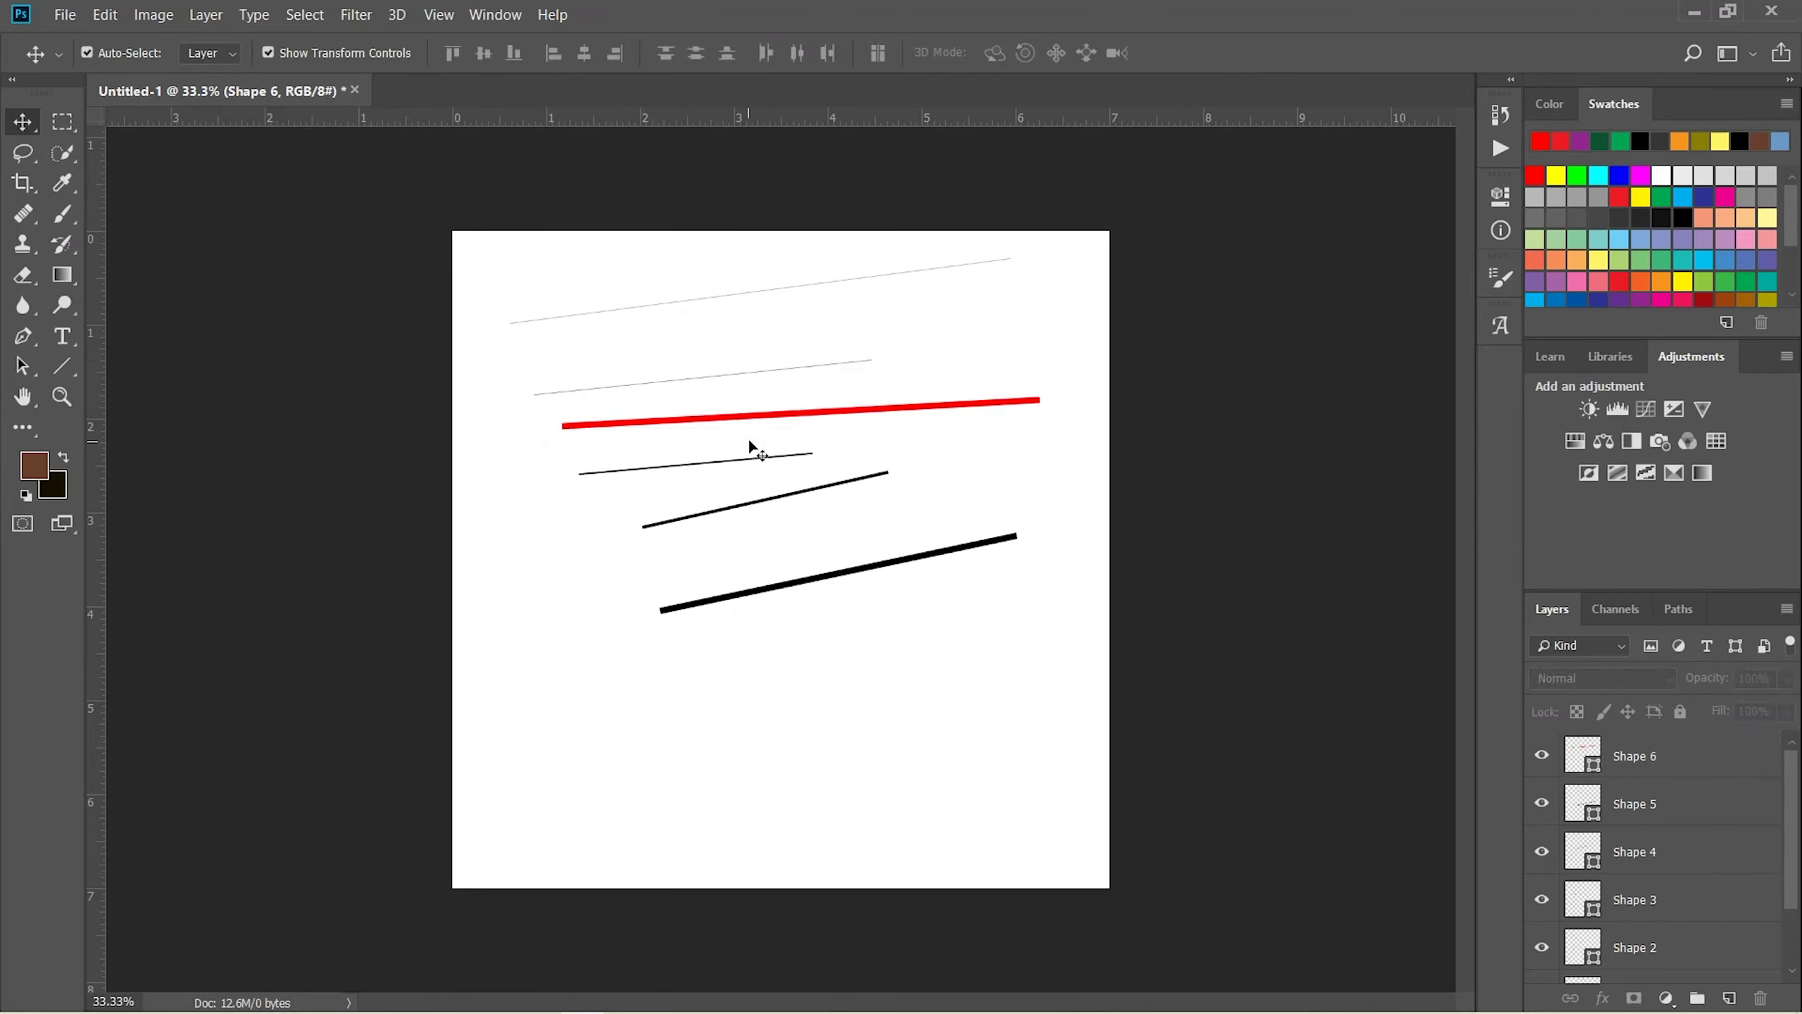
click(753, 419)
shift+click(612, 384)
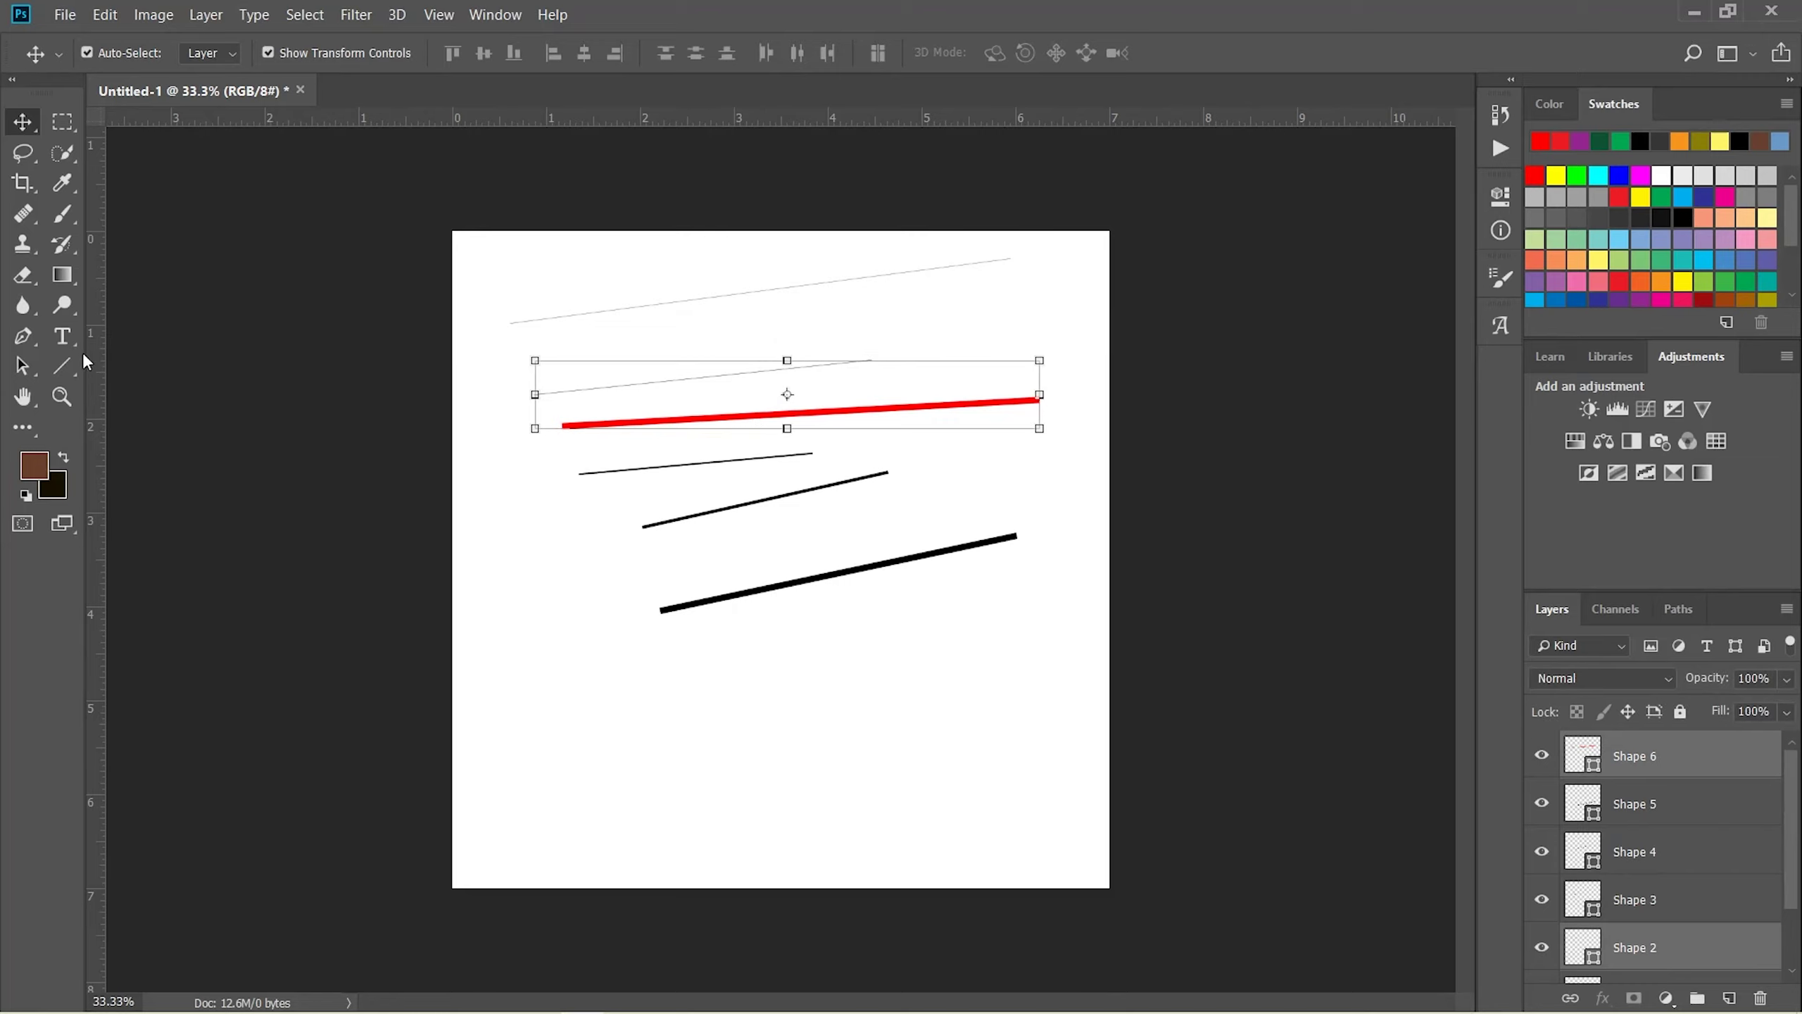
click(62, 366)
drag(530, 288, 928, 286)
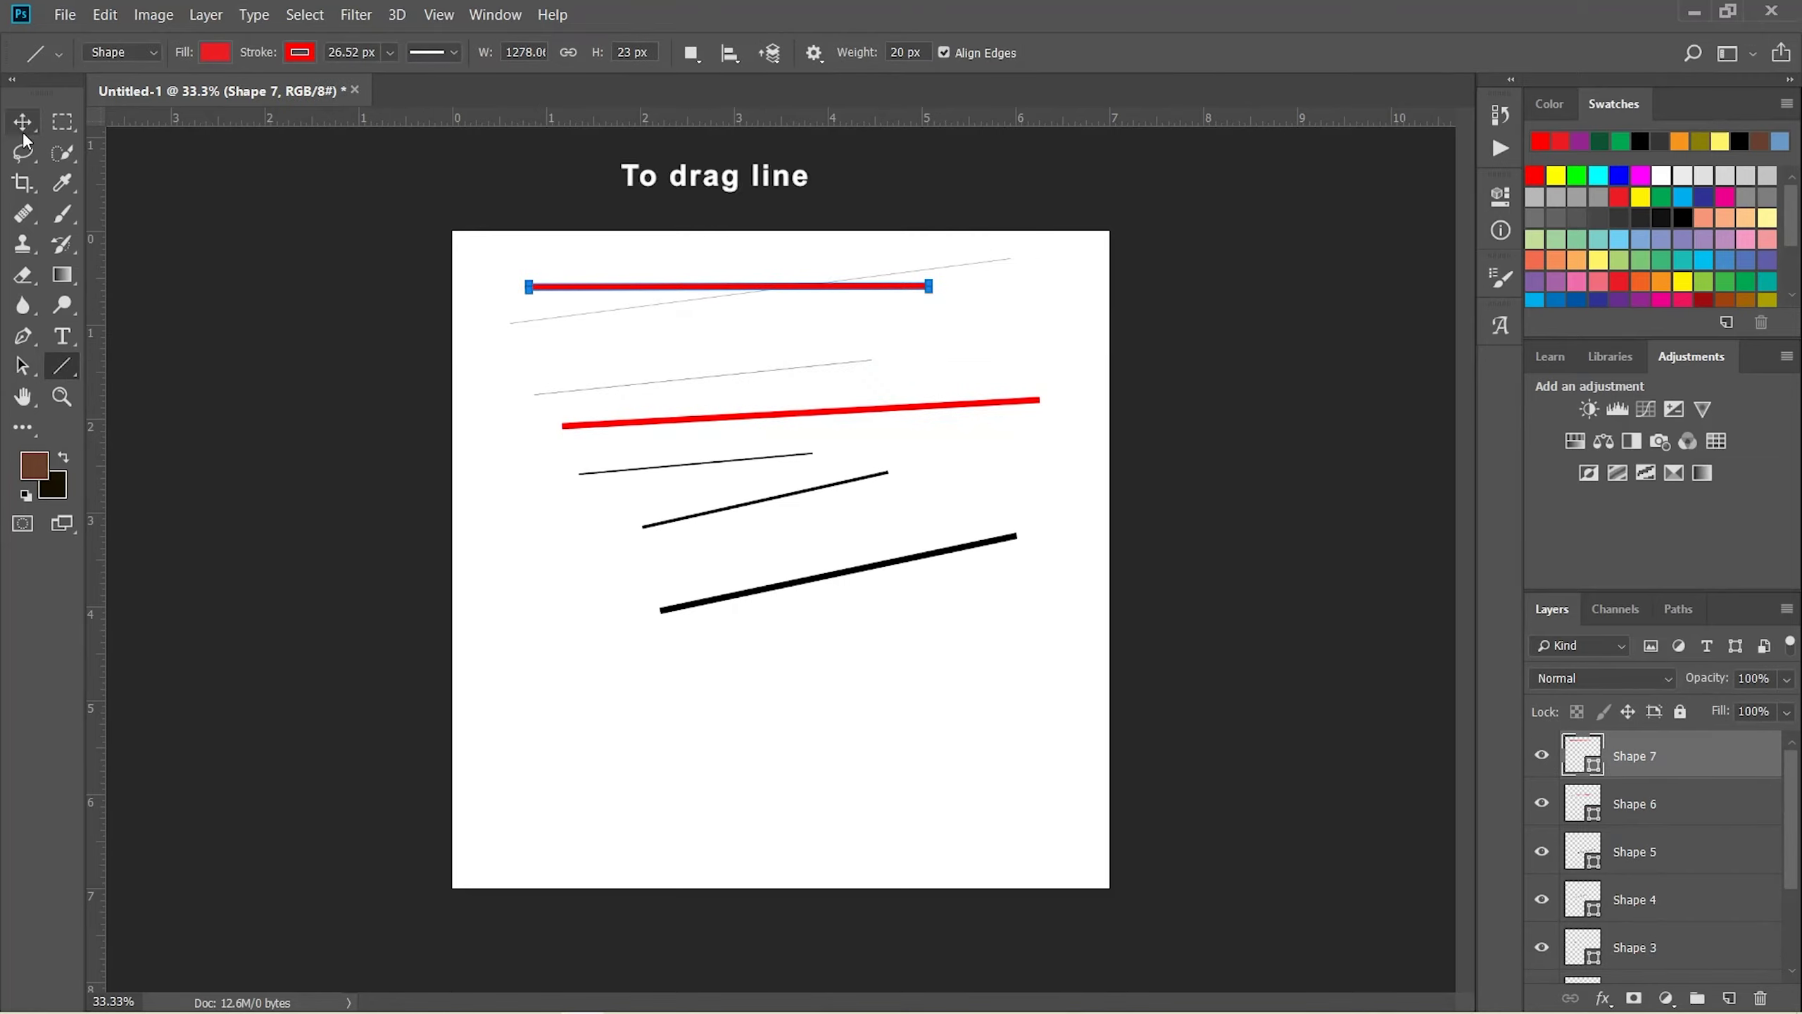
click(296, 57)
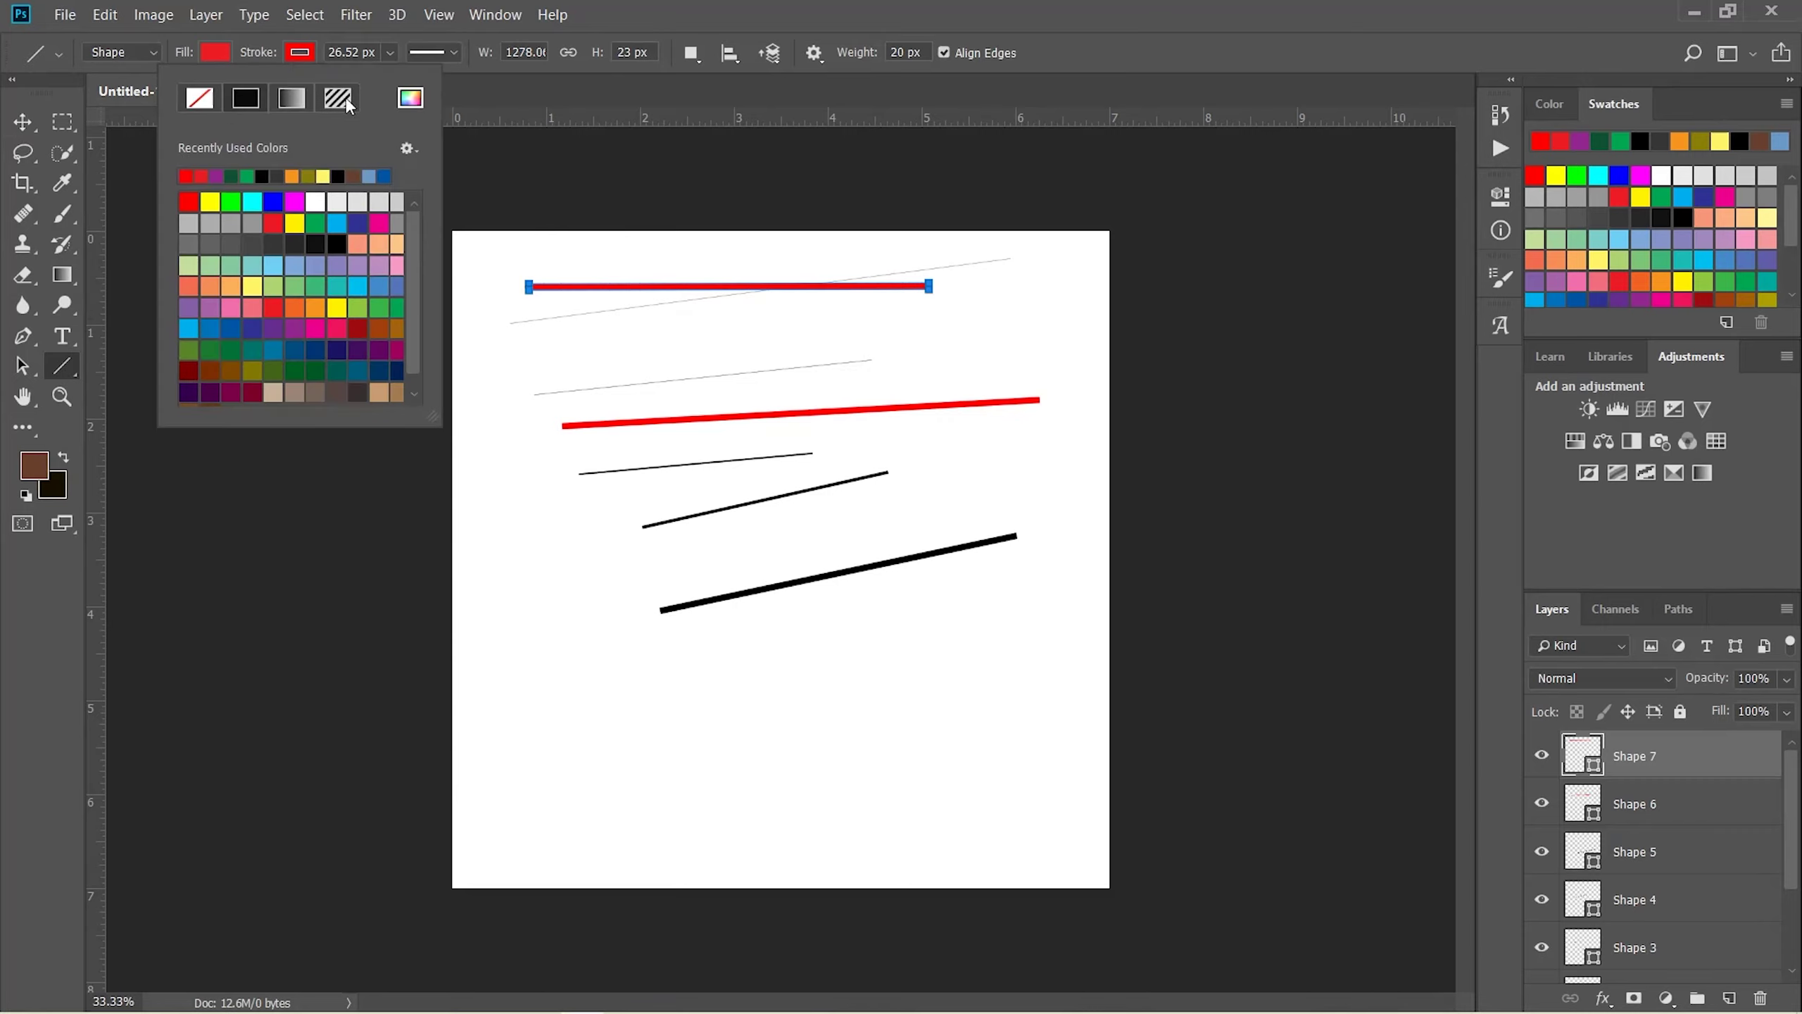
click(336, 306)
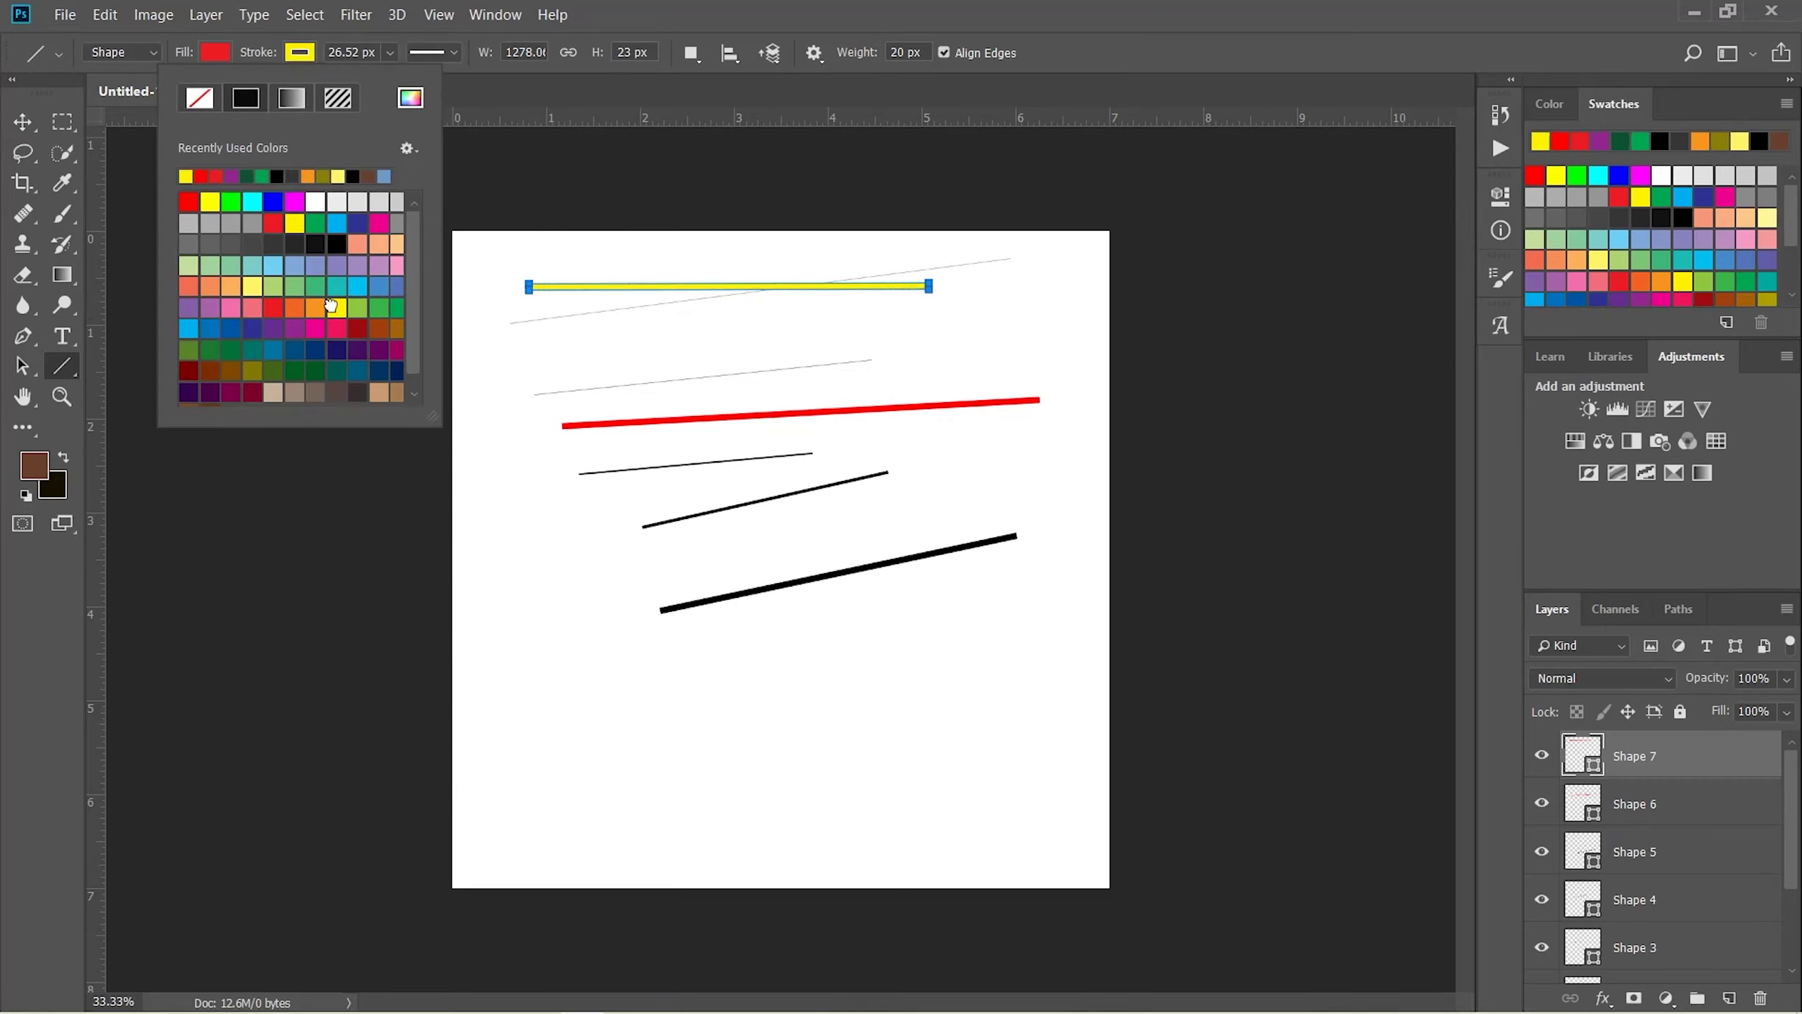
click(23, 122)
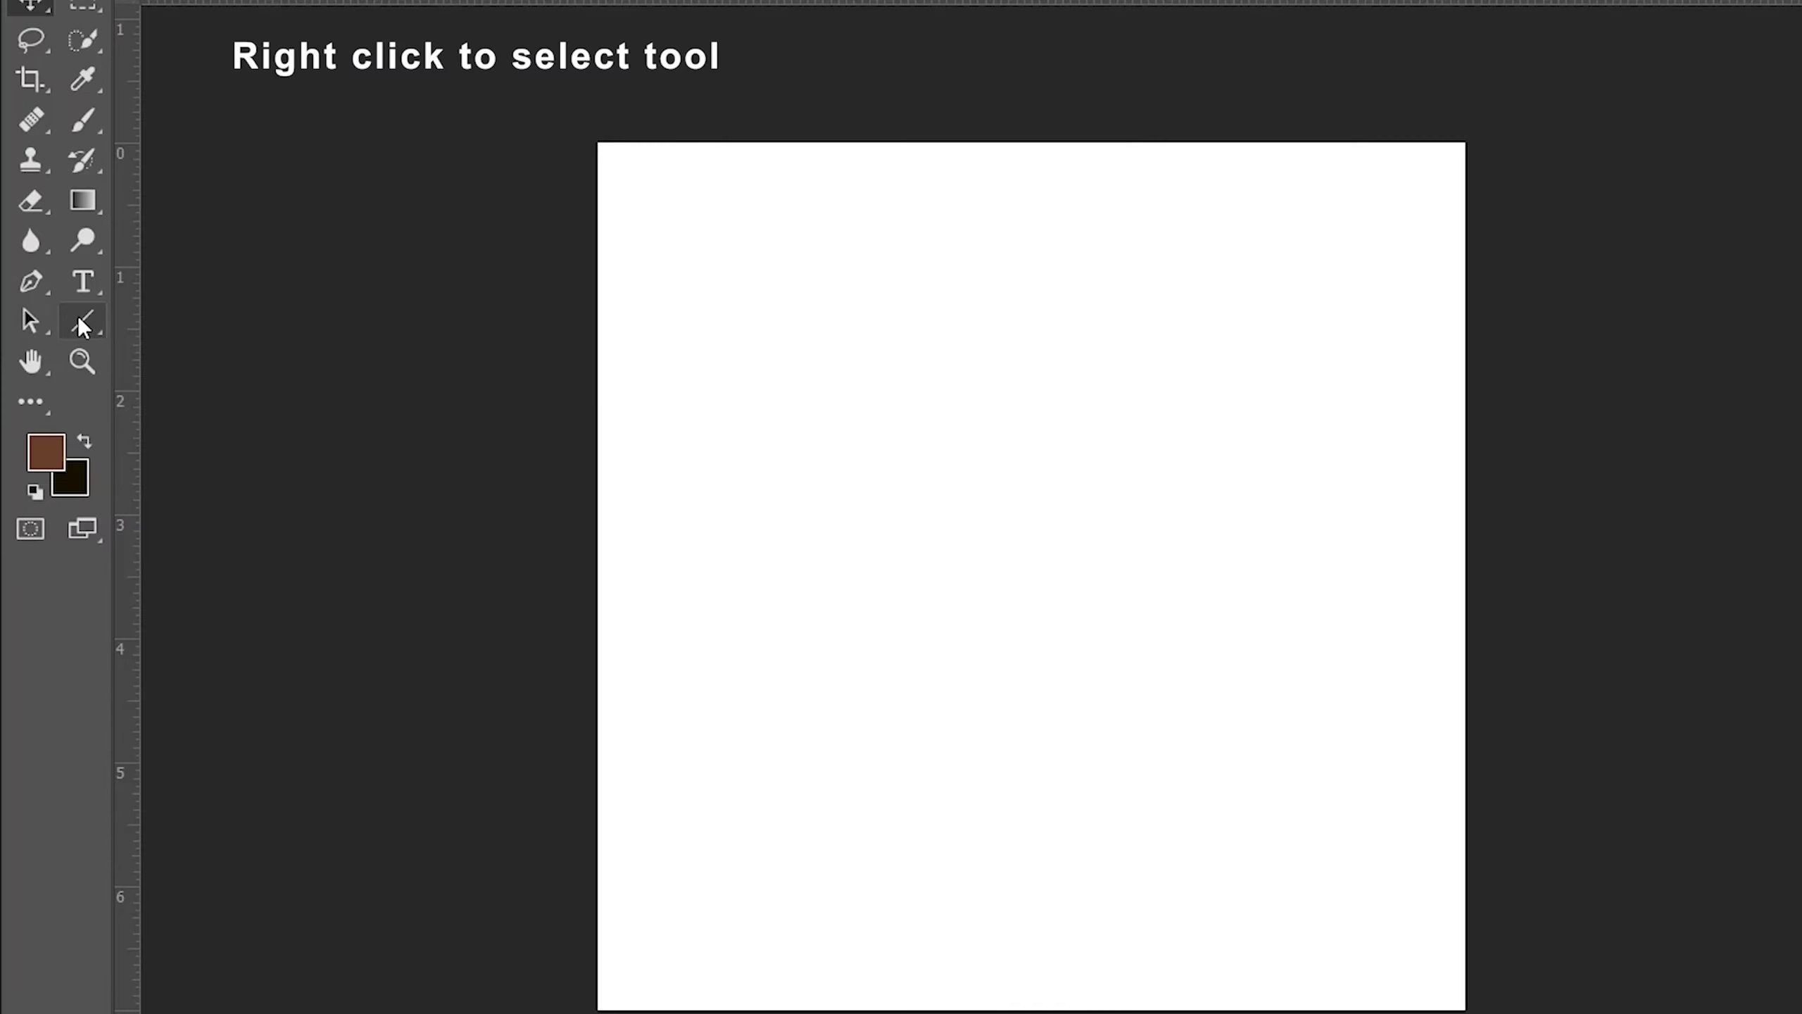
Draw a plain arrow on the left of the canvas with the Custom Shape tool
right_click(78, 315)
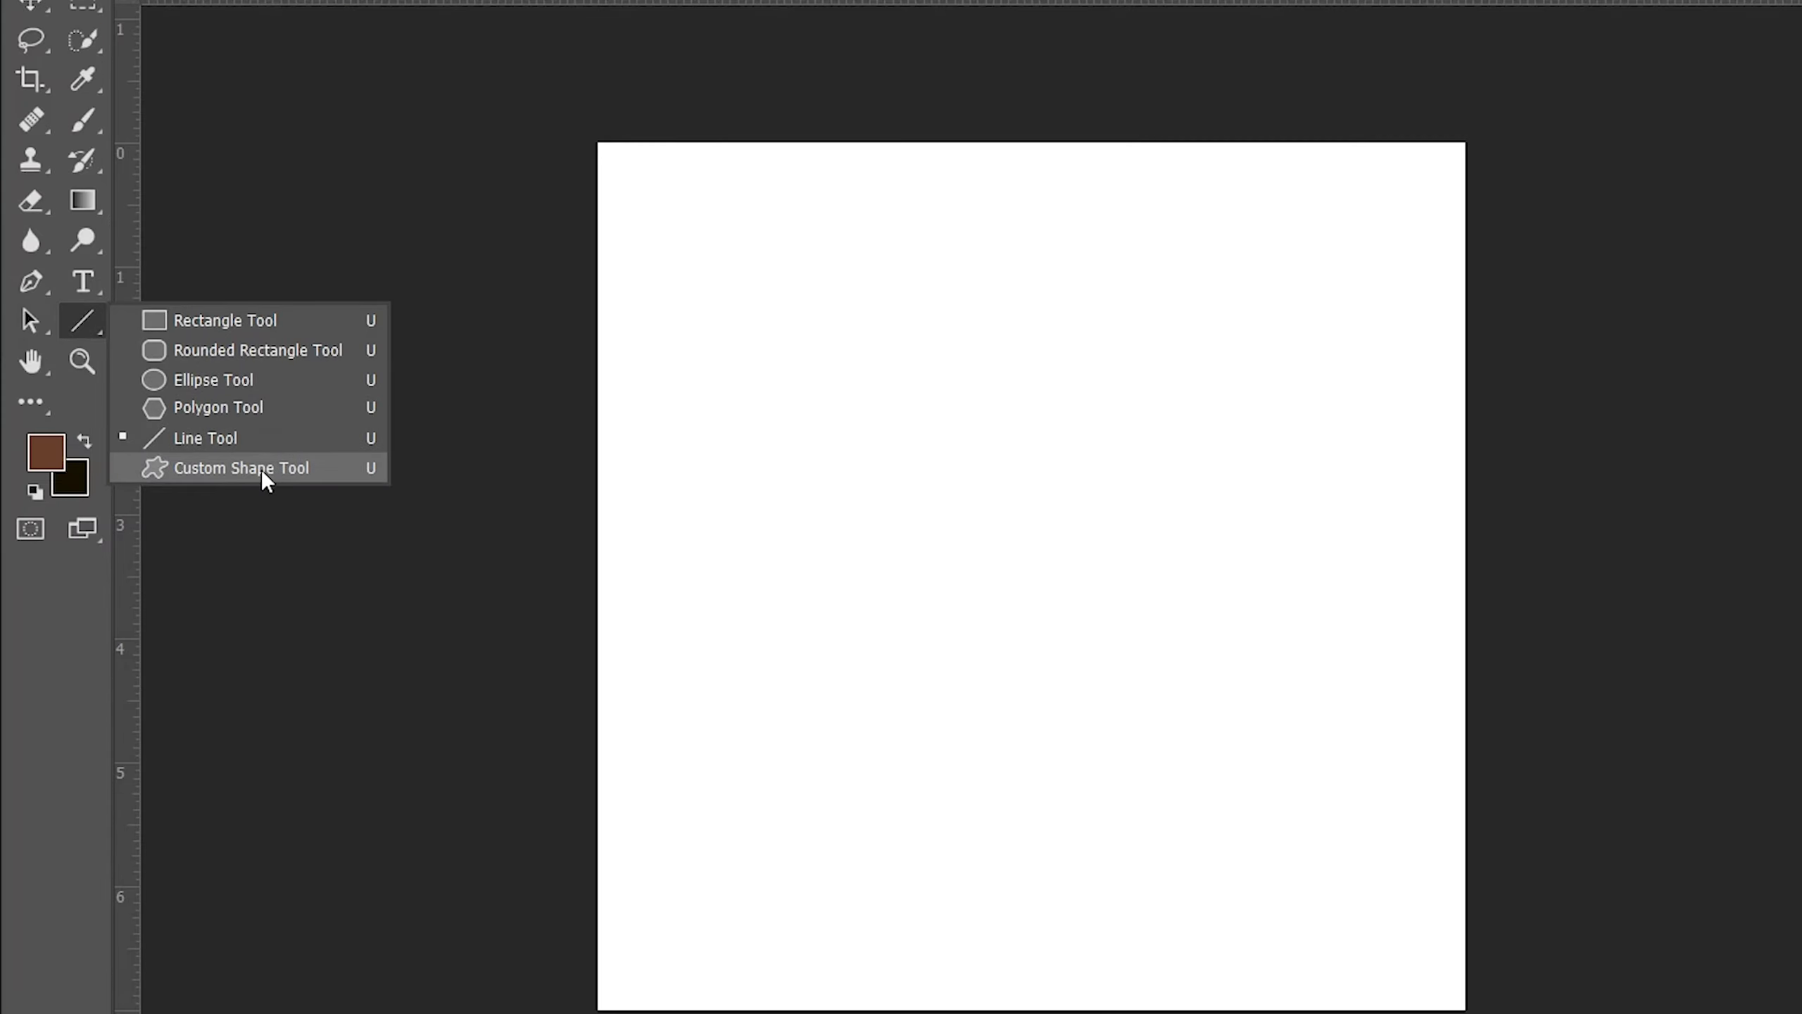
click(262, 470)
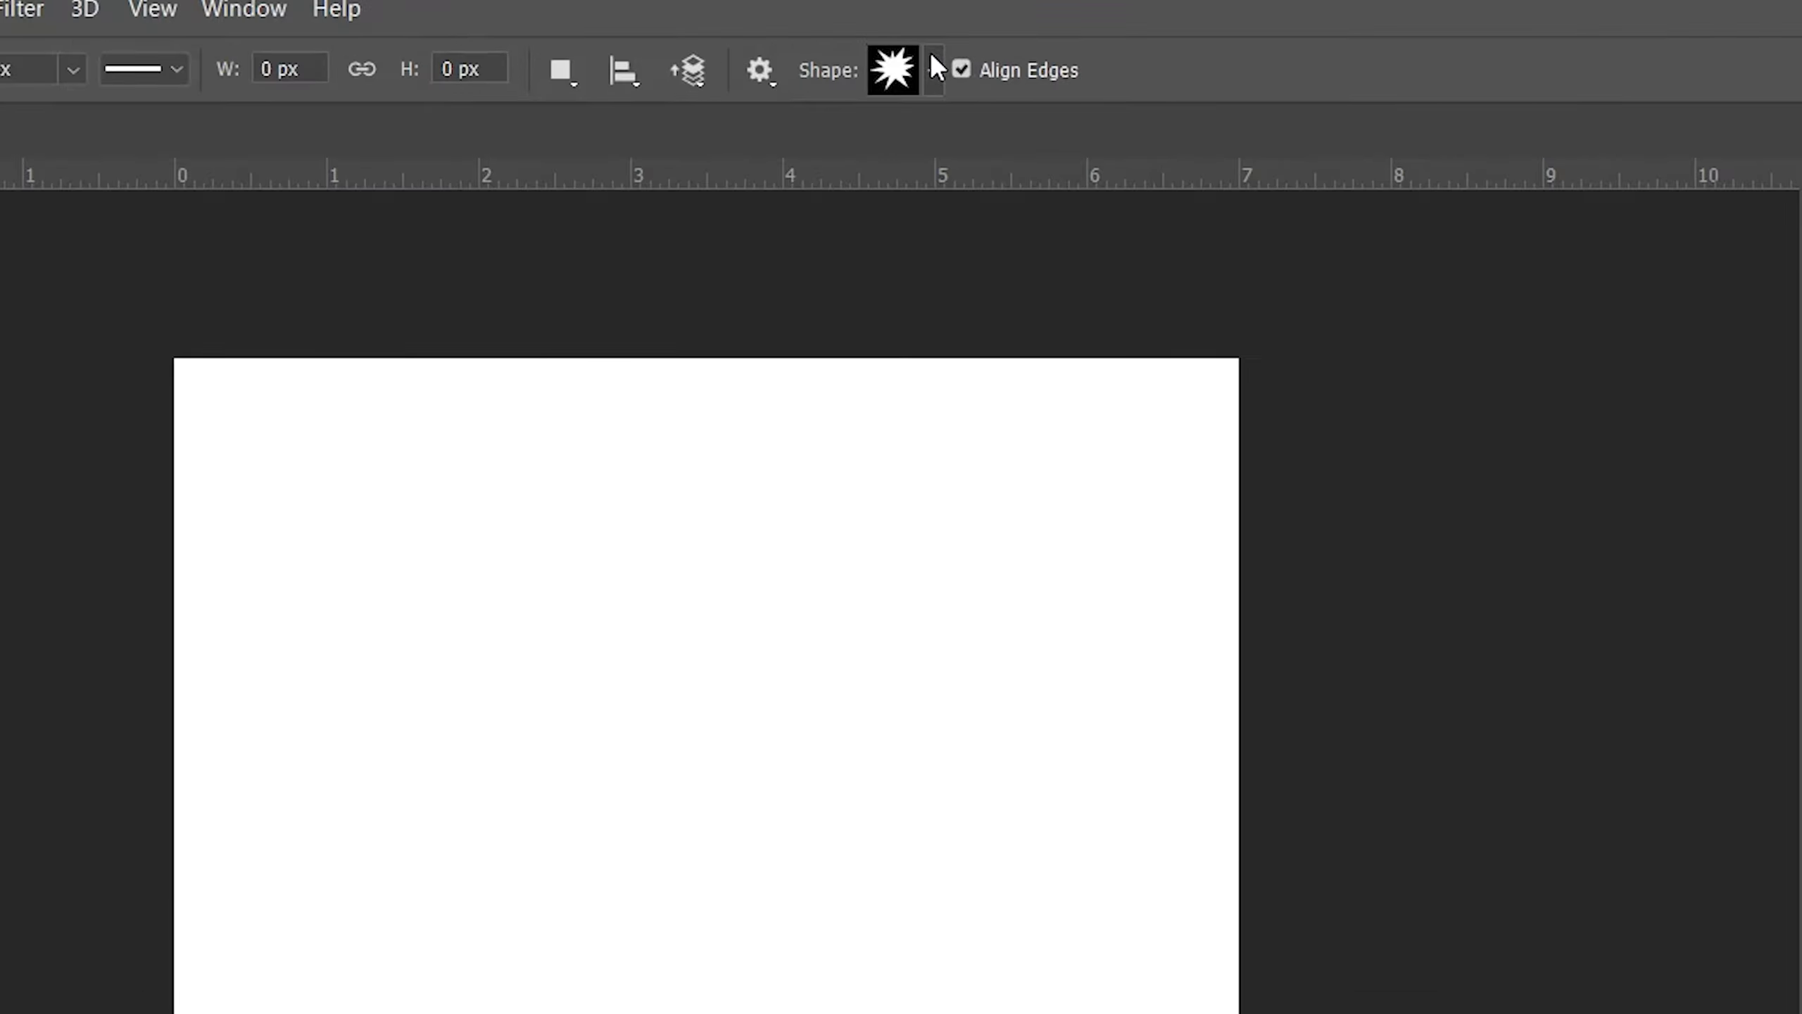
click(920, 51)
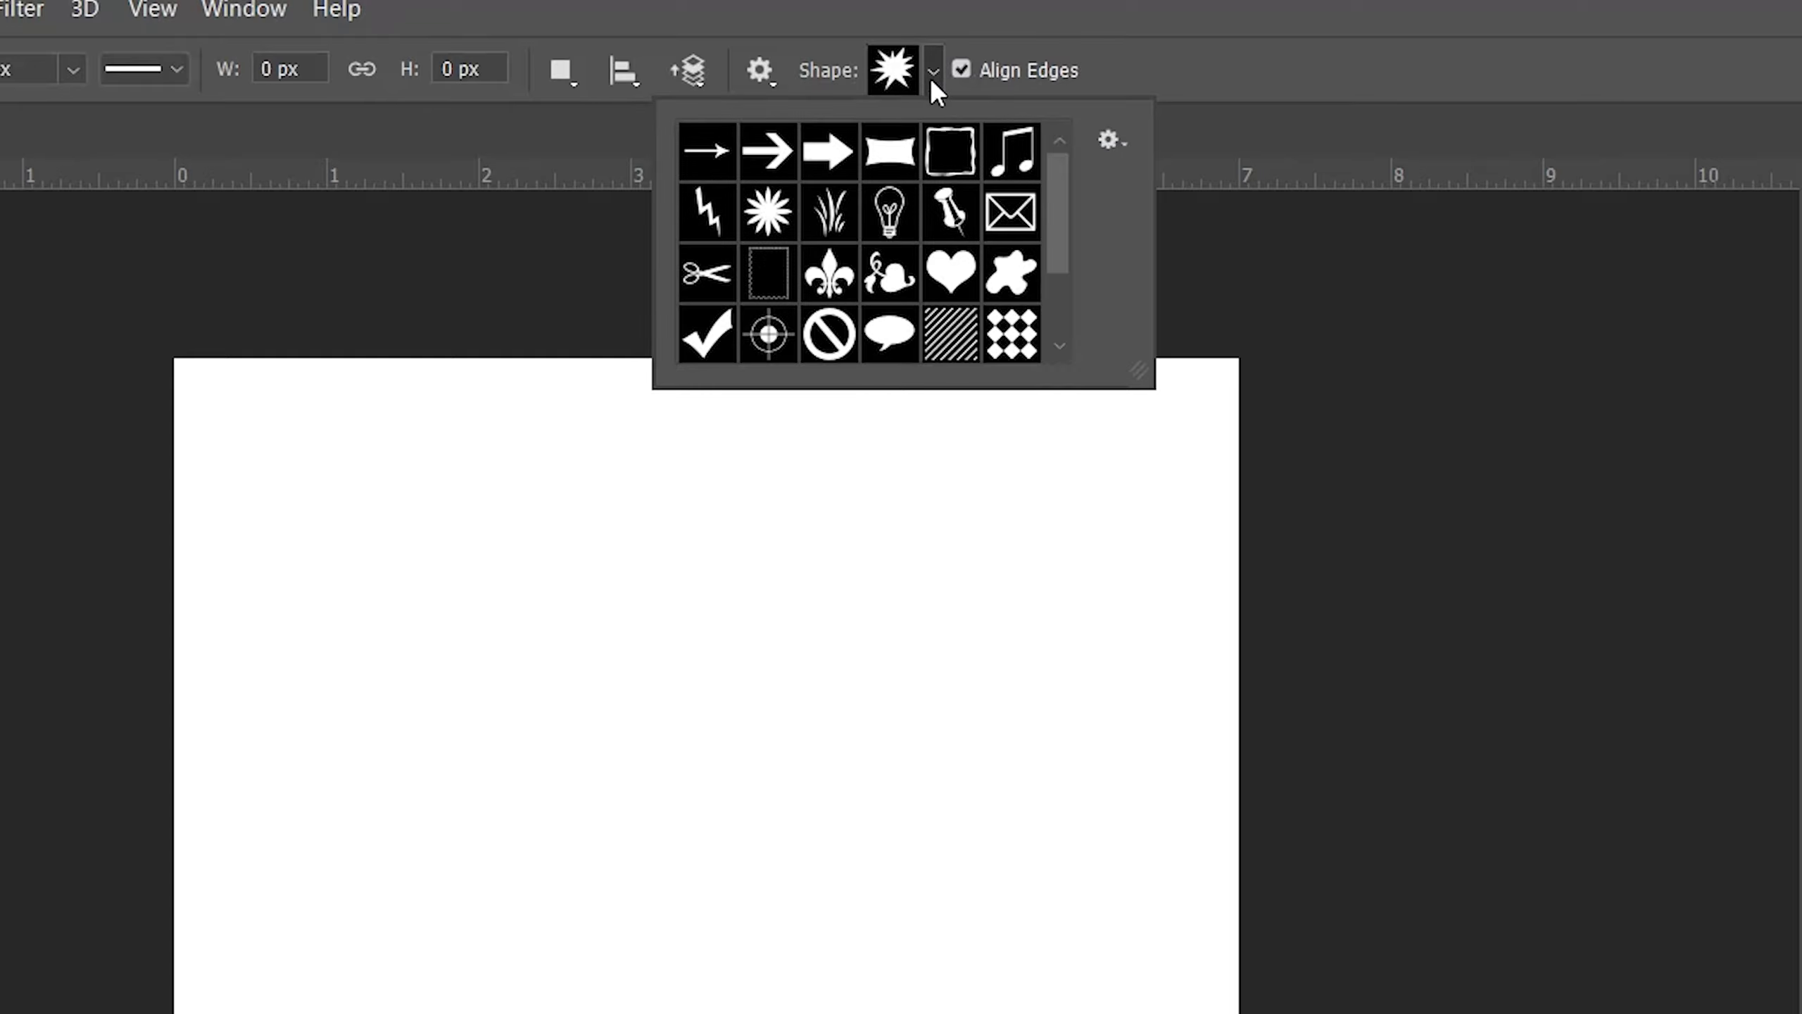
scroll(1056, 264, down, 2)
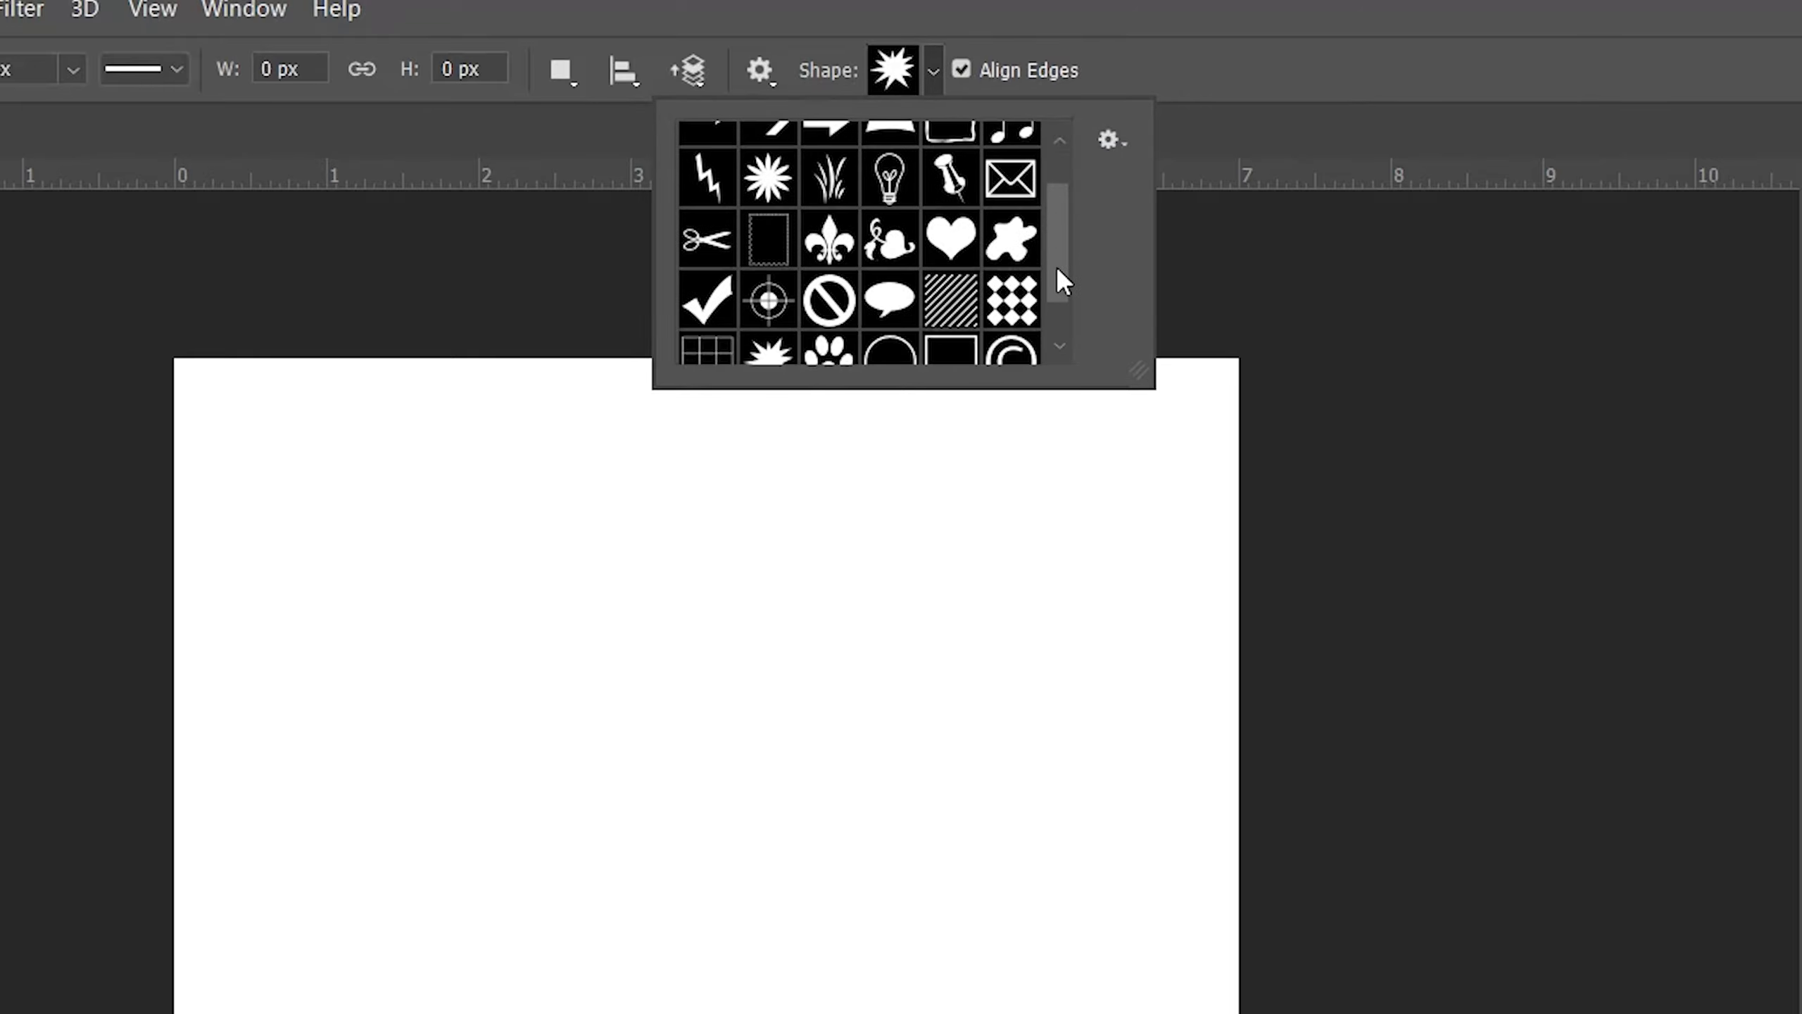
scroll(1062, 229, up, 2)
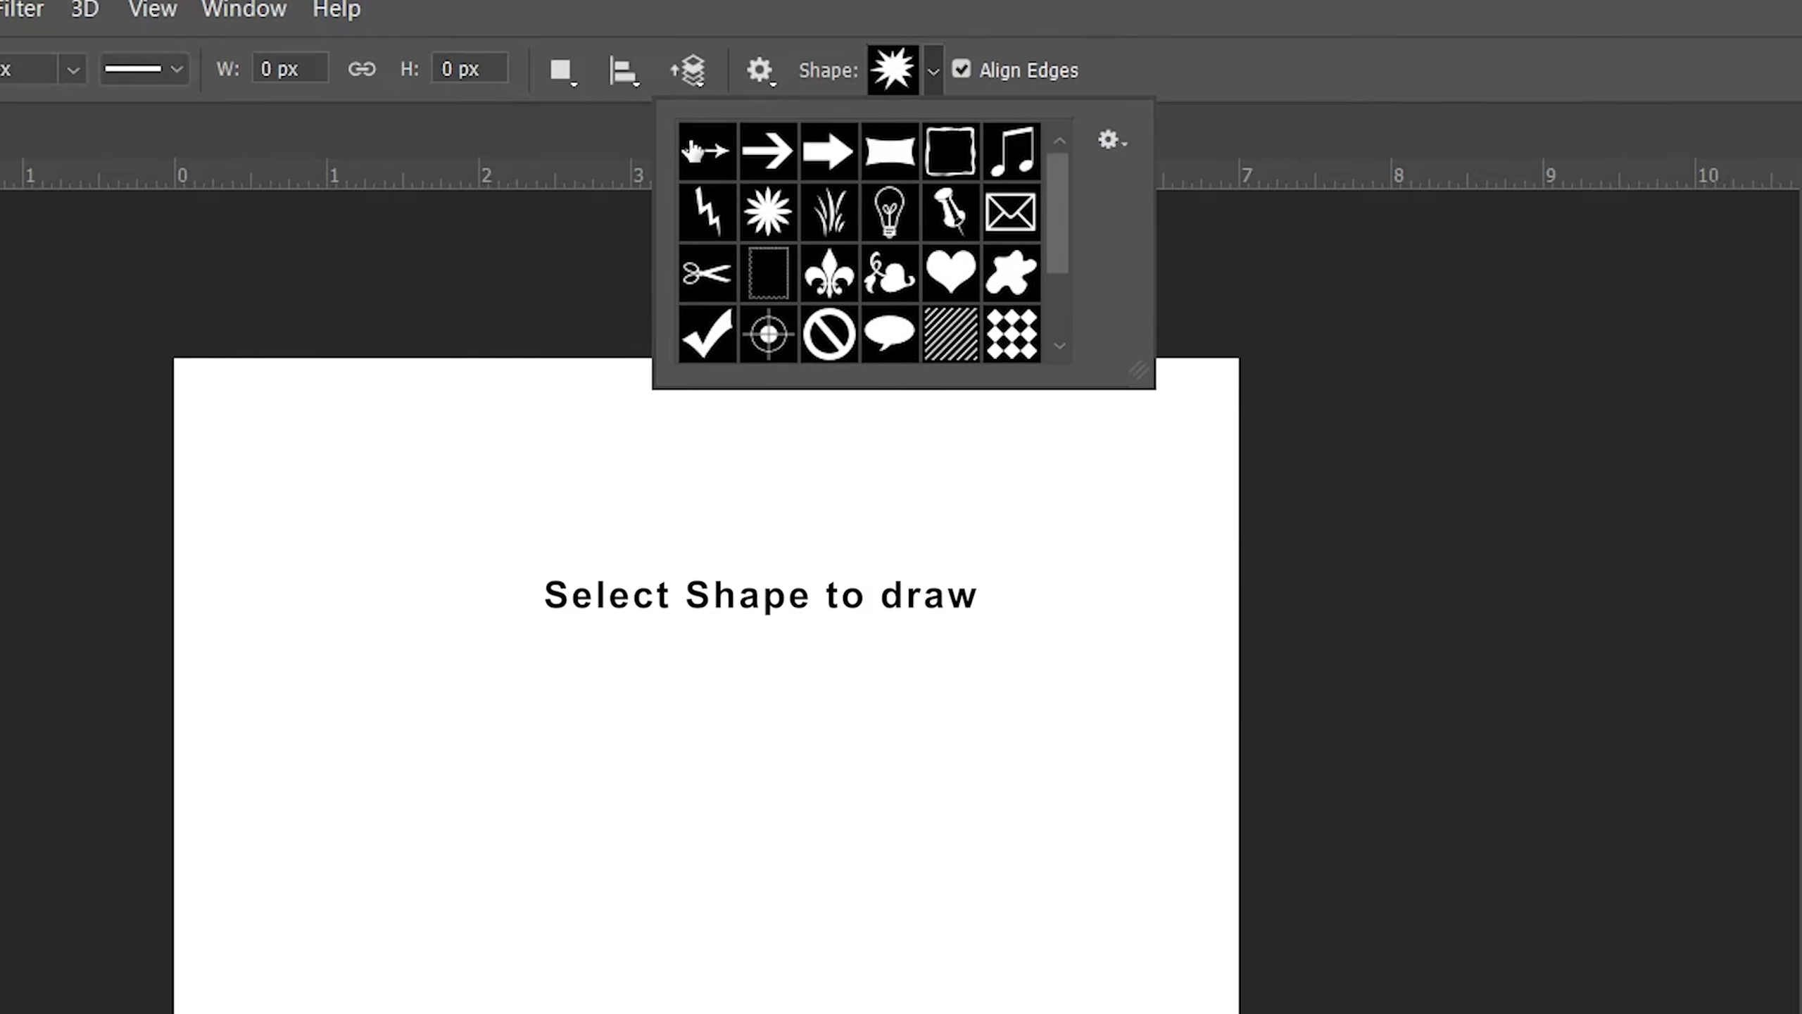
click(707, 151)
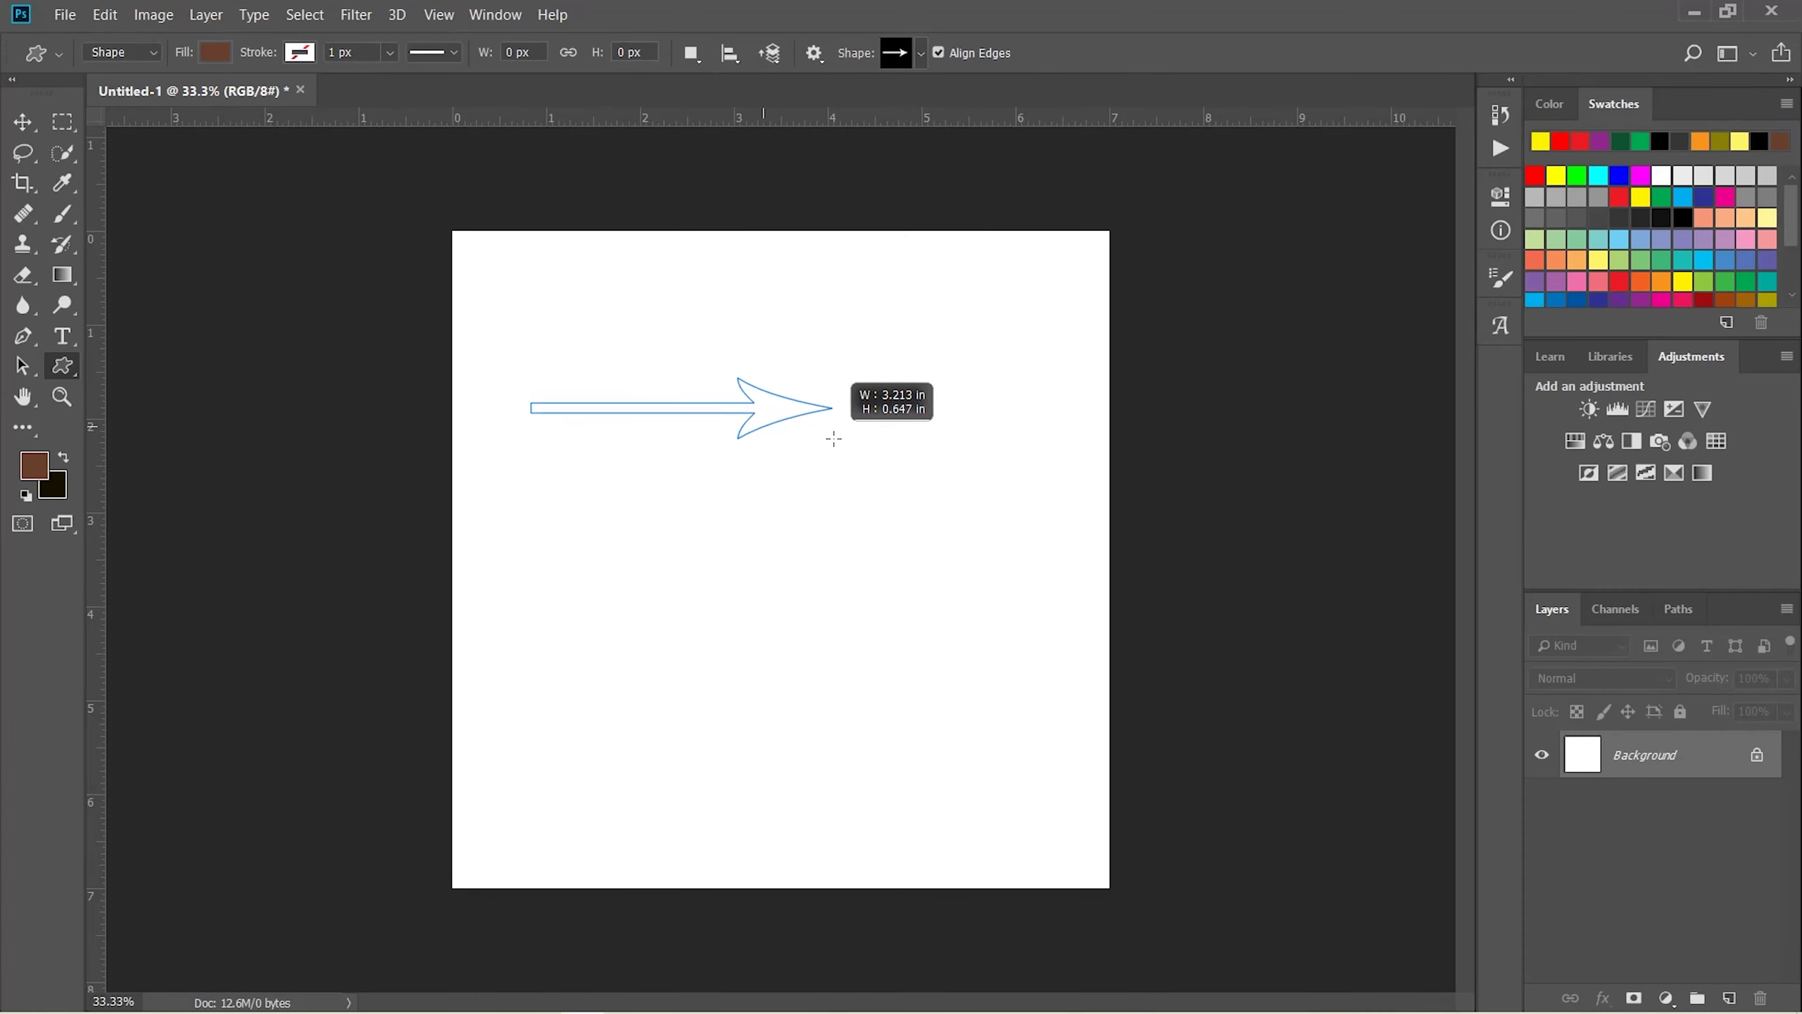
drag(531, 378, 854, 443)
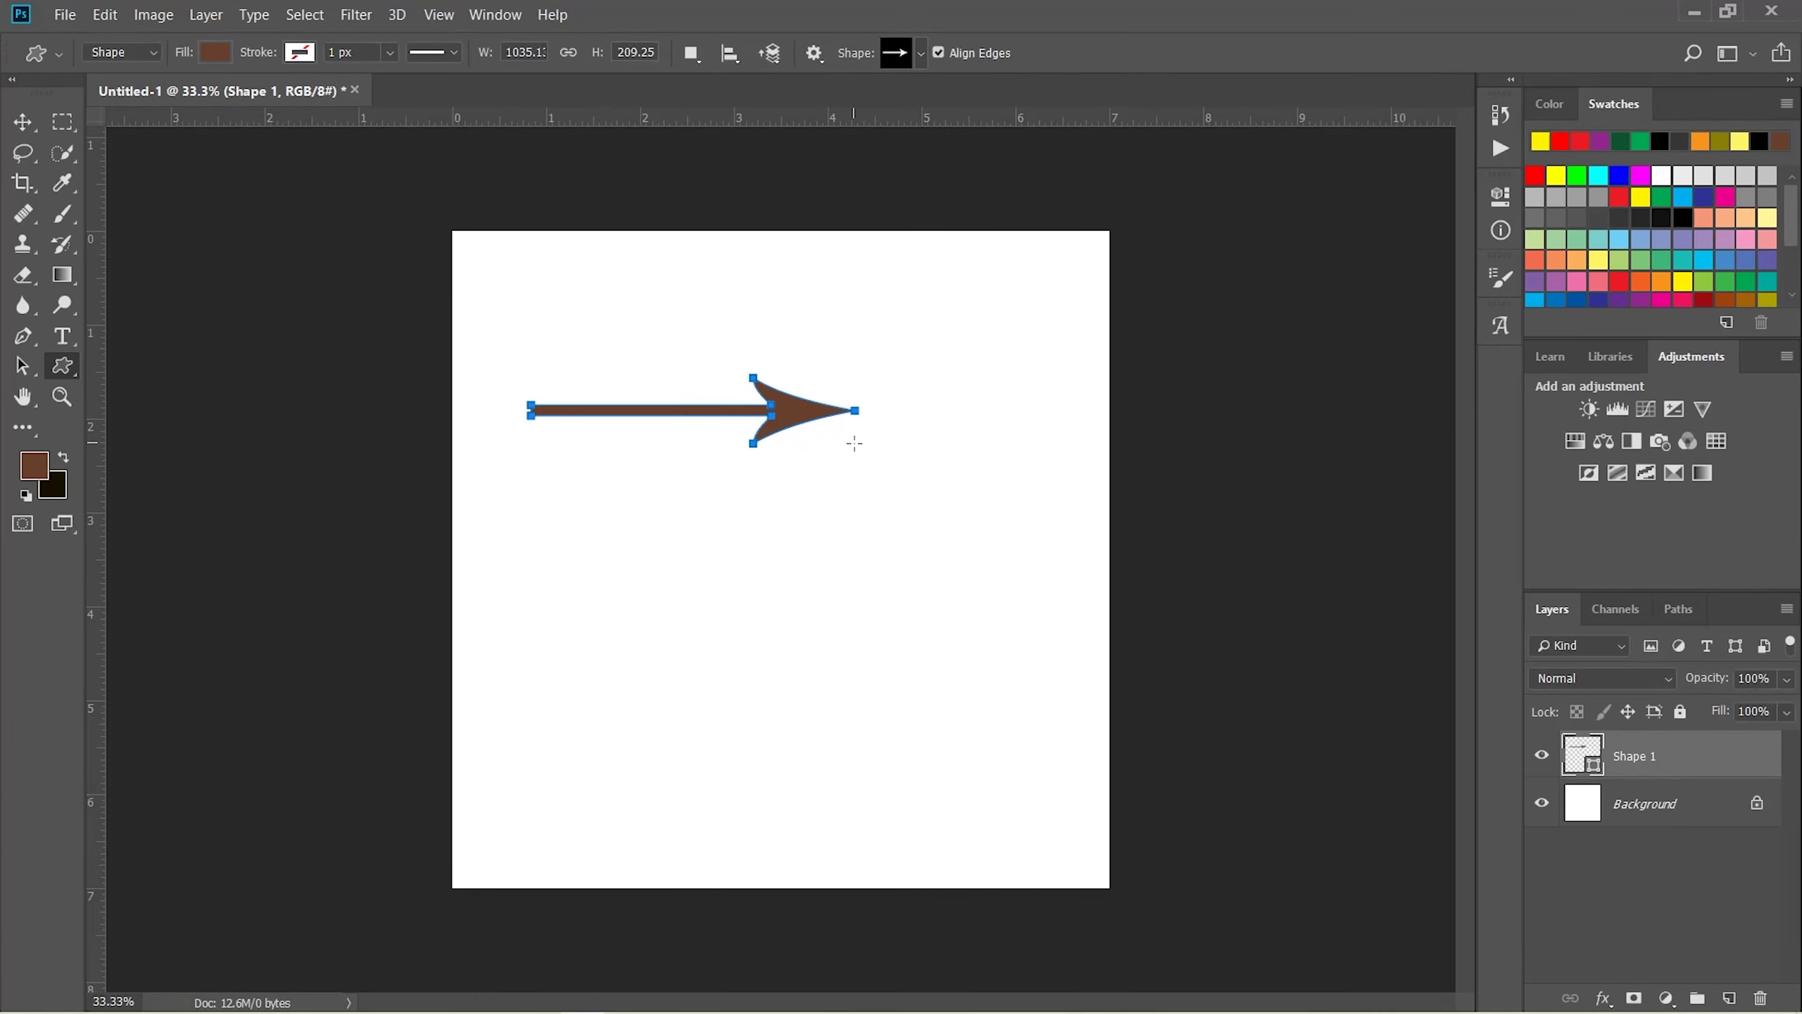
Change the arrow's fill to solid red
click(216, 52)
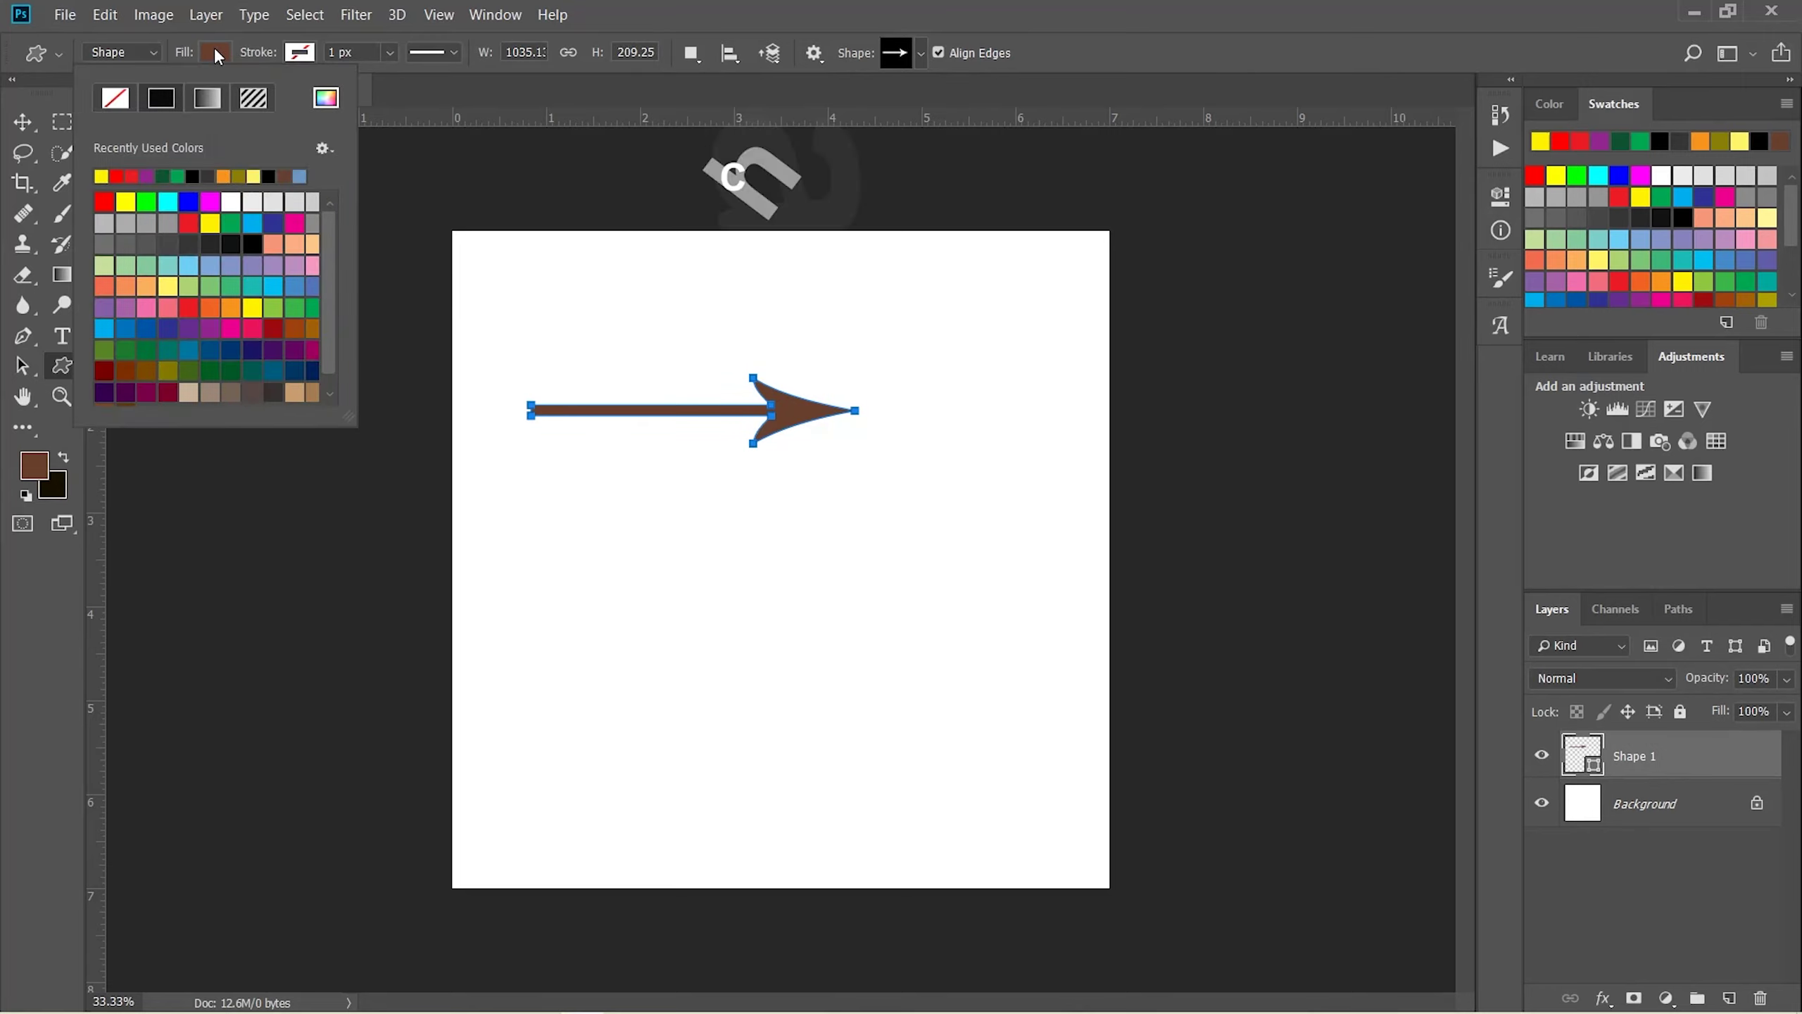
click(231, 222)
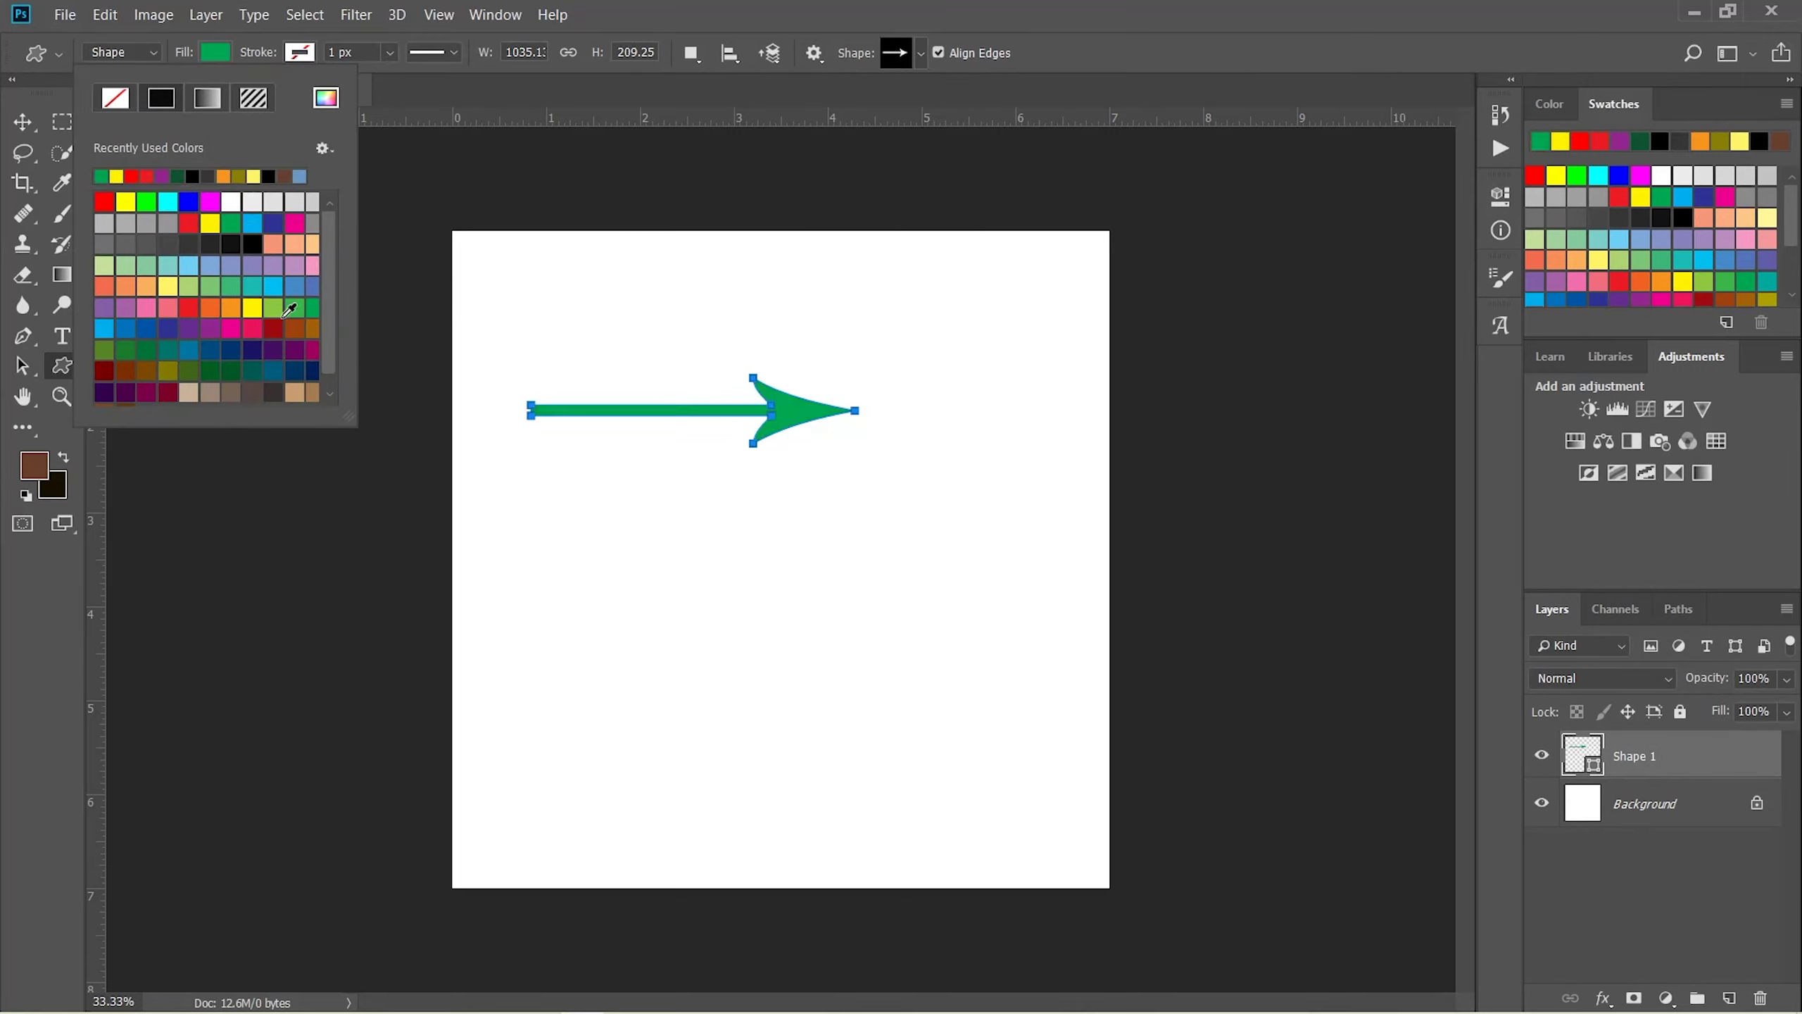
click(275, 346)
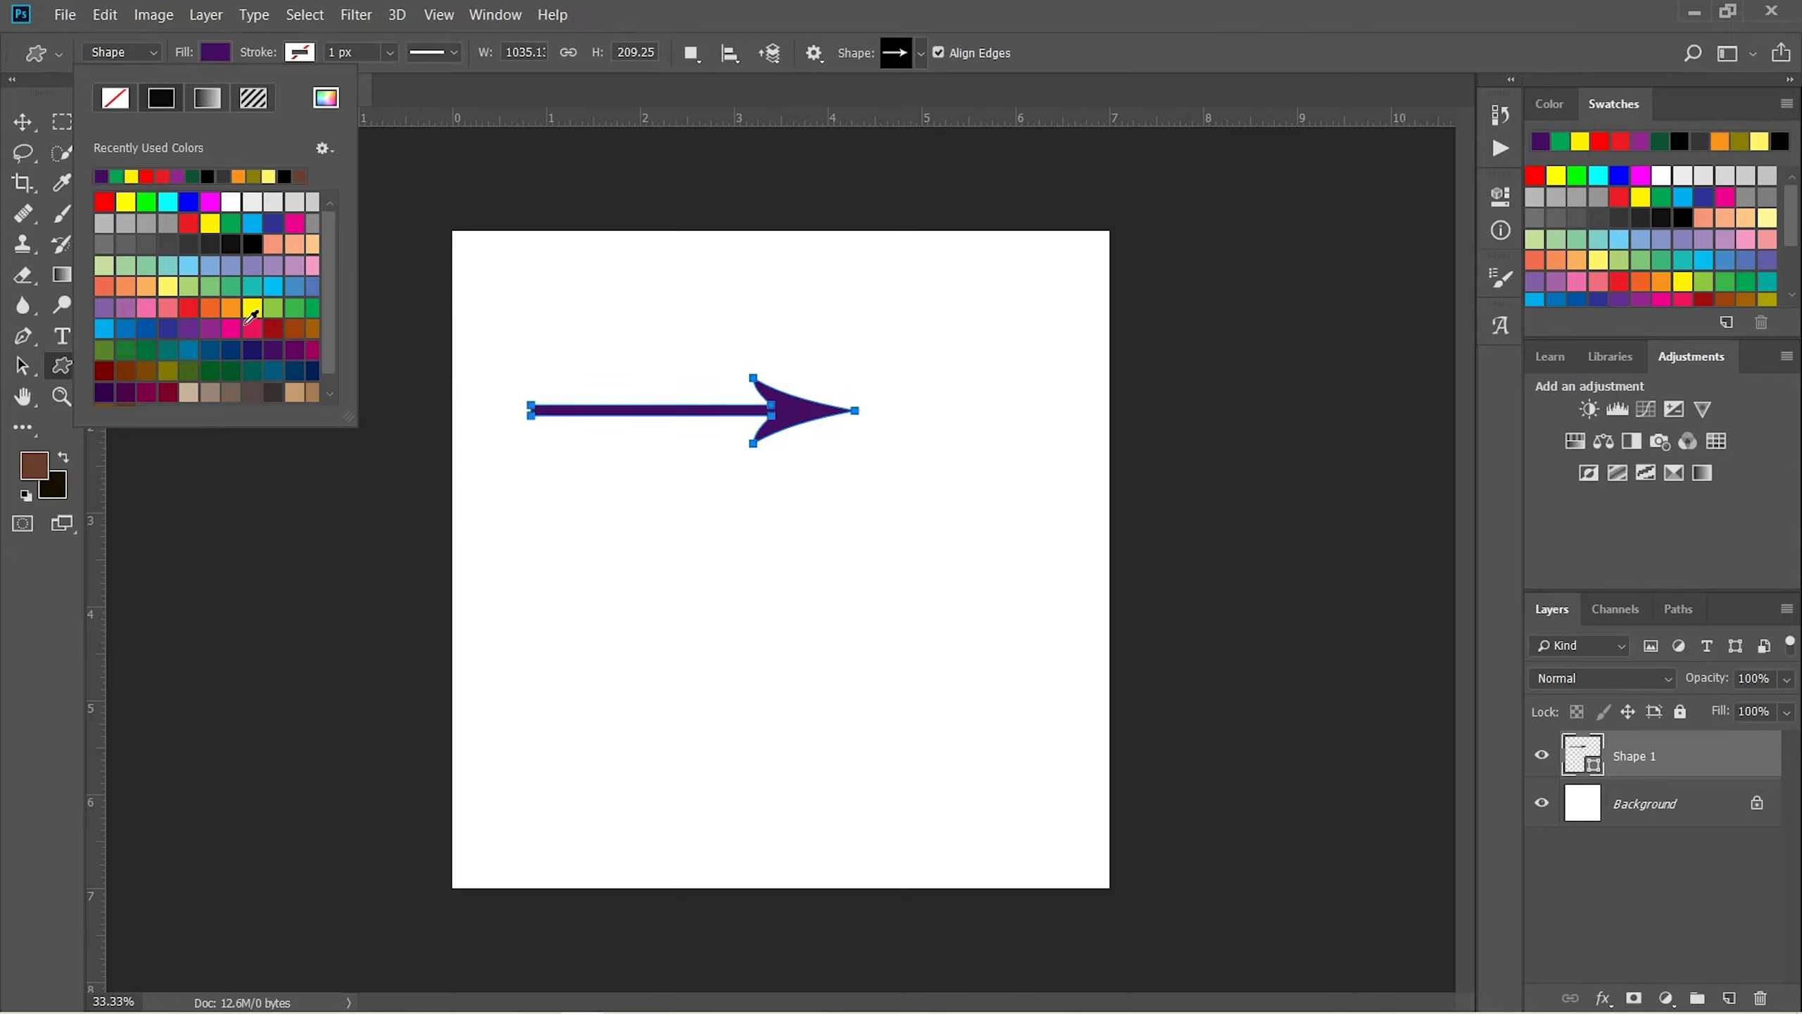
click(168, 307)
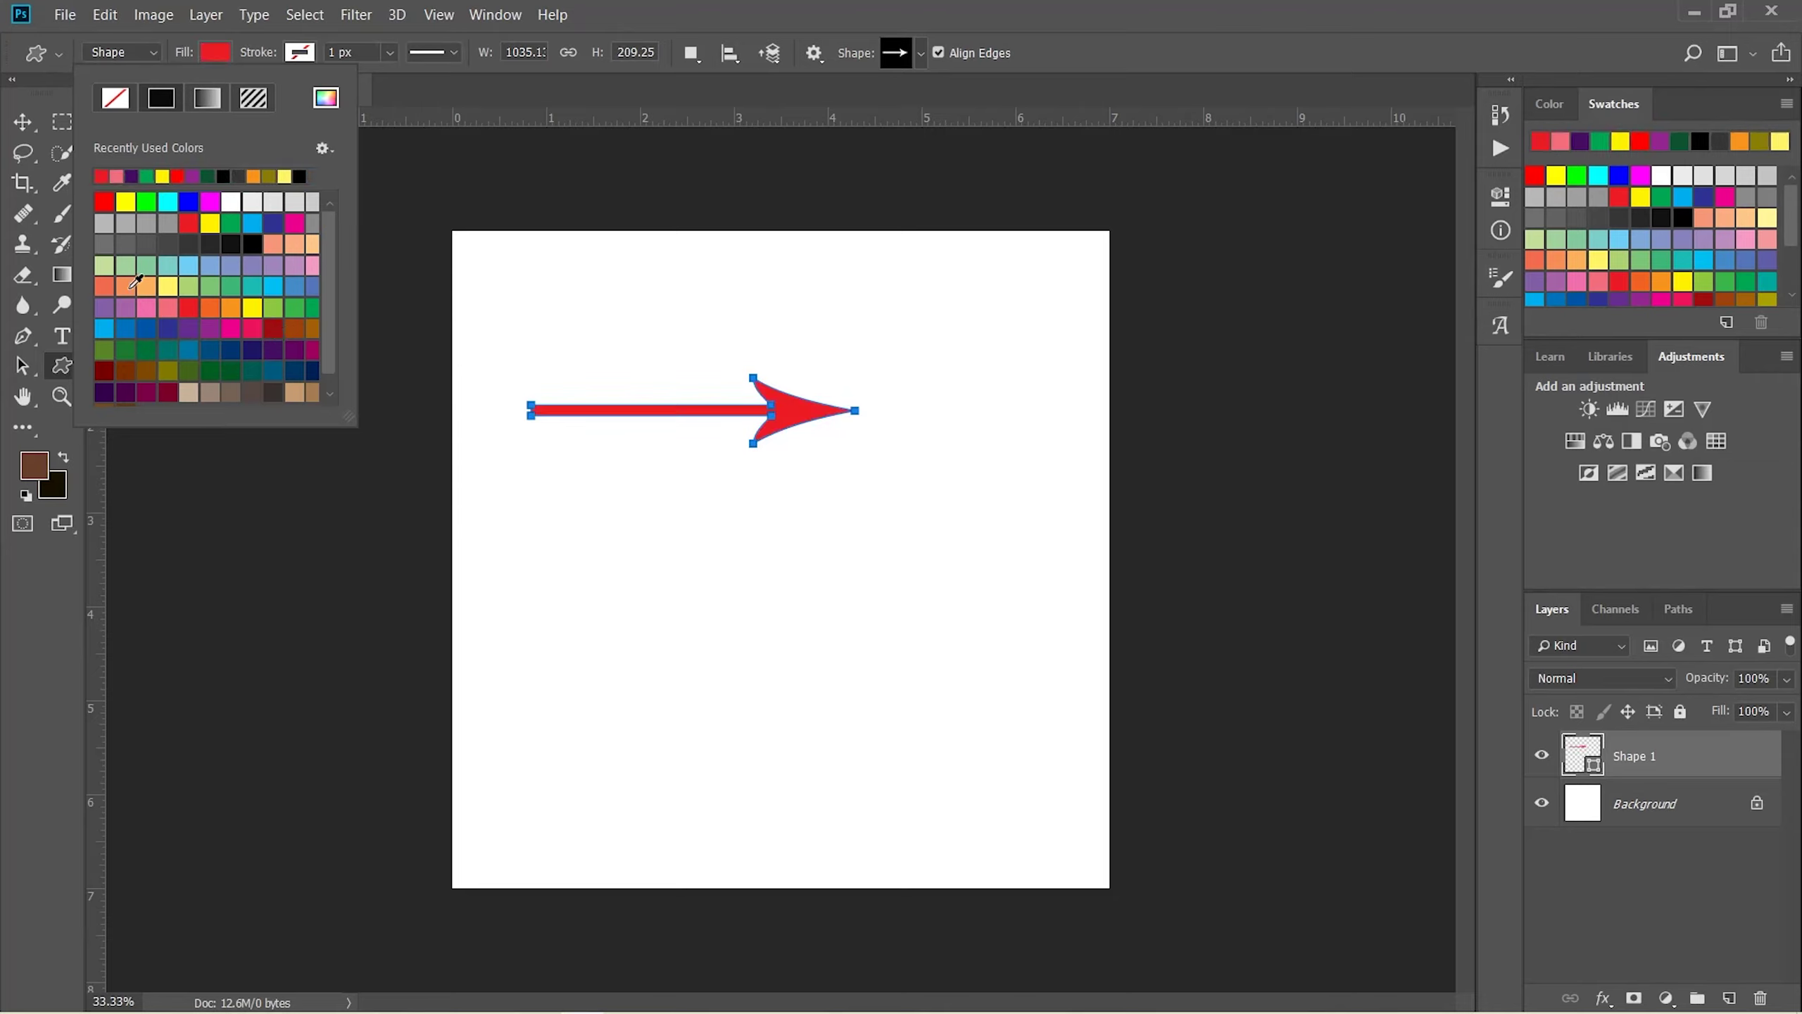
key(v)
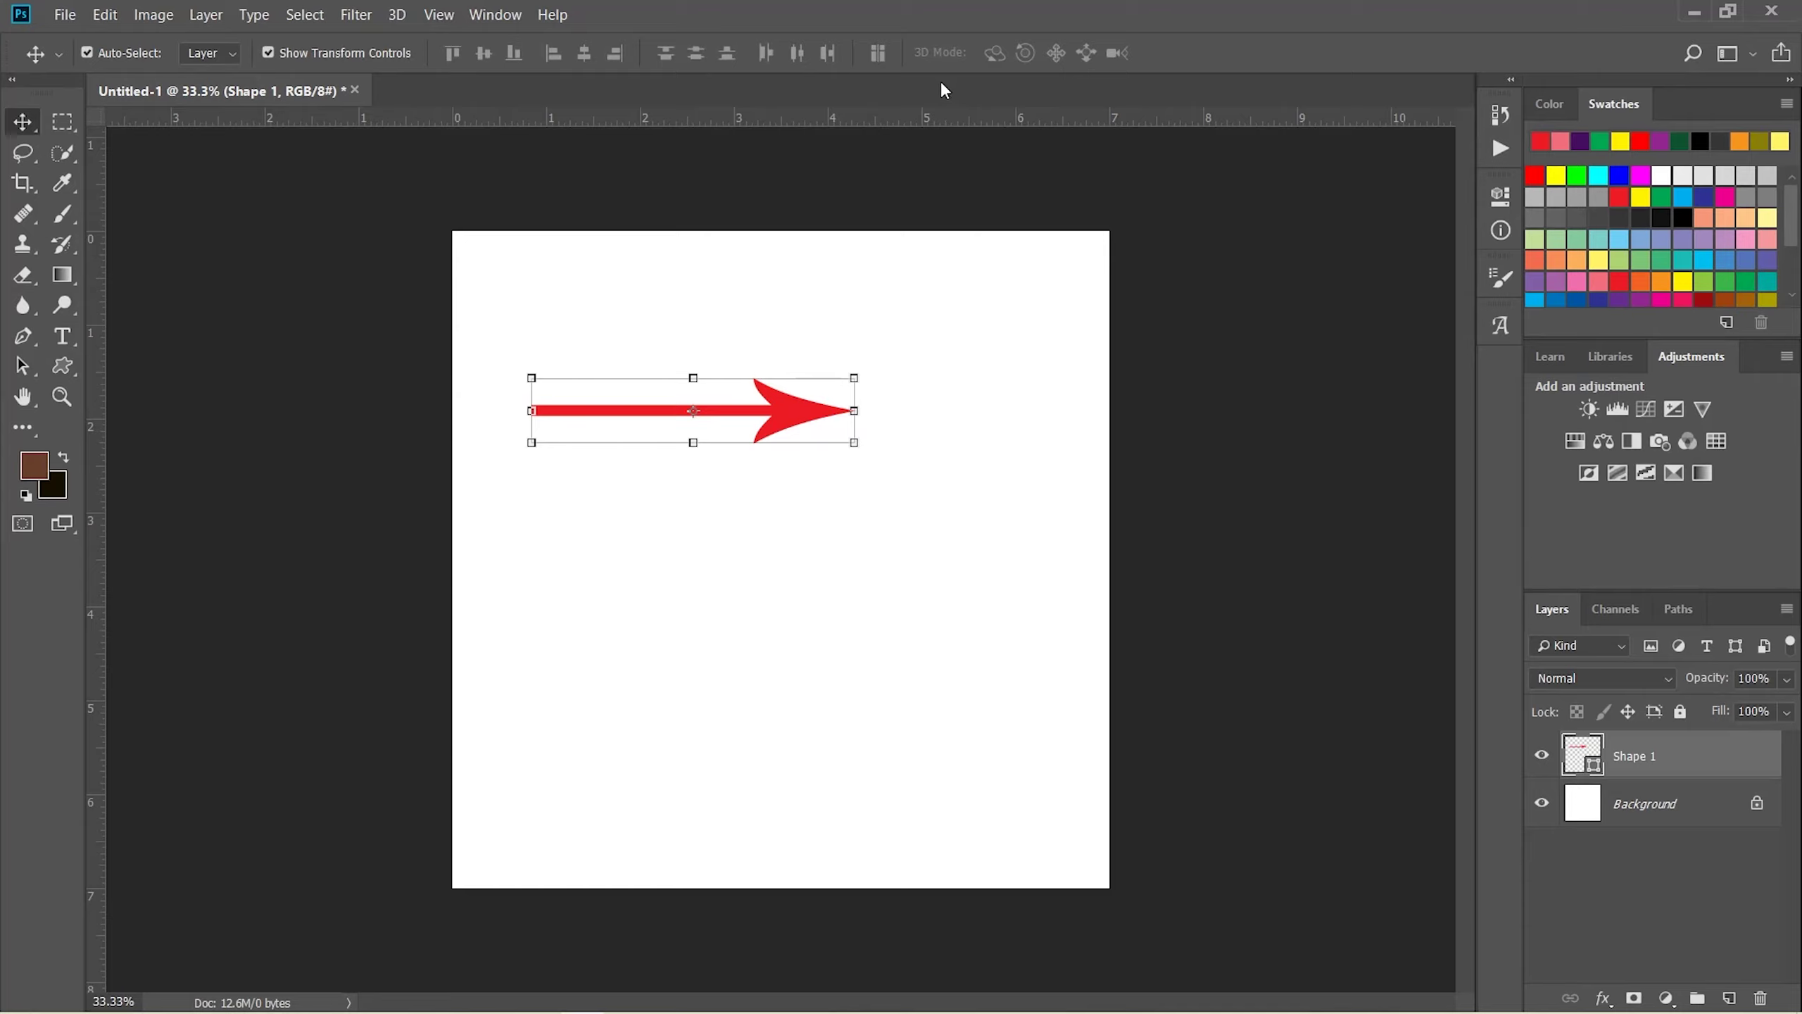
click(65, 359)
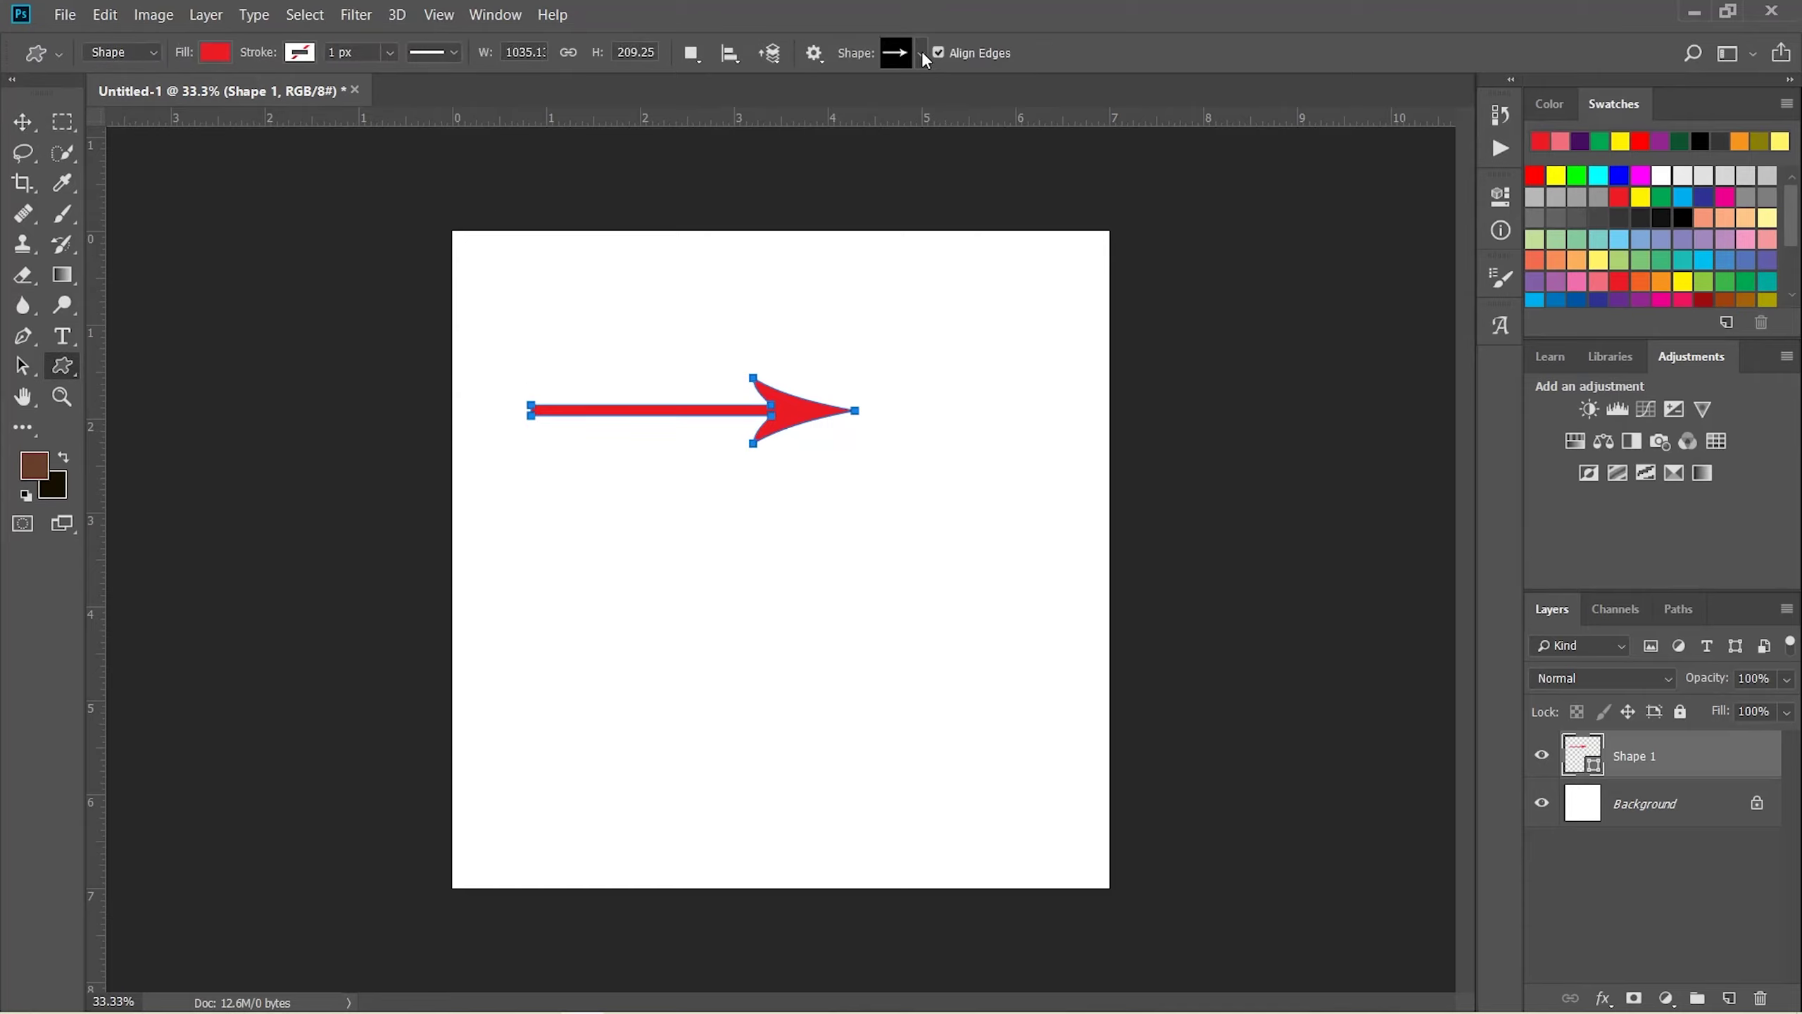
Draw a fleur-de-lis custom shape below the arrow
click(920, 51)
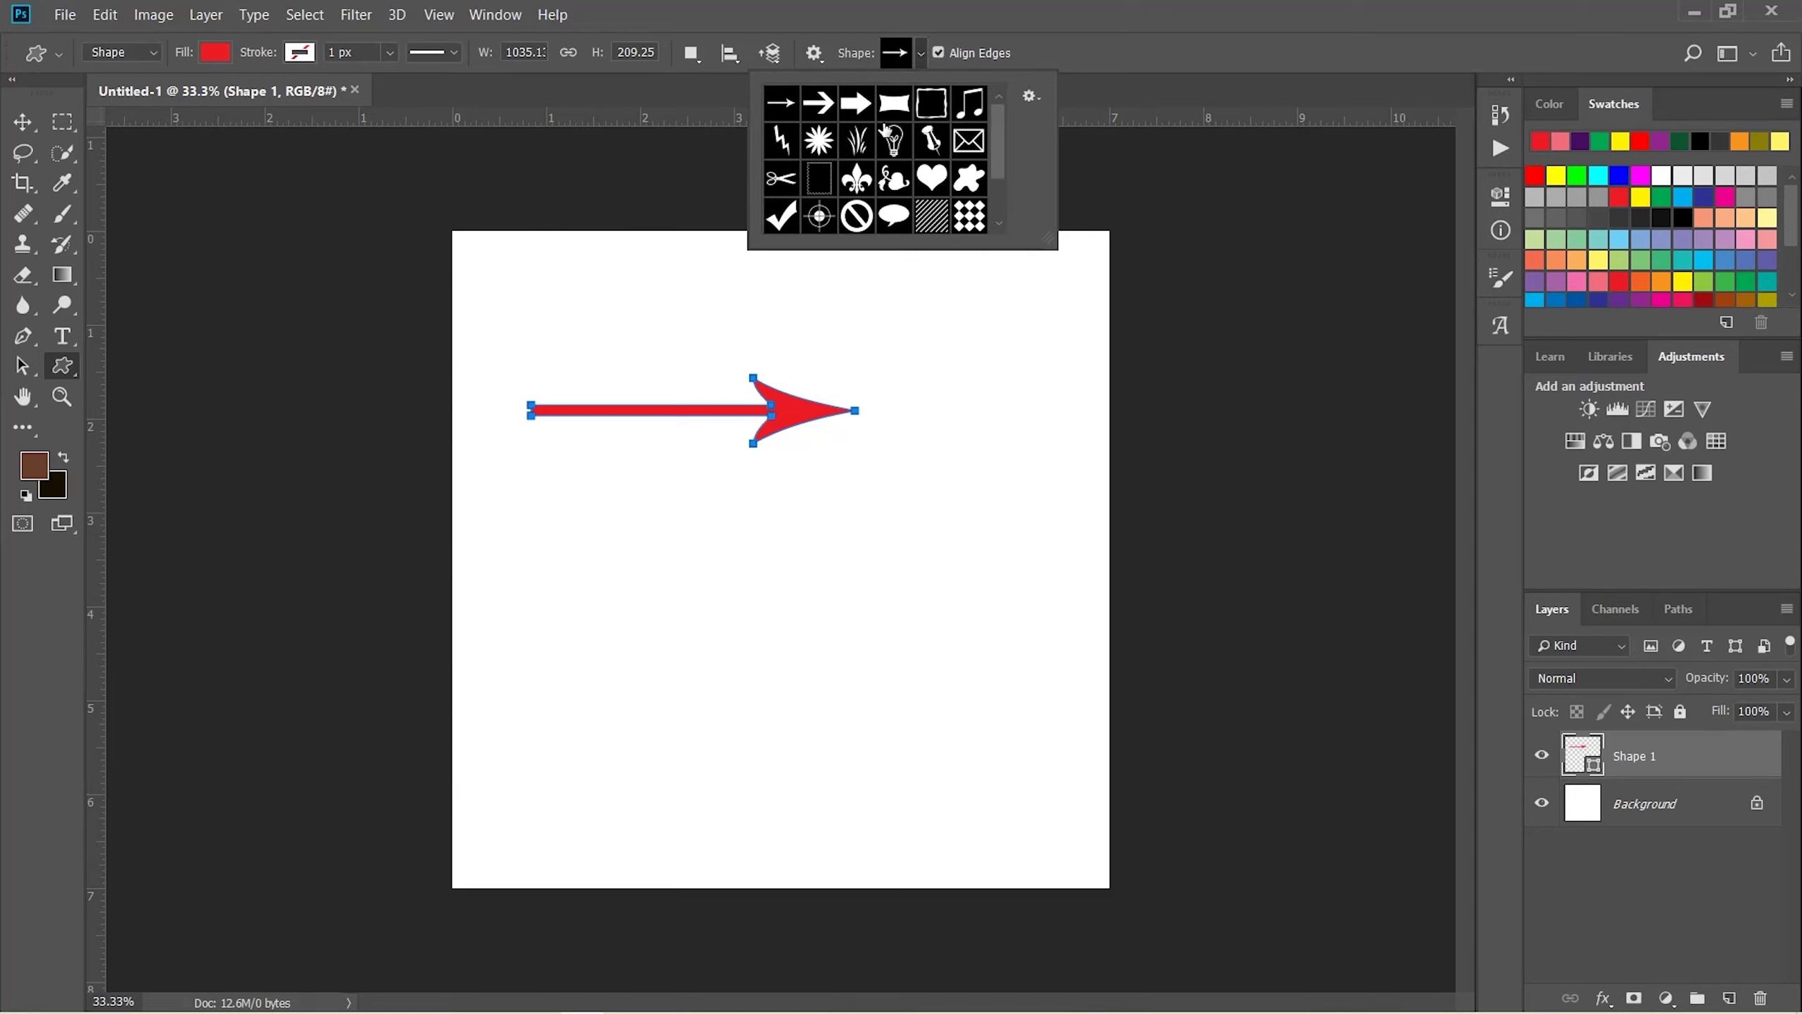
click(859, 181)
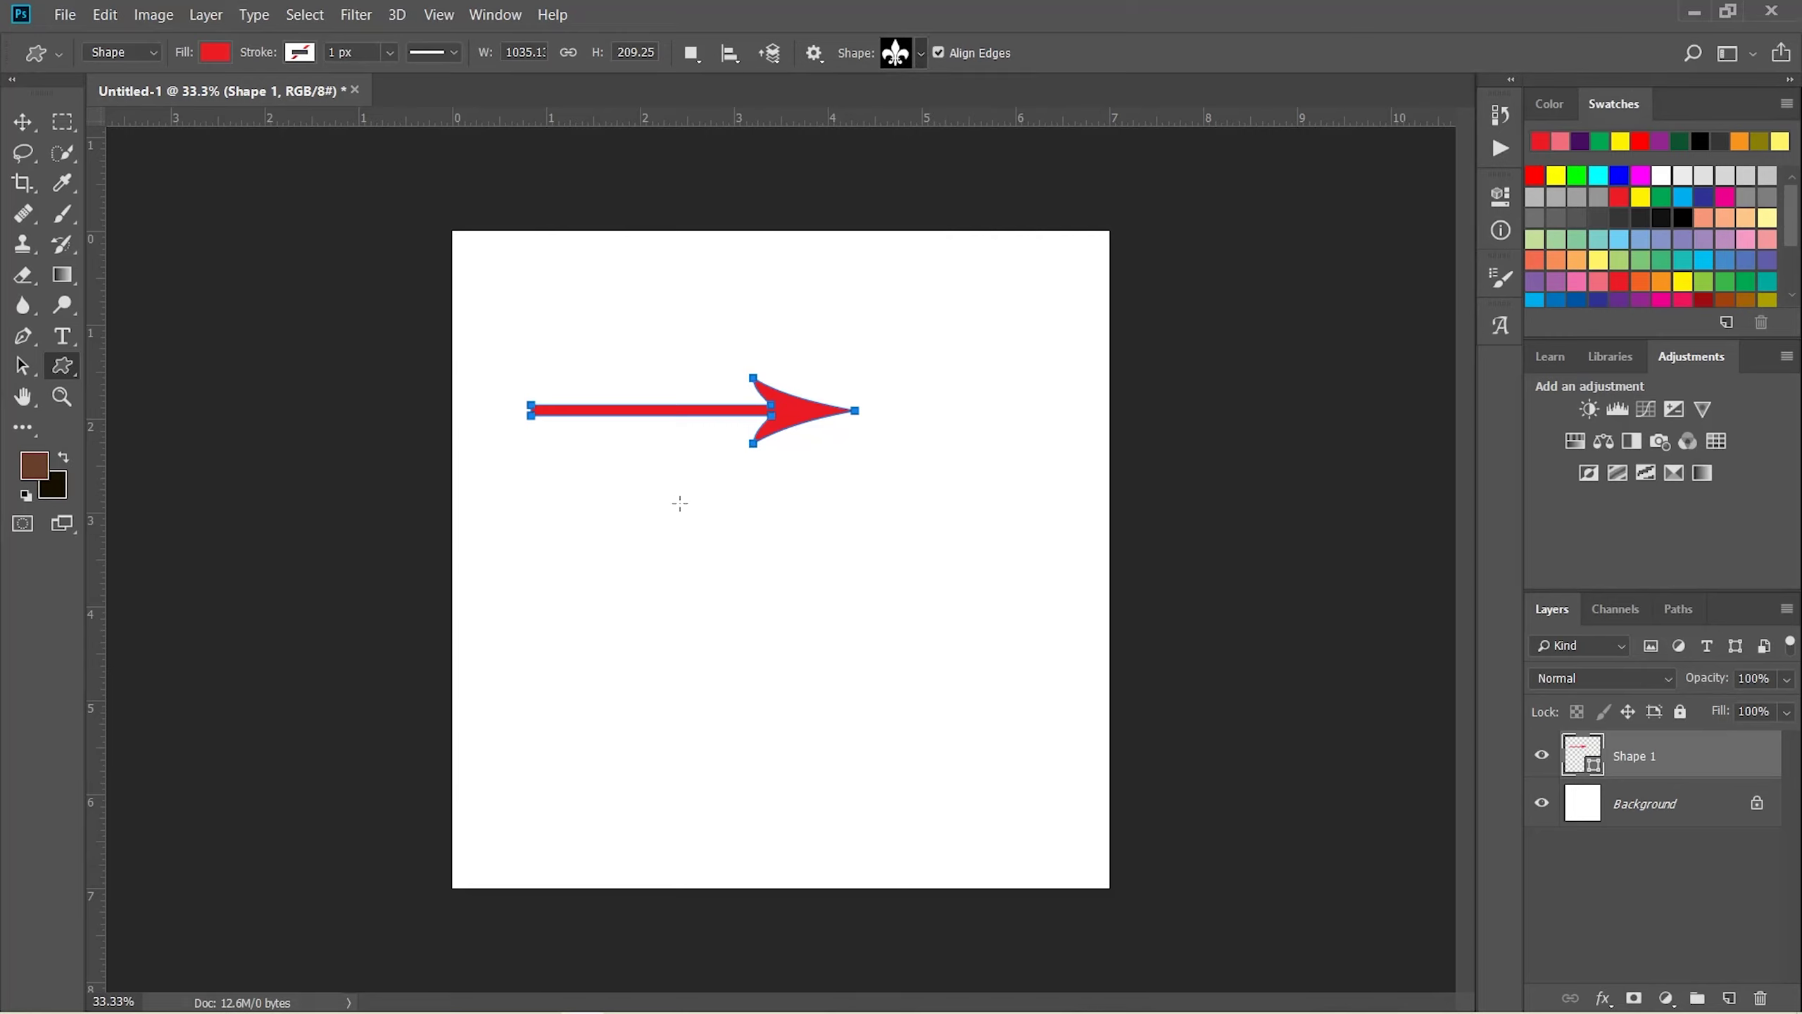
mouse_move(672, 496)
mouse_down()
mouse_move(839, 609)
mouse_move(858, 648)
mouse_up()
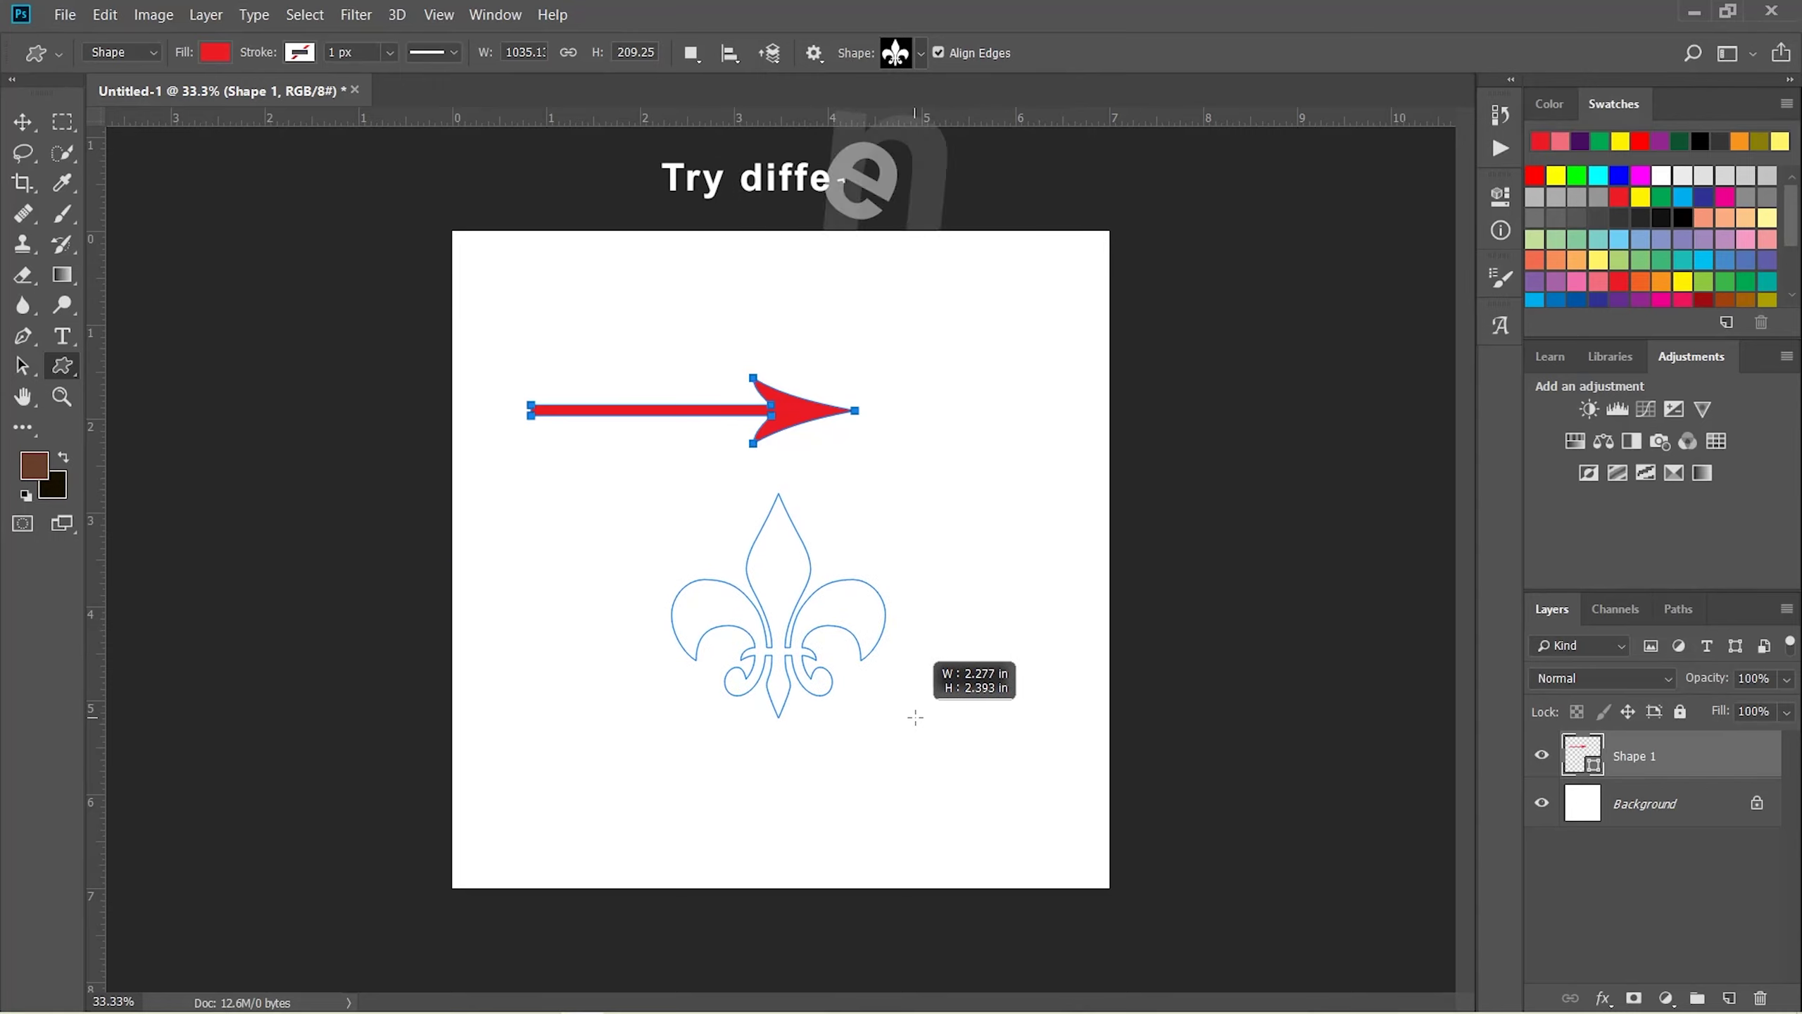
drag(858, 648, 887, 719)
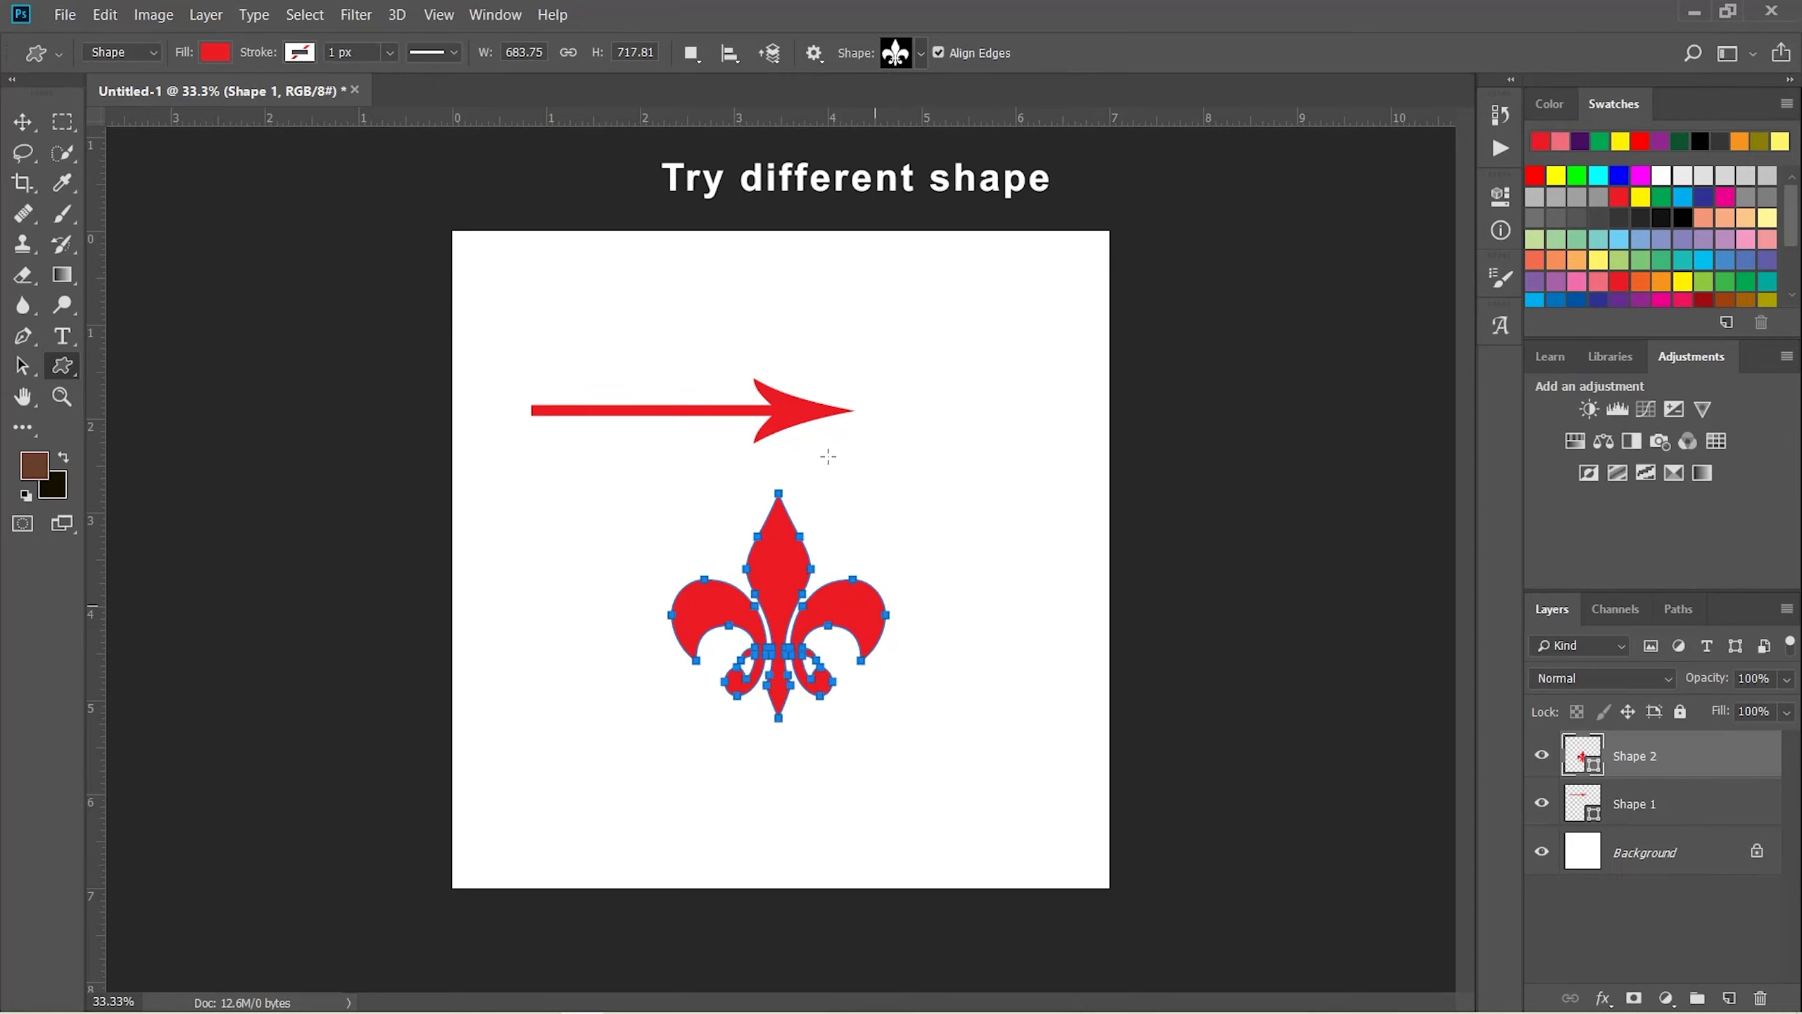
Fill the fleur-de-lis light green and move it to the arrow's tip
click(214, 52)
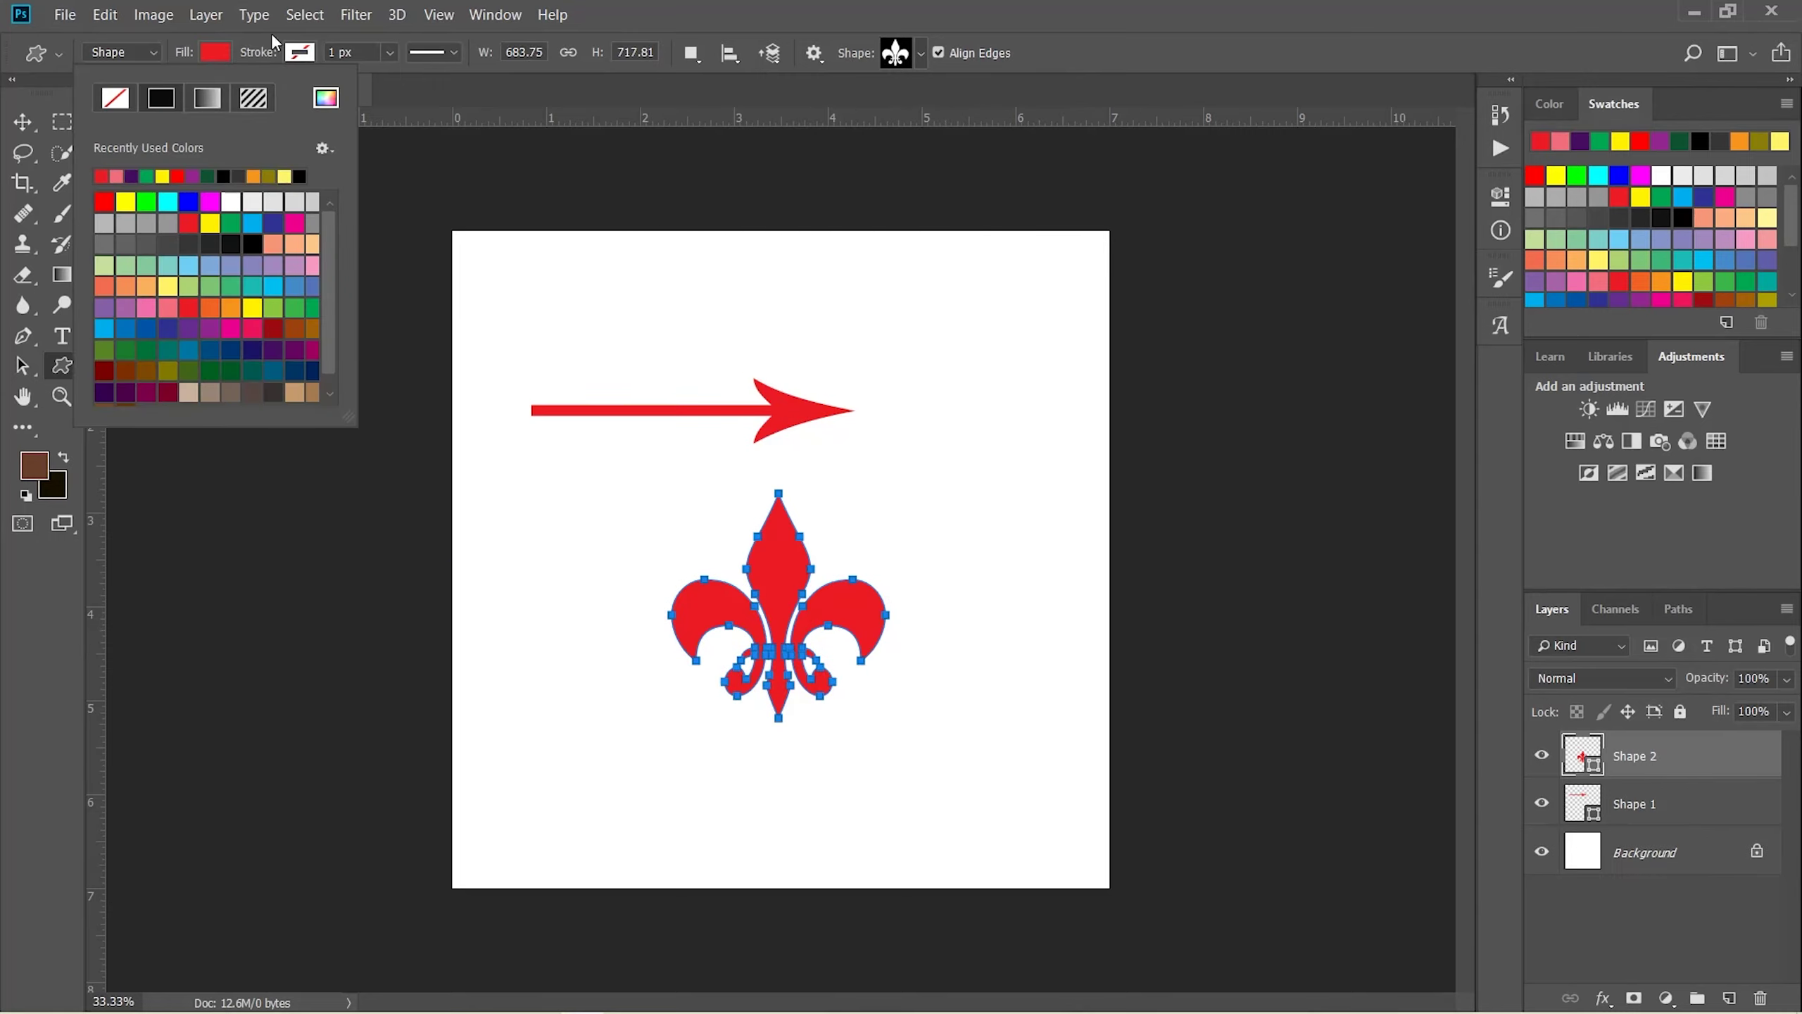
click(274, 307)
click(22, 121)
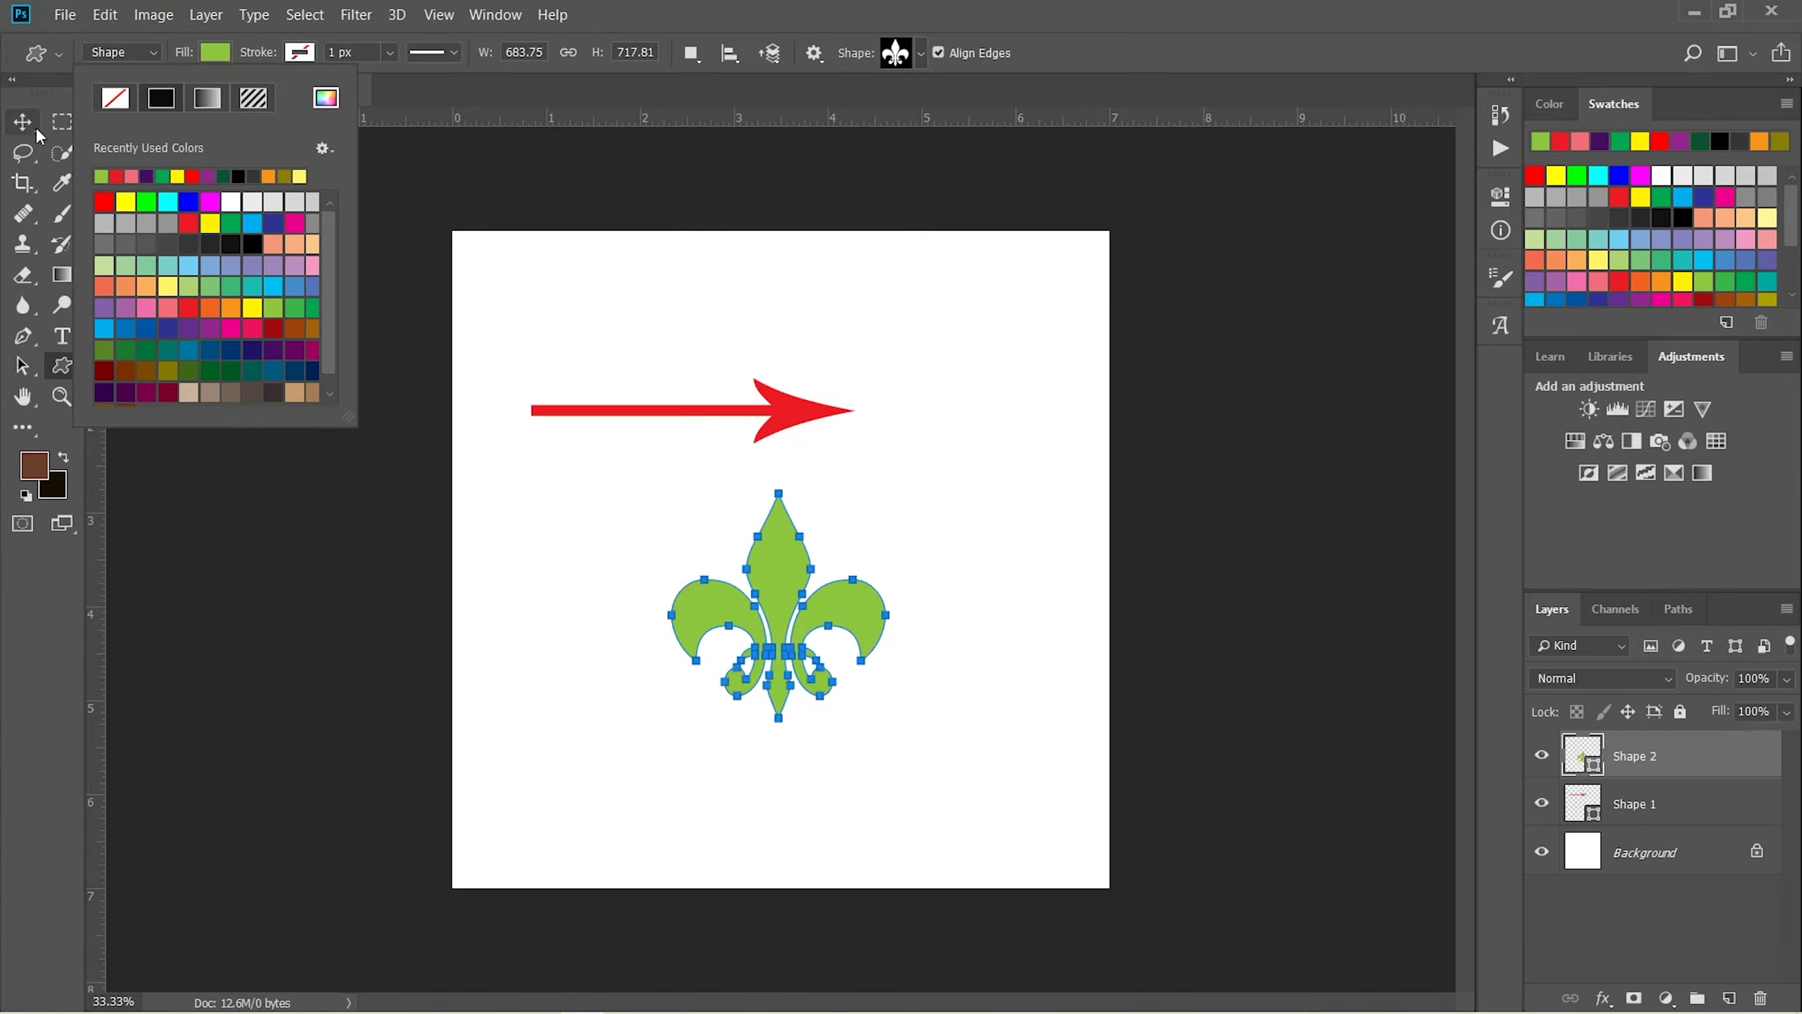
drag(776, 567, 947, 343)
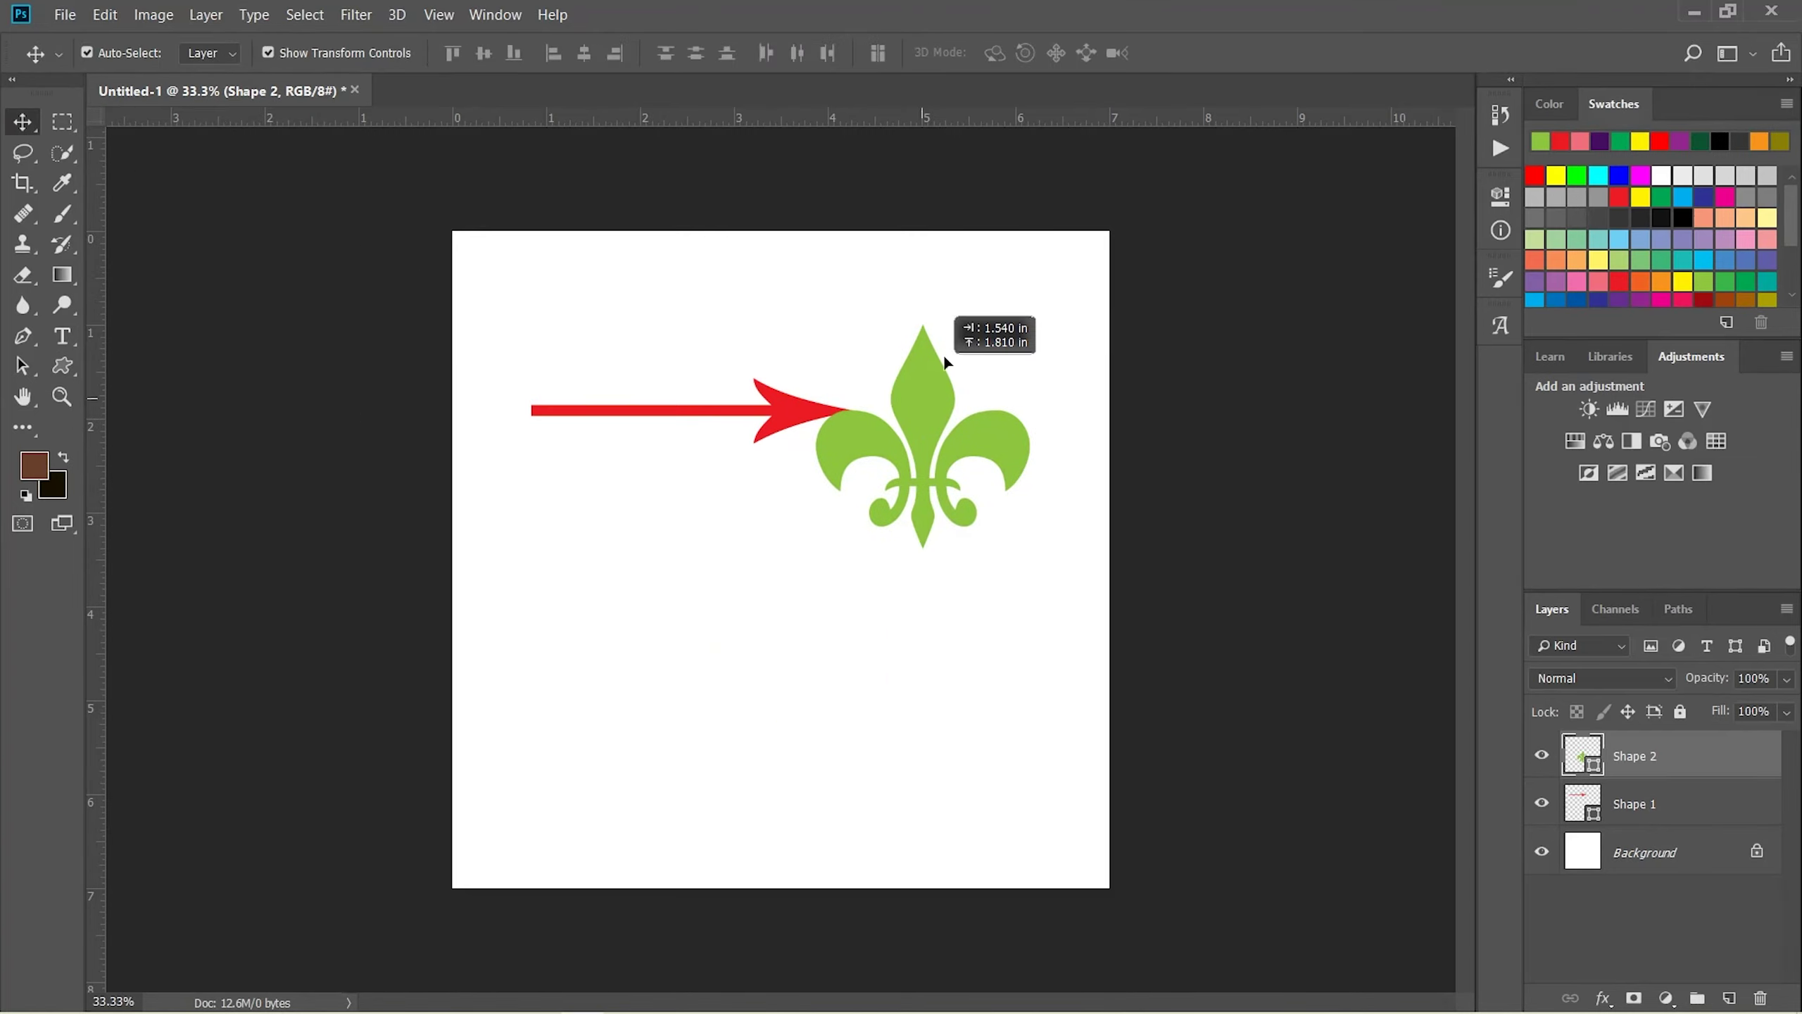
click(72, 367)
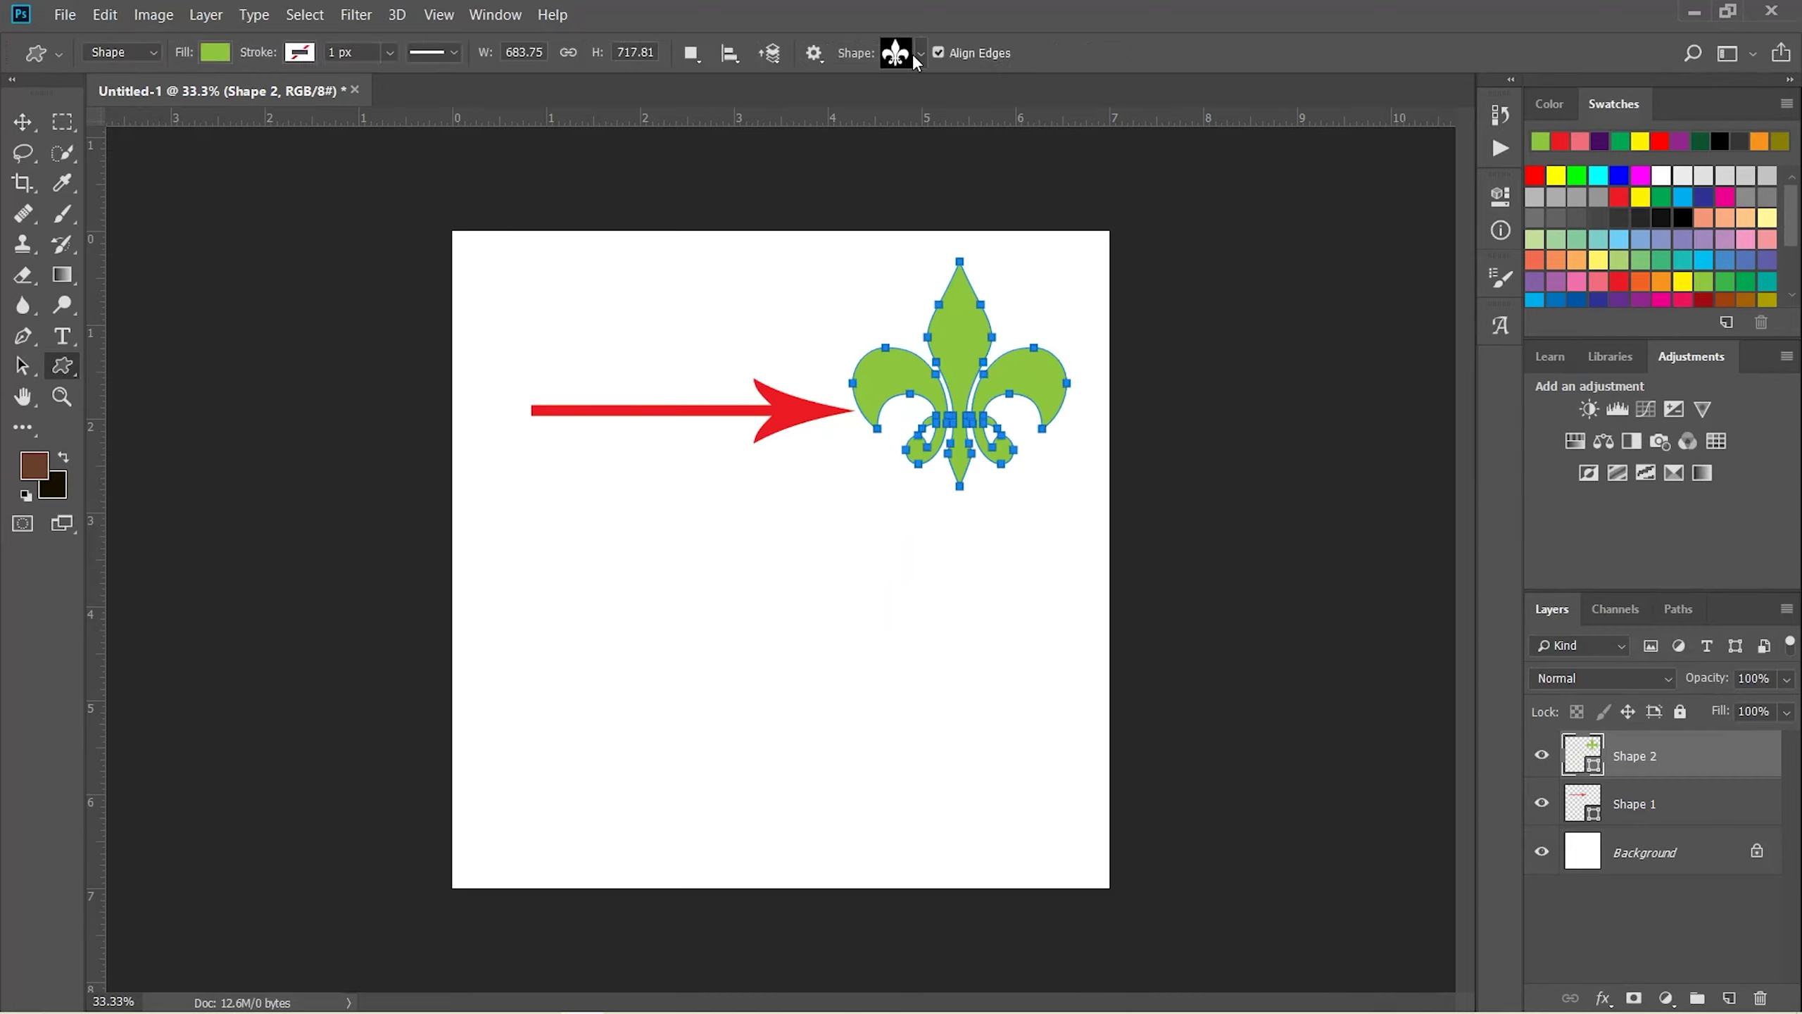
Draw a copyright symbol custom shape below the arrow
click(921, 55)
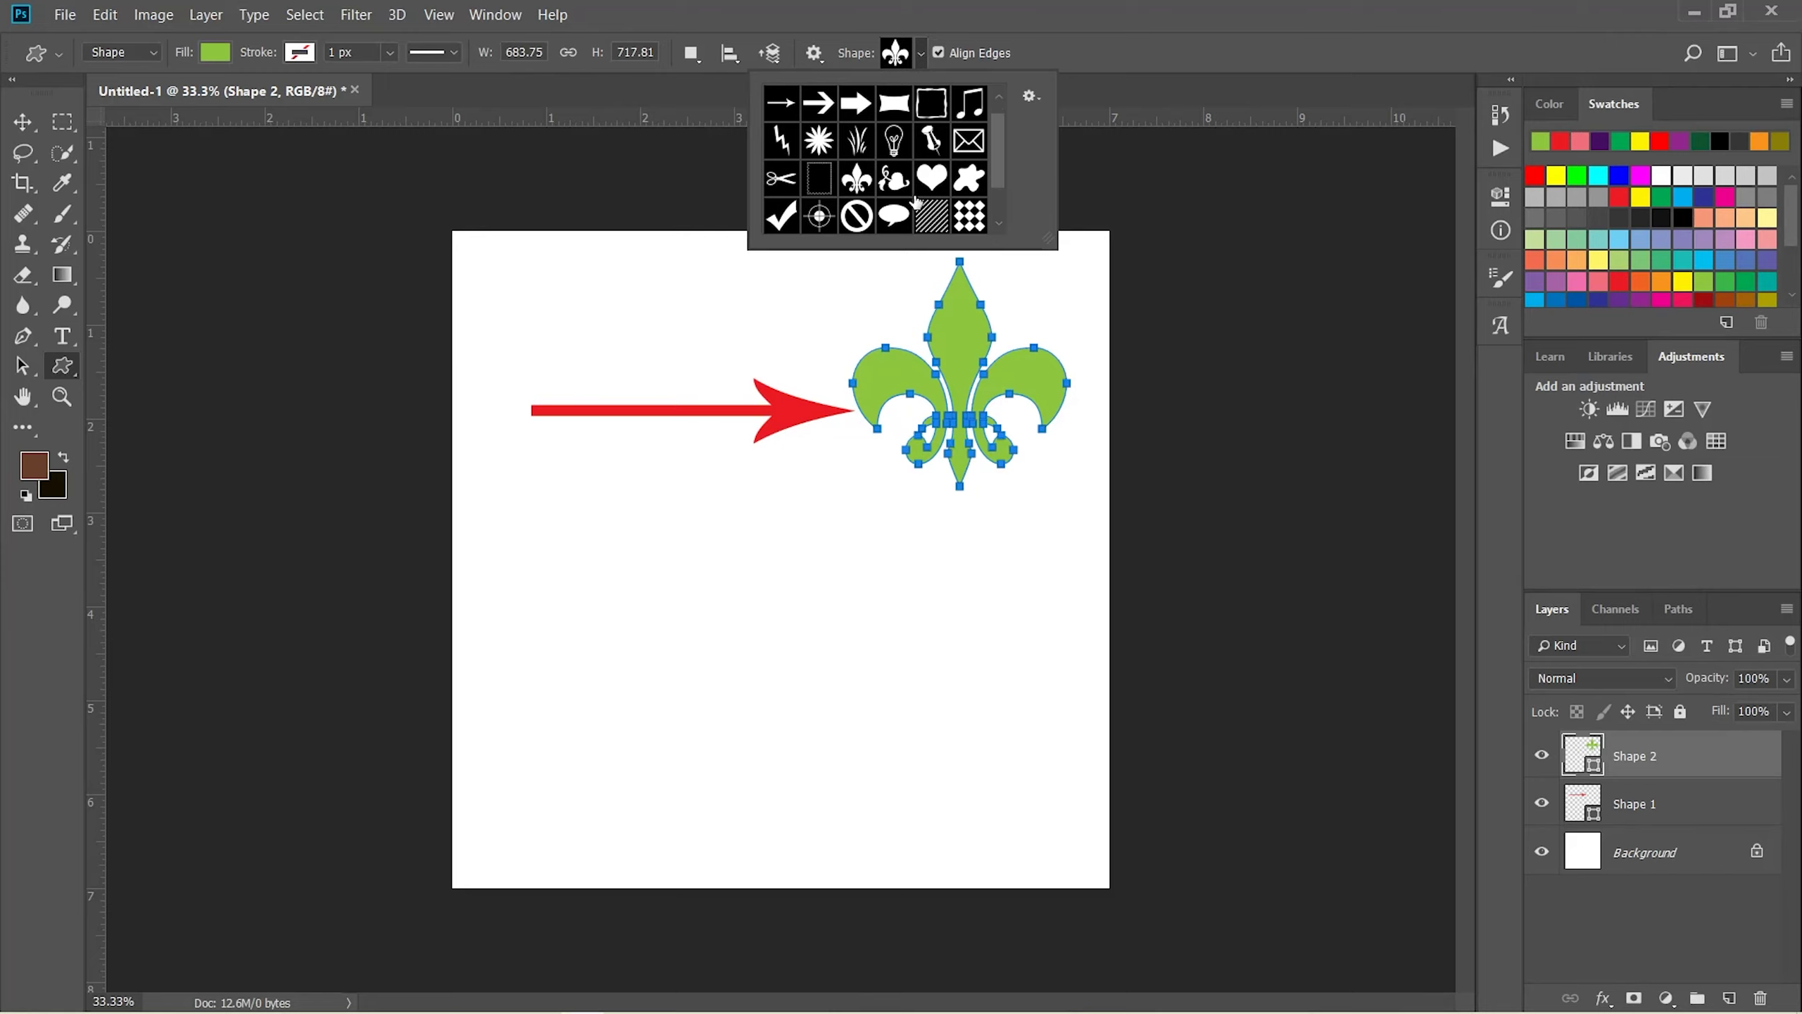
scroll(916, 203, down, 1)
scroll(947, 218, down, 2)
click(972, 200)
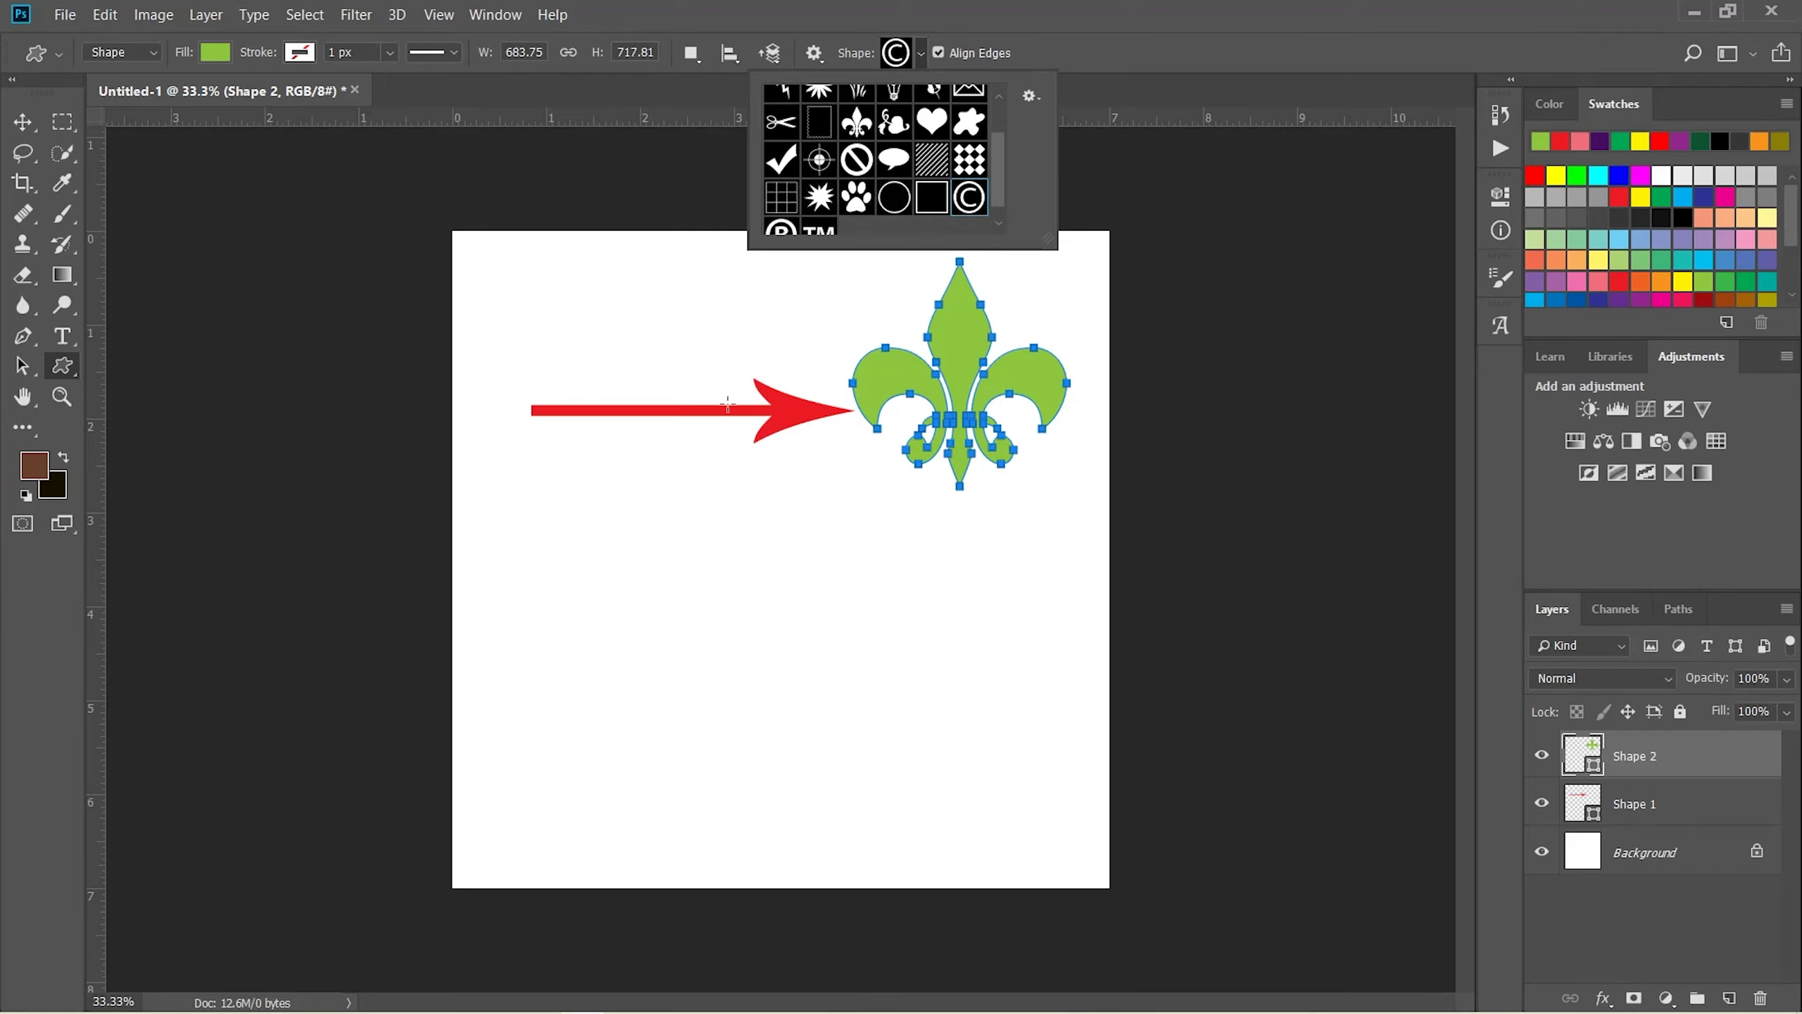
drag(636, 448, 764, 541)
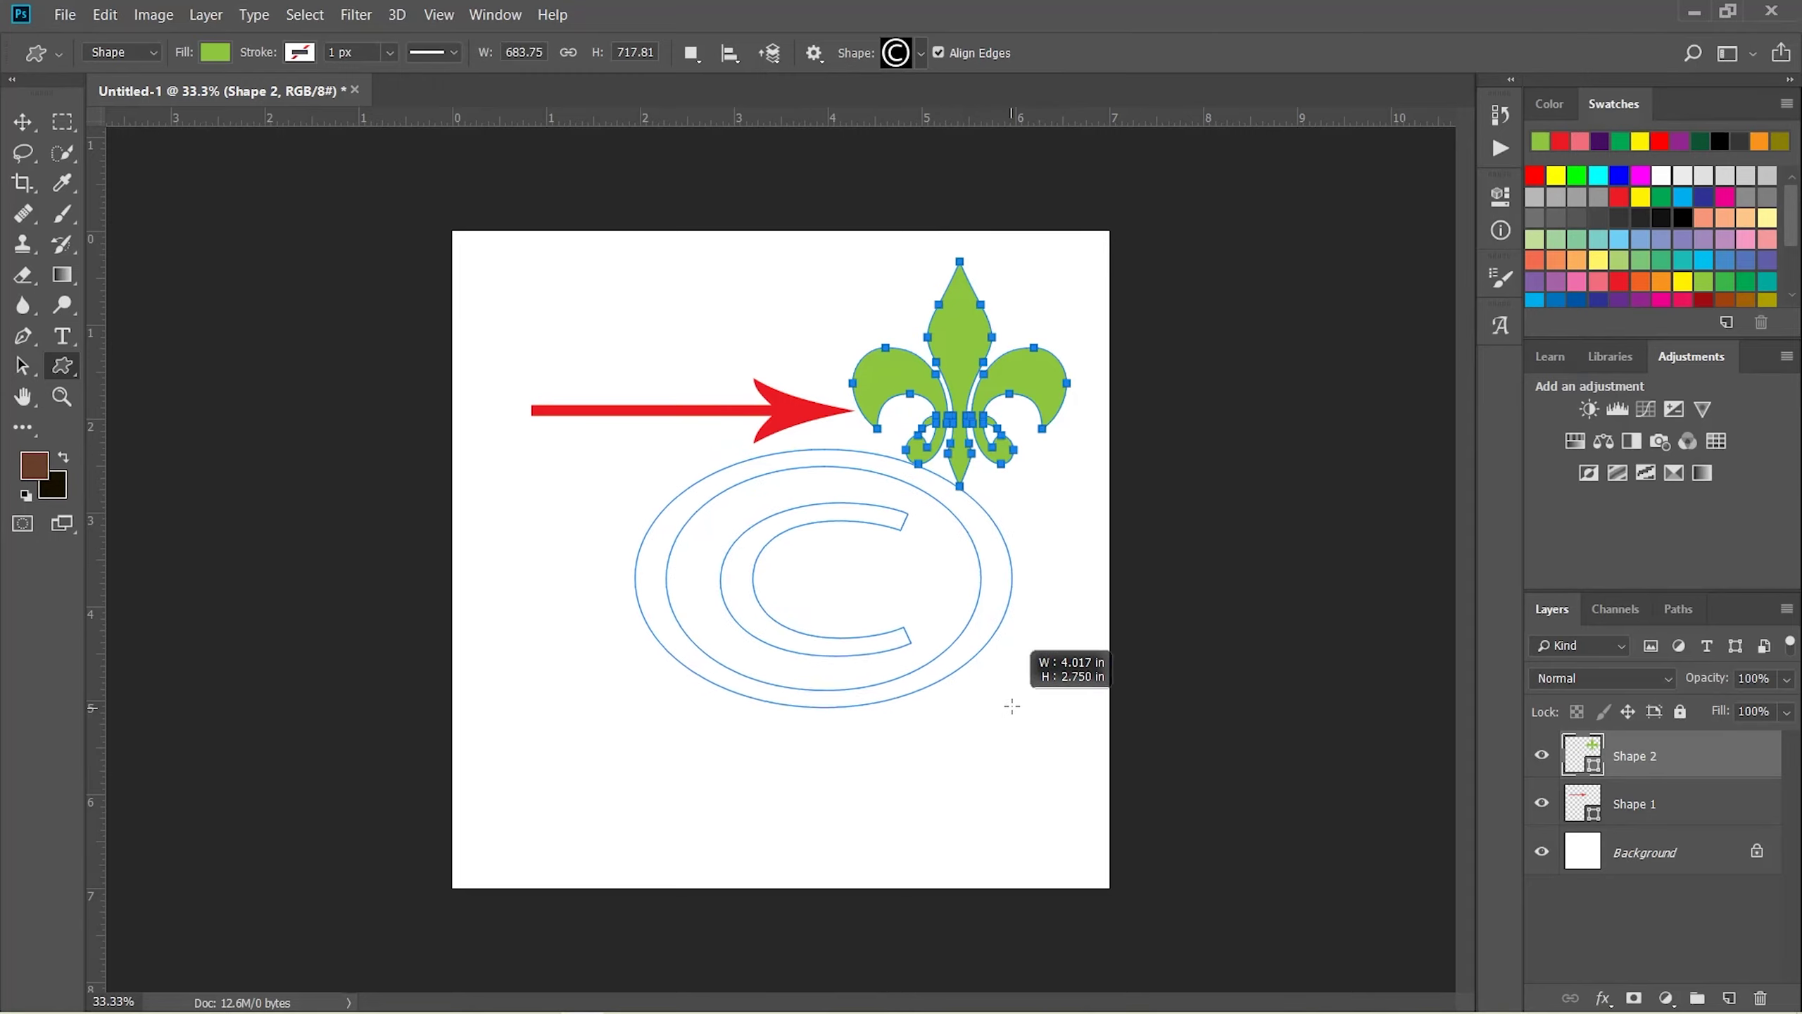
mouse_move(764, 541)
mouse_down()
mouse_move(768, 472)
mouse_move(846, 616)
mouse_up()
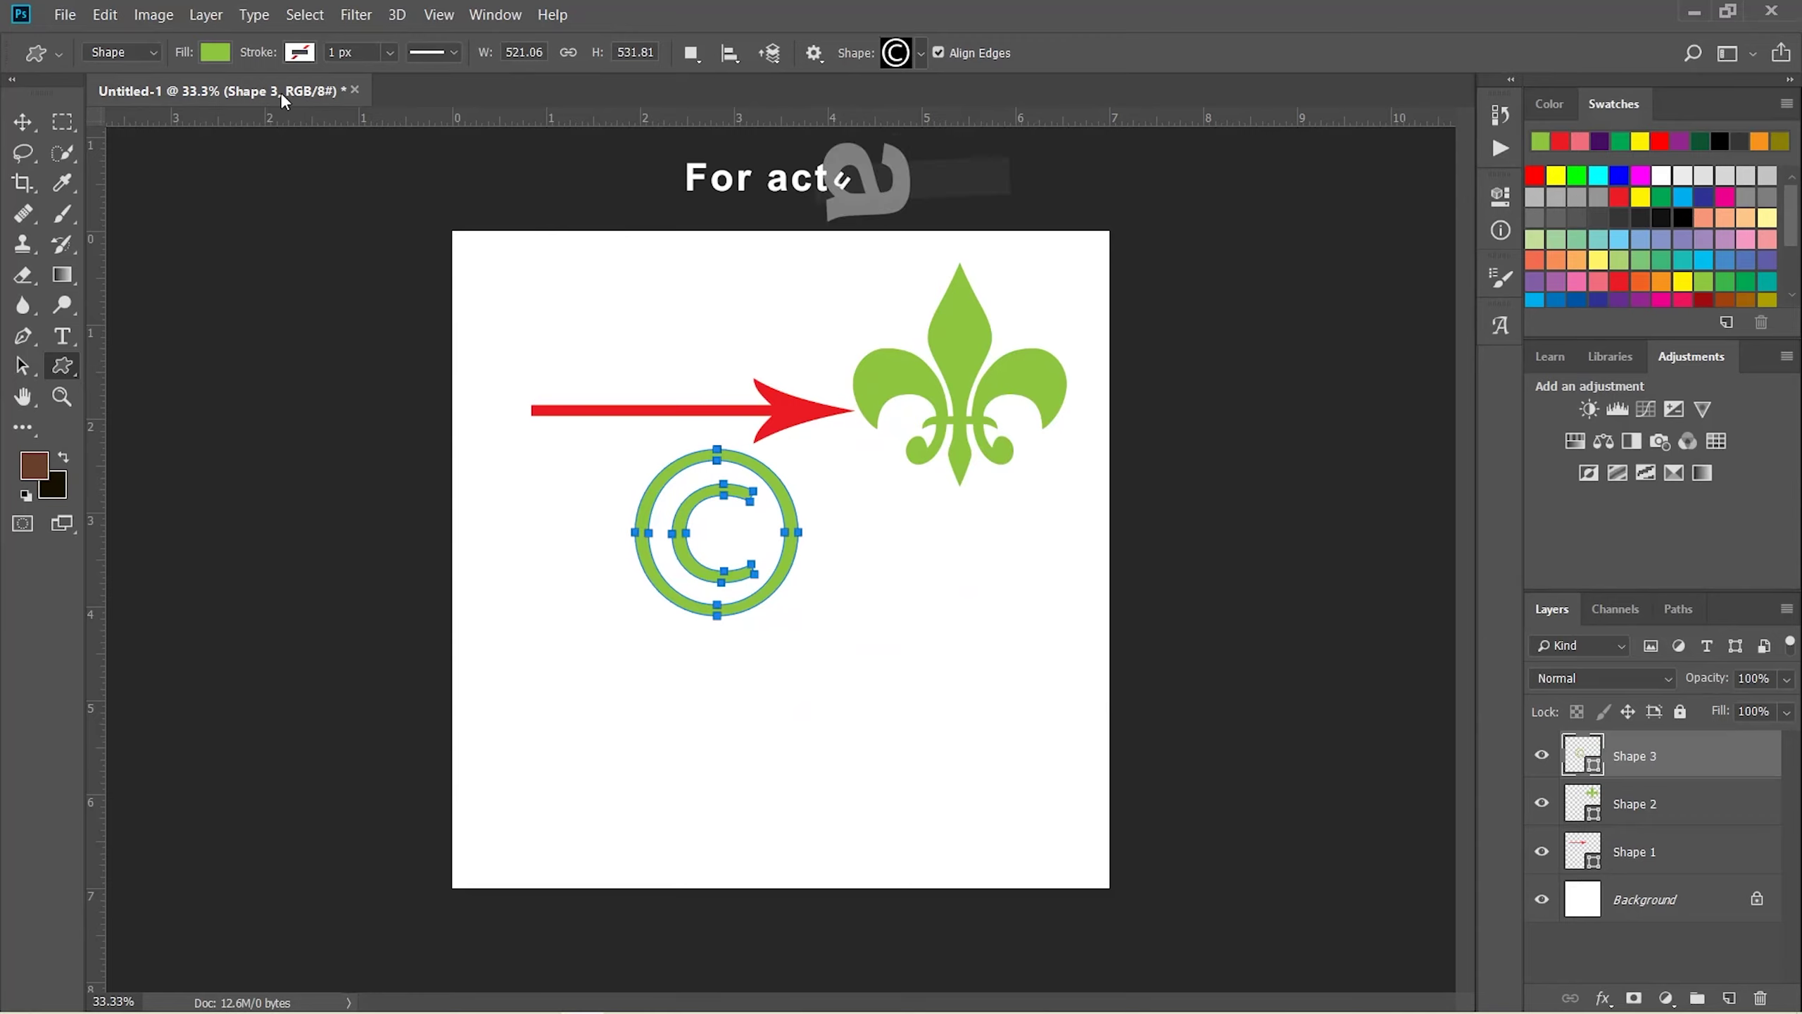
Fill the copyright symbol light orange and move it above the arrow's left end
click(224, 57)
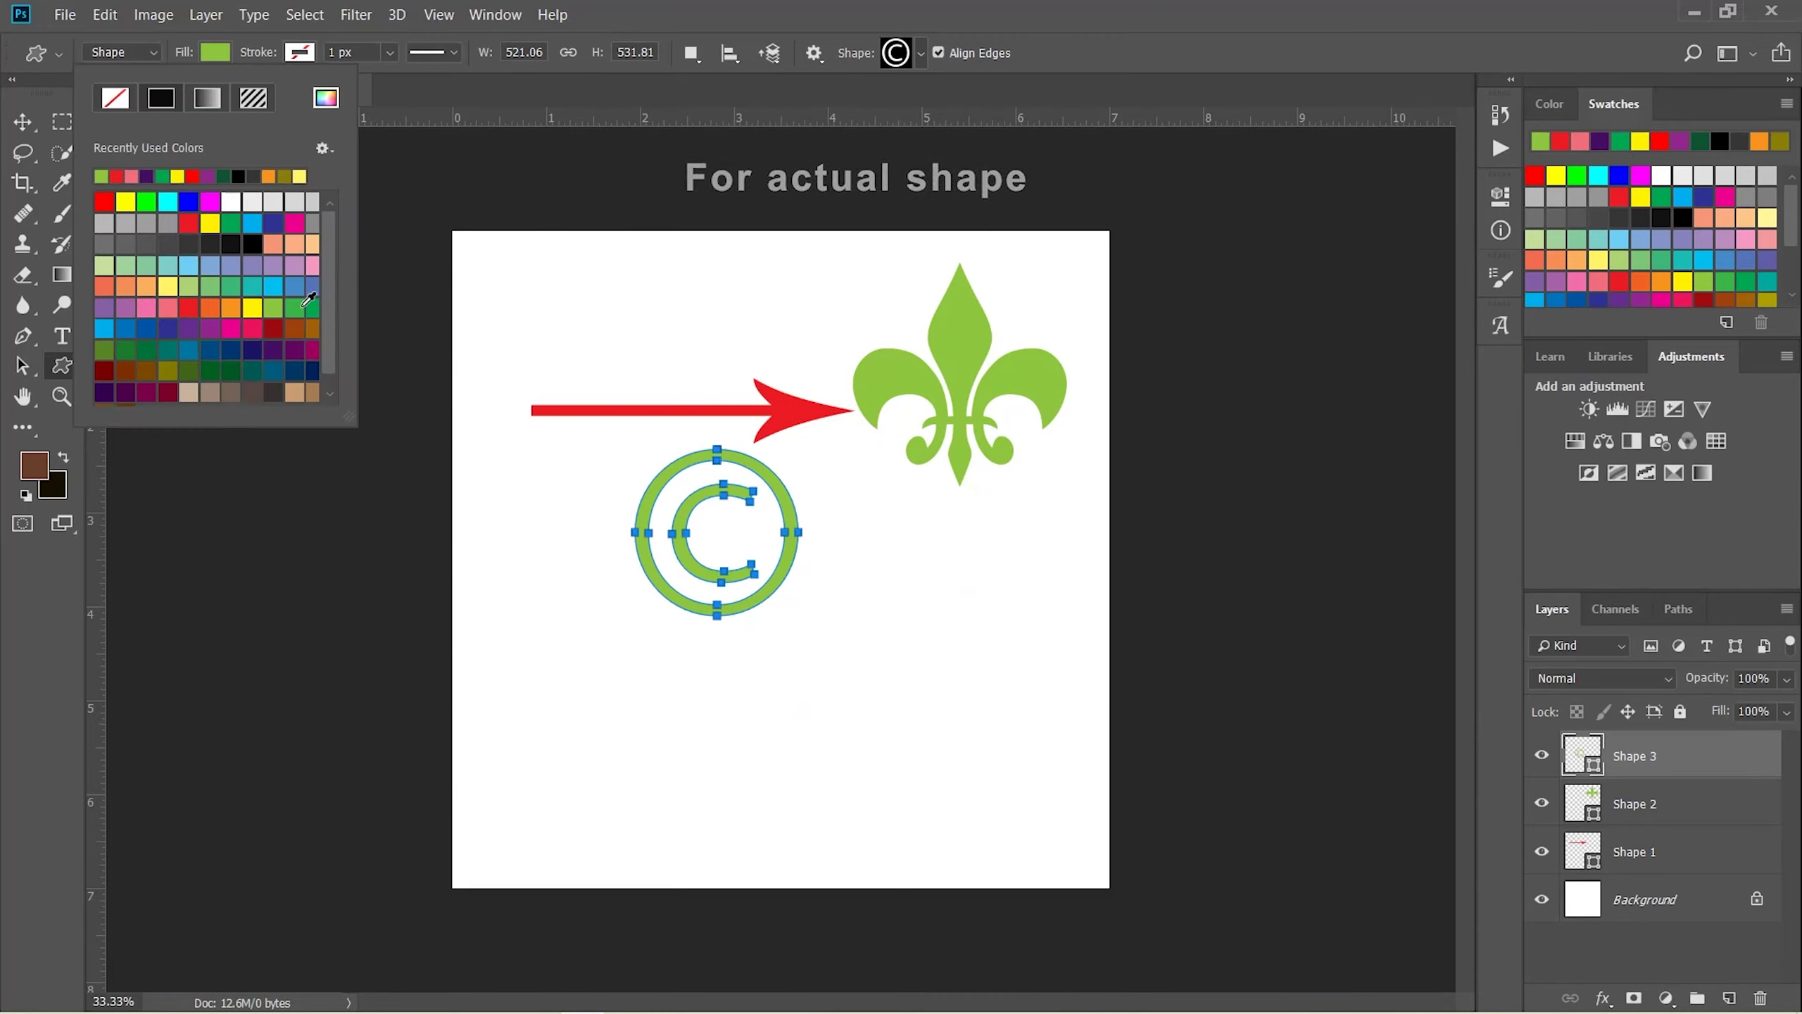
click(129, 281)
click(21, 120)
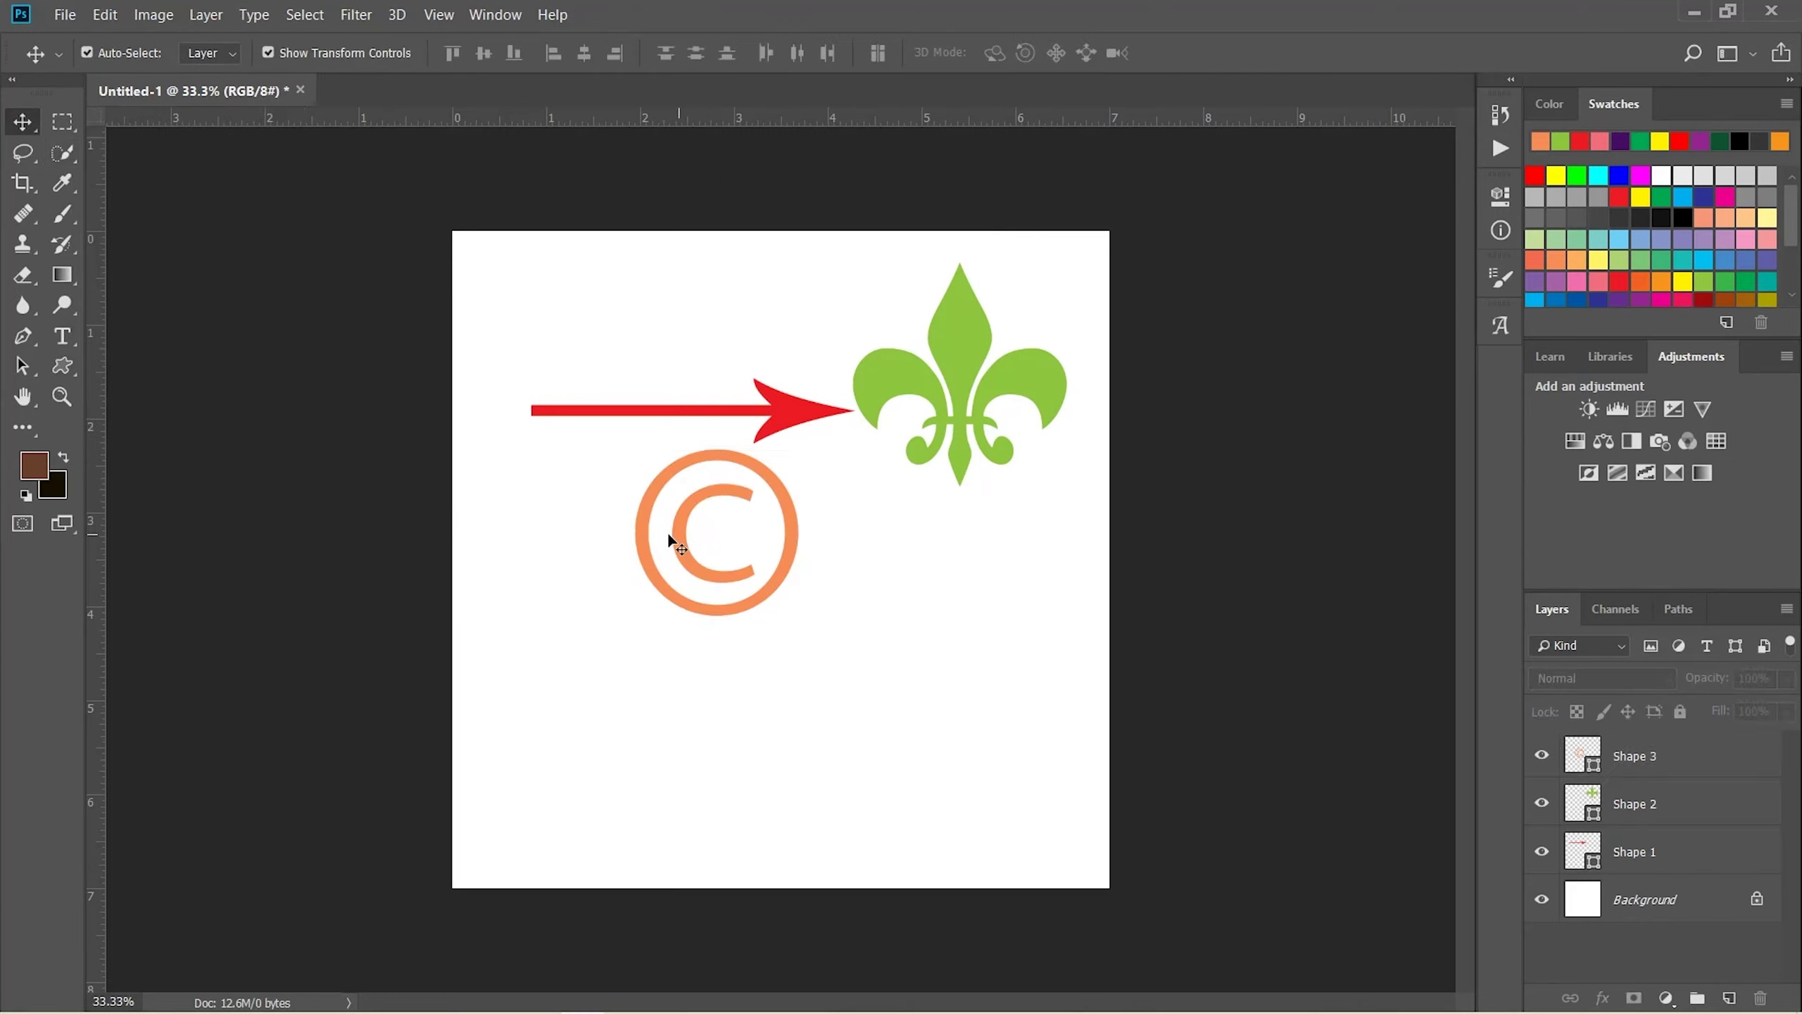
mouse_move(667, 540)
mouse_down()
mouse_move(580, 487)
mouse_move(710, 518)
mouse_move(669, 519)
mouse_move(673, 361)
mouse_up()
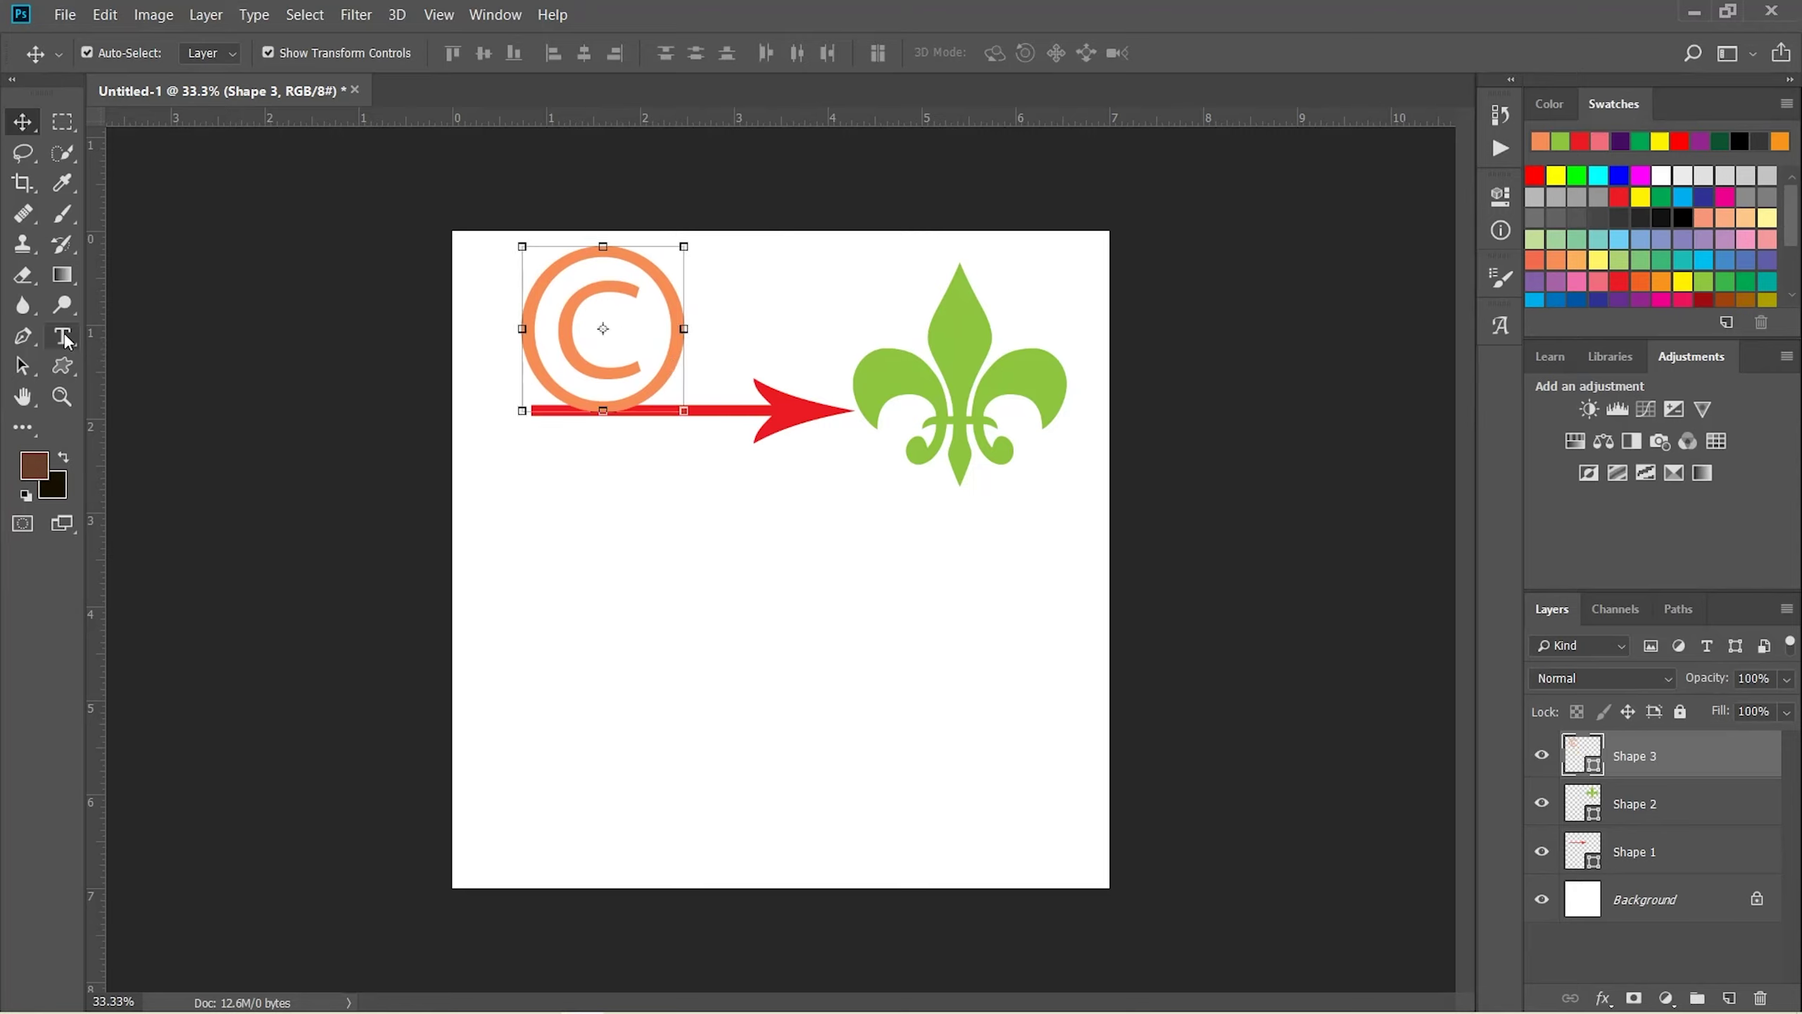
click(62, 366)
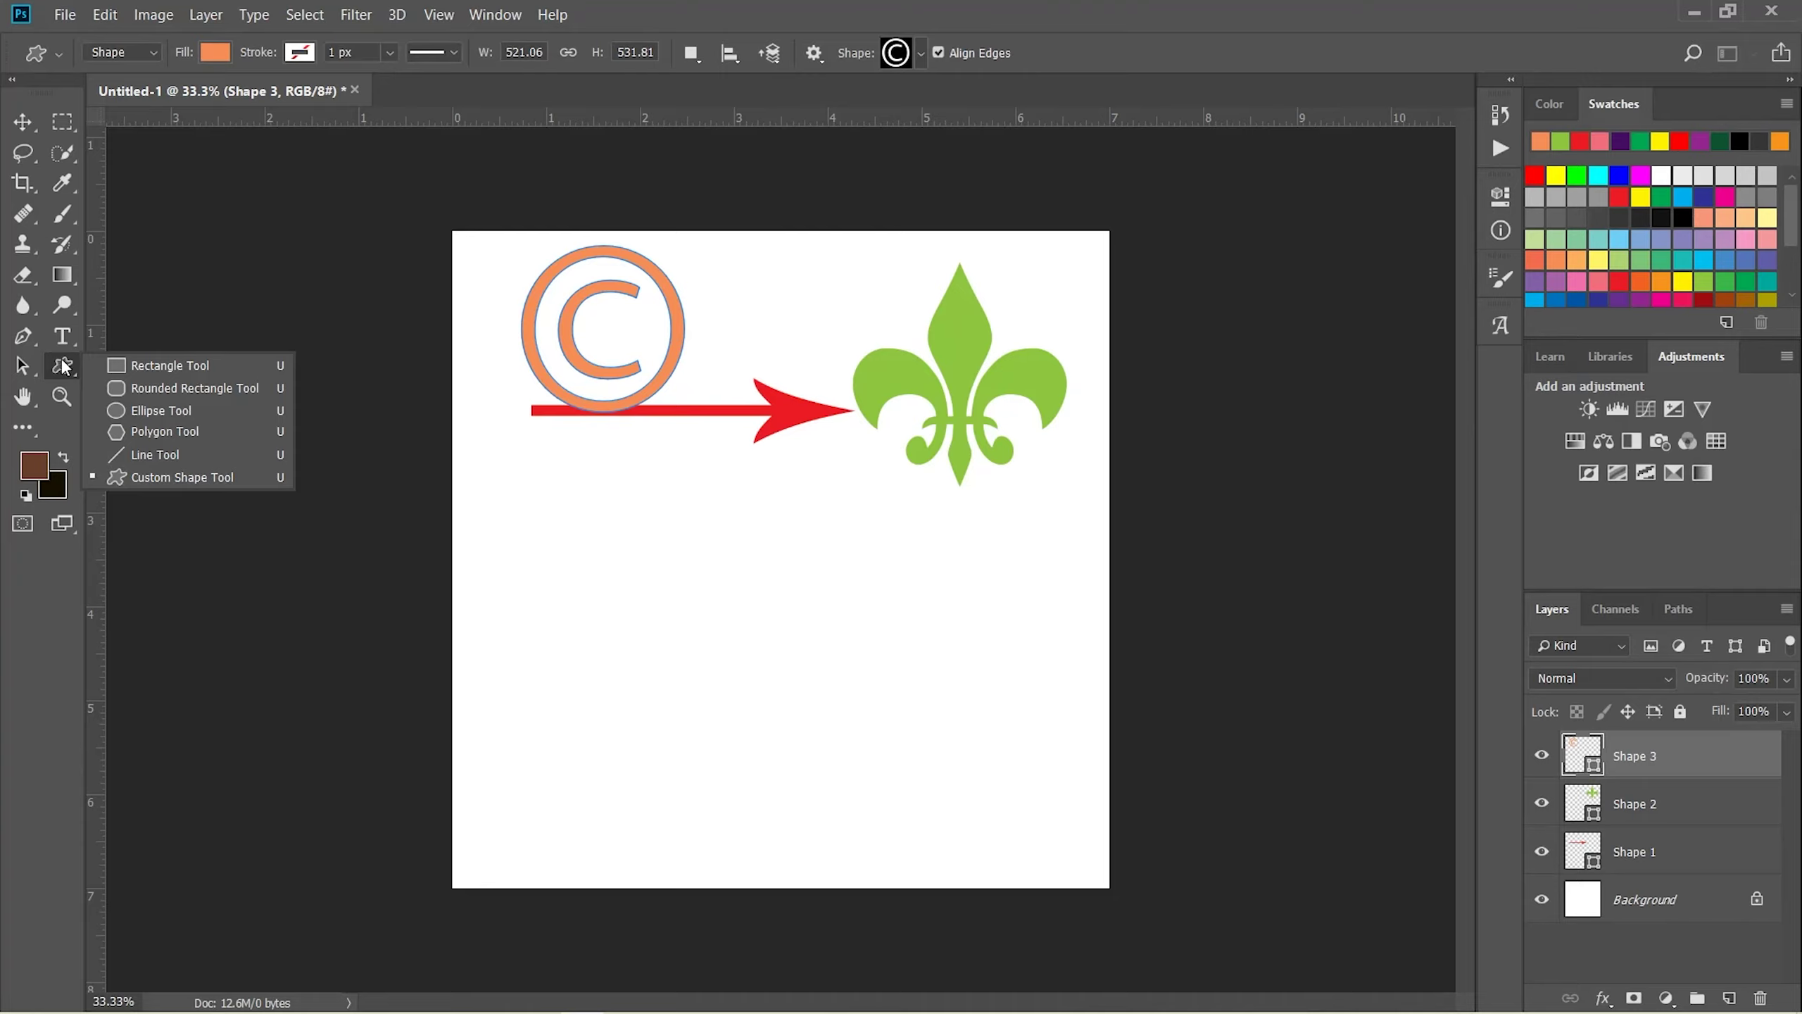
Draw an orange banner custom shape below the arrow
click(62, 357)
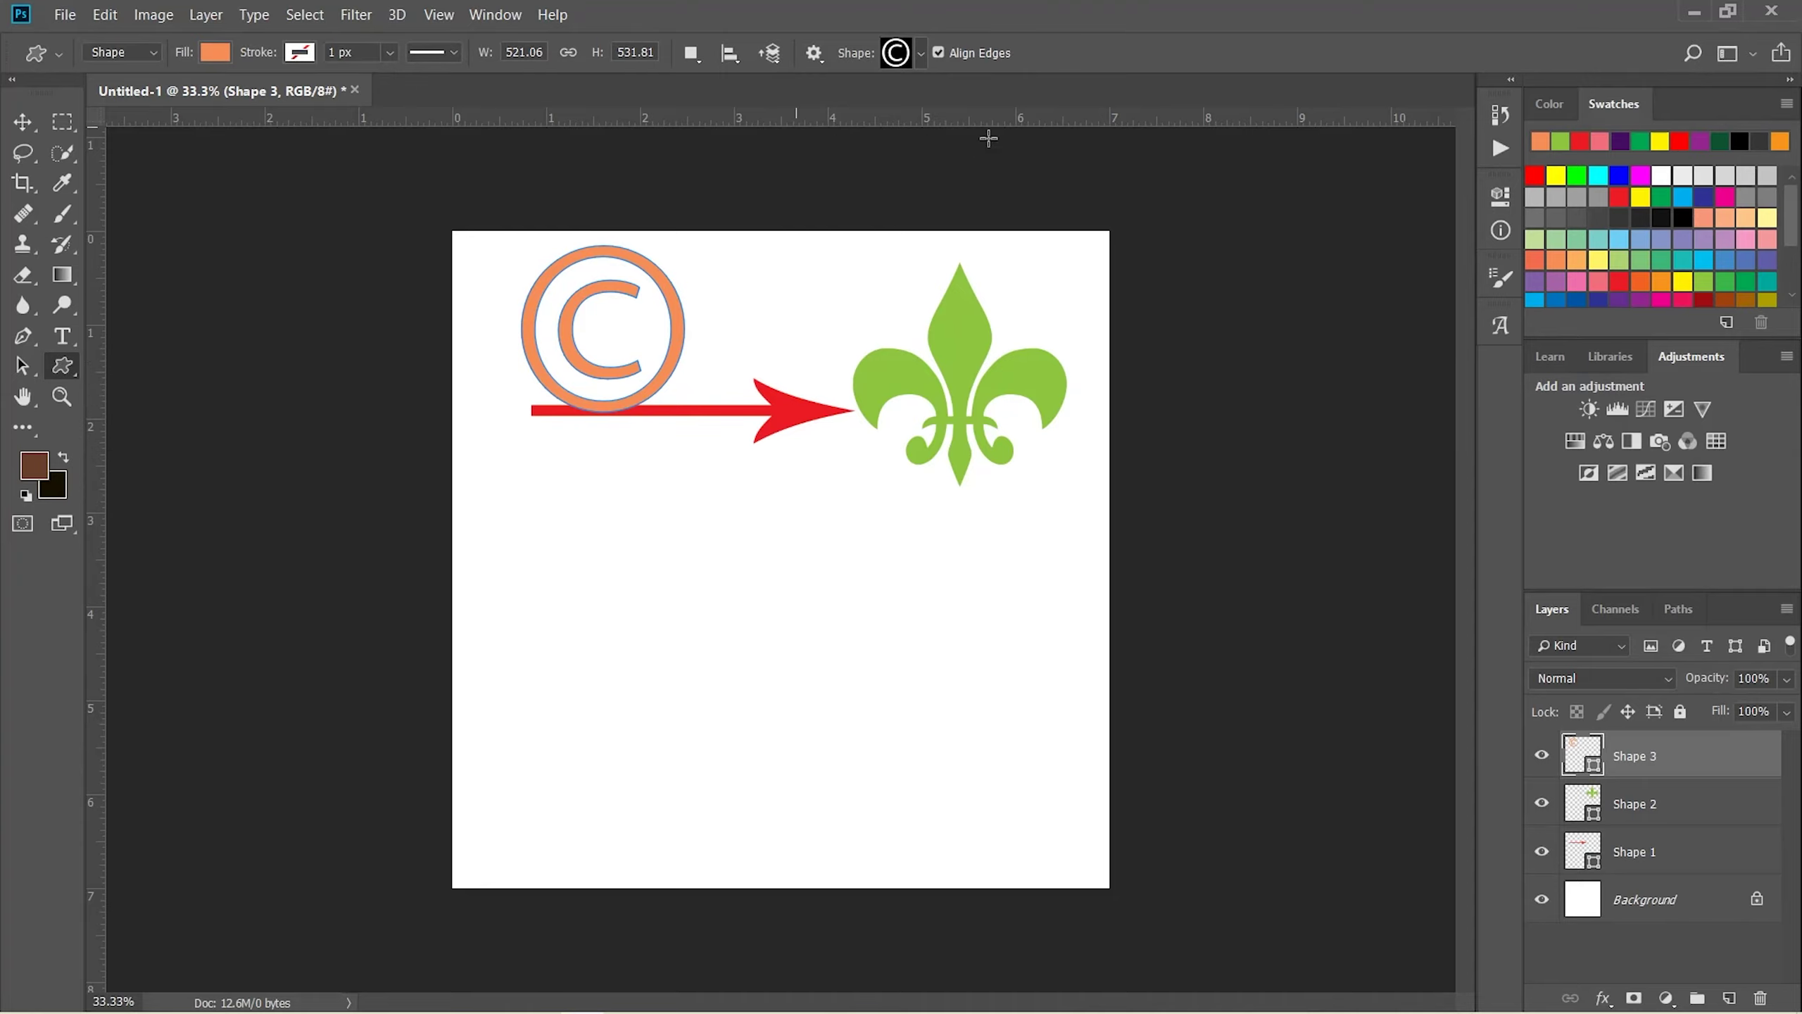
click(922, 52)
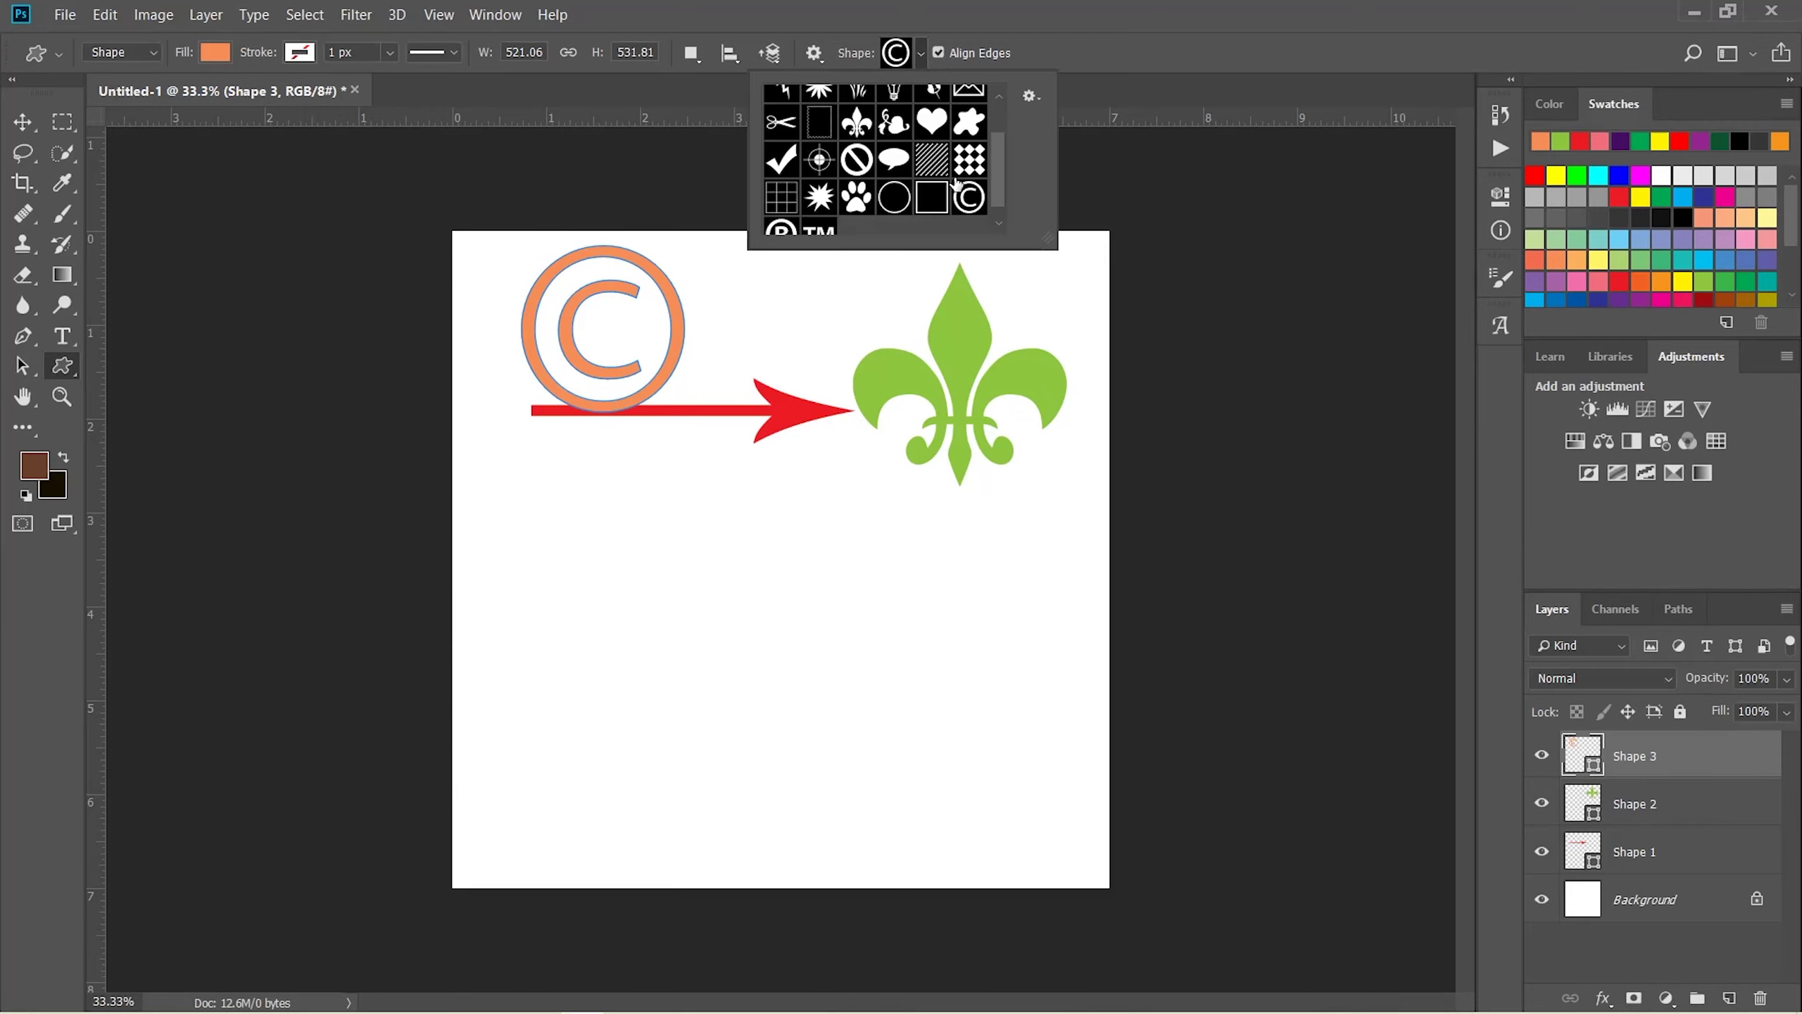
scroll(894, 162, up, 1)
scroll(894, 160, up, 1)
scroll(895, 156, up, 1)
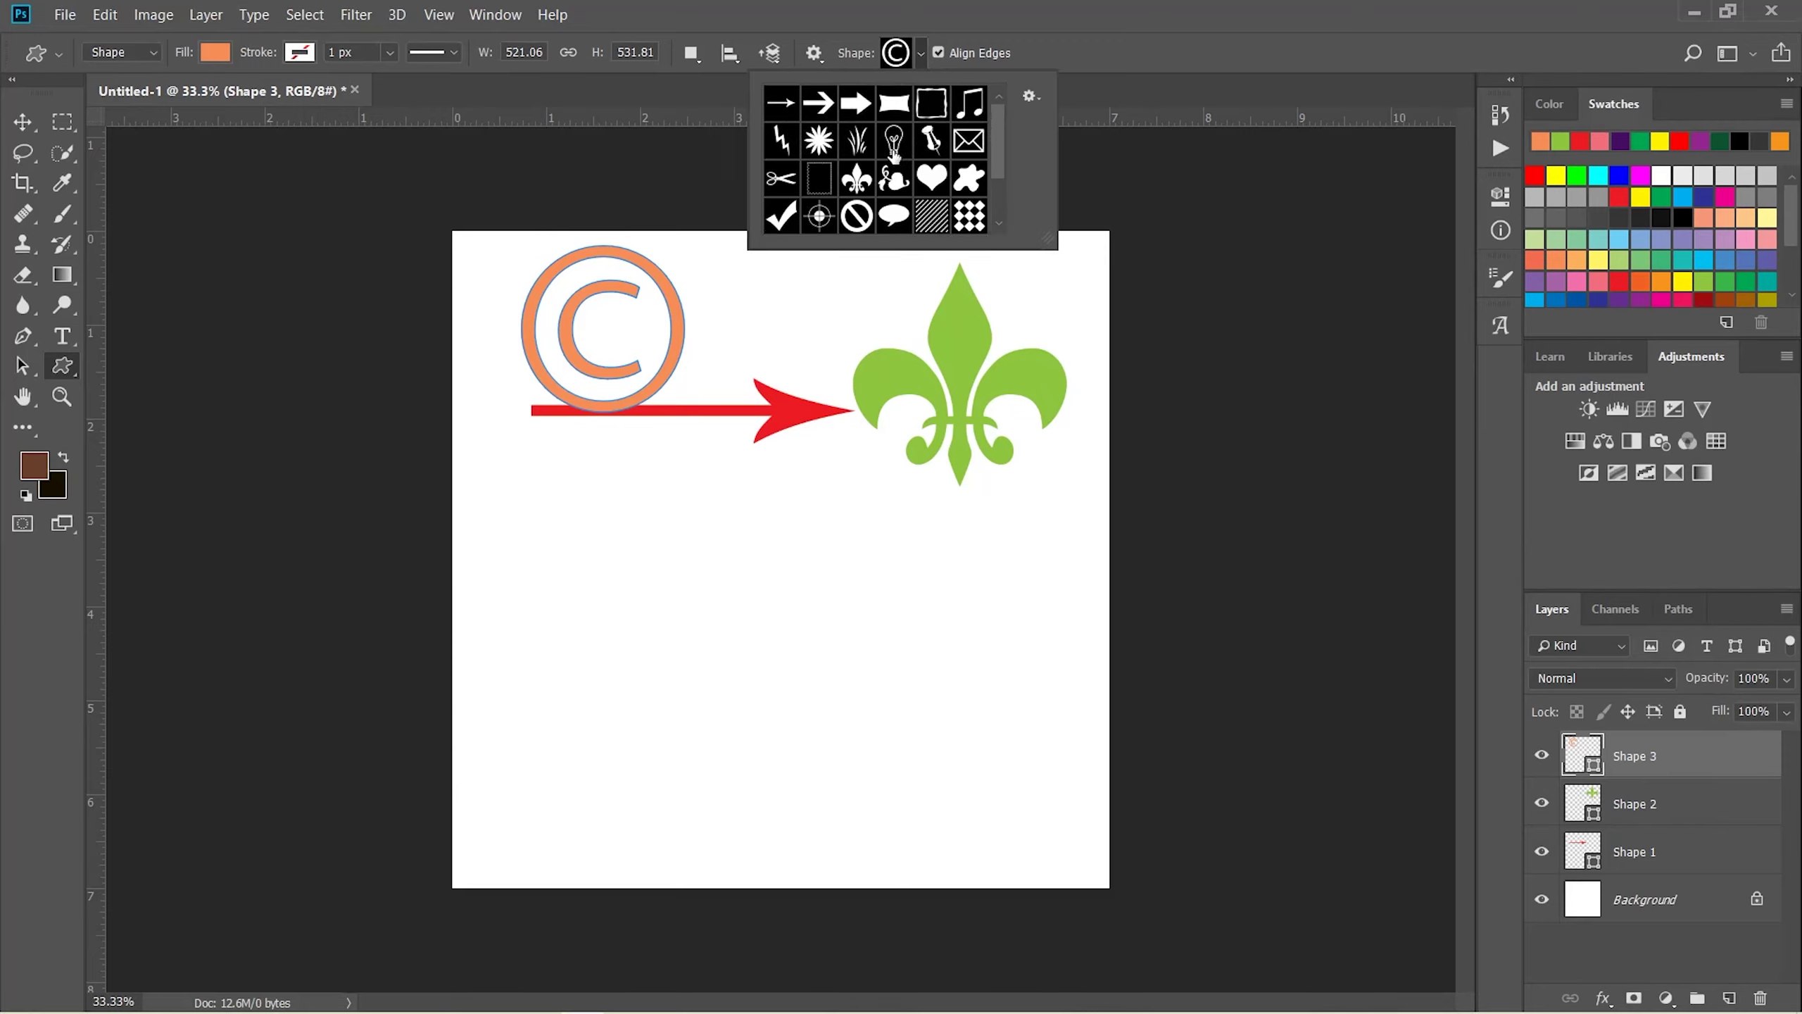
scroll(894, 155, down, 1)
scroll(901, 135, up, 1)
click(899, 106)
click(772, 561)
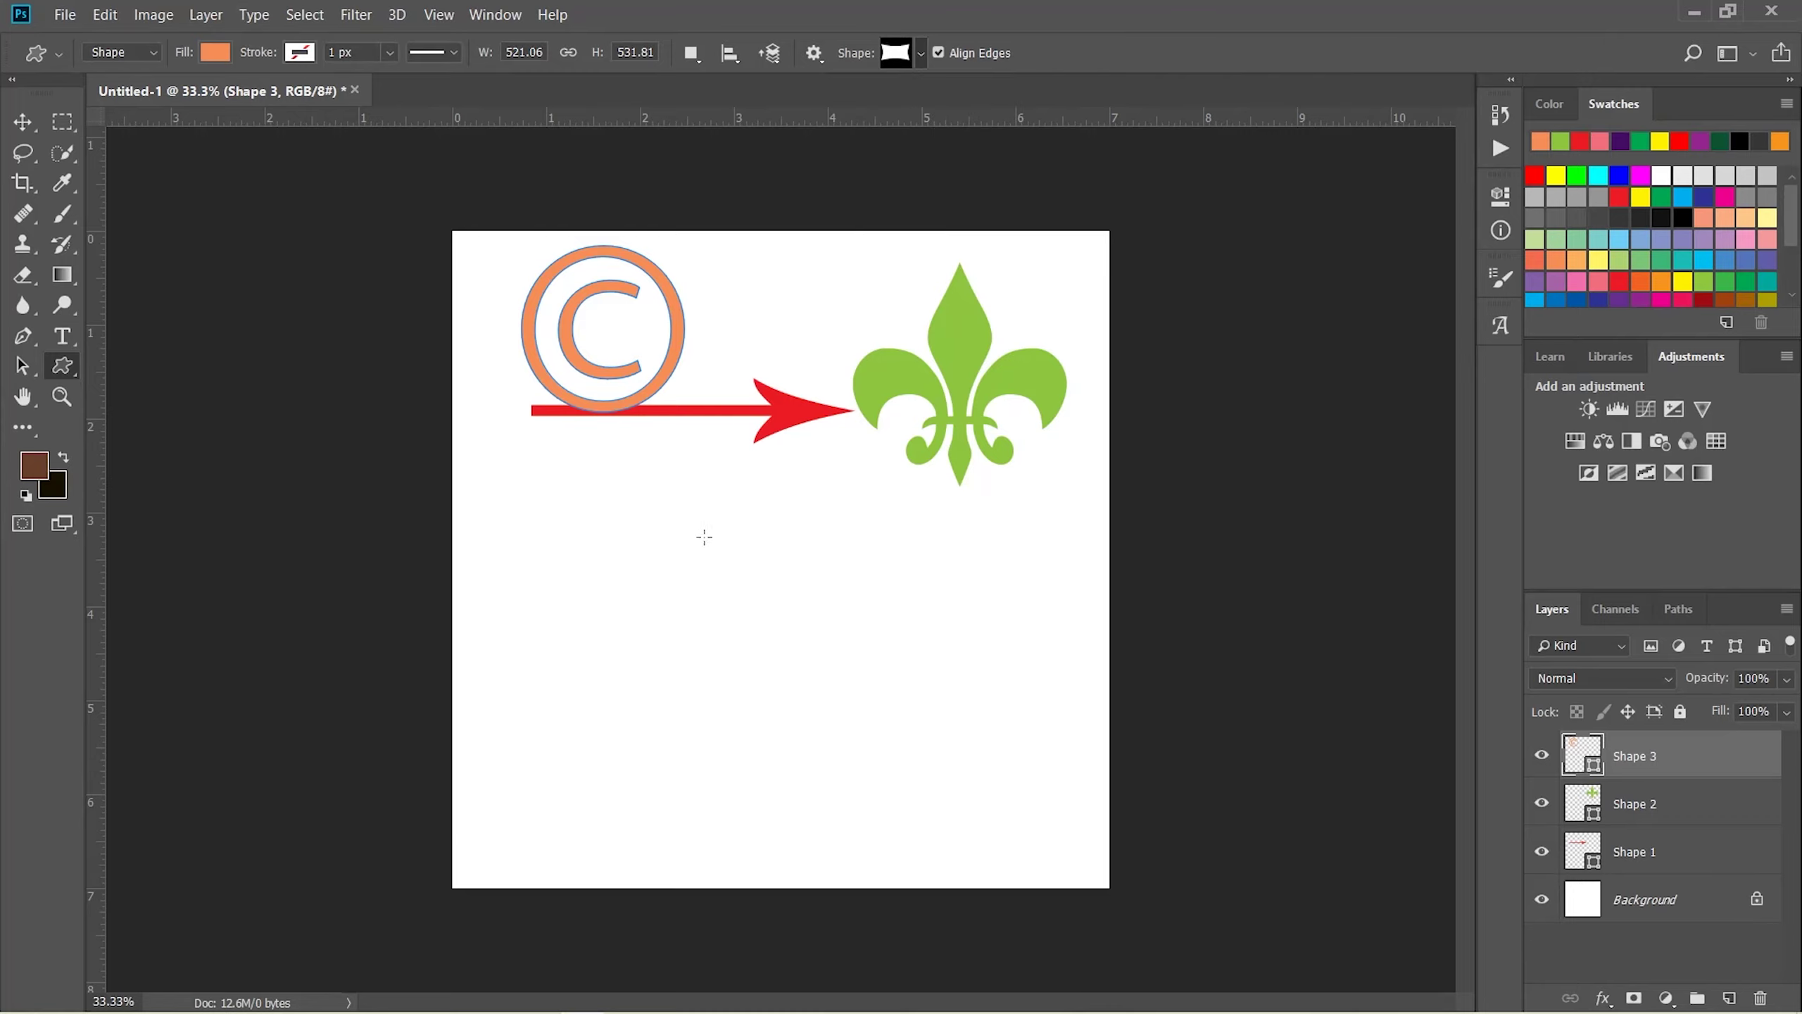
drag(659, 532, 976, 630)
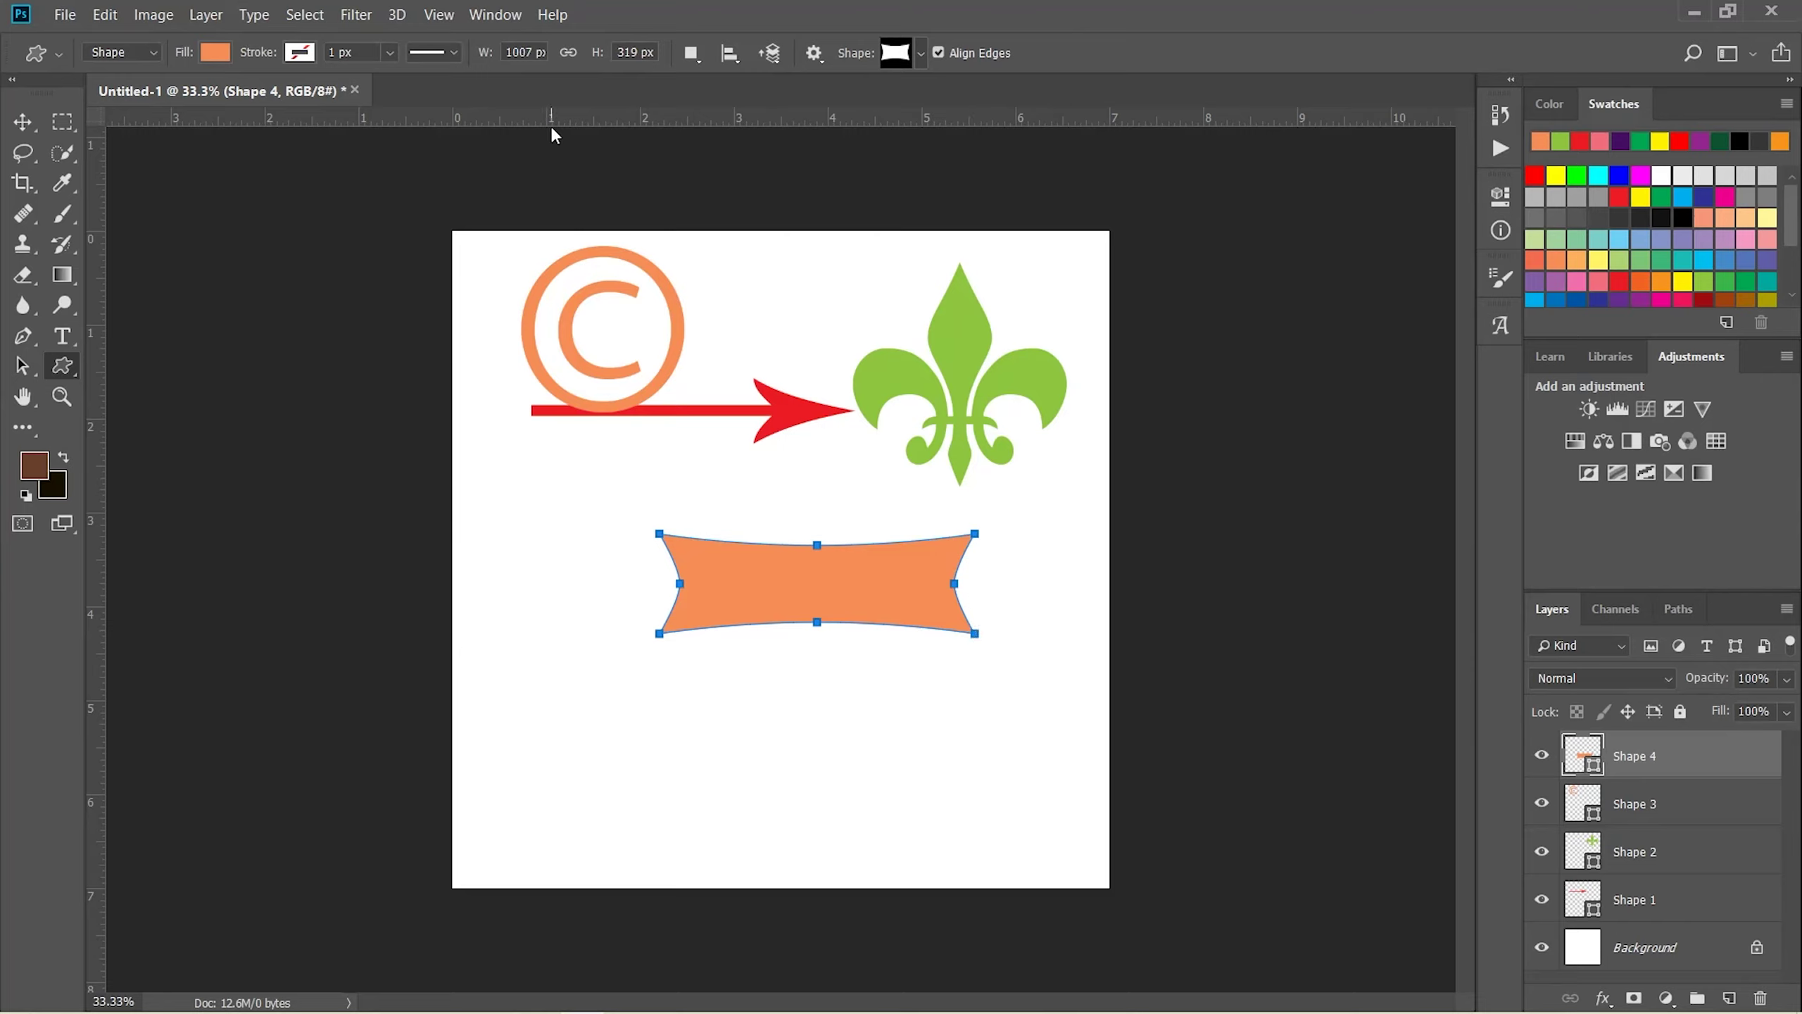
Give the banner a thicker dark grey outline
click(299, 53)
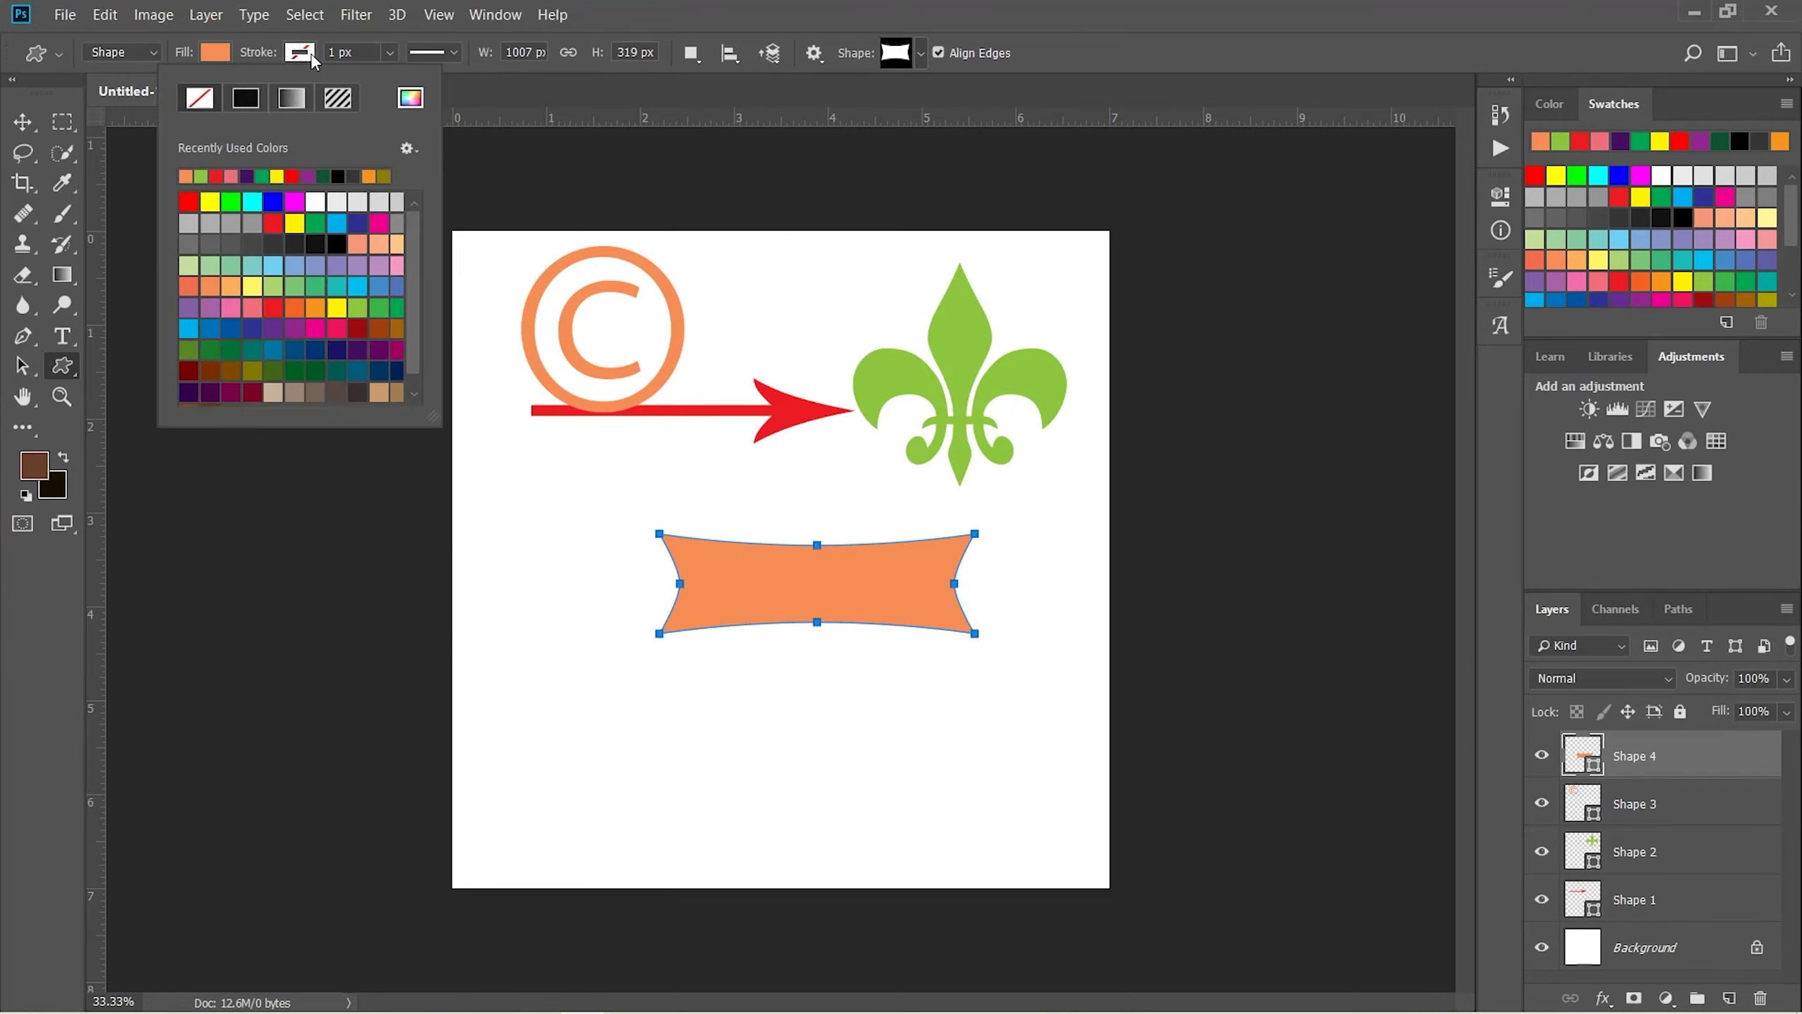
click(296, 242)
click(390, 53)
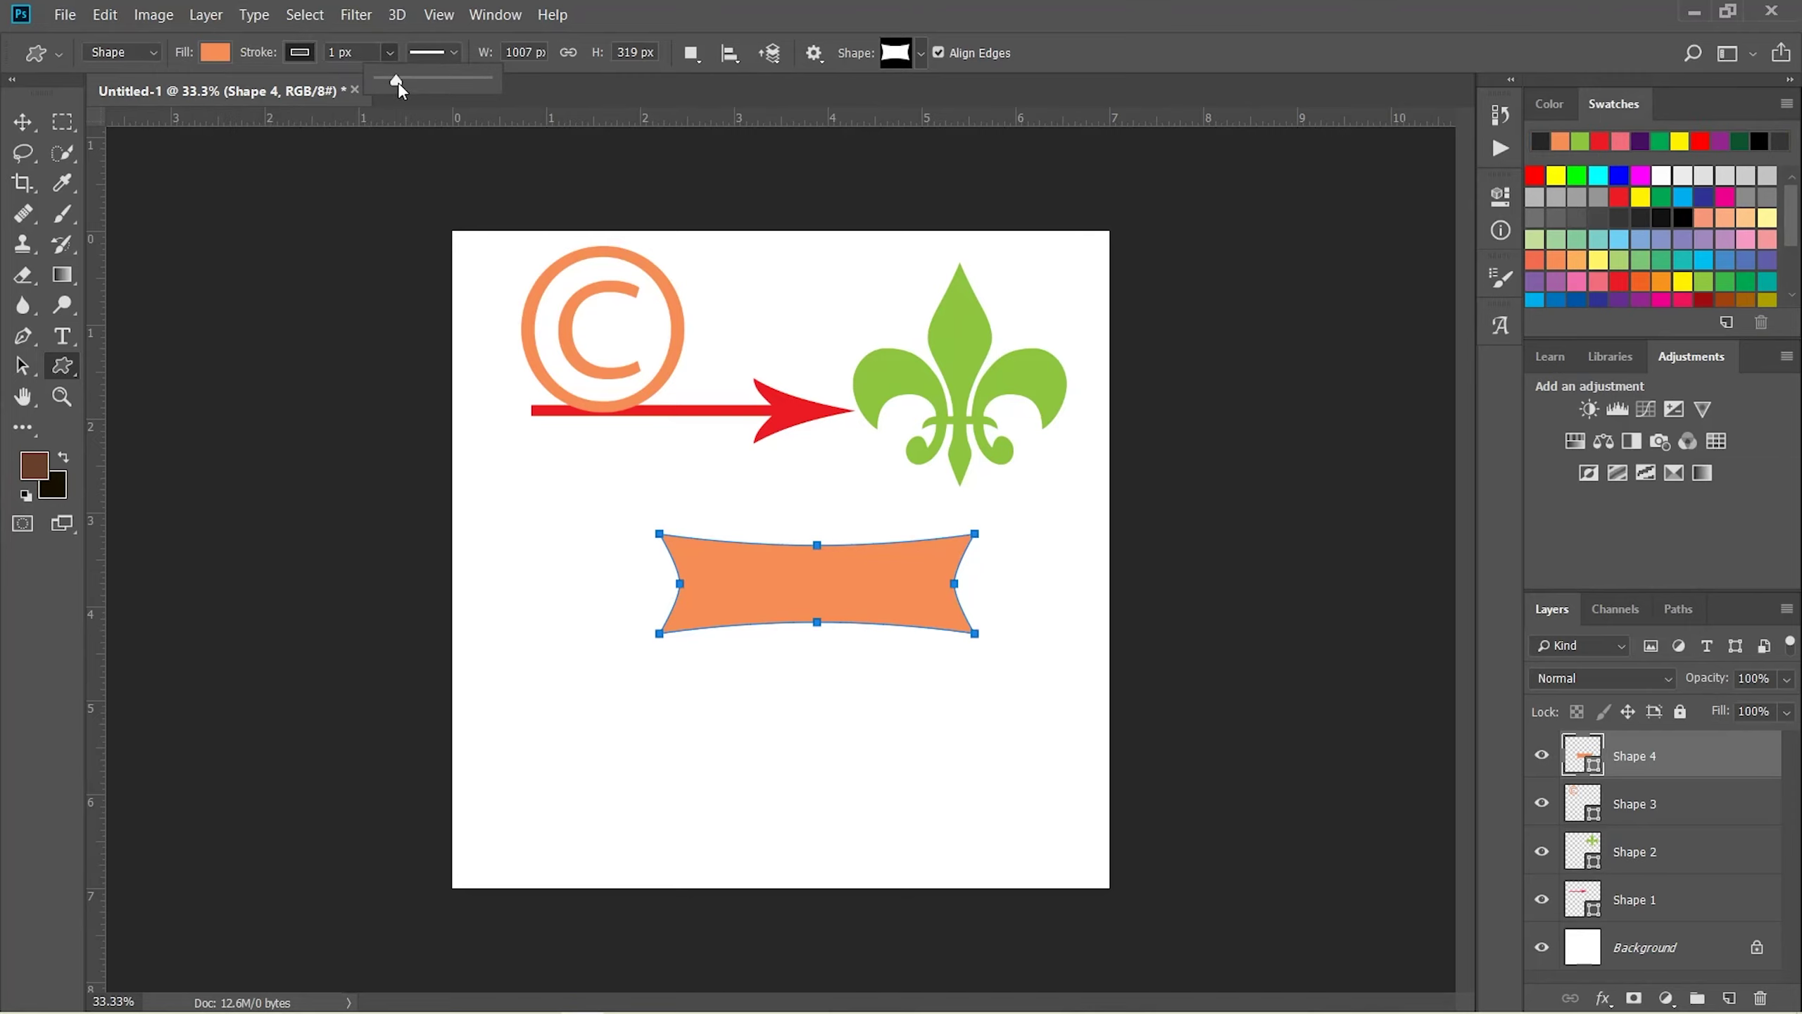
mouse_move(397, 81)
mouse_down()
mouse_move(438, 83)
mouse_move(402, 81)
mouse_up()
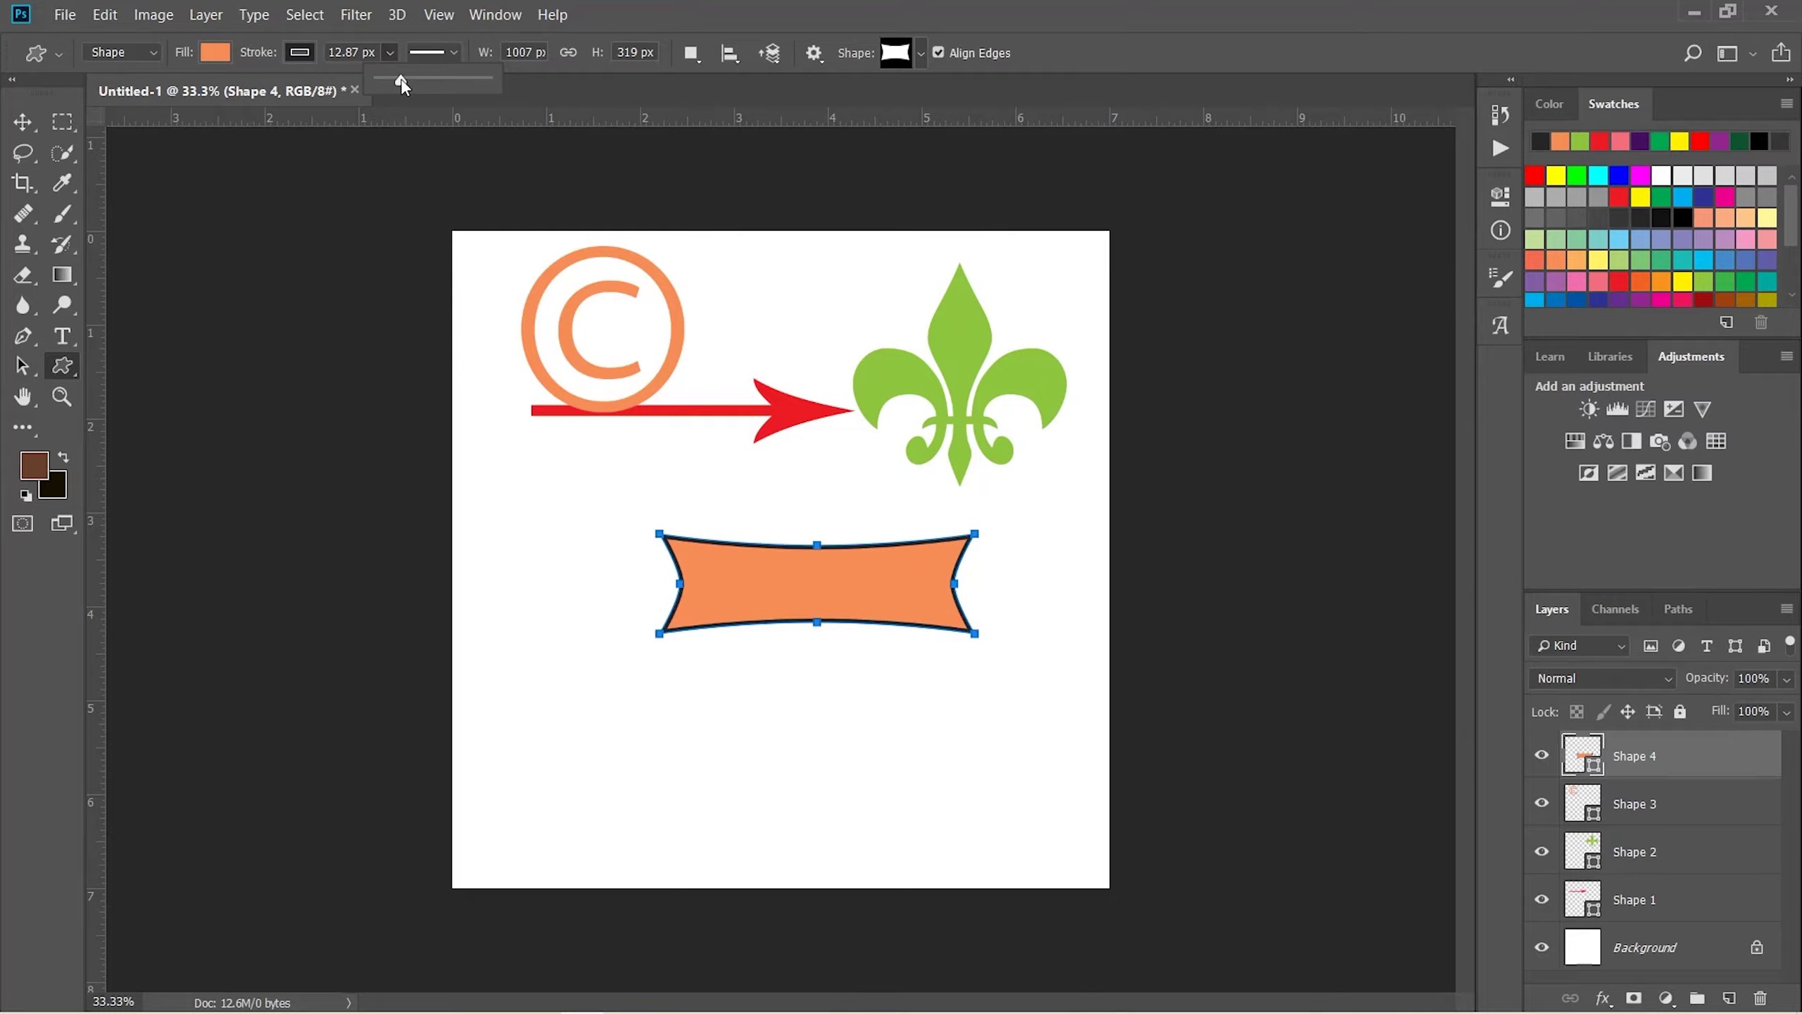
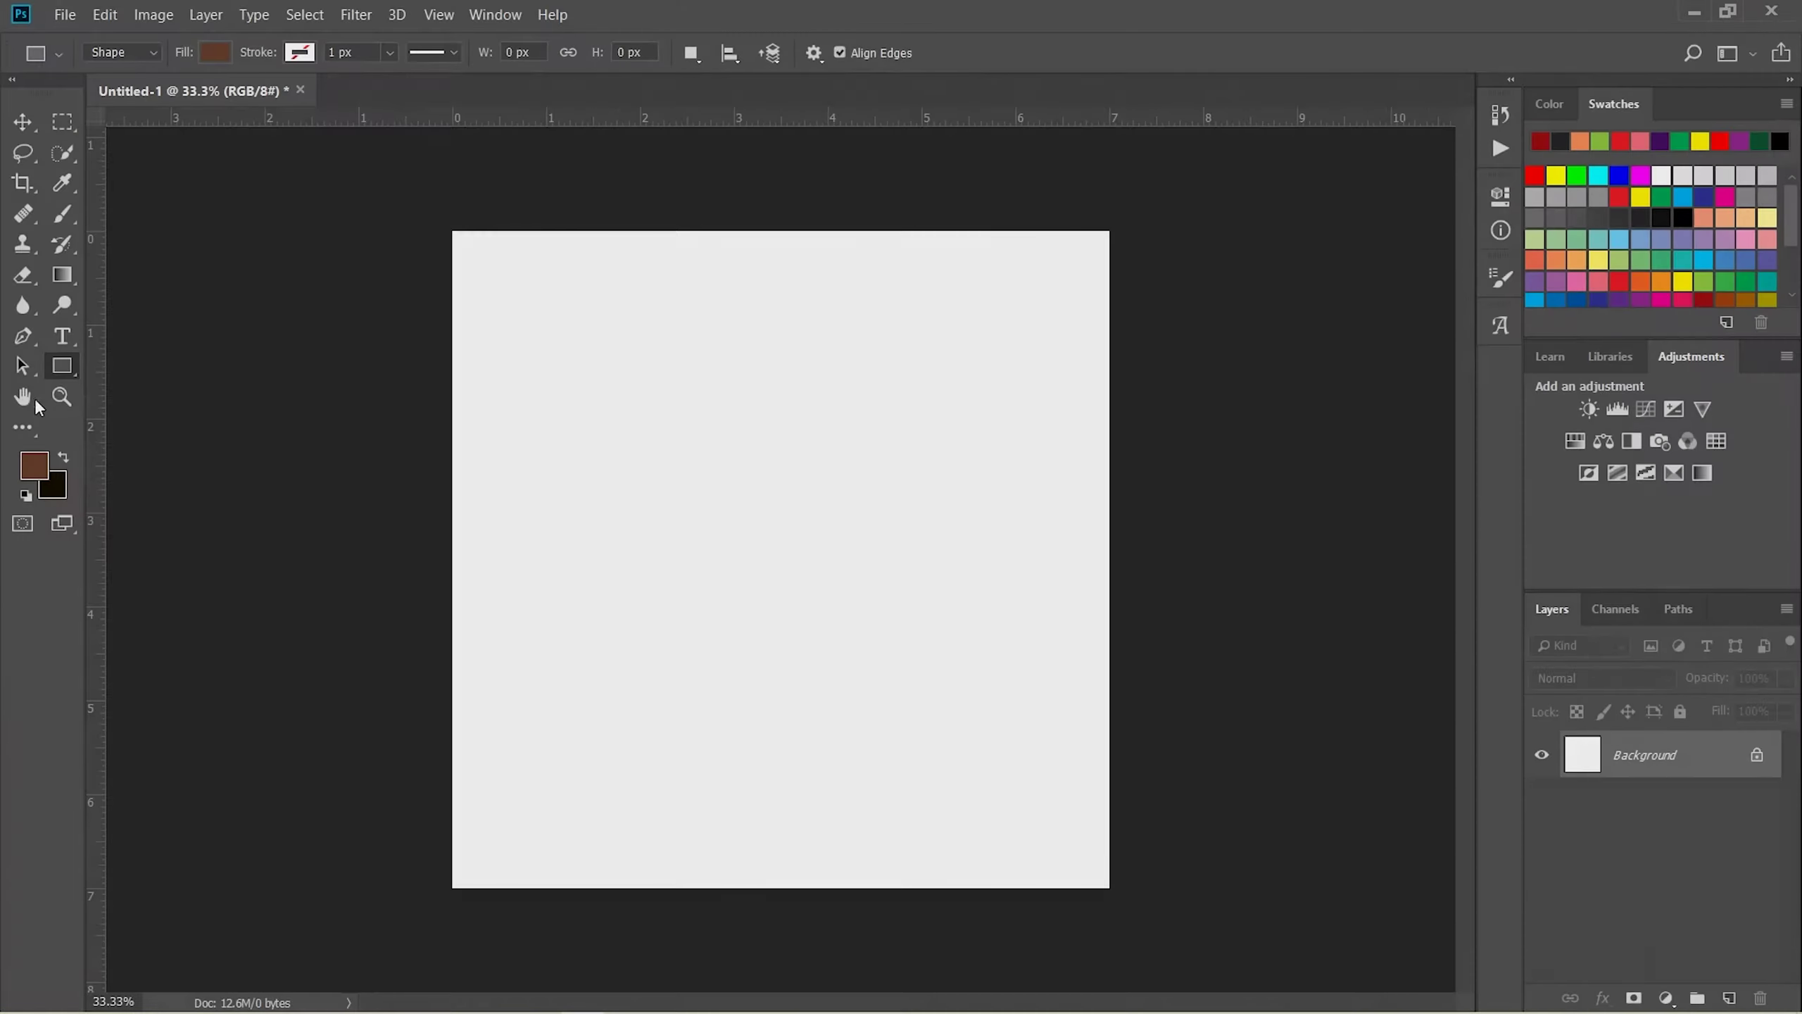
Zoom in and draw a brown rectangle in the upper middle of the canvas
click(25, 397)
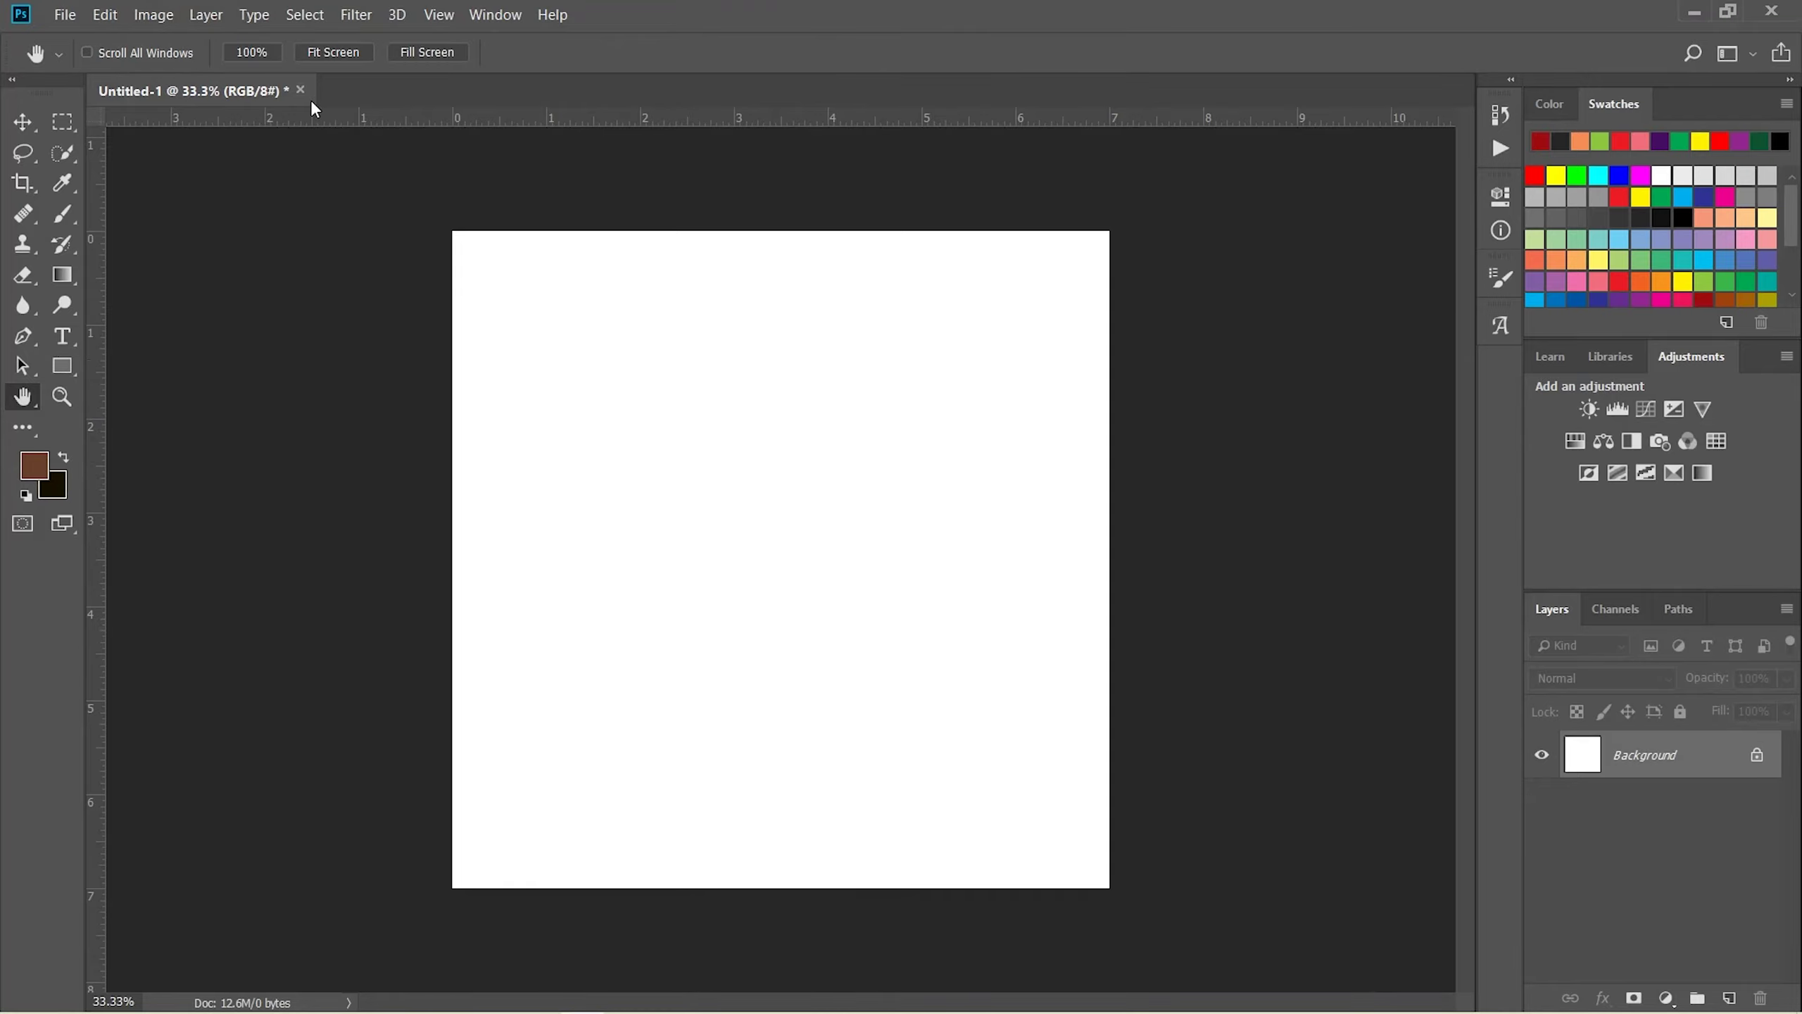
key(ctrl+plus)
key(ctrl+plus)
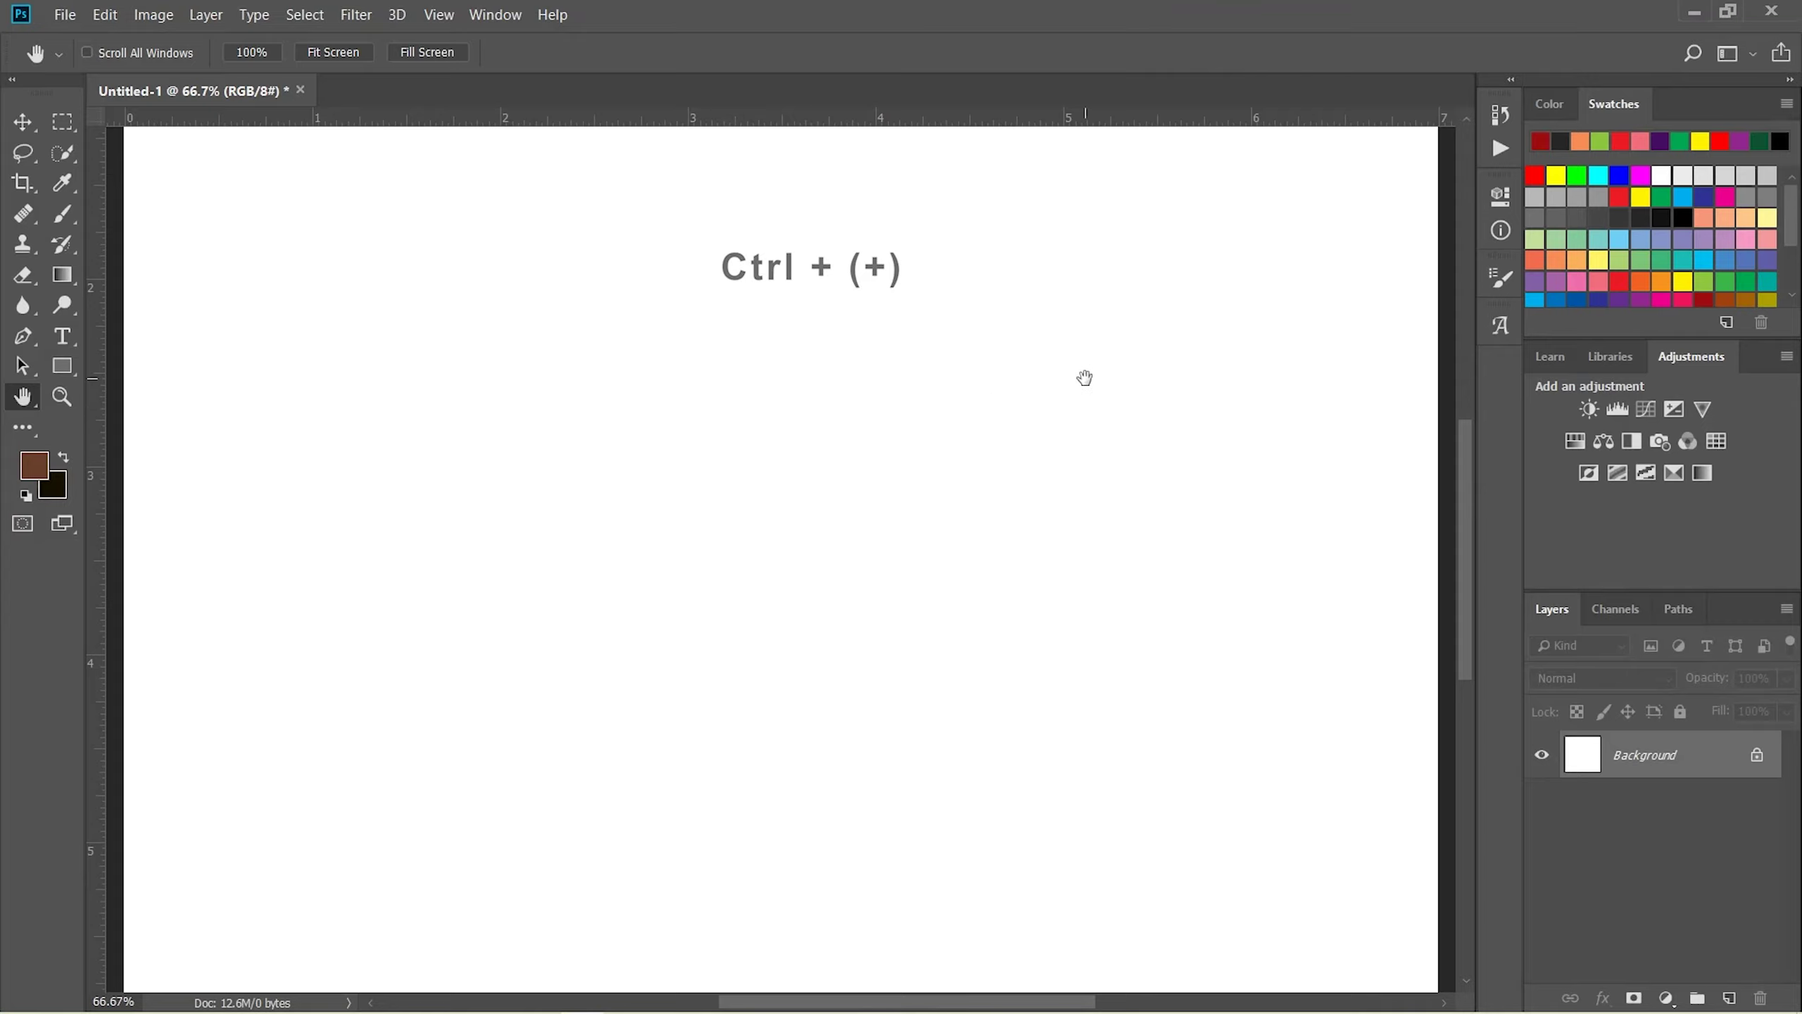
click(62, 366)
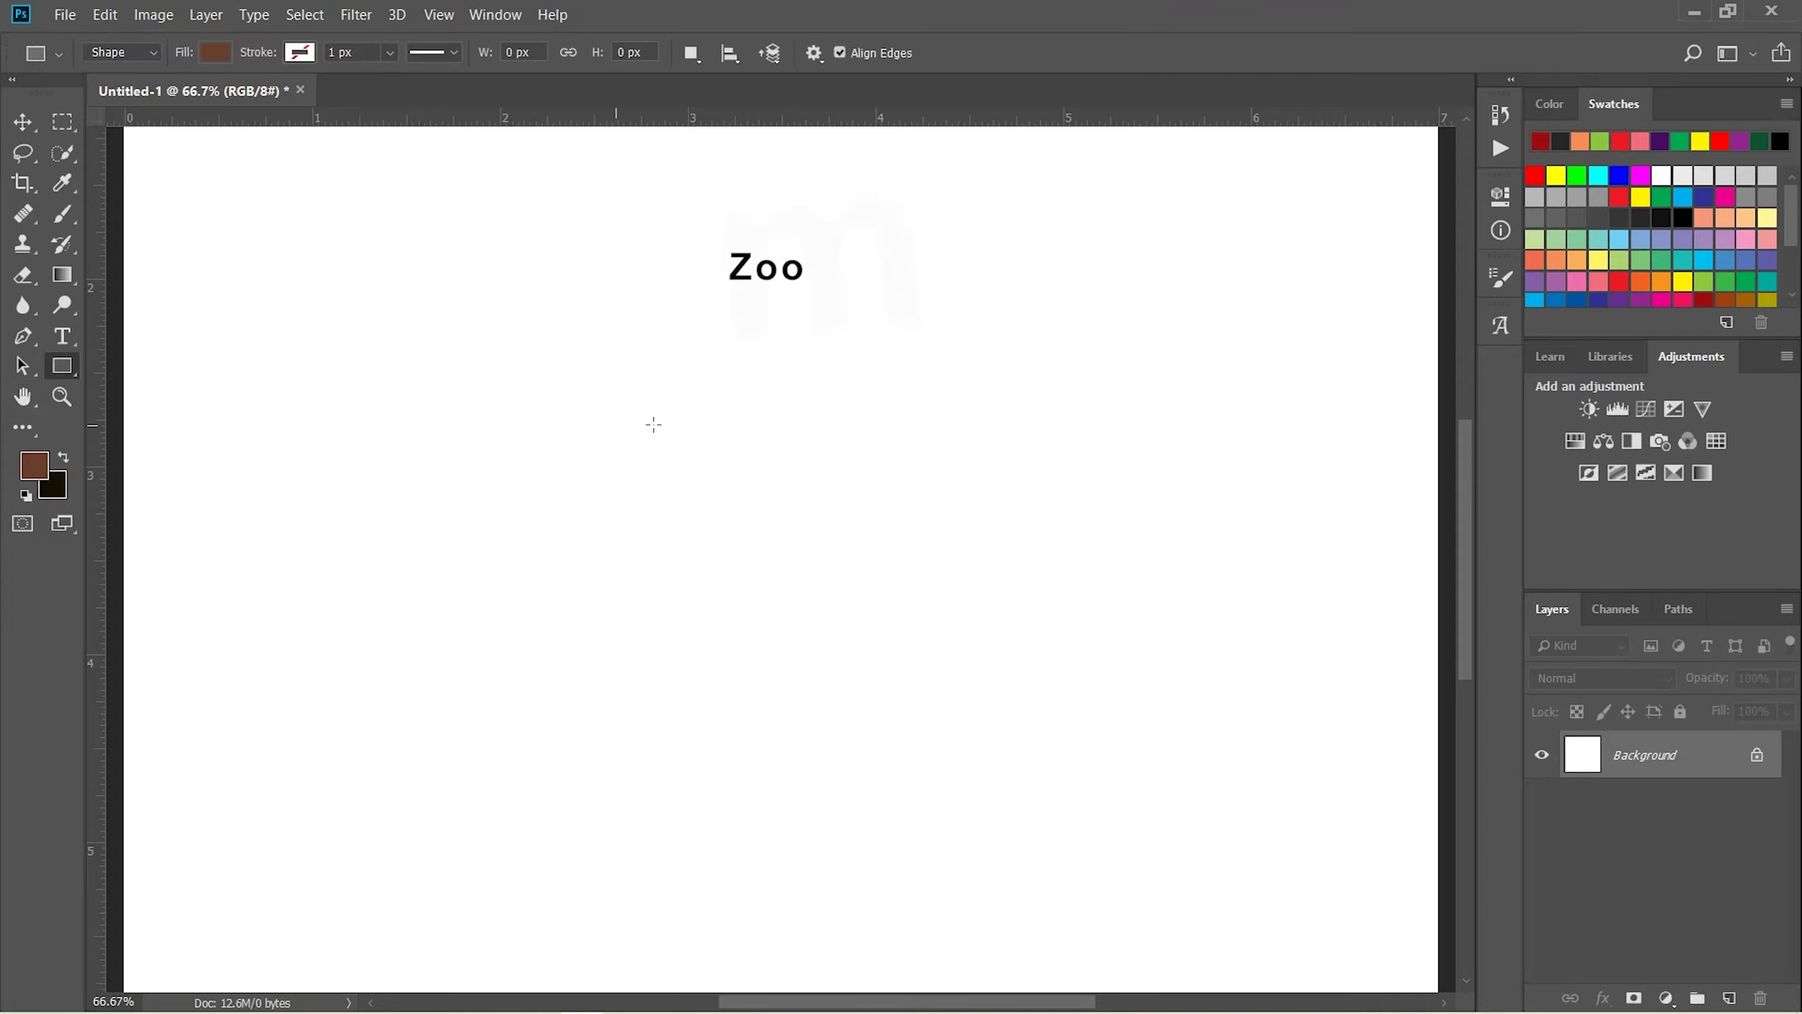
drag(455, 334, 1009, 609)
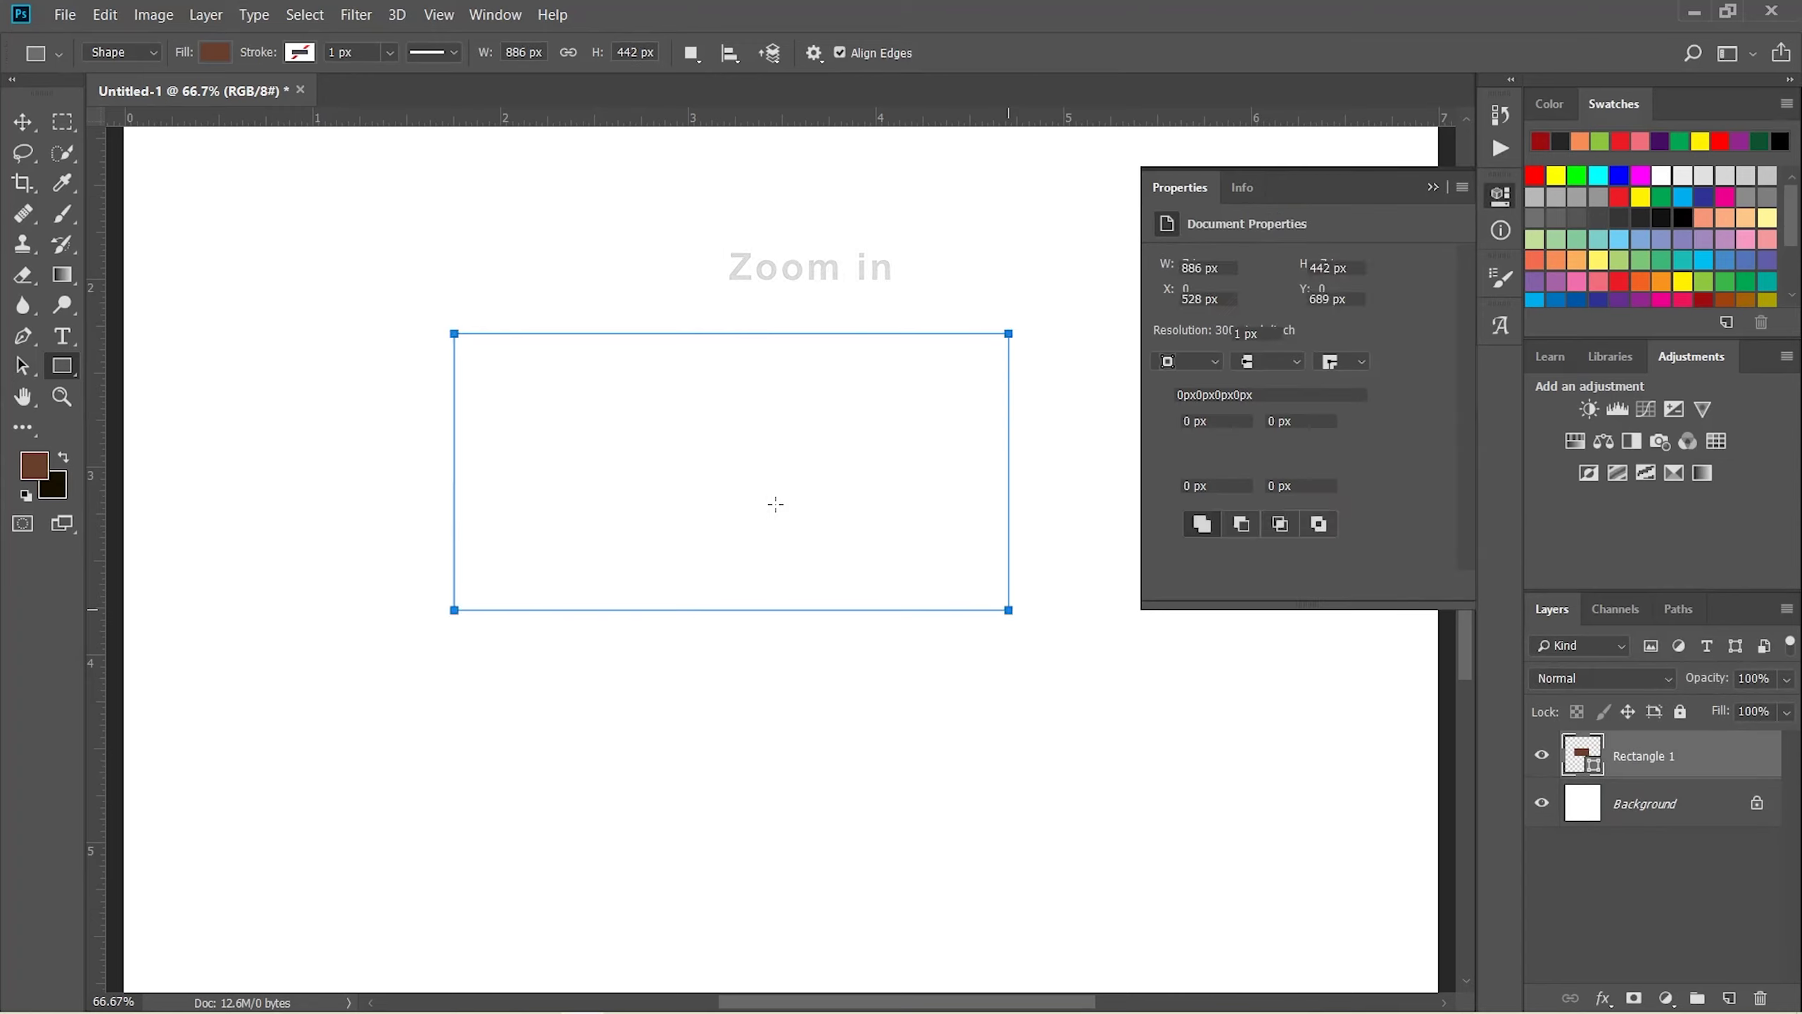
click(1508, 198)
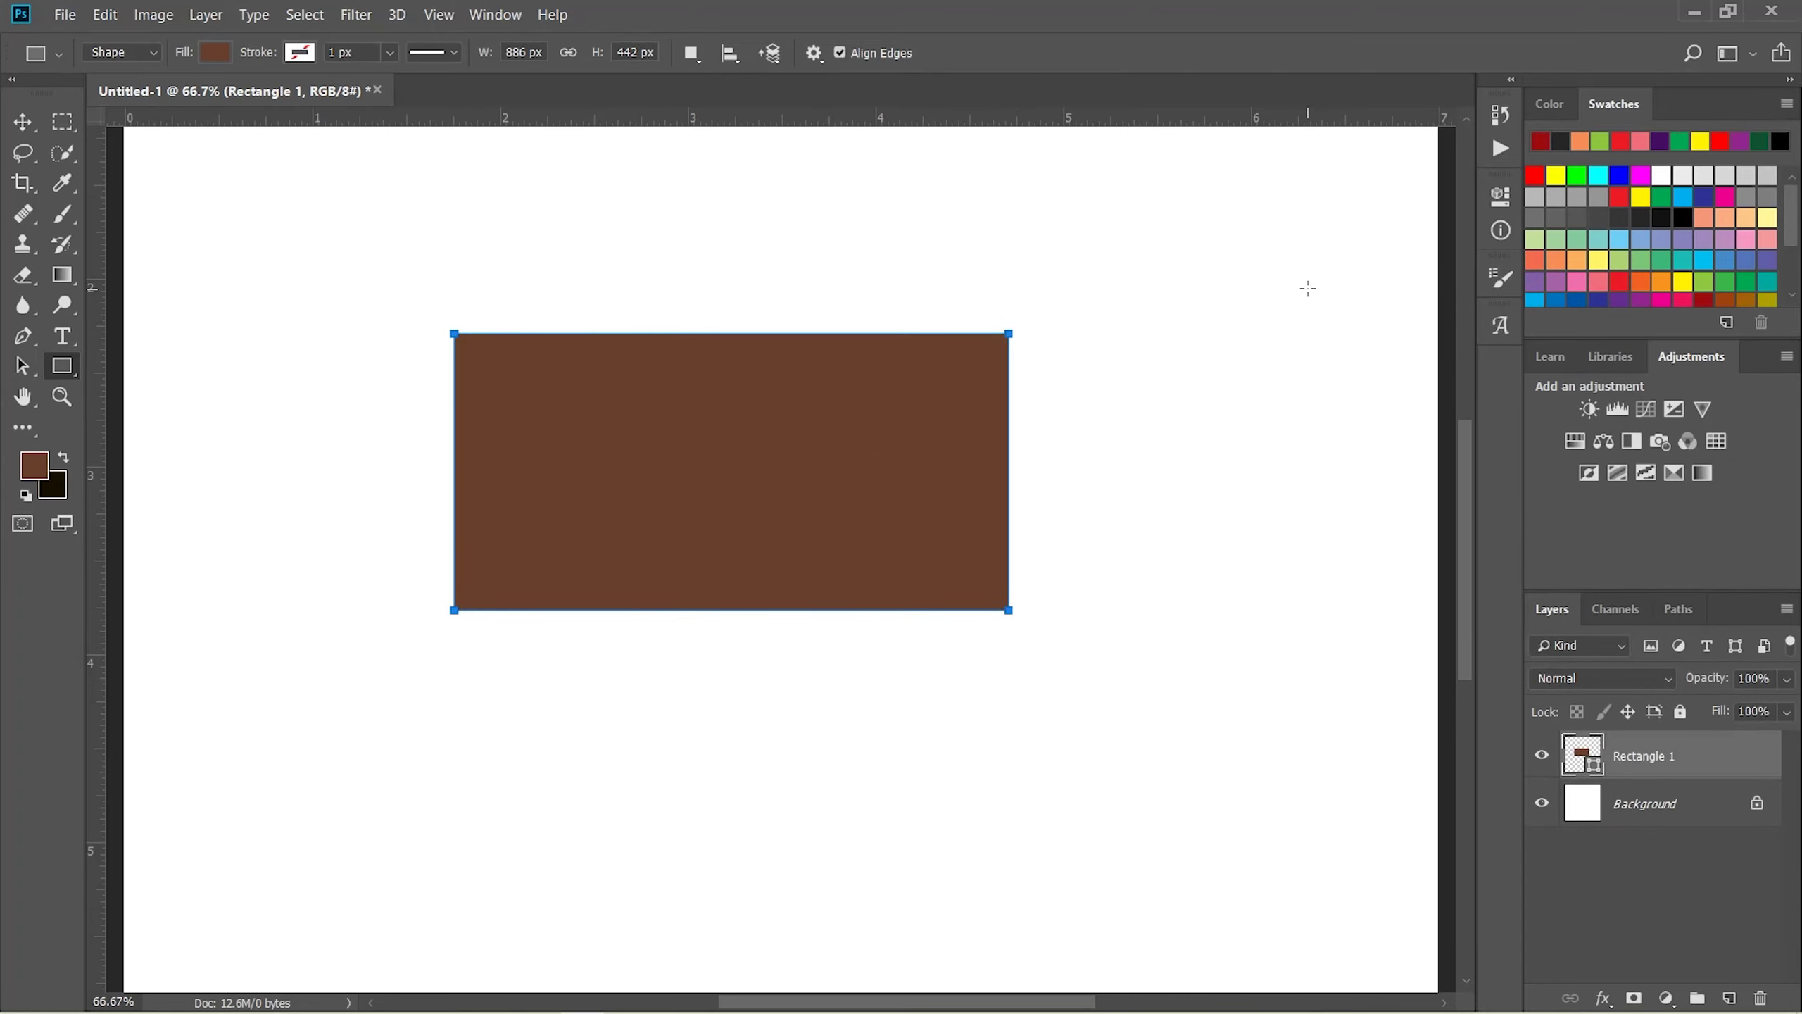
Pan around the rectangle with the Hand tool, then zoom out and back in with Ctrl+/Ctrl-
click(23, 397)
mouse_move(792, 360)
mouse_down()
mouse_move(730, 496)
mouse_move(897, 423)
mouse_move(849, 729)
mouse_up()
mouse_move(1115, 369)
mouse_down()
mouse_move(878, 309)
mouse_move(1259, 435)
mouse_move(1005, 354)
mouse_up()
key(ctrl+minus)
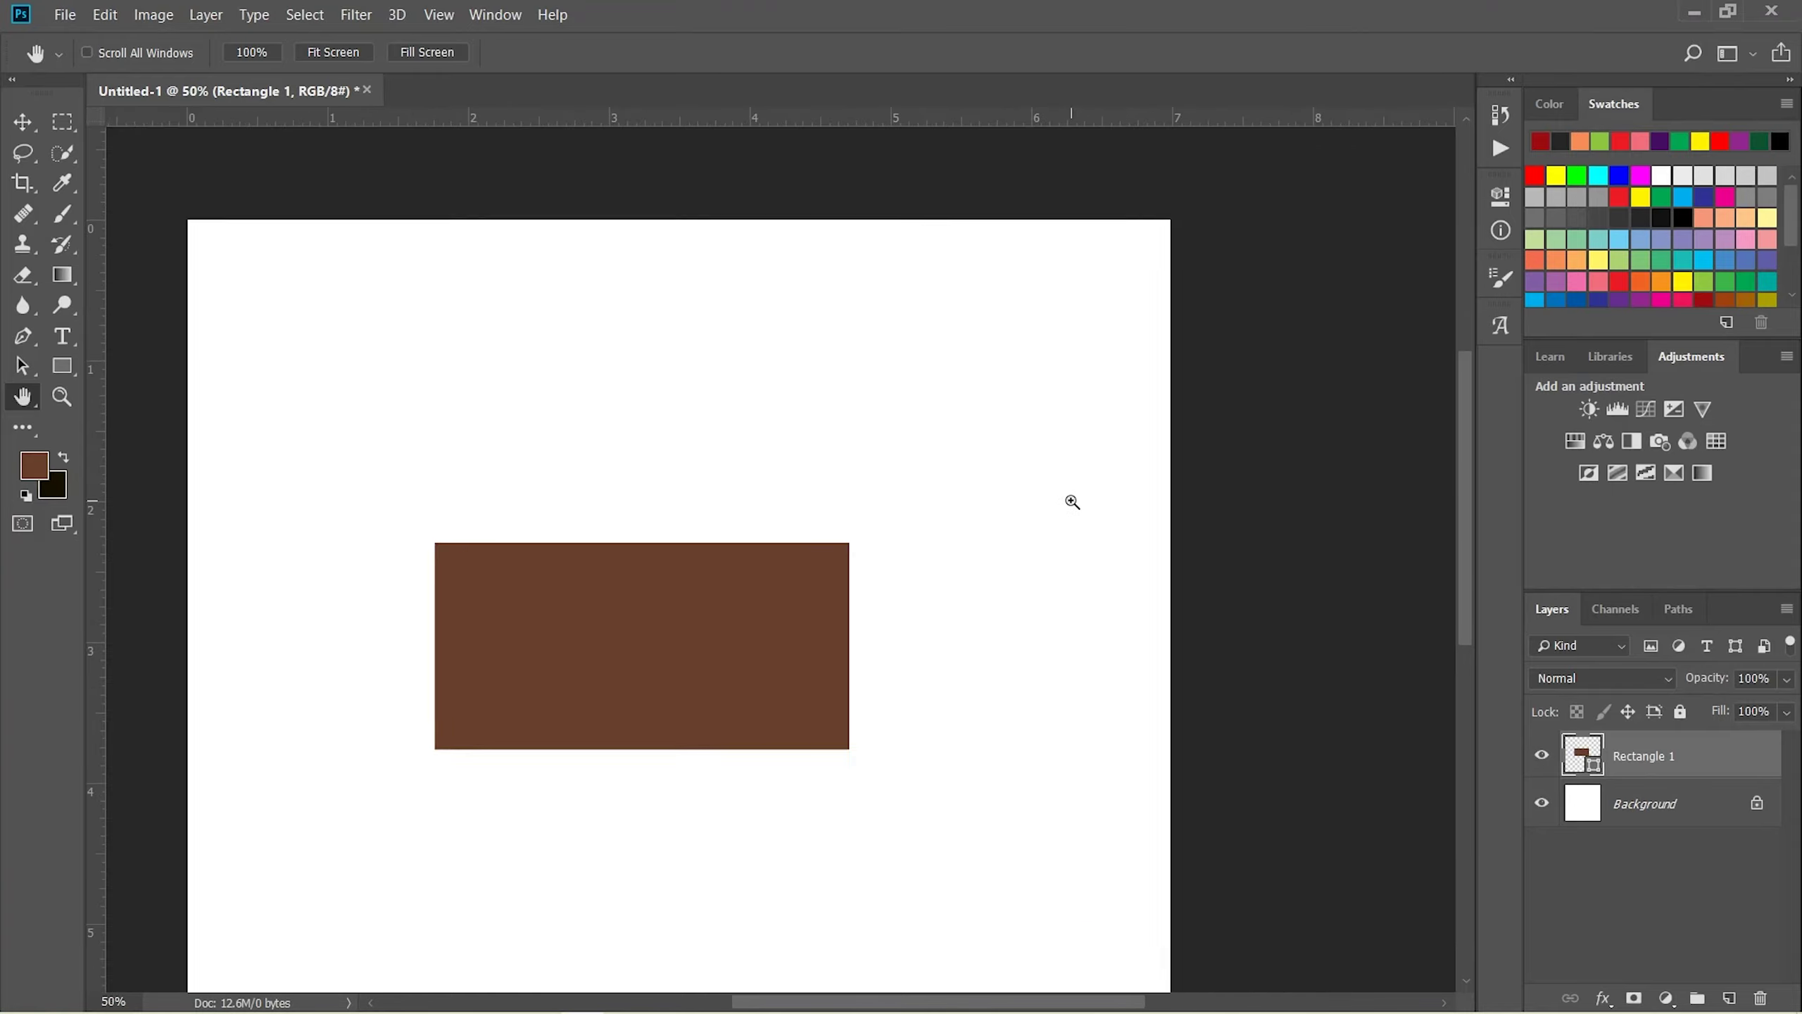
key(ctrl+minus)
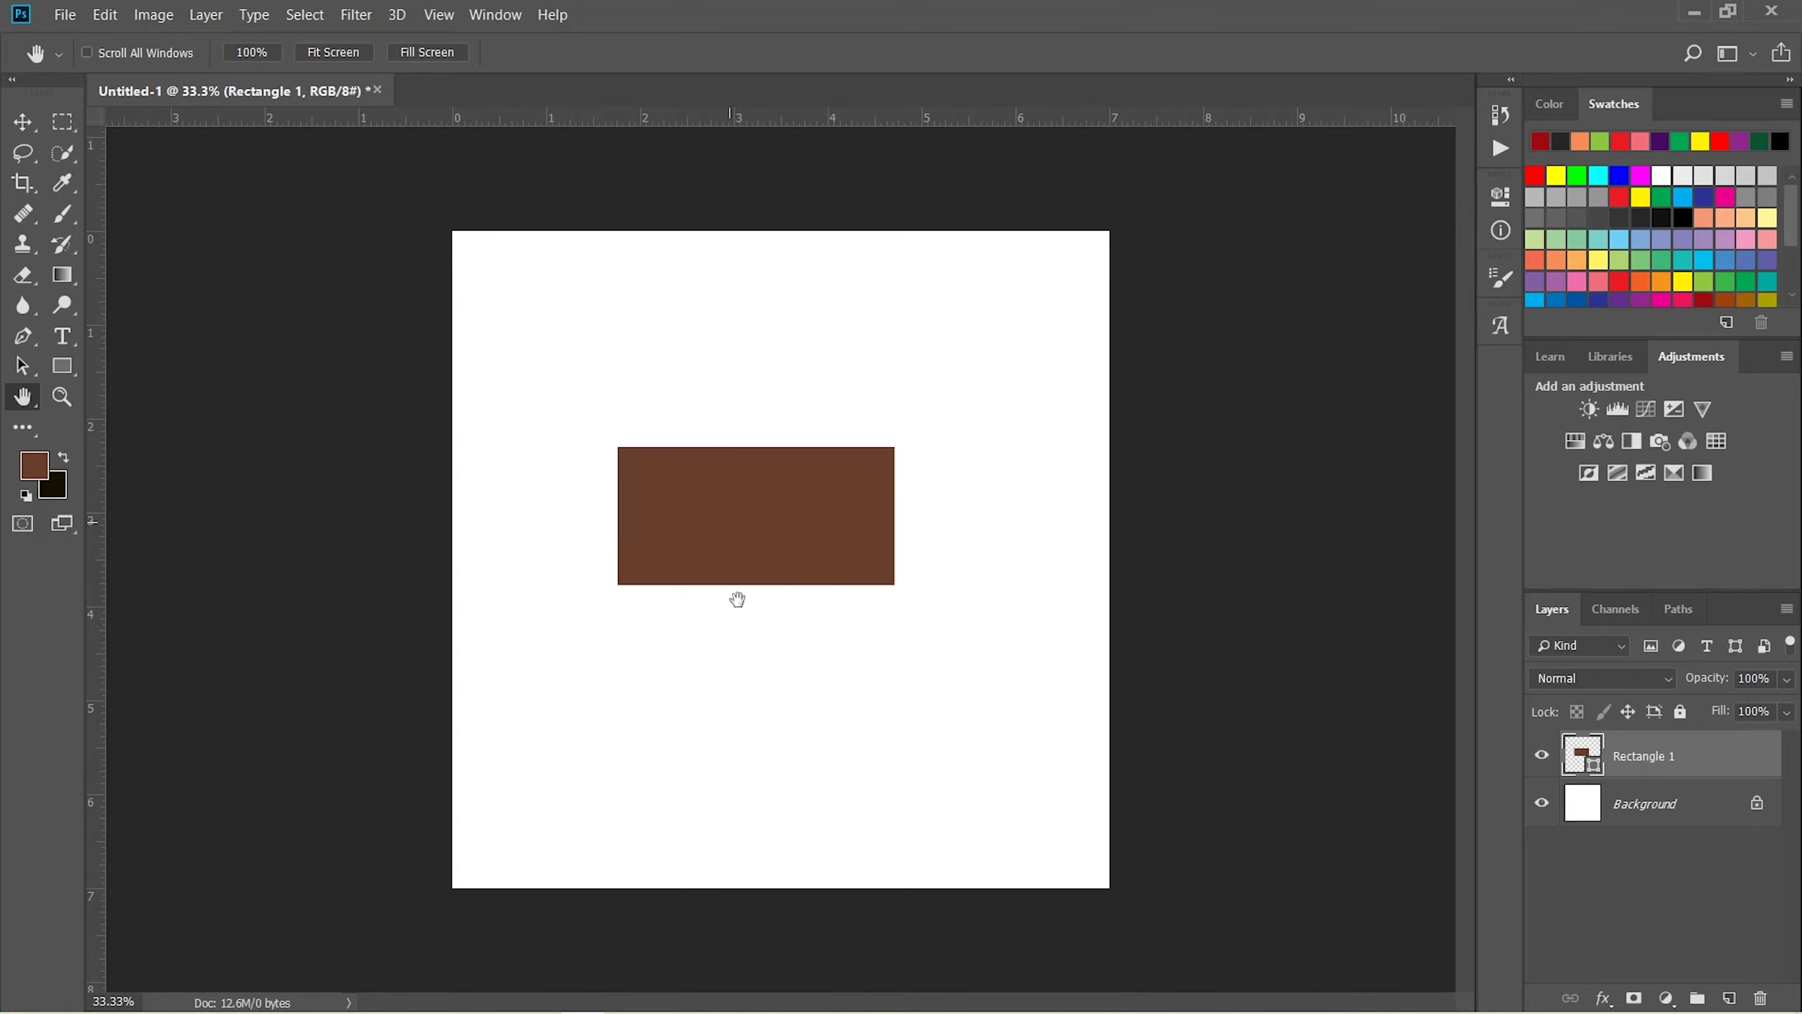
key(ctrl+plus)
key(ctrl+plus)
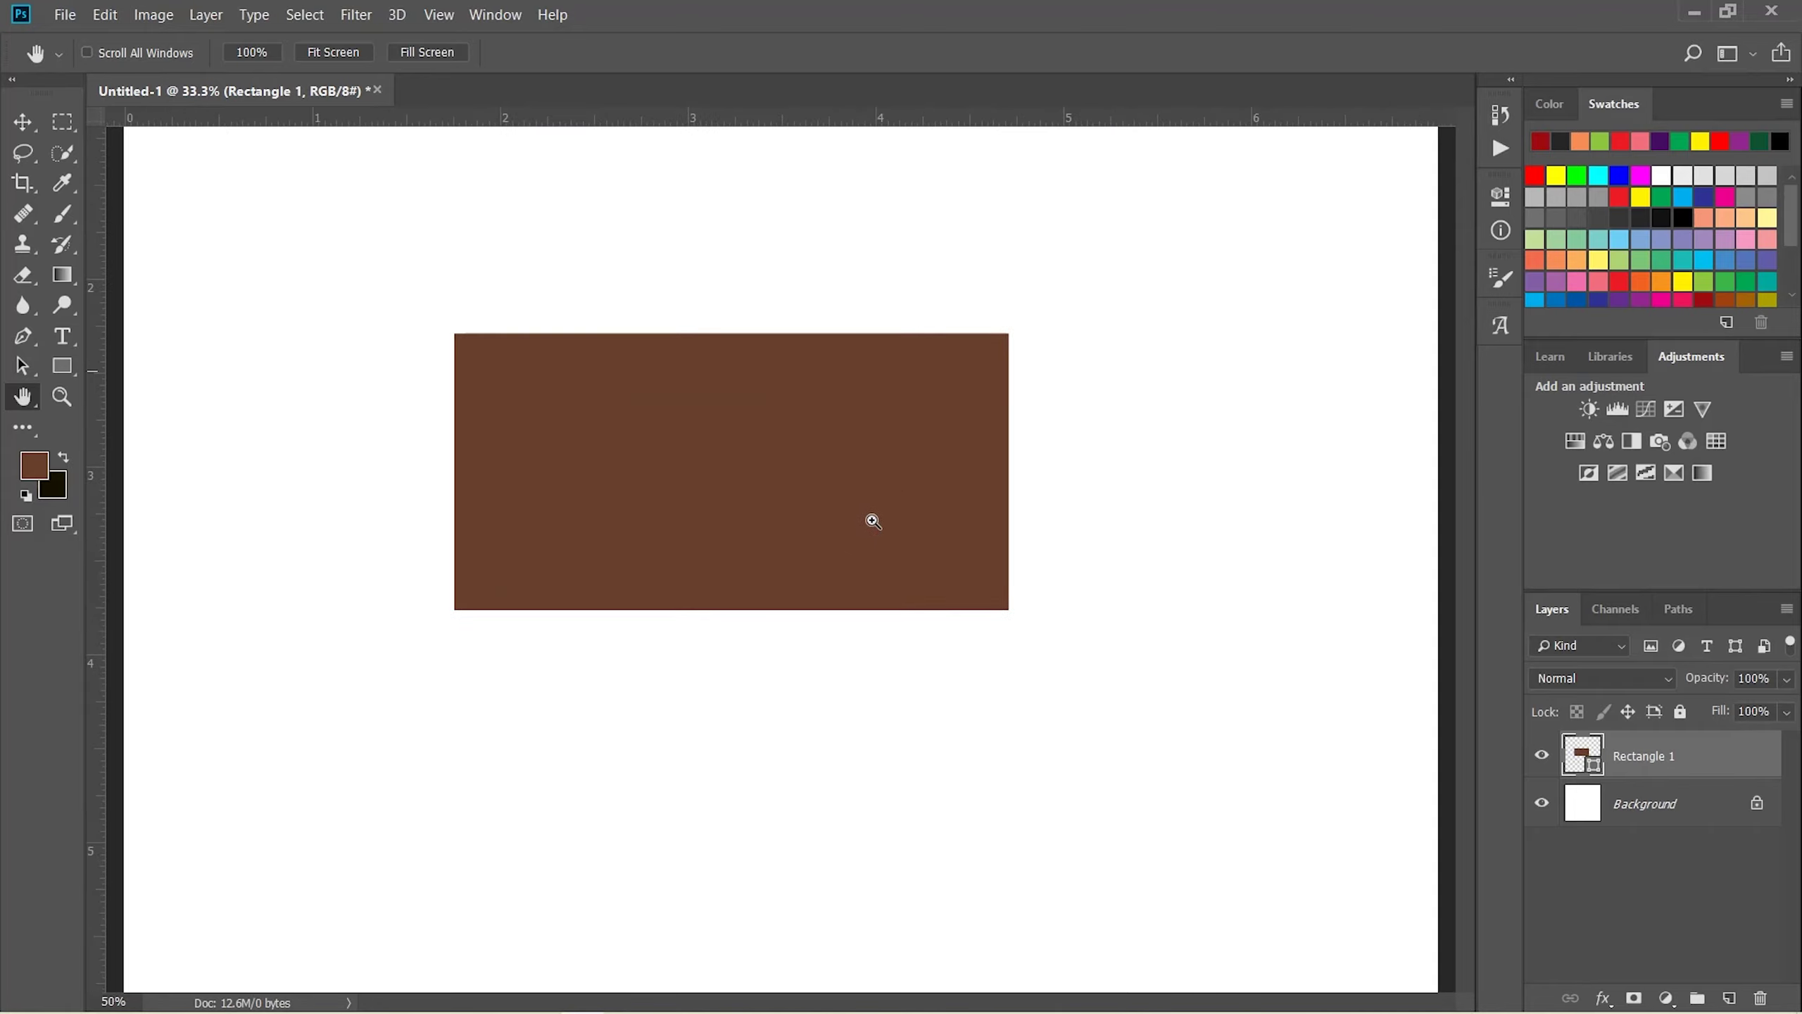
key(ctrl+plus)
scroll(974, 531, up, 5)
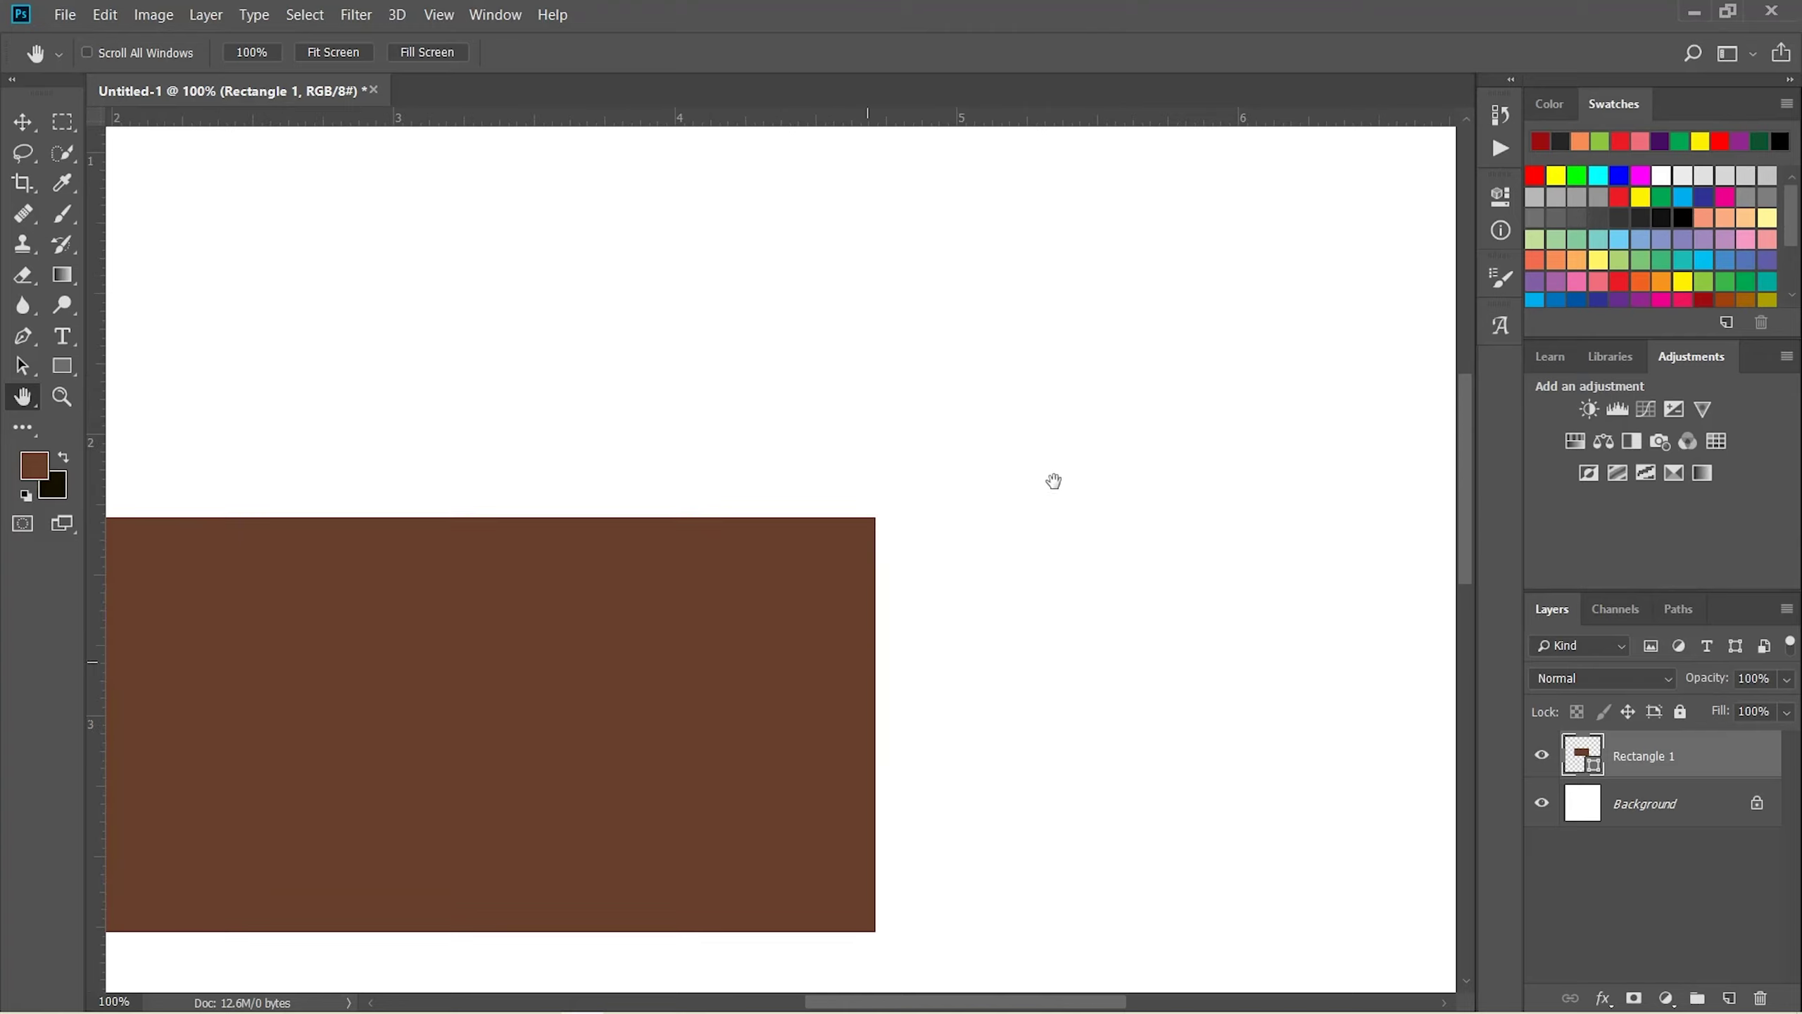
scroll(1054, 478, right, 5)
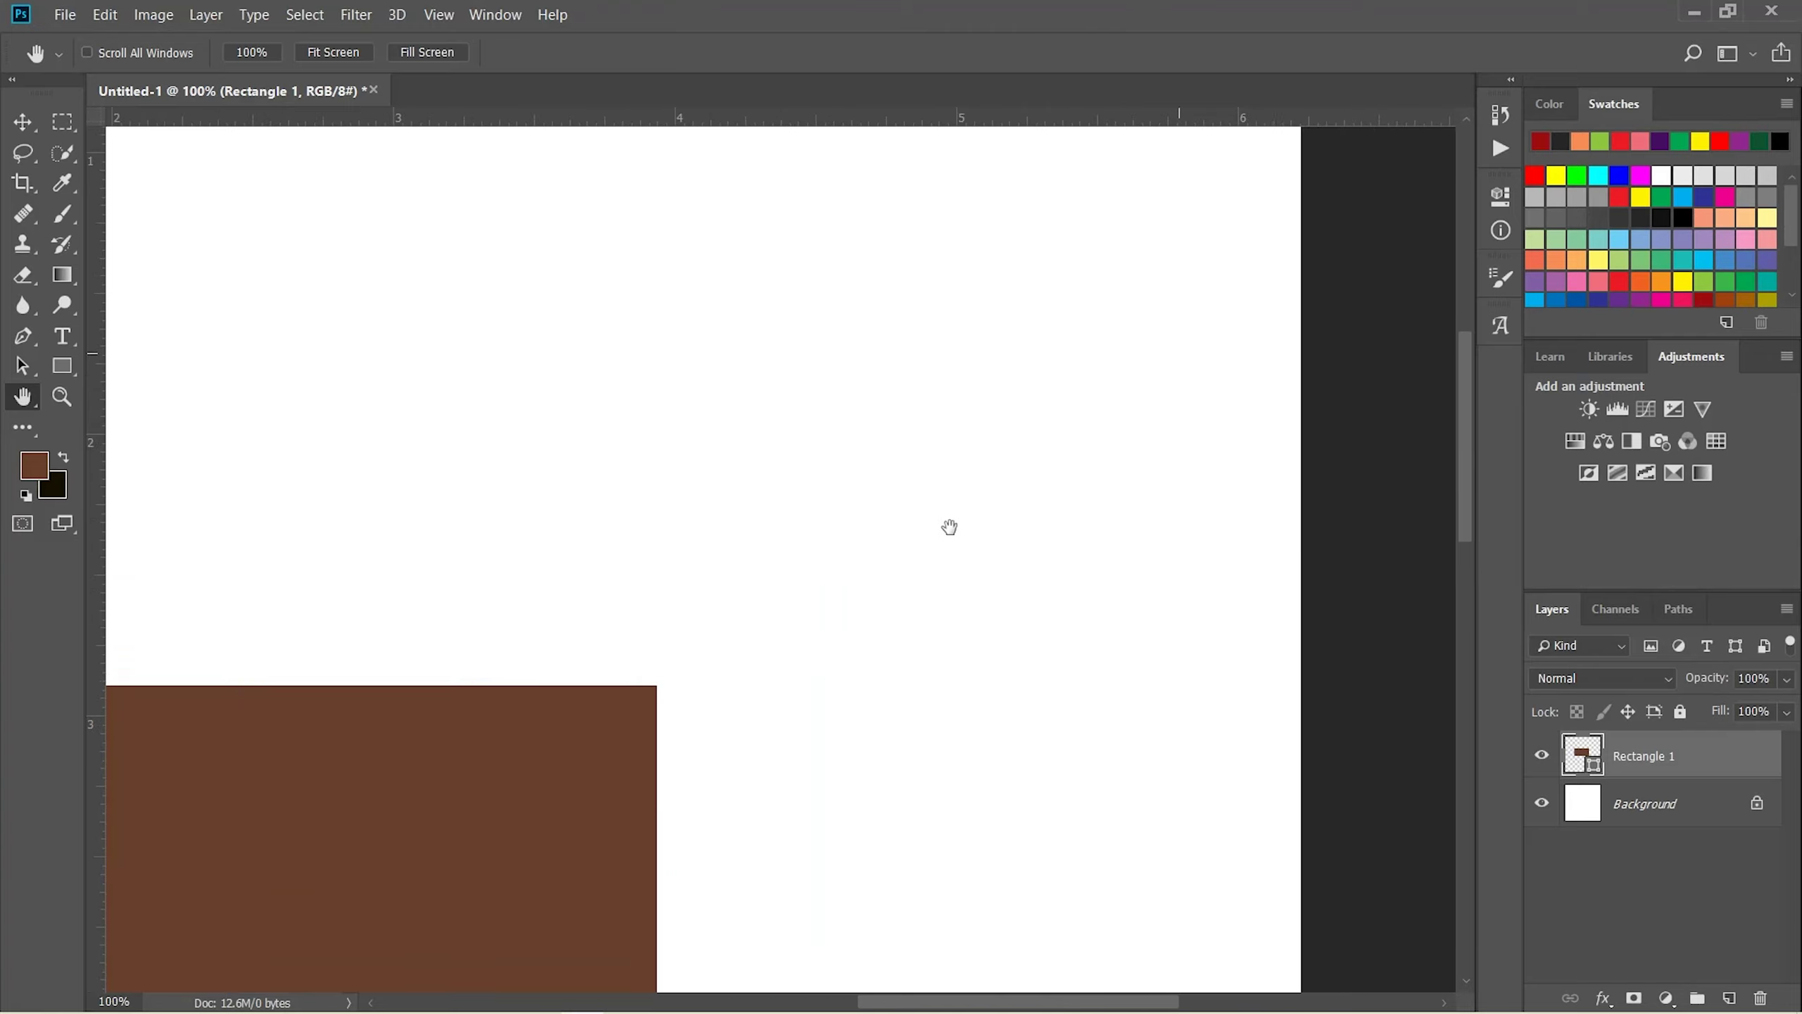
Draw a circle with the Ellipse Tool above the right half of the brown rectangle
click(71, 371)
right_click(71, 371)
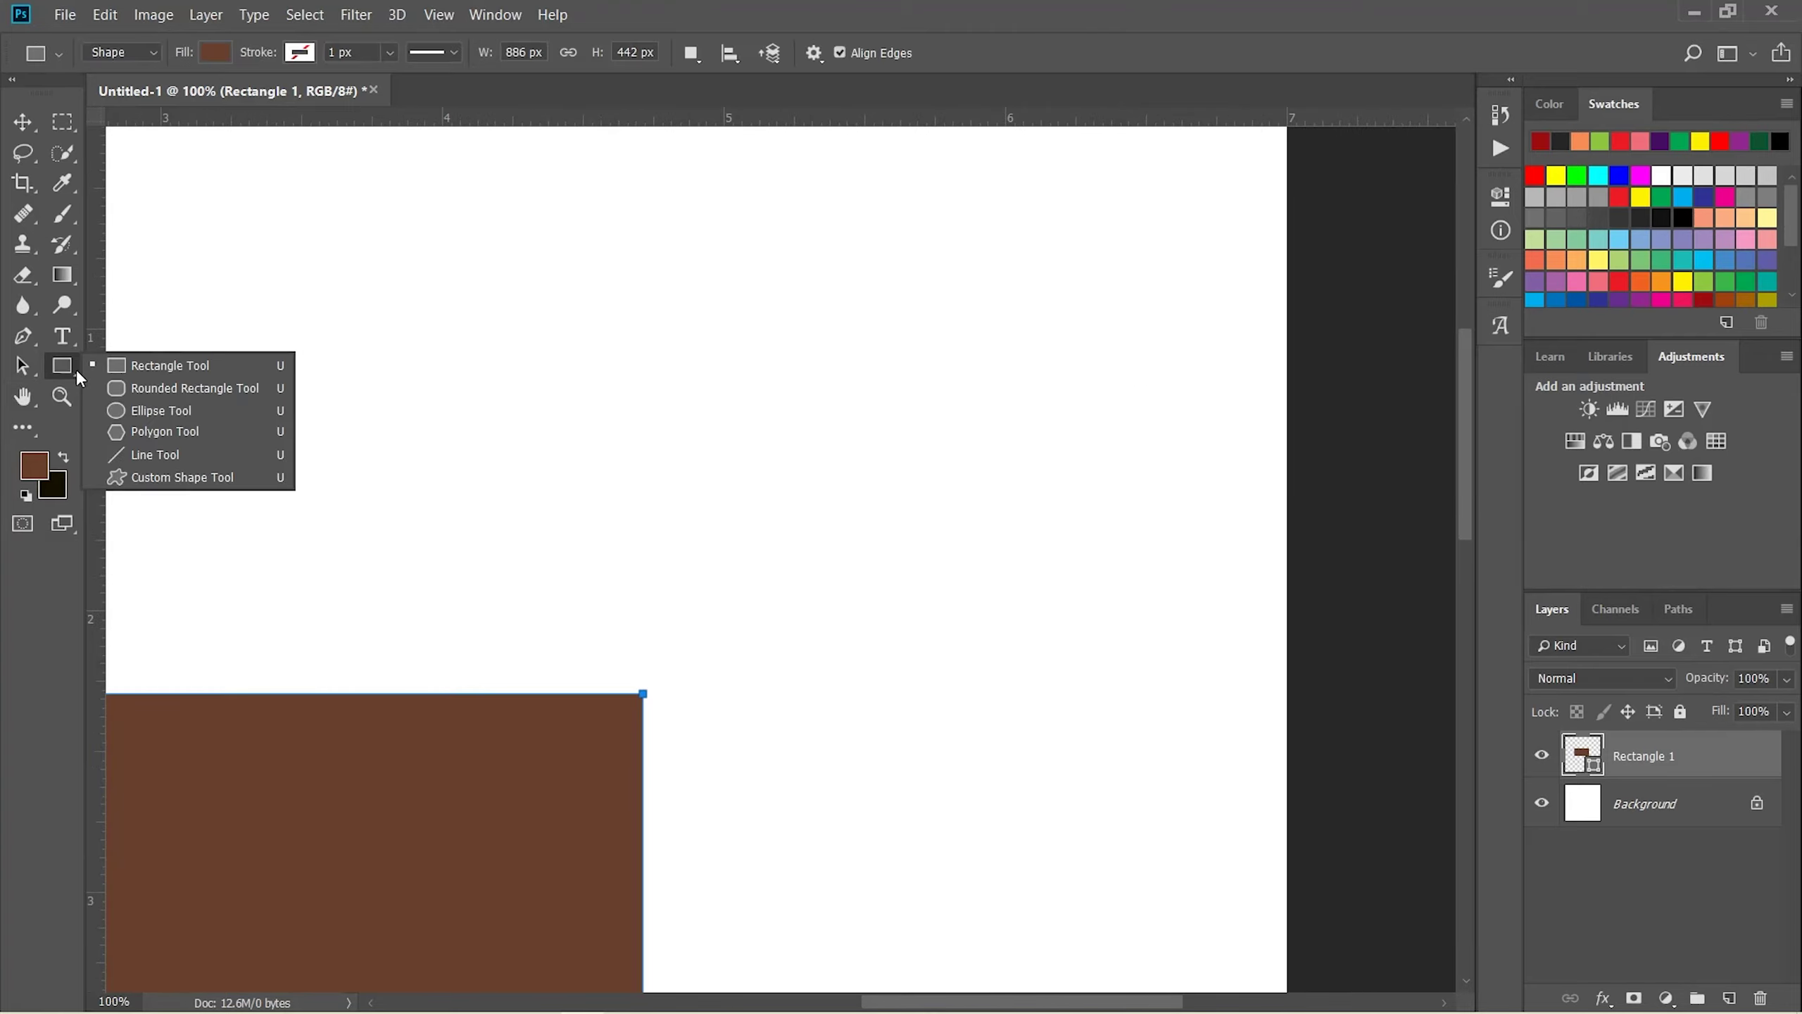
click(127, 408)
mouse_move(417, 364)
mouse_down()
mouse_move(559, 475)
mouse_move(577, 524)
mouse_up()
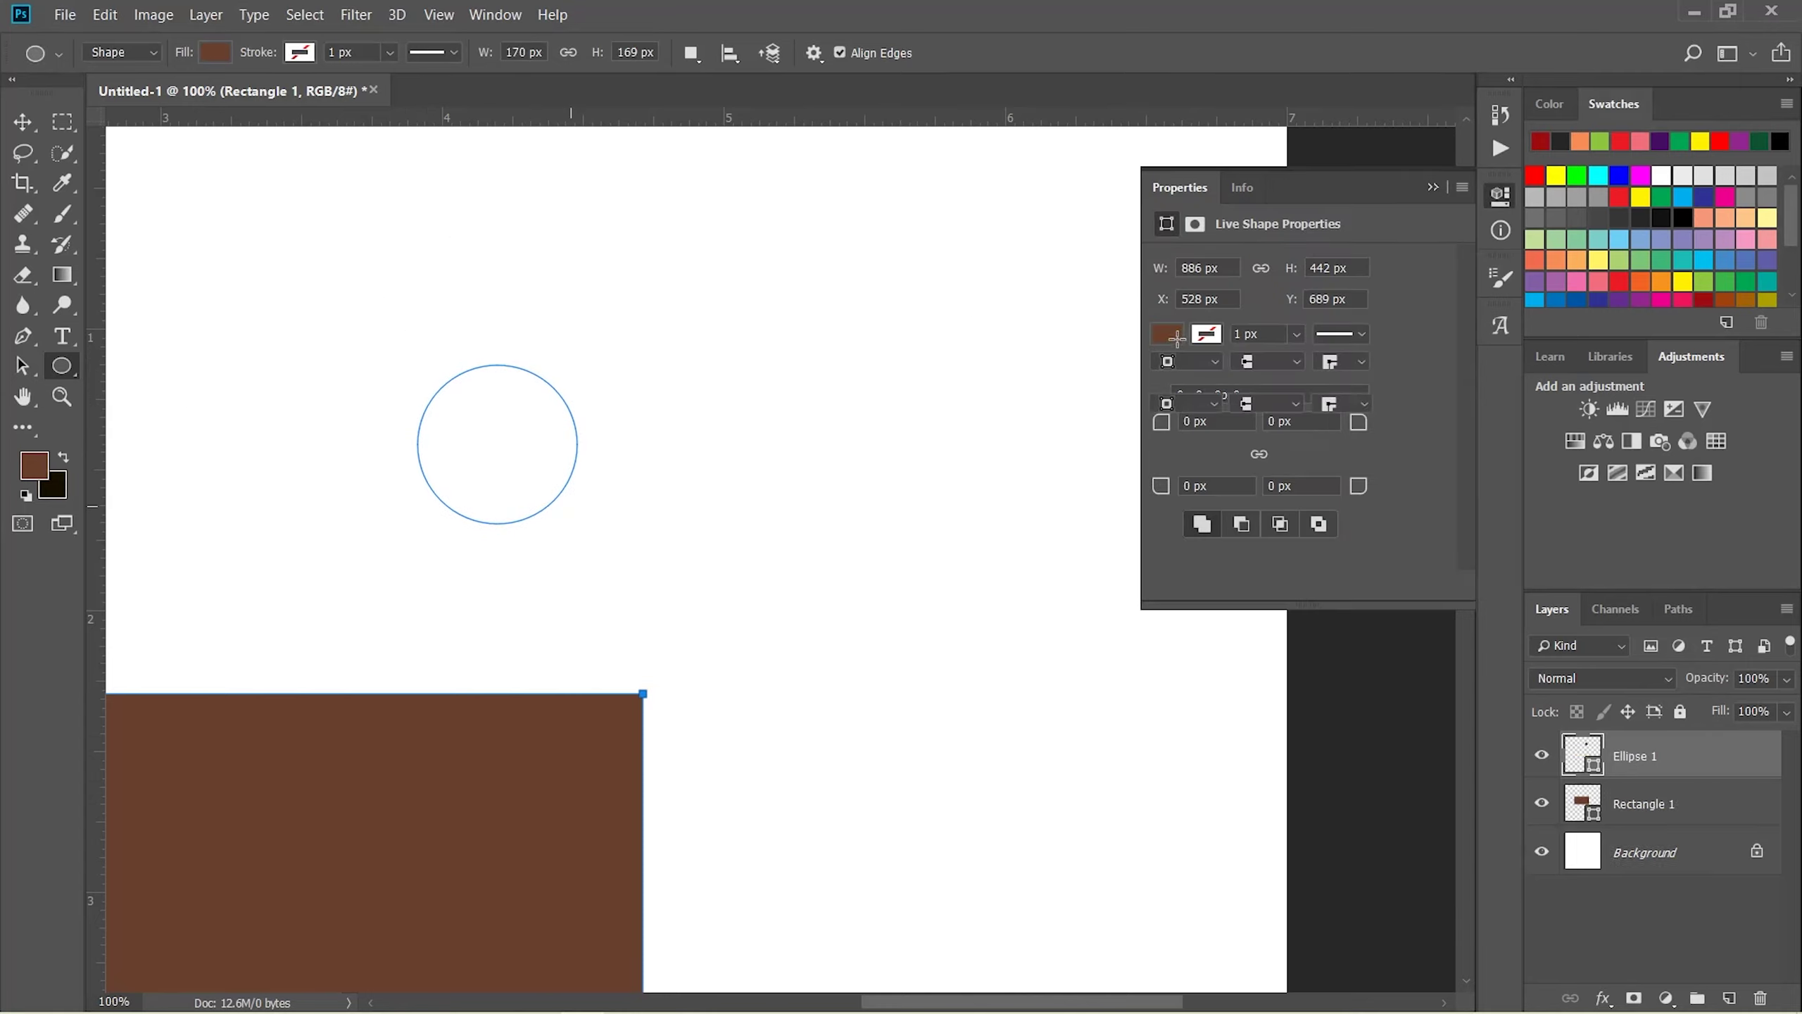
Set the circle's fill to red and pan the view right
click(1164, 372)
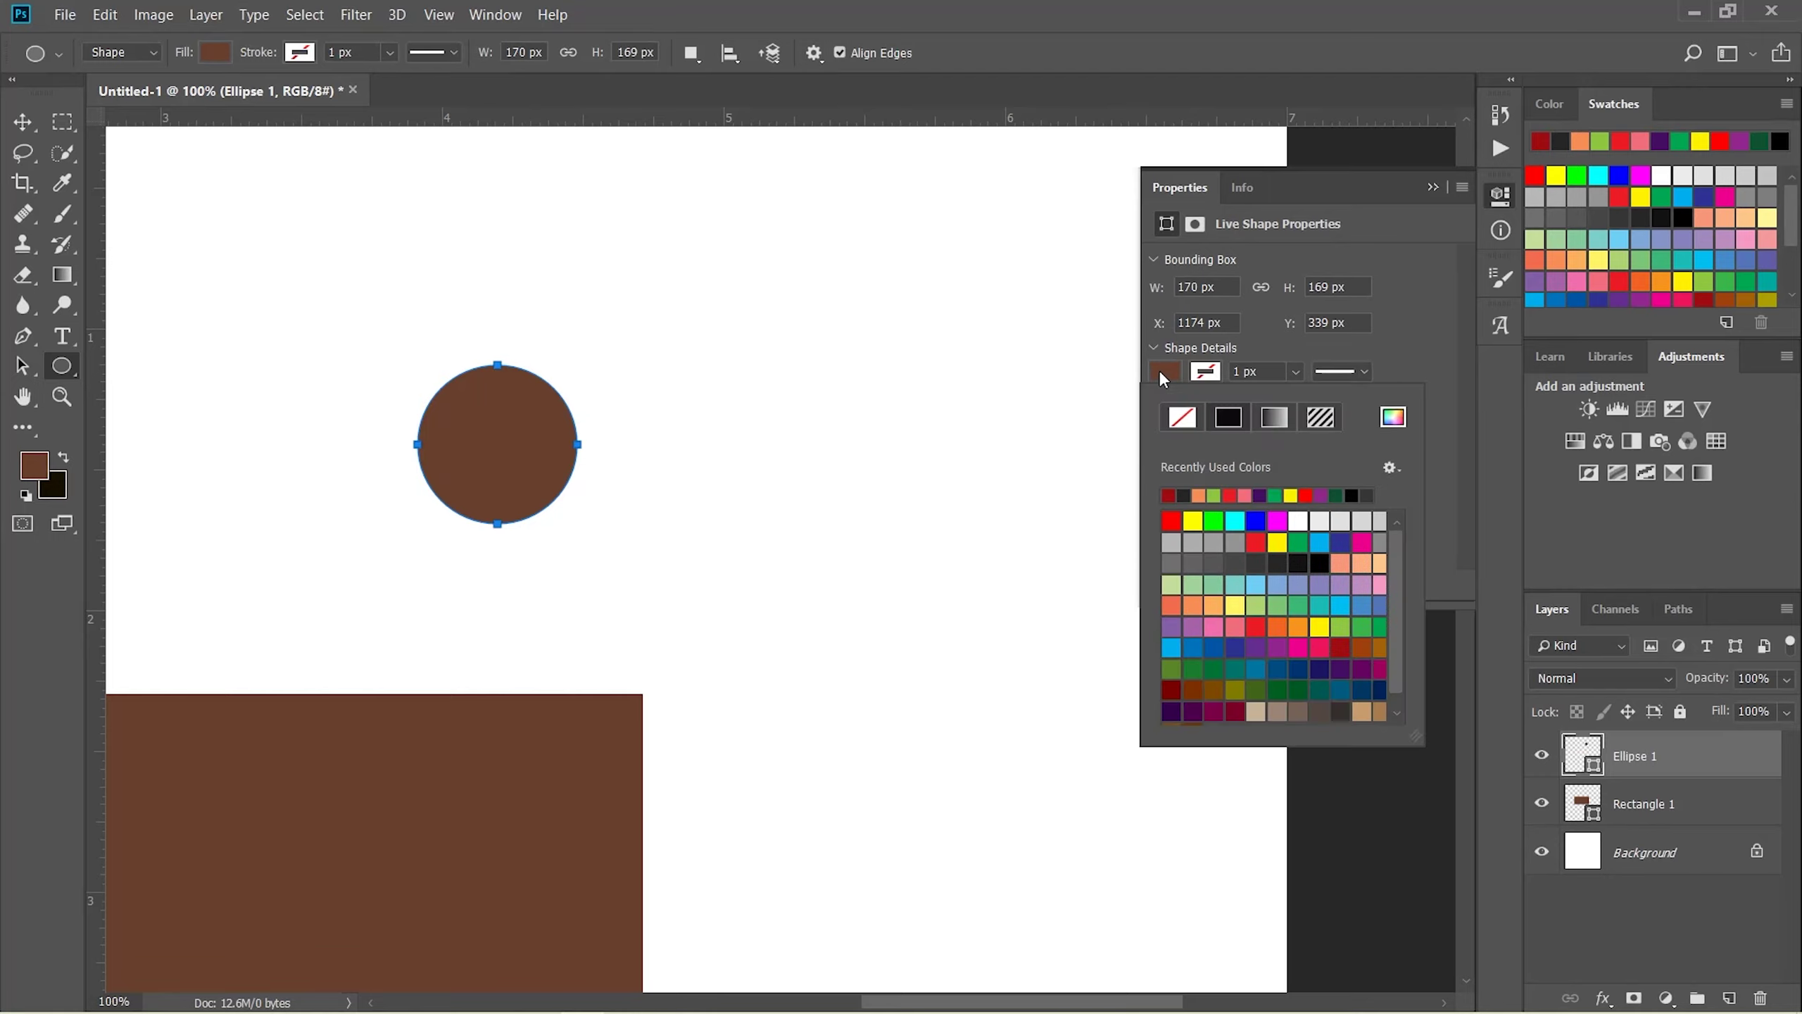
click(1535, 181)
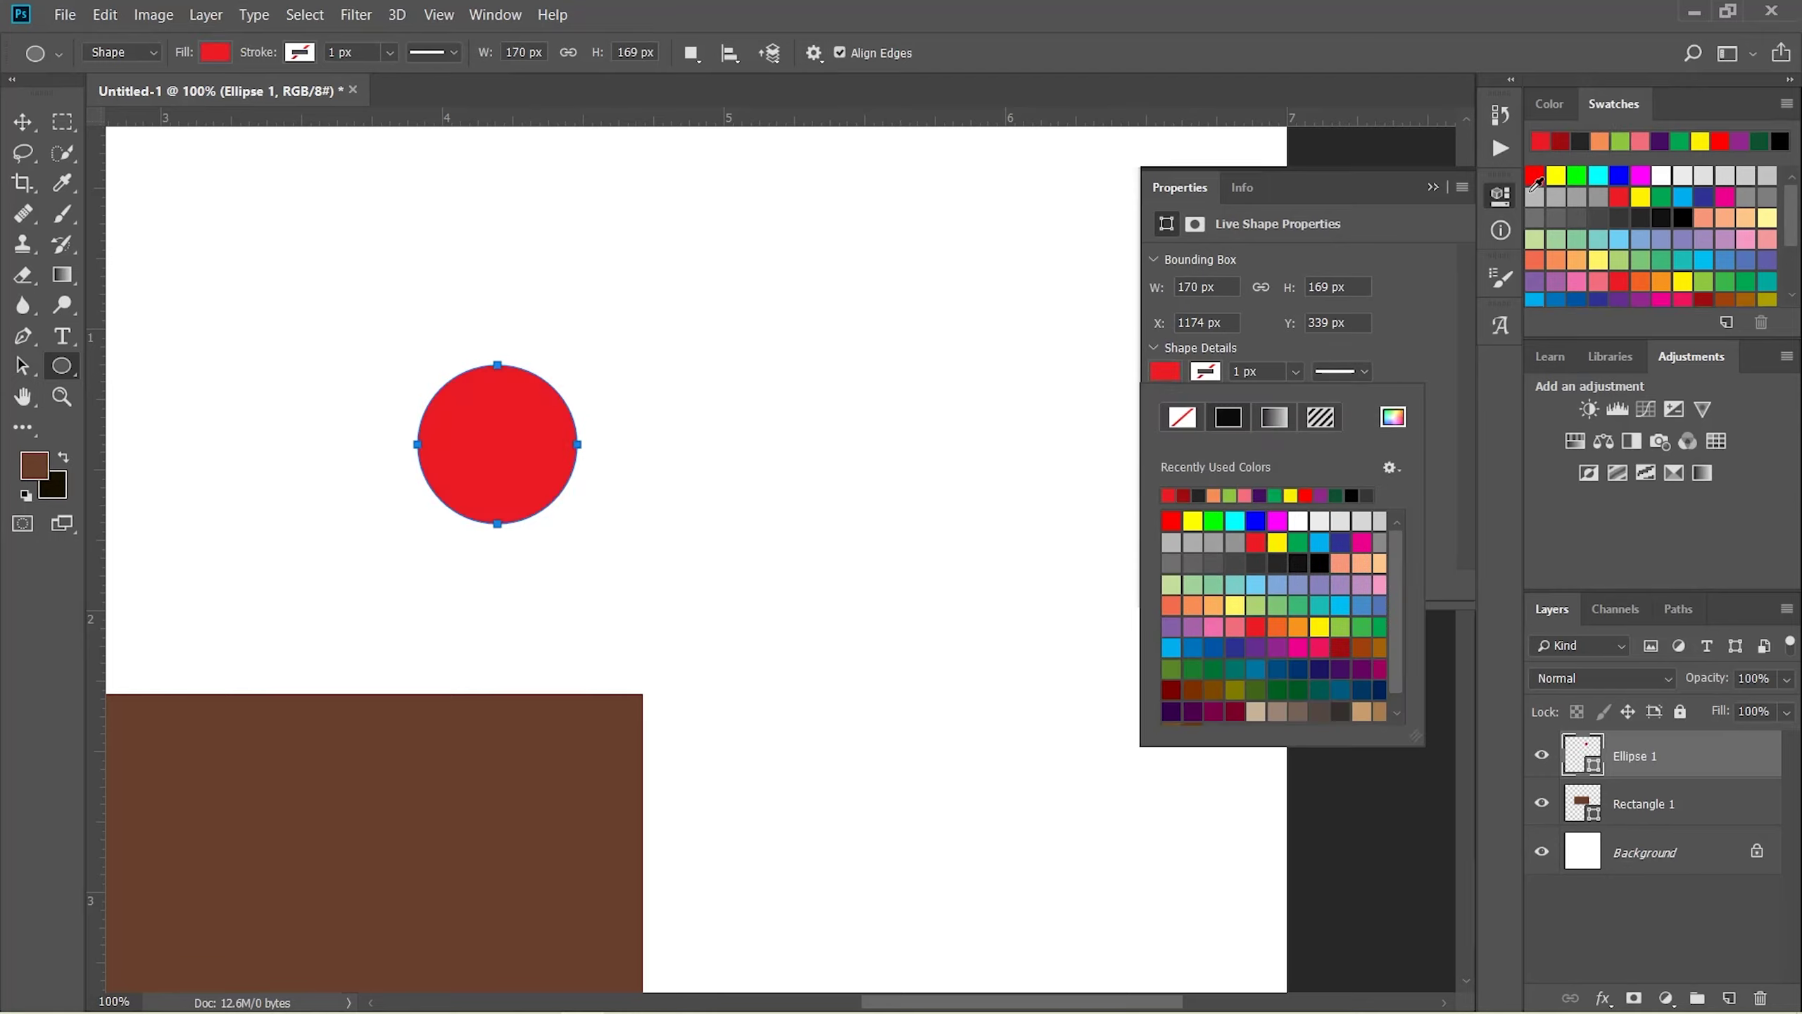
click(1499, 203)
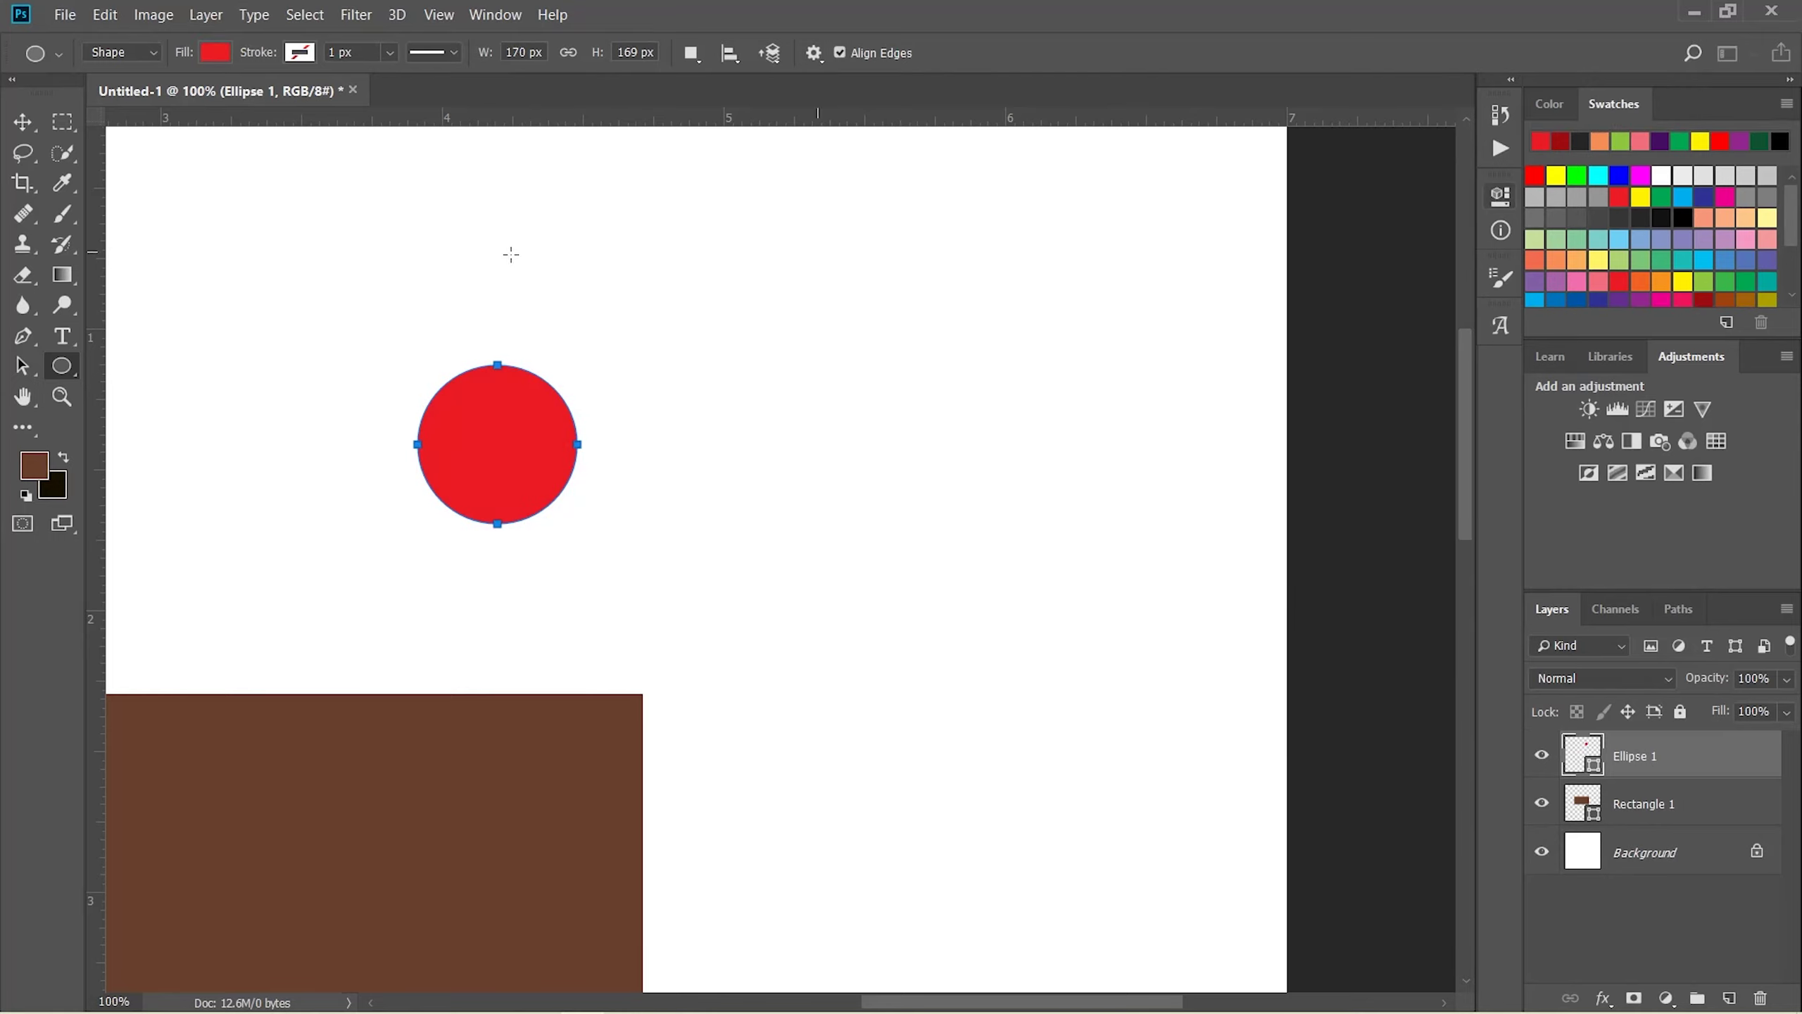
click(23, 400)
mouse_move(542, 395)
mouse_down()
mouse_move(1213, 459)
mouse_move(1139, 552)
mouse_move(986, 427)
mouse_move(1163, 281)
mouse_move(1155, 551)
mouse_move(1073, 421)
mouse_up()
Zoom out twice with Ctrl+minus so the entire document fits the window
key(ctrl+minus)
key(ctrl+minus)
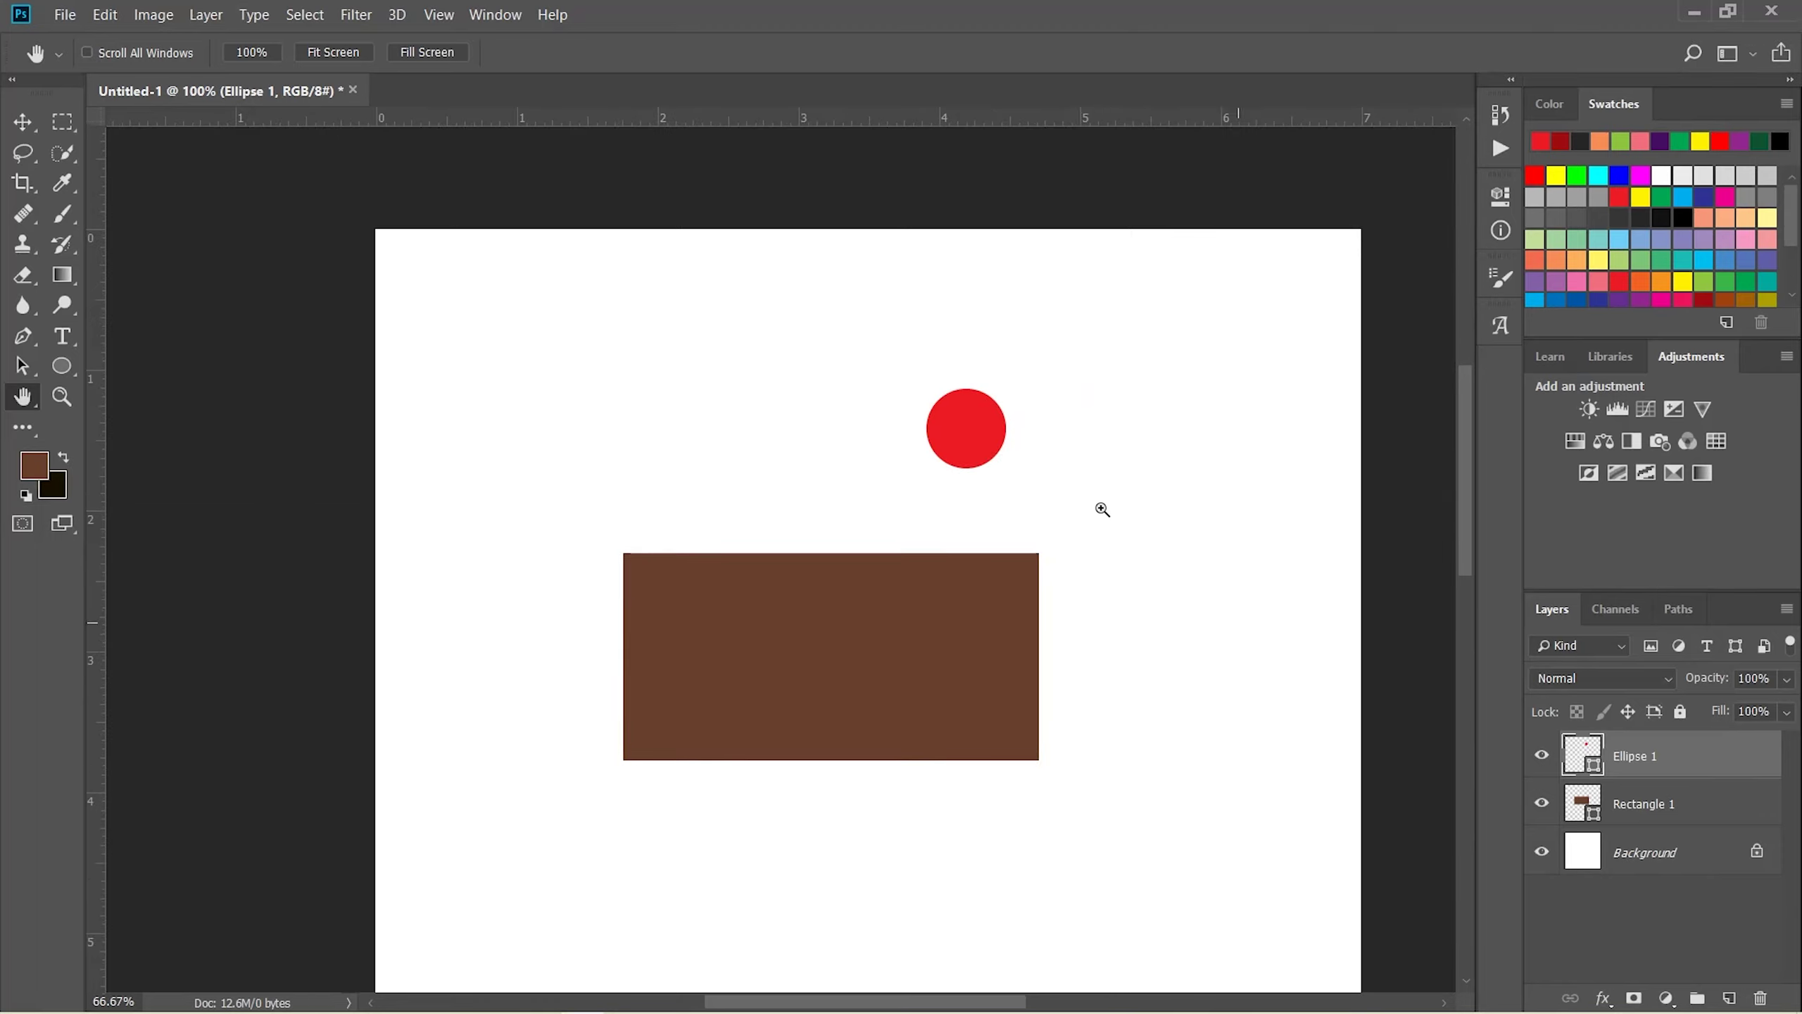
key(ctrl+minus)
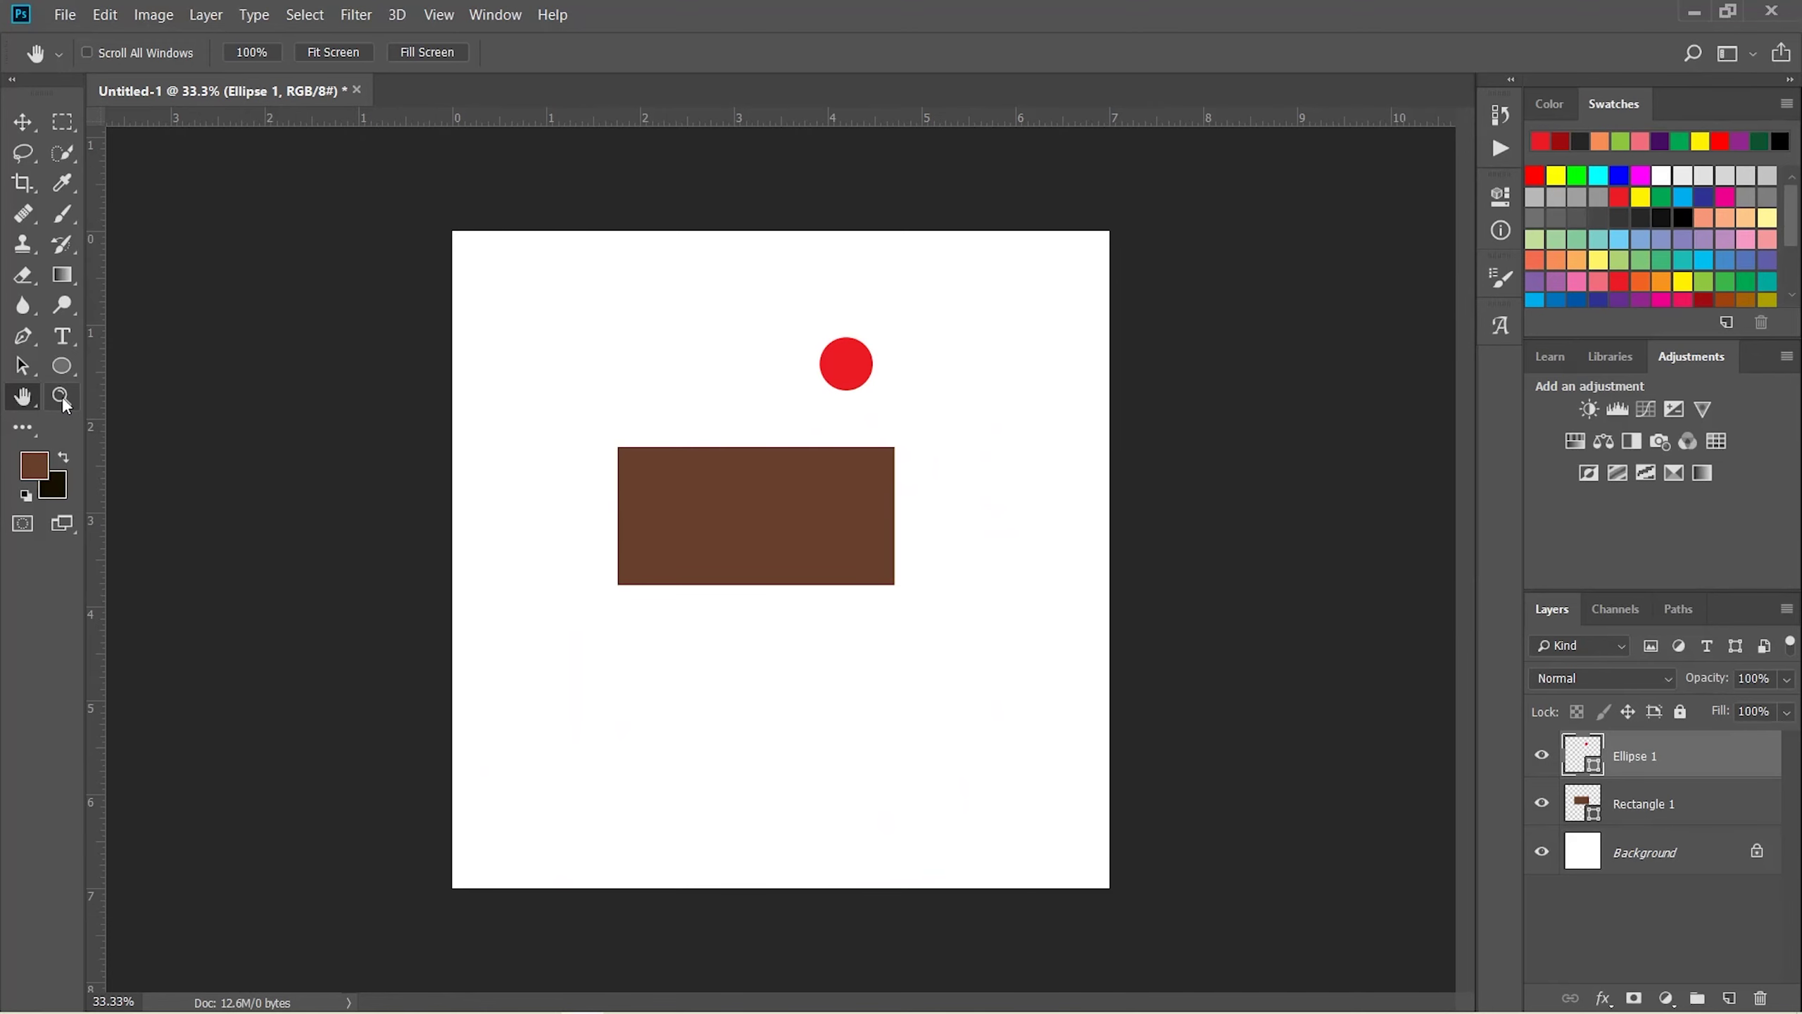
Zoom in closely on the red circle using the Zoom tool
click(63, 398)
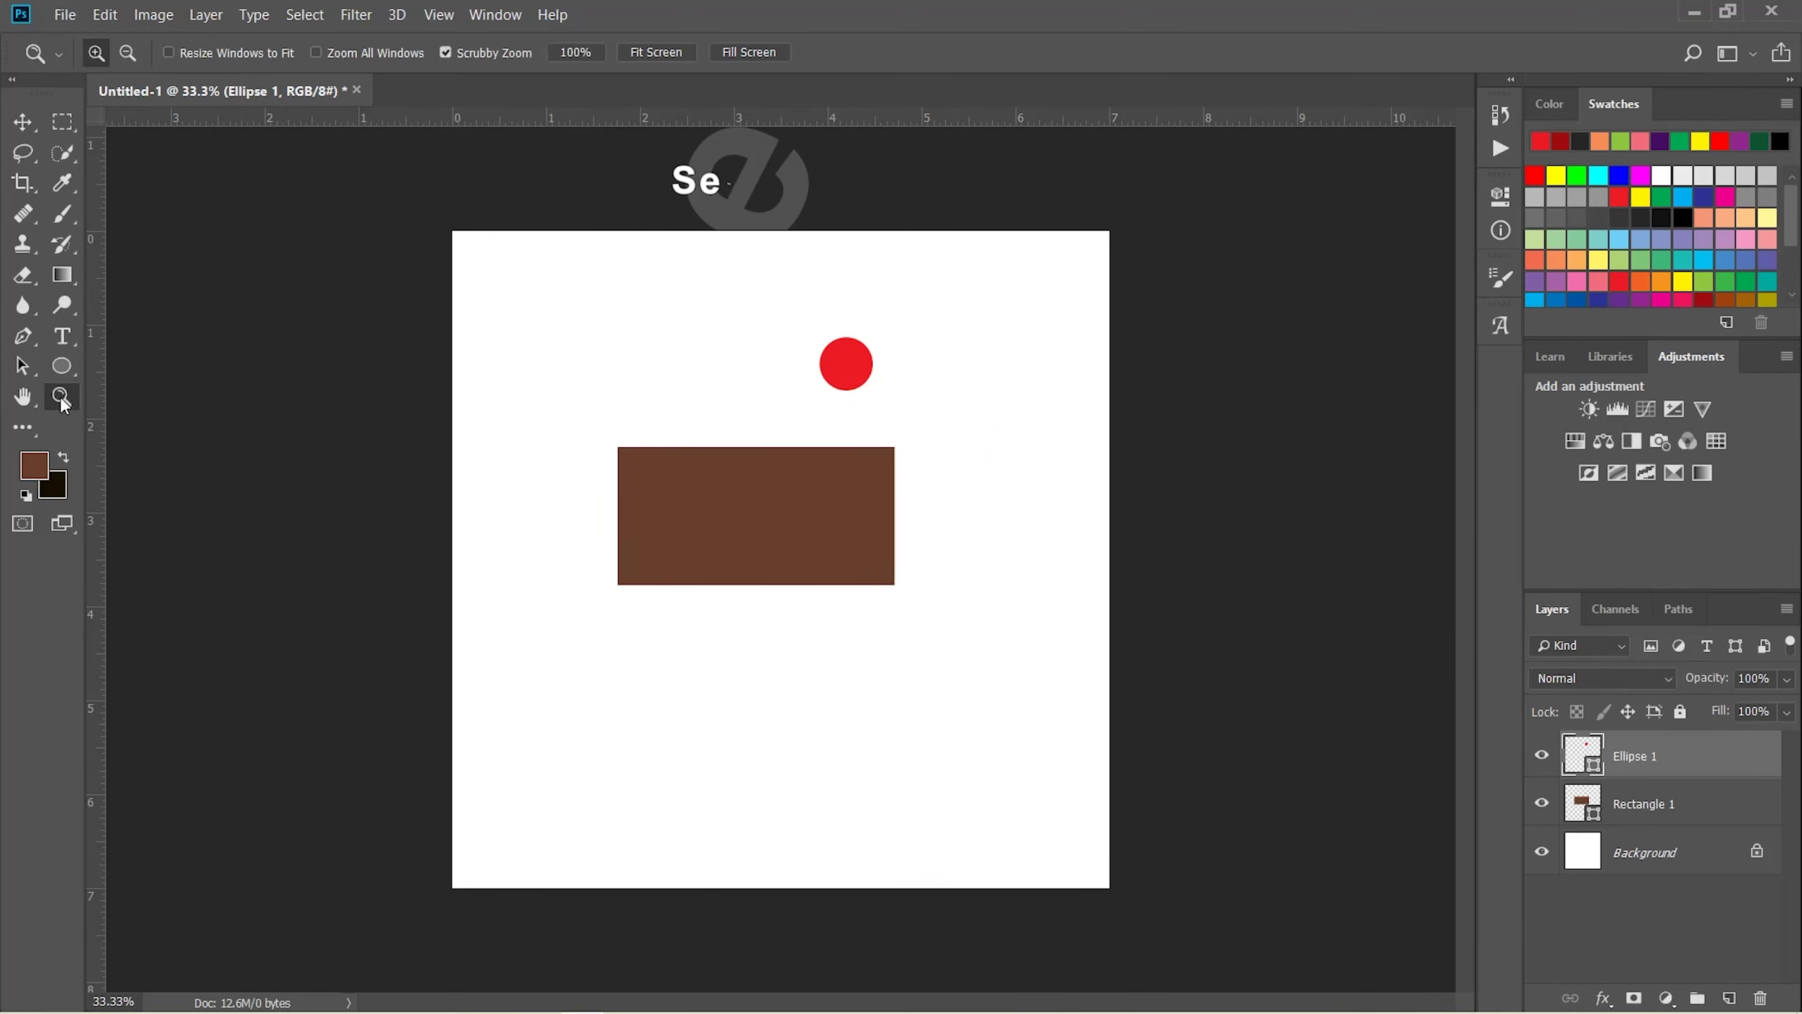
click(790, 487)
click(883, 299)
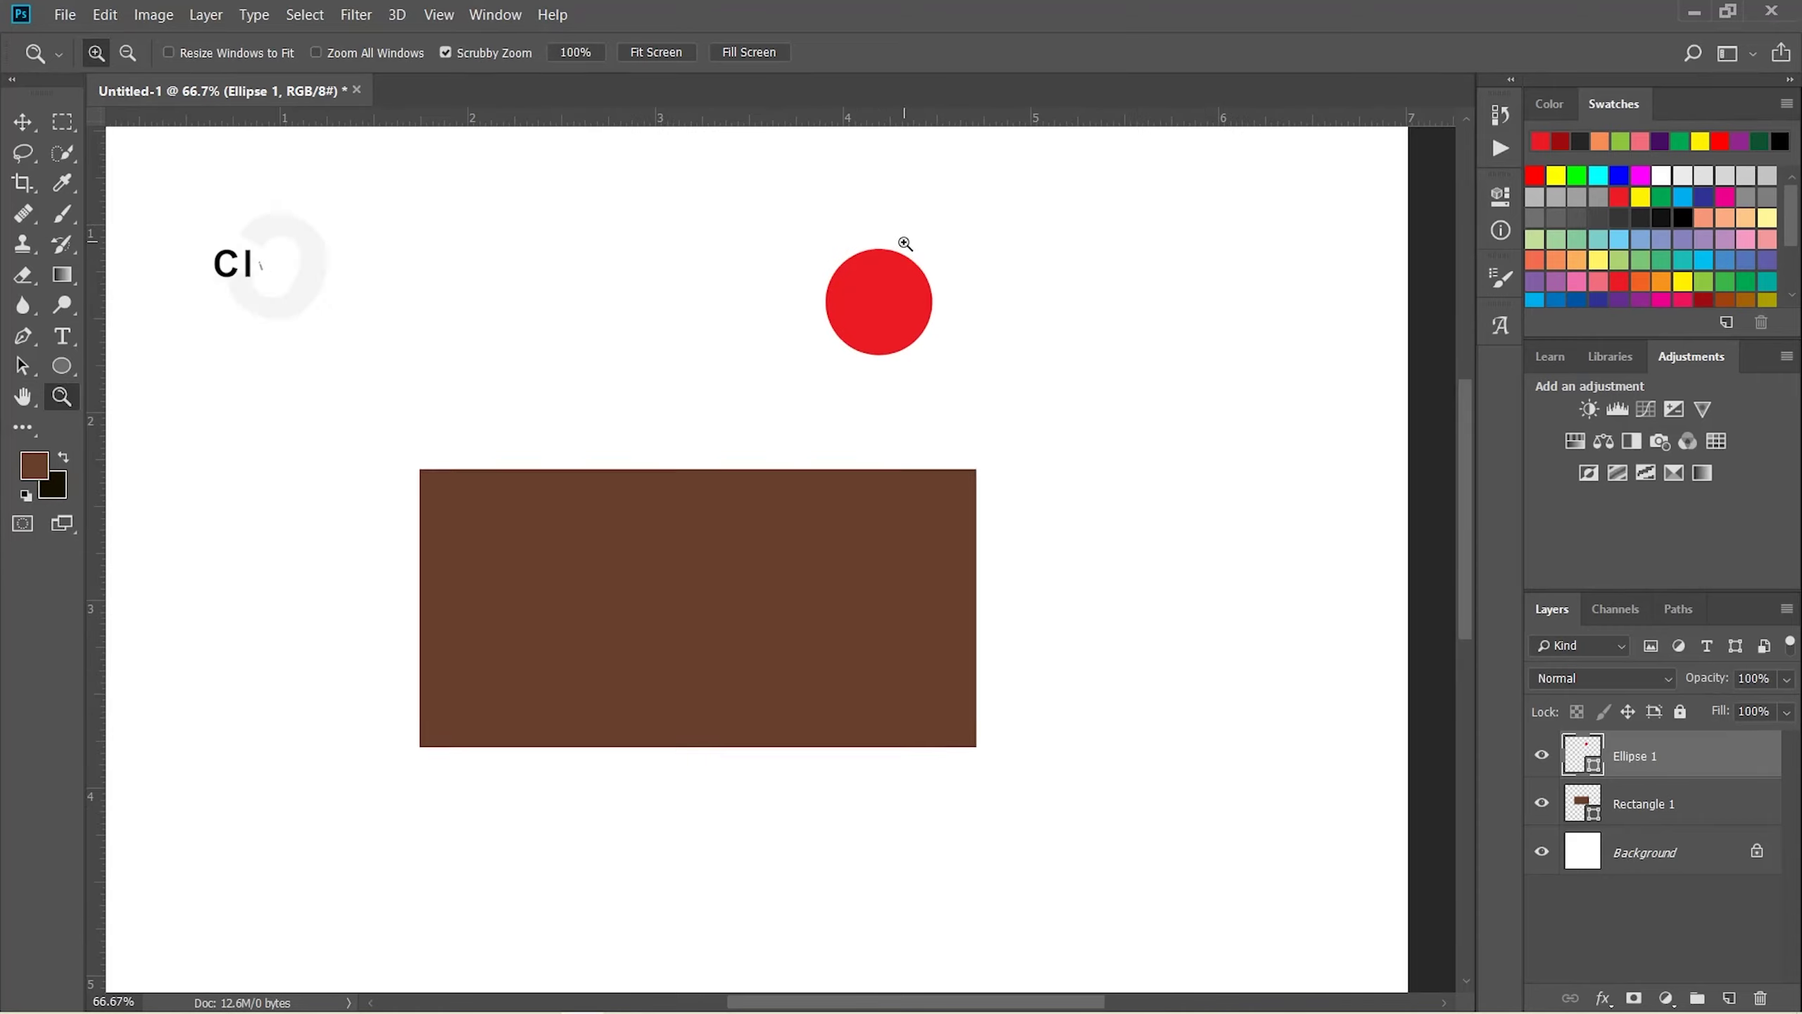
click(903, 245)
click(904, 347)
click(865, 328)
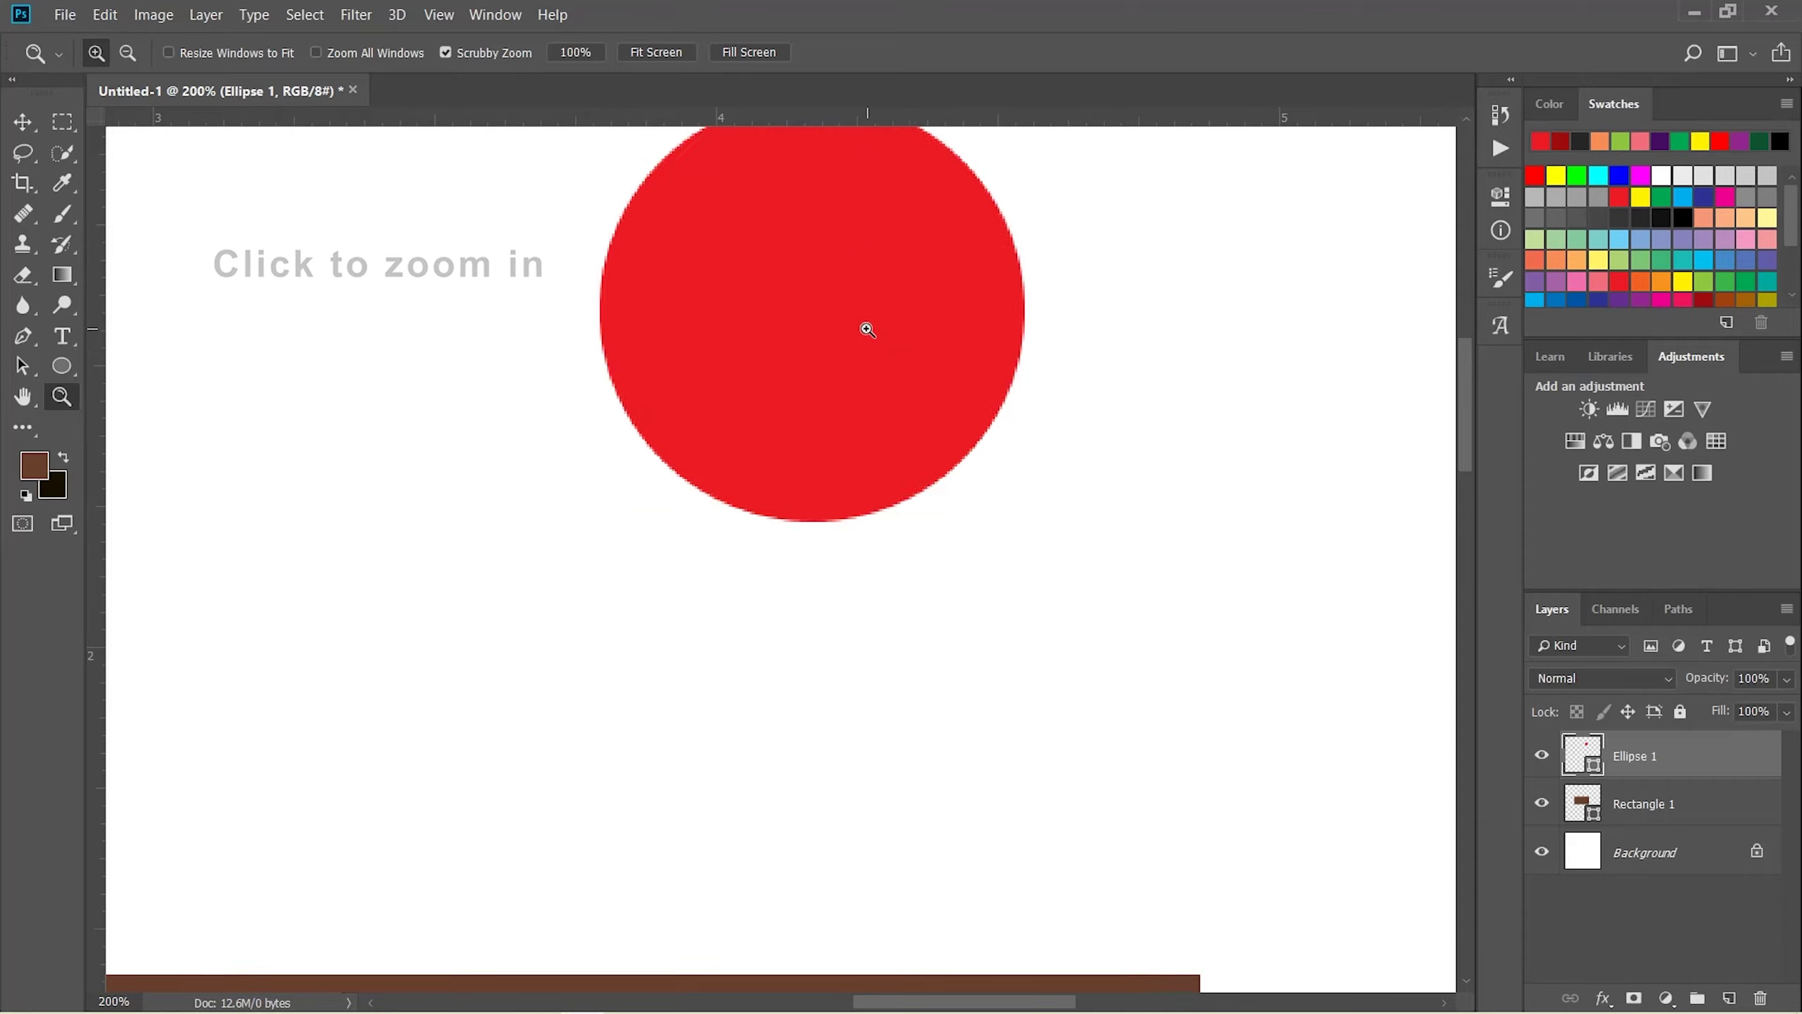
Zoom back out past the whole canvas to a very small view
alt+click(868, 330)
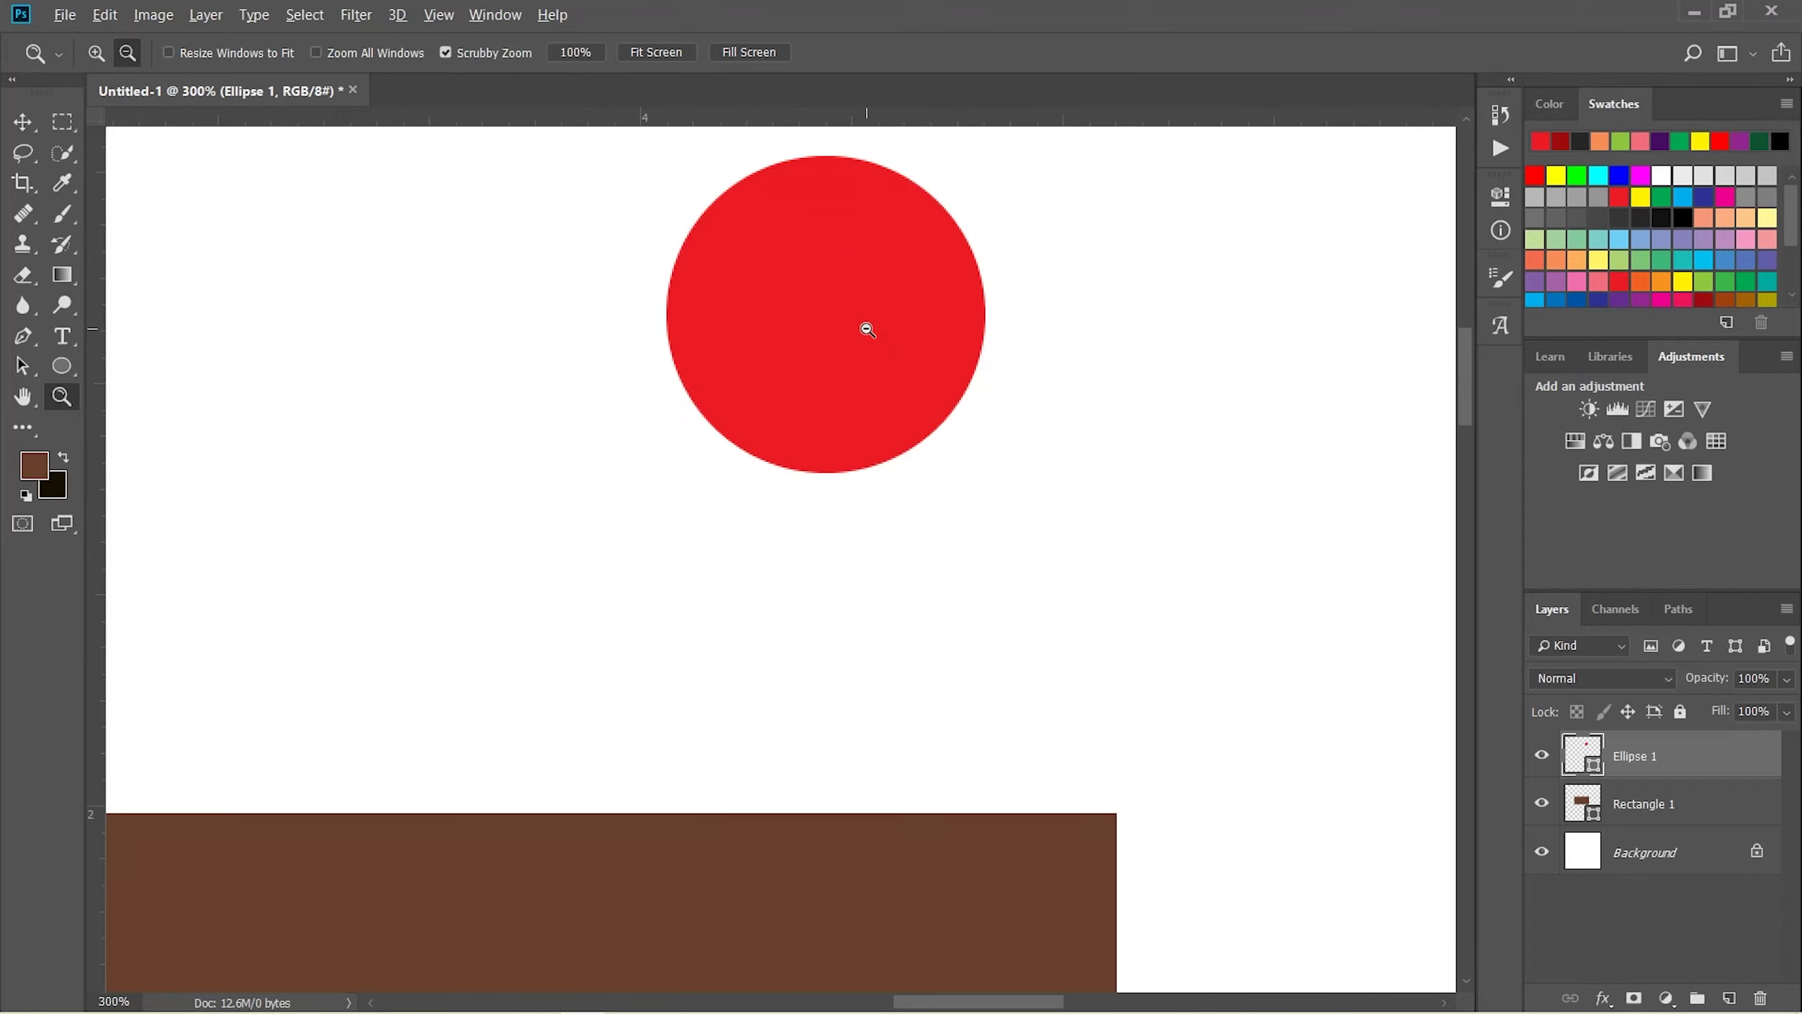
alt+click(867, 329)
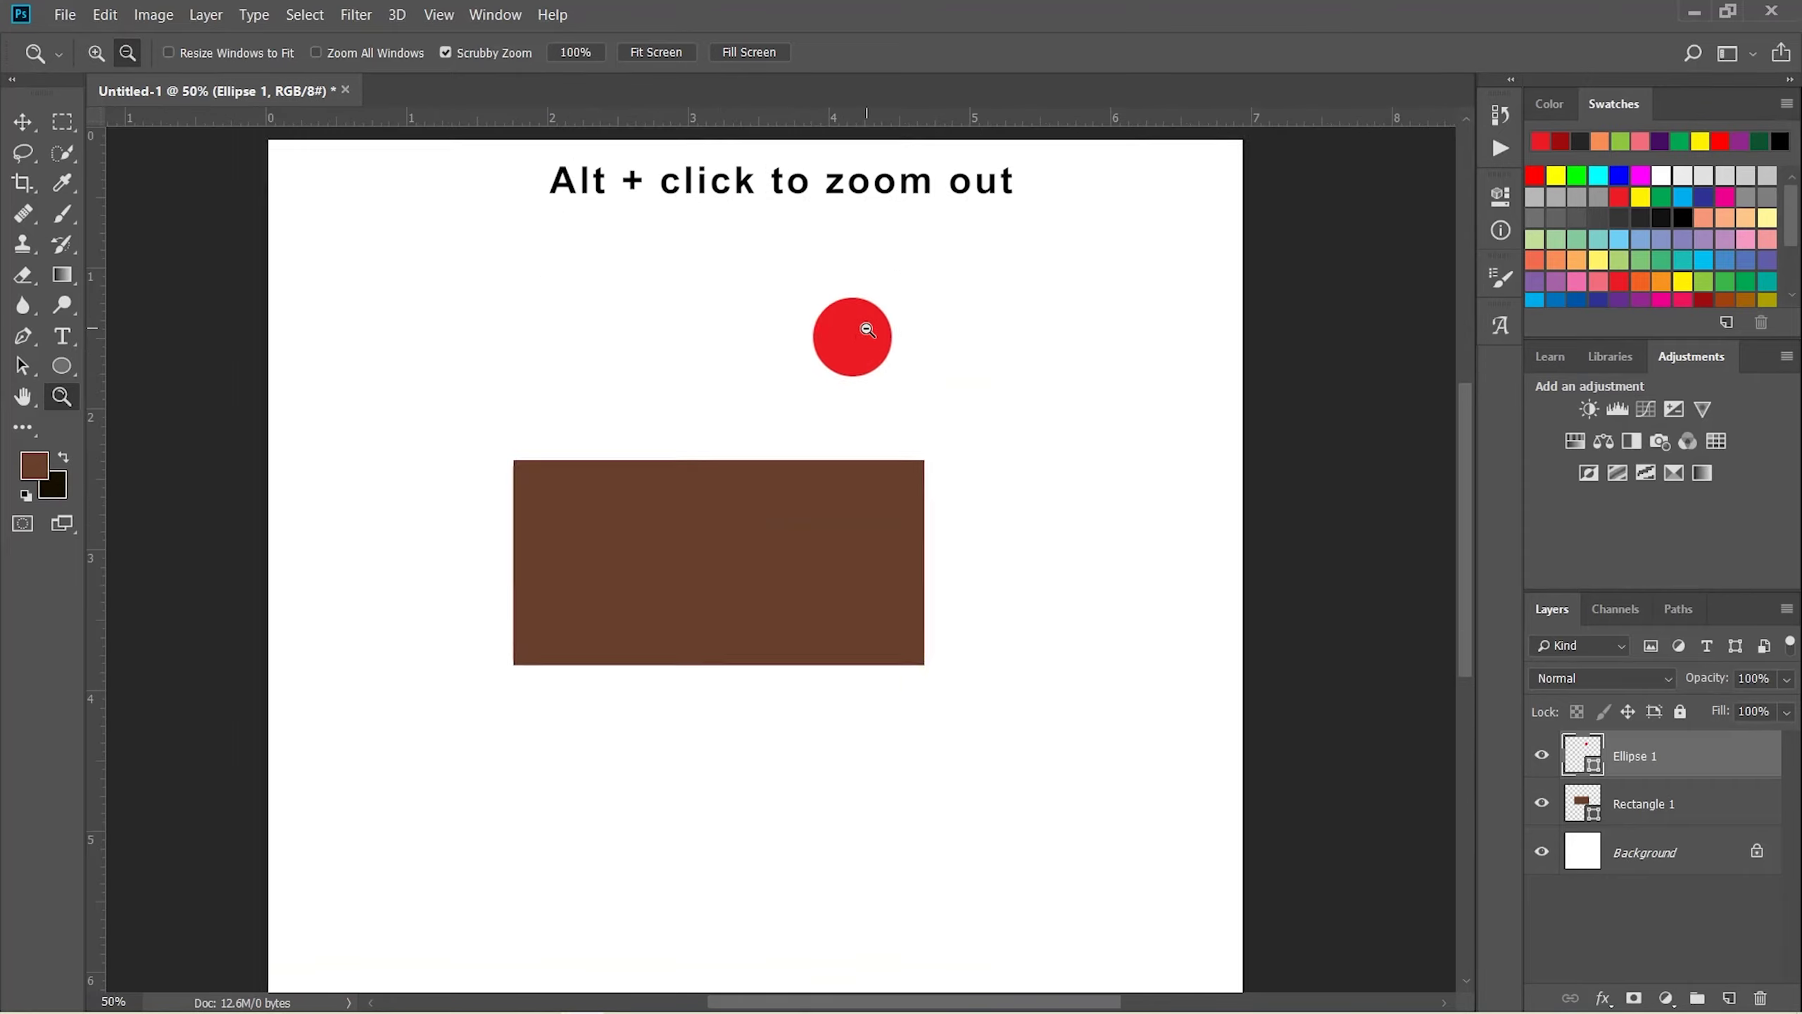
alt+click(865, 323)
alt+click(738, 761)
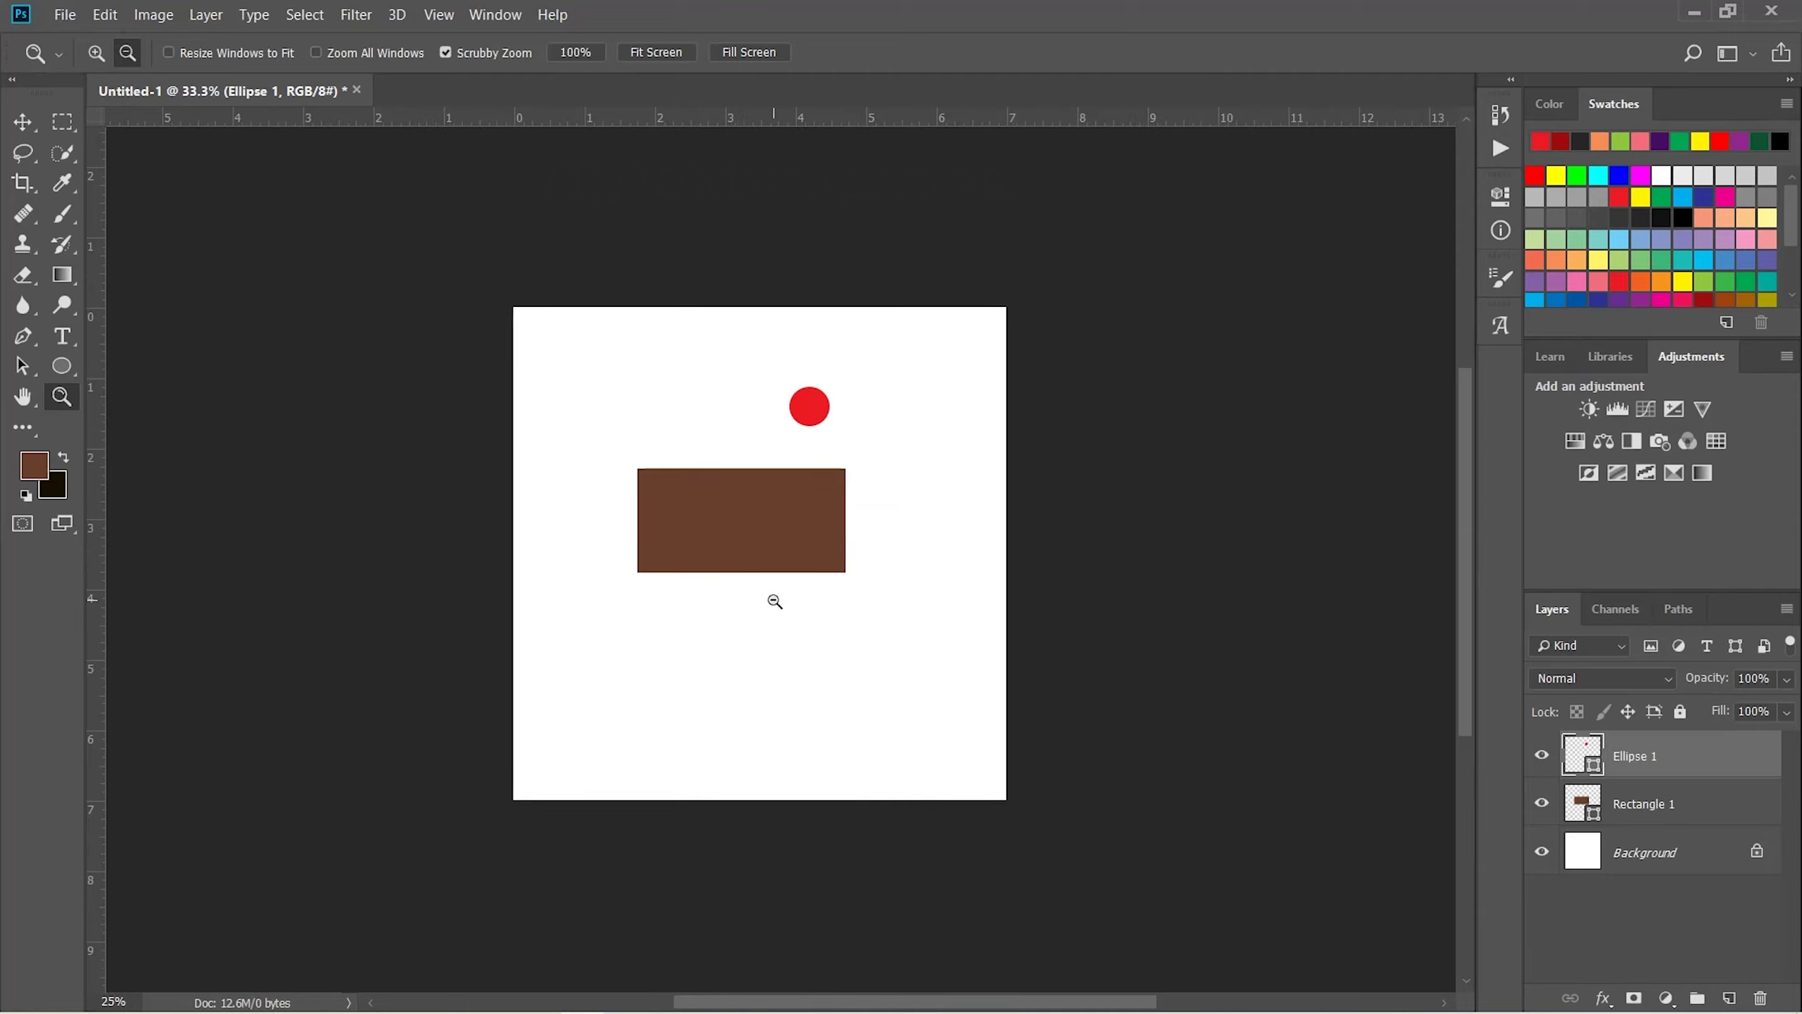
alt+click(770, 583)
alt+click(773, 551)
alt+click(783, 637)
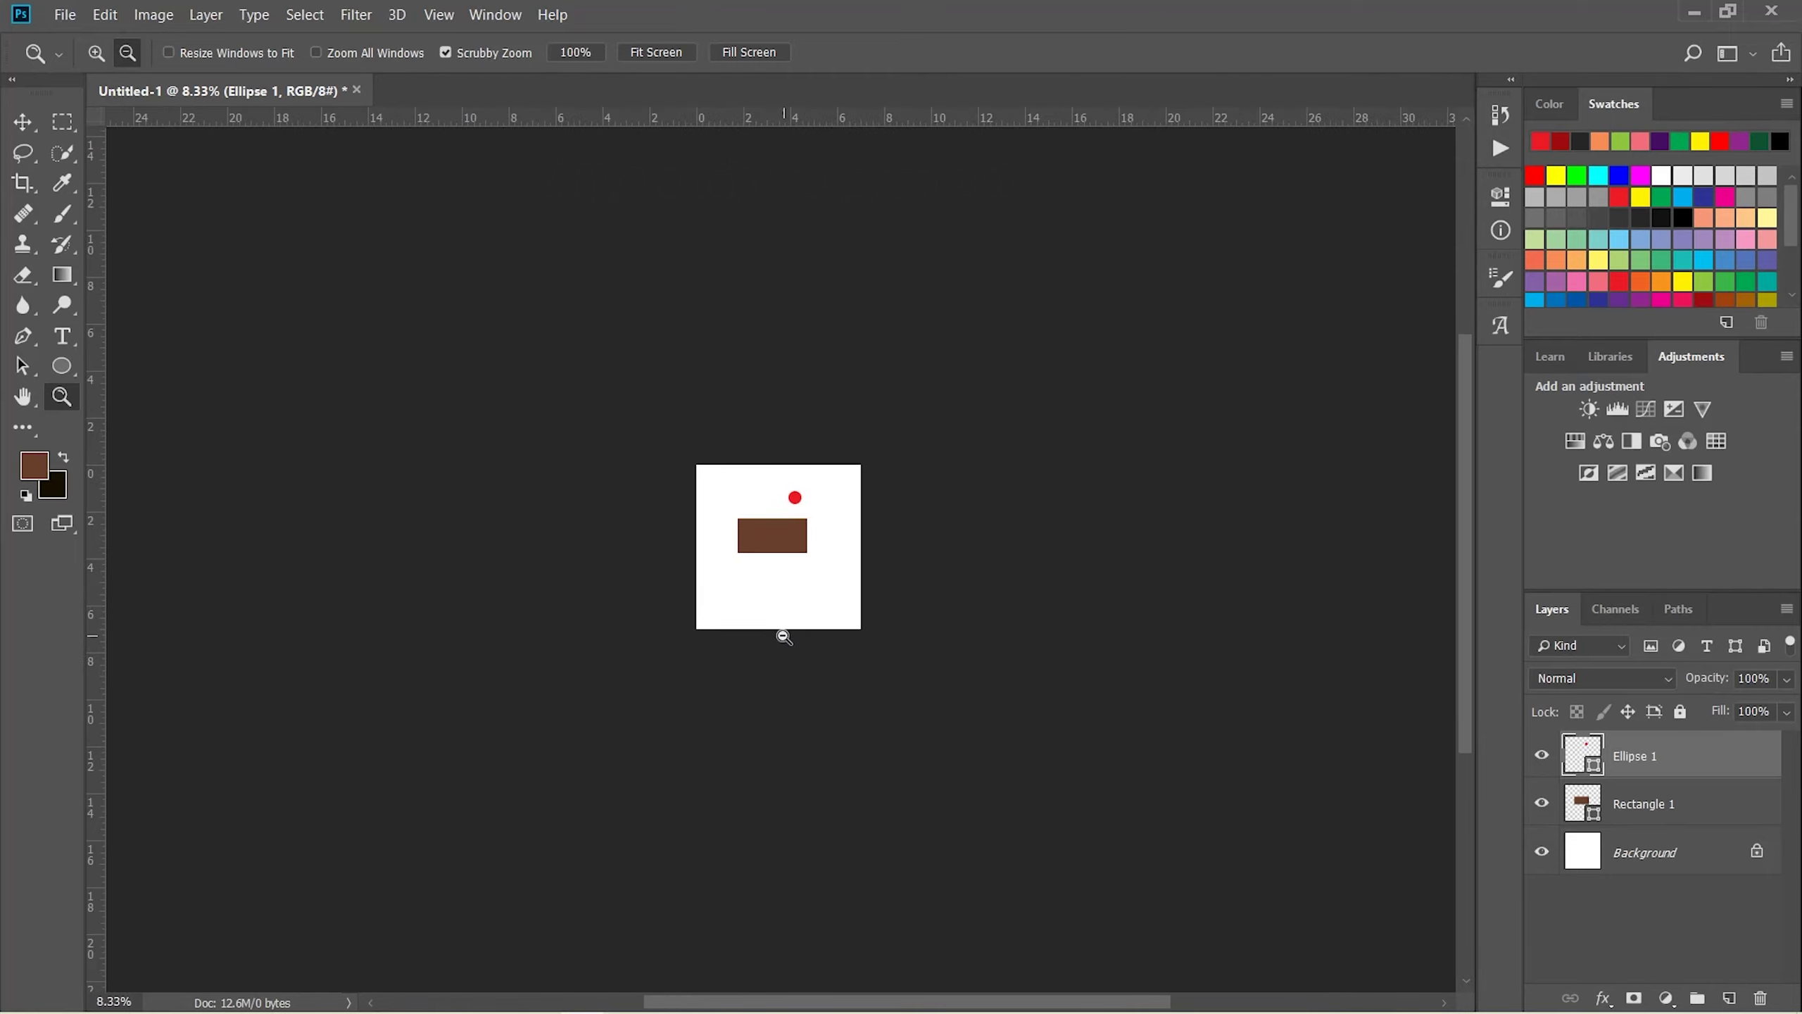
Zoom in on the brown rectangle to actual size, then back out to 33.3%
click(781, 548)
click(781, 548)
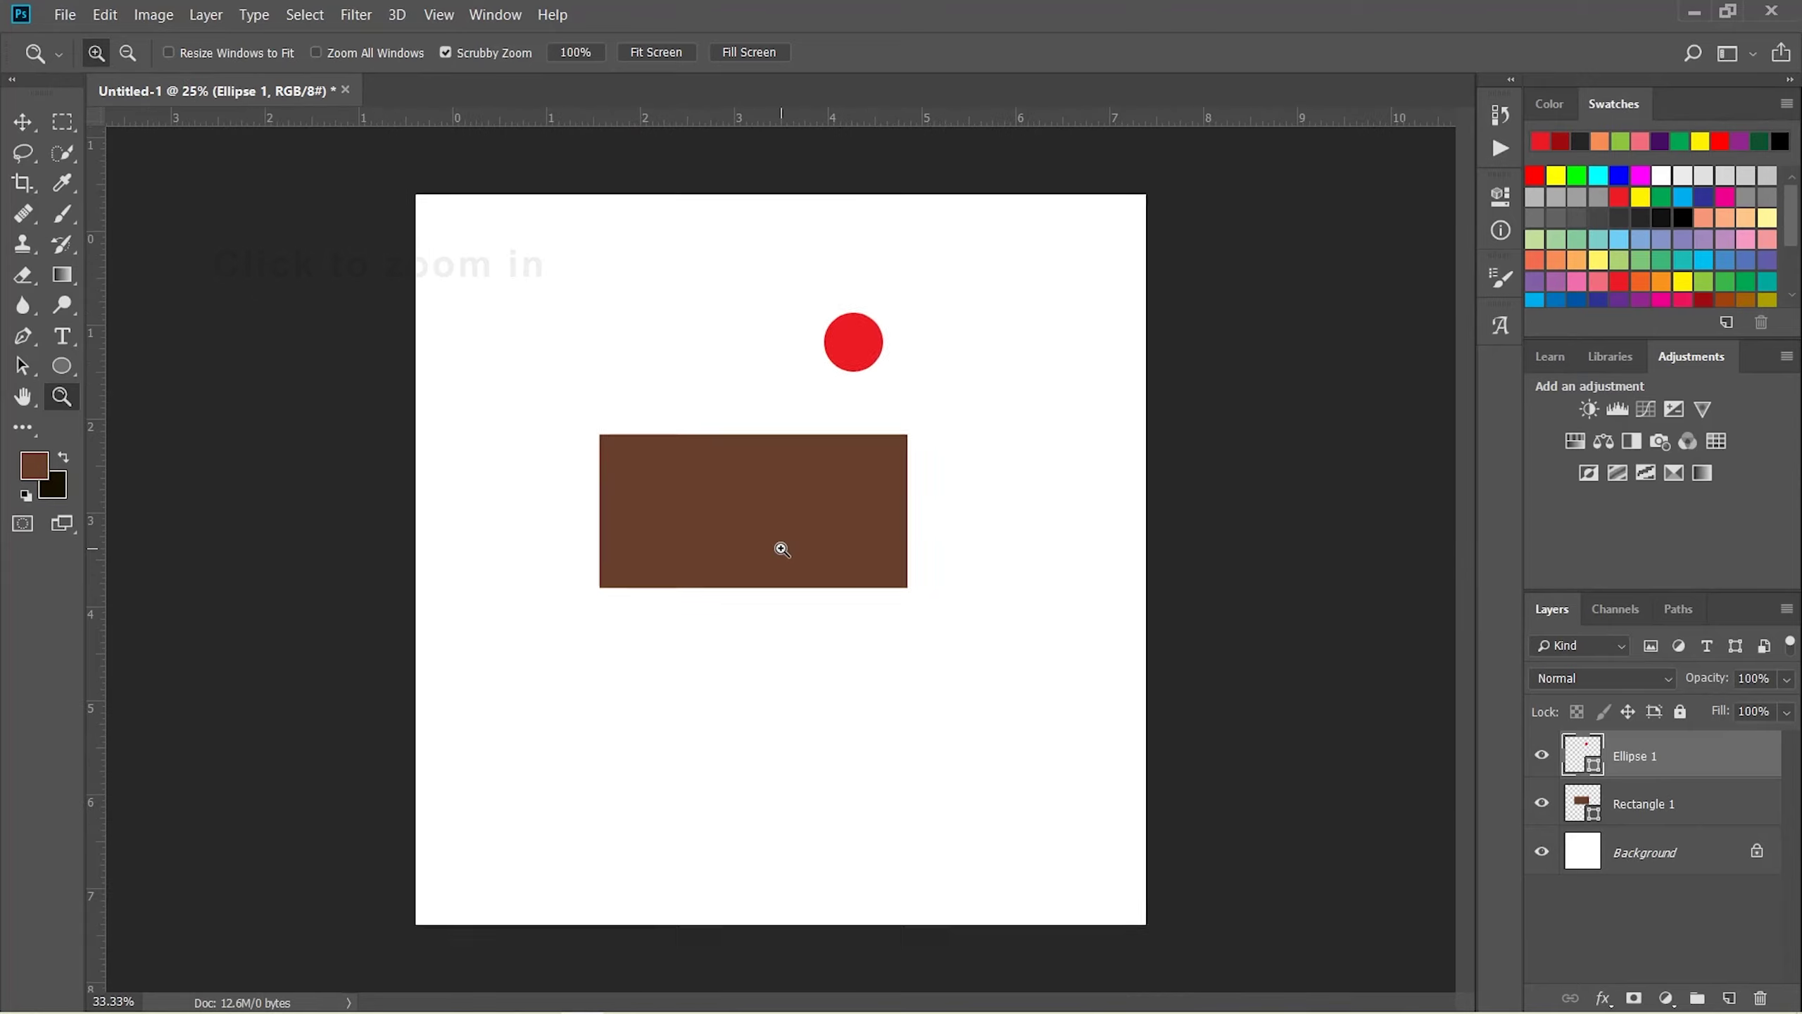
click(781, 549)
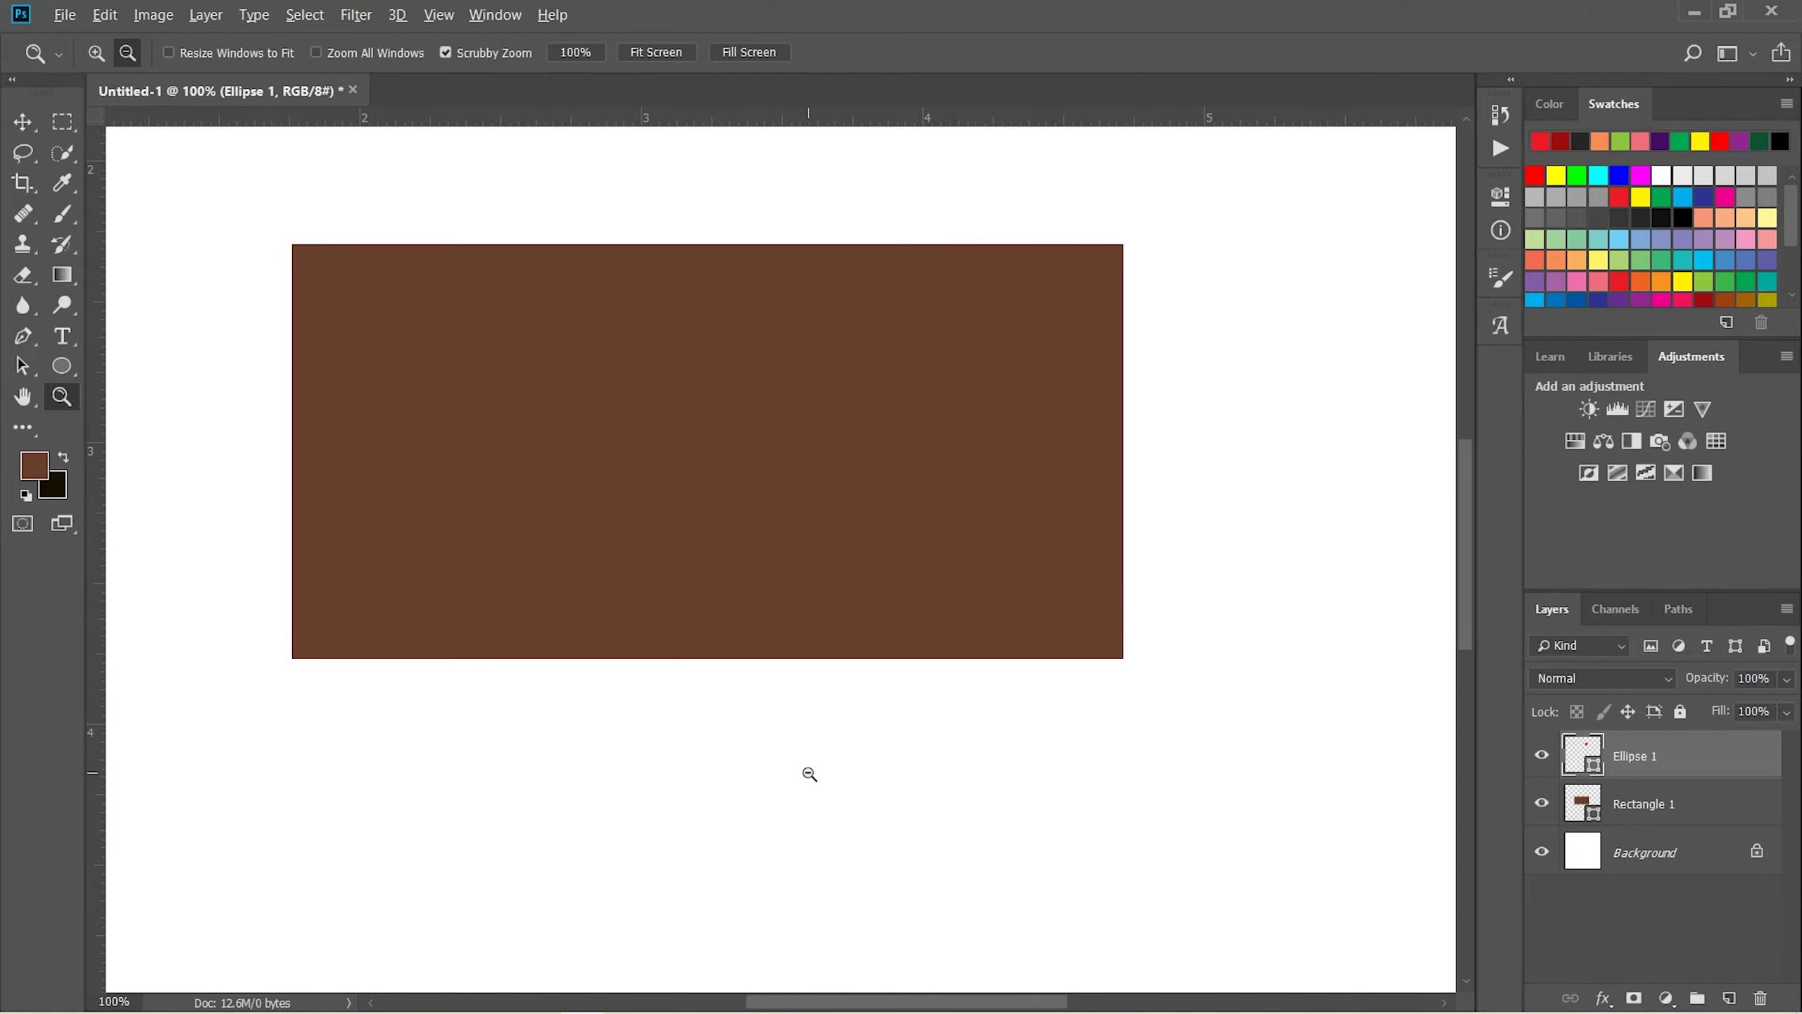
alt+click(809, 774)
alt+click(809, 710)
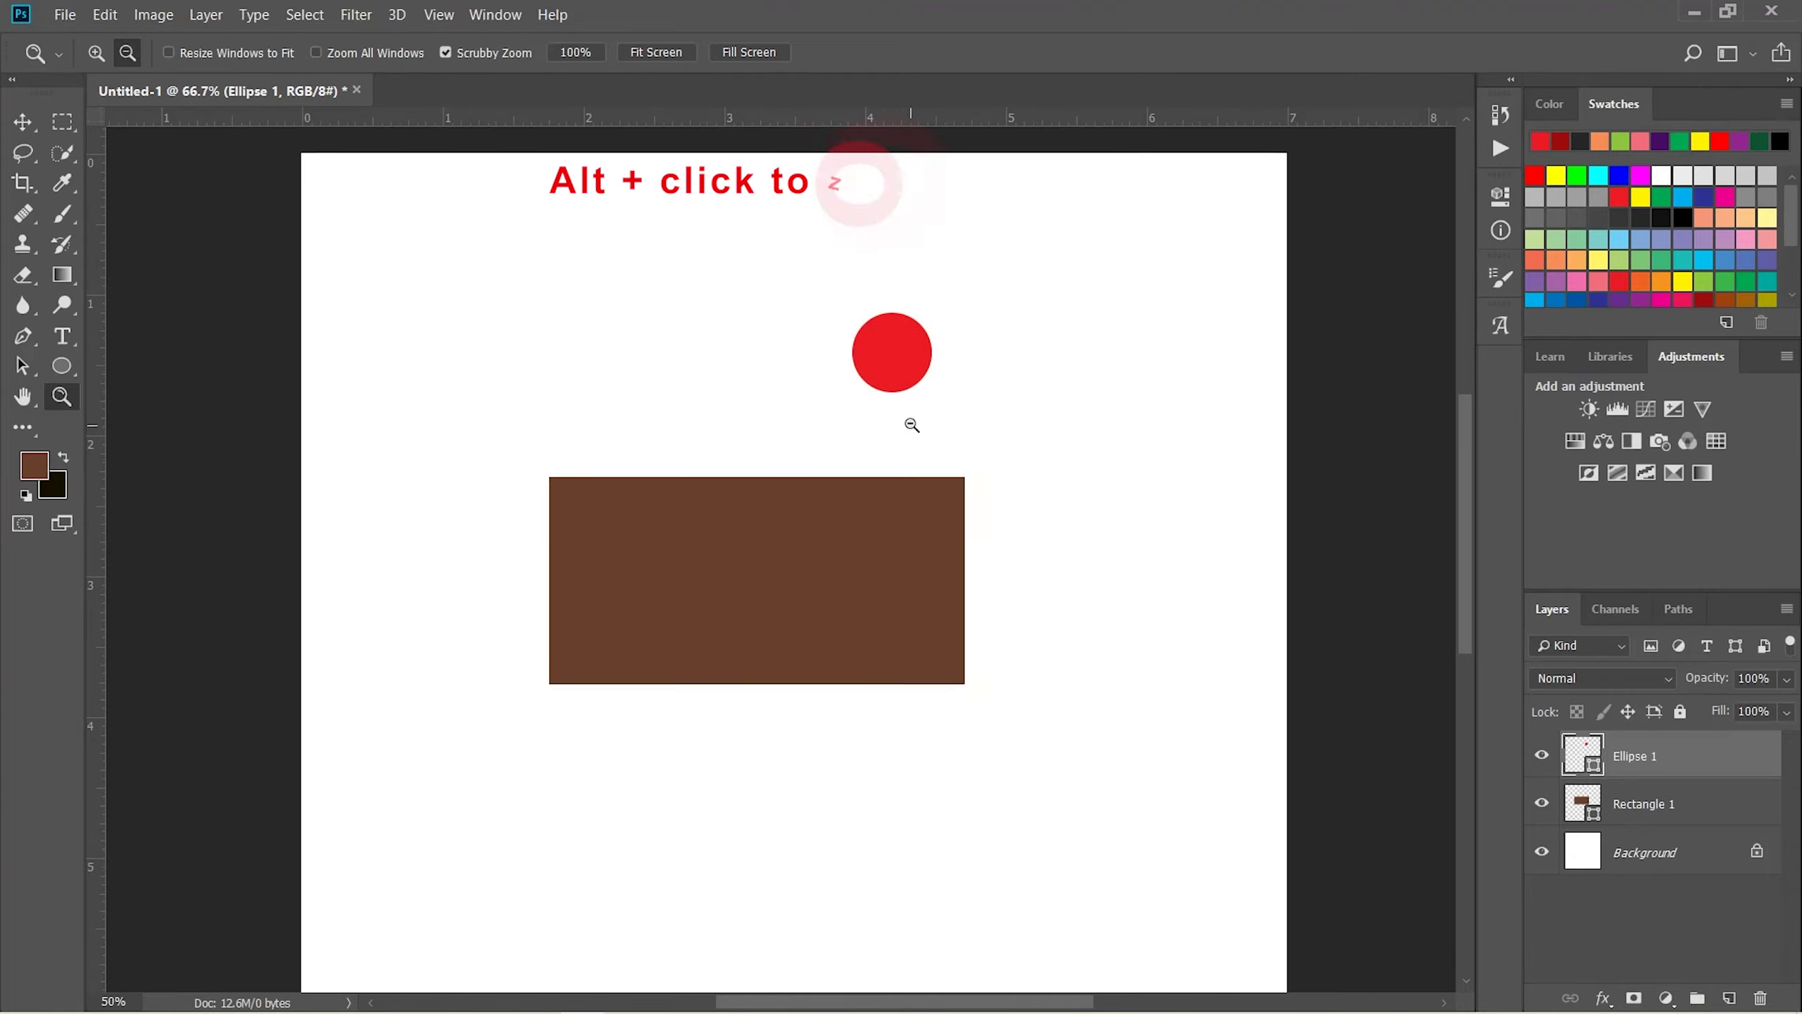
alt+click(891, 665)
alt+click(794, 735)
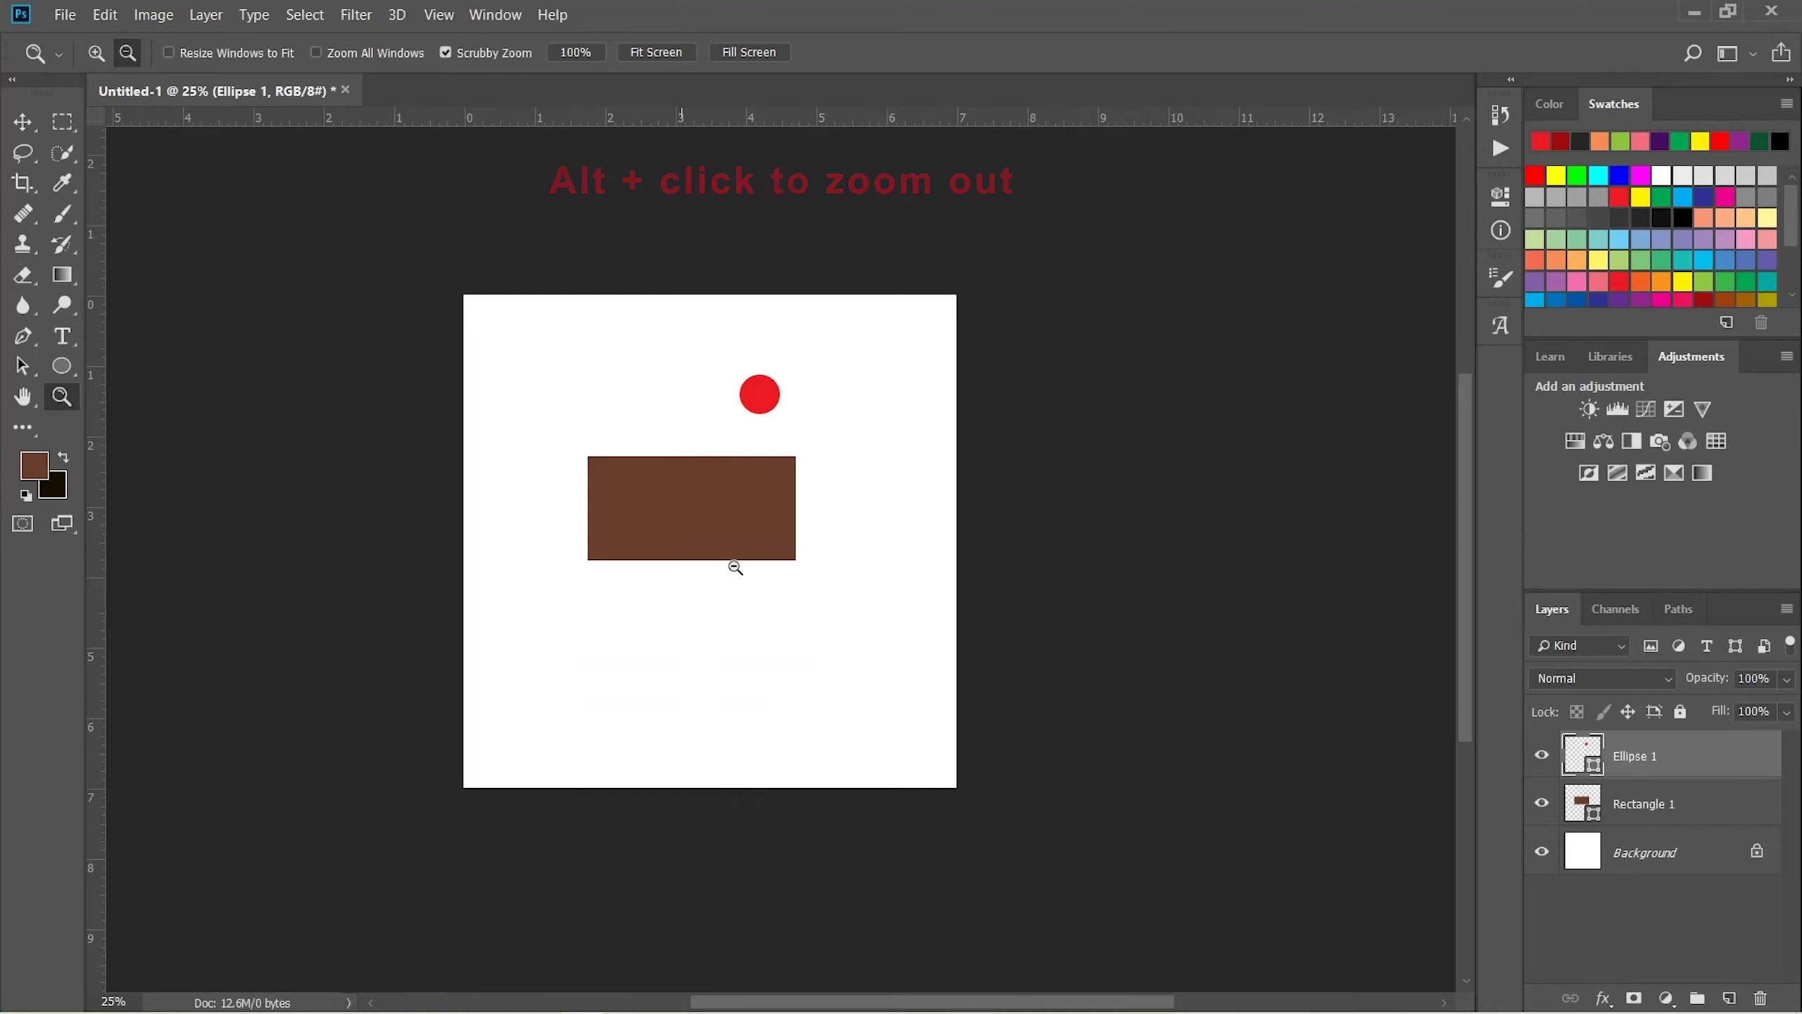
alt+click(791, 591)
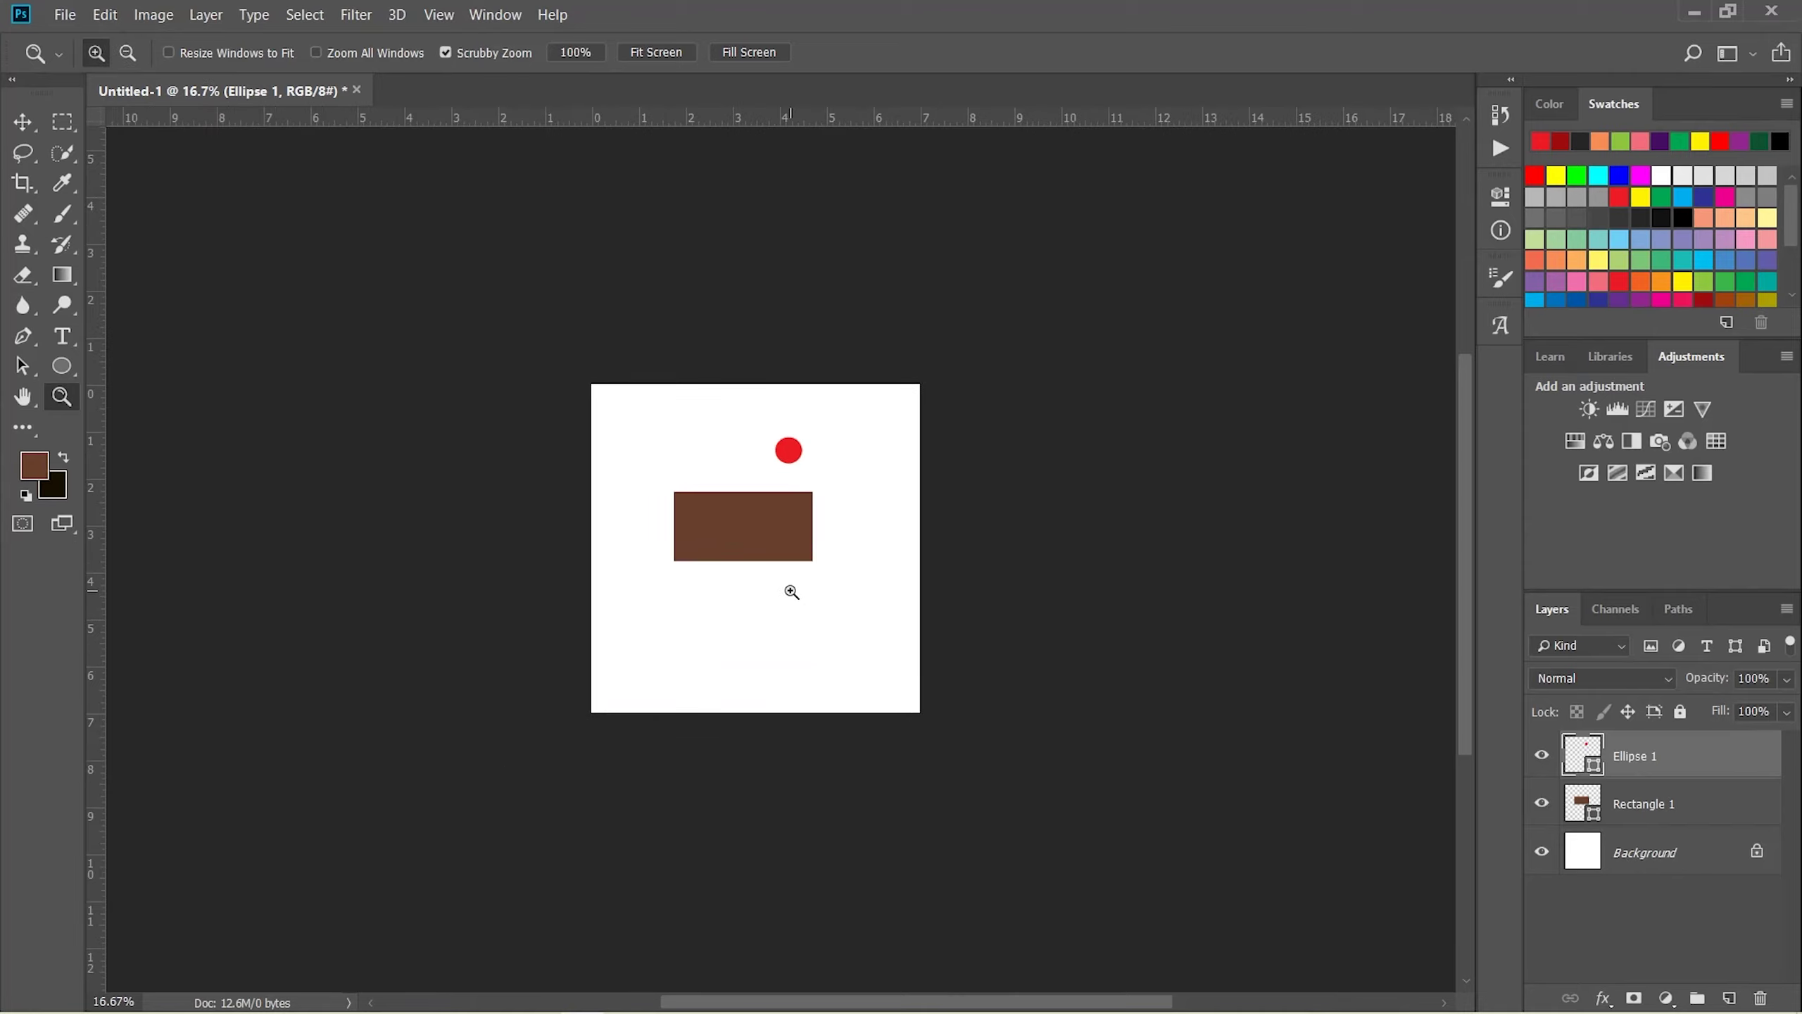
click(791, 591)
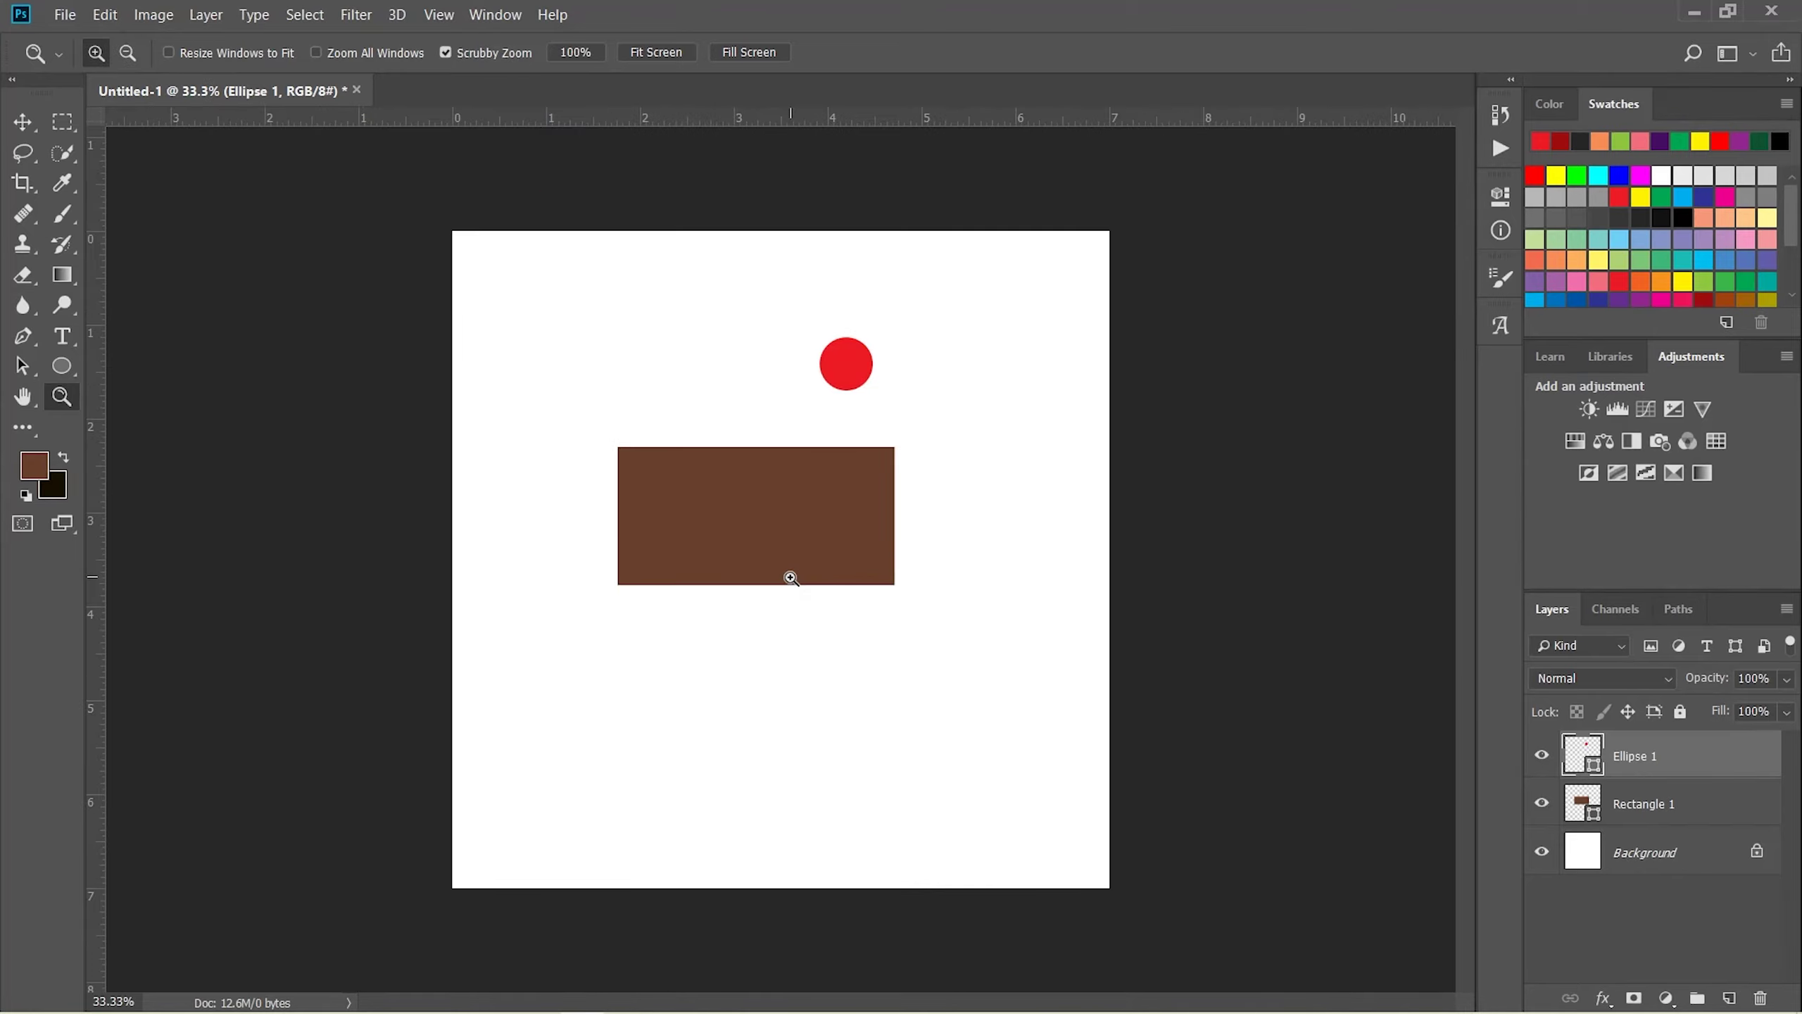
From the Zoom tool's context menu, view the canvas at Fit on Screen, 100%, then 200%
right_click(791, 579)
click(850, 596)
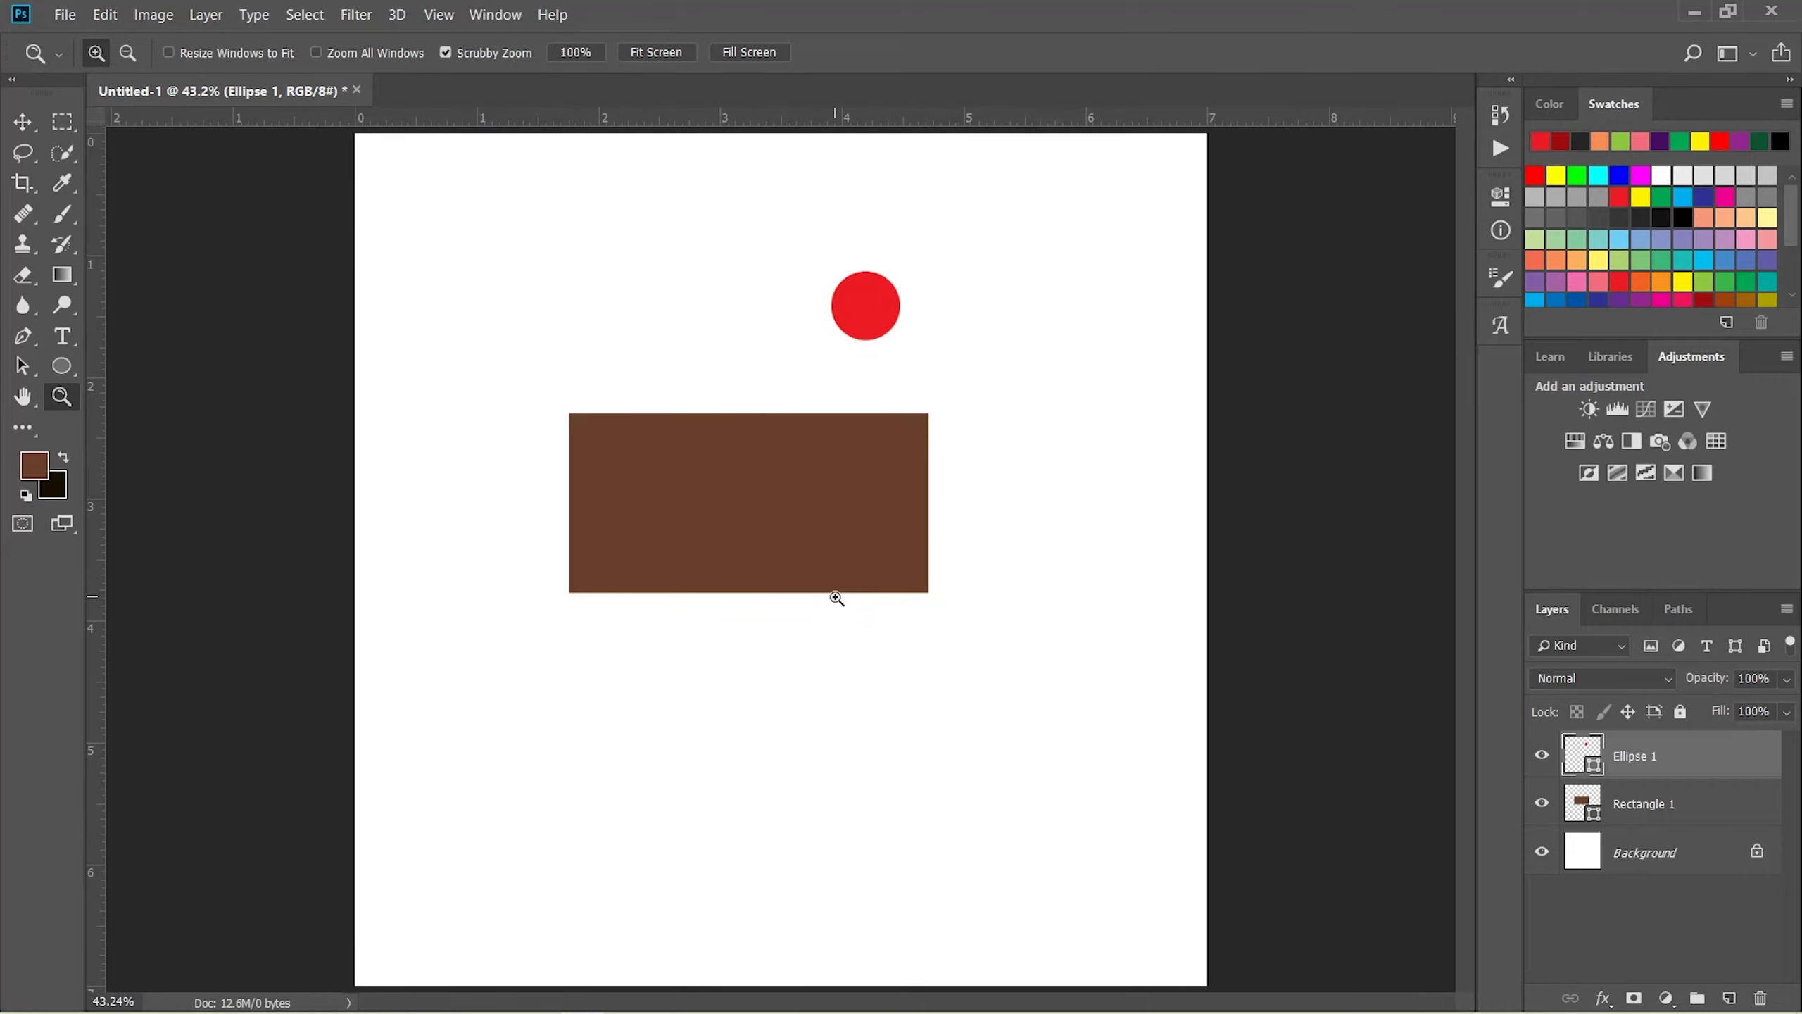
right_click(836, 599)
click(883, 632)
right_click(837, 600)
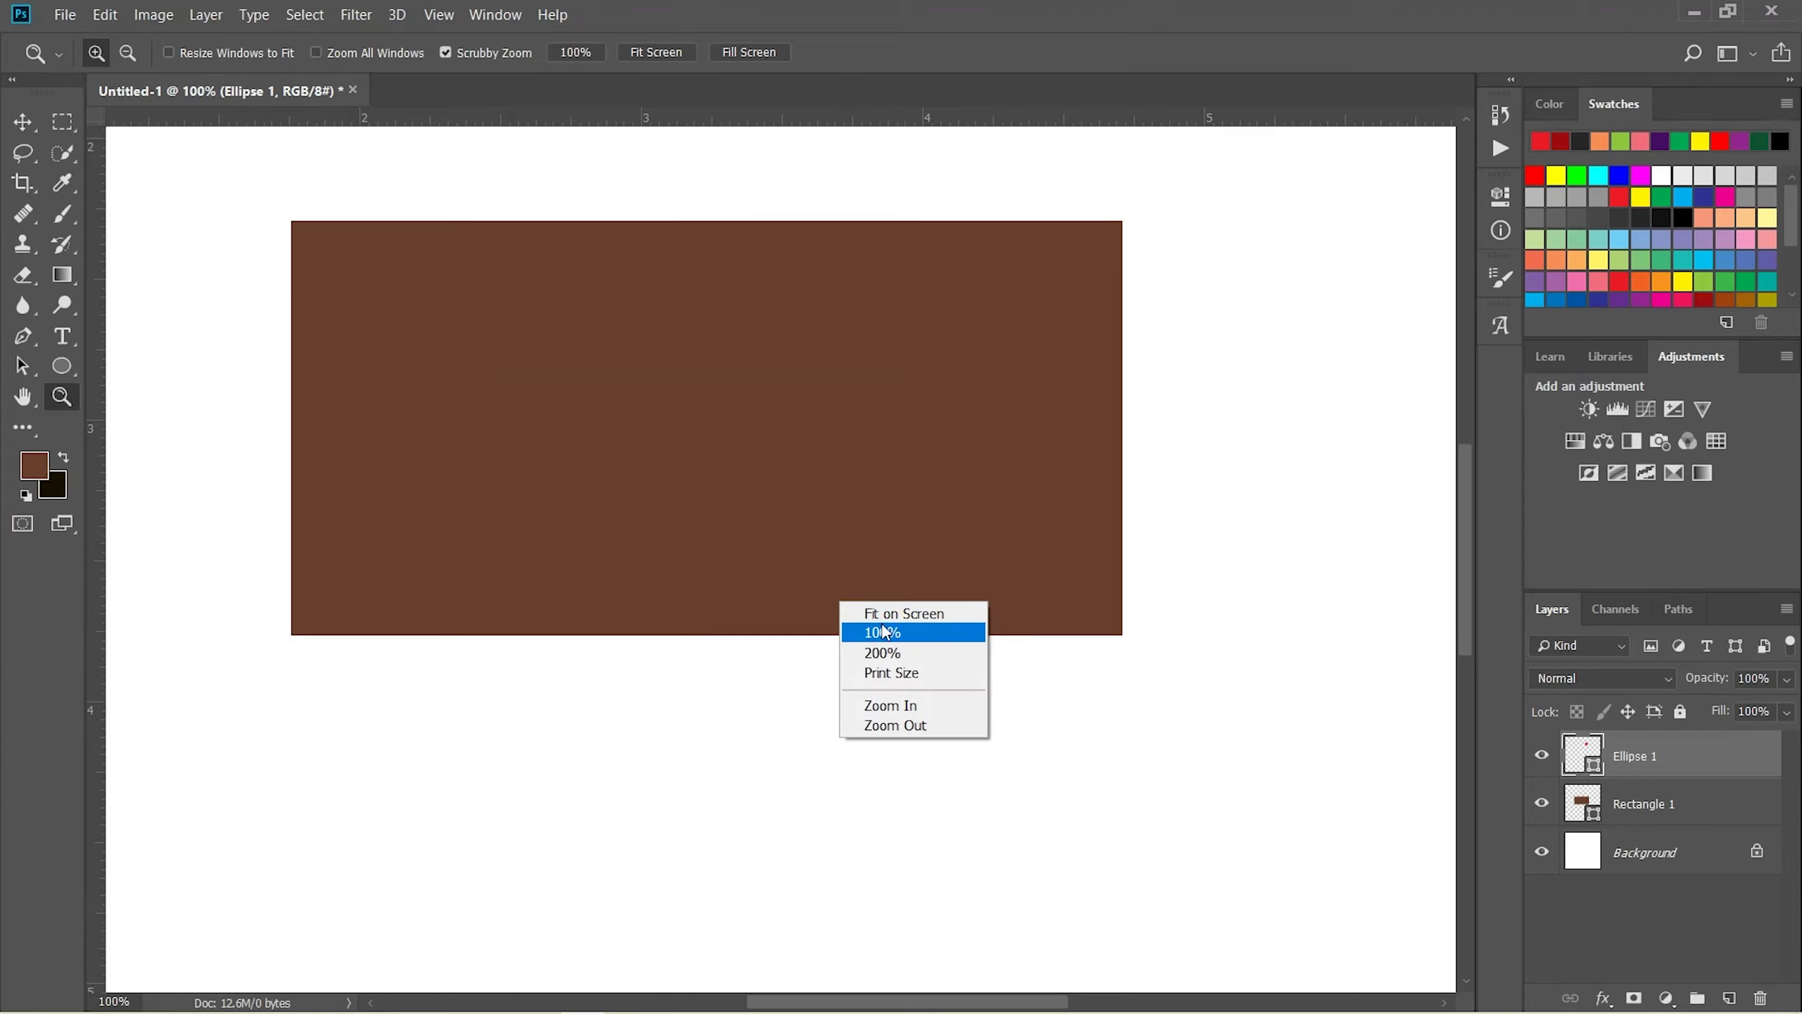
click(883, 653)
Choose Zoom Out four times from the context menu, then Fit on Screen
right_click(789, 554)
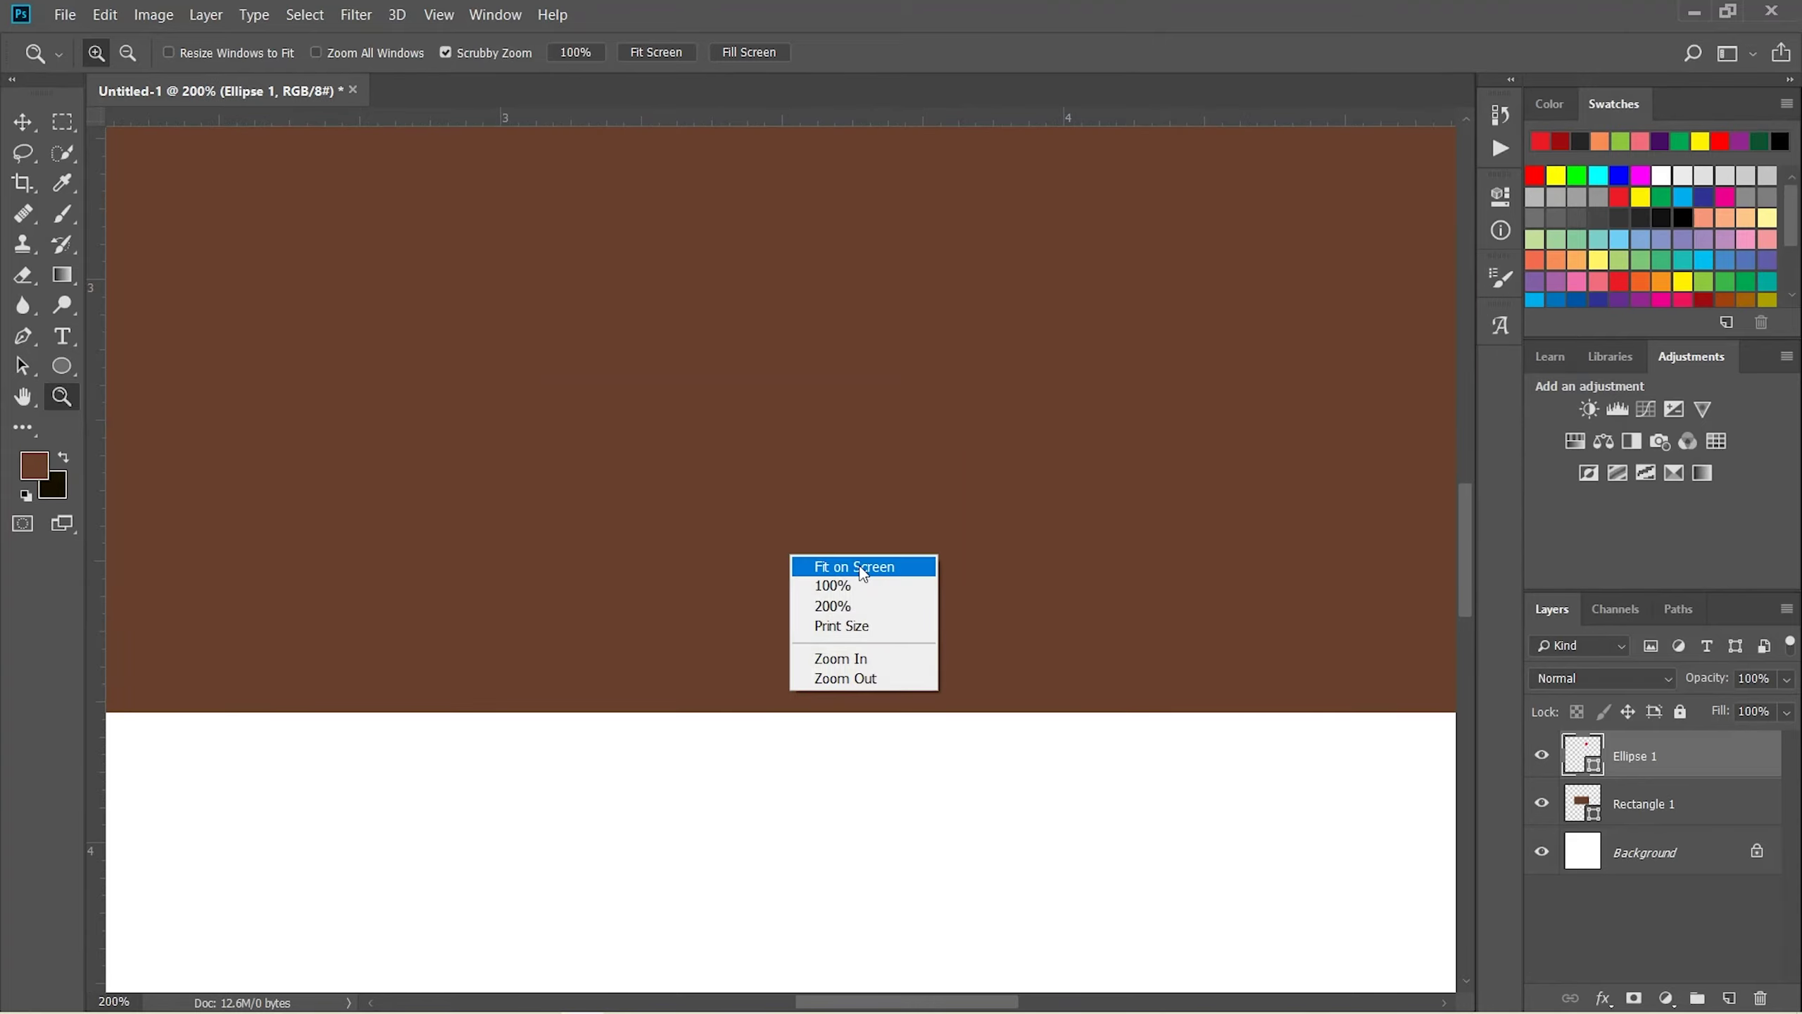
click(866, 678)
right_click(826, 605)
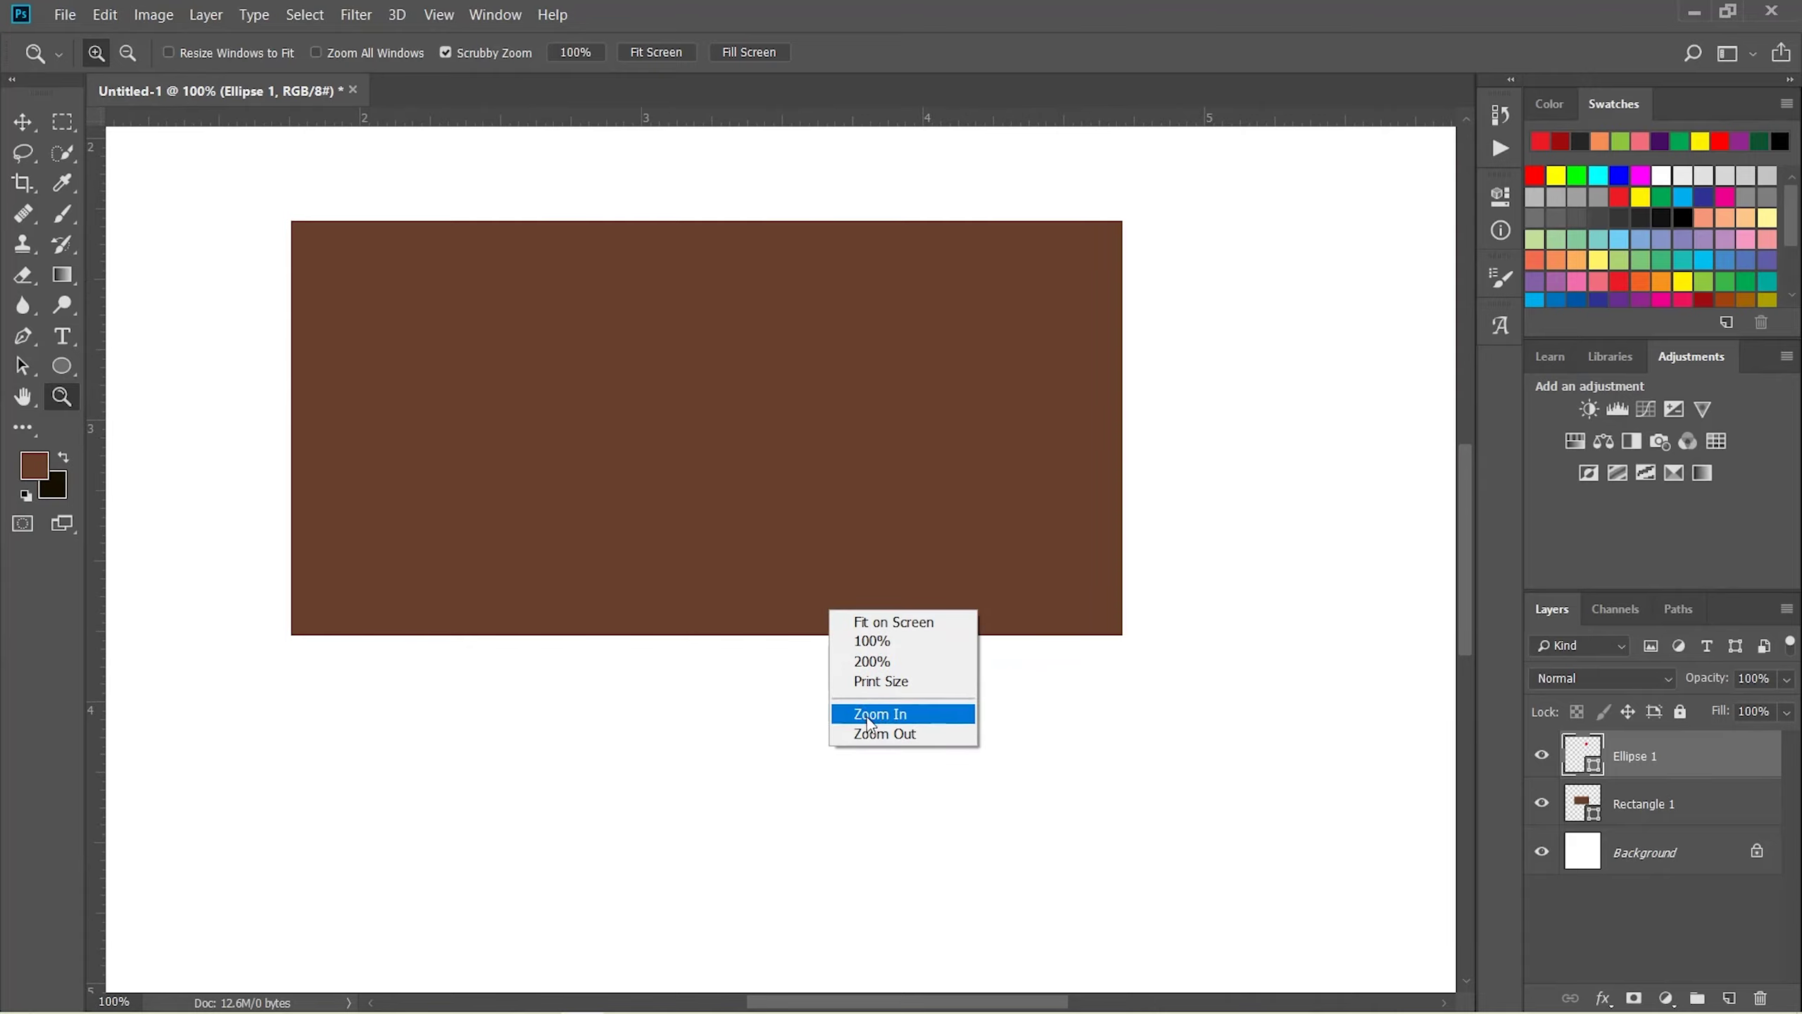
click(874, 740)
right_click(847, 664)
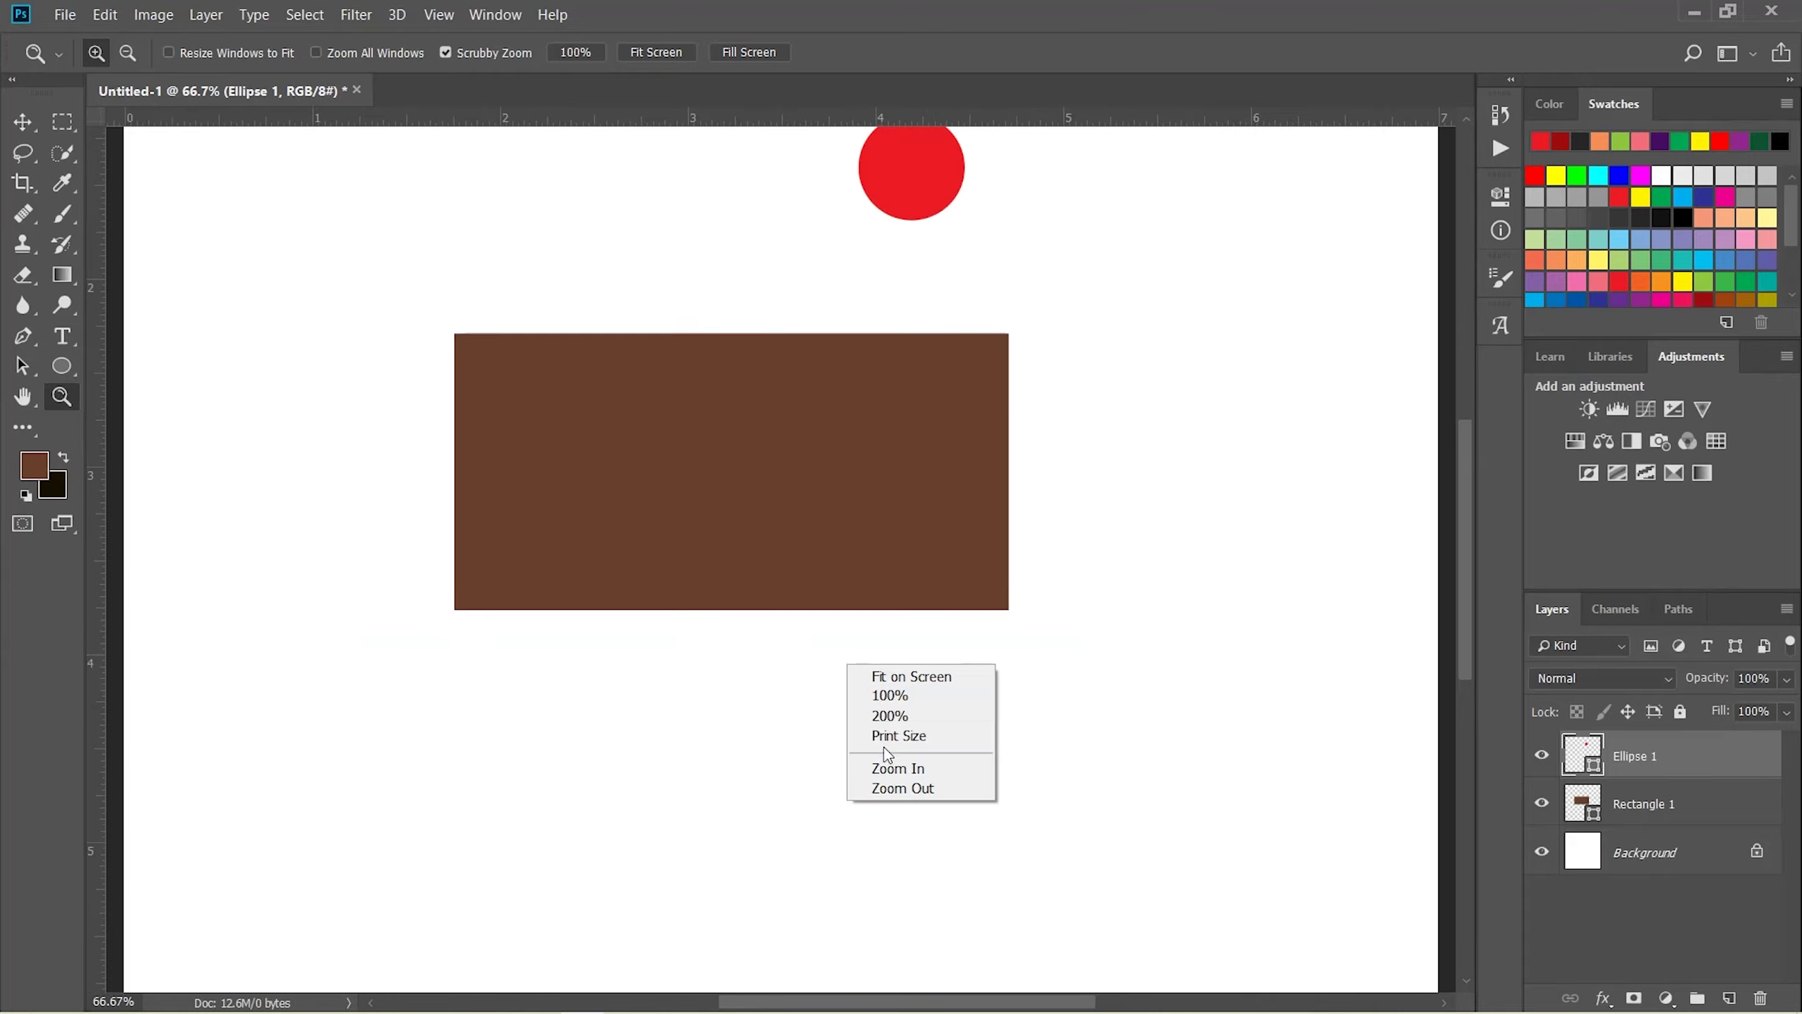
click(894, 788)
right_click(837, 676)
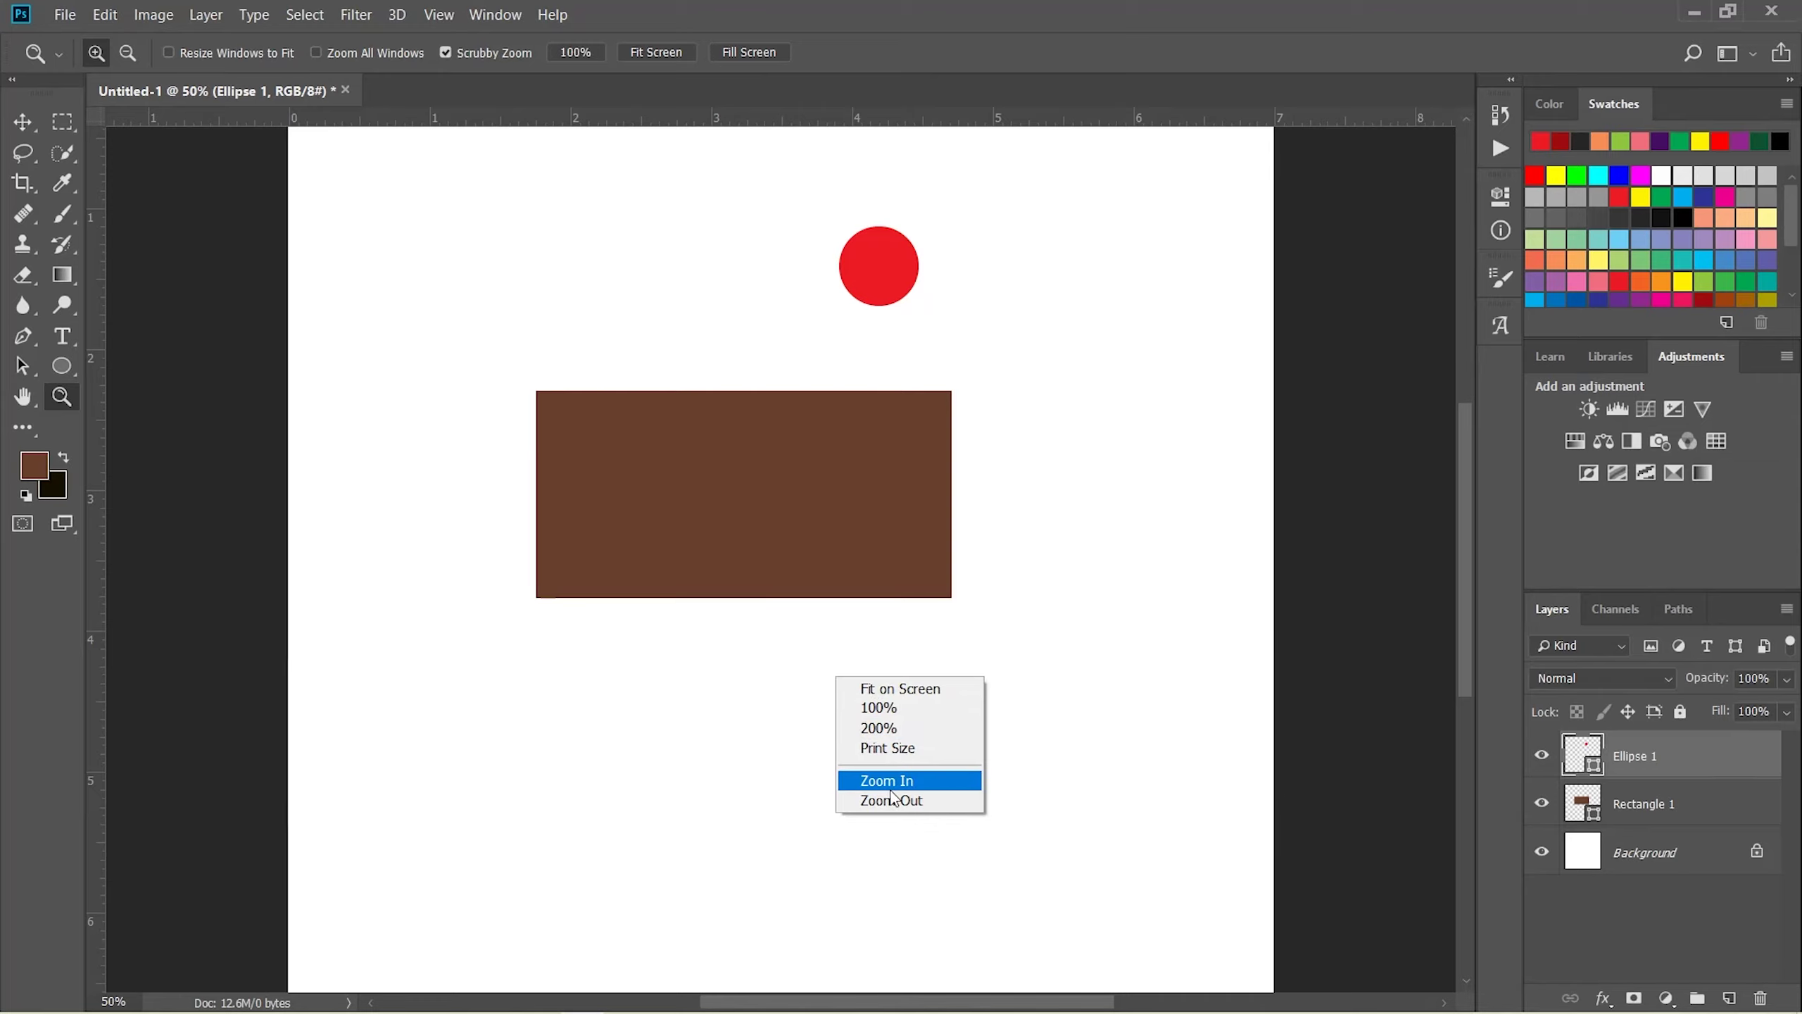
click(892, 800)
right_click(832, 699)
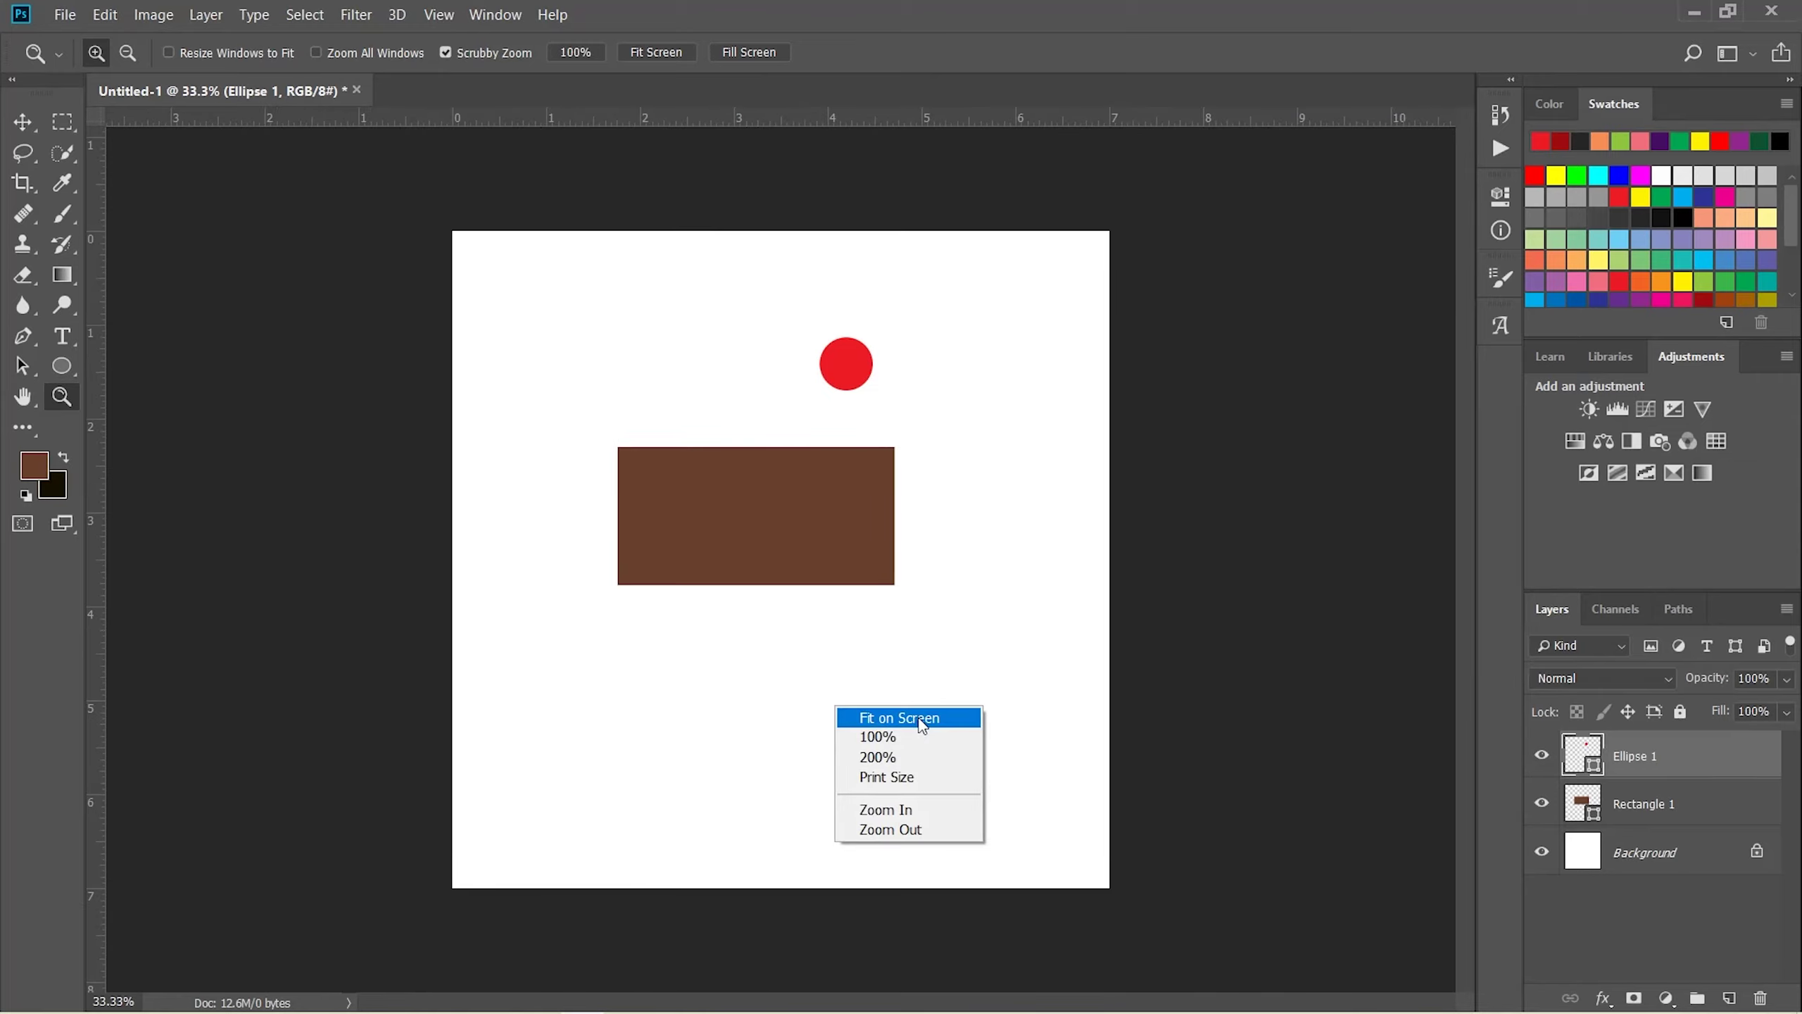
click(896, 711)
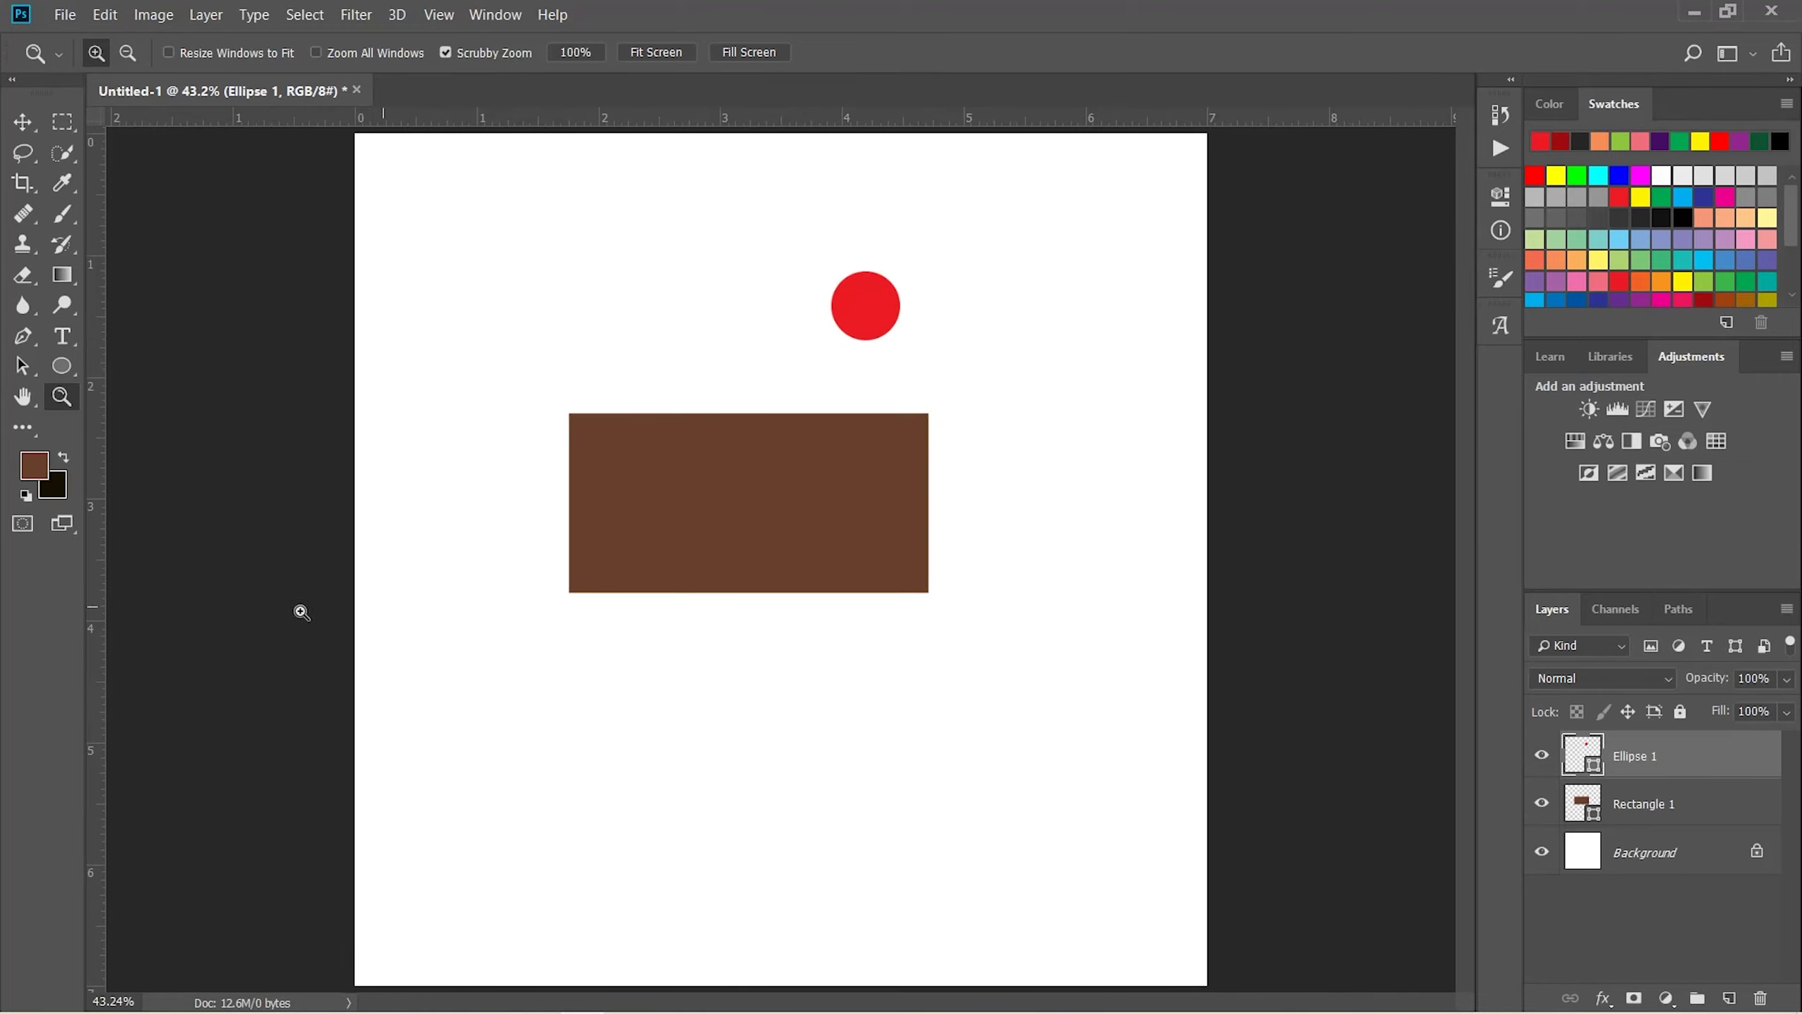